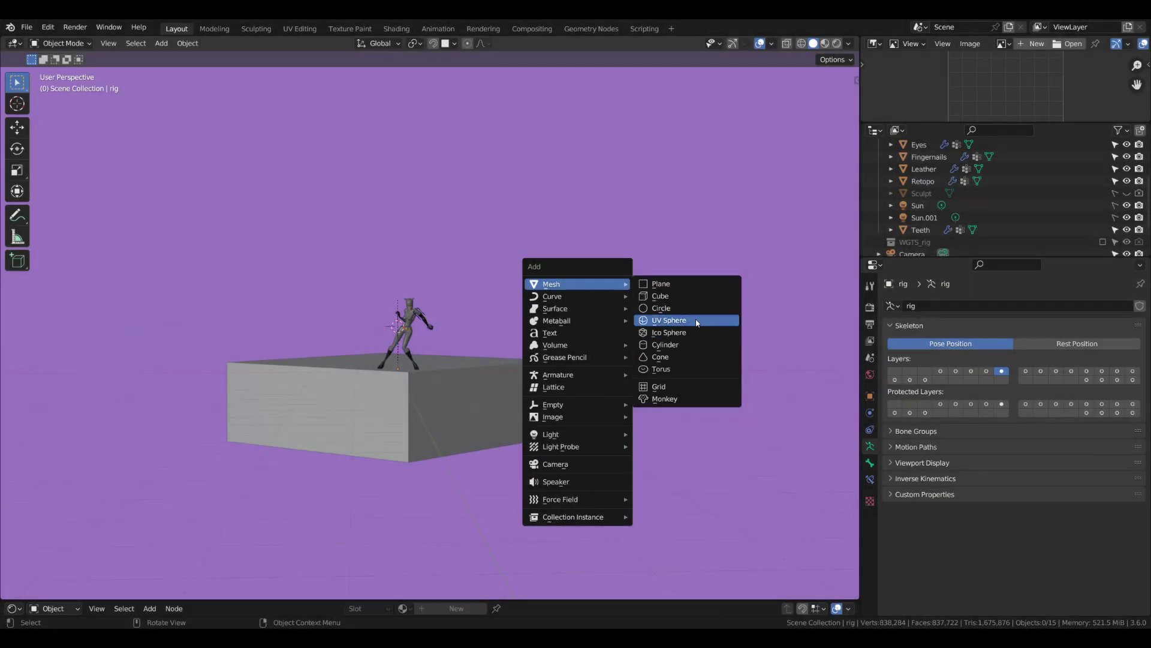
# Step: Add a UV sphere and scale it along Z into a squashed egg-shaped body
pyautogui.click(697, 322)
pyautogui.scroll(3, 527, 340)
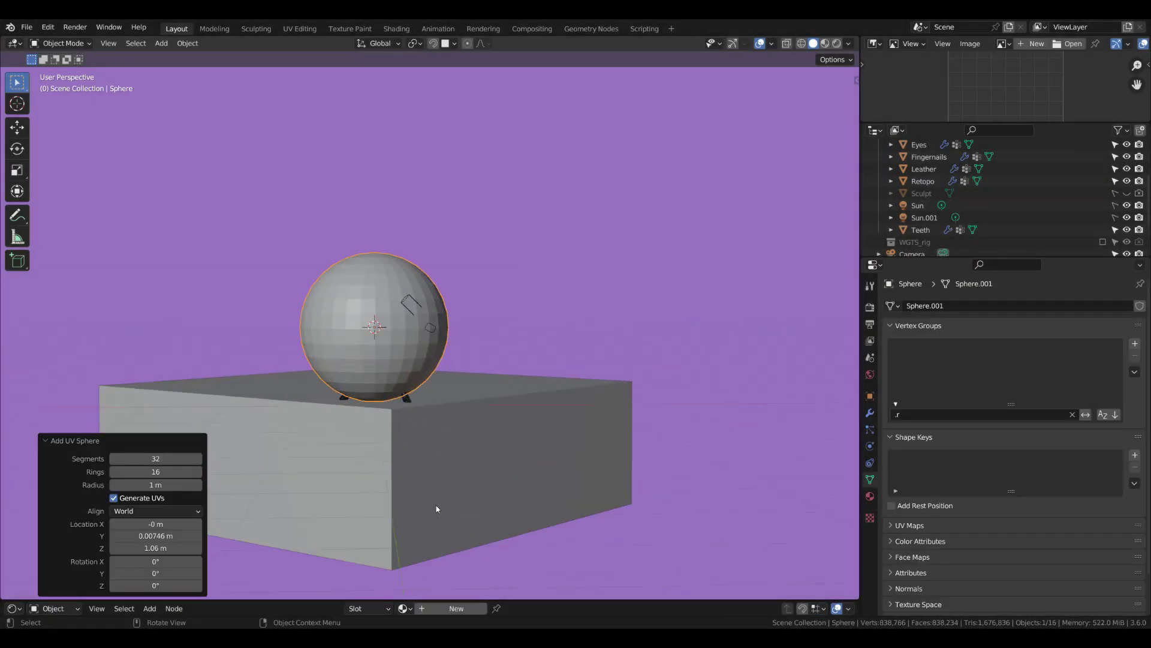
pyautogui.press('Tab')
pyautogui.moveTo(506, 416); pyautogui.dragTo(468, 434, button='middle')
pyautogui.press('s')
pyautogui.press('z')
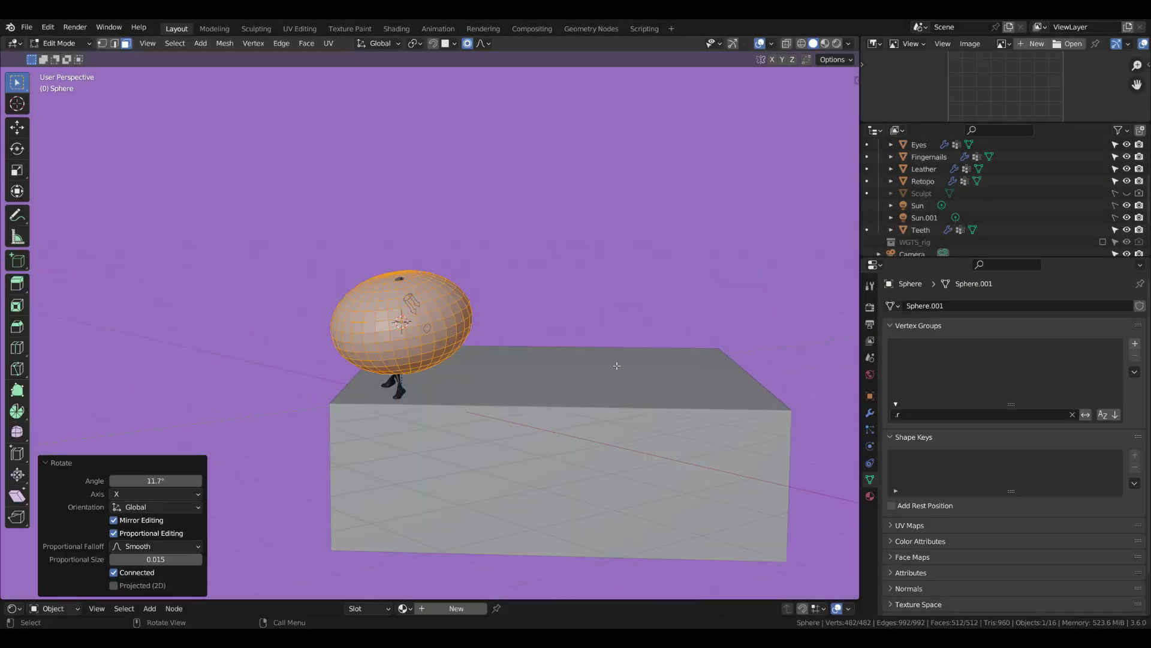
pyautogui.moveTo(617, 365)
pyautogui.mouseDown(button='middle')
pyautogui.moveTo(540, 384)
pyautogui.moveTo(424, 459)
pyautogui.mouseUp(button='middle')
pyautogui.press('Tab')
pyautogui.scroll(-4, 540, 384)
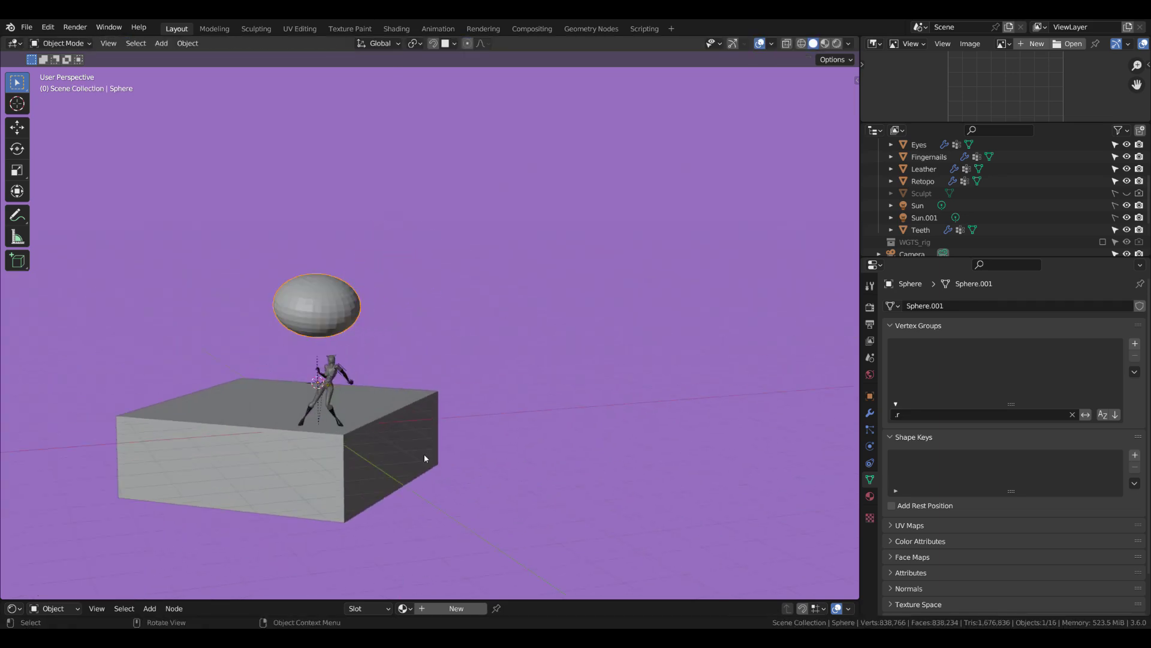
pyautogui.press('KP_Decimal')
# Step: Add a cube inside the body's mesh and raise it along Z above the egg
pyautogui.scroll(-6, 554, 386)
pyautogui.scroll(3, 911, 212)
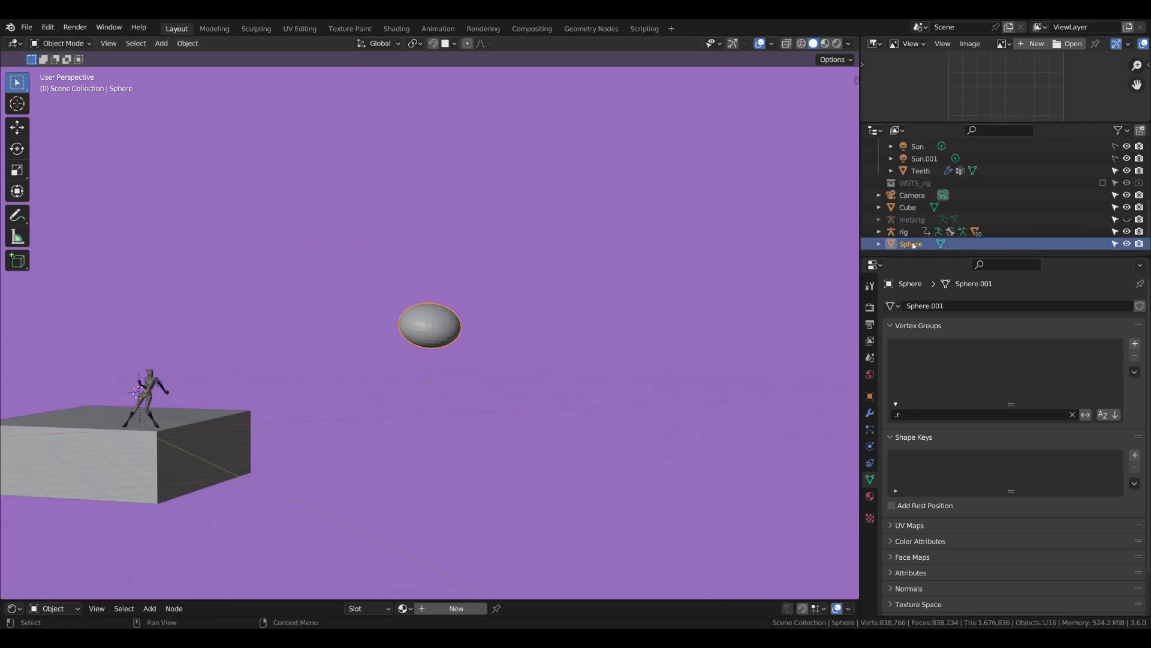
pyautogui.scroll(3, 891, 235)
pyautogui.scroll(5, 434, 329)
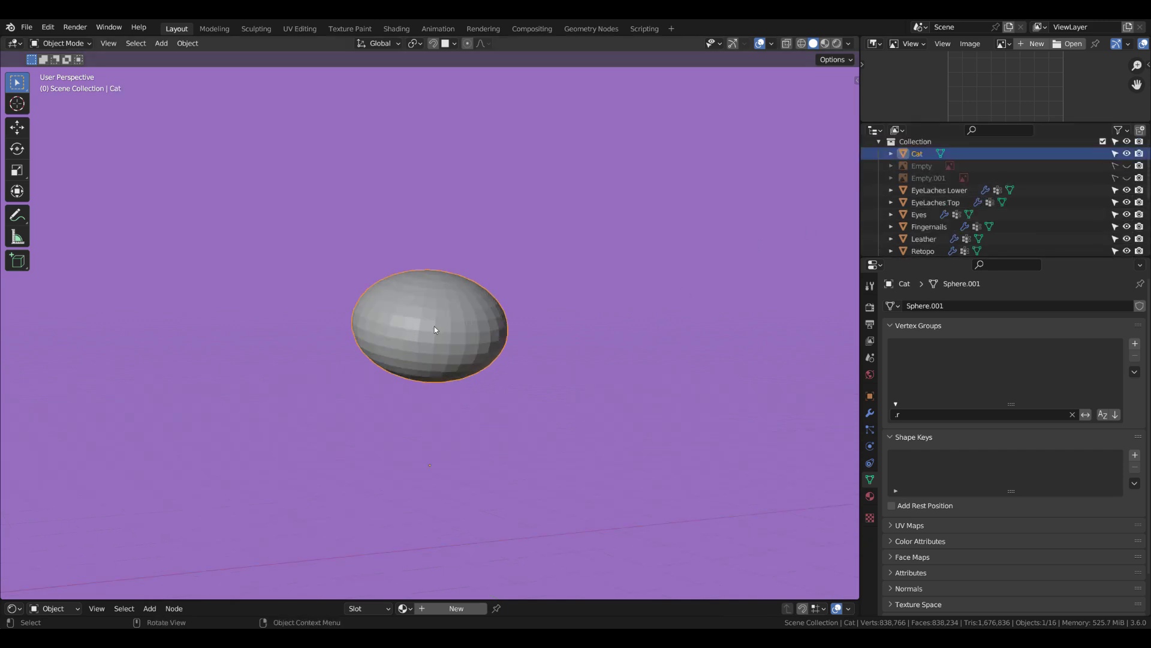
pyautogui.moveTo(535, 359); pyautogui.dragTo(538, 363, button='middle')
pyautogui.hotkey('shift', 'a')
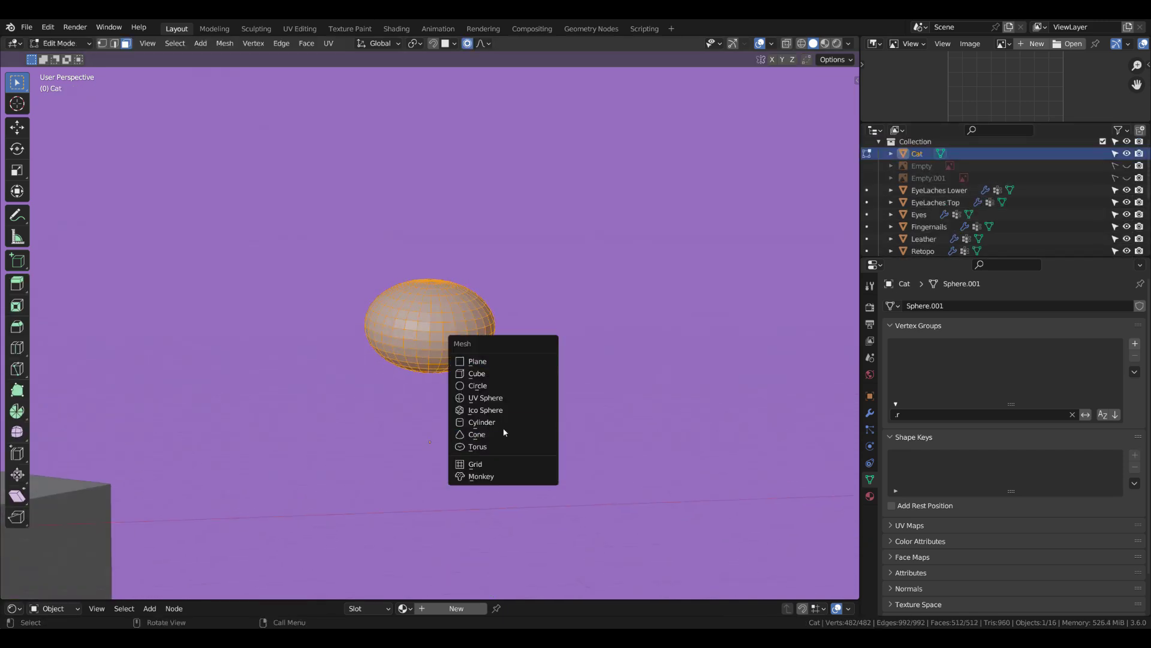
pyautogui.click(477, 373)
pyautogui.press('g')
pyautogui.press('z')
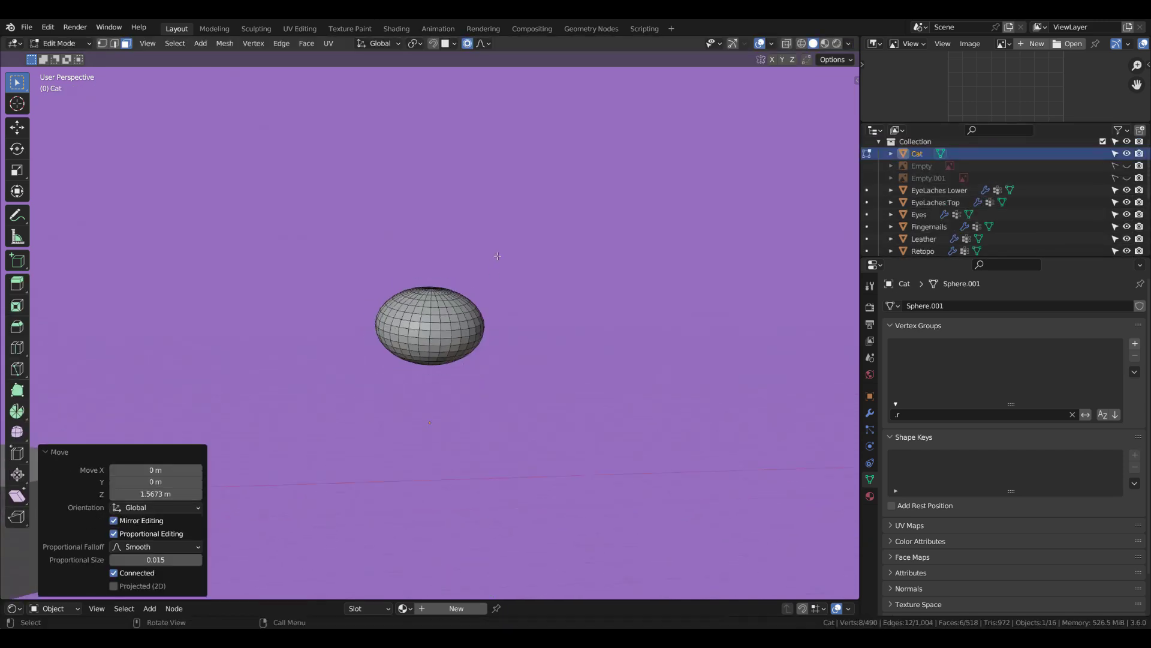
pyautogui.scroll(-3, 467, 306)
pyautogui.click(495, 268)
pyautogui.scroll(4, 456, 240)
pyautogui.press('Tab')
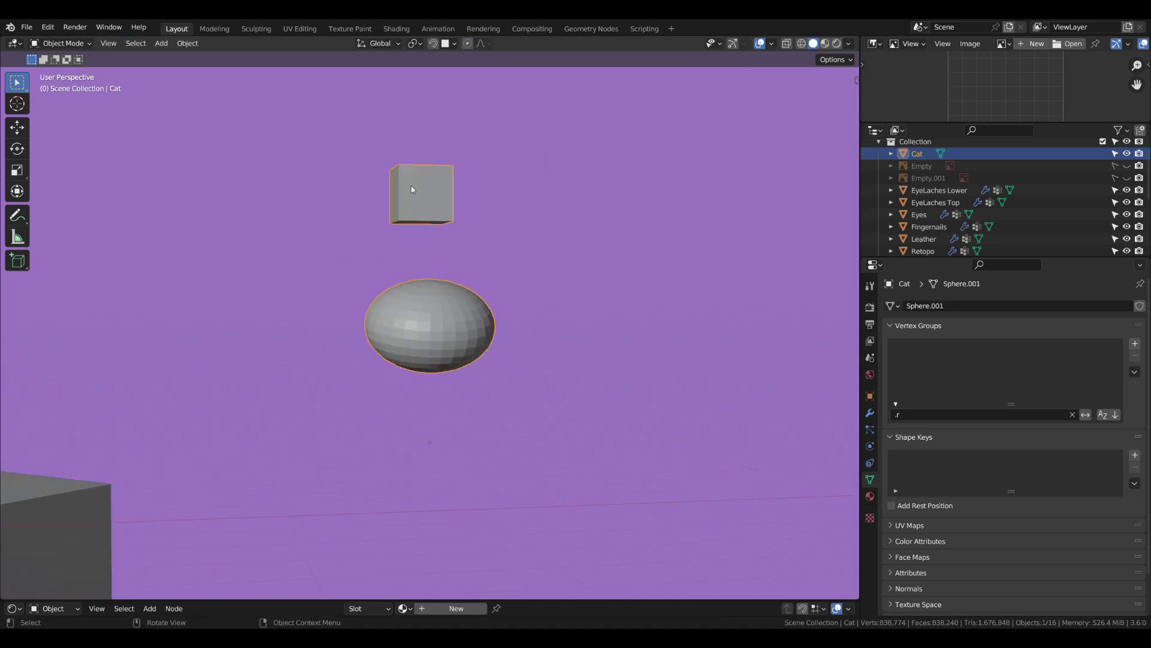
# Step: Subdivide the cube and round it fully into a sphere with To Sphere at 1
pyautogui.rightClick(452, 204)
pyautogui.scroll(3, 509, 473)
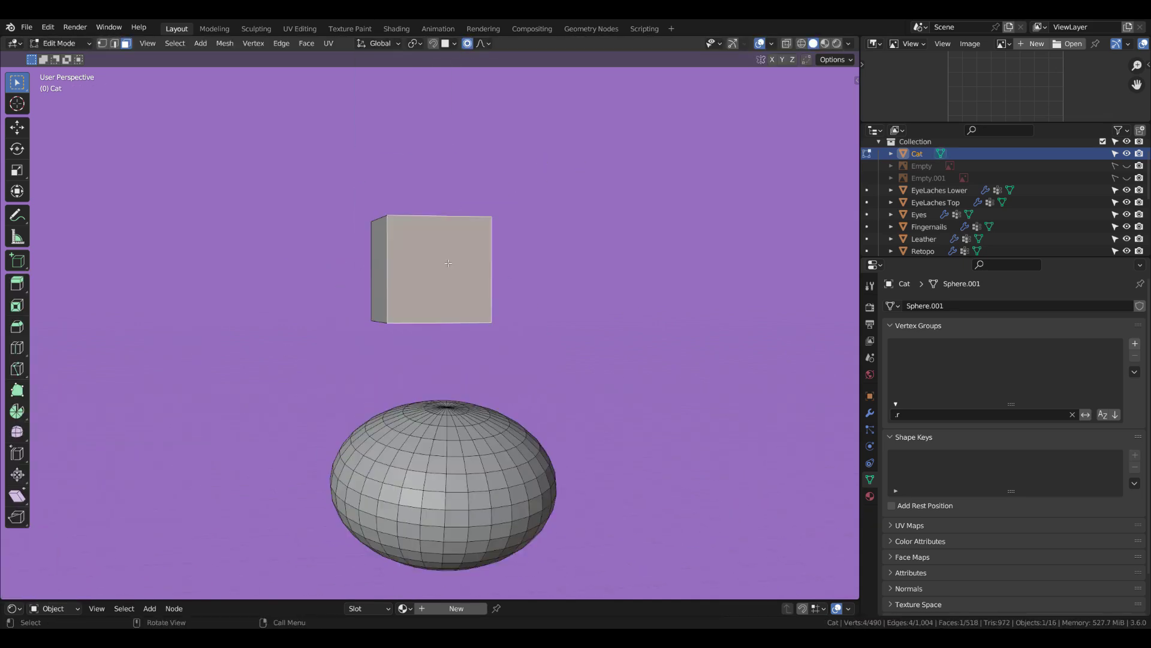
pyautogui.press('a')
pyautogui.rightClick(420, 252)
pyautogui.click(386, 282)
pyautogui.click(225, 43)
pyautogui.click(372, 113)
pyautogui.press('1')
pyautogui.press('Return')
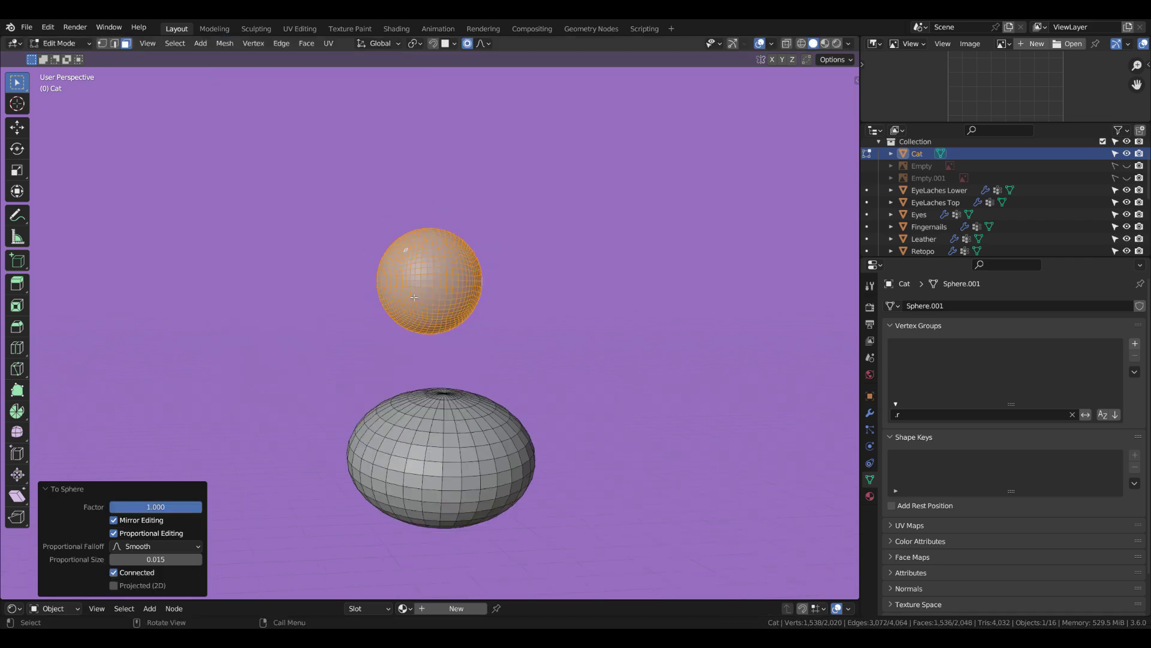
# Step: Lower the small sphere onto the egg and set the origin to geometry
pyautogui.moveTo(413, 297); pyautogui.dragTo(630, 365)
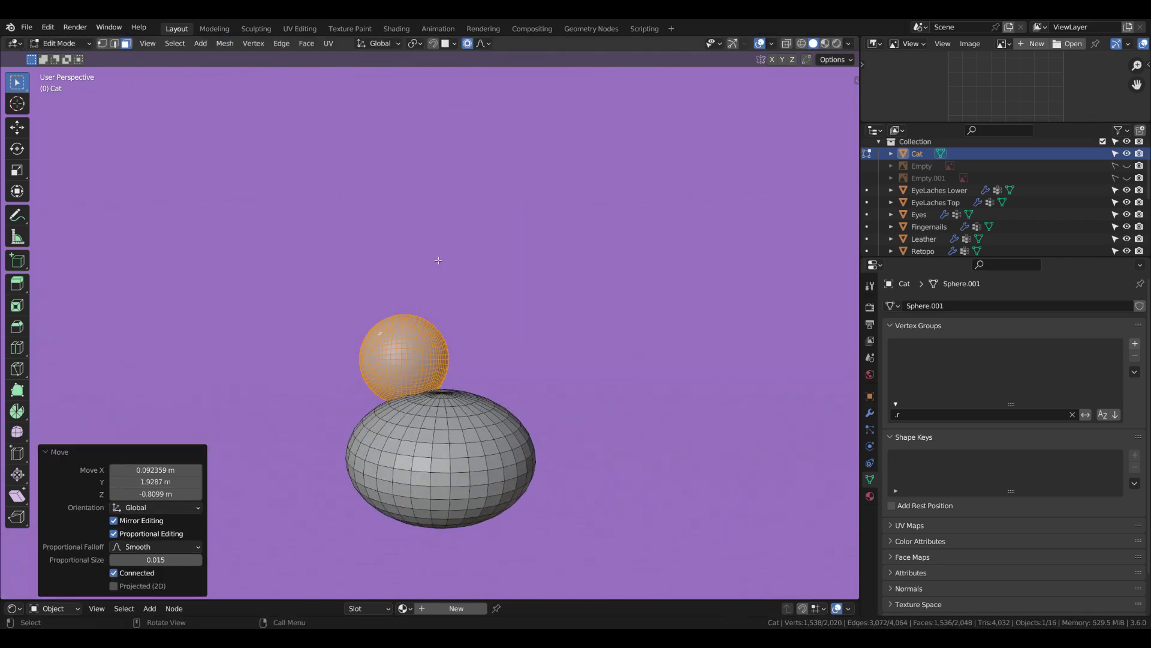
pyautogui.scroll(-3, 438, 260)
pyautogui.press('Tab')
pyautogui.scroll(-3, 496, 435)
pyautogui.rightClick(396, 403)
pyautogui.click(515, 420)
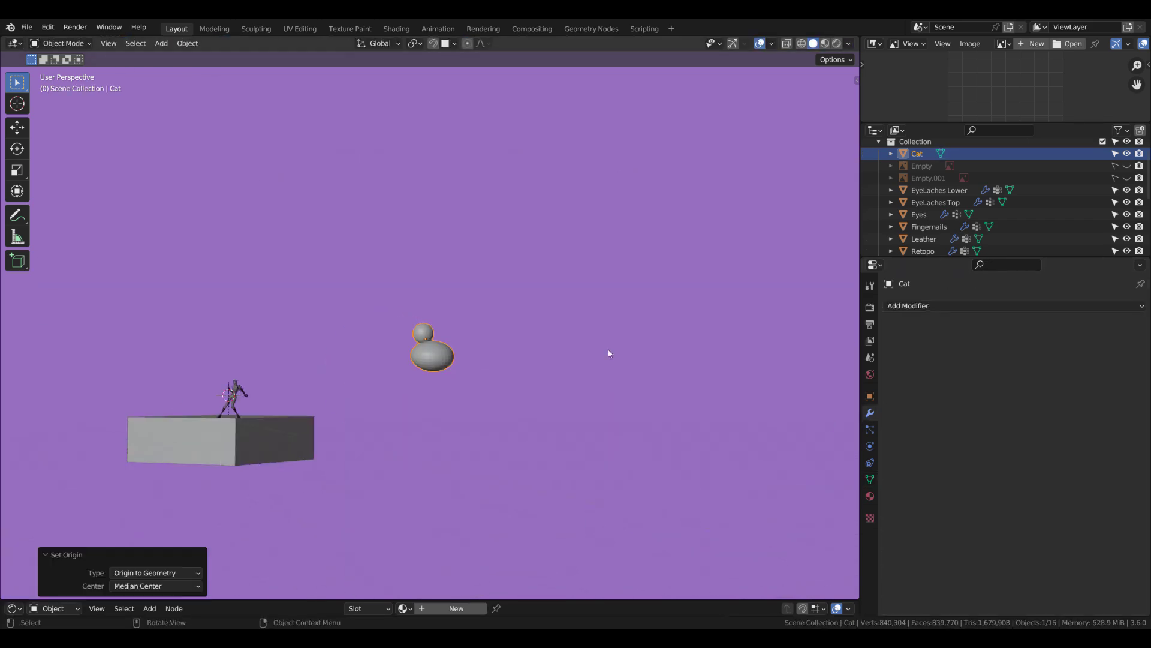
pyautogui.scroll(4, 609, 352)
# Step: Separate the small sphere from Cat into its own object, Cat.001
pyautogui.press('Tab')
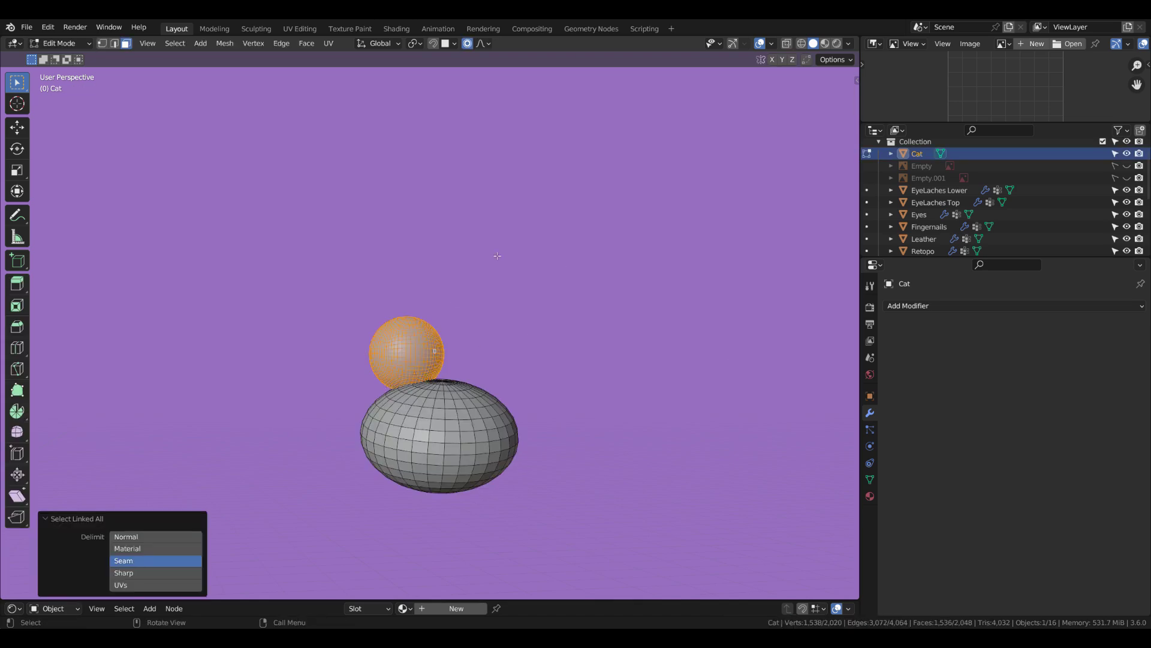
pyautogui.click(551, 269)
pyautogui.press('Tab')
pyautogui.click(394, 365)
pyautogui.scroll(2, 394, 364)
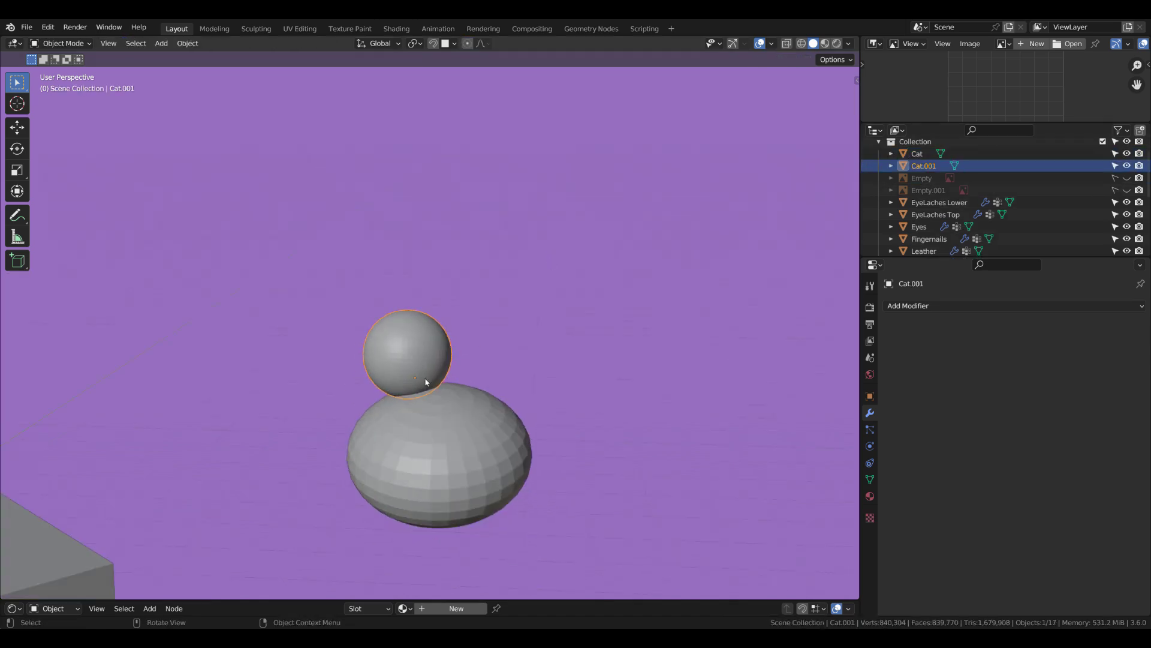
# Step: Pull the top of Cat.001 upward with proportional editing into a tall ear shape
pyautogui.press('Tab')
pyautogui.scroll(3, 433, 360)
pyautogui.scroll(2, 485, 370)
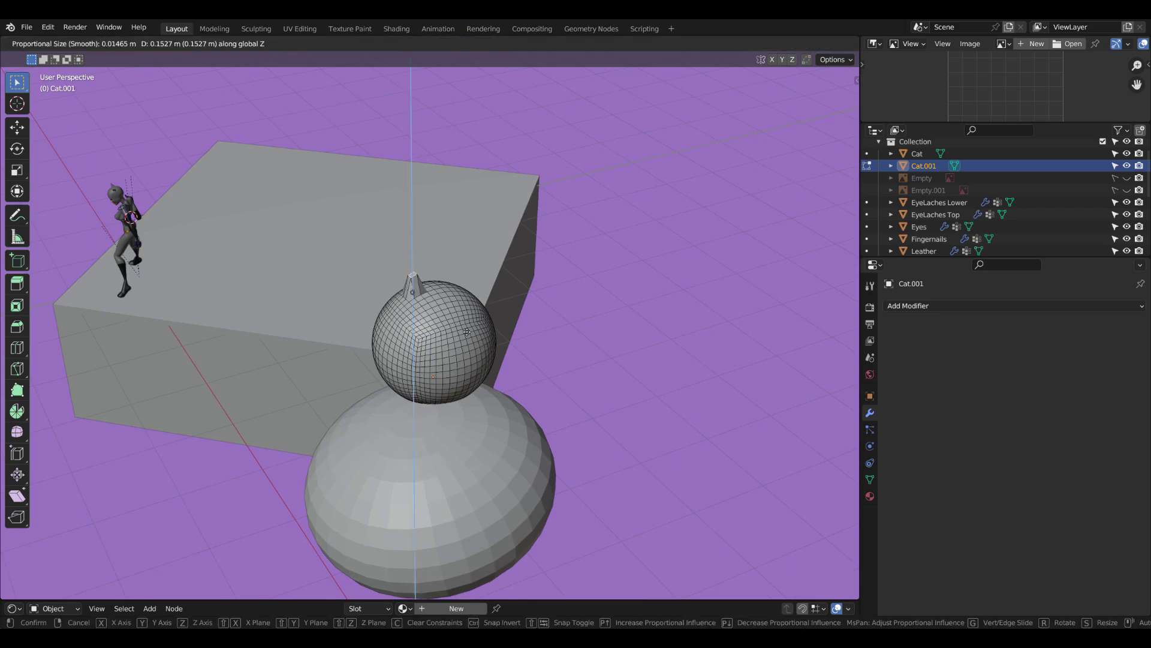
pyautogui.click(463, 279)
pyautogui.moveTo(463, 280)
pyautogui.mouseDown(button='middle')
pyautogui.moveTo(445, 443)
pyautogui.moveTo(418, 277)
pyautogui.moveTo(588, 368)
pyautogui.mouseUp(button='middle')
pyautogui.click(480, 436)
pyautogui.click(508, 362)
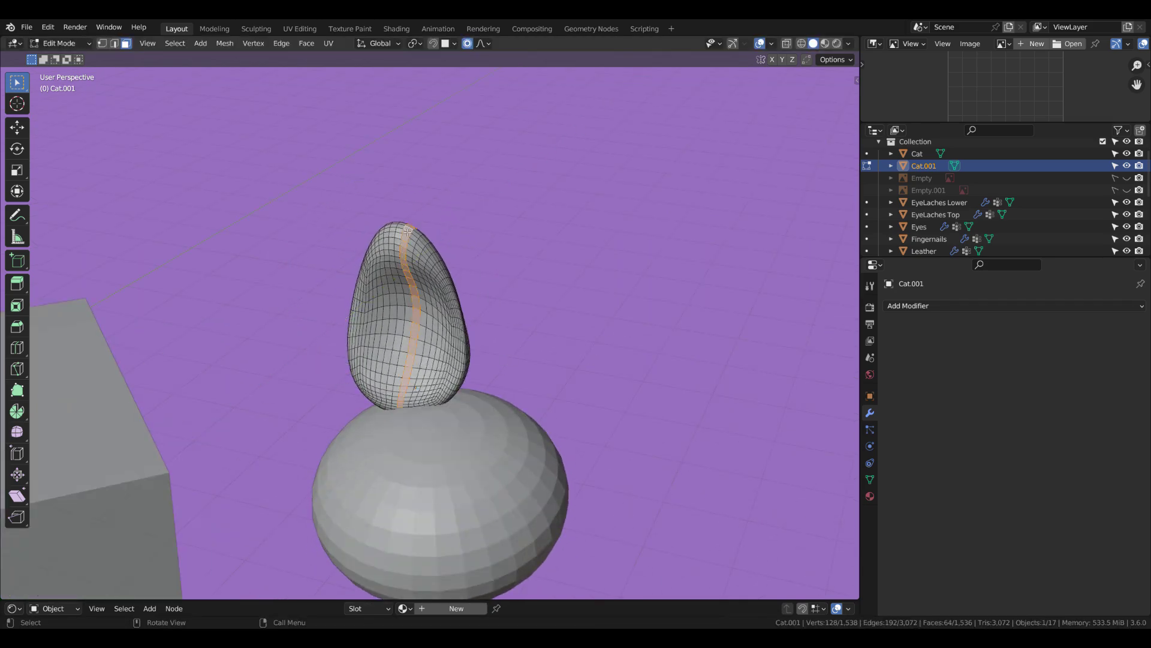
# Step: Stretch the ear along the Y axis and tilt it around Z
pyautogui.moveTo(416, 234); pyautogui.dragTo(412, 297, button='middle')
pyautogui.press('g')
pyautogui.press('y')
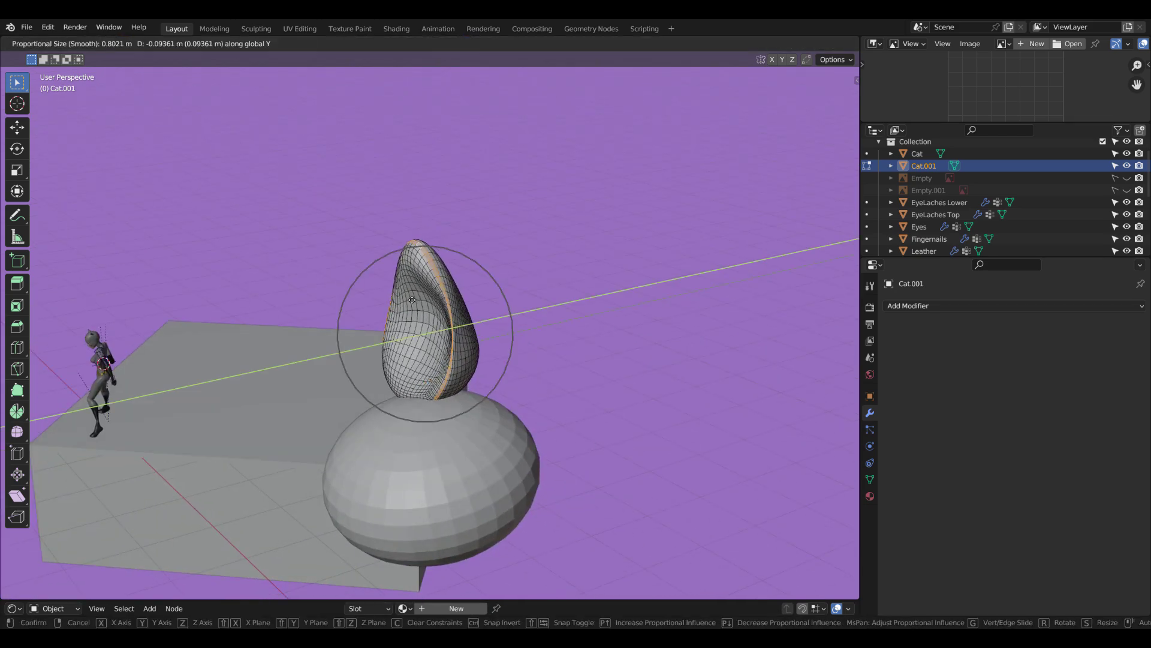
pyautogui.click(412, 369)
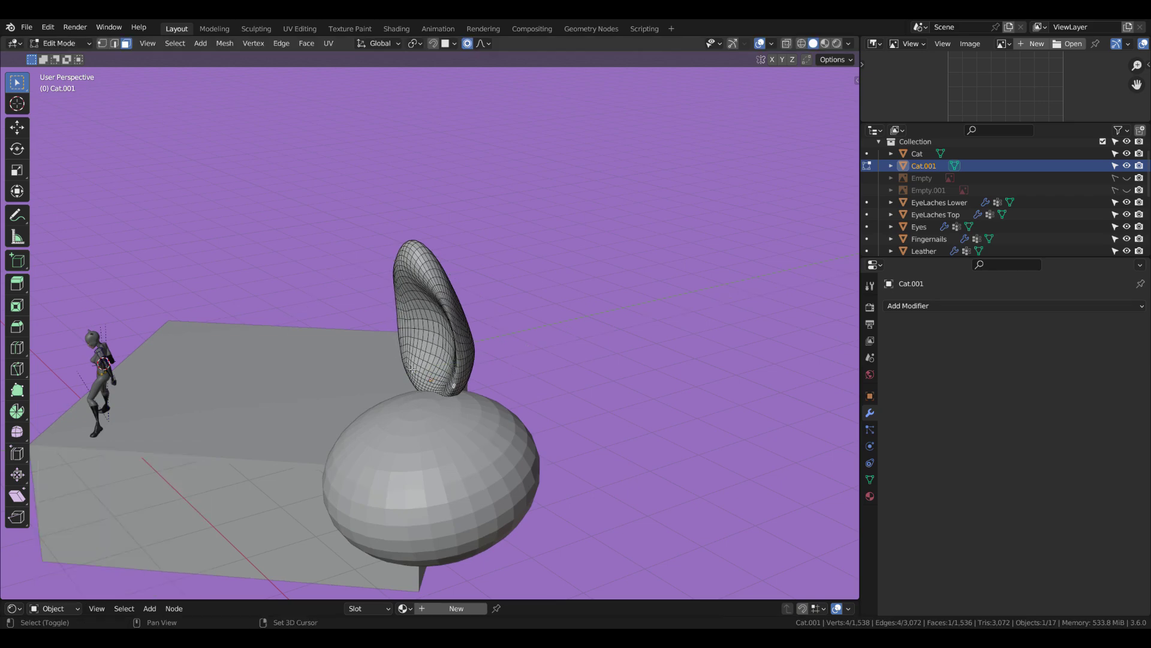
pyautogui.click(690, 267)
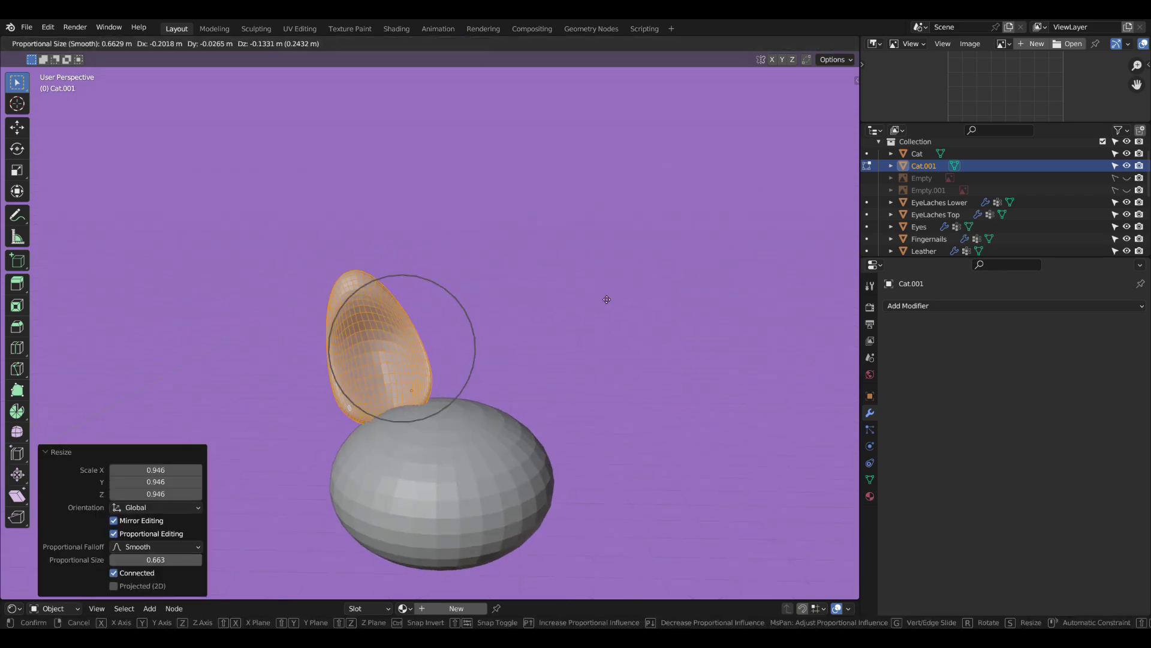
# Step: Push the ear's inner faces back along Y to hollow out the ear
pyautogui.moveTo(607, 300); pyautogui.dragTo(429, 473, button='middle')
pyautogui.press('y')
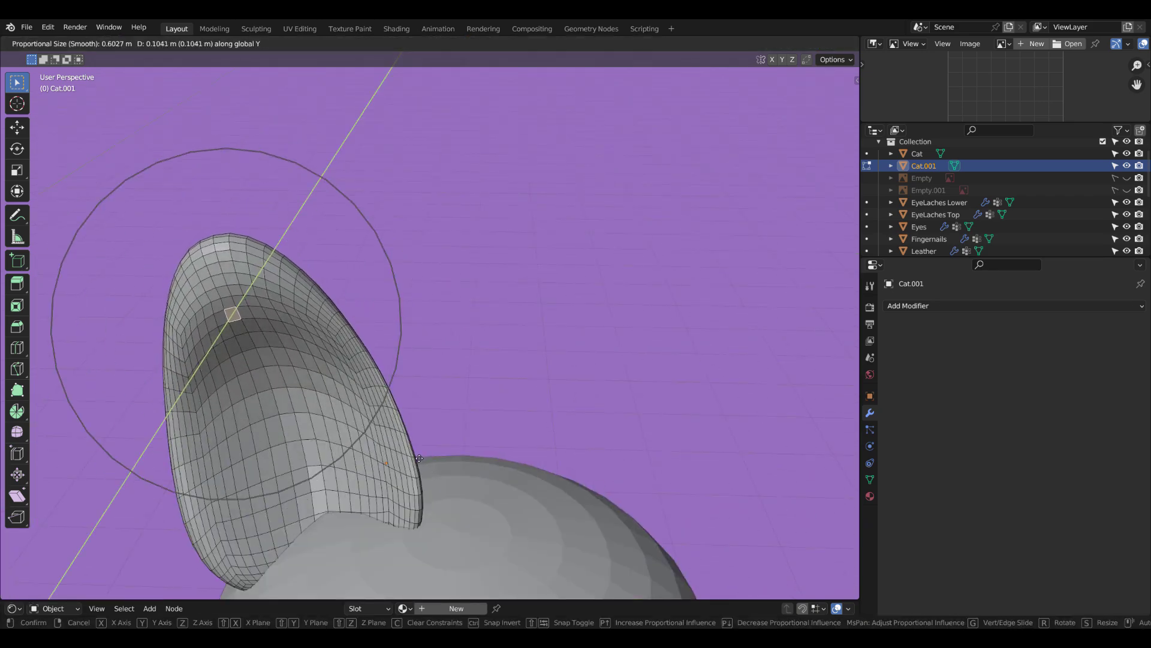
pyautogui.click(318, 411)
pyautogui.press('g')
pyautogui.press('y')
pyautogui.click(249, 342)
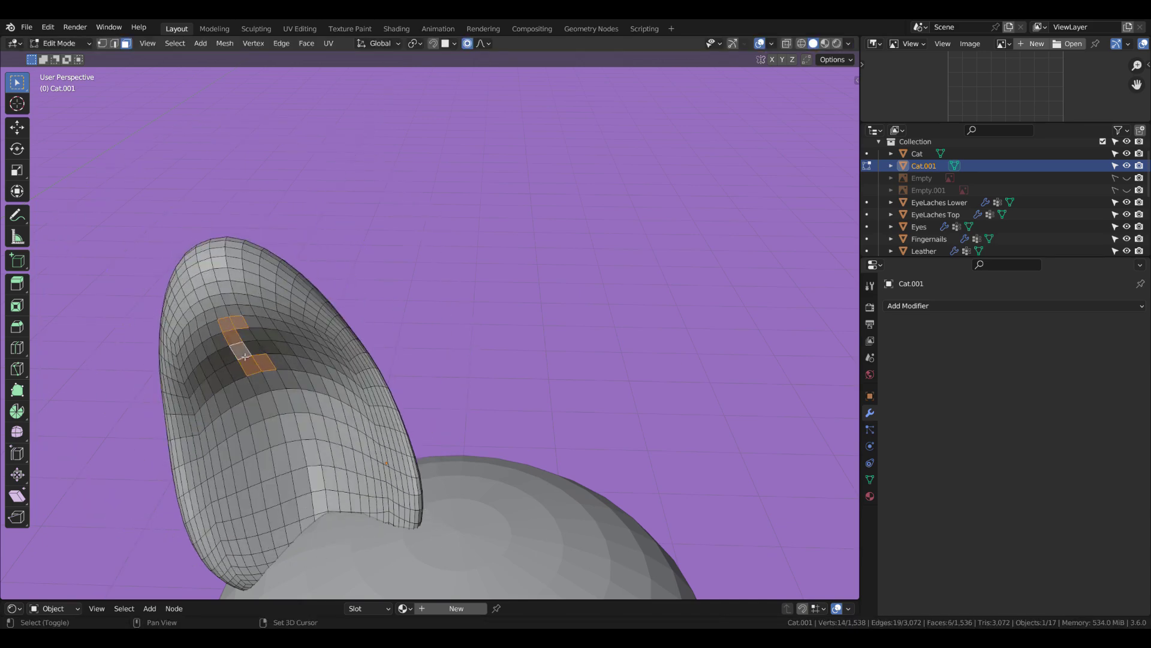
pyautogui.press('g')
pyautogui.press('y')
pyautogui.click(366, 424)
# Step: Thicken the ear rim outward with Alt+S and rotate the whole ear
pyautogui.scroll(-3, 366, 424)
pyautogui.moveTo(366, 424); pyautogui.dragTo(456, 335, button='middle')
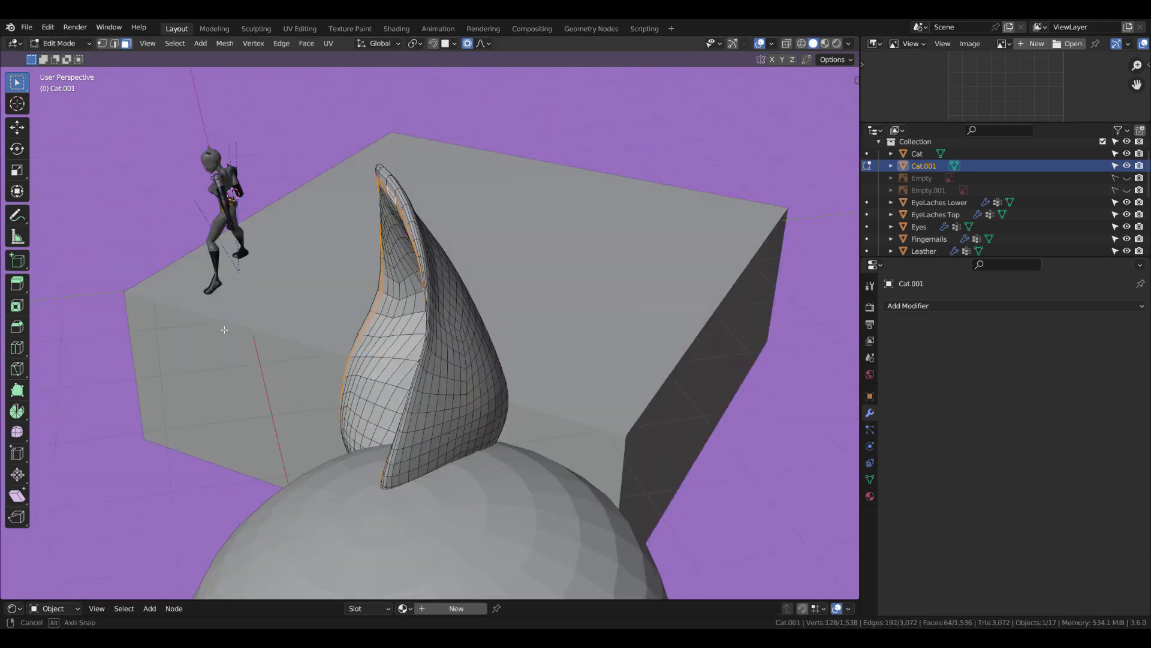
pyautogui.scroll(3, 456, 336)
pyautogui.hotkey('alt', 's')
pyautogui.click(504, 287)
pyautogui.scroll(2, 482, 303)
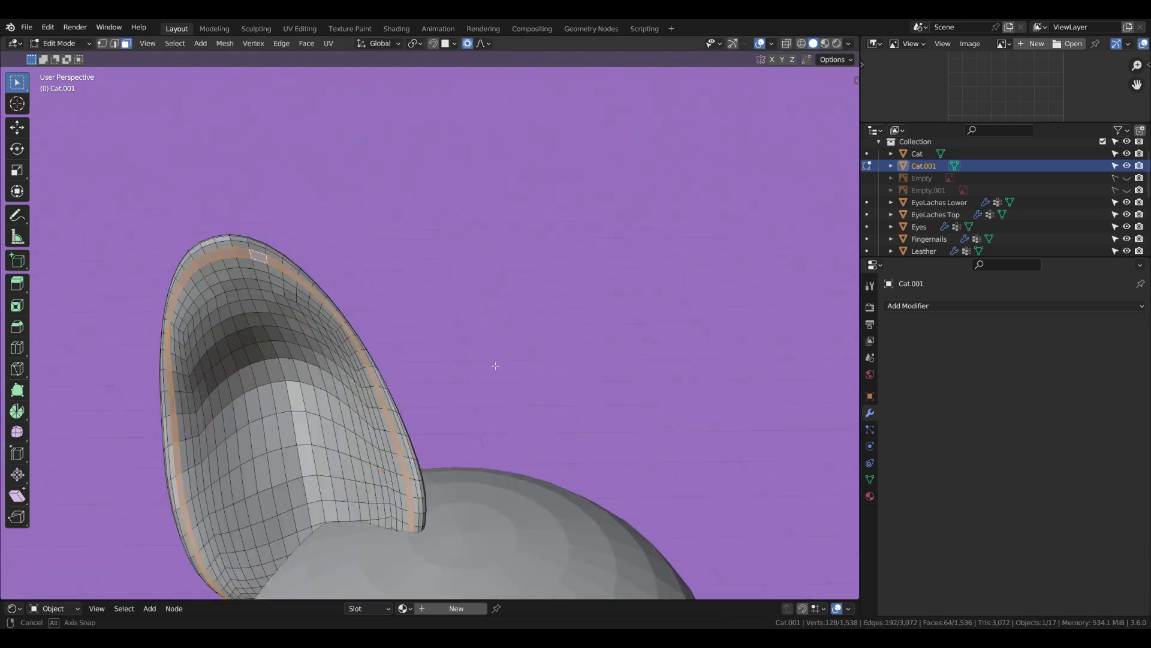
pyautogui.press('Tab')
pyautogui.scroll(-4, 504, 372)
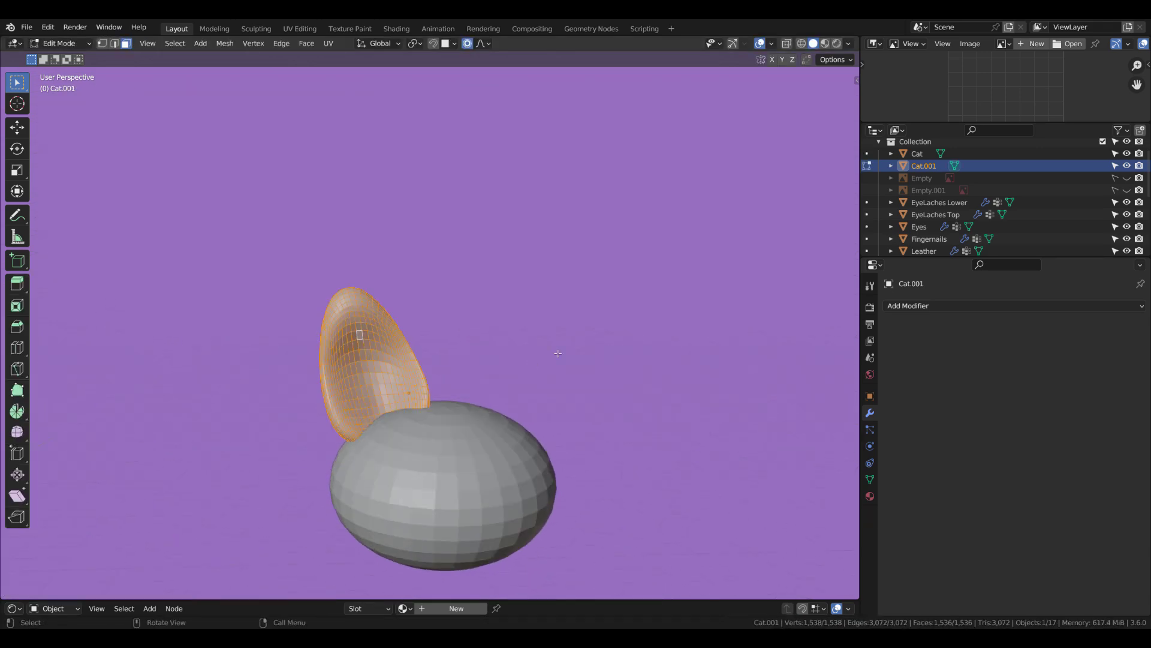
pyautogui.click(555, 340)
# Step: Reposition the ear's tip
pyautogui.scroll(-2, 556, 341)
pyautogui.moveTo(503, 311); pyautogui.dragTo(445, 262, button='middle')
pyautogui.scroll(2, 445, 261)
pyautogui.hotkey('alt', 'a')
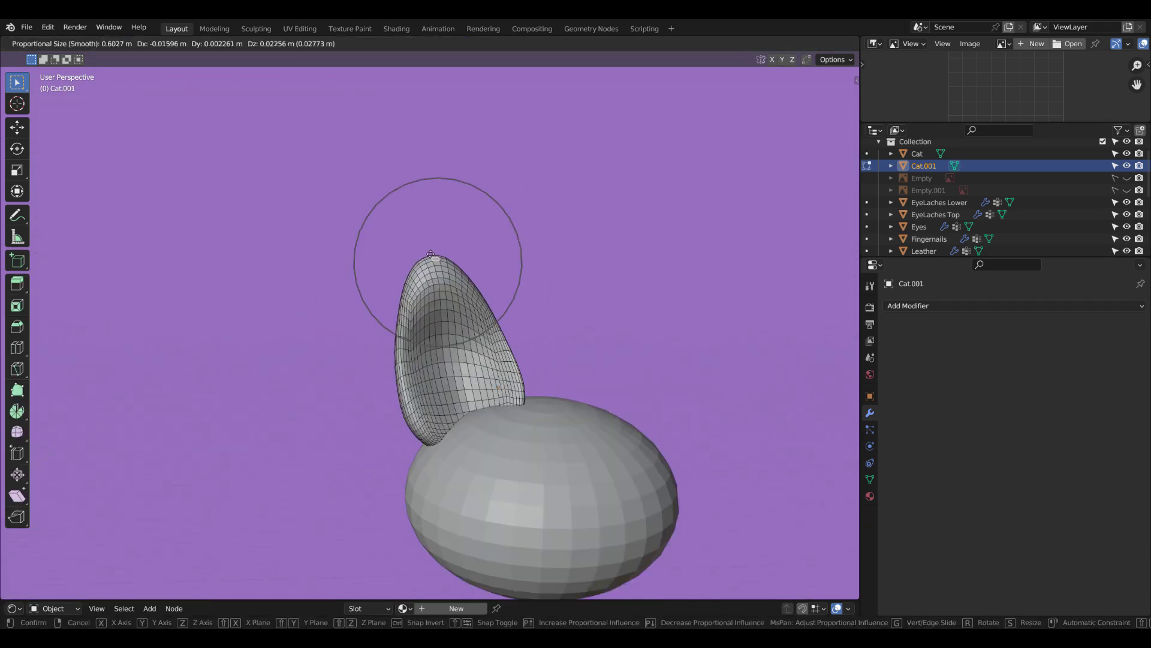
pyautogui.click(429, 236)
# Step: Leave Edit Mode and switch Cat.001 into Sculpt Mode
pyautogui.scroll(-2, 429, 235)
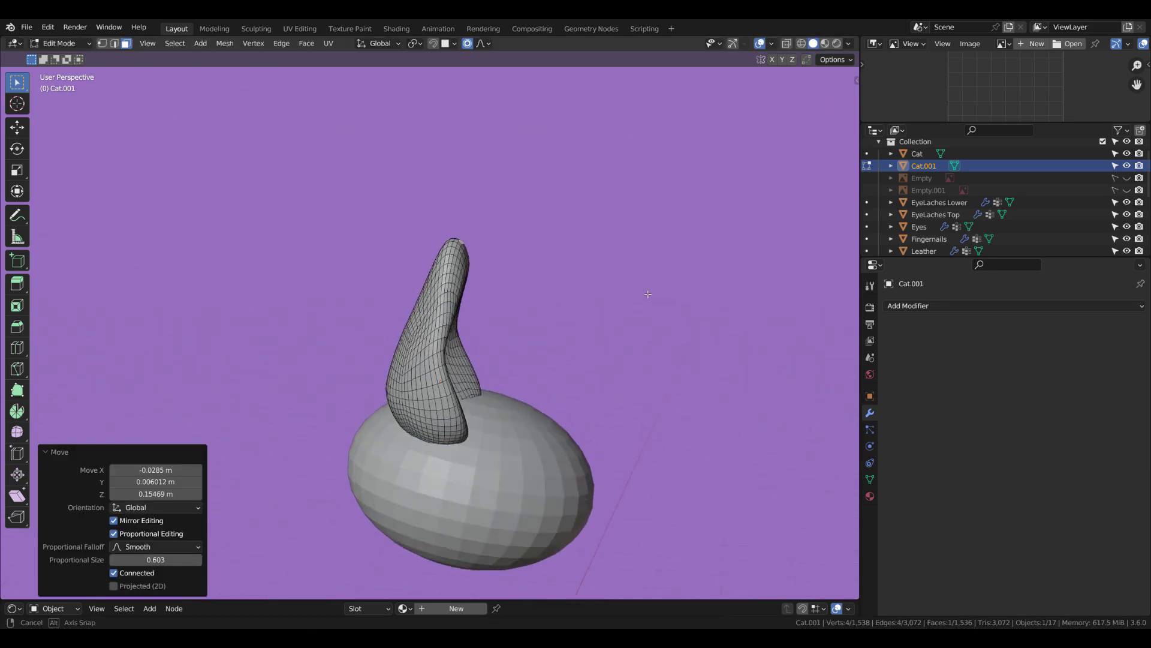
pyautogui.press('Tab')
pyautogui.scroll(2, 480, 360)
pyautogui.hotkey('ctrl', 'Tab')
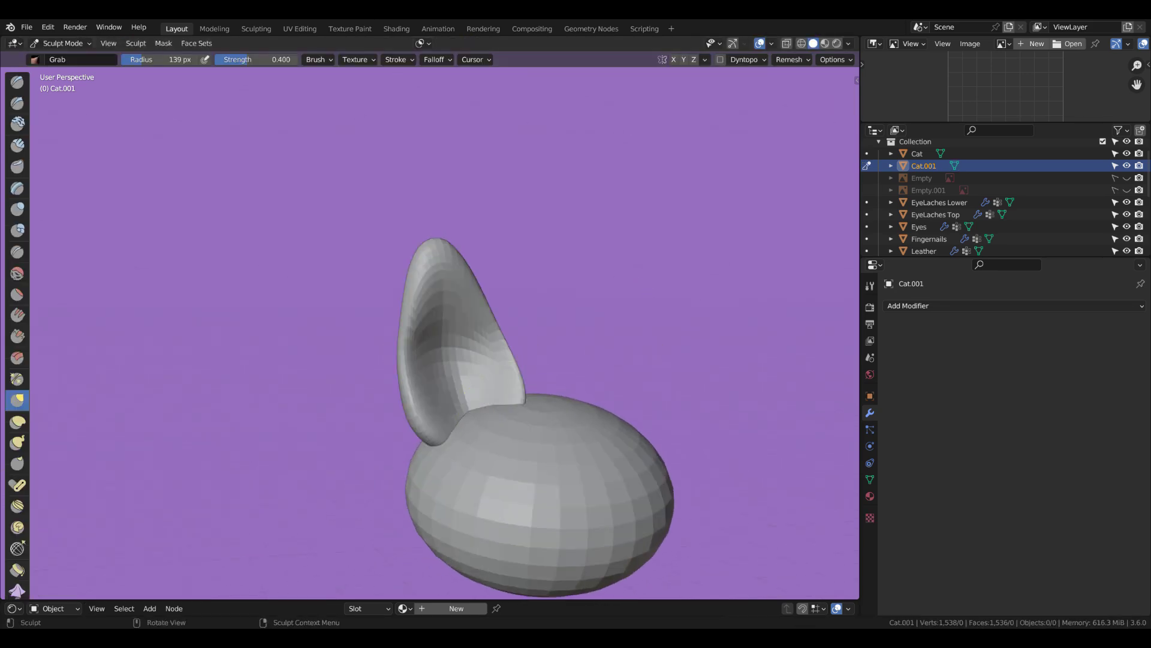
# Step: Refine the ear's surface with the Draw and Grab sculpt brushes
pyautogui.scroll(2, 504, 291)
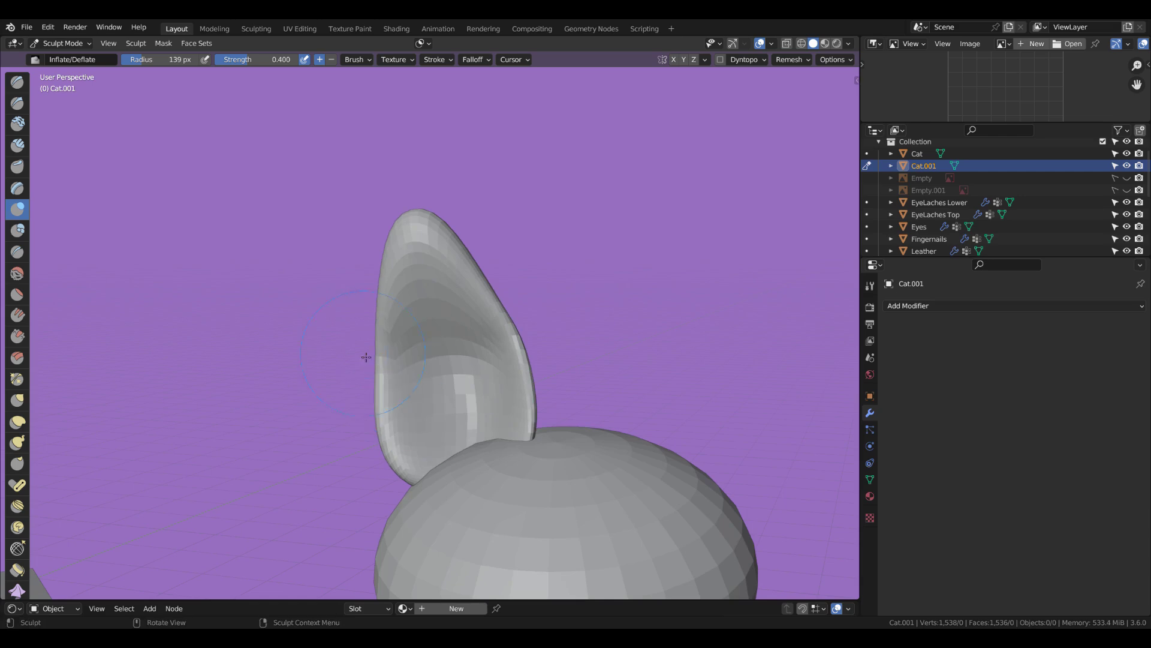
pyautogui.scroll(3, 420, 342)
pyautogui.press('x')
pyautogui.scroll(-4, 525, 337)
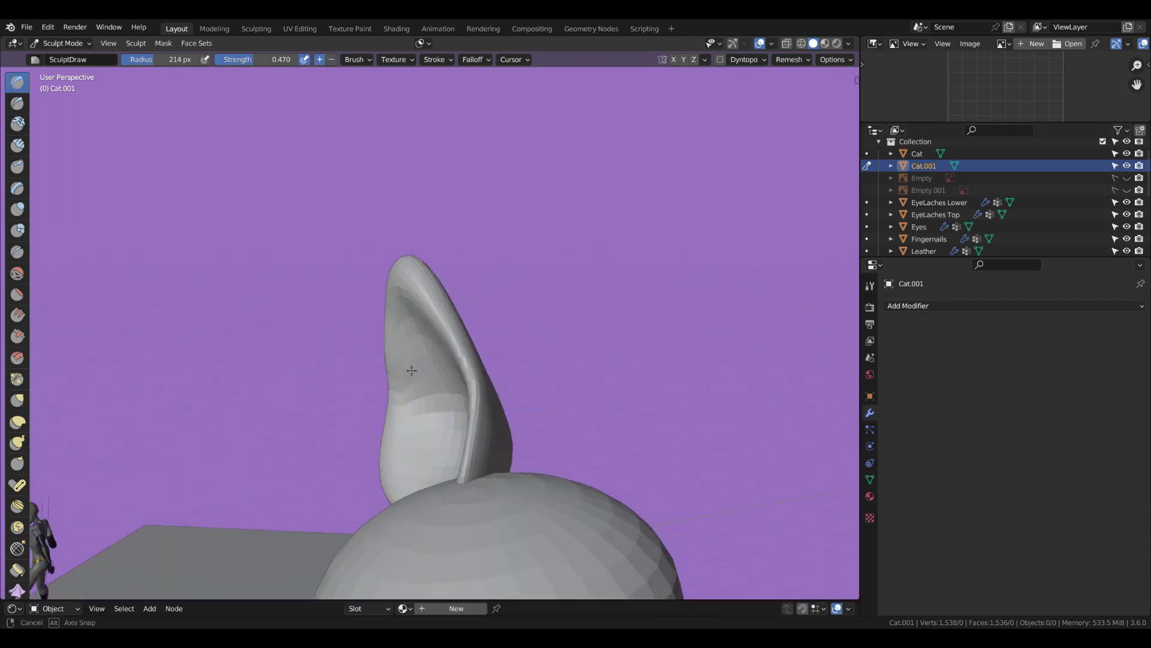
pyautogui.press('g')
pyautogui.scroll(2, 455, 413)
pyautogui.scroll(-2, 485, 442)
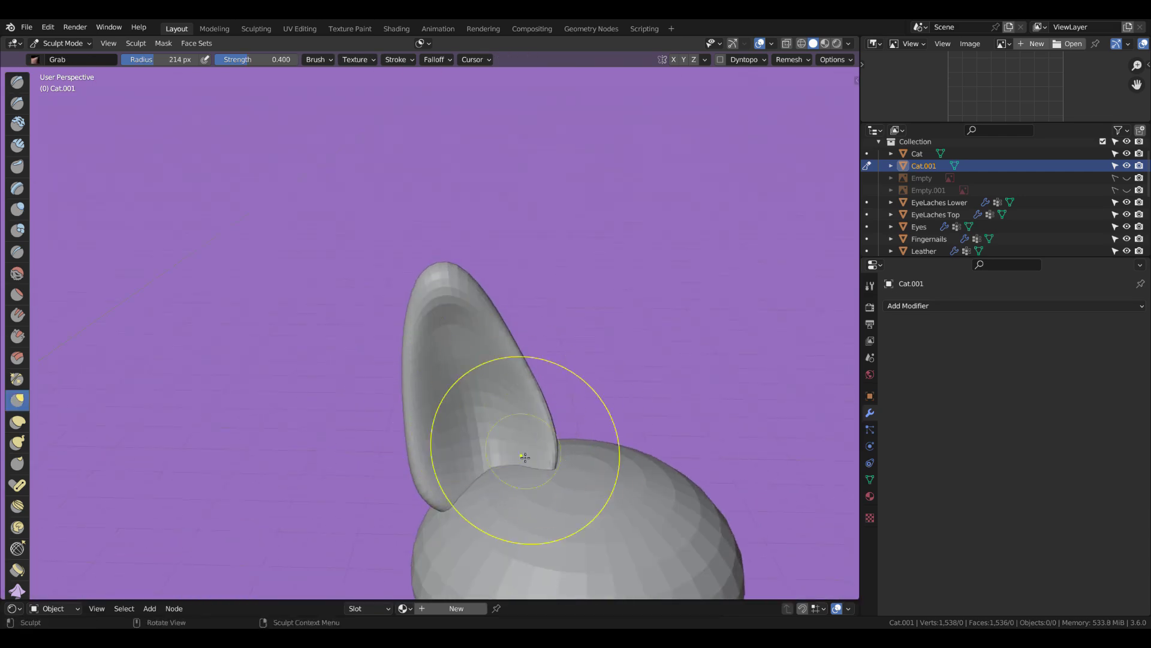
# Step: Snap the ear object and add a Mirror modifier, then select the Cat head
pyautogui.hotkey('ctrl', 'Tab')
pyautogui.rightClick(576, 316)
pyautogui.click(707, 316)
pyautogui.click(1014, 306)
pyautogui.click(929, 468)
pyautogui.moveTo(653, 386)
pyautogui.mouseDown(button='middle')
pyautogui.moveTo(532, 444)
pyautogui.moveTo(588, 352)
pyautogui.mouseUp(button='middle')
pyautogui.click(468, 354)
pyautogui.moveTo(486, 366)
pyautogui.mouseDown(button='middle')
pyautogui.moveTo(489, 471)
pyautogui.moveTo(513, 419)
pyautogui.mouseUp(button='middle')
# Step: Reposition and slightly rotate the ears in Edit Mode on Cat.001
pyautogui.hotkey('ctrl', 'Tab')
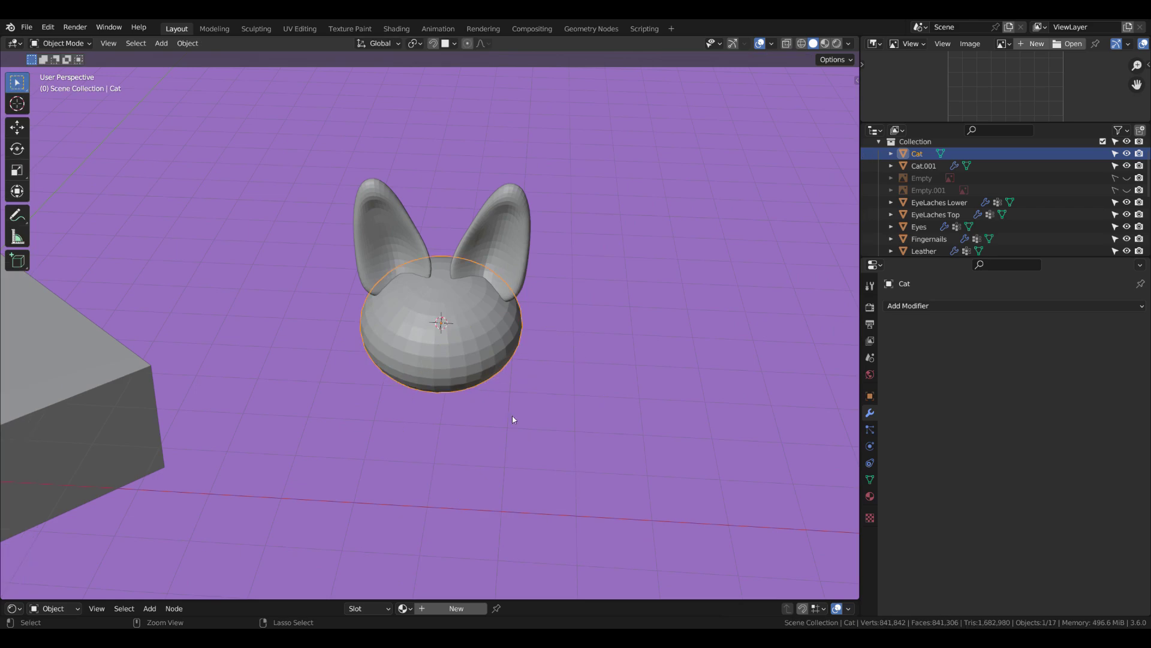
pyautogui.moveTo(709, 89)
pyautogui.mouseDown(button='middle')
pyautogui.moveTo(489, 372)
pyautogui.moveTo(547, 359)
pyautogui.moveTo(252, 457)
pyautogui.moveTo(619, 380)
pyautogui.mouseUp(button='middle')
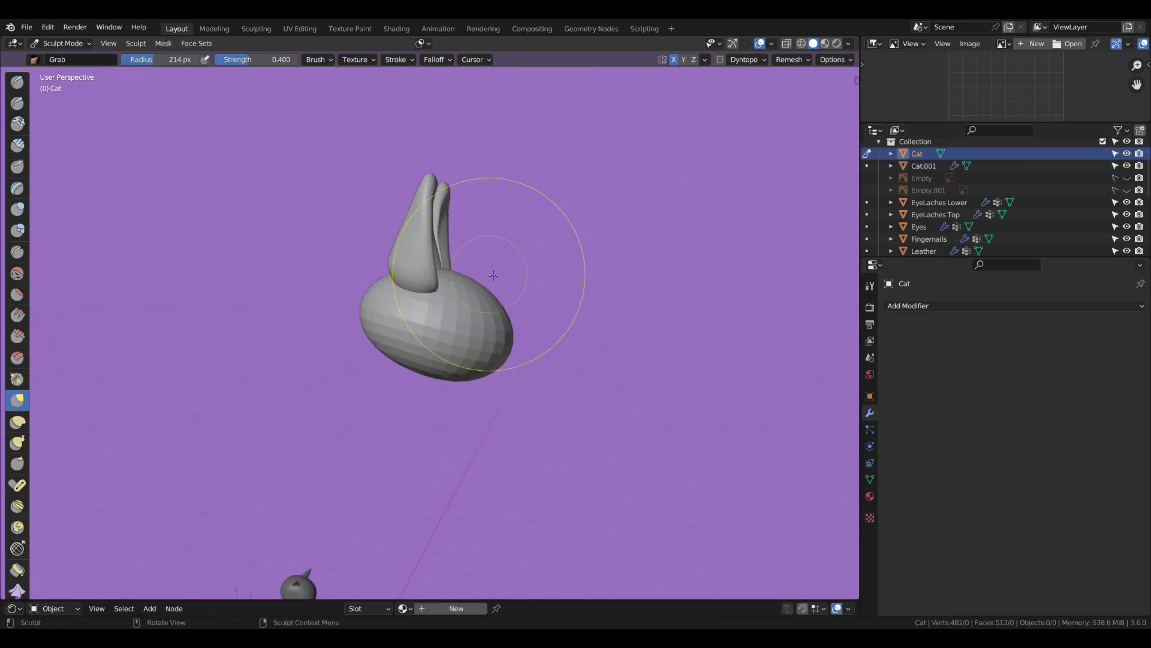
pyautogui.hotkey('alt', 'q')
pyautogui.press('Tab')
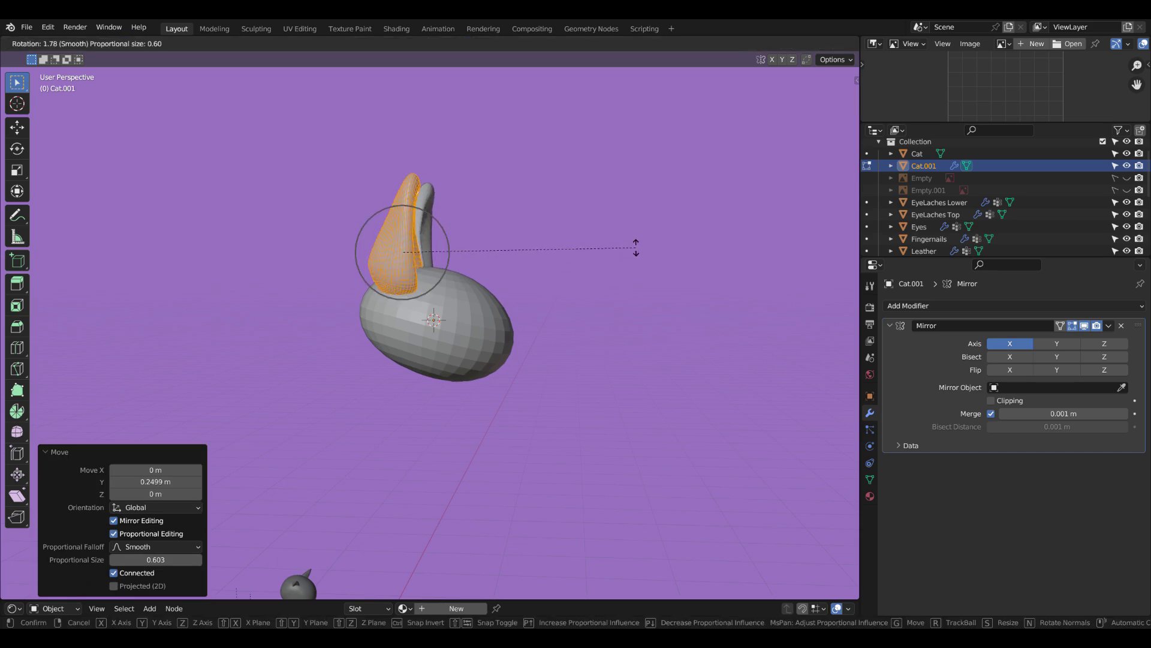
pyautogui.click(635, 248)
pyautogui.moveTo(635, 248)
pyautogui.mouseDown(button='middle')
pyautogui.moveTo(664, 279)
pyautogui.moveTo(535, 287)
pyautogui.mouseUp(button='middle')
pyautogui.press('Tab')
# Step: Give the Cat head a level-1 Subdivision modifier and apply it
pyautogui.click(456, 240)
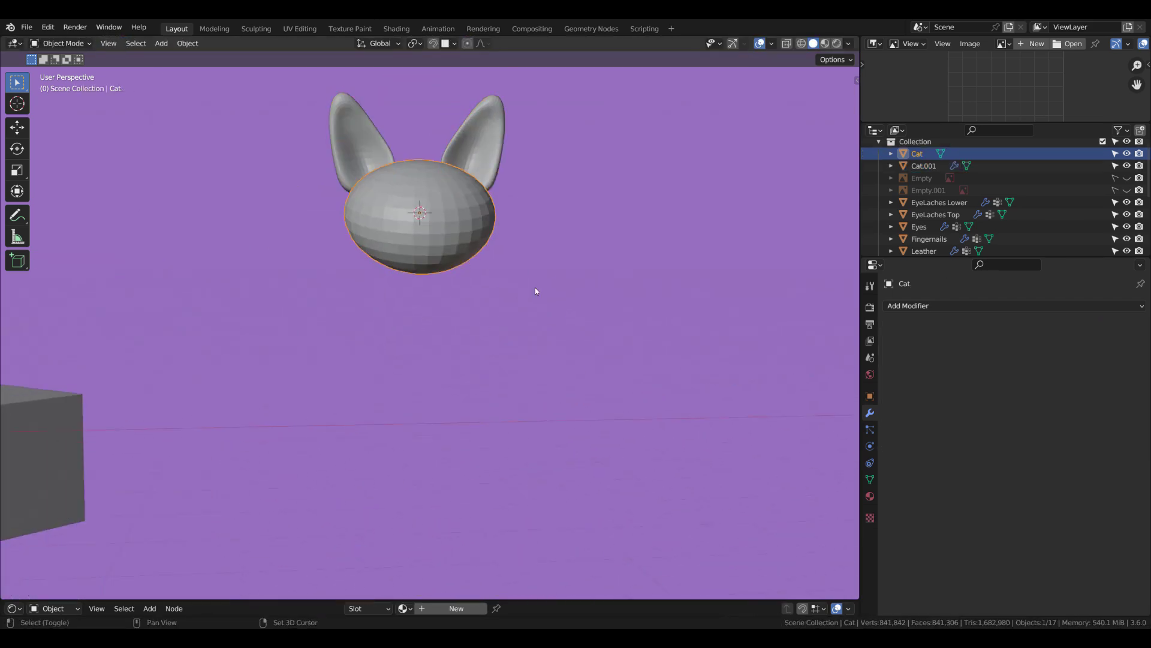
pyautogui.hotkey('ctrl', '1')
pyautogui.hotkey('ctrl', 'a')
pyautogui.moveTo(474, 228)
pyautogui.mouseDown(button='middle')
pyautogui.moveTo(647, 318)
pyautogui.moveTo(665, 448)
pyautogui.moveTo(686, 398)
pyautogui.moveTo(783, 441)
pyautogui.mouseUp(button='middle')
# Step: Sculpt-tweak the ears object, then return to Object Mode
pyautogui.click(549, 240)
pyautogui.hotkey('ctrl', 'Tab')
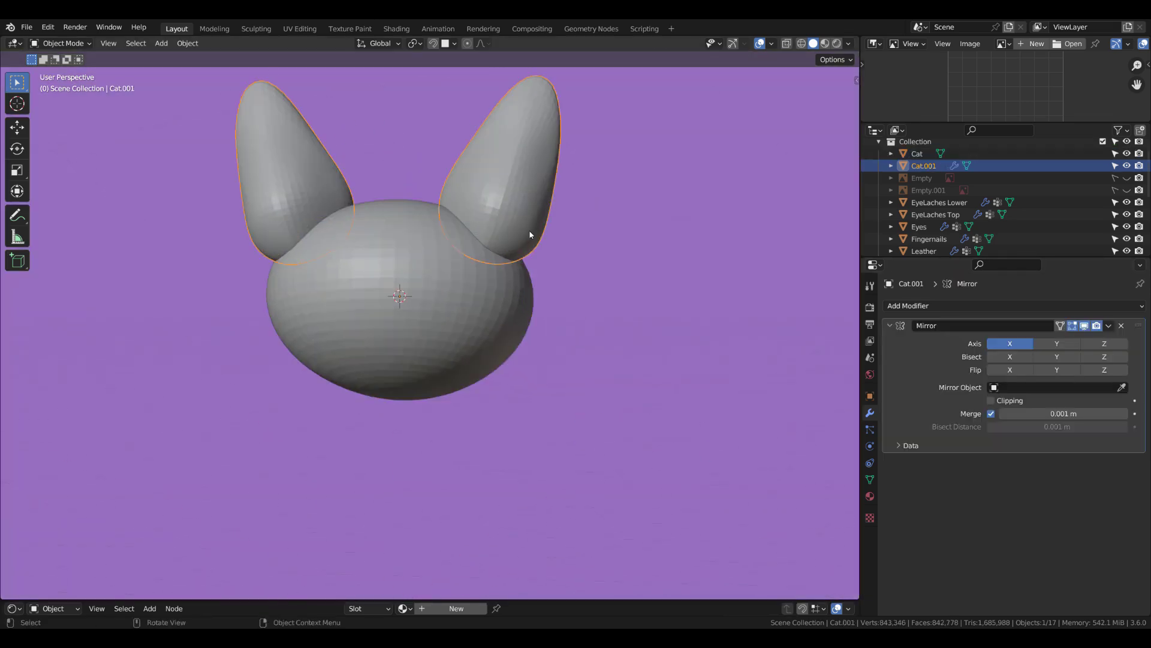
pyautogui.moveTo(456, 217)
pyautogui.mouseDown(button='middle')
pyautogui.moveTo(601, 334)
pyautogui.moveTo(384, 192)
pyautogui.moveTo(518, 298)
pyautogui.moveTo(655, 450)
pyautogui.moveTo(737, 432)
pyautogui.moveTo(406, 301)
pyautogui.moveTo(504, 312)
pyautogui.mouseUp(button='middle')
pyautogui.scroll(5, 384, 192)
pyautogui.scroll(-3, 406, 300)
pyautogui.scroll(-3, 504, 311)
pyautogui.hotkey('ctrl', 'Tab')
pyautogui.moveTo(496, 404); pyautogui.dragTo(242, 272, button='middle')
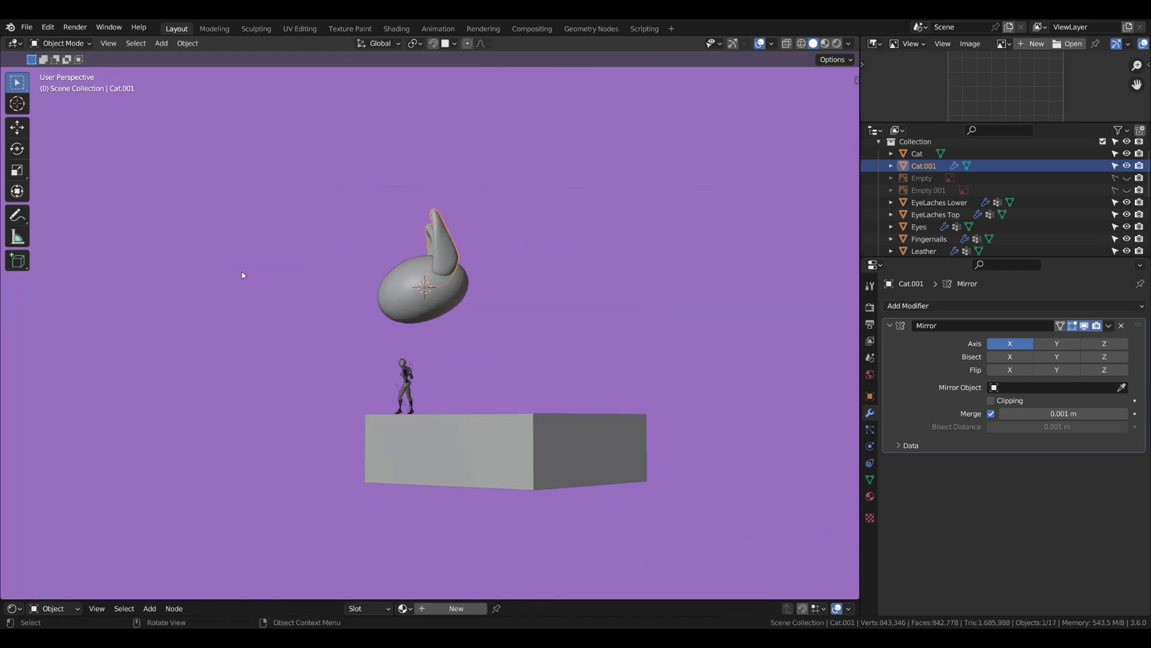
pyautogui.hotkey('shift', 'a')
# Step: Add a cube, smooth it into a ball with level-4 Subdivision, and enter Sculpt Mode
pyautogui.click(461, 366)
pyautogui.hotkey('ctrl', '4')
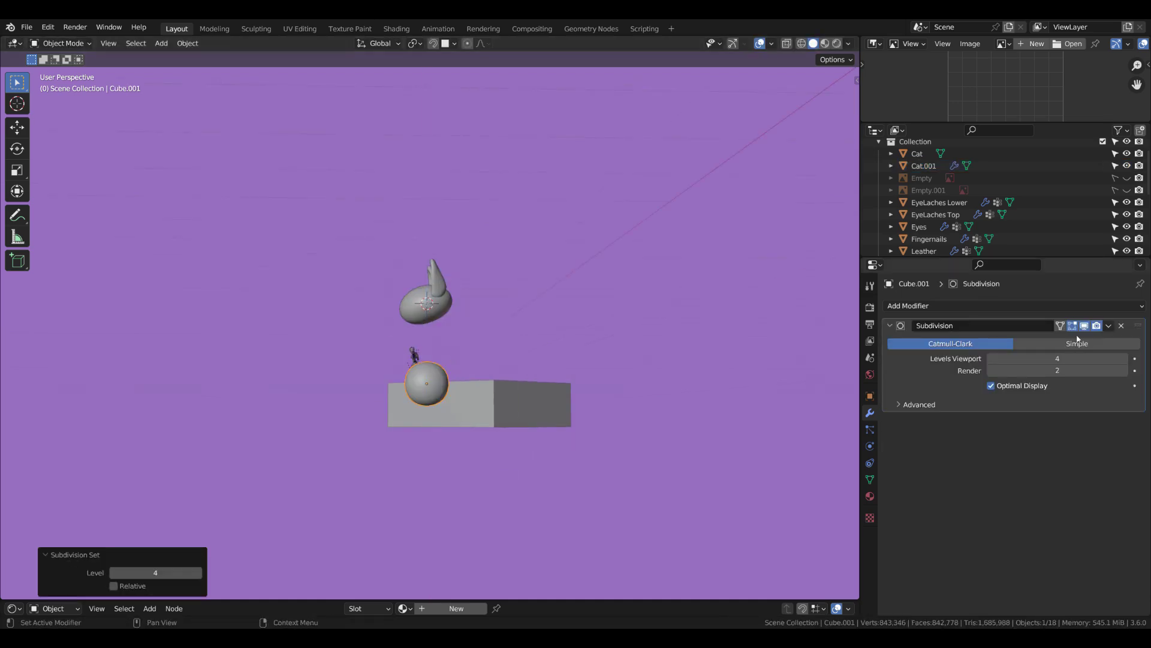
pyautogui.scroll(2, 480, 304)
pyautogui.hotkey('ctrl', 'Tab')
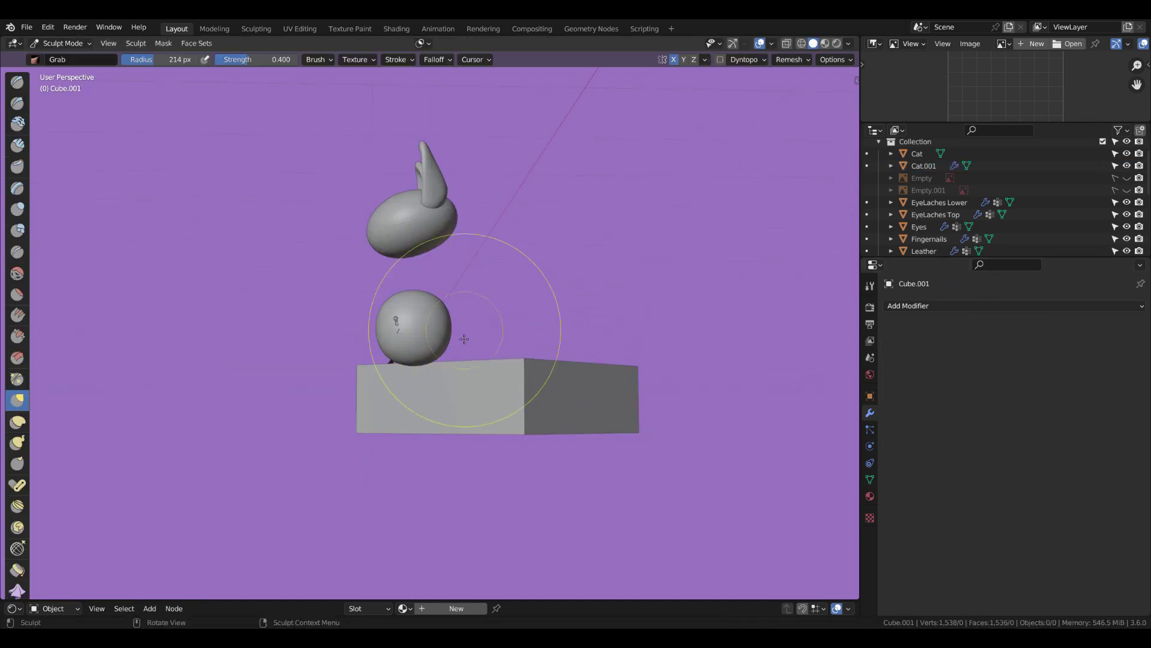
# Step: Sculpt the ball into a long neck under the head and a forward-jutting foot
pyautogui.moveTo(450, 280)
pyautogui.mouseDown(button='middle')
pyautogui.moveTo(454, 307)
pyautogui.moveTo(413, 313)
pyautogui.mouseUp(button='middle')
pyautogui.press('i')
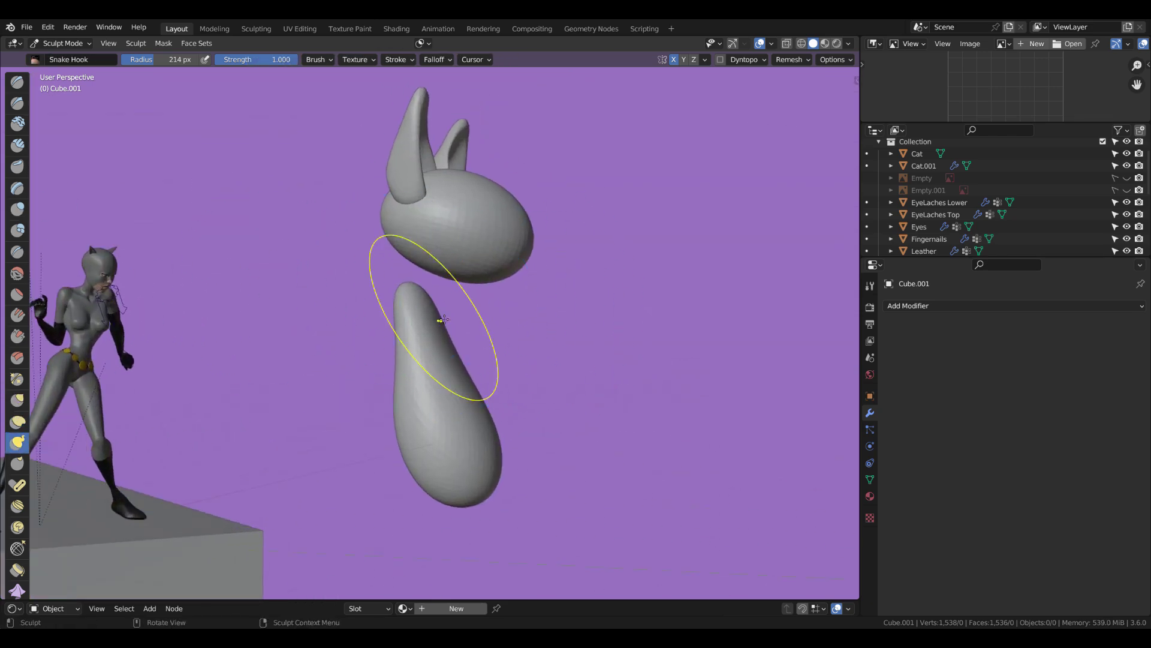
pyautogui.moveTo(460, 266)
pyautogui.mouseDown(button='middle')
pyautogui.moveTo(512, 368)
pyautogui.moveTo(447, 276)
pyautogui.moveTo(529, 311)
pyautogui.moveTo(480, 290)
pyautogui.moveTo(314, 326)
pyautogui.moveTo(681, 274)
pyautogui.moveTo(487, 343)
pyautogui.mouseUp(button='middle')
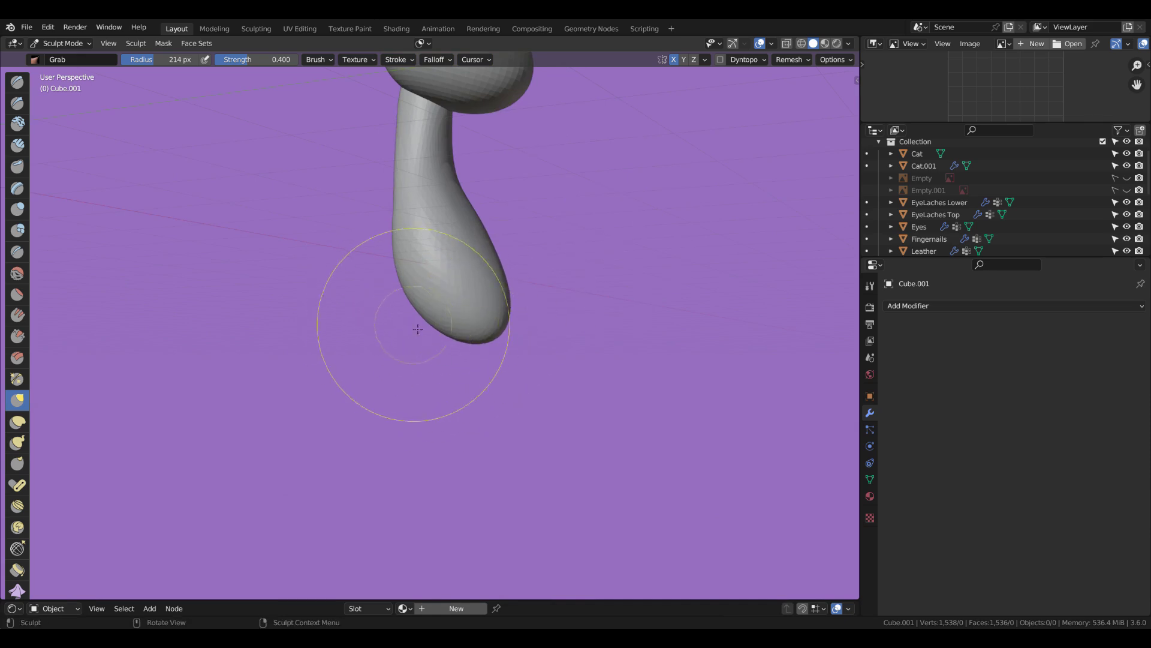
pyautogui.moveTo(418, 329)
pyautogui.mouseDown(button='middle')
pyautogui.moveTo(616, 355)
pyautogui.moveTo(462, 301)
pyautogui.moveTo(611, 354)
pyautogui.moveTo(506, 343)
pyautogui.moveTo(372, 385)
pyautogui.moveTo(28, 418)
pyautogui.mouseUp(button='middle')
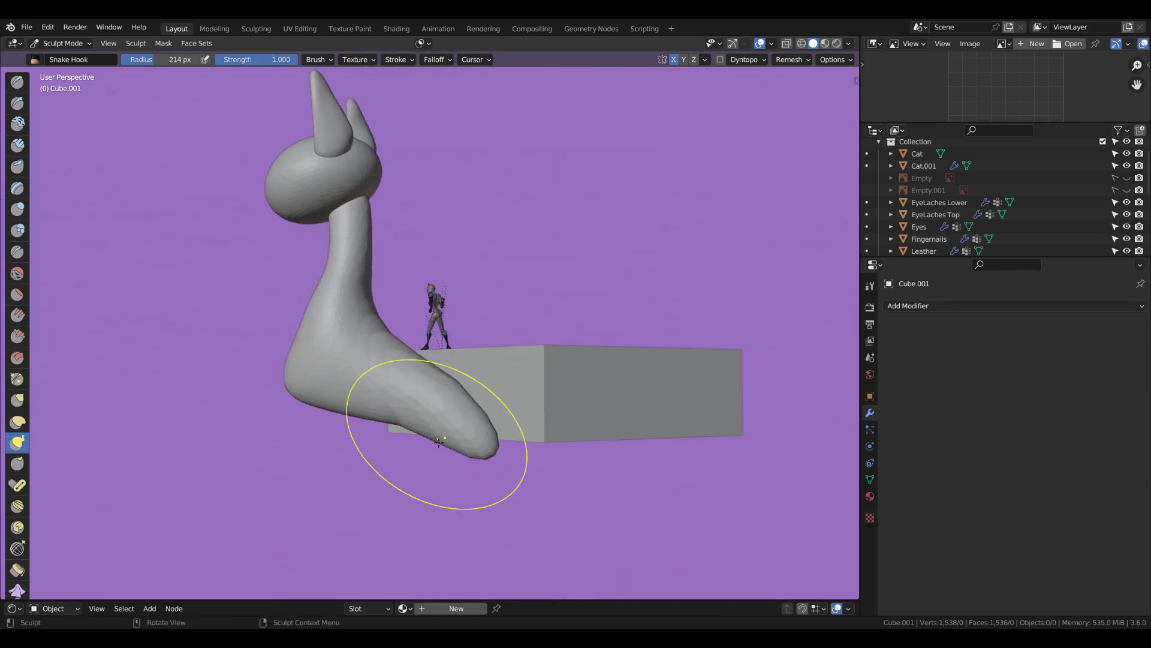
pyautogui.moveTo(438, 442)
pyautogui.mouseDown(button='middle')
pyautogui.moveTo(385, 438)
pyautogui.moveTo(534, 447)
pyautogui.moveTo(335, 431)
pyautogui.mouseUp(button='middle')
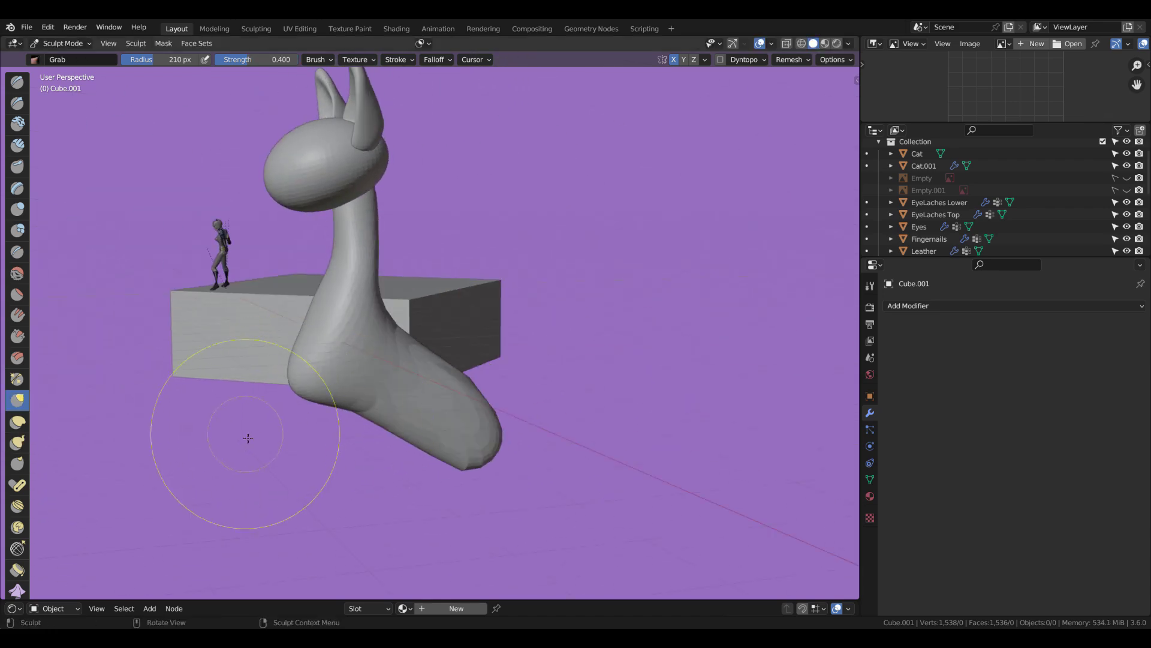
pyautogui.moveTo(248, 438)
pyautogui.mouseDown(button='middle')
pyautogui.moveTo(334, 381)
pyautogui.moveTo(514, 398)
pyautogui.moveTo(437, 347)
pyautogui.moveTo(510, 341)
pyautogui.mouseUp(button='middle')
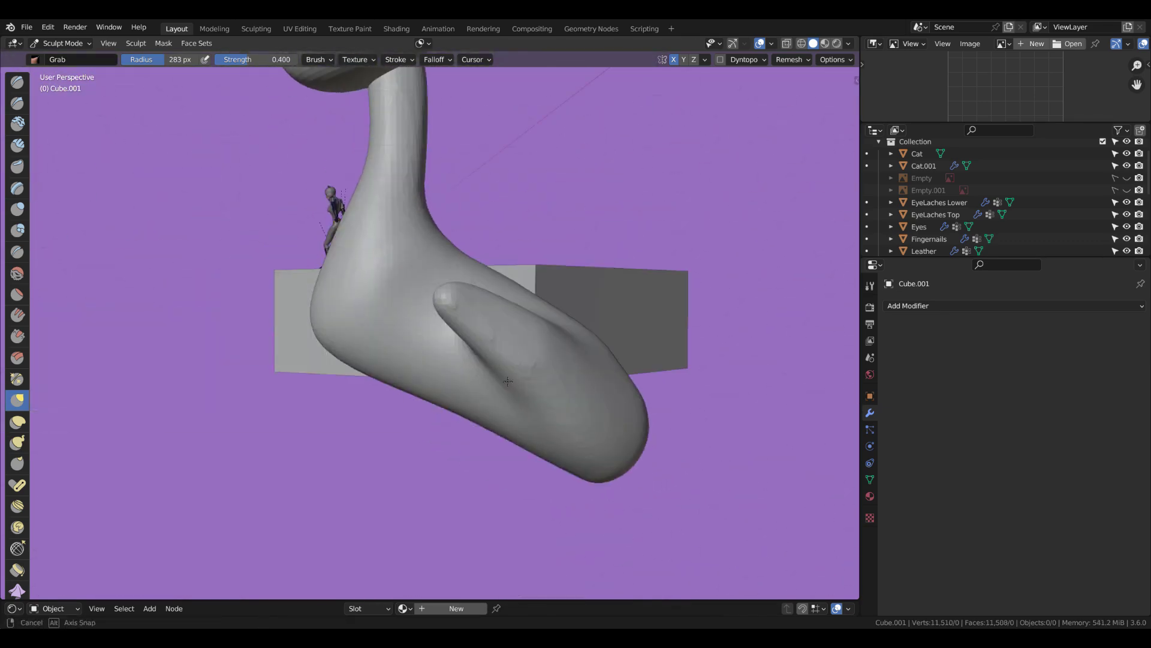
# Step: Pull out and shape front and hind legs on Cube.001 with Snake Hook and Grab brushes
pyautogui.moveTo(460, 382); pyautogui.dragTo(650, 299, button='middle')
pyautogui.scroll(2, 511, 404)
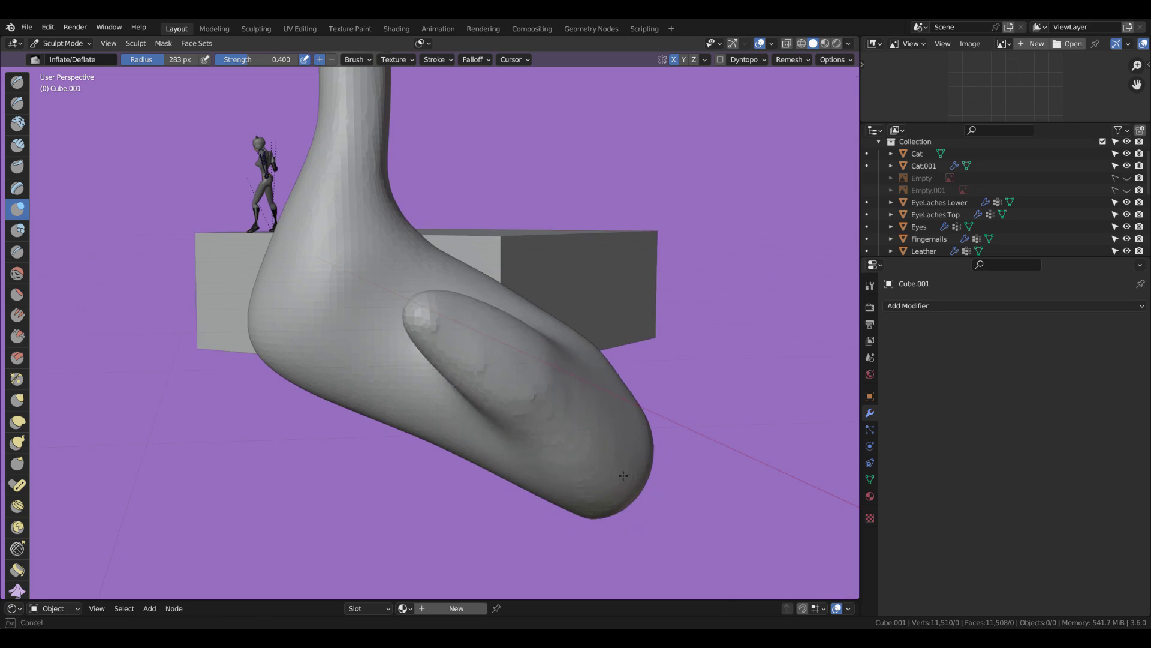
pyautogui.moveTo(511, 404); pyautogui.dragTo(555, 420, button='middle')
pyautogui.click(17, 443)
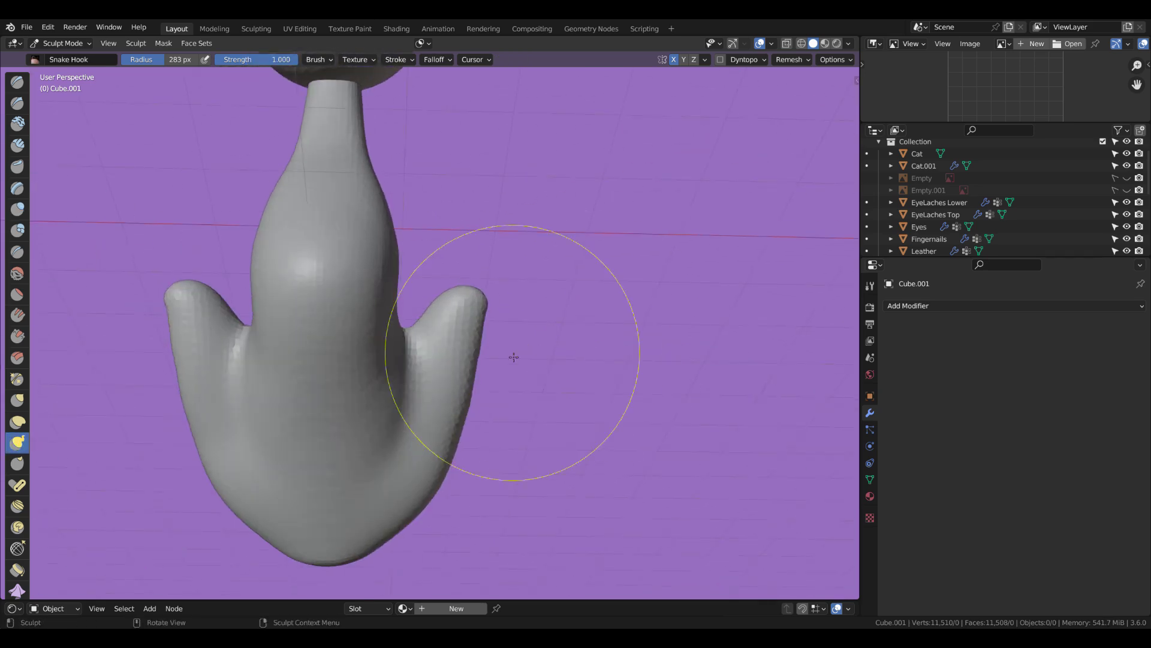
pyautogui.moveTo(496, 325)
pyautogui.mouseDown(button='middle')
pyautogui.moveTo(380, 360)
pyautogui.moveTo(419, 280)
pyautogui.mouseUp(button='middle')
pyautogui.moveTo(462, 422)
pyautogui.mouseDown(button='middle')
pyautogui.moveTo(282, 399)
pyautogui.moveTo(406, 381)
pyautogui.moveTo(439, 418)
pyautogui.moveTo(359, 424)
pyautogui.moveTo(442, 423)
pyautogui.moveTo(623, 385)
pyautogui.moveTo(412, 377)
pyautogui.moveTo(426, 360)
pyautogui.mouseUp(button='middle')
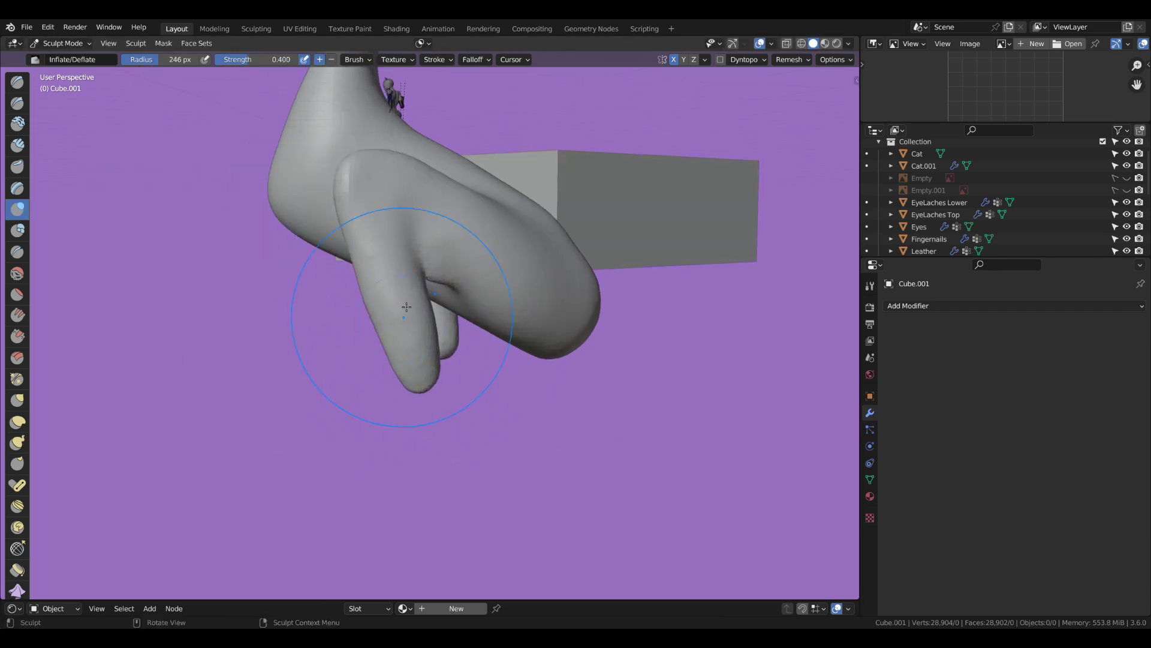
pyautogui.moveTo(406, 307)
pyautogui.mouseDown(button='middle')
pyautogui.moveTo(560, 352)
pyautogui.moveTo(545, 316)
pyautogui.moveTo(509, 333)
pyautogui.moveTo(475, 321)
pyautogui.moveTo(534, 321)
pyautogui.mouseUp(button='middle')
pyautogui.press('g')
pyautogui.moveTo(494, 373)
pyautogui.mouseDown(button='middle')
pyautogui.moveTo(588, 386)
pyautogui.moveTo(514, 282)
pyautogui.moveTo(433, 373)
pyautogui.moveTo(446, 352)
pyautogui.moveTo(390, 438)
pyautogui.moveTo(424, 380)
pyautogui.moveTo(558, 355)
pyautogui.moveTo(365, 373)
pyautogui.mouseUp(button='middle')
pyautogui.press('k')
pyautogui.press('g')
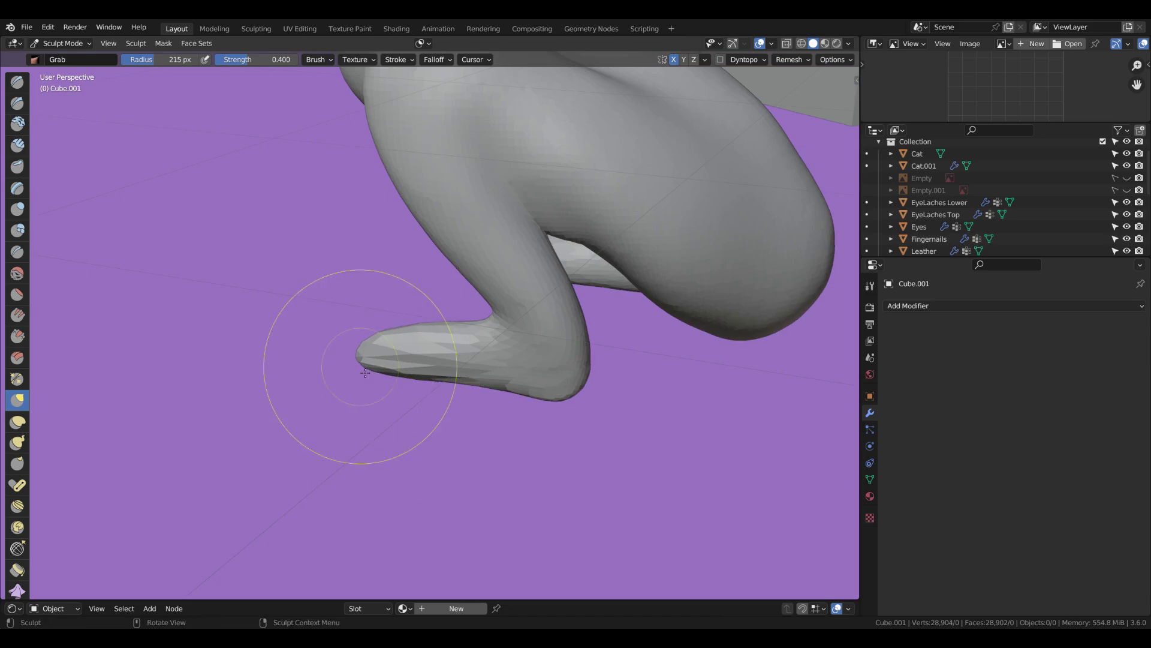
pyautogui.moveTo(296, 392)
pyautogui.mouseDown(button='middle')
pyautogui.moveTo(514, 404)
pyautogui.moveTo(488, 436)
pyautogui.mouseUp(button='middle')
# Step: Voxel remesh the body with Ctrl+R, then pull a pointed tip out of the hind end
pyautogui.hotkey('ctrl', 'r')
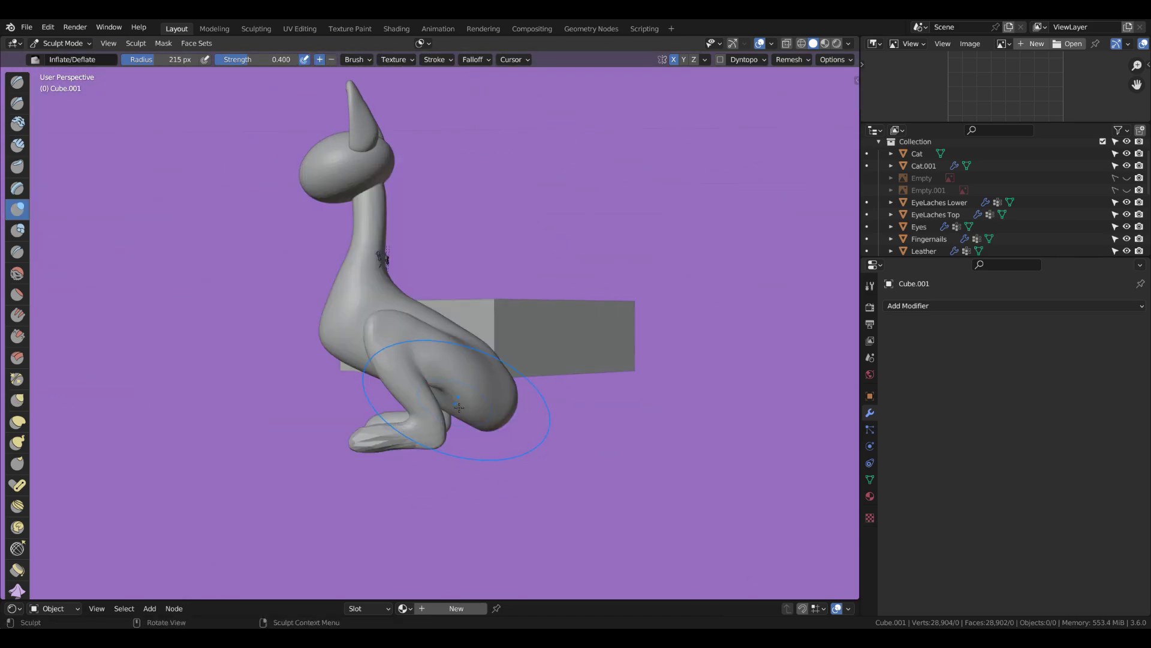
pyautogui.scroll(4, 566, 399)
pyautogui.moveTo(565, 399)
pyautogui.mouseDown(button='middle')
pyautogui.moveTo(522, 426)
pyautogui.moveTo(581, 334)
pyautogui.moveTo(570, 303)
pyautogui.moveTo(582, 399)
pyautogui.moveTo(528, 396)
pyautogui.mouseUp(button='middle')
pyautogui.press('k')
pyautogui.moveTo(527, 396); pyautogui.dragTo(600, 420)
pyautogui.moveTo(551, 409)
pyautogui.mouseDown(button='middle')
pyautogui.moveTo(539, 391)
pyautogui.moveTo(656, 403)
pyautogui.moveTo(638, 430)
pyautogui.mouseUp(button='middle')
# Step: Stretch the rear tip into a long tail, remesh, and curl its tip up and right
pyautogui.press('f')
pyautogui.moveTo(491, 366); pyautogui.dragTo(504, 456)
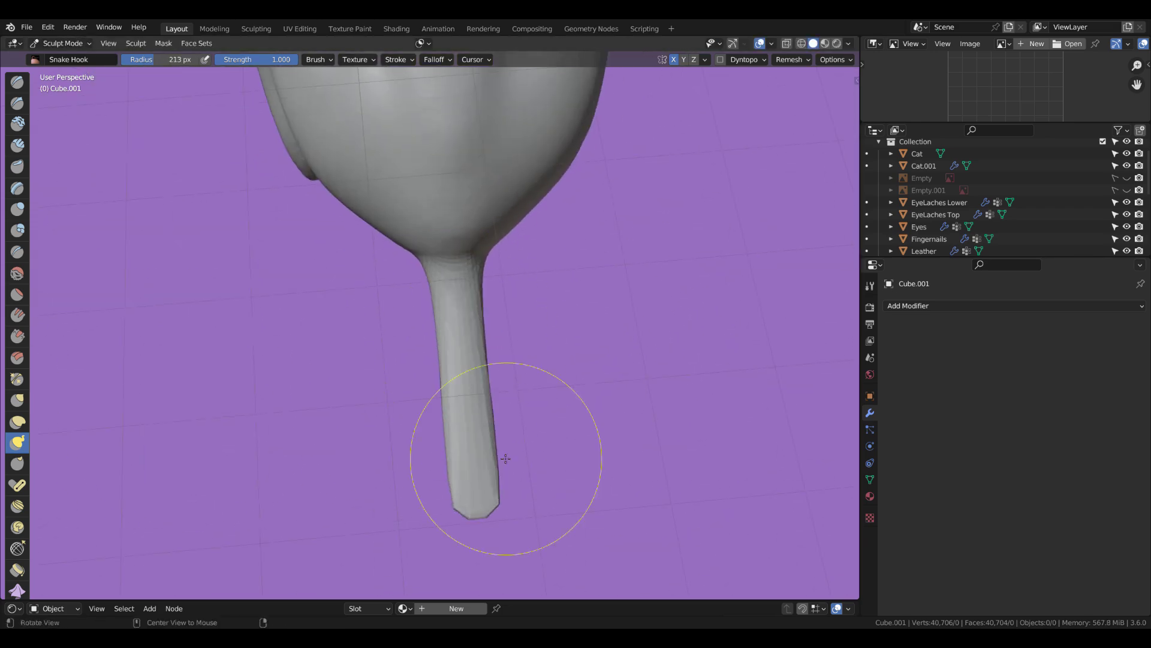
pyautogui.moveTo(504, 455); pyautogui.dragTo(540, 360, button='middle')
pyautogui.press('r')
pyautogui.click(605, 294)
pyautogui.hotkey('ctrl', 'r')
pyautogui.moveTo(531, 362); pyautogui.dragTo(600, 252)
# Step: Orbit around the whole cat to inspect the curled tail from low, side and close angles
pyautogui.scroll(-5, 600, 252)
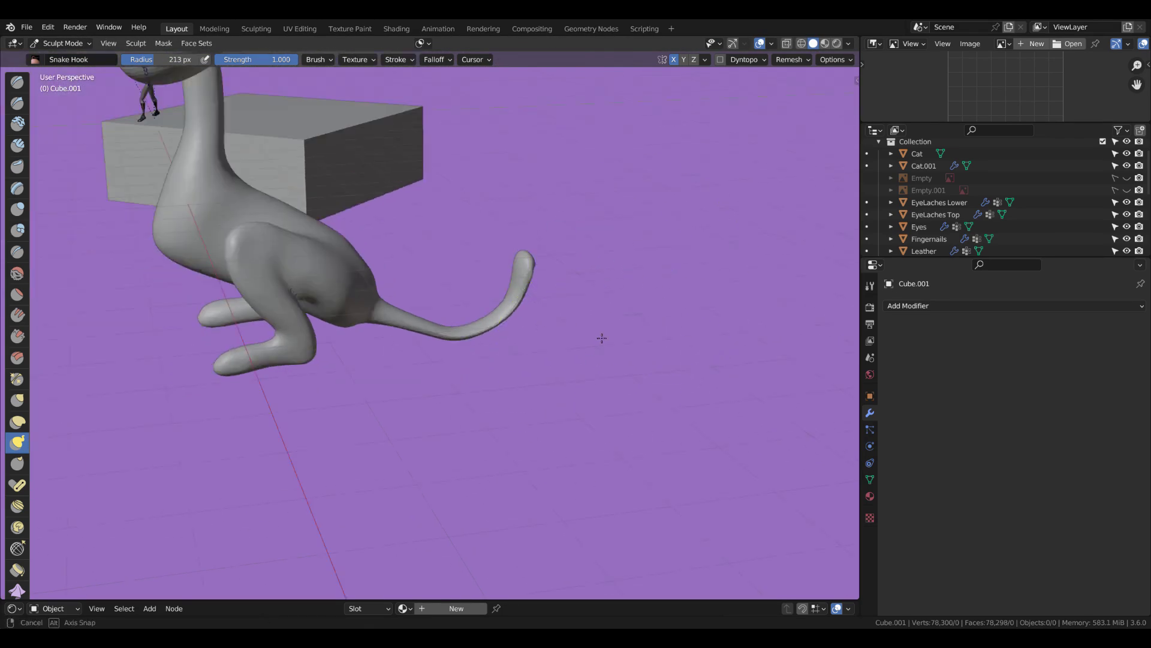
pyautogui.moveTo(598, 337); pyautogui.dragTo(595, 325, button='middle')
pyautogui.scroll(2, 595, 324)
pyautogui.moveTo(543, 293); pyautogui.dragTo(632, 350, button='middle')
pyautogui.scroll(3, 479, 330)
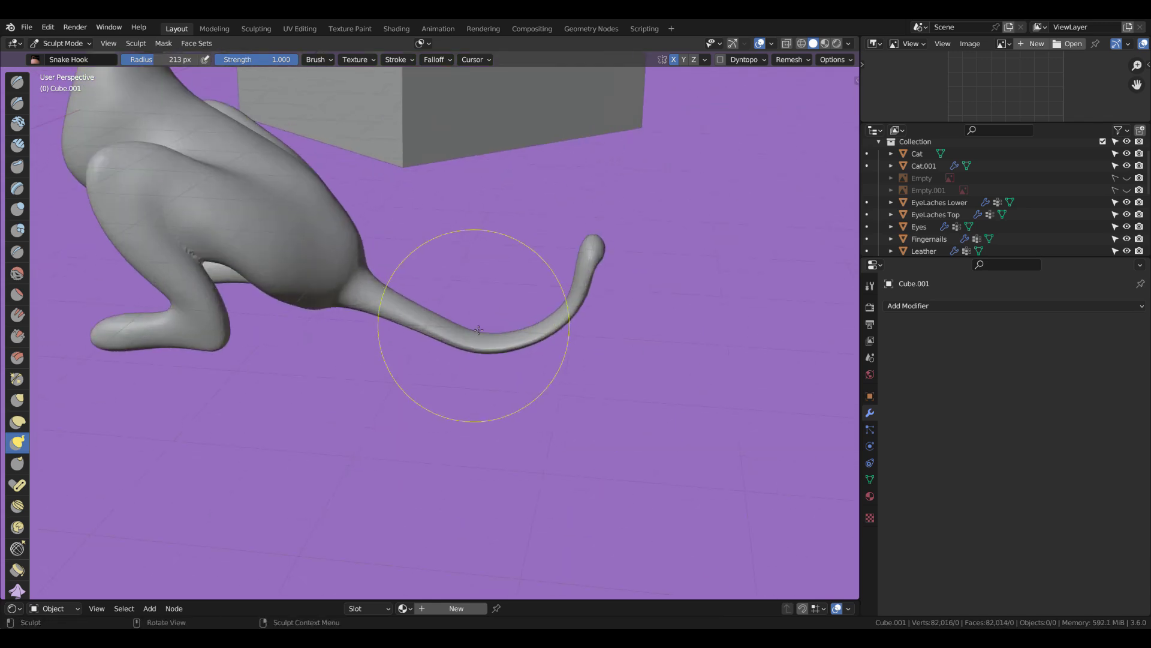
pyautogui.scroll(-3, 642, 368)
pyautogui.moveTo(604, 249)
pyautogui.mouseDown(button='middle')
pyautogui.moveTo(642, 368)
pyautogui.moveTo(545, 369)
pyautogui.moveTo(553, 315)
pyautogui.mouseUp(button='middle')
pyautogui.scroll(2, 554, 315)
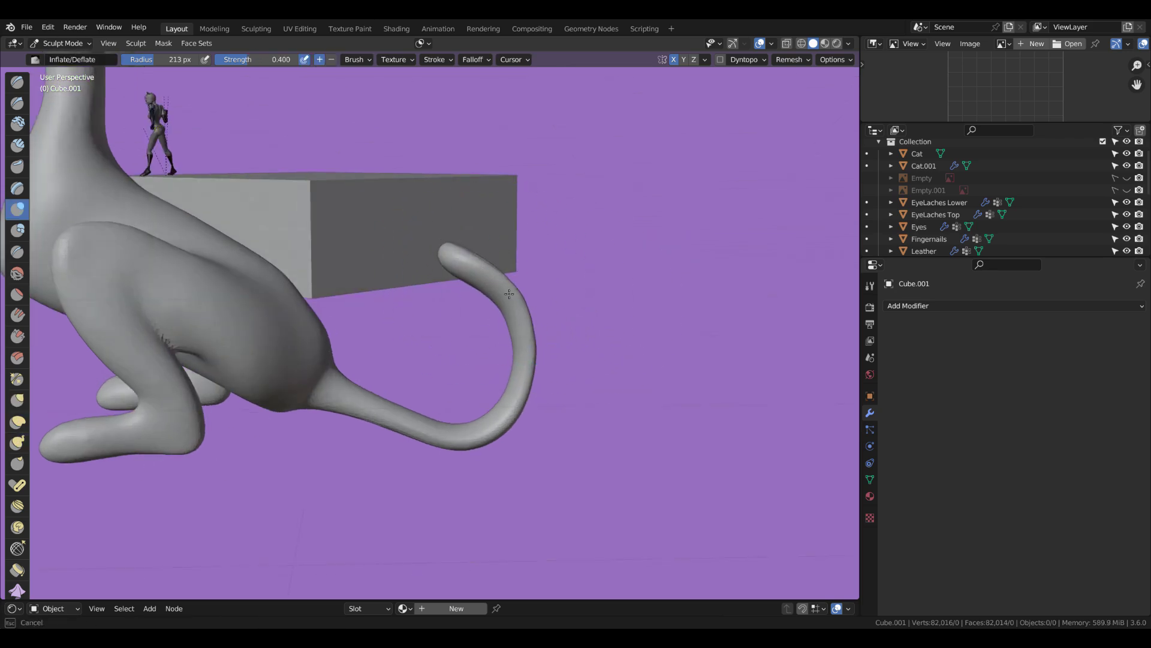
pyautogui.moveTo(509, 294); pyautogui.dragTo(509, 234, button='middle')
pyautogui.moveTo(563, 284)
pyautogui.mouseDown(button='middle')
pyautogui.moveTo(514, 501)
pyautogui.moveTo(474, 364)
pyautogui.mouseUp(button='middle')
# Step: Inspect the curved tail from below, briefly toggling the see-through X-ray display
pyautogui.press('g')
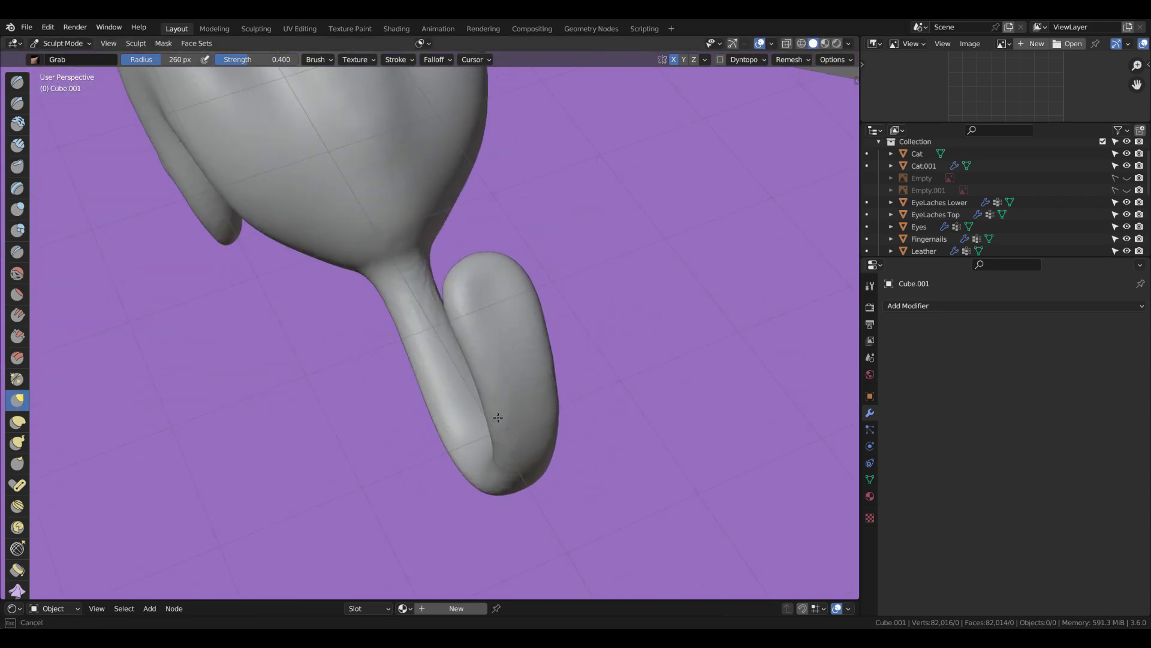
pyautogui.moveTo(497, 418); pyautogui.dragTo(565, 340, button='middle')
pyautogui.moveTo(553, 483)
pyautogui.mouseDown(button='middle')
pyautogui.moveTo(502, 359)
pyautogui.moveTo(527, 476)
pyautogui.moveTo(424, 386)
pyautogui.moveTo(466, 462)
pyautogui.moveTo(497, 388)
pyautogui.moveTo(541, 423)
pyautogui.moveTo(483, 480)
pyautogui.moveTo(578, 488)
pyautogui.moveTo(543, 311)
pyautogui.moveTo(476, 442)
pyautogui.mouseUp(button='middle')
pyautogui.hotkey('shift', 'z')
pyautogui.hotkey('shift', 'z')
pyautogui.press('k')
# Step: Reshape the legs with Grab, Inflate and Snake Hook brushes from side angles
pyautogui.press('g')
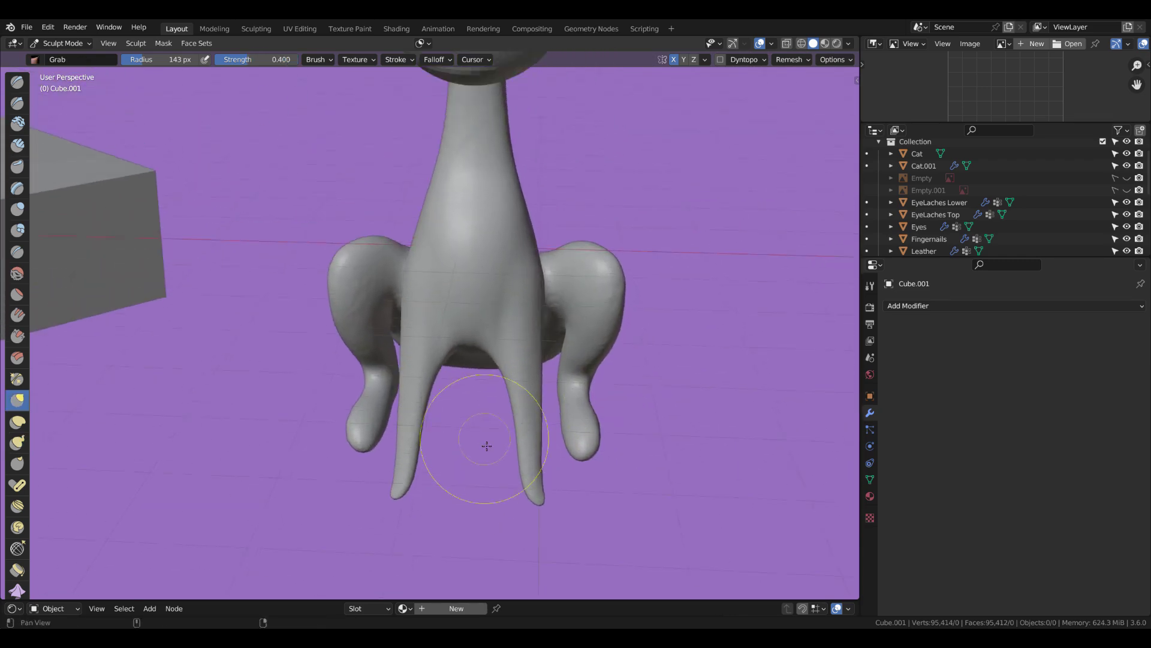
pyautogui.scroll(3, 549, 396)
pyautogui.moveTo(548, 397)
pyautogui.mouseDown(button='middle')
pyautogui.moveTo(558, 413)
pyautogui.moveTo(617, 436)
pyautogui.moveTo(540, 444)
pyautogui.moveTo(448, 408)
pyautogui.mouseUp(button='middle')
pyautogui.press('i')
pyautogui.press('g')
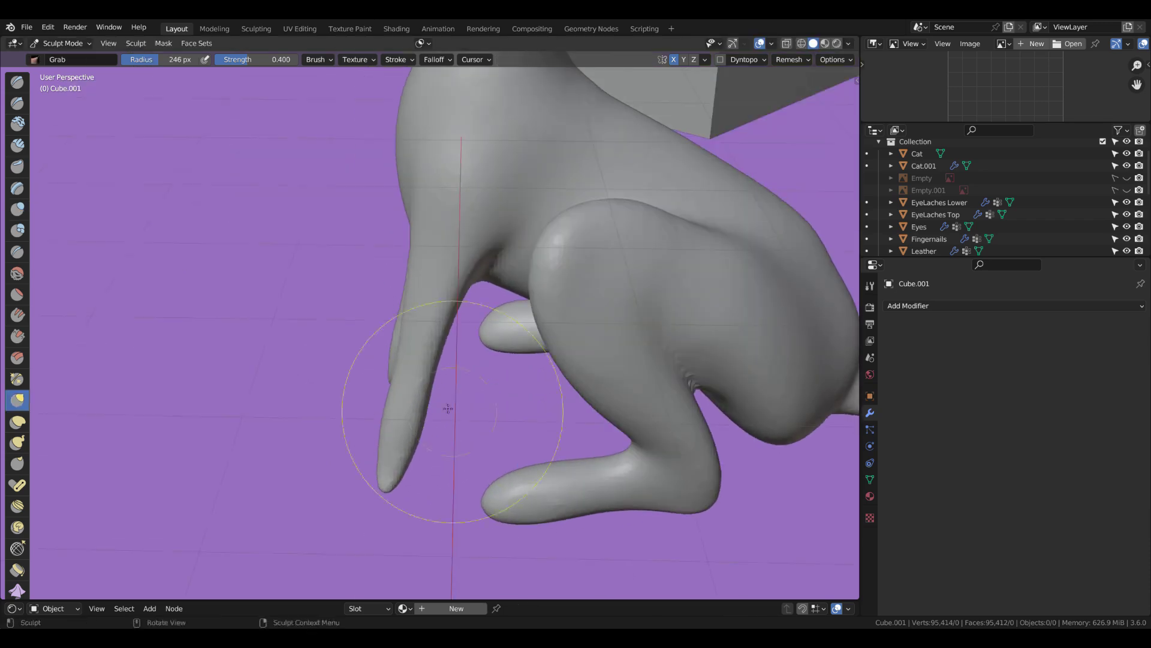
pyautogui.moveTo(419, 449)
pyautogui.mouseDown(button='middle')
pyautogui.moveTo(517, 364)
pyautogui.moveTo(570, 360)
pyautogui.mouseUp(button='middle')
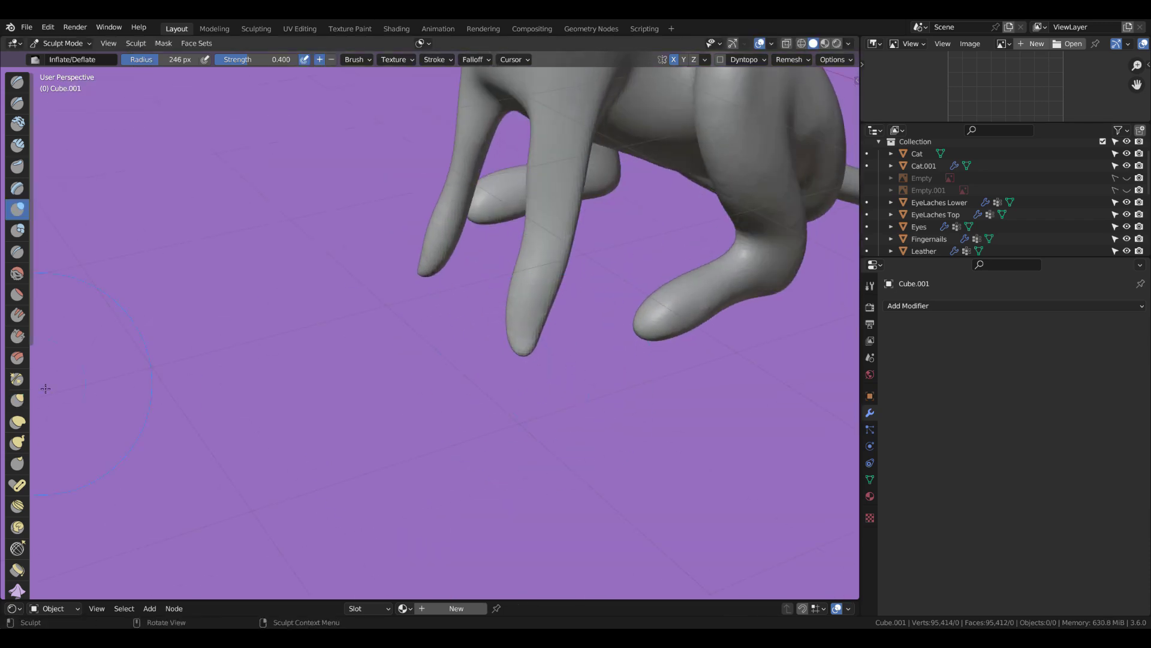
pyautogui.press('k')
pyautogui.scroll(3, 570, 360)
pyautogui.scroll(2, 525, 380)
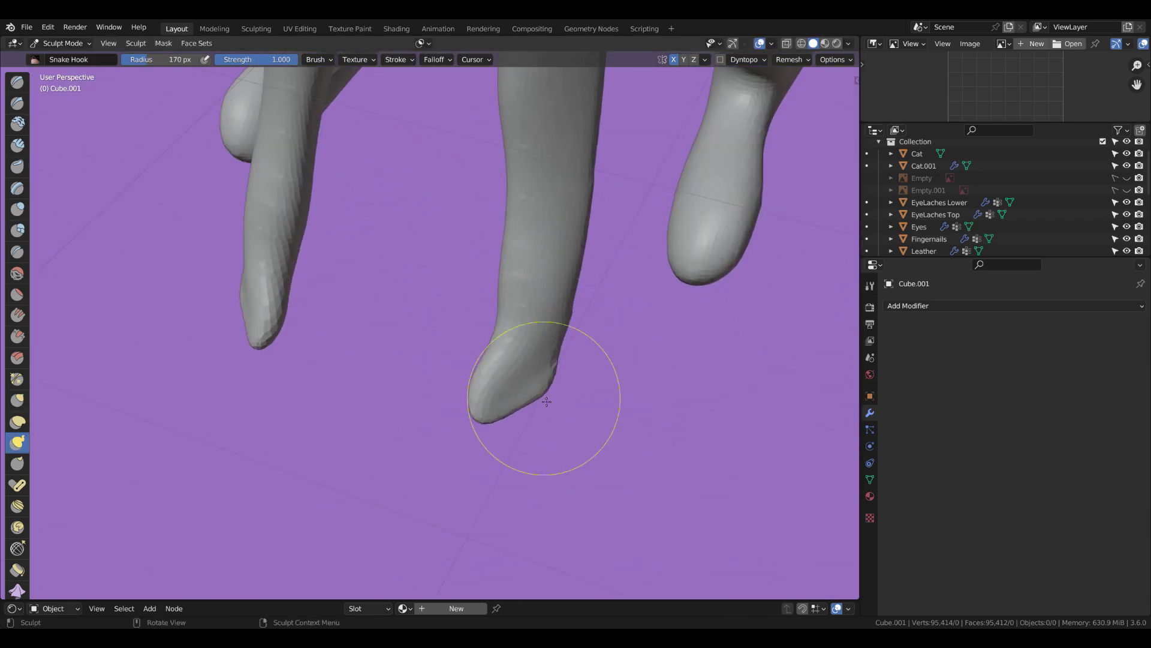
pyautogui.moveTo(546, 401)
pyautogui.mouseDown(button='middle')
pyautogui.moveTo(514, 381)
pyautogui.moveTo(574, 352)
pyautogui.mouseUp(button='middle')
# Step: Grab-sculpt the legs while zooming in and out around them
pyautogui.press('g')
pyautogui.scroll(-3, 458, 302)
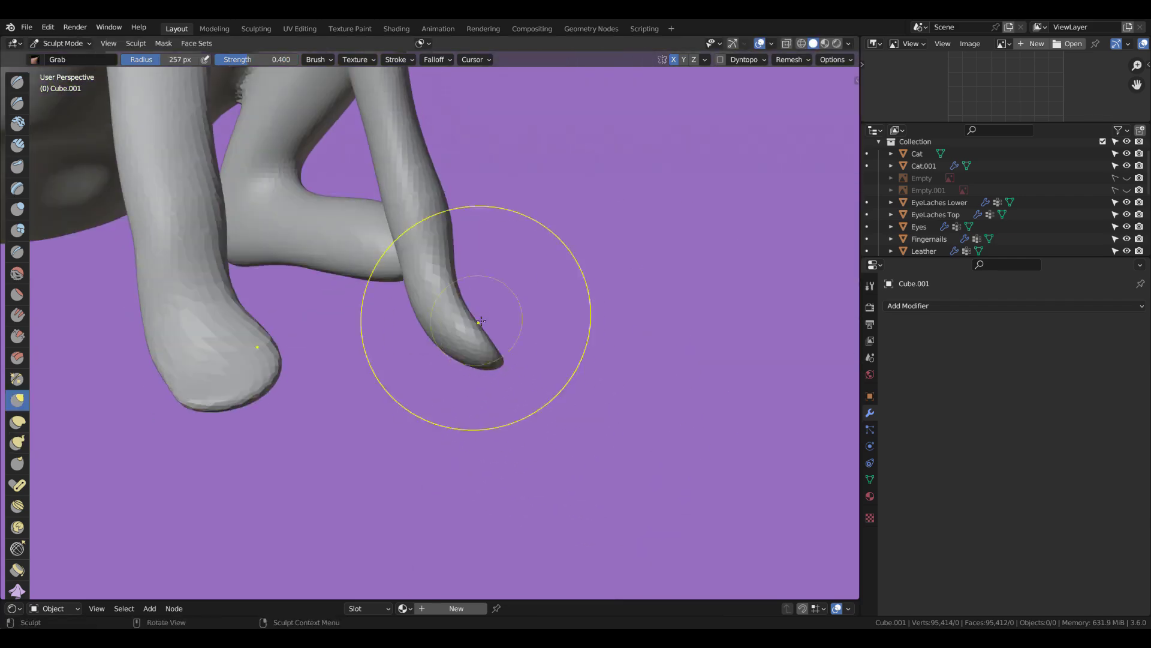
pyautogui.moveTo(475, 326)
pyautogui.mouseDown(button='middle')
pyautogui.moveTo(558, 390)
pyautogui.moveTo(507, 364)
pyautogui.moveTo(423, 380)
pyautogui.mouseUp(button='middle')
pyautogui.scroll(3, 549, 381)
pyautogui.scroll(-4, 424, 381)
pyautogui.scroll(2, 517, 386)
pyautogui.scroll(3, 516, 385)
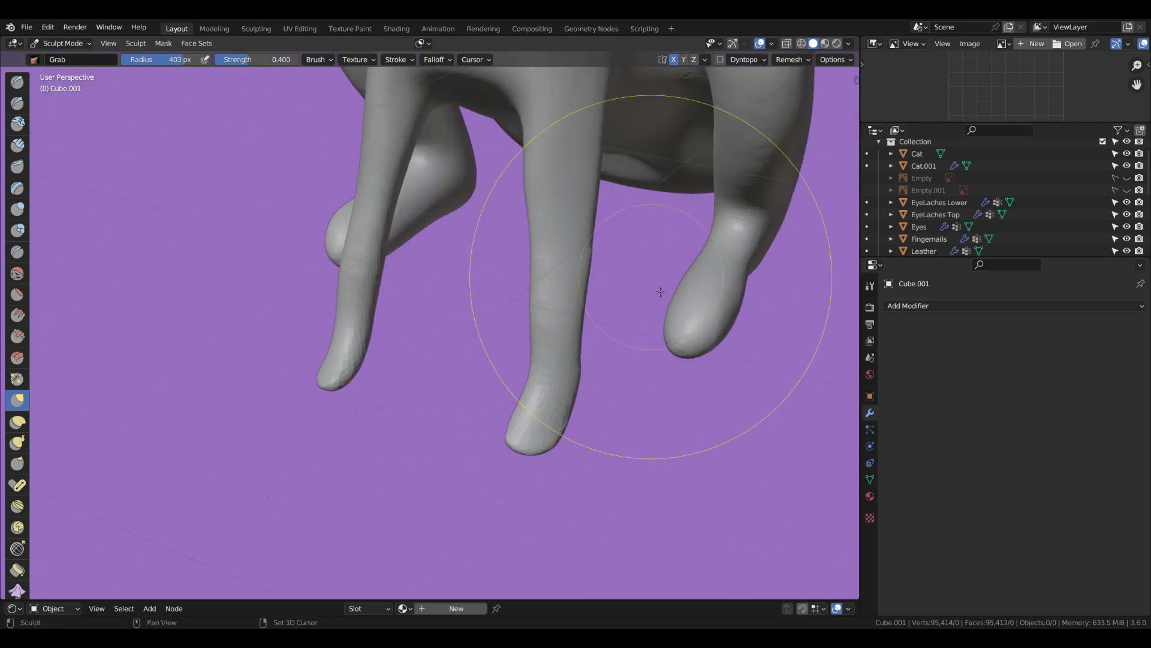
pyautogui.scroll(-4, 509, 463)
pyautogui.scroll(3, 458, 406)
pyautogui.scroll(2, 468, 311)
# Step: Inflate the front legs and refine a paw with the Grab brush
pyautogui.press('i')
pyautogui.moveTo(468, 311)
pyautogui.mouseDown(button='middle')
pyautogui.moveTo(596, 336)
pyautogui.moveTo(540, 462)
pyautogui.moveTo(598, 368)
pyautogui.moveTo(529, 399)
pyautogui.mouseUp(button='middle')
pyautogui.press('g')
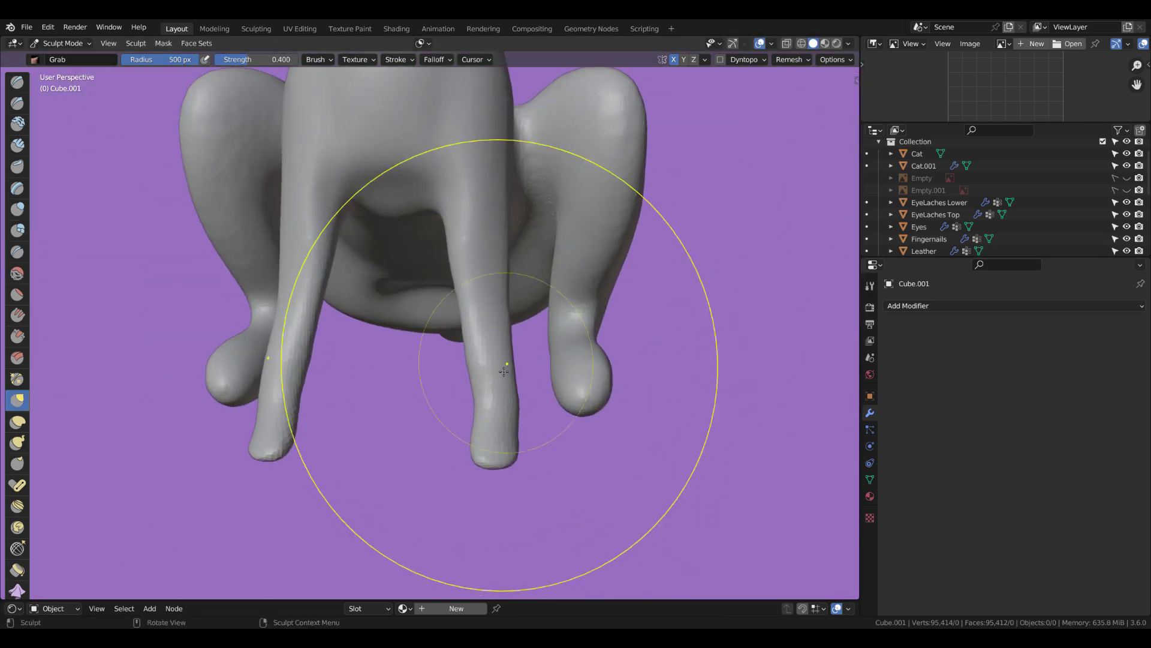
pyautogui.moveTo(463, 450)
pyautogui.mouseDown(button='middle')
pyautogui.moveTo(489, 360)
pyautogui.moveTo(524, 330)
pyautogui.moveTo(475, 373)
pyautogui.mouseUp(button='middle')
pyautogui.scroll(3, 466, 336)
pyautogui.scroll(-5, 527, 316)
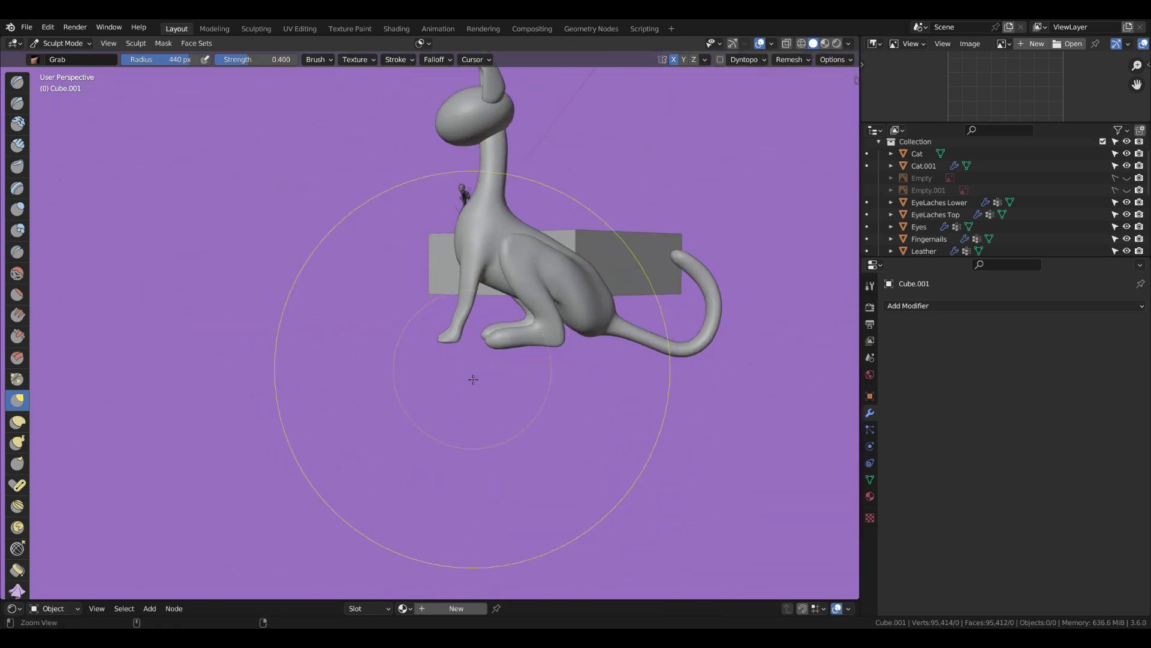
pyautogui.scroll(3, 476, 373)
pyautogui.scroll(2, 459, 363)
pyautogui.scroll(-5, 459, 362)
pyautogui.scroll(3, 609, 403)
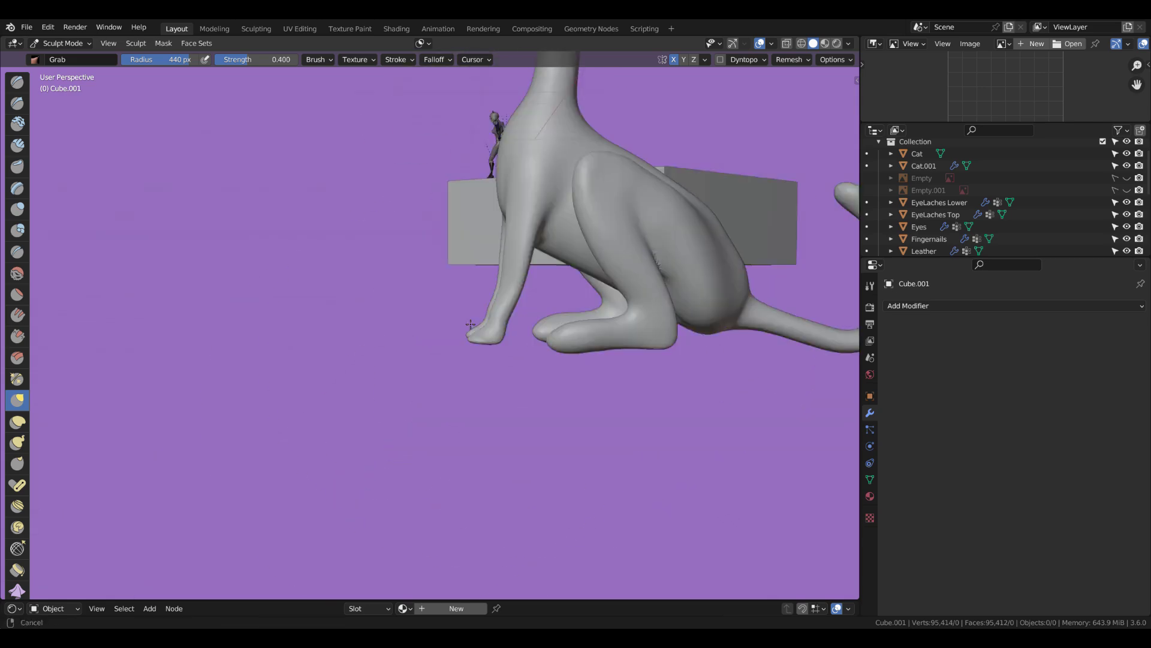
# Step: Finish the paws up close with the Inflate and Draw brushes
pyautogui.moveTo(610, 403)
pyautogui.mouseDown(button='middle')
pyautogui.moveTo(625, 372)
pyautogui.moveTo(504, 332)
pyautogui.moveTo(540, 360)
pyautogui.mouseUp(button='middle')
pyautogui.press('i')
pyautogui.press('x')
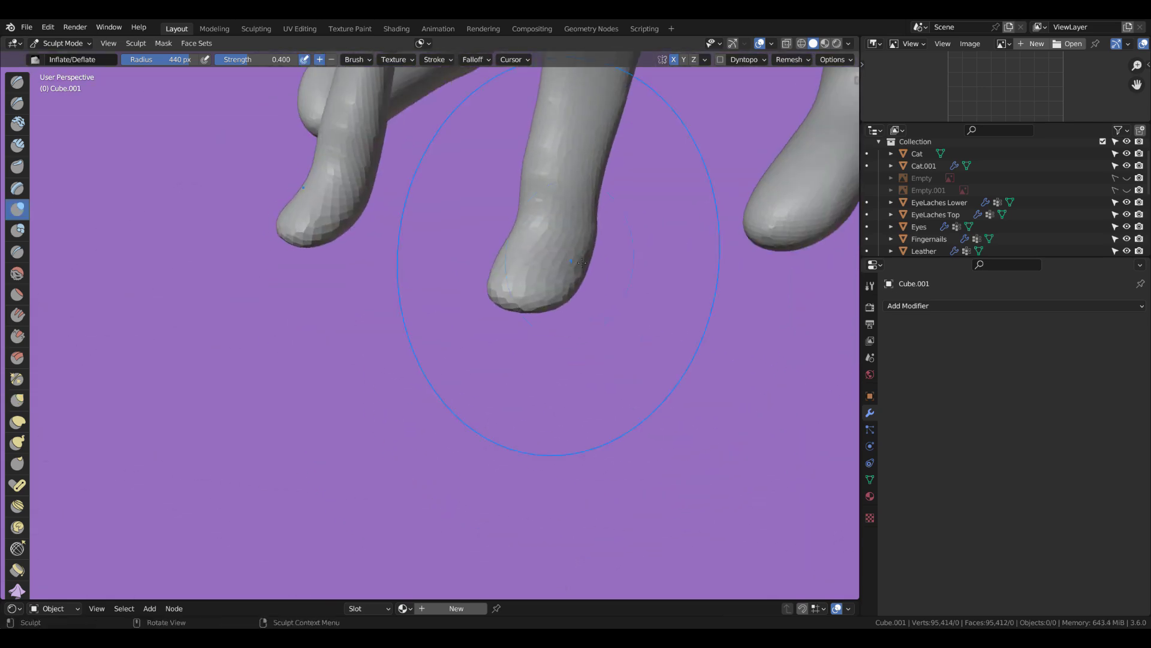
pyautogui.scroll(-5, 539, 360)
pyautogui.scroll(2, 559, 373)
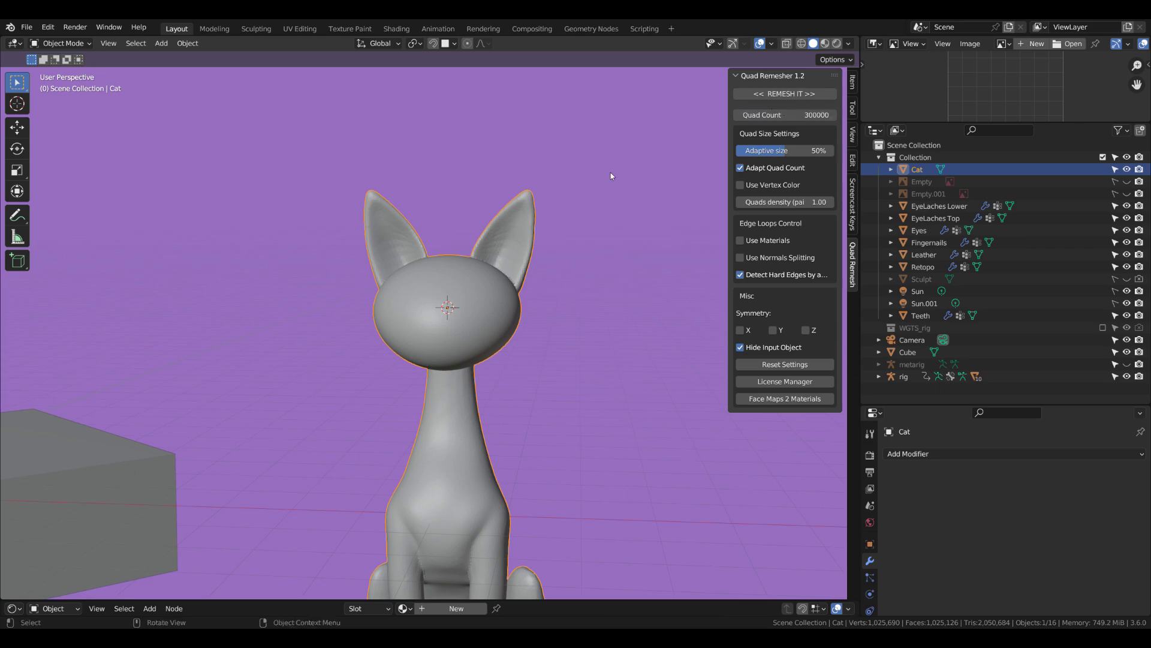
# Step: Scale the remeshed Retopo_Cat down by 0.1 and frame it in the view
pyautogui.scroll(3, 552, 405)
pyautogui.moveTo(552, 406)
pyautogui.mouseDown(button='middle')
pyautogui.moveTo(455, 332)
pyautogui.moveTo(433, 105)
pyautogui.mouseUp(button='middle')
pyautogui.press('Tab')
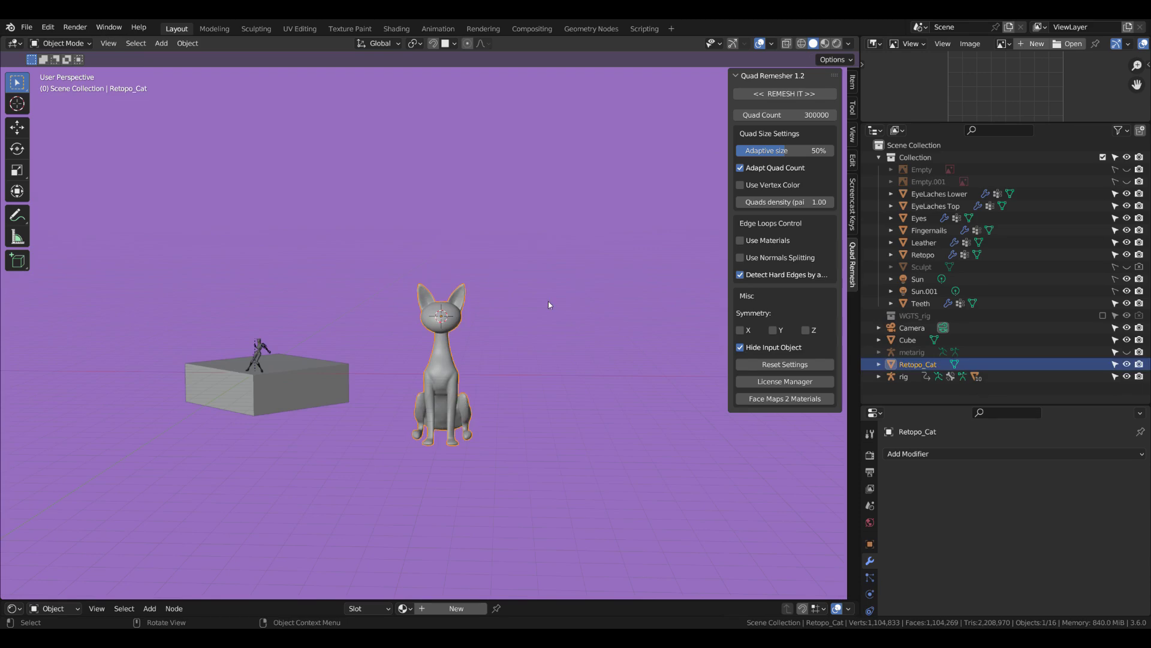
pyautogui.write('s0.1')
pyautogui.press('Return')
pyautogui.click(357, 339)
pyautogui.press('KP_Decimal')
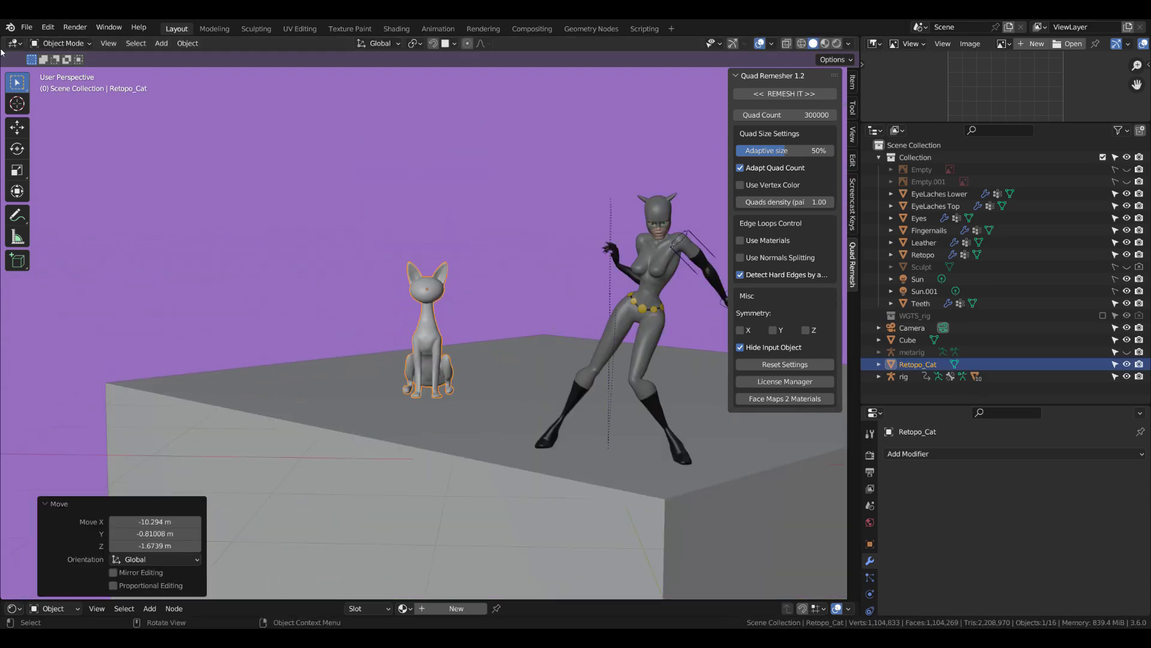
# Step: Restore the split camera view and move the cat onto the box in front view
pyautogui.hotkey('ctrl', 'space')
pyautogui.press('n')
pyautogui.moveTo(684, 359); pyautogui.dragTo(595, 360, button='middle')
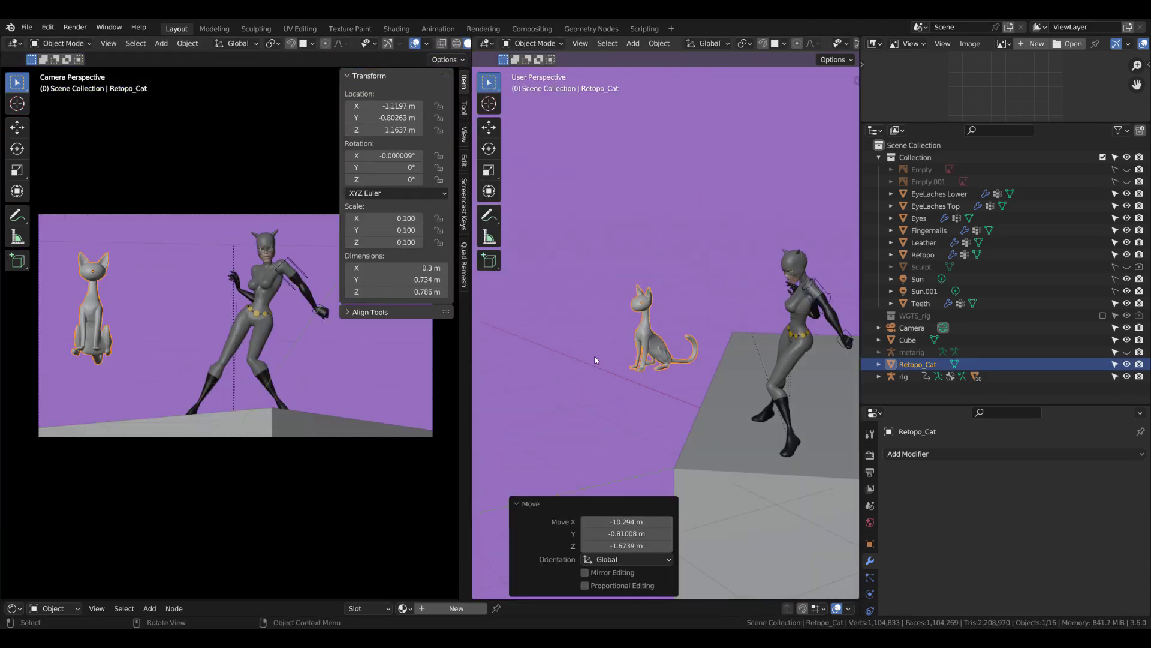
pyautogui.moveTo(715, 337); pyautogui.dragTo(749, 383, button='middle')
pyautogui.press('g')
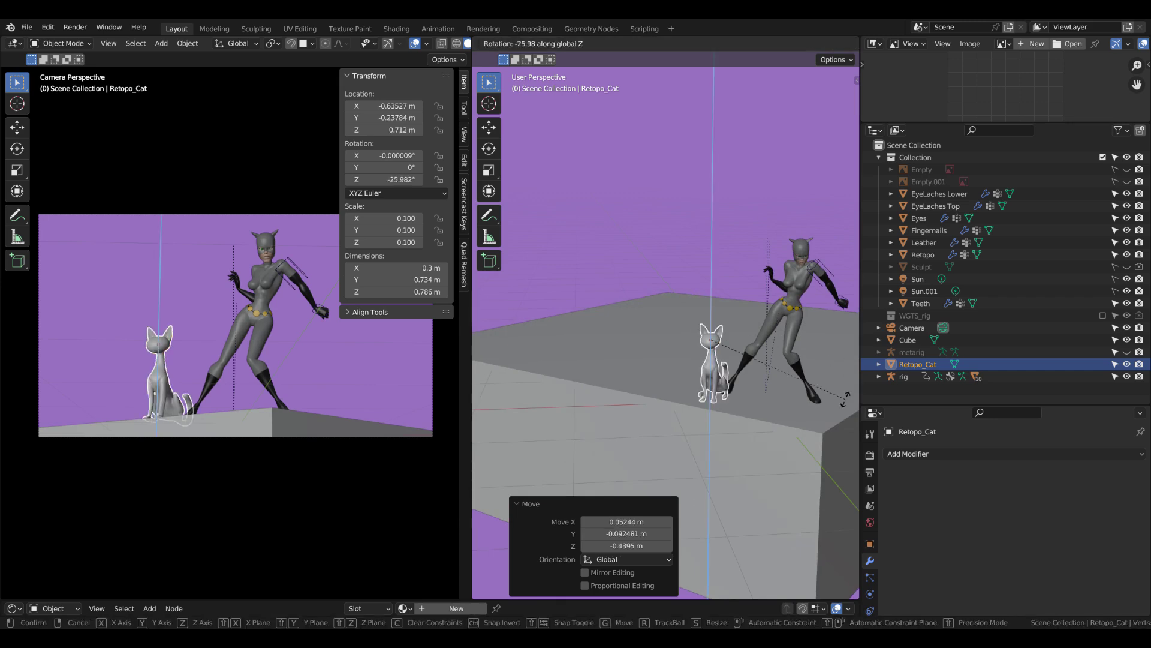
pyautogui.rightClick(846, 399)
pyautogui.press('KP_1')
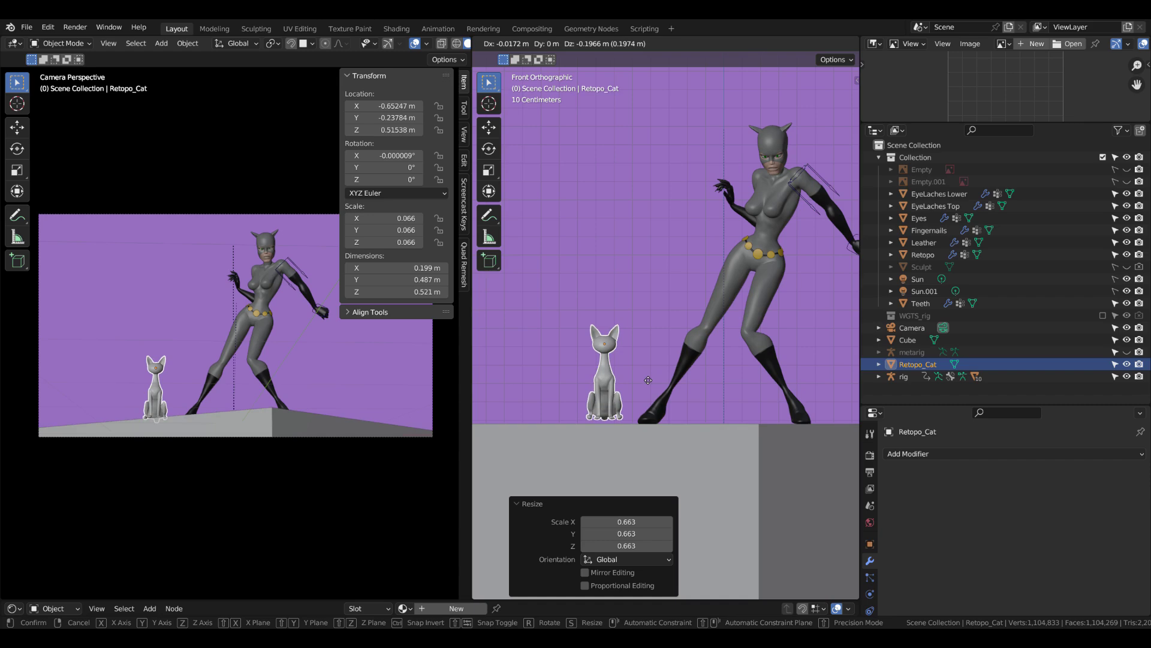
pyautogui.click(645, 239)
# Step: Apply the cat's scale, check its transform values, and resize the two viewport areas
pyautogui.hotkey('ctrl', 'a')
pyautogui.press('n')
pyautogui.click(853, 83)
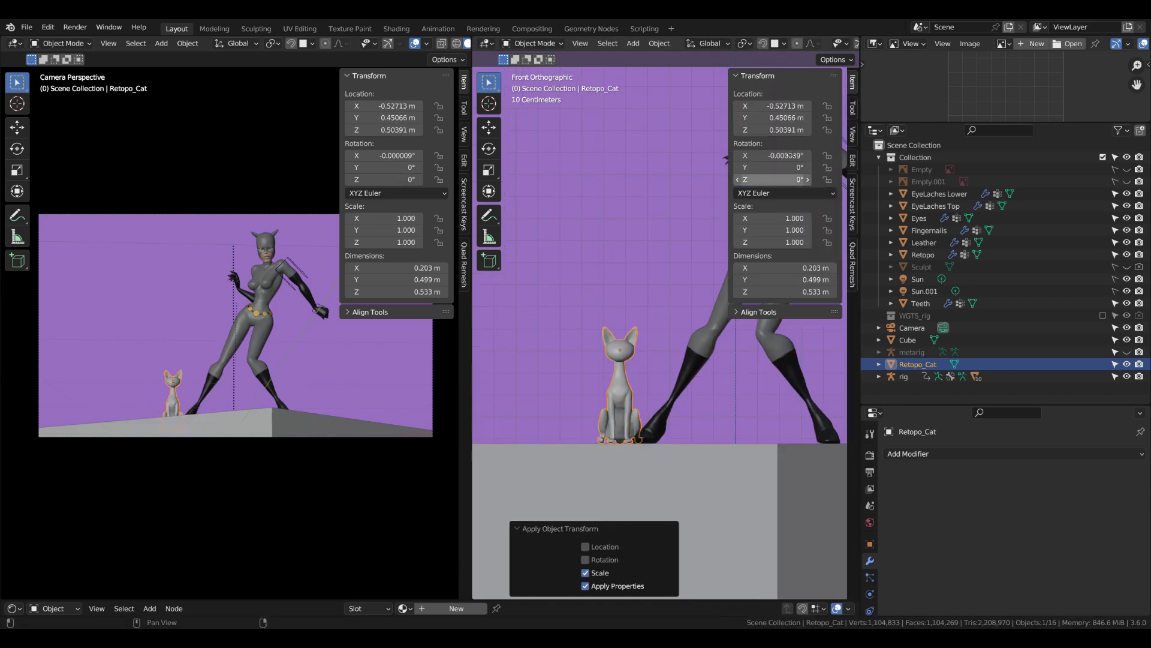
pyautogui.press('n')
pyautogui.moveTo(472, 336); pyautogui.dragTo(463, 336)
pyautogui.press('n')
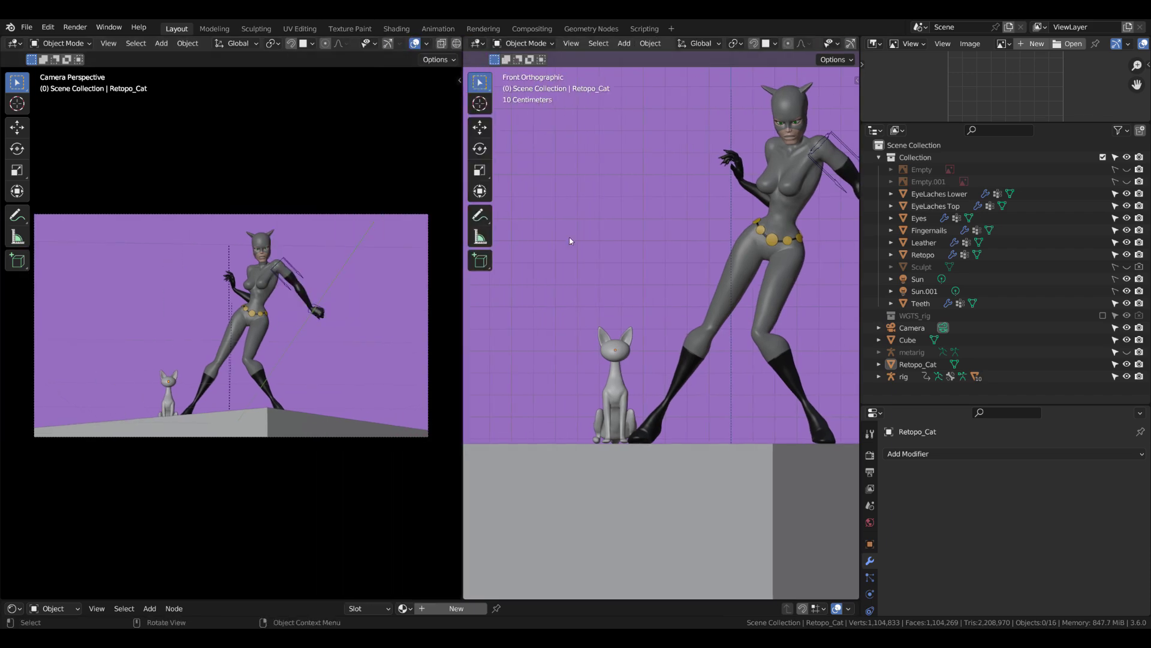
pyautogui.scroll(5, 636, 330)
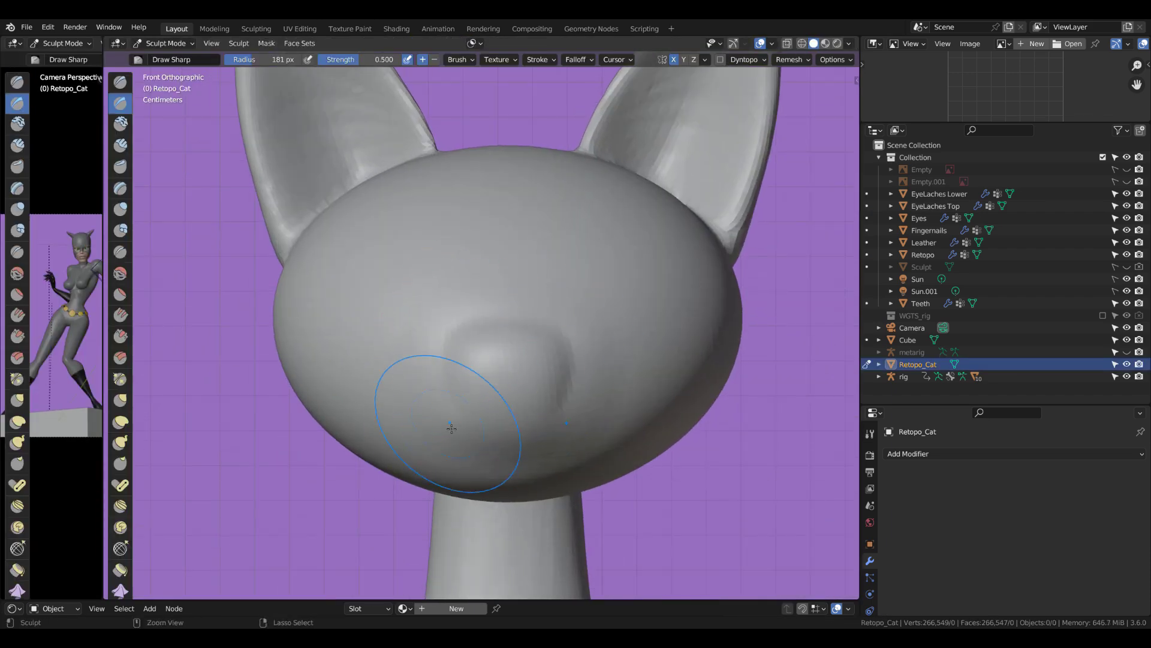
# Step: Build up a rounded nose on the cat's head with the Draw and Draw Sharp brushes
pyautogui.moveTo(452, 428)
pyautogui.mouseDown(button='middle')
pyautogui.moveTo(470, 351)
pyautogui.moveTo(530, 324)
pyautogui.mouseUp(button='middle')
pyautogui.press('x')
pyautogui.scroll(-3, 470, 352)
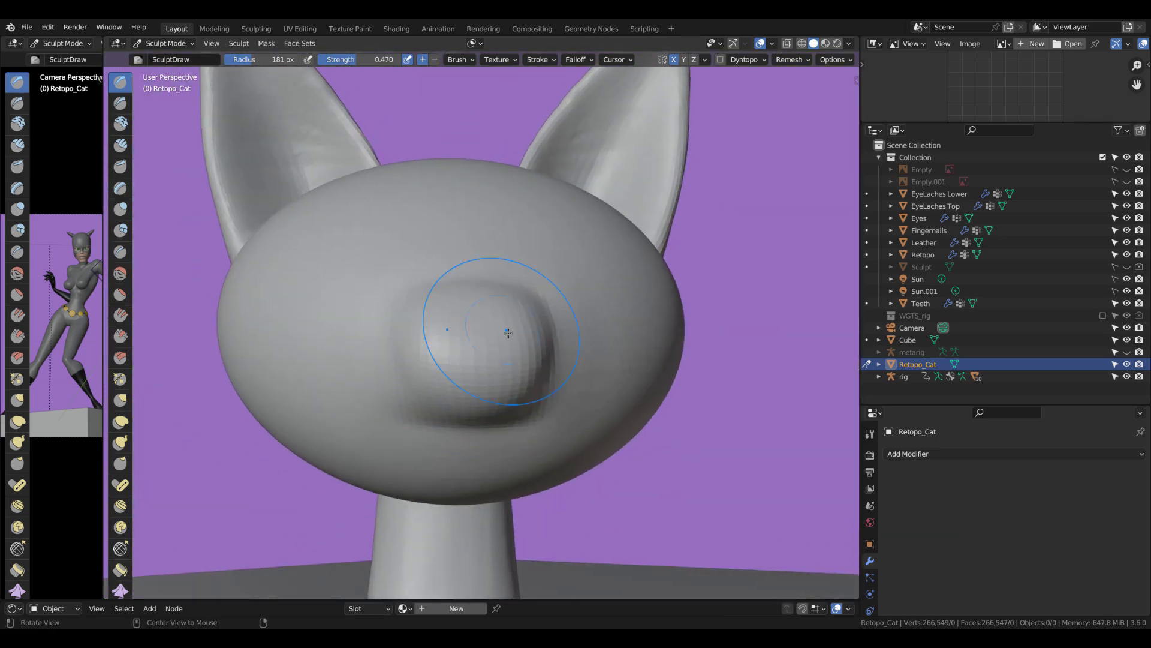
pyautogui.moveTo(512, 379); pyautogui.dragTo(548, 401, button='middle')
pyautogui.moveTo(443, 399)
pyautogui.keyDown('ctrl'); pyautogui.mouseDown(button='middle')
pyautogui.moveTo(450, 380)
pyautogui.moveTo(428, 363)
pyautogui.moveTo(560, 416)
pyautogui.moveTo(362, 382)
pyautogui.mouseUp(button='middle'); pyautogui.keyUp('ctrl')
pyautogui.hotkey('ctrl', 'z')
pyautogui.scroll(3, 362, 383)
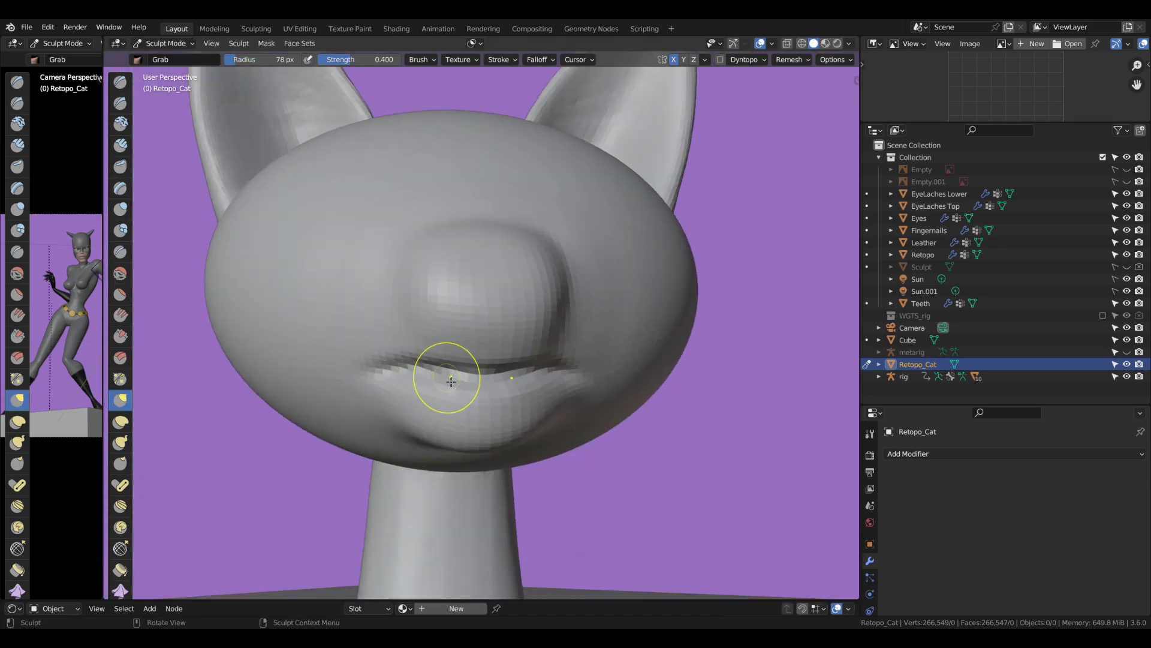
# Step: Shape the snout, mouth line and chin with alternating Grab and Draw brushes
pyautogui.moveTo(527, 244); pyautogui.dragTo(547, 406, button='middle')
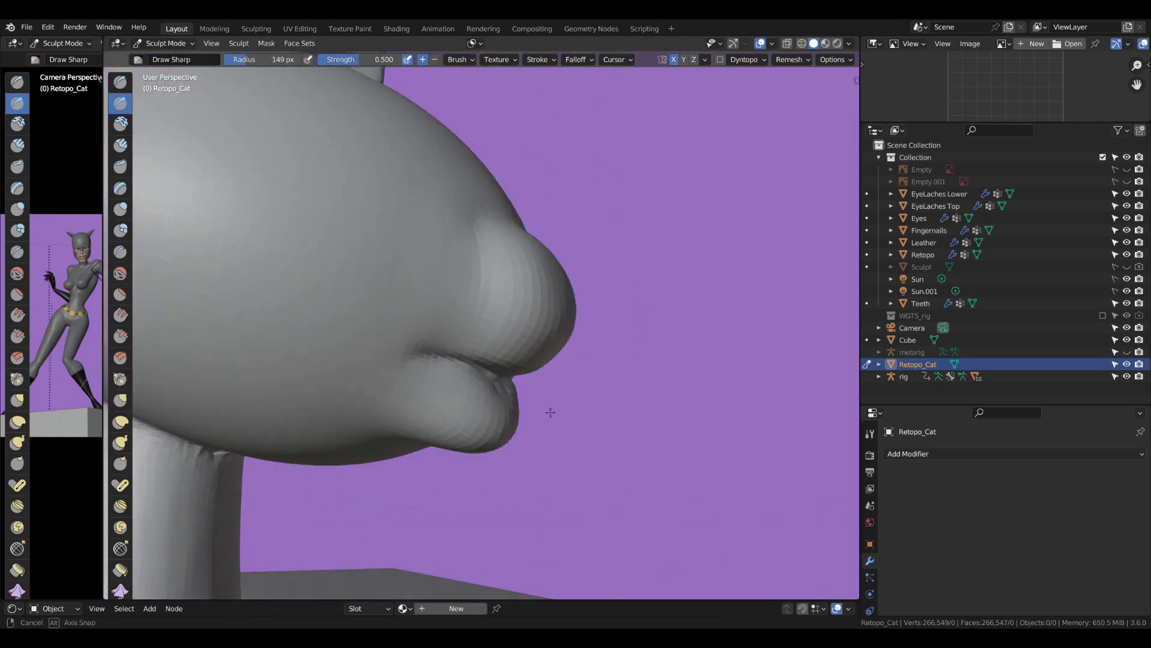
pyautogui.press('g')
pyautogui.scroll(3, 374, 409)
pyautogui.moveTo(374, 409); pyautogui.dragTo(475, 412, button='middle')
pyautogui.scroll(3, 503, 330)
pyautogui.press('x')
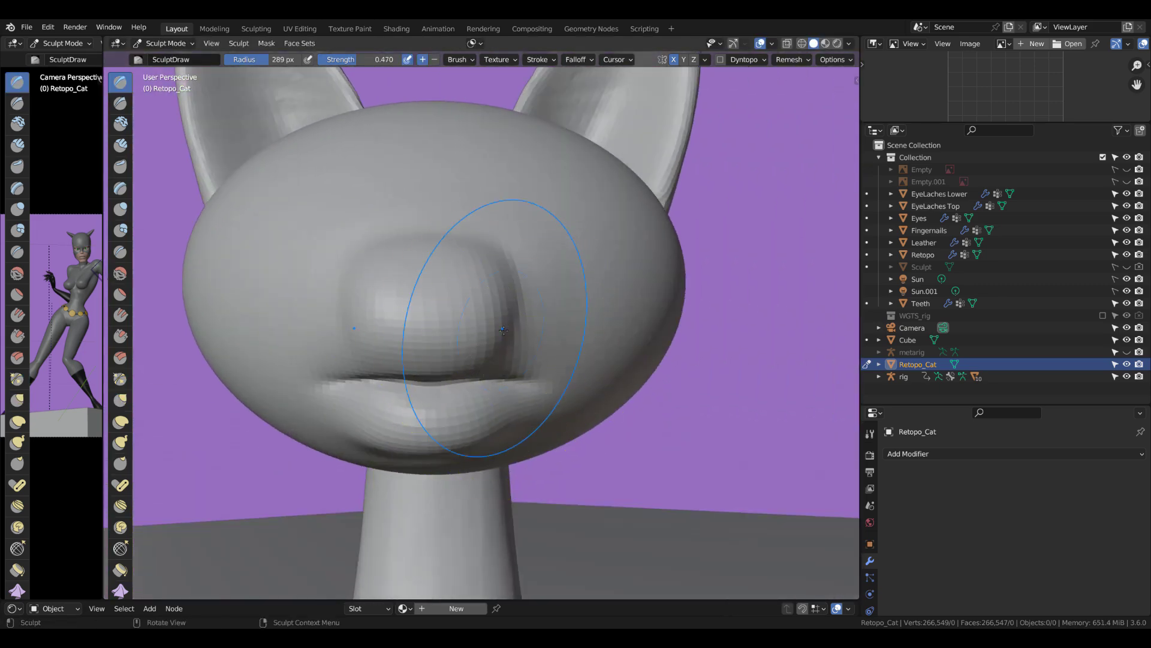
pyautogui.moveTo(511, 367)
pyautogui.mouseDown(button='middle')
pyautogui.moveTo(275, 429)
pyautogui.moveTo(424, 440)
pyautogui.moveTo(481, 471)
pyautogui.moveTo(479, 450)
pyautogui.moveTo(507, 437)
pyautogui.moveTo(442, 462)
pyautogui.moveTo(419, 420)
pyautogui.moveTo(408, 456)
pyautogui.moveTo(390, 420)
pyautogui.moveTo(371, 428)
pyautogui.moveTo(398, 342)
pyautogui.moveTo(384, 324)
pyautogui.mouseUp(button='middle')
pyautogui.press('g')
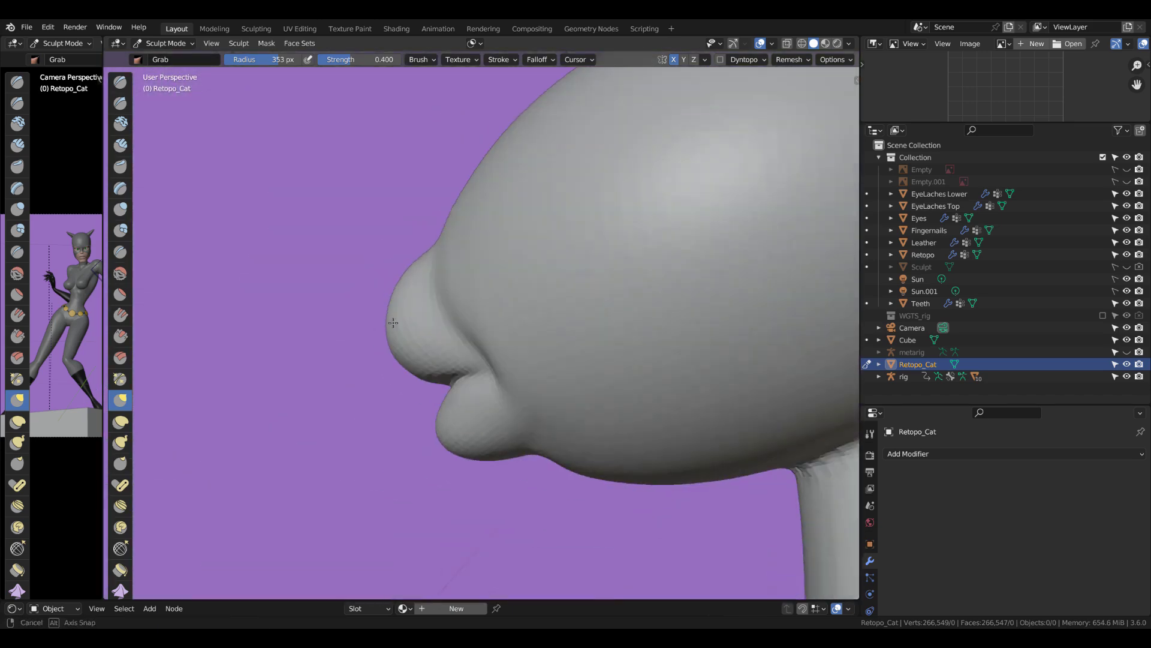
pyautogui.moveTo(364, 367)
pyautogui.mouseDown(button='middle')
pyautogui.moveTo(400, 304)
pyautogui.moveTo(143, 316)
pyautogui.mouseUp(button='middle')
pyautogui.press('x')
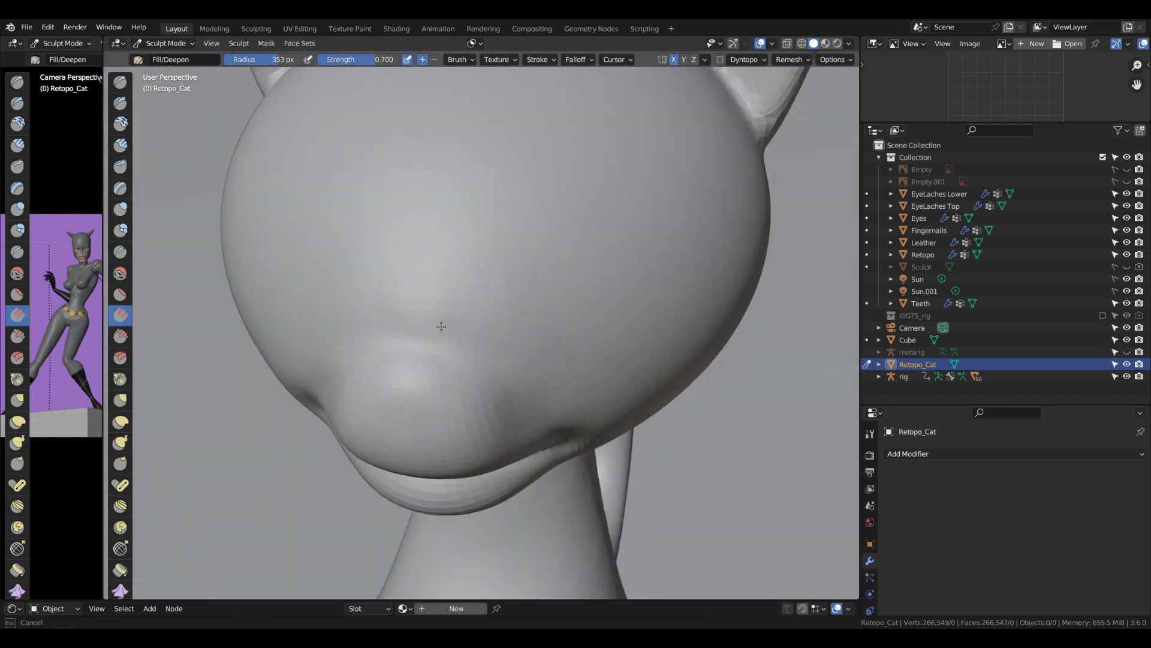
pyautogui.moveTo(319, 339)
pyautogui.mouseDown(button='middle')
pyautogui.moveTo(386, 380)
pyautogui.moveTo(265, 373)
pyautogui.moveTo(391, 368)
pyautogui.moveTo(313, 358)
pyautogui.moveTo(244, 103)
pyautogui.moveTo(381, 341)
pyautogui.mouseUp(button='middle')
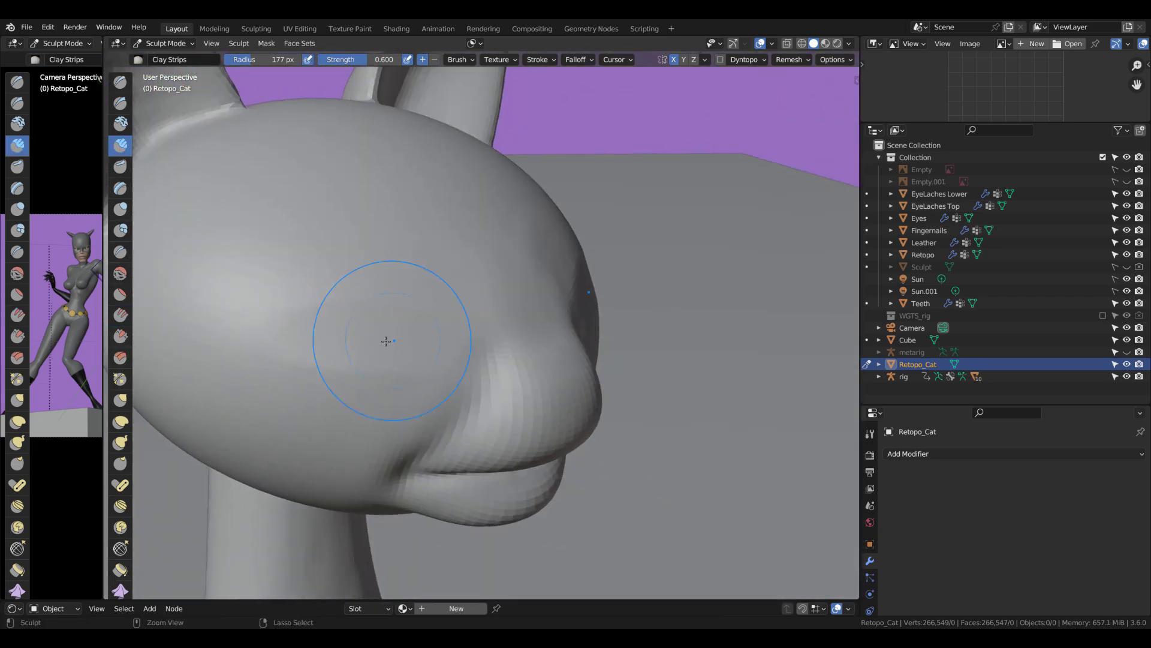
# Step: Sculpt the eye sockets with the Draw Sharp and Draw brushes at 202 px radius
pyautogui.moveTo(351, 344)
pyautogui.mouseDown(button='middle')
pyautogui.moveTo(448, 388)
pyautogui.moveTo(294, 372)
pyautogui.moveTo(448, 370)
pyautogui.mouseUp(button='middle')
pyautogui.click(120, 103)
pyautogui.scroll(3, 391, 406)
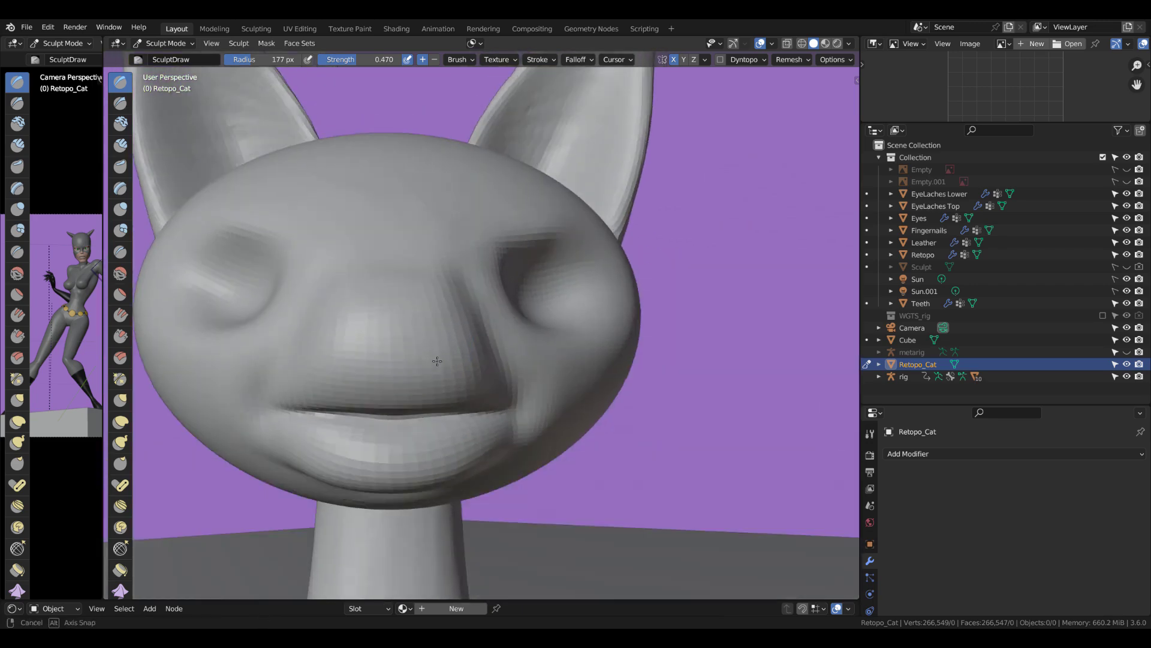
pyautogui.scroll(3, 392, 406)
pyautogui.moveTo(386, 437)
pyautogui.mouseDown(button='middle')
pyautogui.moveTo(326, 385)
pyautogui.moveTo(380, 420)
pyautogui.moveTo(341, 432)
pyautogui.moveTo(332, 431)
pyautogui.moveTo(501, 412)
pyautogui.moveTo(558, 358)
pyautogui.moveTo(323, 369)
pyautogui.moveTo(371, 477)
pyautogui.mouseUp(button='middle')
pyautogui.scroll(-3, 502, 411)
pyautogui.scroll(5, 501, 411)
pyautogui.press('x')
pyautogui.click(358, 375)
# Step: Fill out and define the cat's lips with the Grab and Pinch brushes
pyautogui.moveTo(499, 432)
pyautogui.mouseDown(button='middle')
pyautogui.moveTo(274, 437)
pyautogui.moveTo(364, 436)
pyautogui.moveTo(432, 408)
pyautogui.moveTo(419, 465)
pyautogui.moveTo(586, 442)
pyautogui.moveTo(441, 450)
pyautogui.moveTo(588, 465)
pyautogui.moveTo(457, 462)
pyautogui.moveTo(501, 418)
pyautogui.mouseUp(button='middle')
pyautogui.scroll(3, 364, 437)
pyautogui.press('g')
pyautogui.scroll(-2, 363, 434)
pyautogui.scroll(1, 432, 408)
pyautogui.press('p')
pyautogui.scroll(-4, 589, 465)
pyautogui.scroll(3, 501, 418)
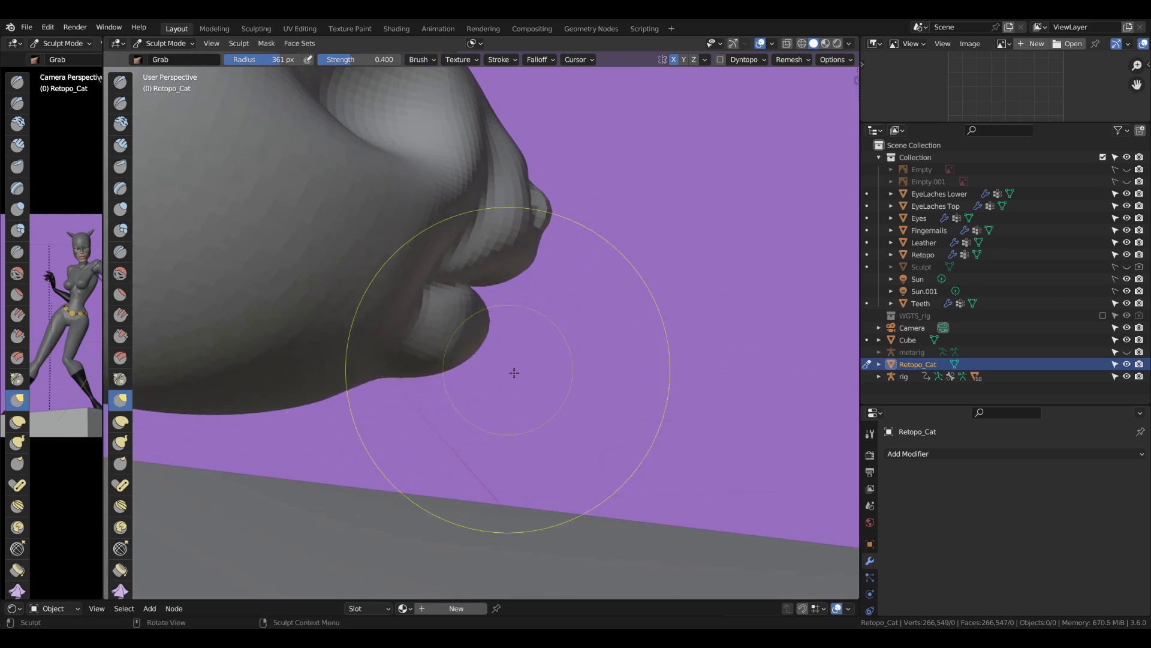
pyautogui.scroll(-4, 514, 372)
# Step: Cut a sharp crease under the chin with Draw Sharp and reshape the lips with Grab
pyautogui.press('x')
pyautogui.moveTo(513, 373)
pyautogui.mouseDown(button='middle')
pyautogui.moveTo(437, 437)
pyautogui.moveTo(456, 444)
pyautogui.moveTo(430, 448)
pyautogui.moveTo(334, 321)
pyautogui.moveTo(404, 386)
pyautogui.moveTo(393, 319)
pyautogui.moveTo(514, 450)
pyautogui.mouseUp(button='middle')
pyautogui.scroll(4, 430, 448)
pyautogui.scroll(-4, 432, 359)
pyautogui.press('g')
pyautogui.scroll(4, 467, 342)
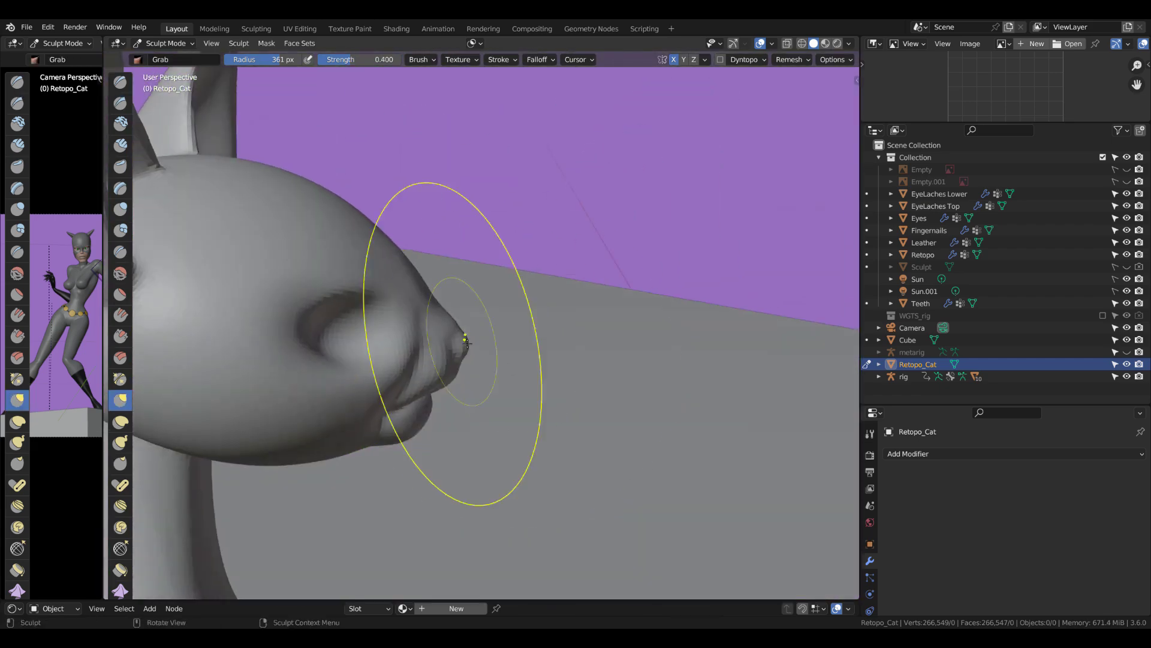
pyautogui.scroll(-3, 492, 371)
pyautogui.moveTo(415, 414); pyautogui.dragTo(564, 348, button='middle')
pyautogui.scroll(2, 492, 372)
pyautogui.scroll(-4, 564, 348)
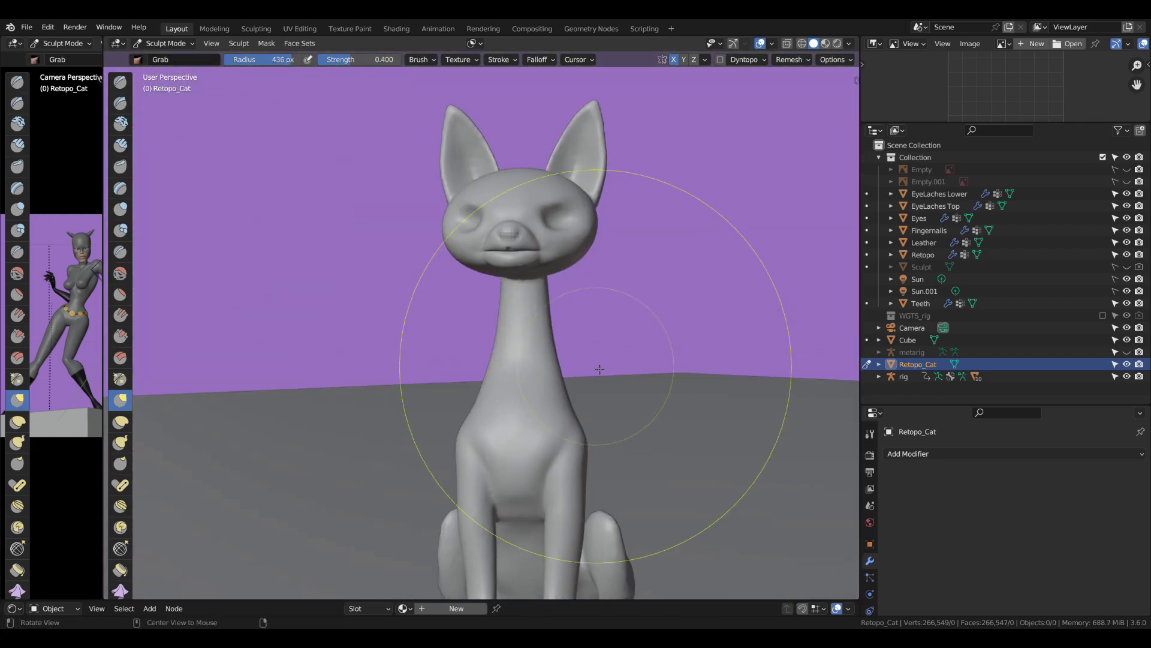
pyautogui.scroll(5, 563, 325)
pyautogui.moveTo(472, 268)
pyautogui.mouseDown(button='middle')
pyautogui.moveTo(592, 314)
pyautogui.moveTo(643, 270)
pyautogui.moveTo(635, 319)
pyautogui.moveTo(335, 276)
pyautogui.moveTo(488, 334)
pyautogui.mouseUp(button='middle')
pyautogui.scroll(-4, 335, 275)
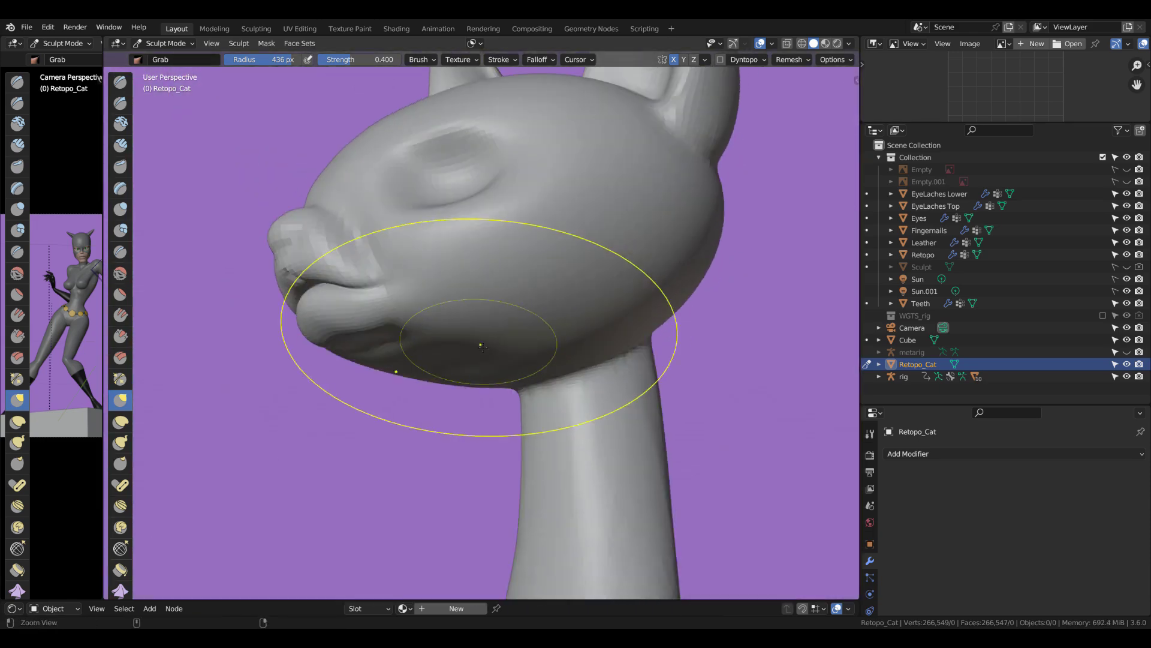
# Step: Add a UV sphere and scale it down to 0.2
pyautogui.click(732, 397)
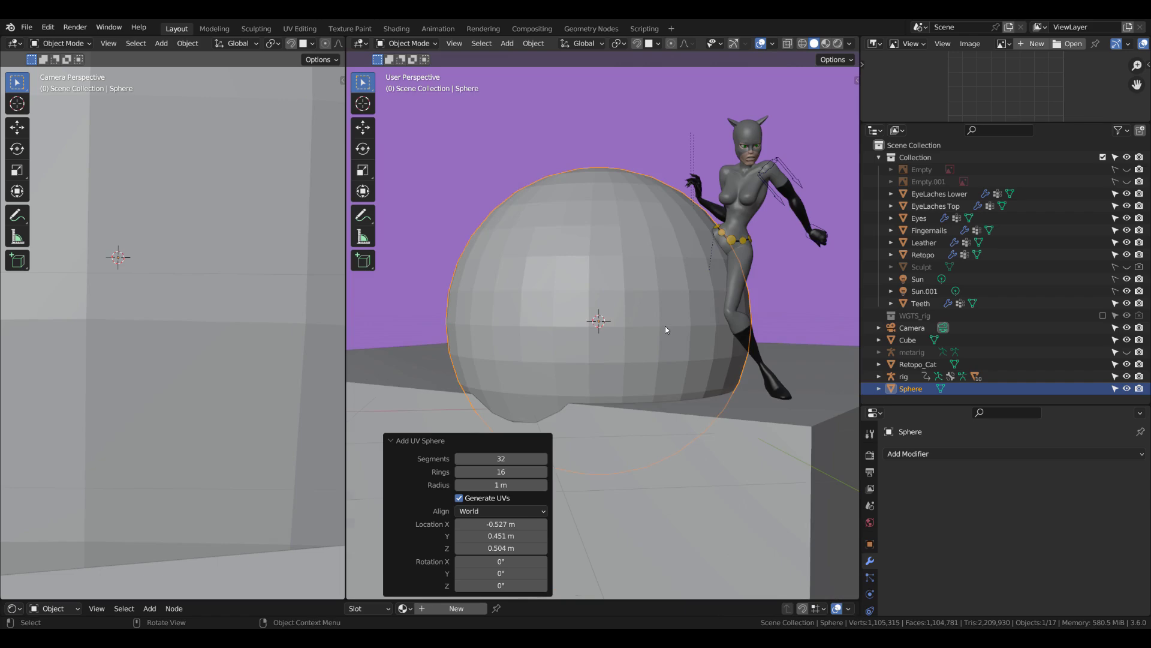
pyautogui.press('Tab')
pyautogui.write('s2')
pyautogui.press('Return')
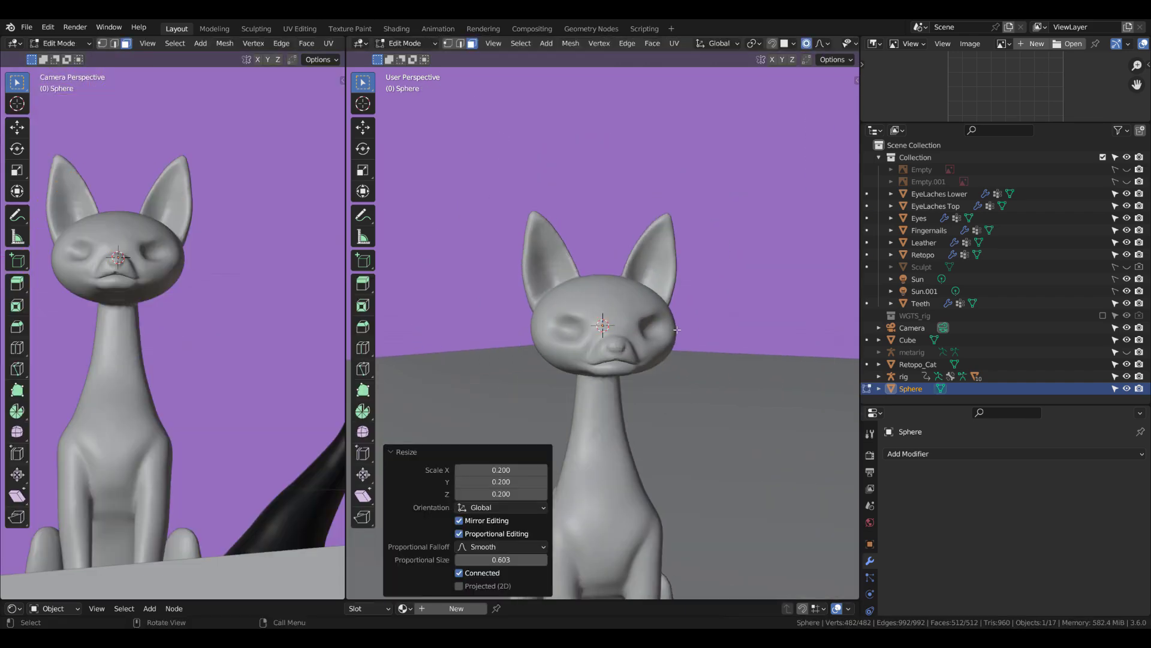
# Step: Move the sphere into the cat's eye socket and add a Mirror modifier
pyautogui.moveTo(723, 324); pyautogui.dragTo(656, 410, button='middle')
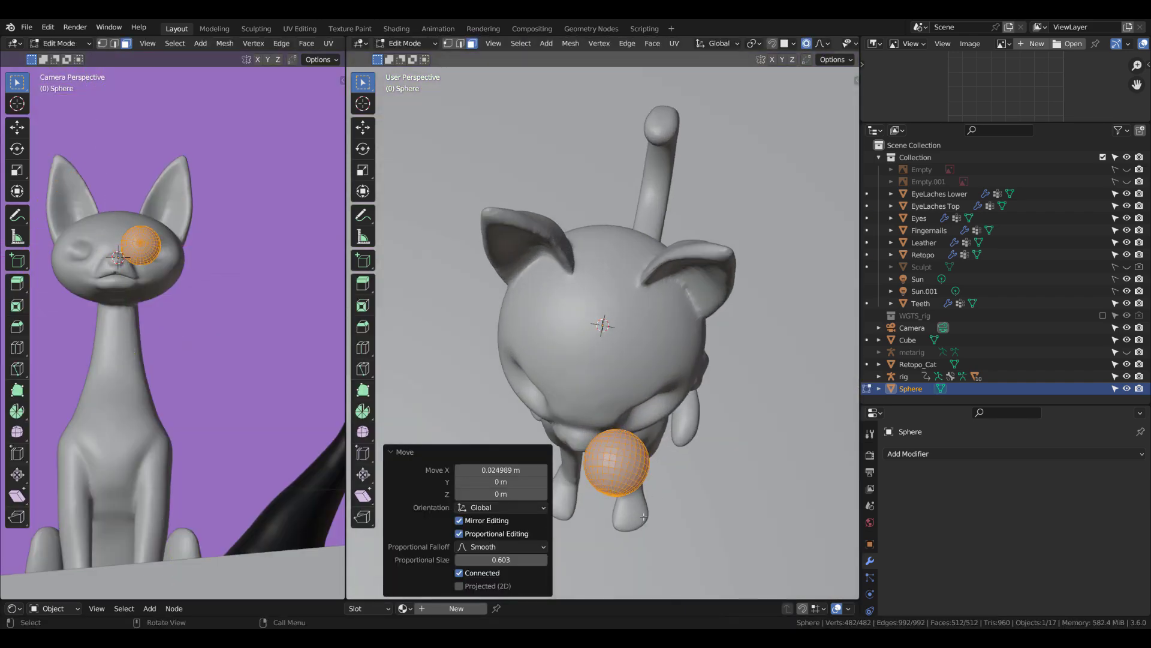
pyautogui.moveTo(672, 514)
pyautogui.mouseDown(button='middle')
pyautogui.moveTo(749, 390)
pyautogui.moveTo(804, 349)
pyautogui.moveTo(780, 336)
pyautogui.mouseUp(button='middle')
pyautogui.press('g')
pyautogui.click(779, 360)
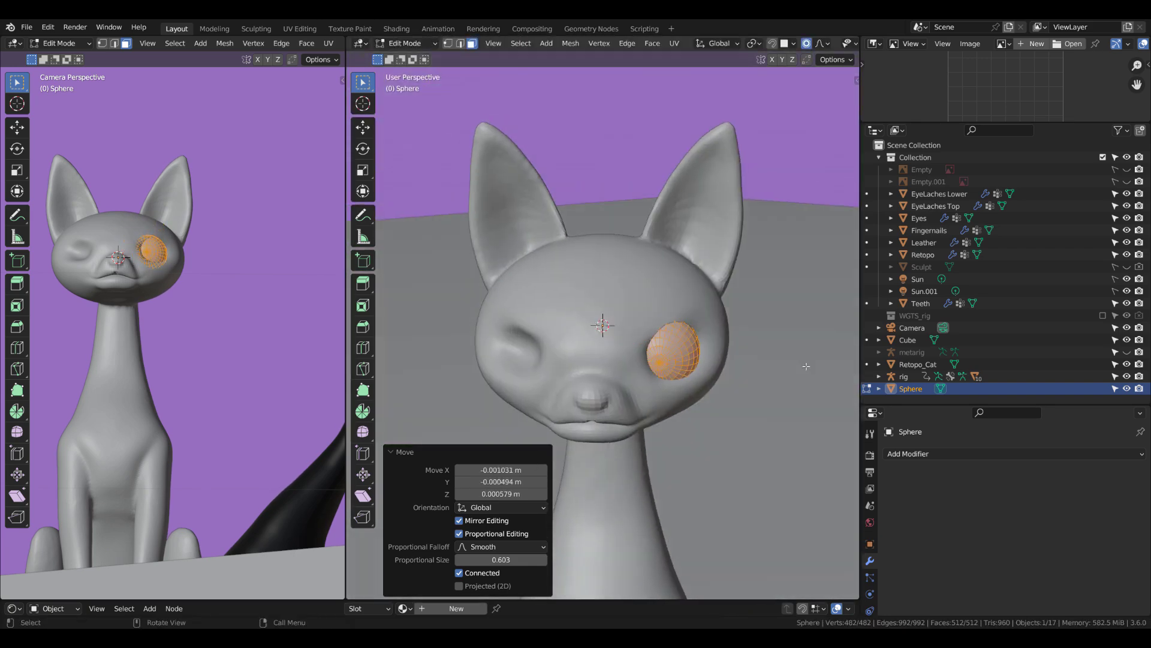
pyautogui.click(914, 454)
pyautogui.click(916, 308)
# Step: Leave the eye sphere and make the cat body active for sculpting
pyautogui.moveTo(737, 397); pyautogui.dragTo(697, 391, button='middle')
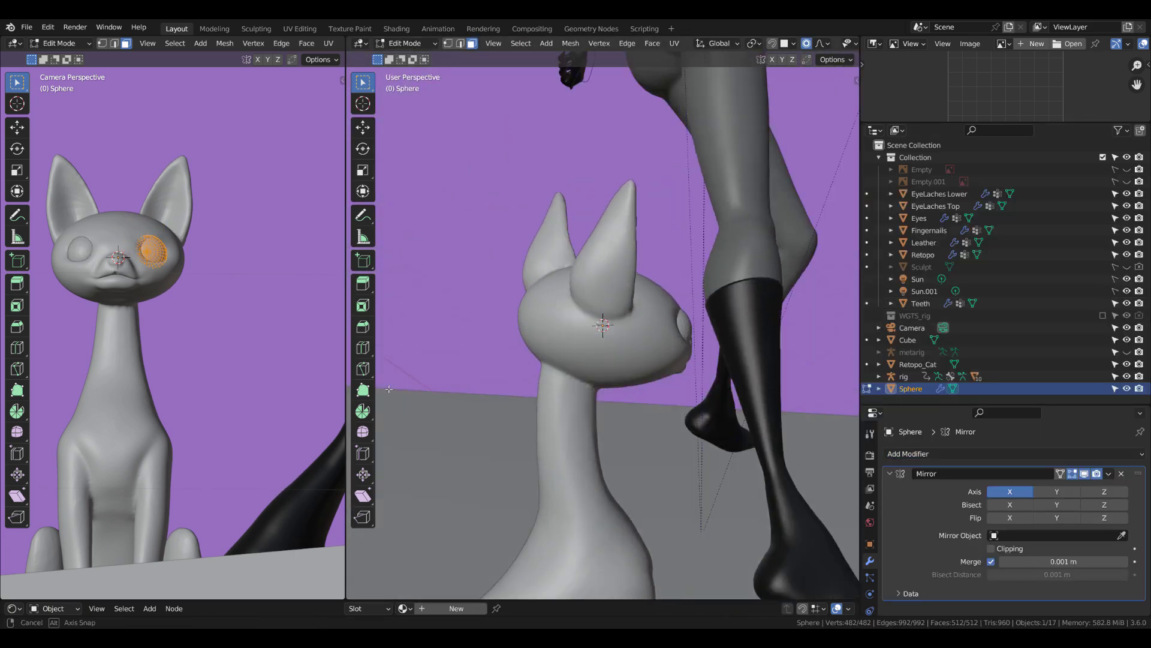
pyautogui.hotkey('ctrl', 'Tab')
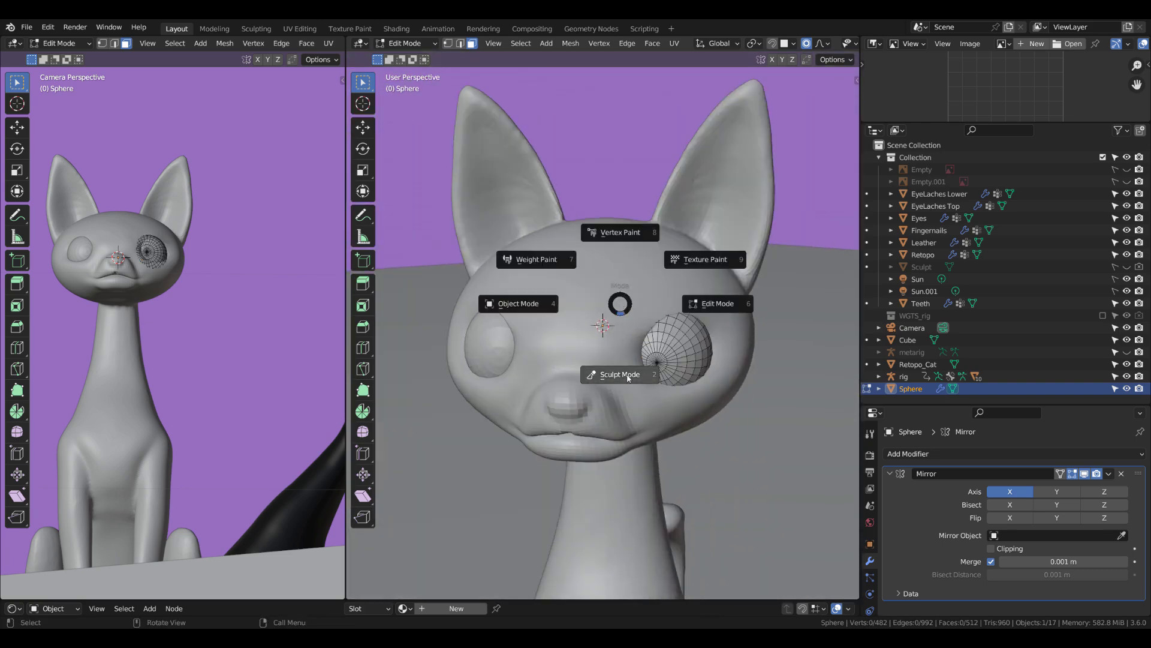
pyautogui.click(624, 373)
pyautogui.hotkey('alt', 'q')
# Step: Refine the eye sockets with the Draw and Grab brushes
pyautogui.moveTo(624, 372)
pyautogui.mouseDown(button='middle')
pyautogui.moveTo(496, 413)
pyautogui.moveTo(703, 427)
pyautogui.moveTo(671, 455)
pyautogui.moveTo(647, 464)
pyautogui.moveTo(624, 386)
pyautogui.moveTo(578, 476)
pyautogui.moveTo(534, 418)
pyautogui.mouseUp(button='middle')
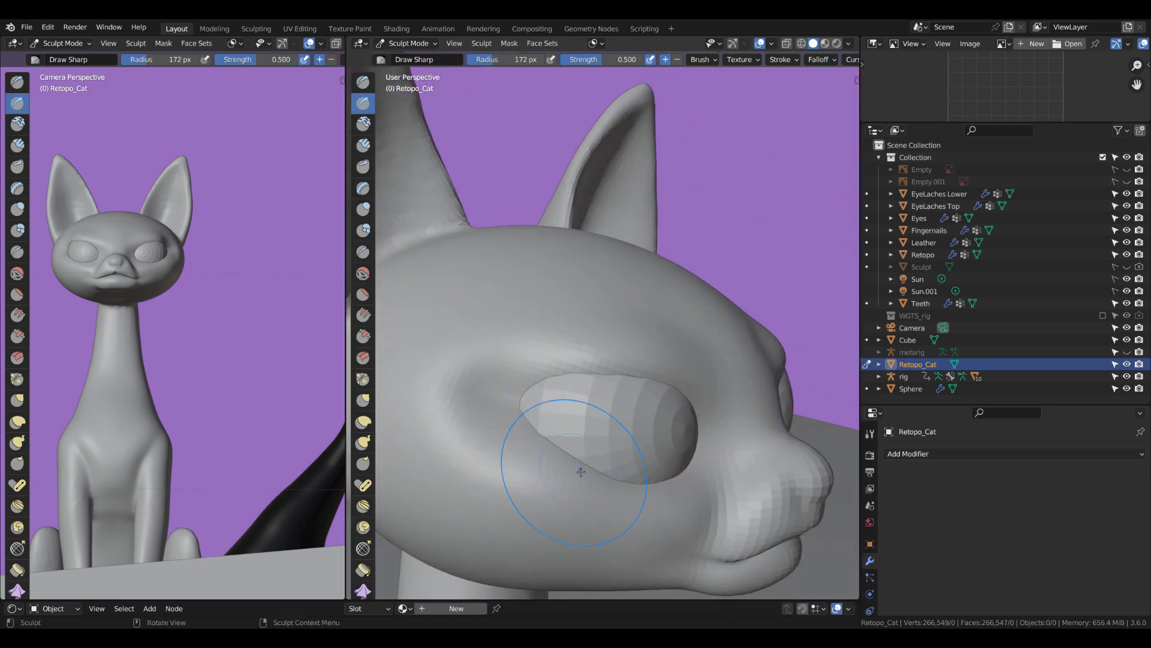
pyautogui.moveTo(635, 439)
pyautogui.mouseDown(button='middle')
pyautogui.moveTo(514, 442)
pyautogui.moveTo(663, 465)
pyautogui.moveTo(708, 443)
pyautogui.moveTo(642, 219)
pyautogui.moveTo(591, 424)
pyautogui.moveTo(499, 362)
pyautogui.mouseUp(button='middle')
pyautogui.press('x')
pyautogui.press('g')
pyautogui.moveTo(601, 316)
pyautogui.mouseDown(button='middle')
pyautogui.moveTo(592, 424)
pyautogui.moveTo(757, 400)
pyautogui.mouseUp(button='middle')
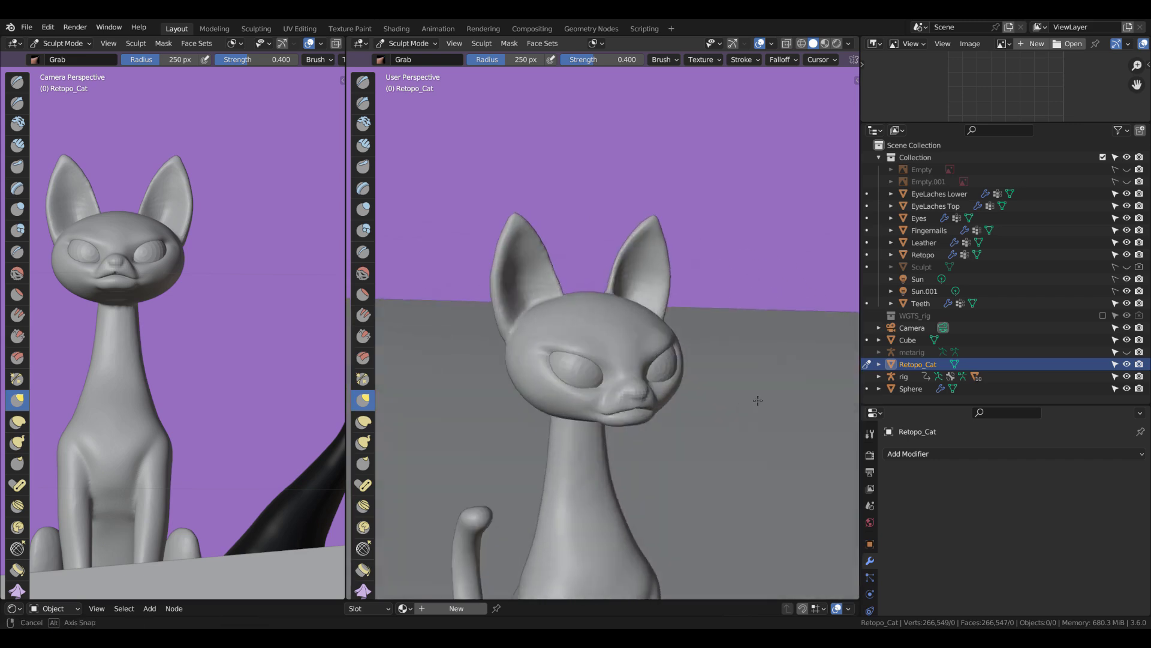
# Step: Isolate the cat body and deepen the grooves between a paw's toes
pyautogui.press('KP_Divide')
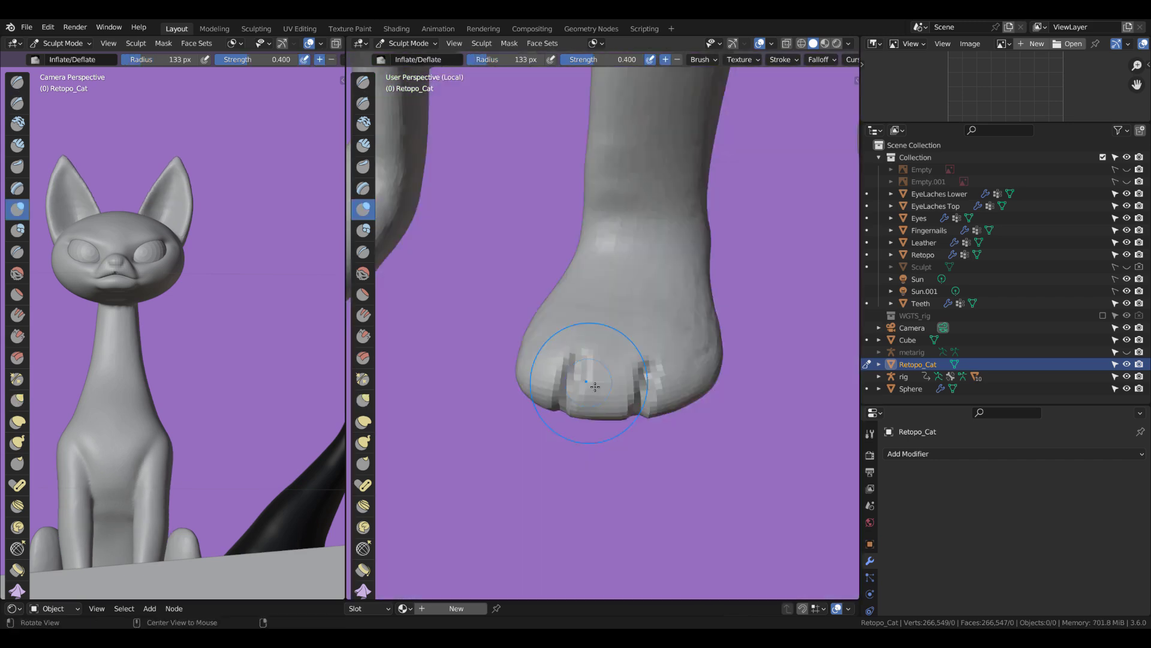
pyautogui.scroll(-4, 650, 406)
pyautogui.scroll(3, 622, 417)
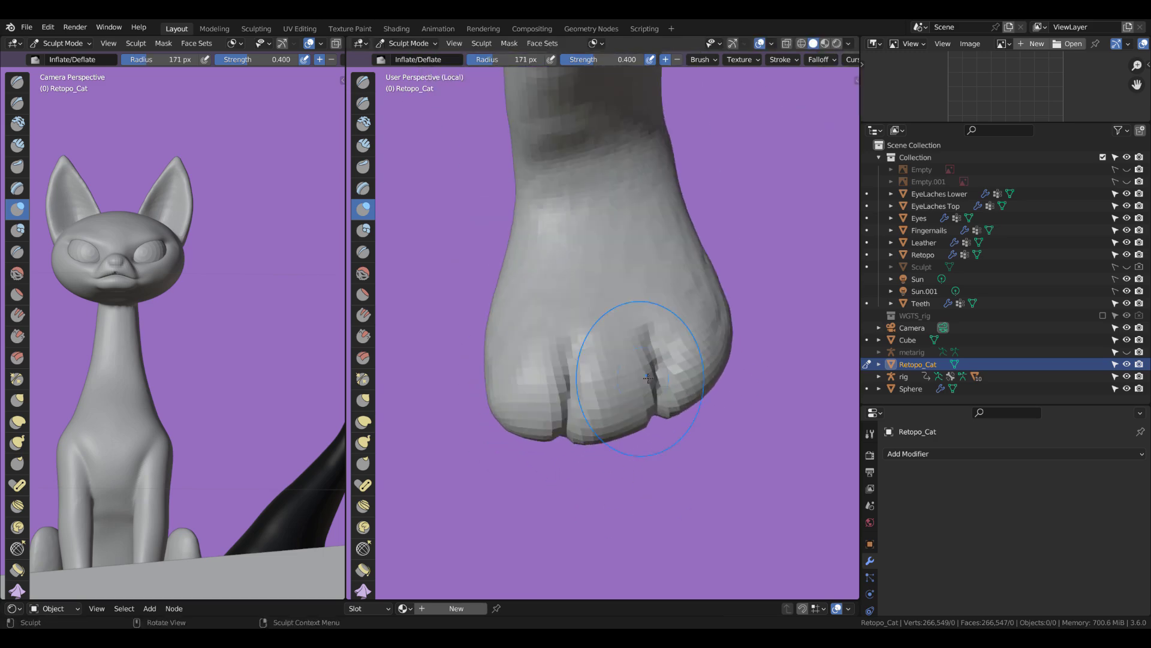
pyautogui.moveTo(629, 383); pyautogui.dragTo(666, 474, button='middle')
pyautogui.keyDown('ctrl'); pyautogui.moveTo(671, 483); pyautogui.dragTo(654, 467); pyautogui.keyUp('ctrl')
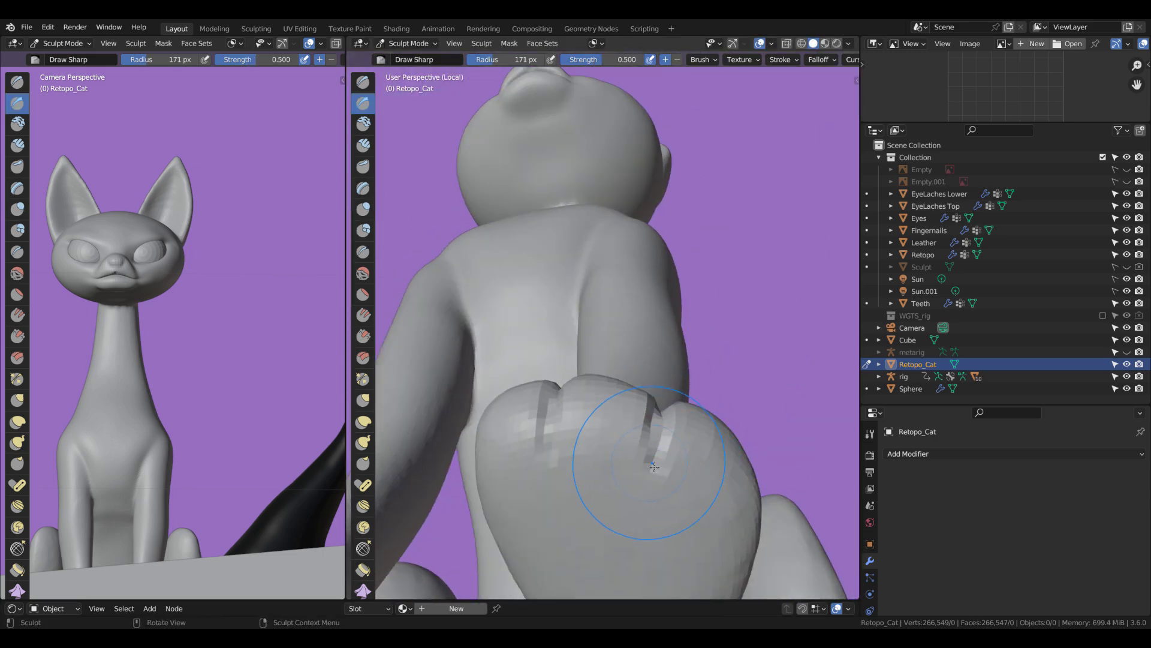
pyautogui.moveTo(662, 421); pyautogui.dragTo(572, 402, button='middle')
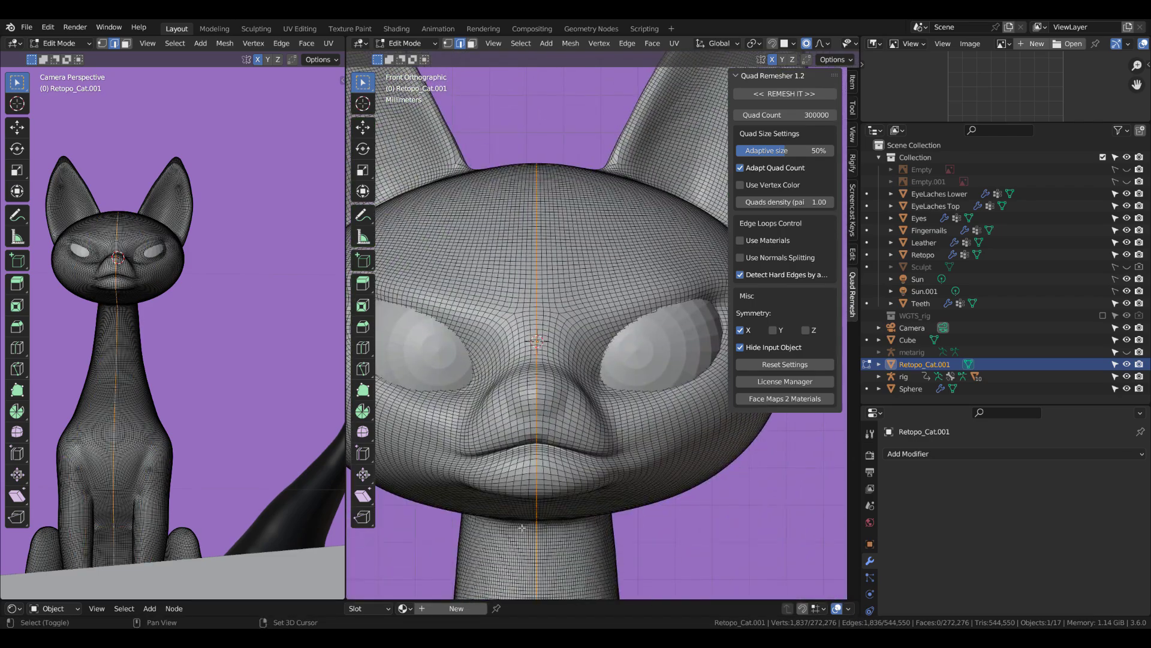
# Step: Select the whole remeshed cat and unwrap it along its seams
pyautogui.scroll(-4, 621, 310)
pyautogui.moveTo(621, 310); pyautogui.dragTo(514, 345, button='middle')
pyautogui.scroll(5, 514, 345)
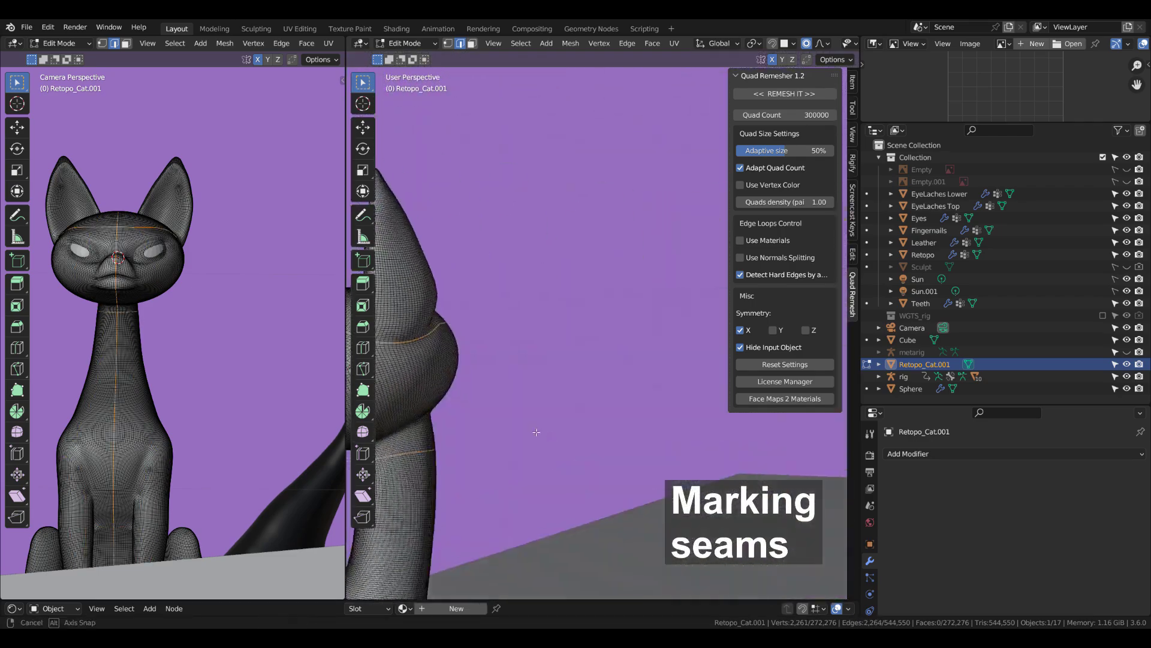
pyautogui.scroll(-5, 493, 354)
pyautogui.scroll(-3, 564, 360)
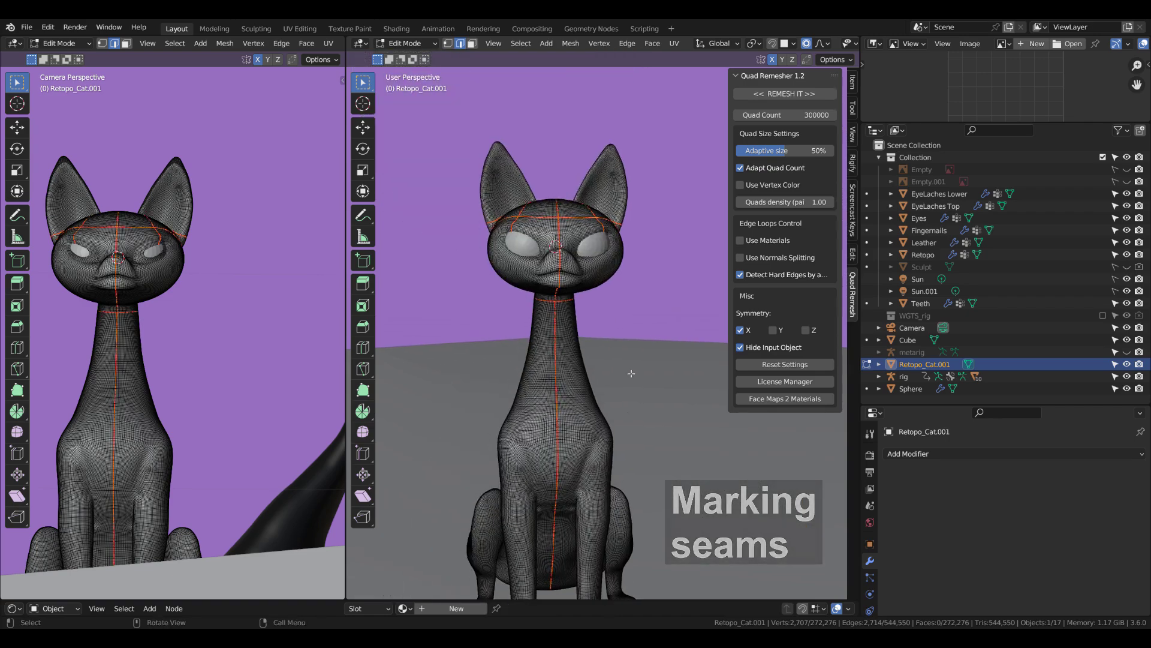
pyautogui.press('a')
pyautogui.press('u')
pyautogui.click(582, 377)
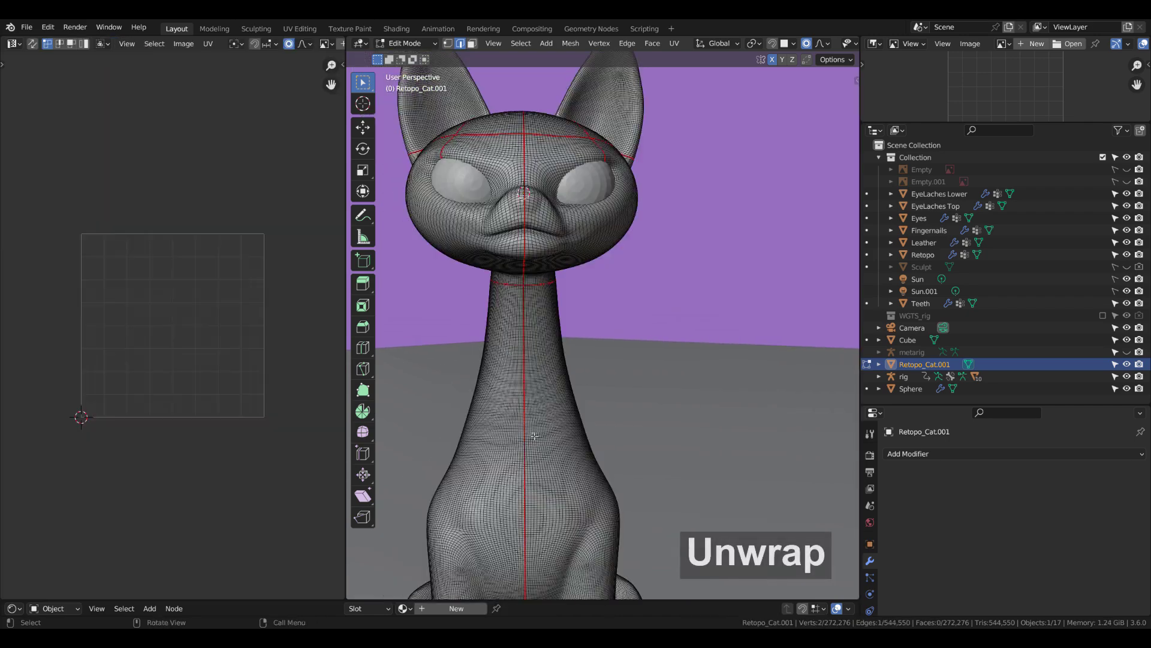
# Step: Select the seam-bounded head islands and scale them down in the UV Editor
pyautogui.press('l')
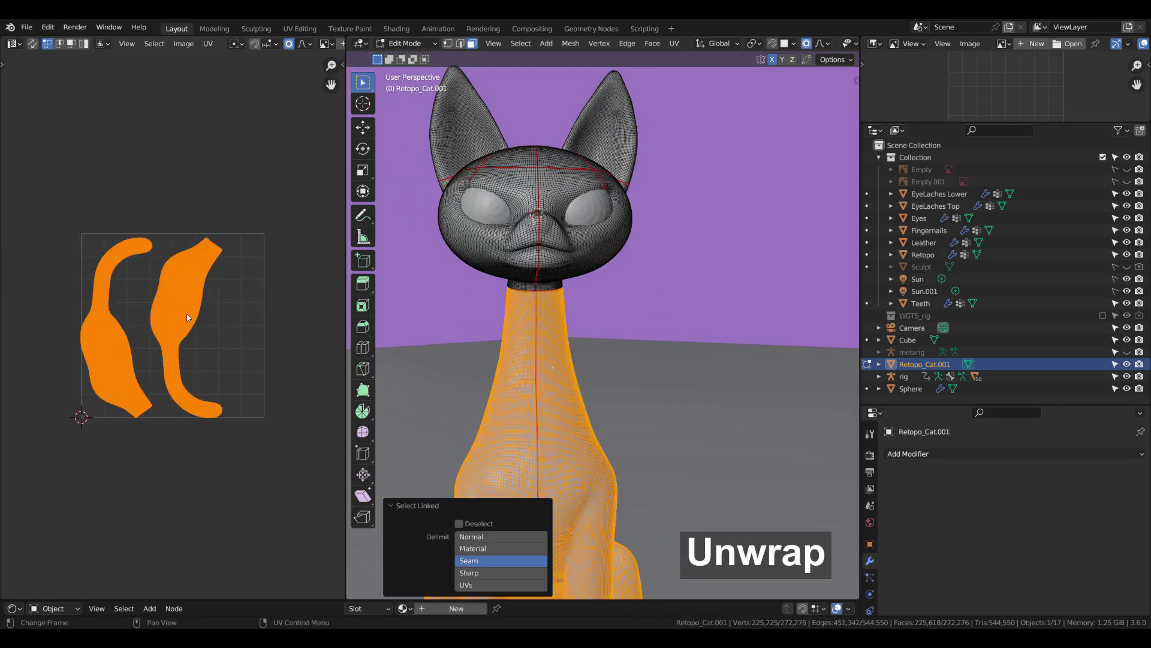
pyautogui.press('s')
pyautogui.click(188, 292)
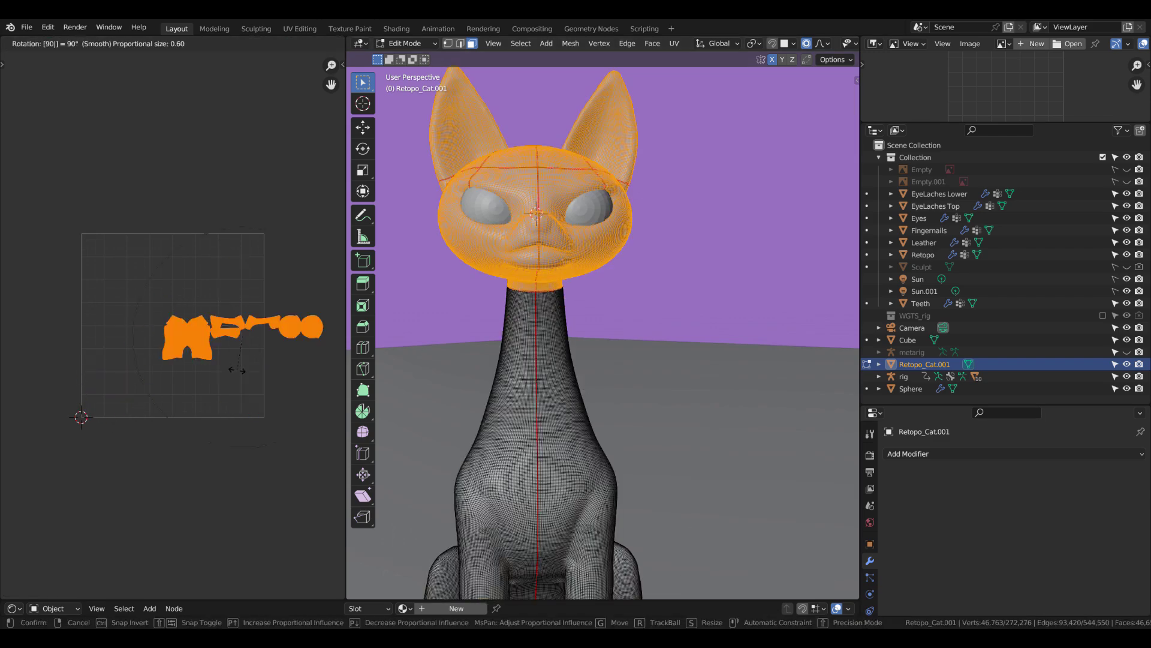
pyautogui.scroll(-3, 178, 316)
pyautogui.press('s')
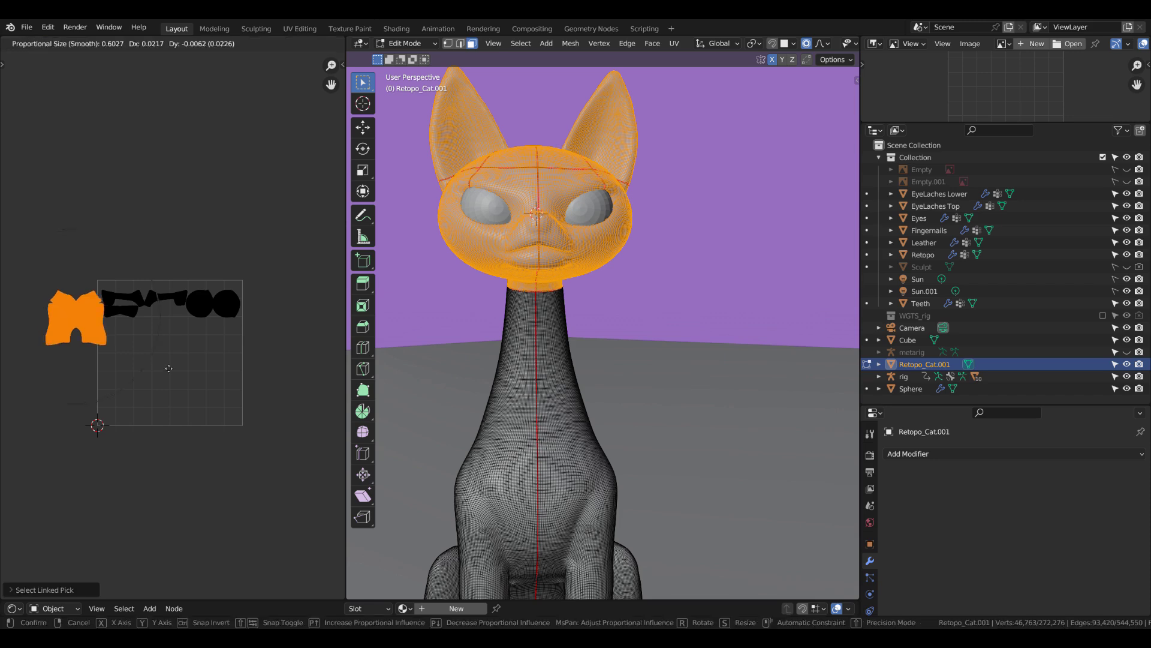
pyautogui.moveTo(459, 600); pyautogui.dragTo(459, 472)
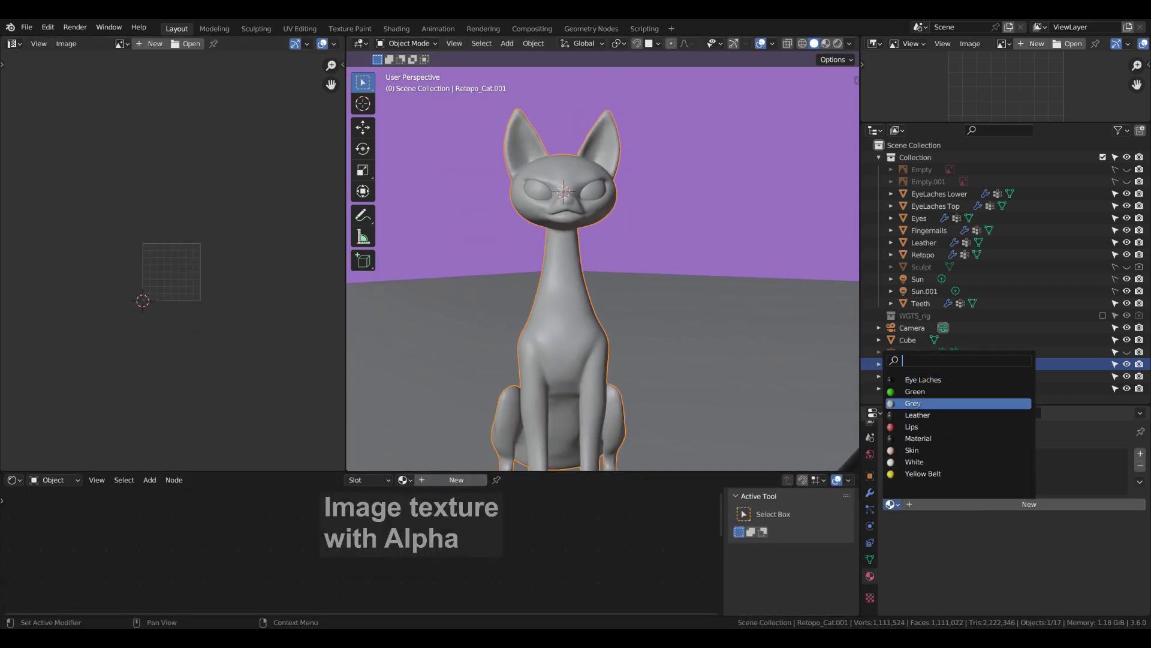
# Step: Assign the Grey material and create a 2048 px transparent image named Cat Black
pyautogui.click(917, 403)
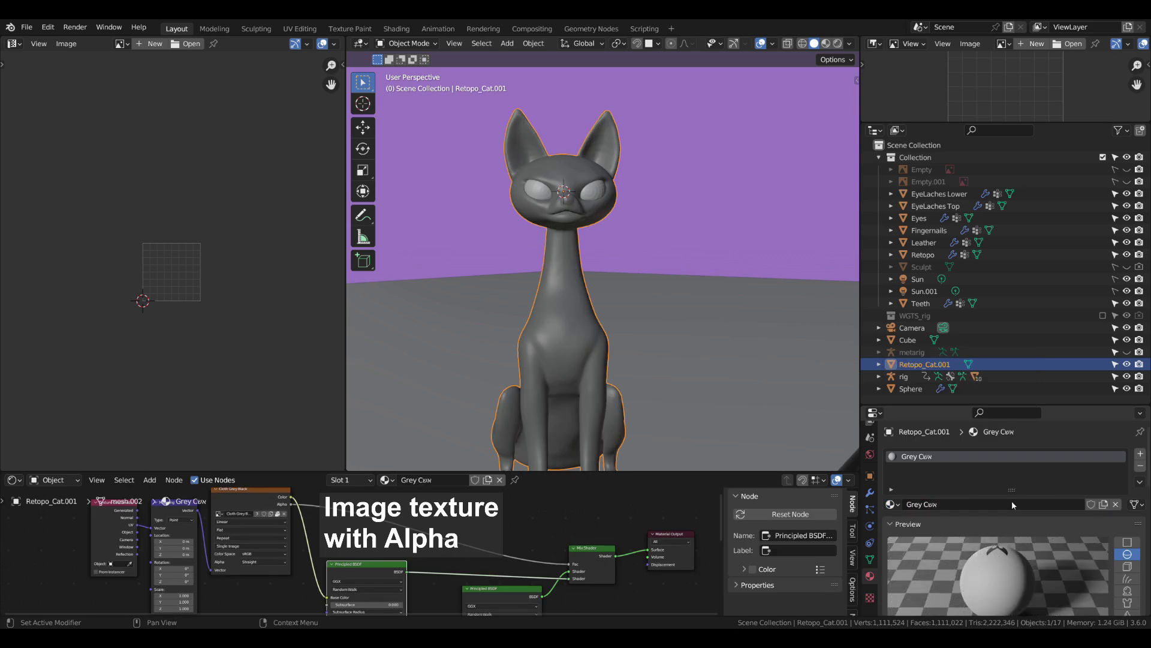
pyautogui.scroll(3, 343, 528)
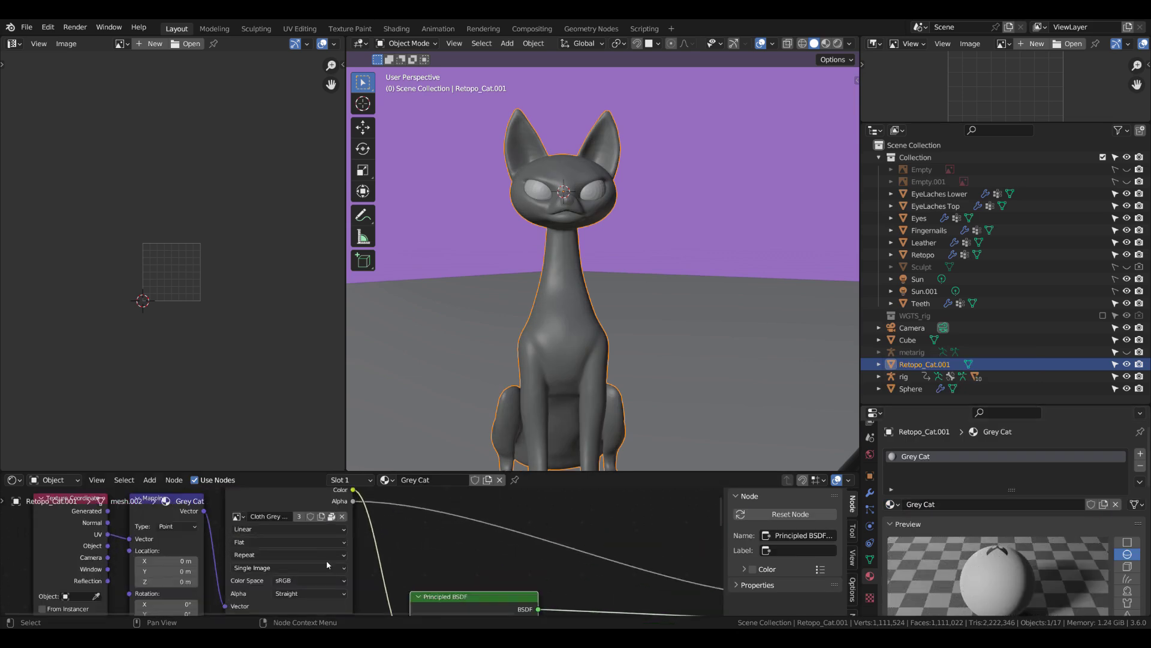
pyautogui.click(342, 527)
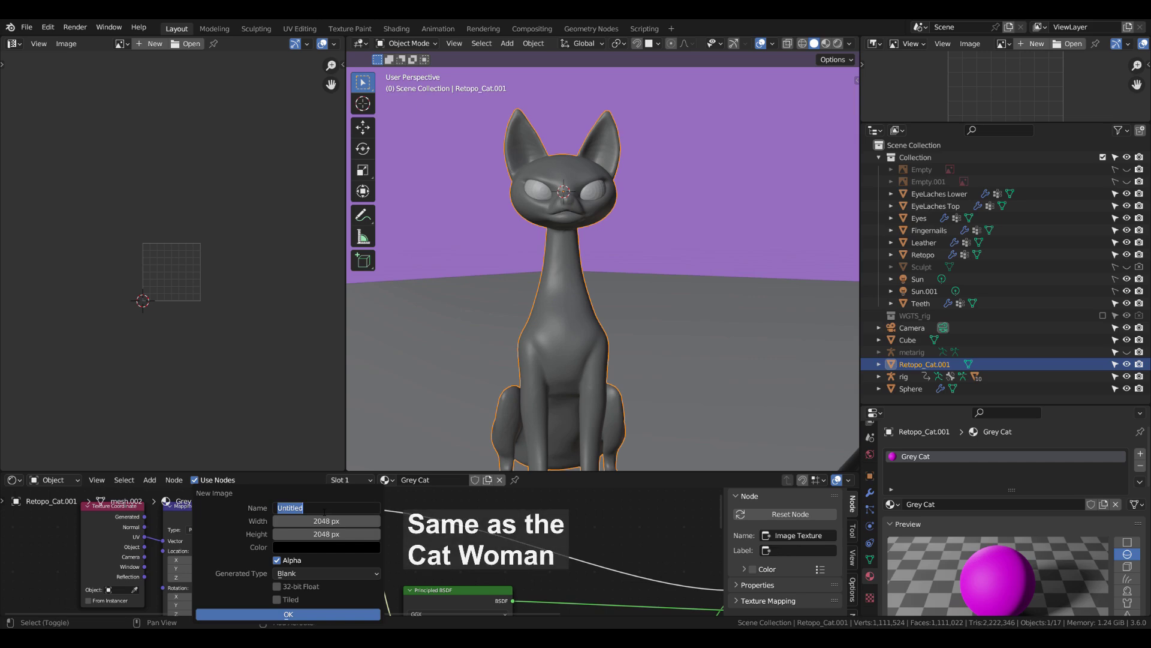
pyautogui.write('ck')
pyautogui.click(326, 547)
pyautogui.click(330, 470)
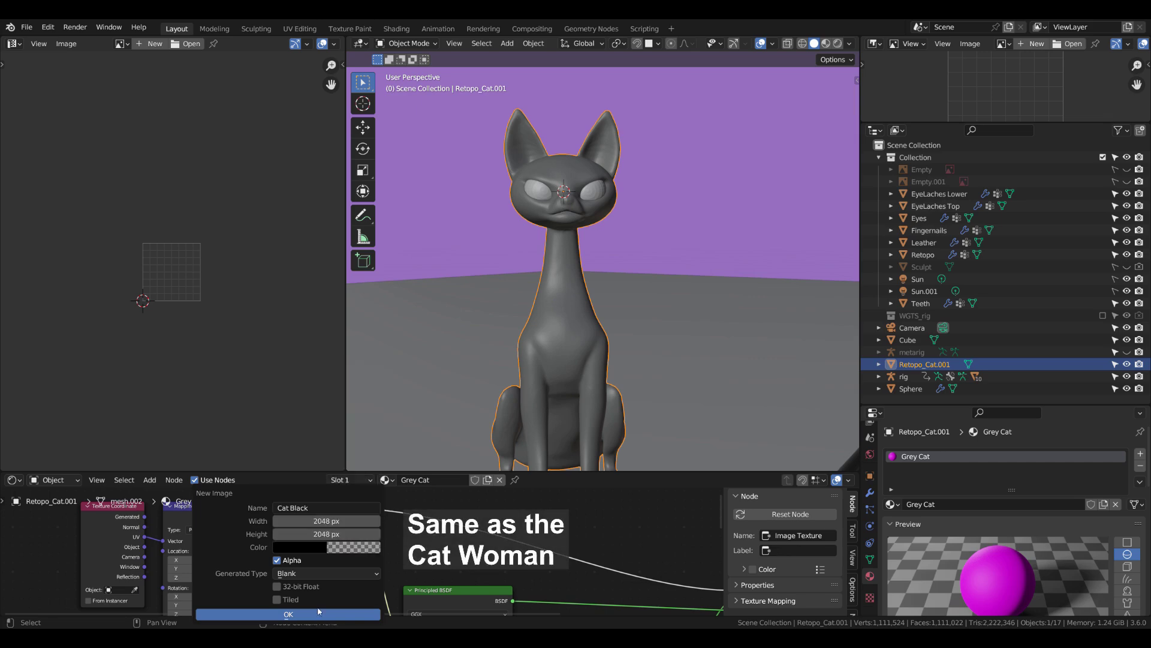
pyautogui.click(288, 613)
# Step: Change the viewport shading and shade the cat smooth
pyautogui.click(825, 43)
pyautogui.scroll(5, 592, 318)
pyautogui.rightClick(591, 318)
pyautogui.click(618, 335)
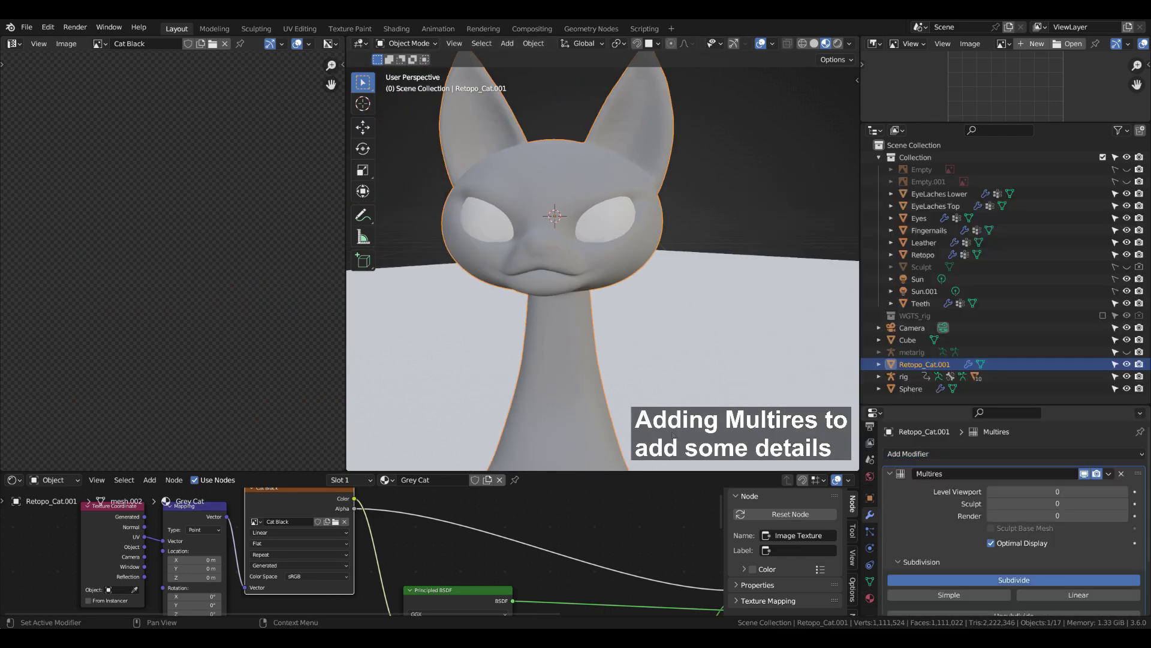
# Step: Add one Multires subdivision level and pinch-sculpt the cat's mouth and chin
pyautogui.click(1014, 579)
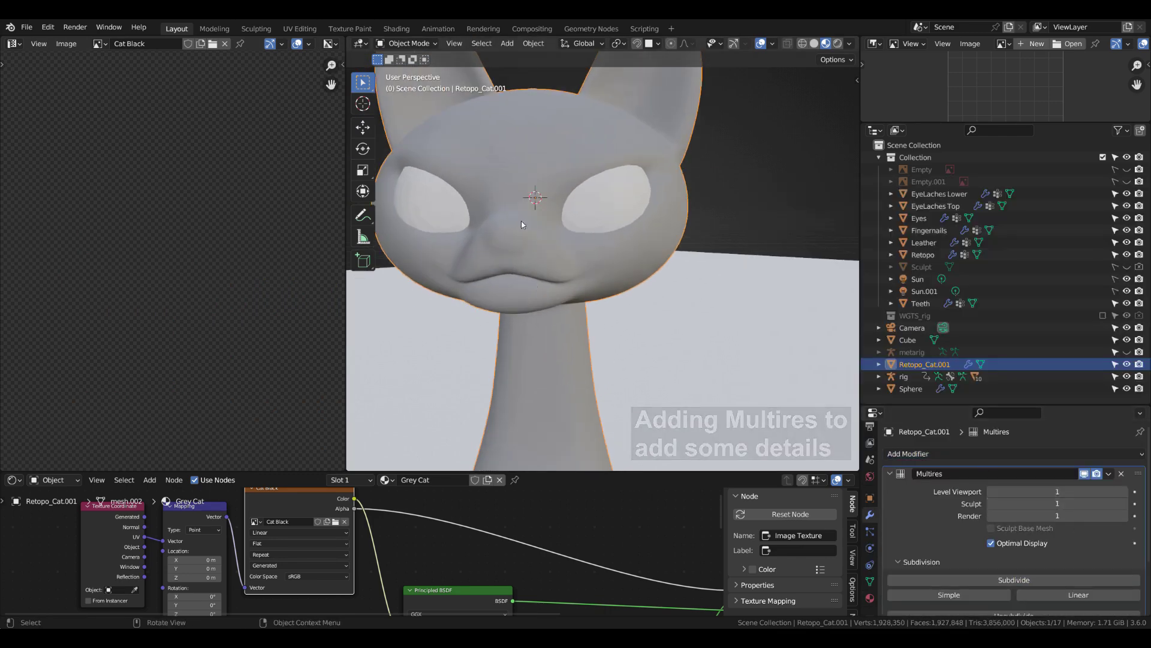
pyautogui.hotkey('ctrl', 'Tab')
pyautogui.moveTo(719, 205); pyautogui.dragTo(655, 194, button='middle')
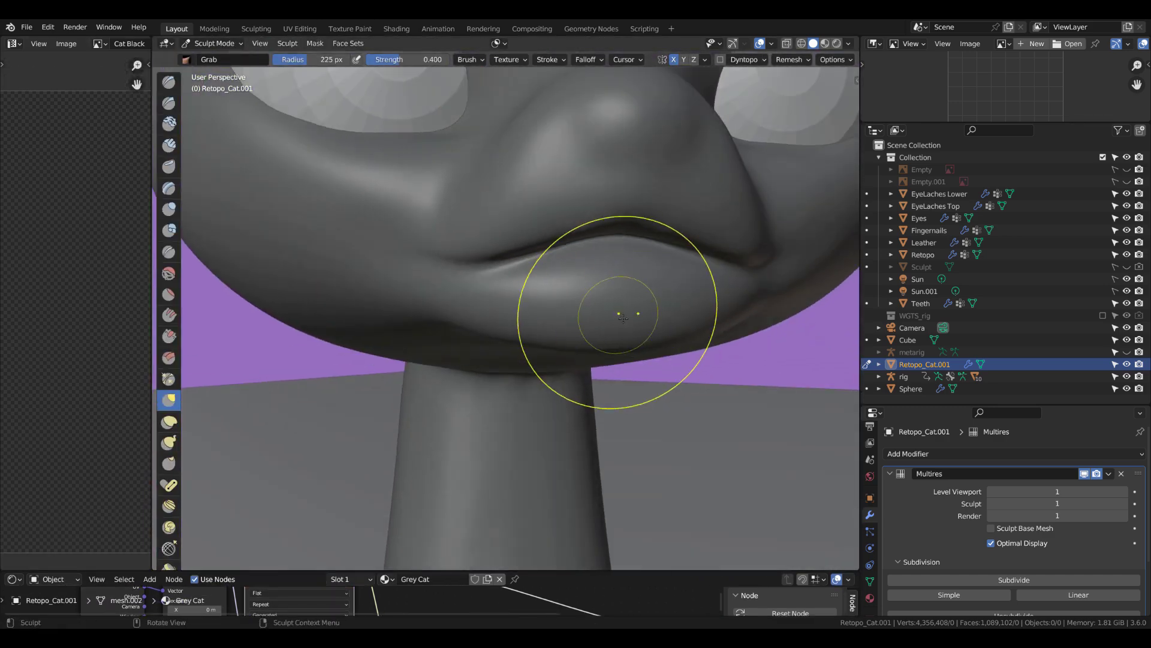
pyautogui.press('p')
pyautogui.moveTo(596, 295)
pyautogui.mouseDown(button='middle')
pyautogui.moveTo(698, 290)
pyautogui.moveTo(617, 309)
pyautogui.moveTo(588, 258)
pyautogui.mouseUp(button='middle')
pyautogui.scroll(3, 601, 272)
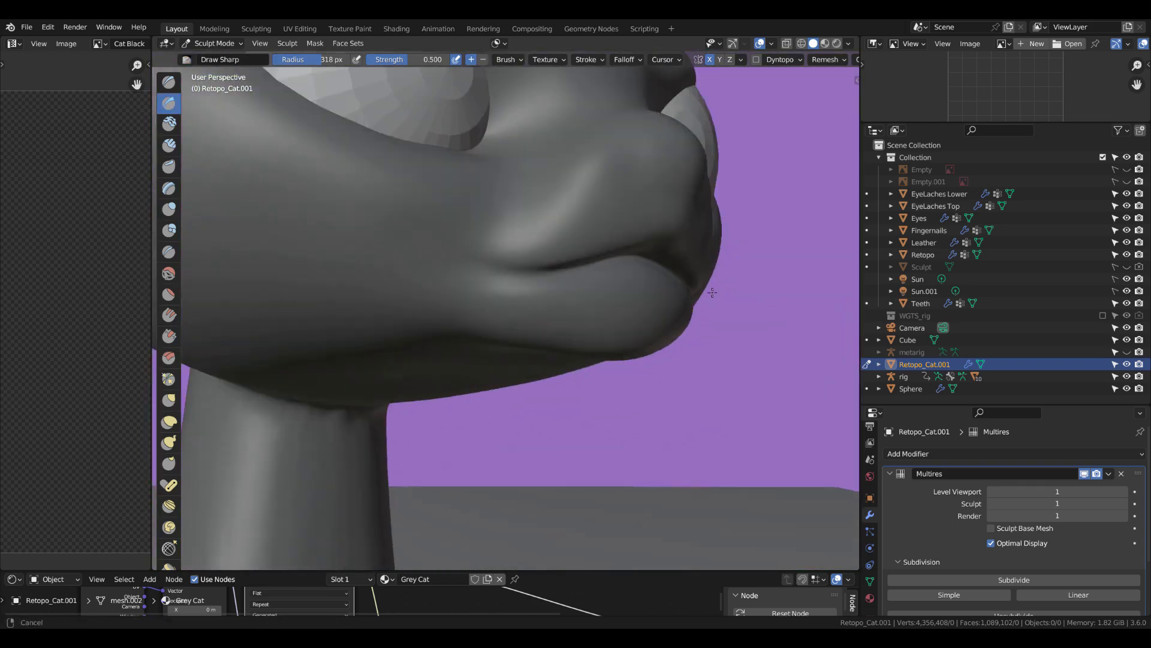
pyautogui.scroll(-3, 587, 258)
pyautogui.scroll(4, 577, 248)
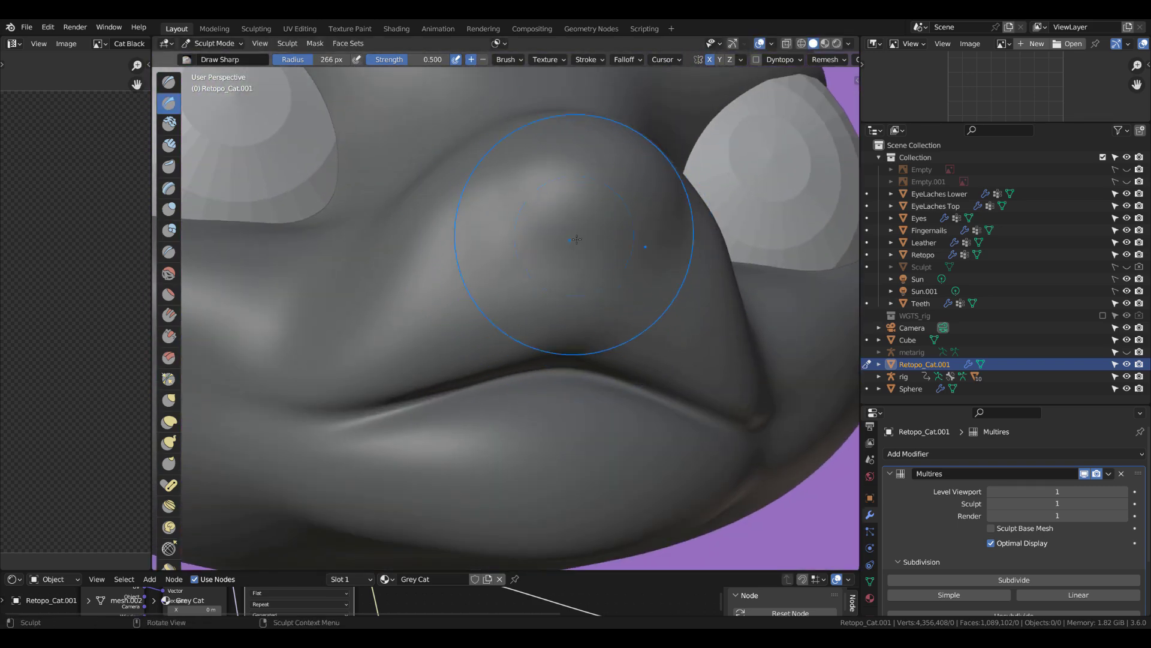
pyautogui.moveTo(523, 185)
pyautogui.mouseDown(button='middle')
pyautogui.moveTo(610, 405)
pyautogui.moveTo(518, 407)
pyautogui.mouseUp(button='middle')
pyautogui.scroll(-4, 572, 420)
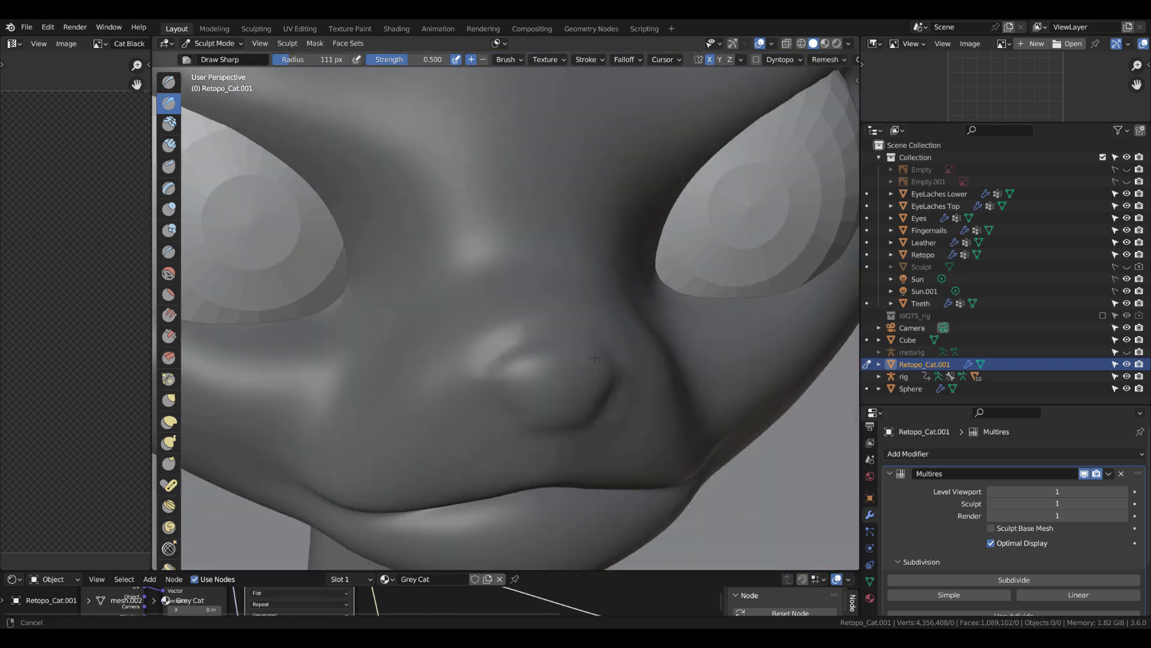
pyautogui.keyDown('shift'); pyautogui.moveTo(564, 564); pyautogui.dragTo(553, 437, button='middle'); pyautogui.keyUp('shift')
pyautogui.scroll(4, 552, 437)
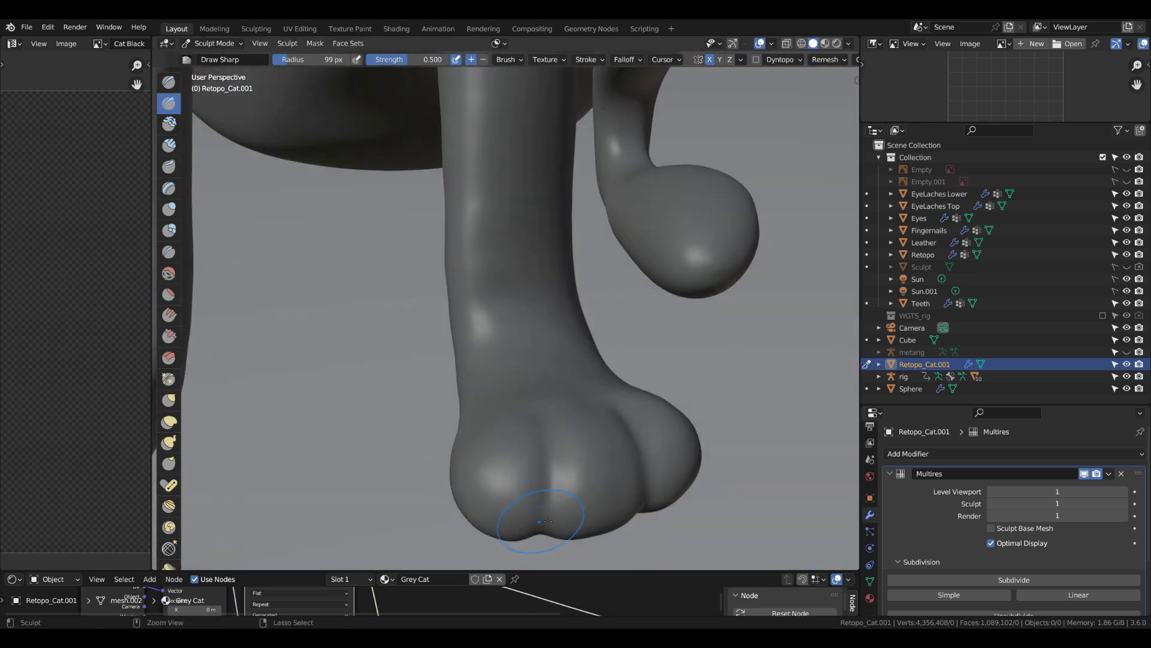
pyautogui.scroll(-2, 547, 521)
# Step: Sculpt rounded toe pads with a 163 px brush, then enter Texture Paint mode
pyautogui.press('KP_Divide')
pyautogui.keyDown('ctrl'); pyautogui.moveTo(583, 398); pyautogui.dragTo(649, 328, button='middle'); pyautogui.keyUp('ctrl')
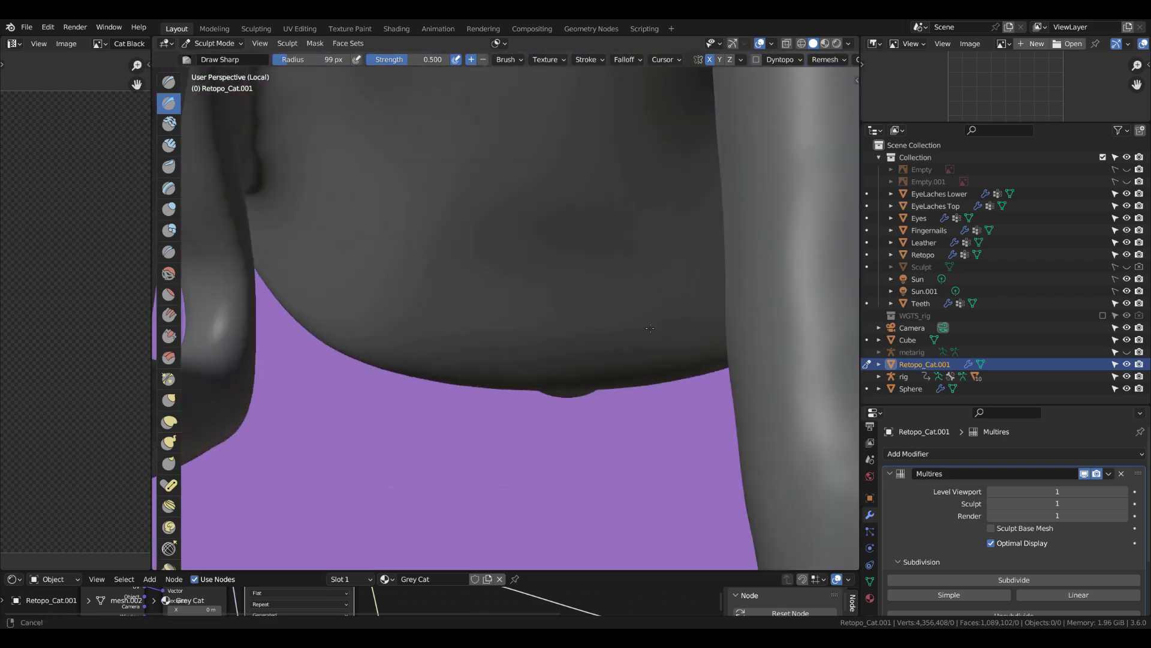
pyautogui.scroll(-3, 649, 328)
pyautogui.scroll(-2, 553, 275)
pyautogui.scroll(1, 553, 276)
pyautogui.scroll(2, 465, 304)
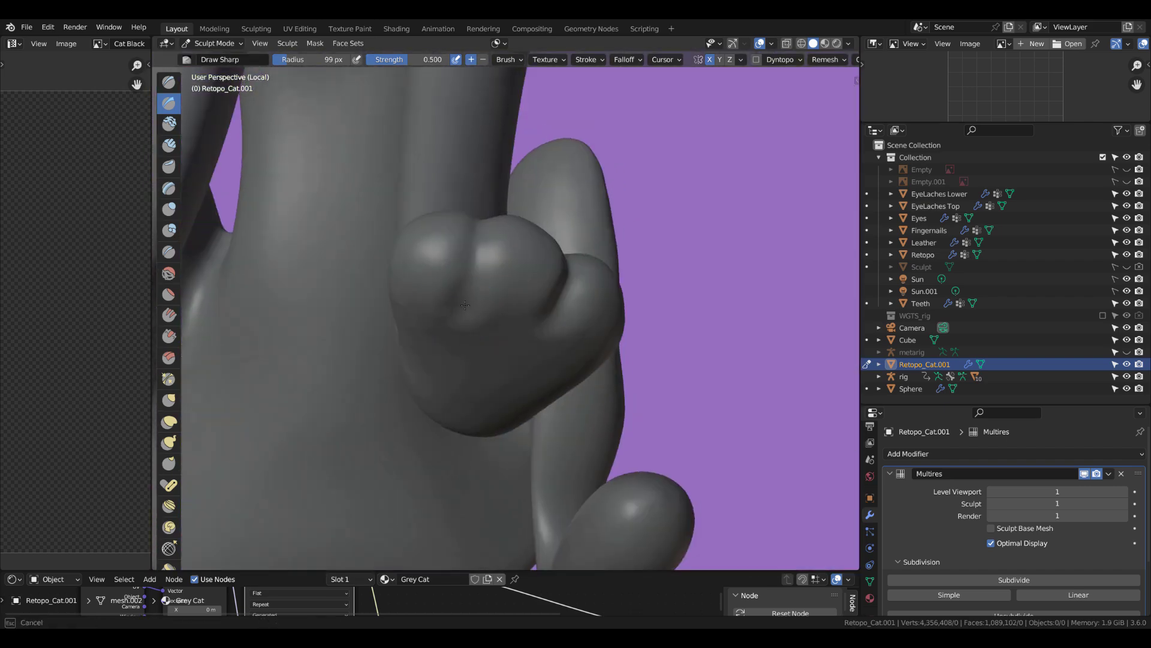
pyautogui.scroll(-3, 466, 304)
pyautogui.scroll(2, 583, 374)
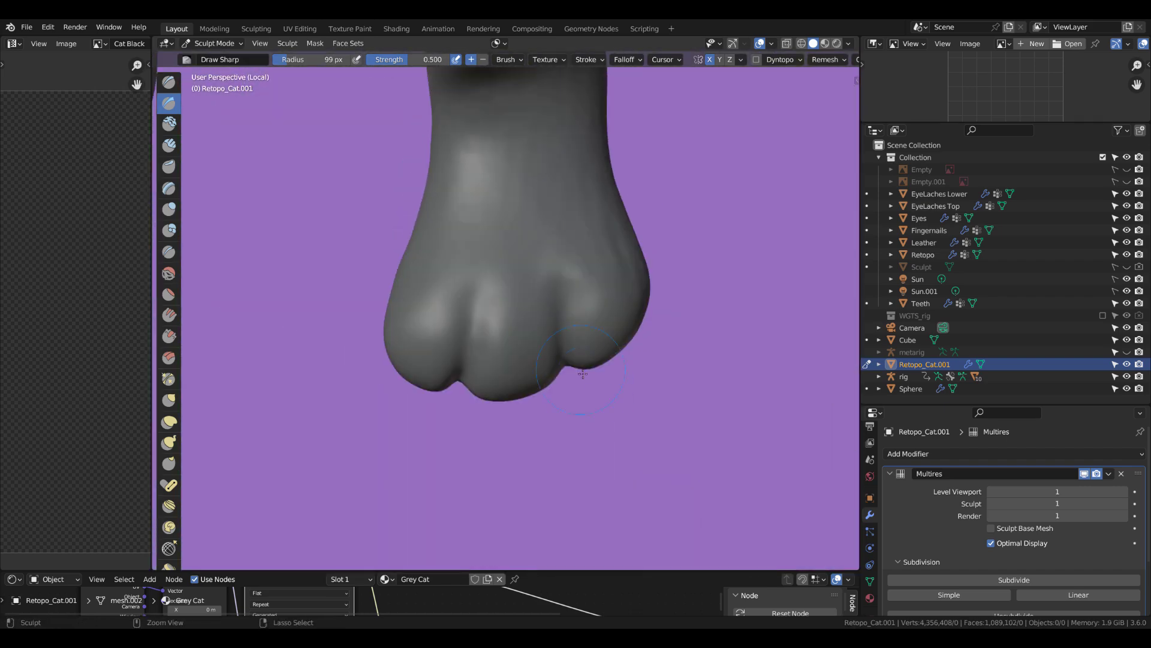
pyautogui.click(503, 394)
pyautogui.scroll(-3, 502, 390)
pyautogui.scroll(1, 503, 382)
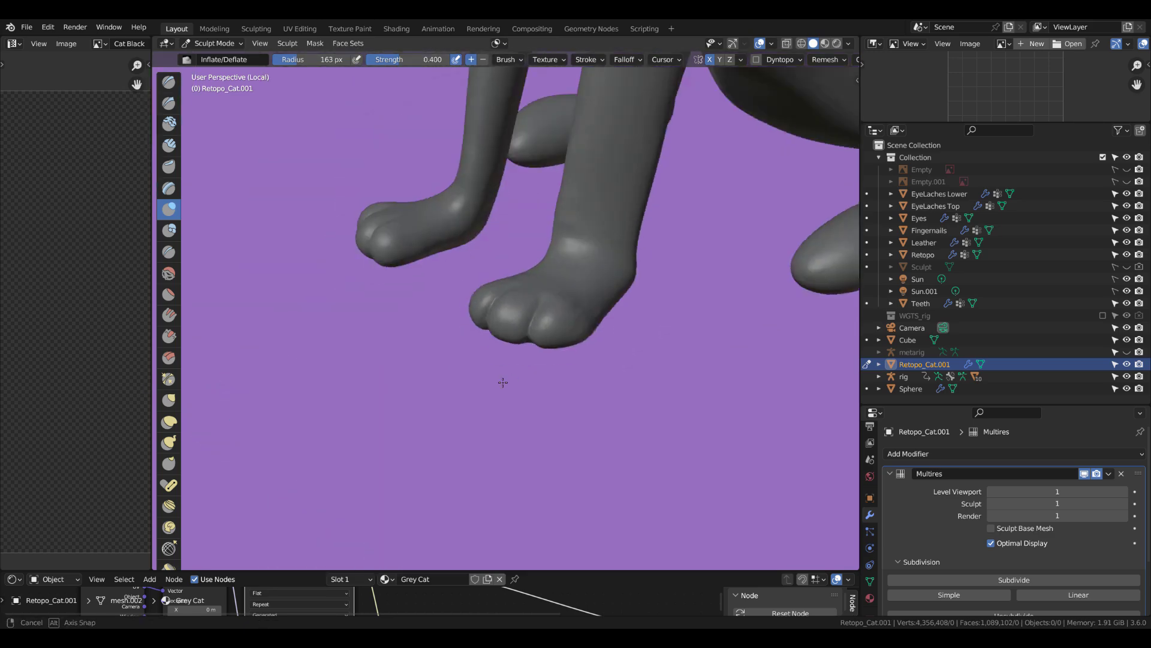
pyautogui.click(220, 122)
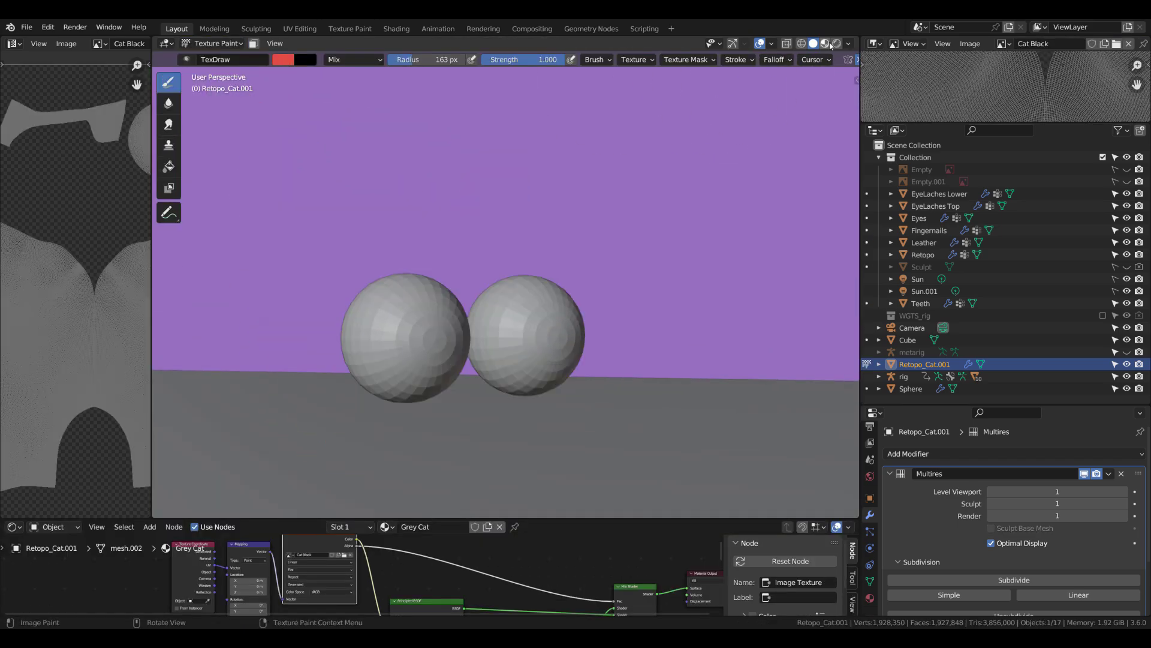
# Step: Set the paint colour to black and paint the cat's nose
pyautogui.click(283, 59)
pyautogui.moveTo(381, 138); pyautogui.dragTo(381, 168)
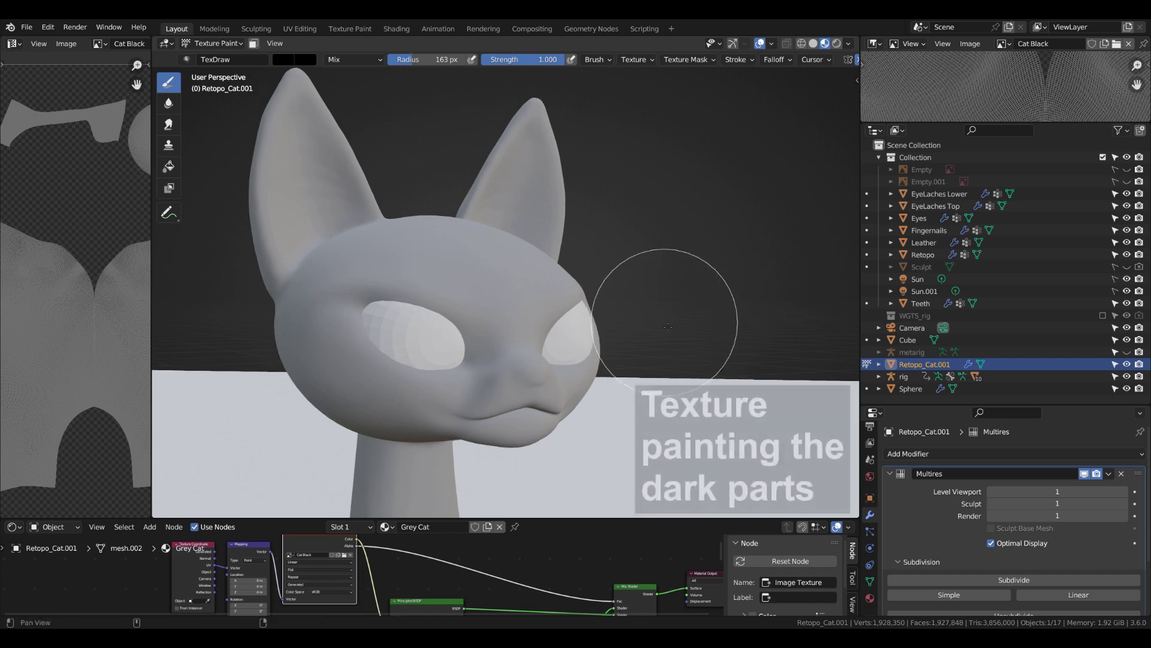
pyautogui.scroll(5, 643, 283)
pyautogui.click(773, 59)
pyautogui.scroll(-5, 514, 352)
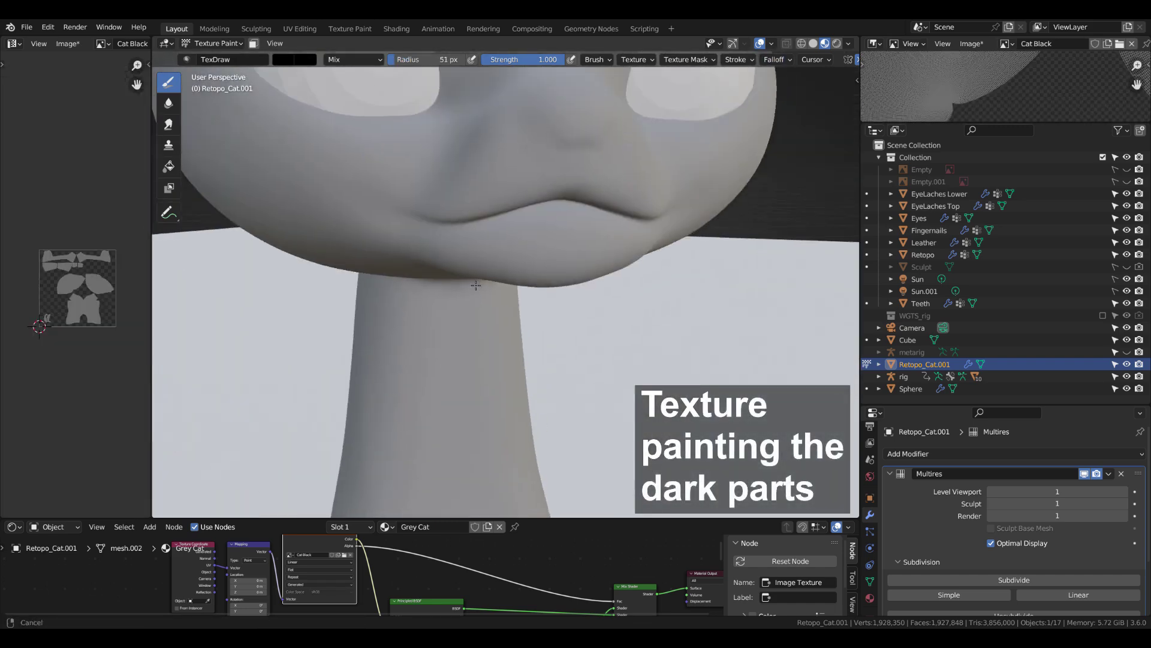
pyautogui.click(527, 326)
pyautogui.scroll(6, 464, 334)
pyautogui.moveTo(461, 344); pyautogui.dragTo(490, 346)
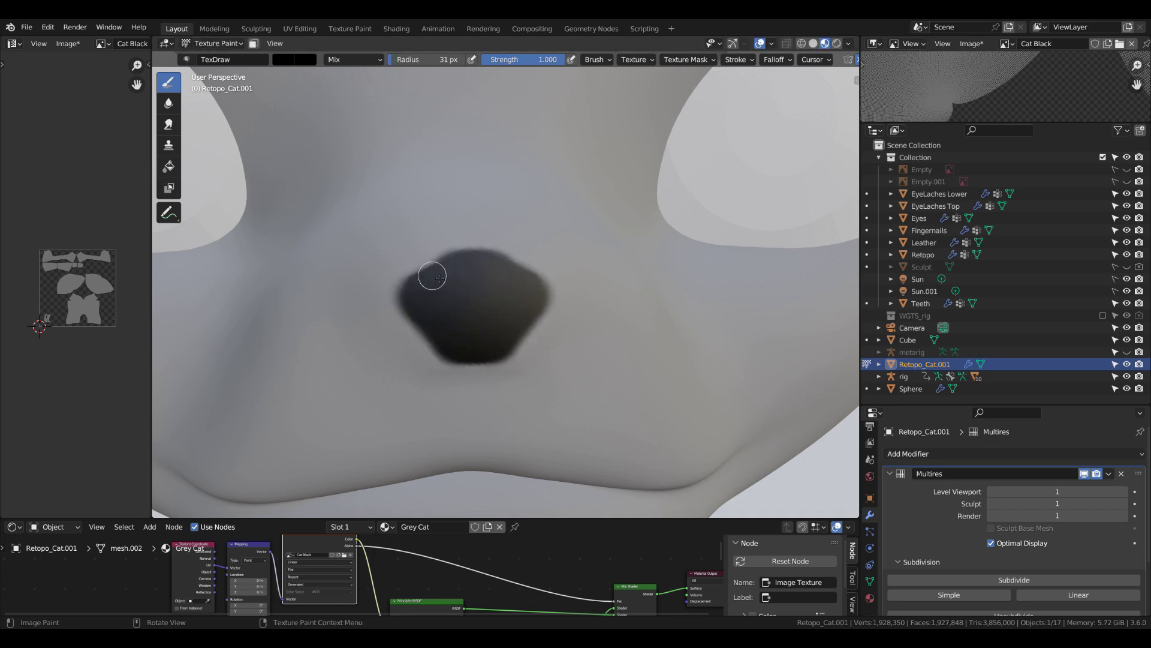
# Step: Paint a dark line along the ear's edge, undoing one misplaced dab
pyautogui.scroll(-5, 477, 257)
pyautogui.scroll(7, 529, 324)
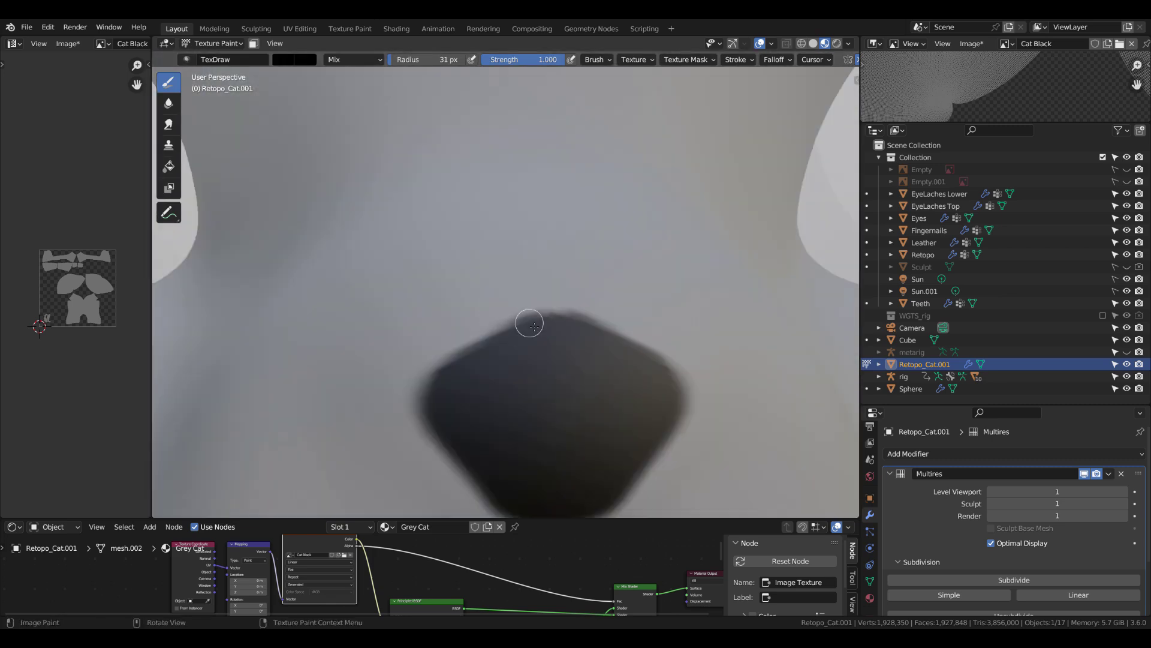
pyautogui.scroll(-5, 476, 351)
pyautogui.scroll(6, 490, 350)
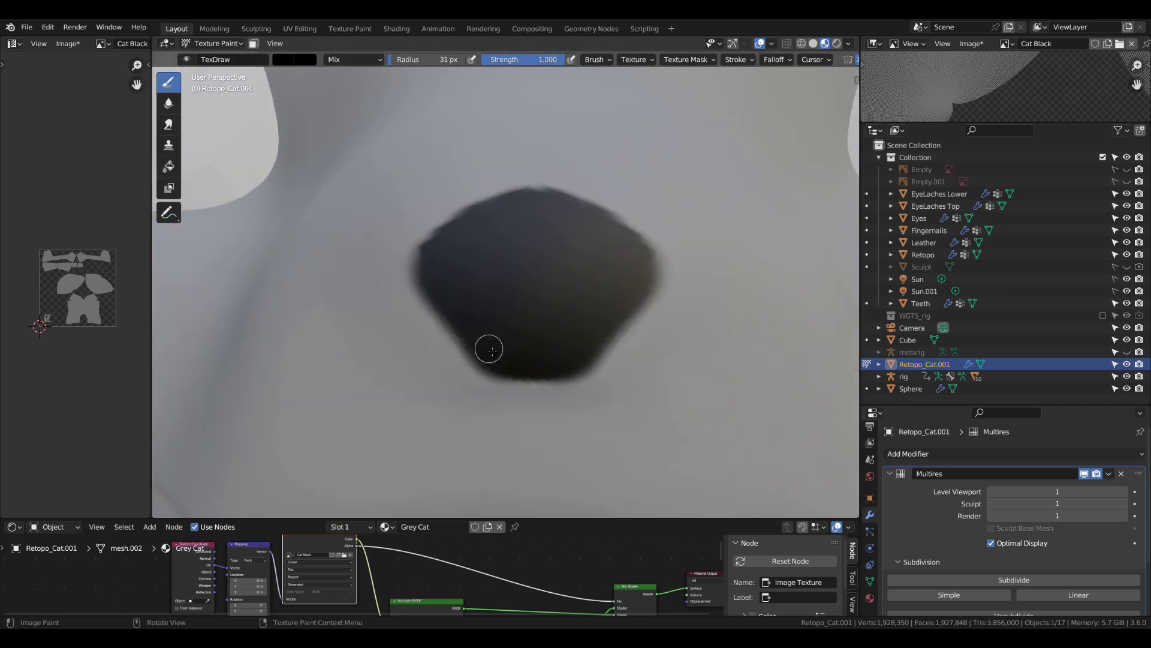
pyautogui.moveTo(550, 294); pyautogui.dragTo(575, 288, button='middle')
pyautogui.scroll(2, 553, 318)
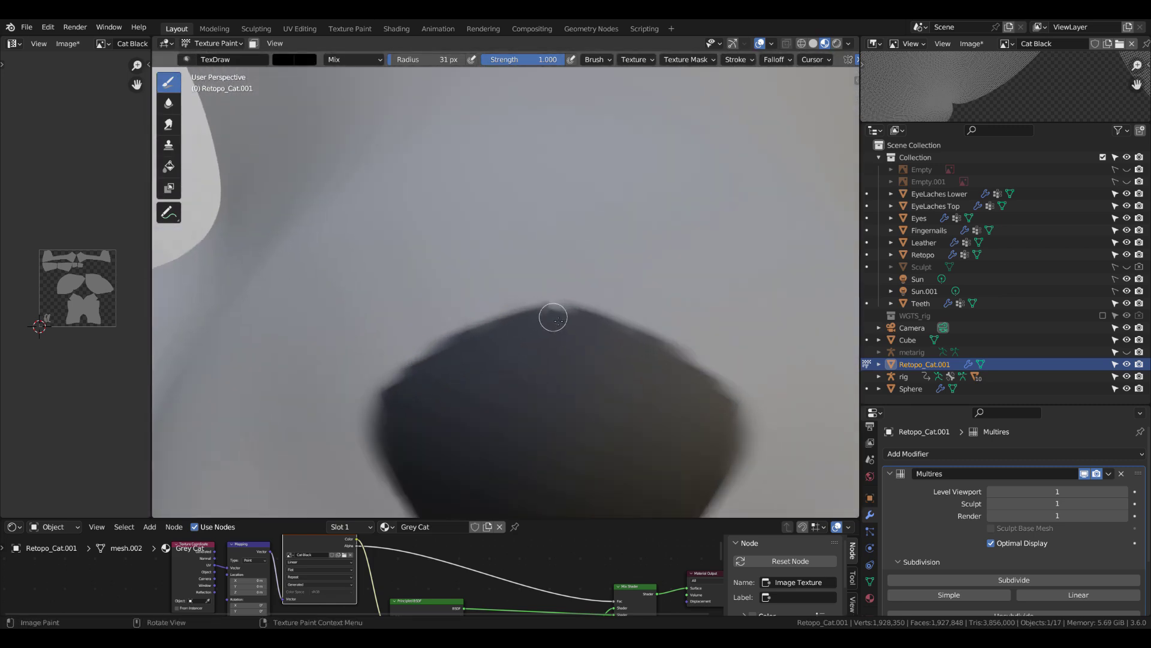
pyautogui.scroll(-5, 532, 288)
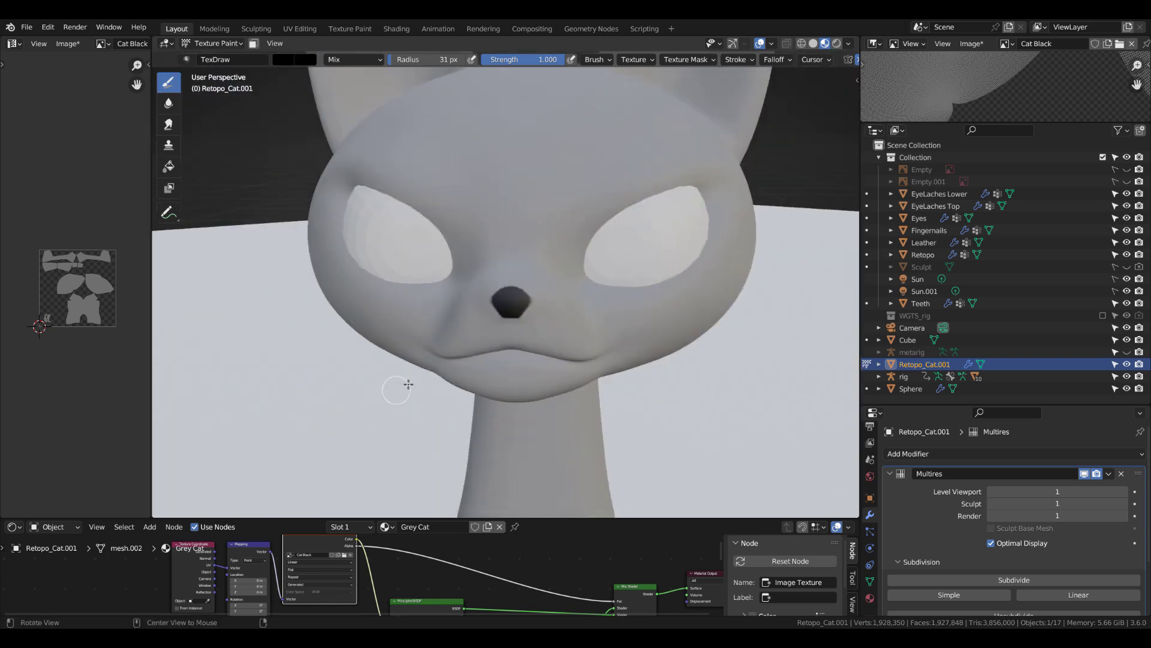
pyautogui.moveTo(404, 386)
pyautogui.mouseDown(button='middle')
pyautogui.moveTo(462, 334)
pyautogui.moveTo(494, 352)
pyautogui.moveTo(561, 305)
pyautogui.moveTo(511, 345)
pyautogui.mouseUp(button='middle')
pyautogui.scroll(5, 462, 334)
pyautogui.click(561, 306)
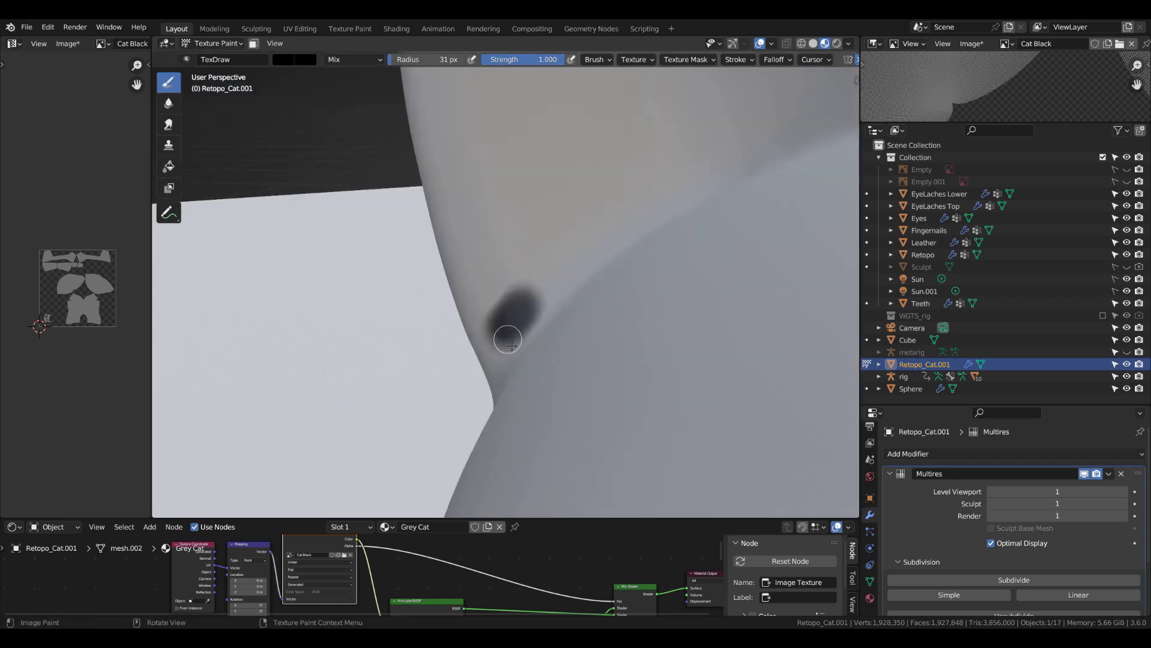
pyautogui.hotkey('ctrl', 'z')
pyautogui.moveTo(789, 162)
pyautogui.mouseDown(button='middle')
pyautogui.moveTo(722, 290)
pyautogui.moveTo(533, 309)
pyautogui.moveTo(673, 236)
pyautogui.moveTo(454, 311)
pyautogui.mouseUp(button='middle')
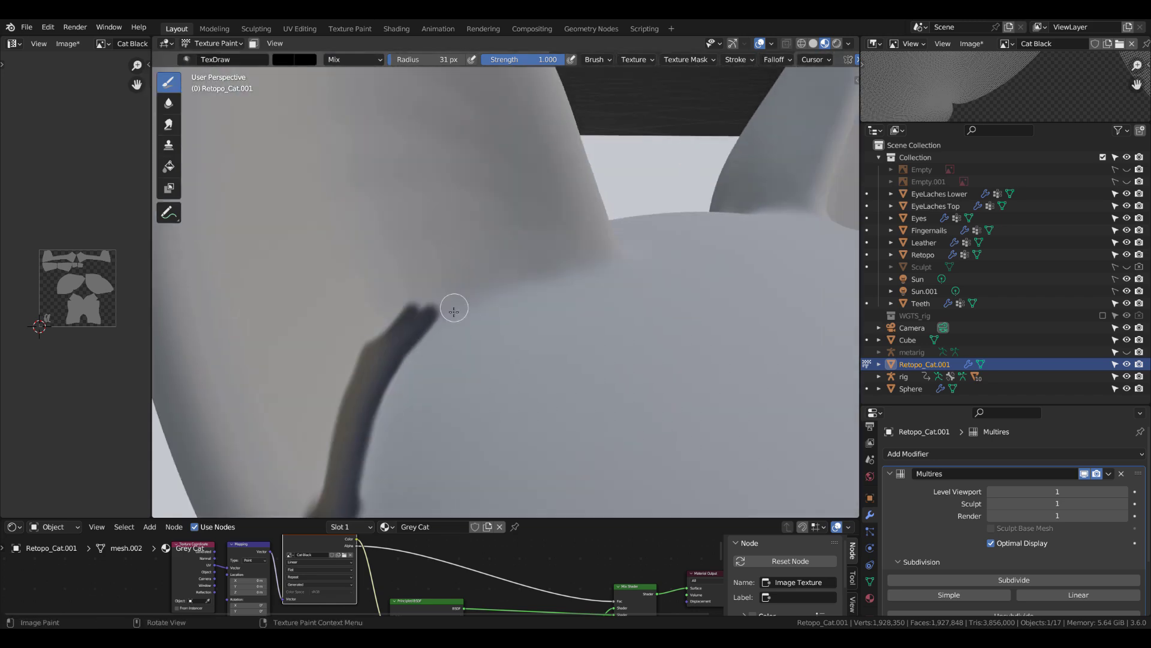
pyautogui.moveTo(497, 258); pyautogui.dragTo(449, 239, button='middle')
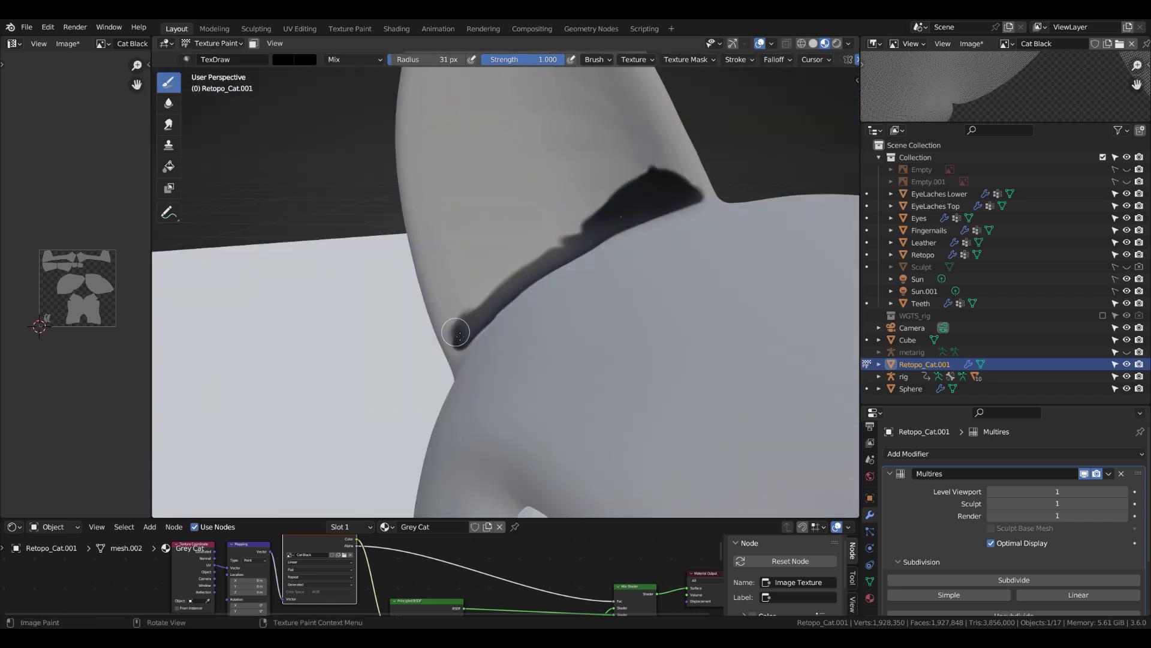
pyautogui.moveTo(449, 240); pyautogui.dragTo(463, 328)
# Step: Fill the inside of the ear with dark paint and check the result
pyautogui.moveTo(469, 348); pyautogui.dragTo(483, 389, button='middle')
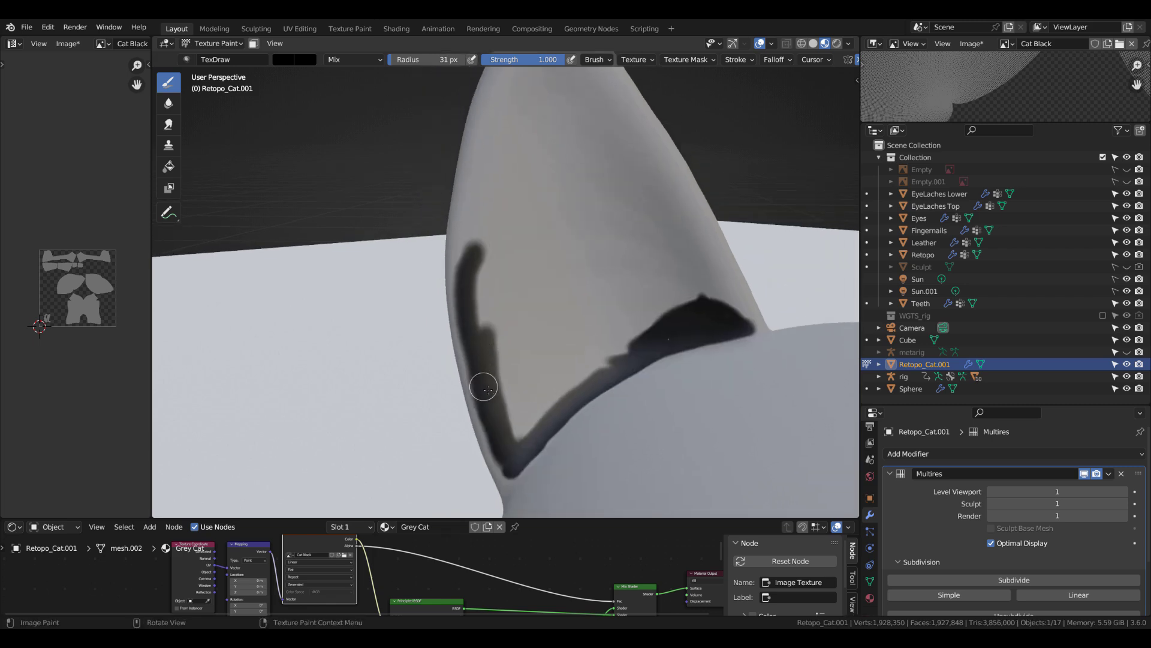
pyautogui.moveTo(525, 180); pyautogui.dragTo(477, 324, button='middle')
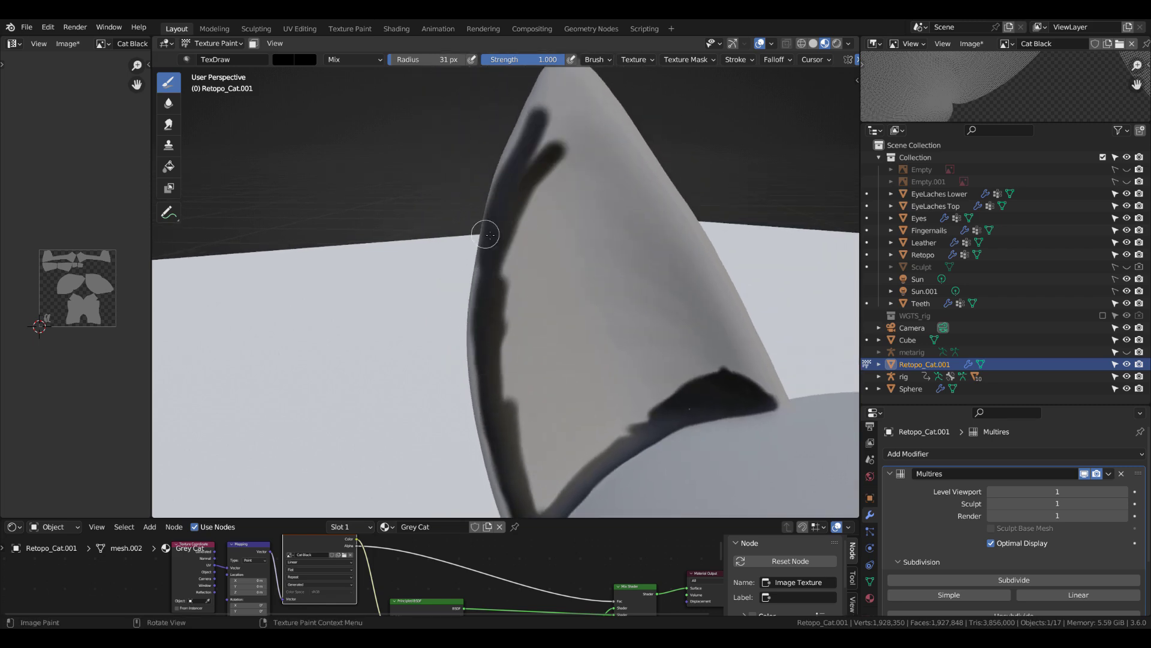
pyautogui.moveTo(491, 235)
pyautogui.mouseDown(button='middle')
pyautogui.moveTo(481, 272)
pyautogui.moveTo(532, 380)
pyautogui.moveTo(510, 319)
pyautogui.mouseUp(button='middle')
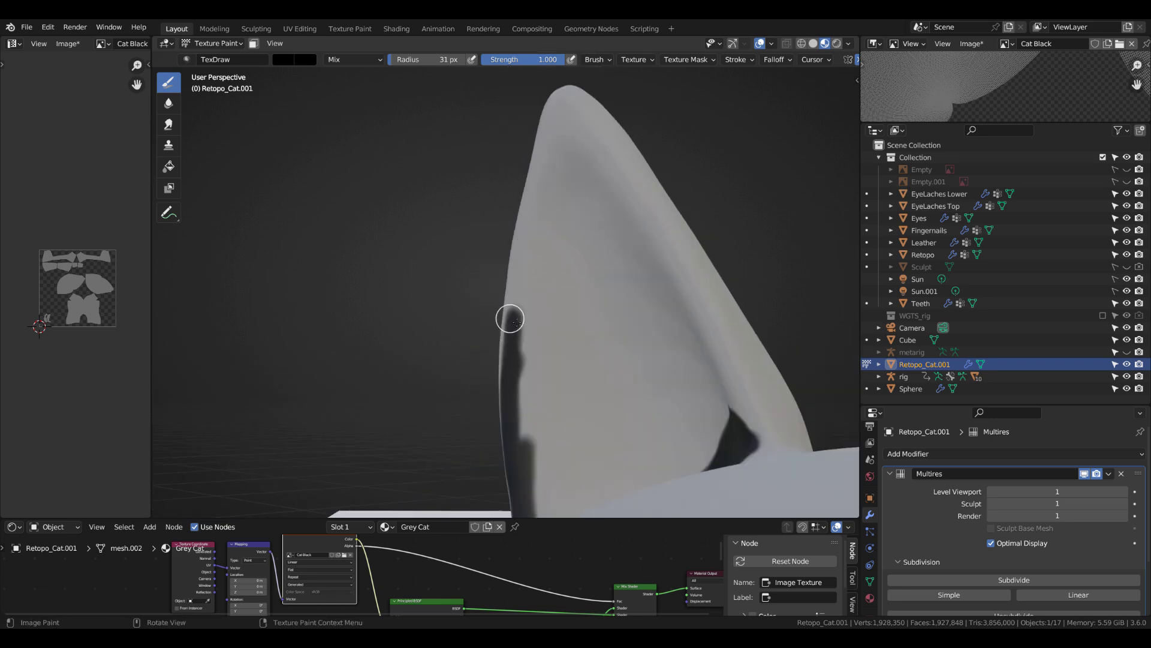
pyautogui.moveTo(506, 382)
pyautogui.mouseDown(button='middle')
pyautogui.moveTo(559, 338)
pyautogui.moveTo(493, 270)
pyautogui.moveTo(545, 290)
pyautogui.mouseUp(button='middle')
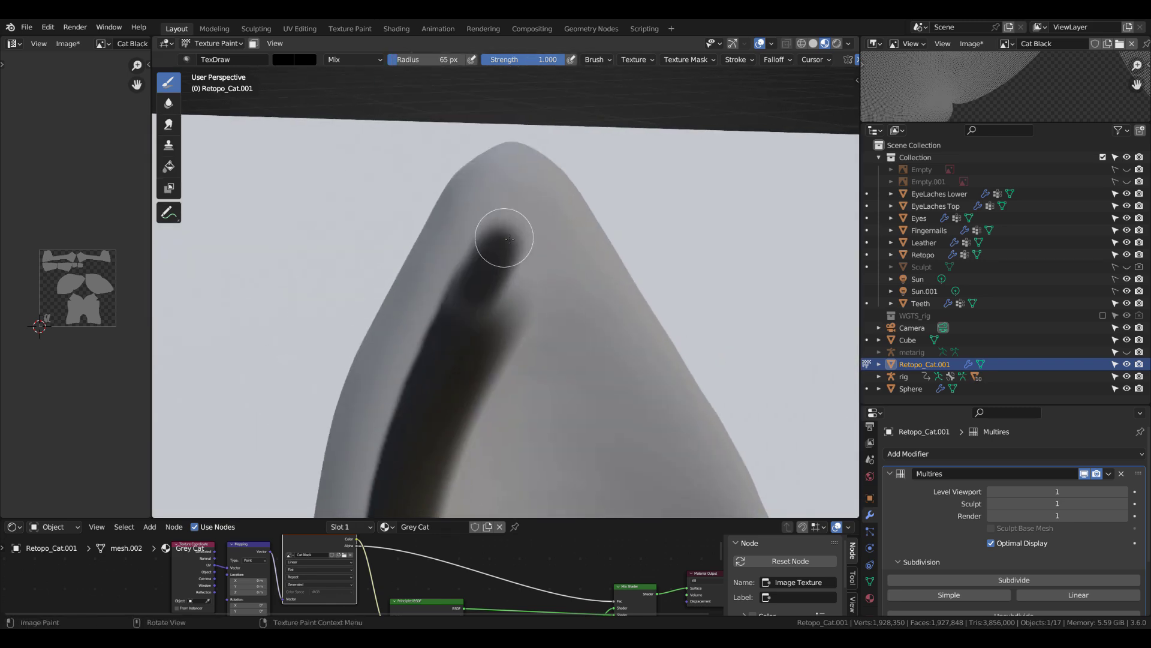
pyautogui.moveTo(507, 257)
pyautogui.mouseDown(button='middle')
pyautogui.moveTo(532, 206)
pyautogui.moveTo(470, 239)
pyautogui.moveTo(609, 252)
pyautogui.moveTo(479, 244)
pyautogui.moveTo(405, 200)
pyautogui.moveTo(442, 160)
pyautogui.moveTo(516, 253)
pyautogui.moveTo(592, 257)
pyautogui.mouseUp(button='middle')
pyautogui.scroll(2, 592, 256)
pyautogui.moveTo(518, 170)
pyautogui.mouseDown(button='middle')
pyautogui.moveTo(561, 226)
pyautogui.moveTo(554, 313)
pyautogui.mouseUp(button='middle')
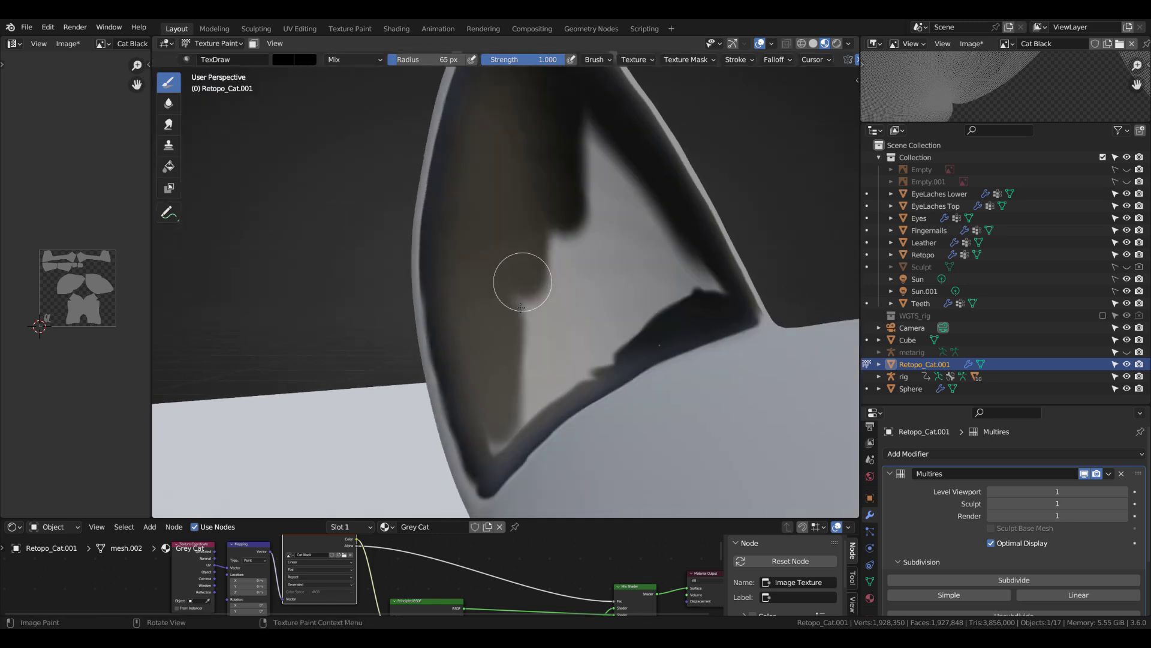
pyautogui.moveTo(521, 307); pyautogui.dragTo(581, 99)
pyautogui.moveTo(578, 312); pyautogui.dragTo(571, 322, button='middle')
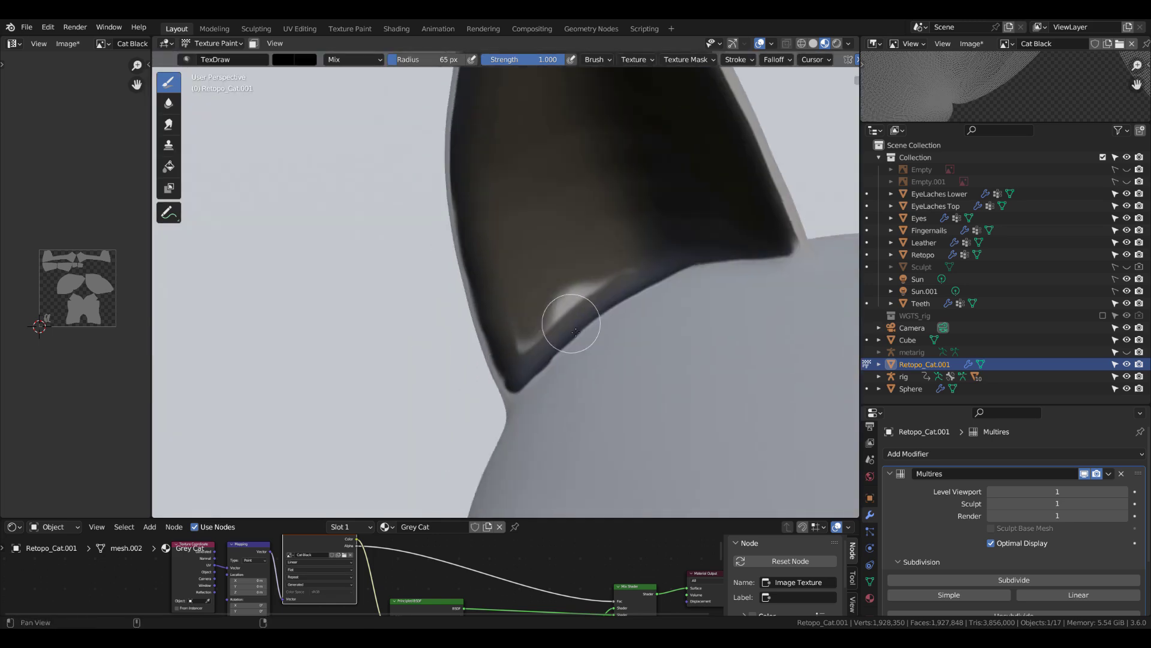
pyautogui.scroll(3, 825, 222)
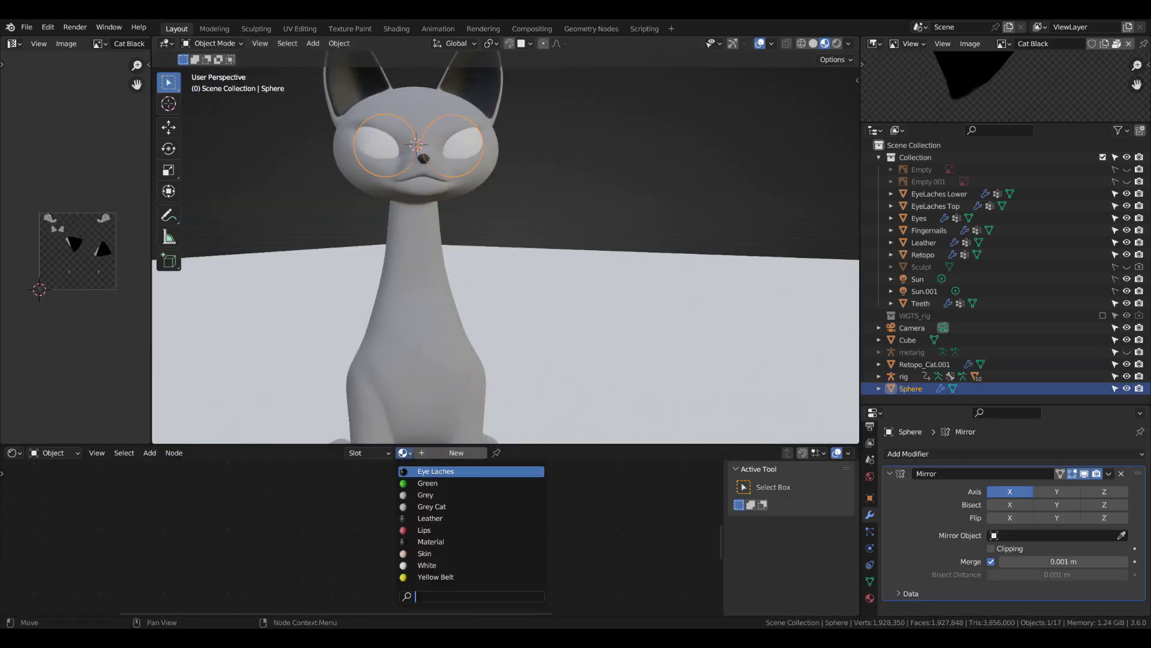
# Step: Create a Cat Eyes material with yellow emission and raised Emission Strength, then add an Image Texture node
pyautogui.doubleClick(457, 454)
pyautogui.press('Return')
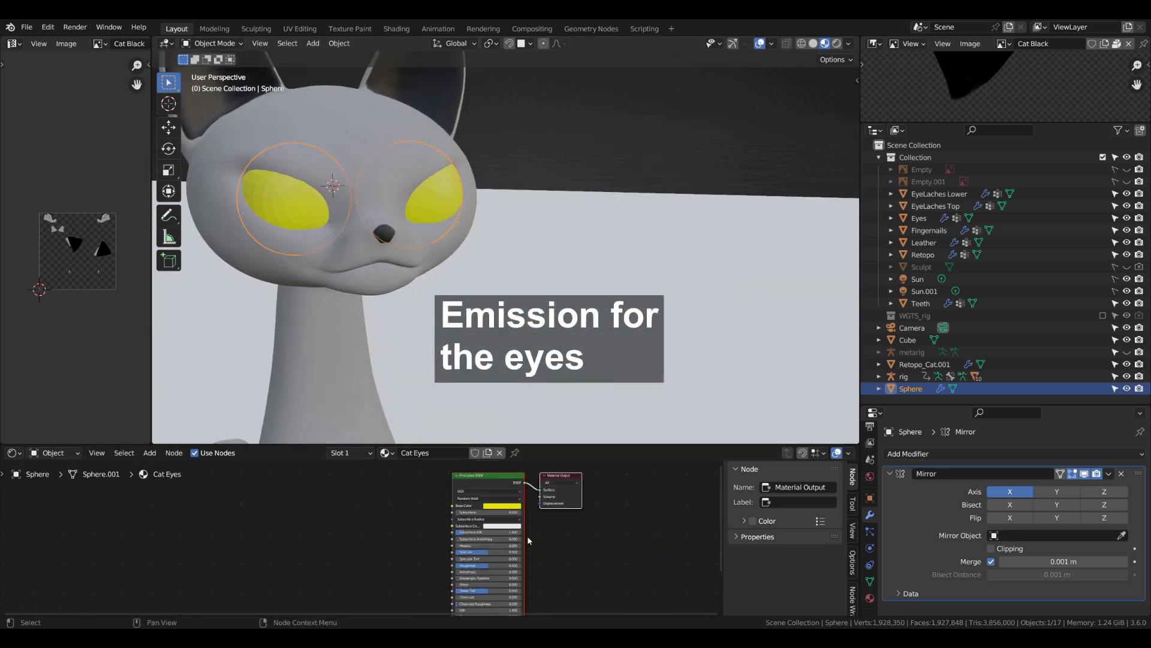
pyautogui.scroll(3, 599, 540)
pyautogui.click(638, 561)
pyautogui.moveTo(620, 577); pyautogui.dragTo(657, 577)
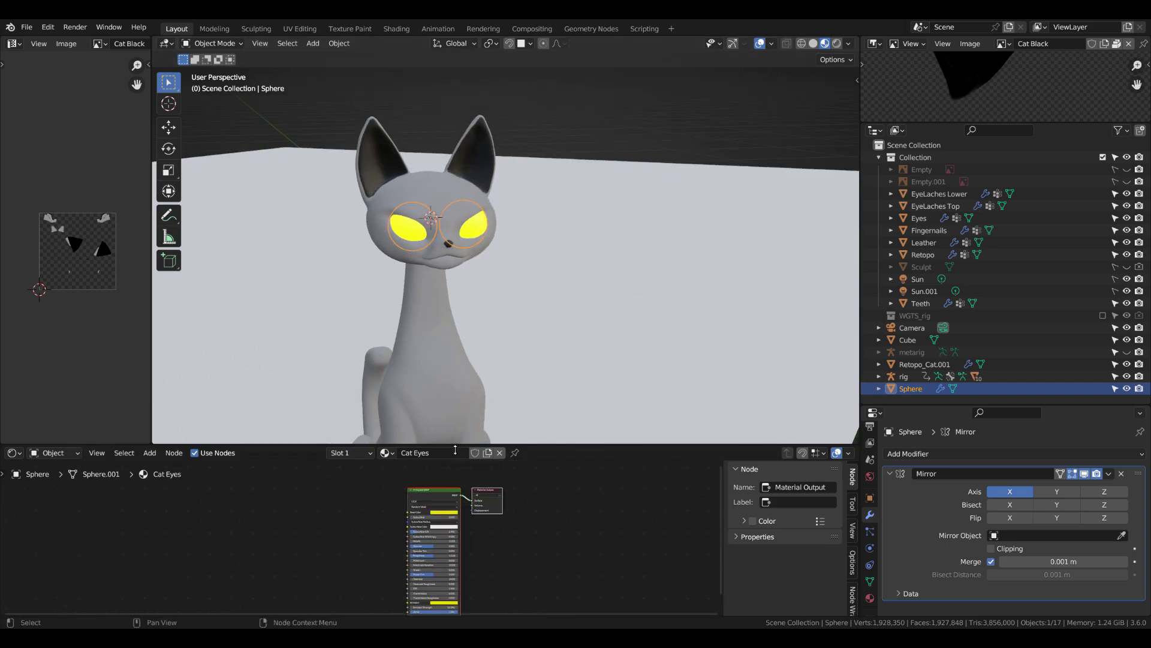
pyautogui.moveTo(455, 450); pyautogui.dragTo(455, 392)
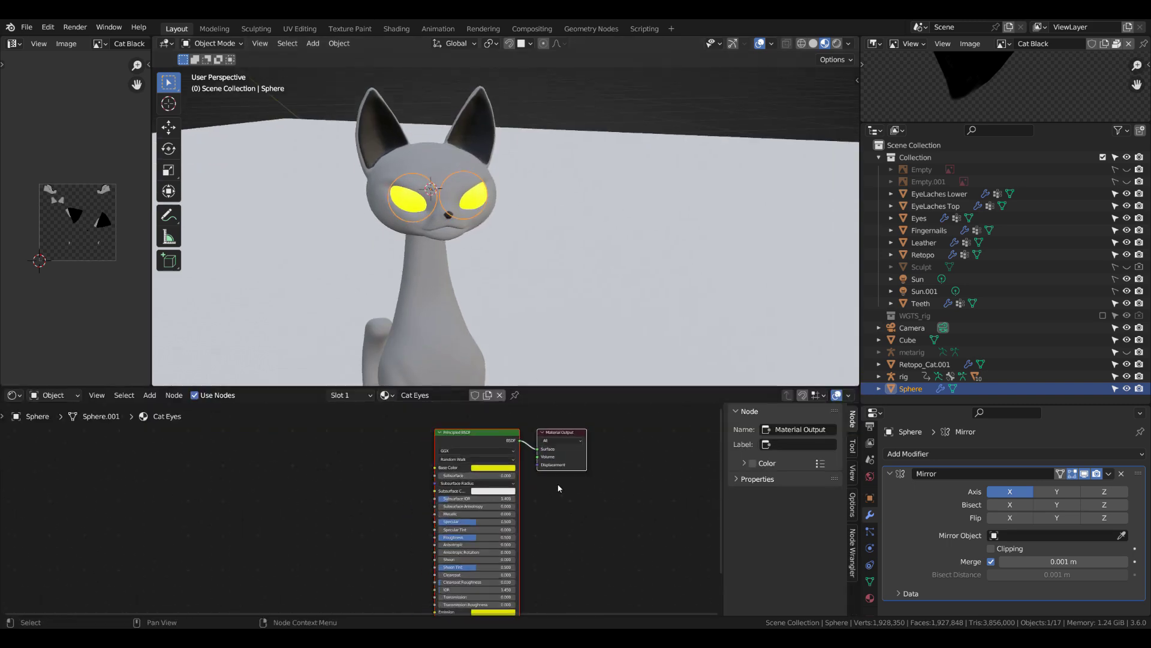
pyautogui.click(319, 598)
# Step: Replace the untitled image on the texture node with a new Cat Eyes image
pyautogui.click(329, 459)
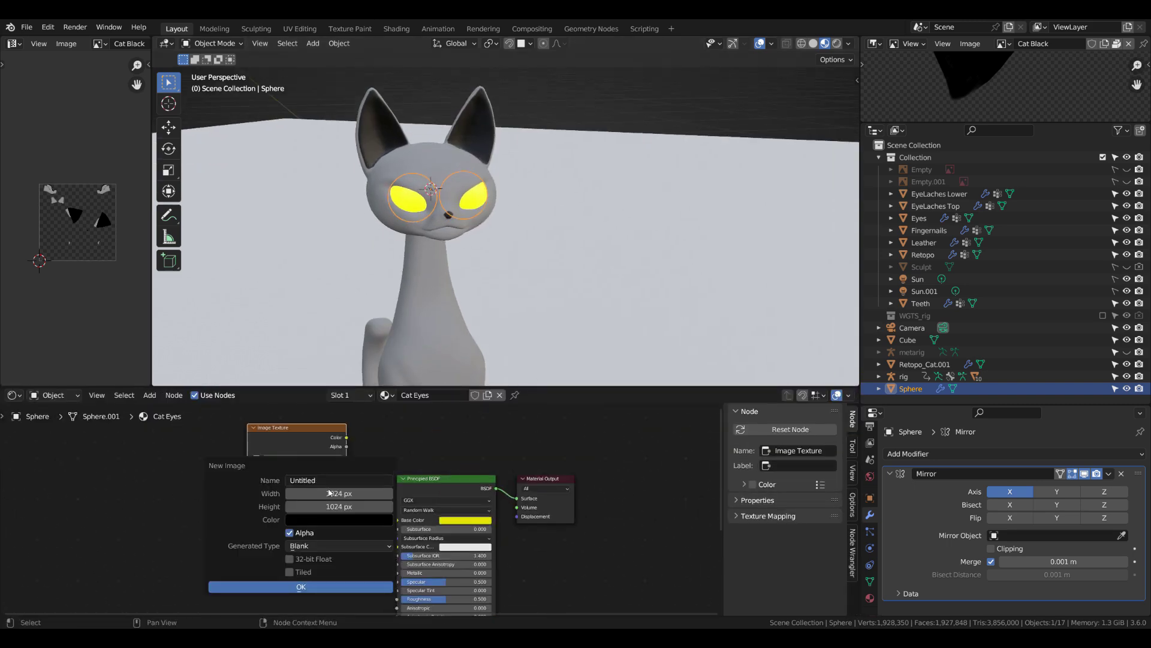
pyautogui.click(301, 587)
pyautogui.click(338, 459)
pyautogui.click(300, 458)
pyautogui.write('Cat')
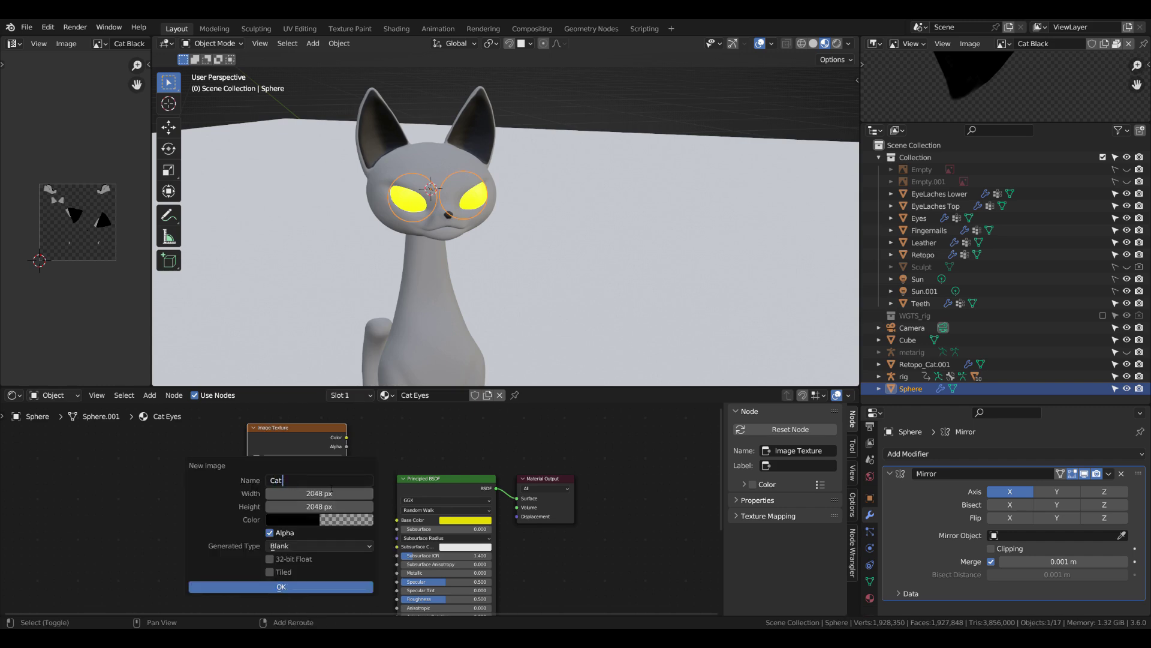
pyautogui.write('Eyes')
pyautogui.press('Return')
# Step: Add Texture Coordinate and Mapping nodes and wire the Cat Eyes texture through a Principled BSDF into the Mix Shader
pyautogui.hotkey('ctrl', 't')
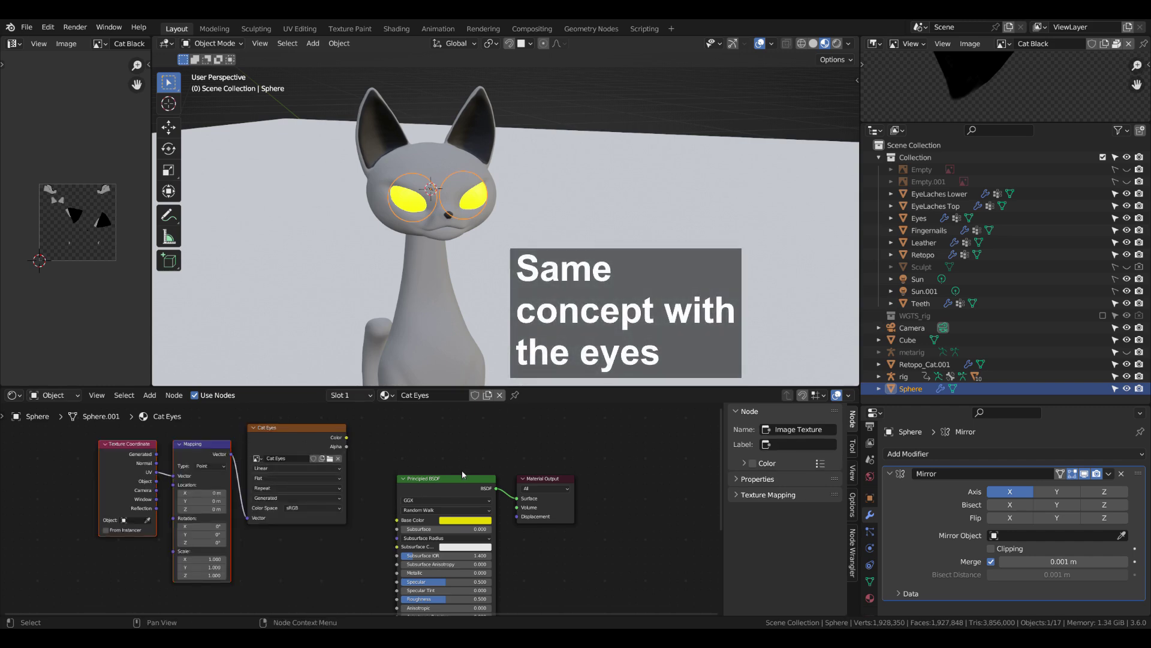
pyautogui.scroll(-2, 462, 474)
pyautogui.moveTo(384, 459); pyautogui.dragTo(350, 452)
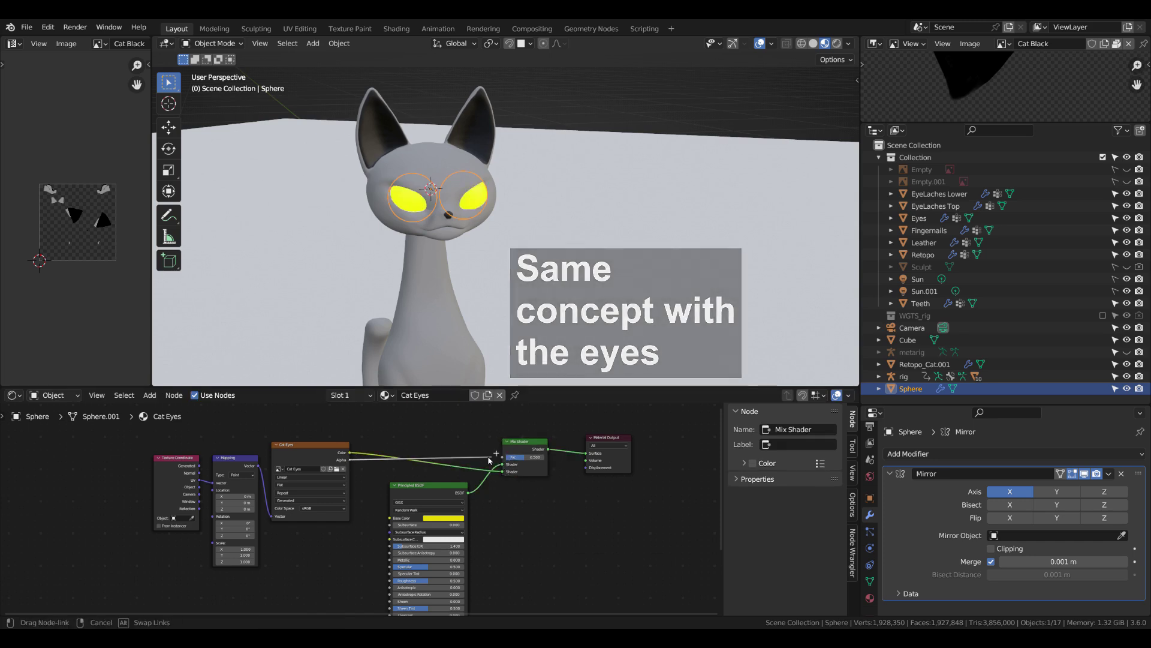
pyautogui.scroll(-1, 416, 482)
pyautogui.write('pr')
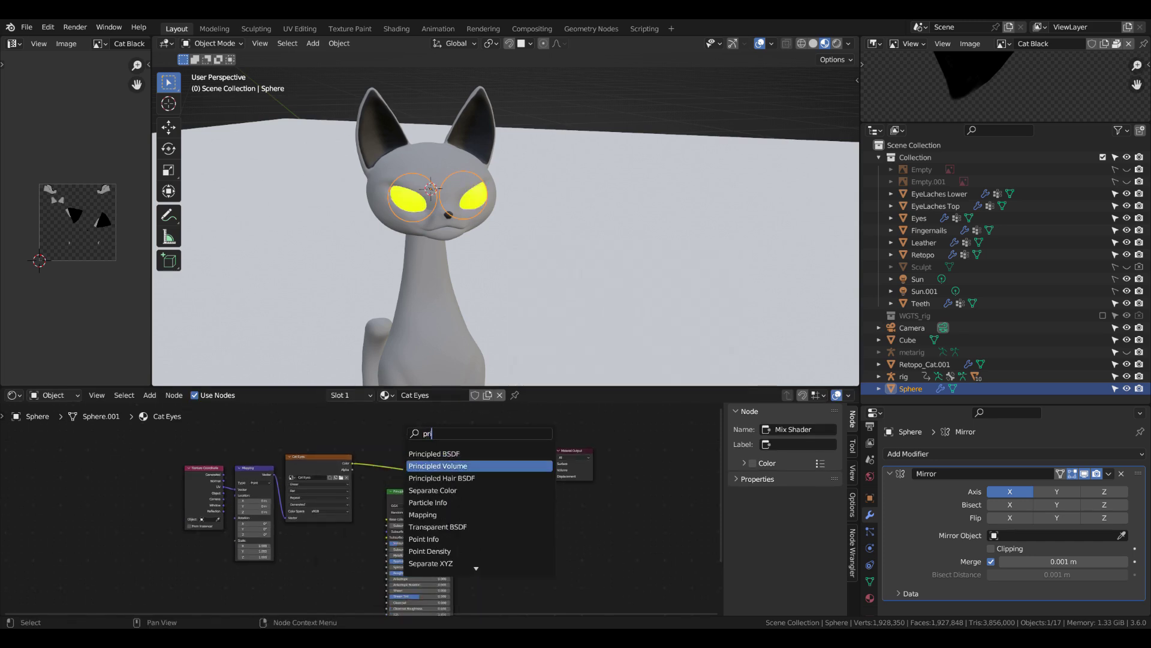
pyautogui.click(433, 453)
pyautogui.click(421, 540)
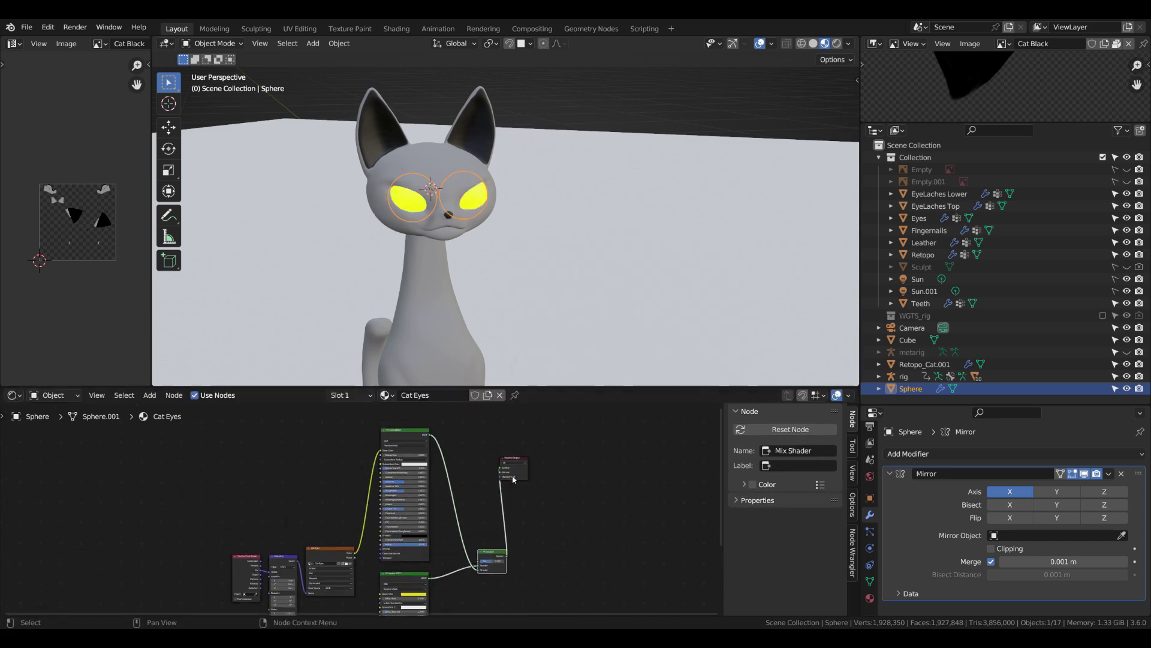
pyautogui.scroll(2, 356, 562)
pyautogui.click(300, 570)
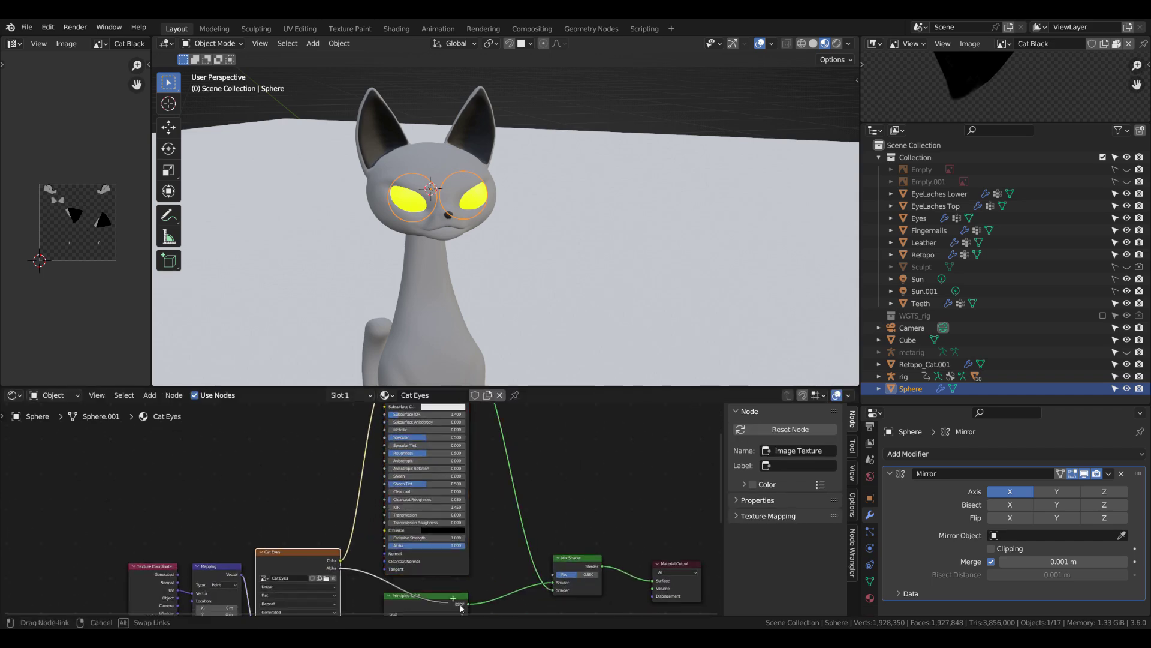
pyautogui.scroll(3, 540, 270)
# Step: Isolate the eye spheres in Edit Mode with solid shading and mark an edge loop as a seam
pyautogui.press('Tab')
pyautogui.press('KP_Divide')
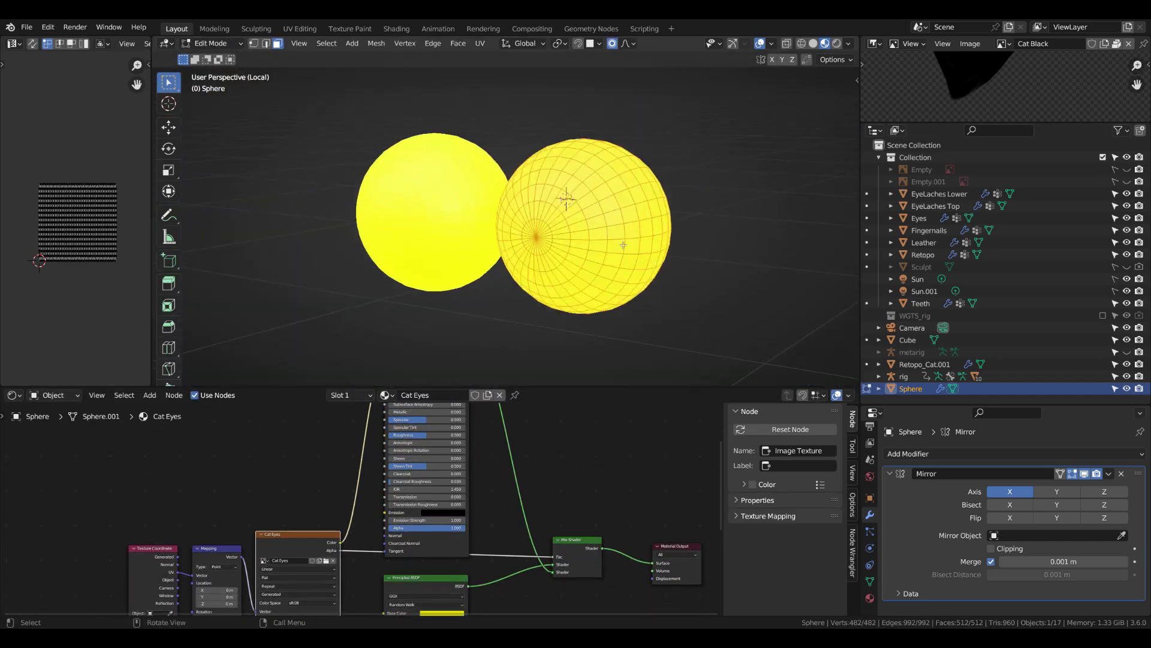
pyautogui.keyDown('alt'); pyautogui.click(579, 212); pyautogui.keyUp('alt')
pyautogui.click(813, 43)
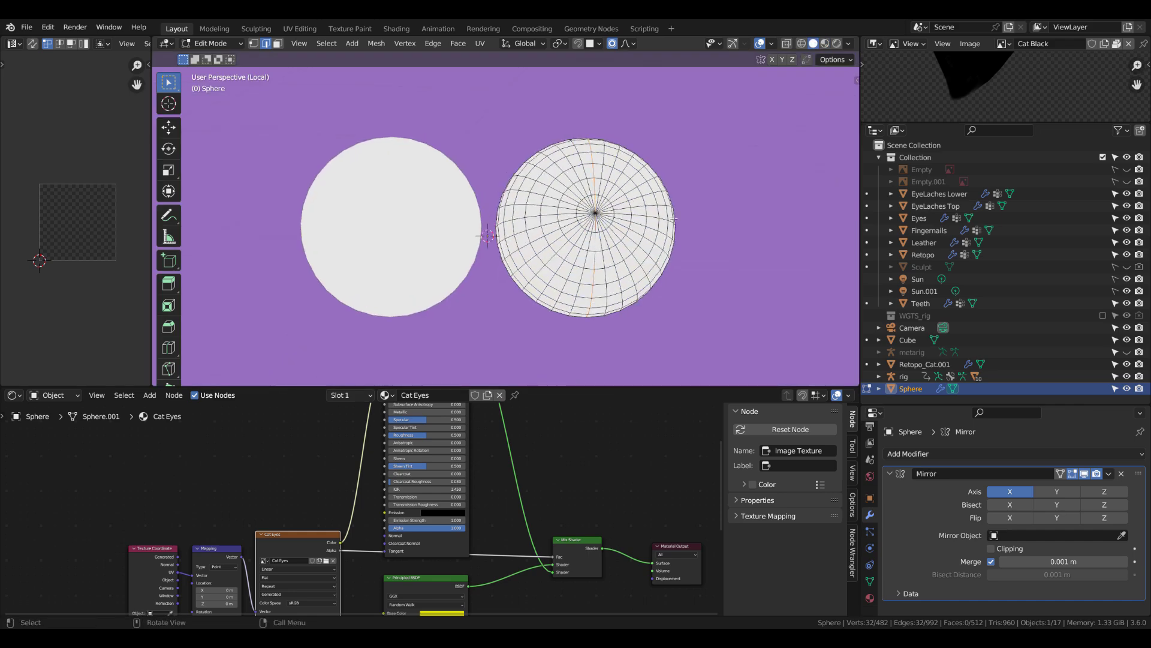
pyautogui.keyDown('alt'); pyautogui.click(642, 210); pyautogui.keyUp('alt')
pyautogui.rightClick(608, 189)
pyautogui.click(588, 438)
# Step: Select all and UV-unwrap the eye spheres, returning to Object Mode and the full cat view
pyautogui.press('a')
pyautogui.press('u')
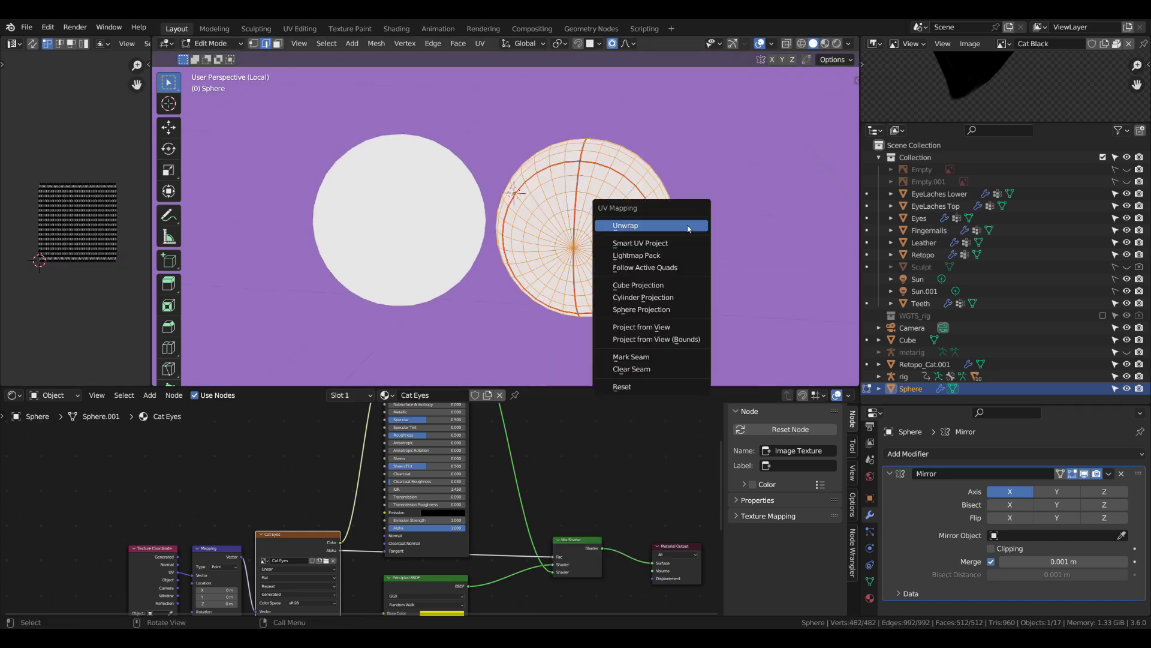
pyautogui.click(605, 223)
pyautogui.scroll(3, 74, 294)
pyautogui.press('Tab')
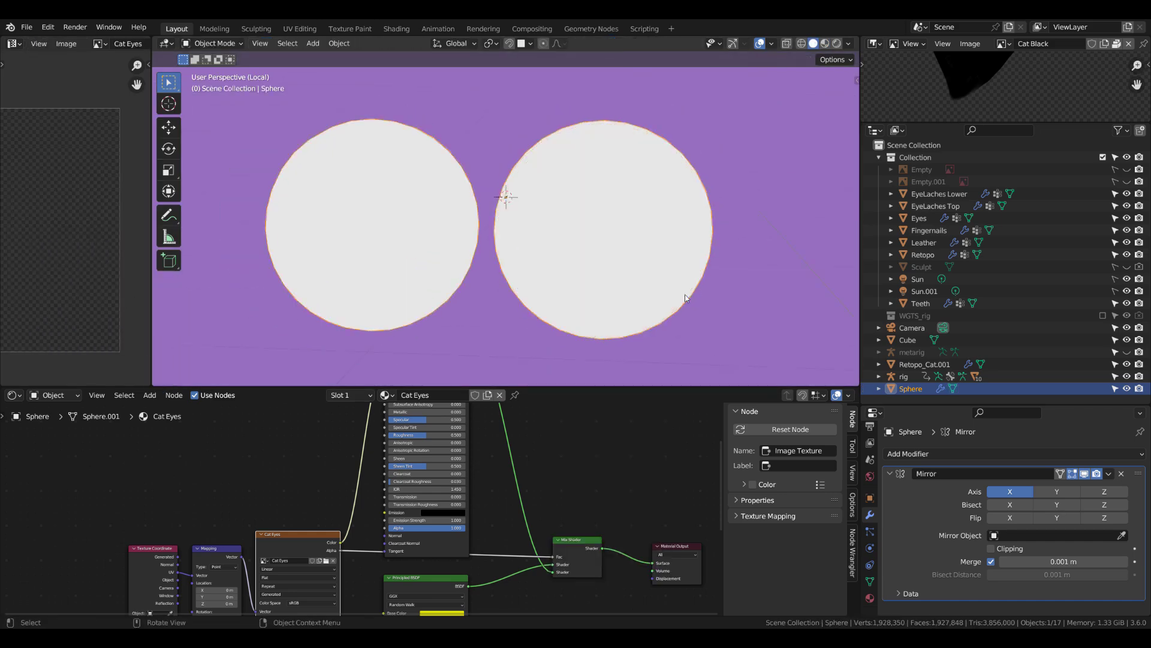
pyautogui.press('KP_Divide')
# Step: Switch to Material Preview shading and Texture Paint mode with the Line stroke method
pyautogui.click(848, 43)
pyautogui.click(838, 101)
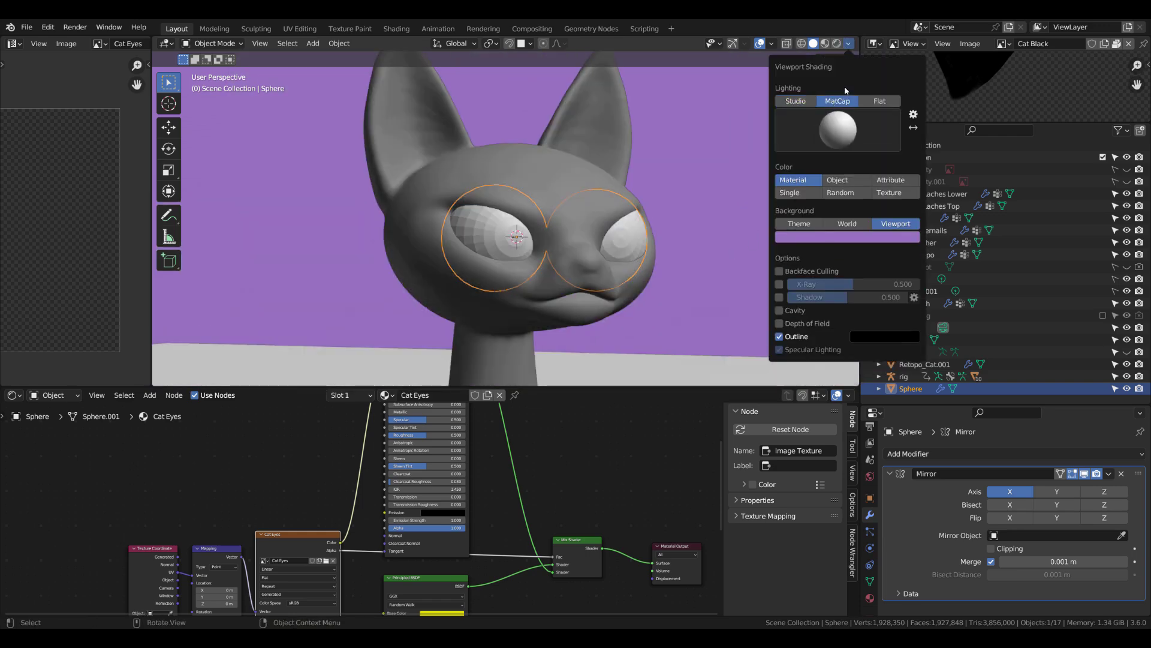
pyautogui.click(825, 43)
pyautogui.press('KP_1')
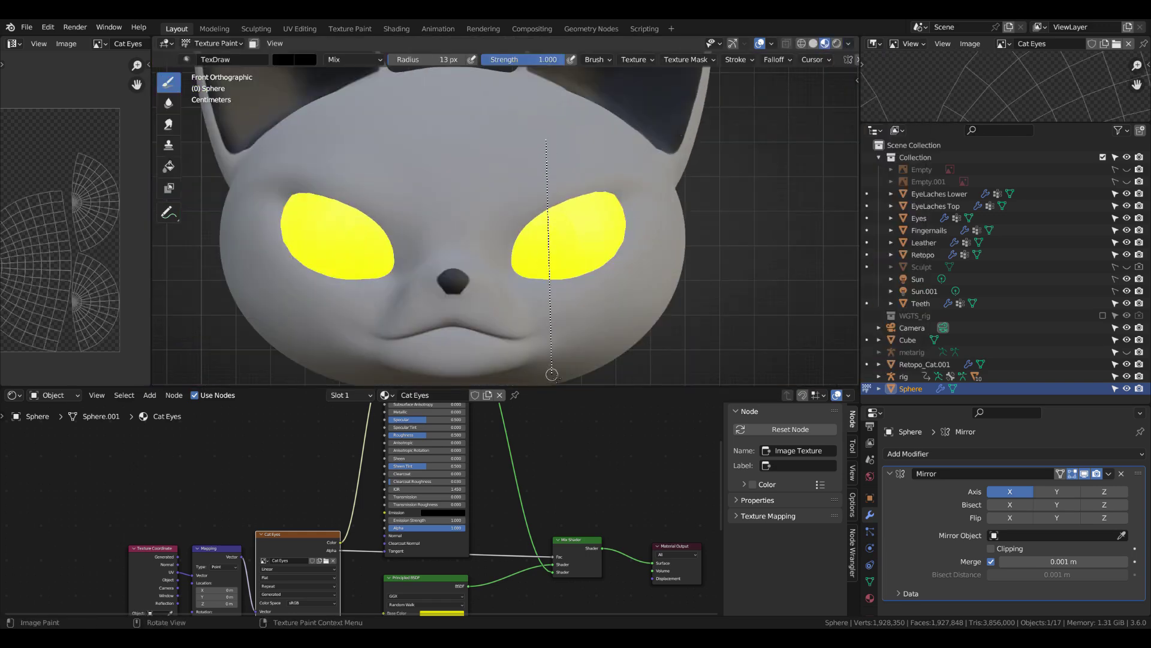
pyautogui.scroll(3, 491, 207)
pyautogui.click(737, 59)
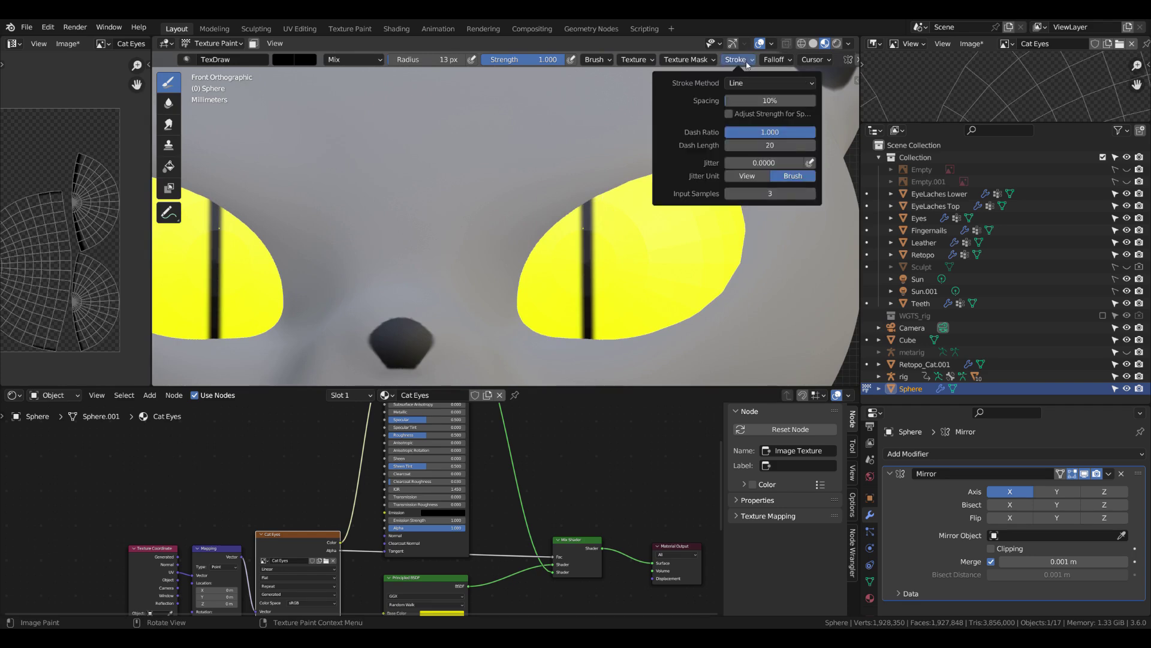
# Step: Paint a black vertical slit pupil across both eyes, inspect it, and return to Object Mode
pyautogui.moveTo(595, 198); pyautogui.dragTo(598, 407)
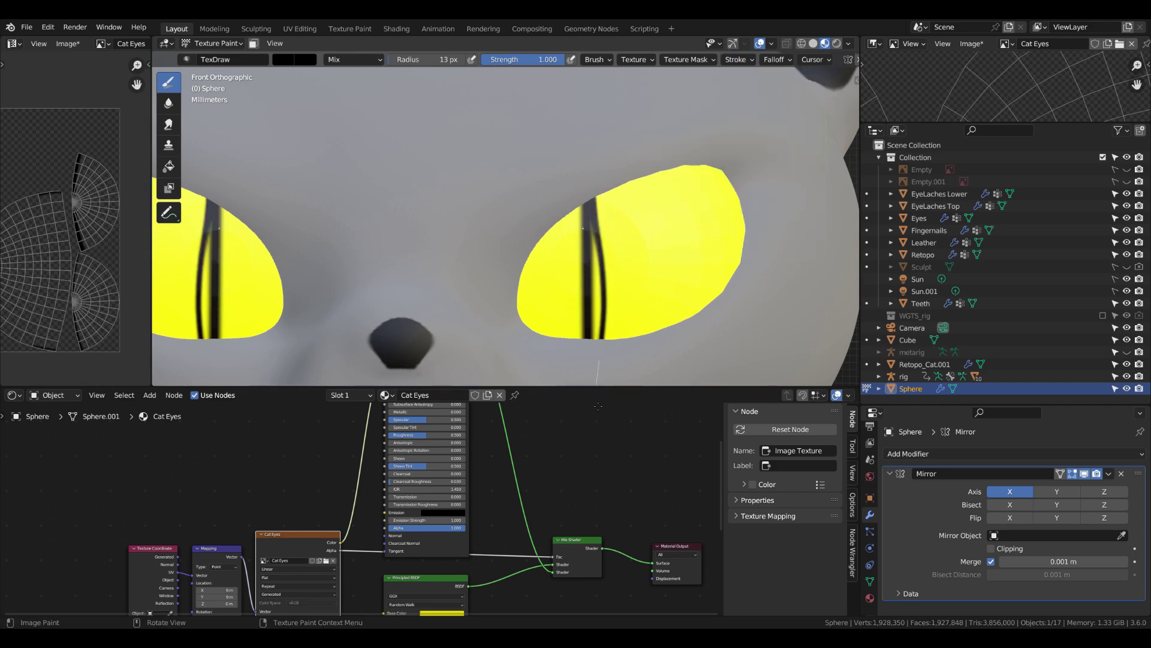
pyautogui.moveTo(597, 174); pyautogui.dragTo(512, 274, button='middle')
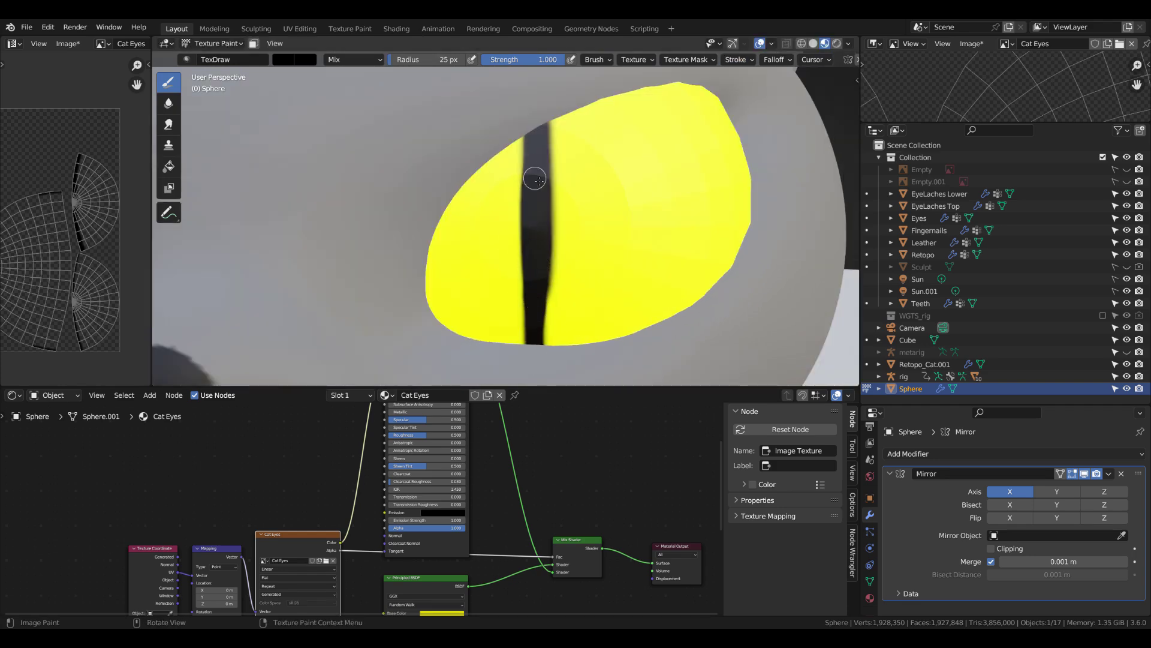
pyautogui.scroll(-8, 535, 178)
pyautogui.scroll(5, 510, 186)
pyautogui.scroll(3, 508, 189)
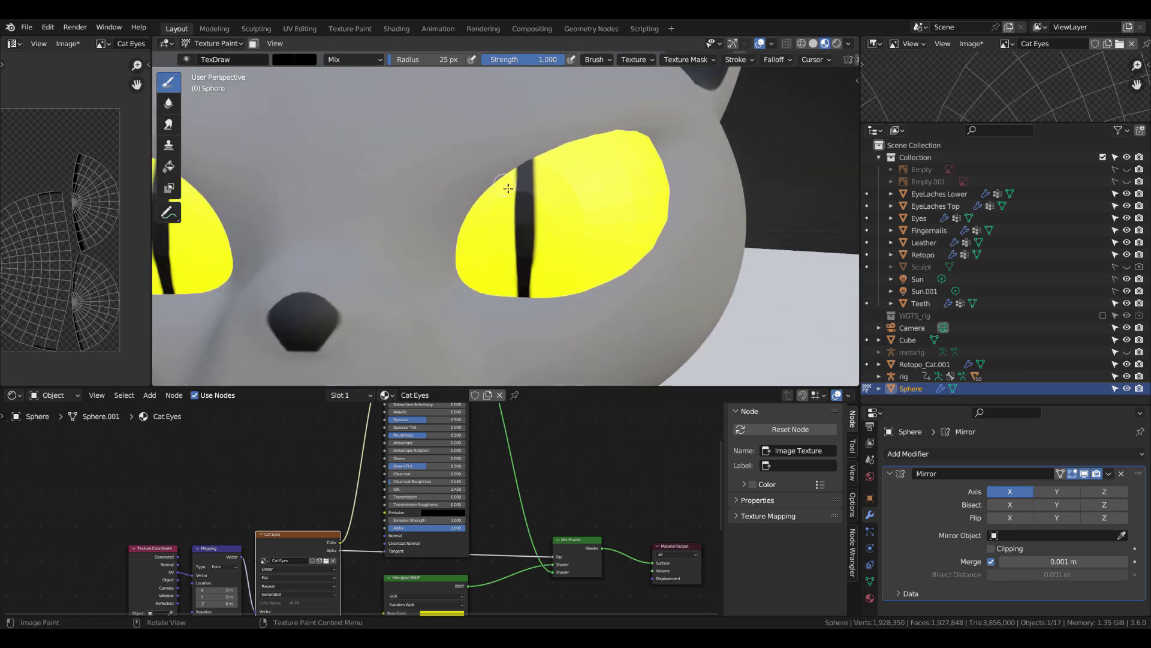
pyautogui.click(818, 45)
pyautogui.moveTo(624, 240); pyautogui.dragTo(647, 227, button='middle')
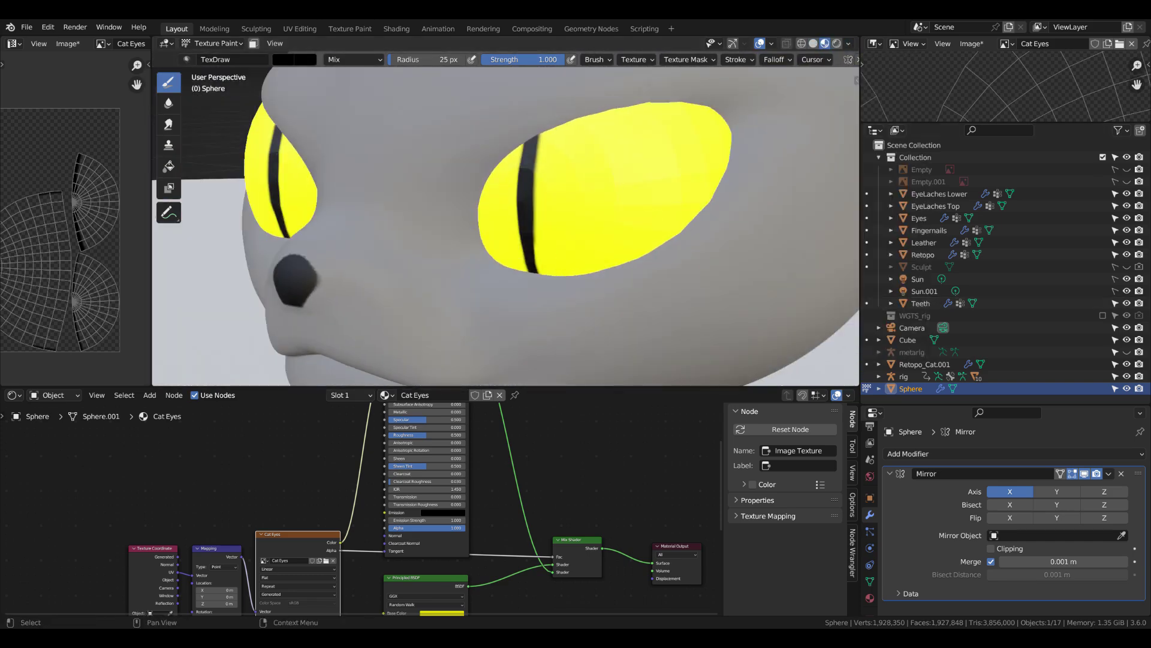
pyautogui.moveTo(516, 118)
pyautogui.mouseDown(button='middle')
pyautogui.moveTo(521, 210)
pyautogui.moveTo(524, 160)
pyautogui.mouseUp(button='middle')
pyautogui.scroll(-10, 520, 312)
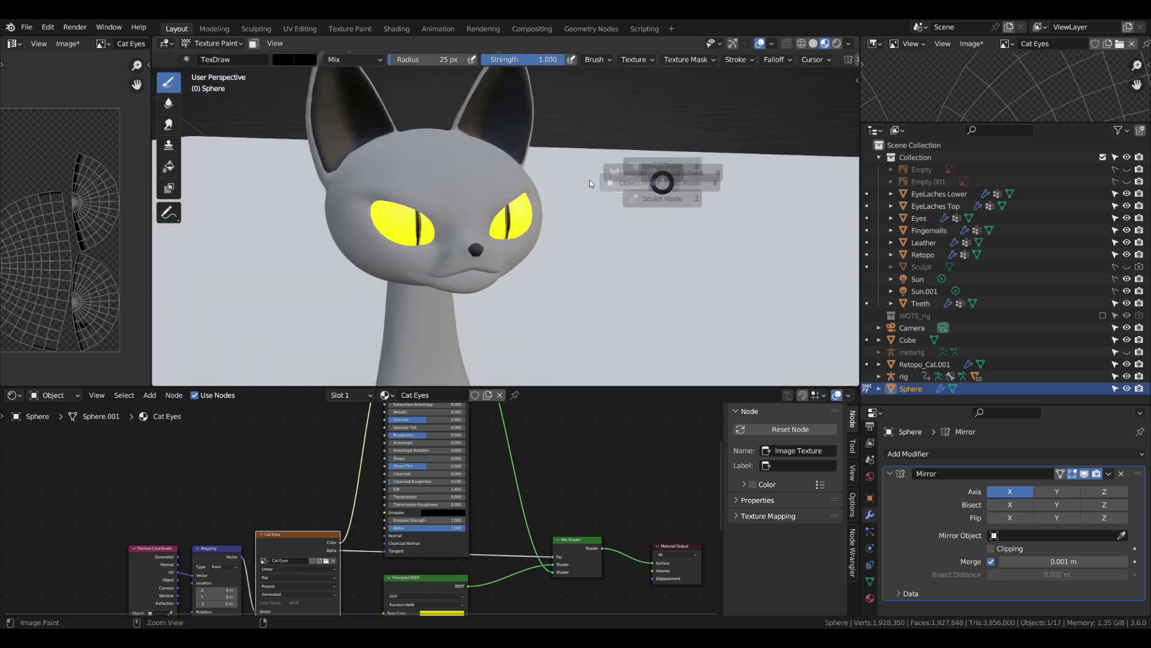
pyautogui.hotkey('ctrl', 'Tab')
# Step: Switch the viewport to Rendered shading and view the cat from a three-quarter angle
pyautogui.click(822, 44)
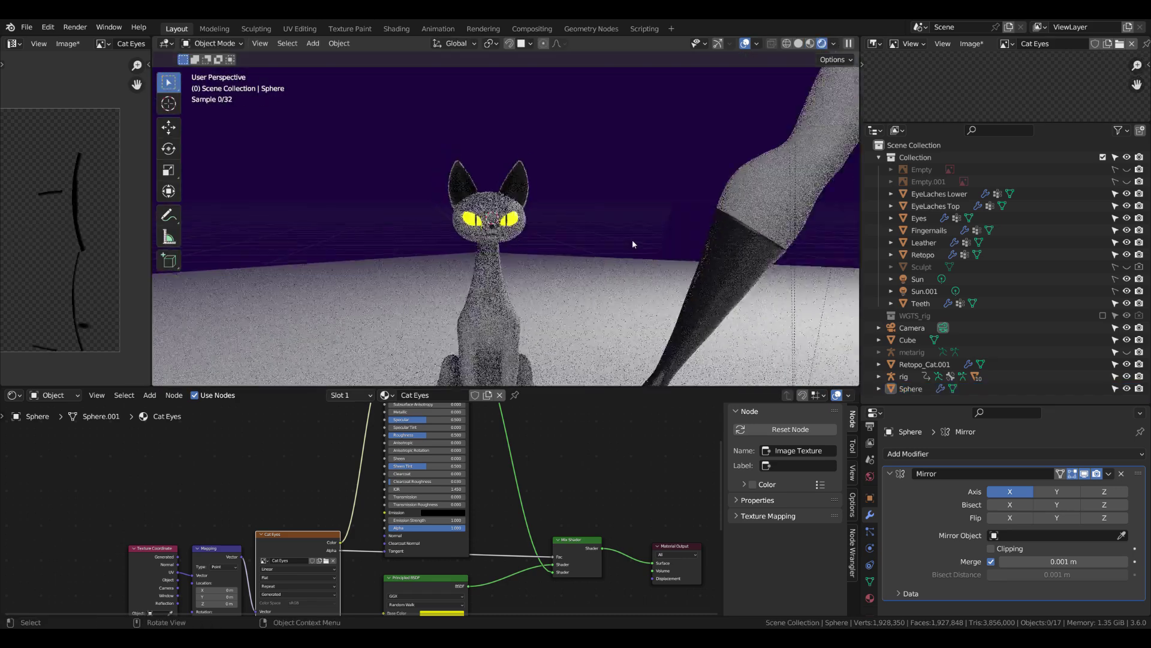
pyautogui.scroll(3, 542, 247)
pyautogui.scroll(3, 542, 247)
pyautogui.moveTo(542, 247)
pyautogui.mouseDown(button='middle')
pyautogui.moveTo(640, 315)
pyautogui.moveTo(618, 282)
pyautogui.moveTo(528, 294)
pyautogui.mouseUp(button='middle')
pyautogui.scroll(3, 640, 312)
pyautogui.scroll(-4, 640, 311)
# Step: Orbit out to see the cat beside the figure, then down to a low view of its legs
pyautogui.scroll(-2, 529, 294)
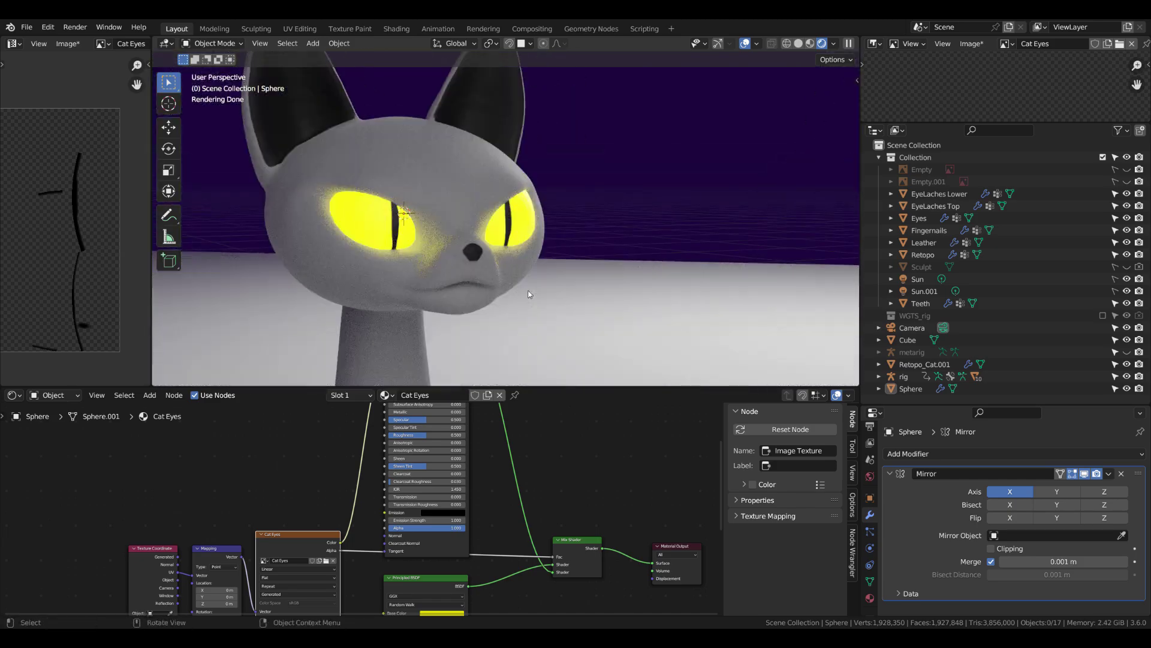
pyautogui.scroll(-2, 599, 258)
pyautogui.scroll(-3, 656, 227)
pyautogui.moveTo(656, 227); pyautogui.dragTo(736, 156, button='middle')
pyautogui.scroll(-3, 735, 156)
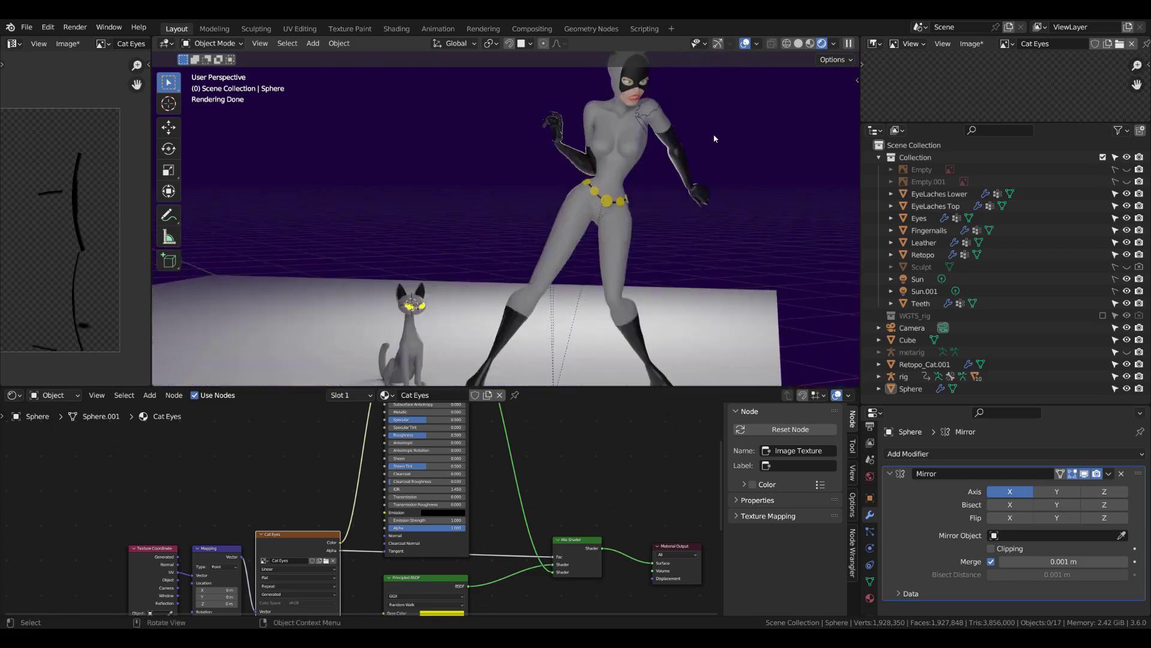
pyautogui.scroll(-3, 599, 210)
pyautogui.scroll(5, 444, 268)
pyautogui.moveTo(444, 267); pyautogui.dragTo(475, 369, button='middle')
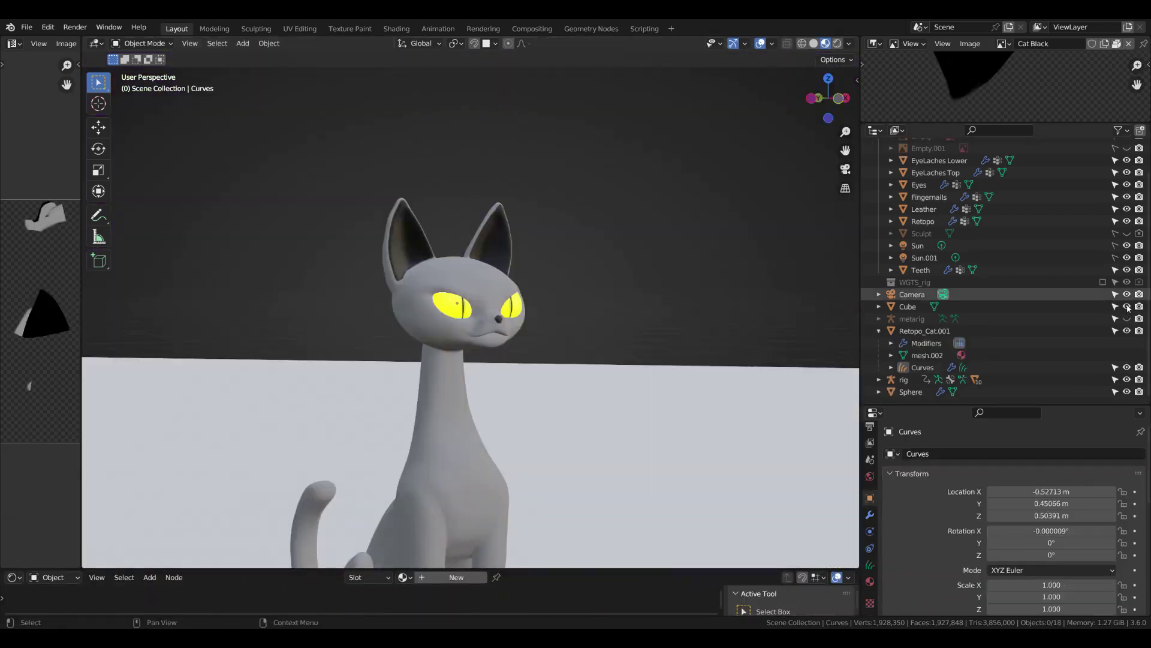
pyautogui.scroll(2, 480, 270)
pyautogui.click(483, 270)
pyautogui.hotkey('ctrl', 'Tab')
pyautogui.click(476, 340)
pyautogui.scroll(3, 505, 341)
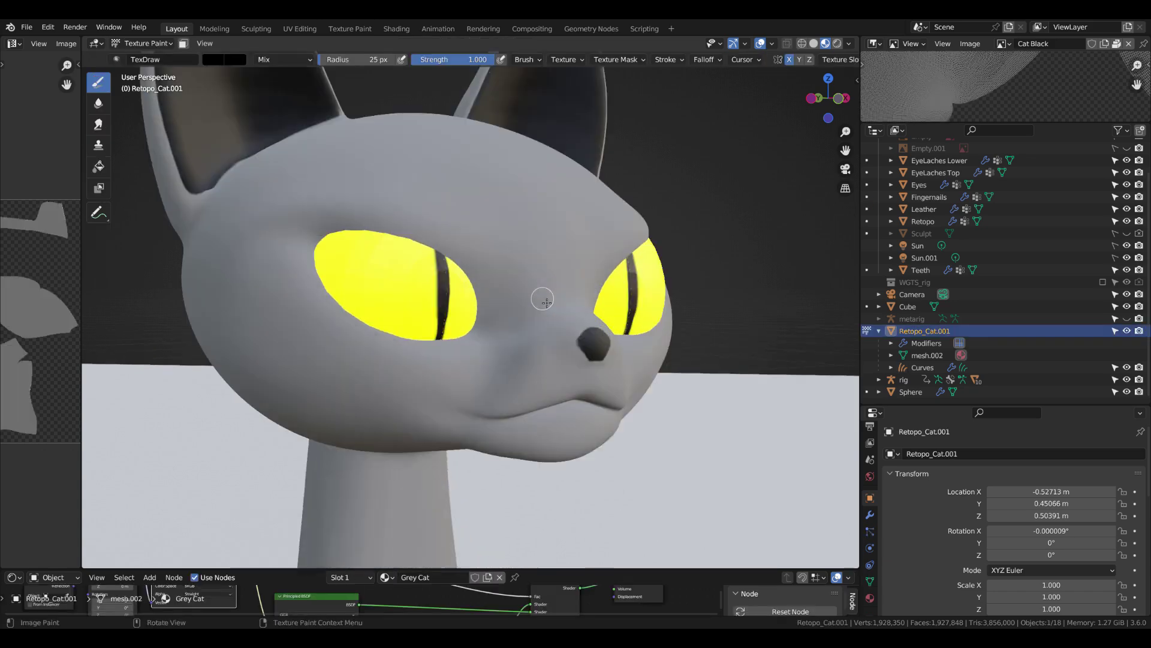
pyautogui.scroll(2, 506, 342)
pyautogui.keyDown('shift'); pyautogui.moveTo(683, 270); pyautogui.dragTo(617, 314, button='middle'); pyautogui.keyUp('shift')
pyautogui.scroll(1, 566, 339)
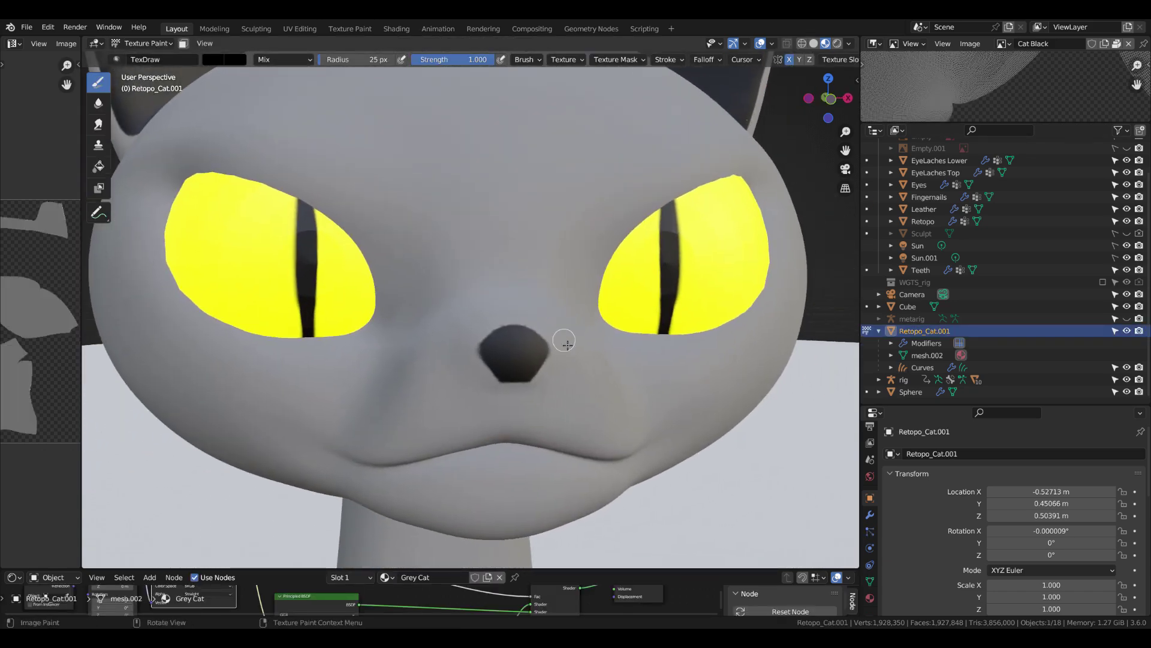
pyautogui.scroll(1, 547, 360)
pyautogui.scroll(2, 459, 382)
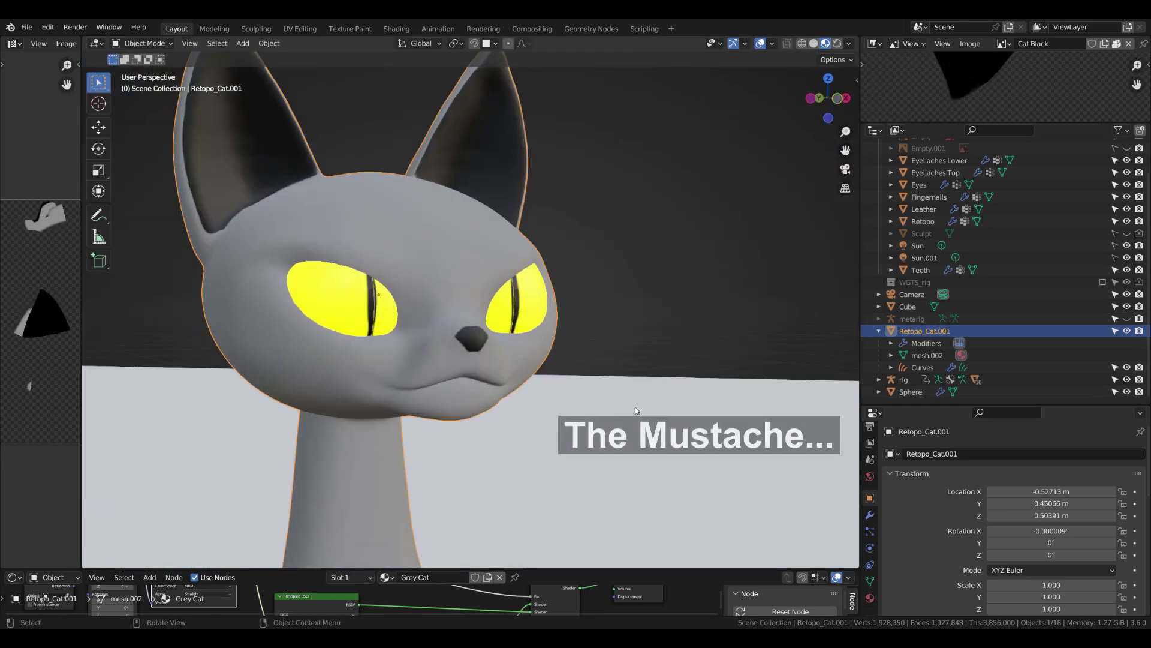
# Step: Add an Empty Hair curves object and enable X-axis mirroring in hair Sculpt Mode
pyautogui.hotkey('shift', 'a')
pyautogui.click(608, 383)
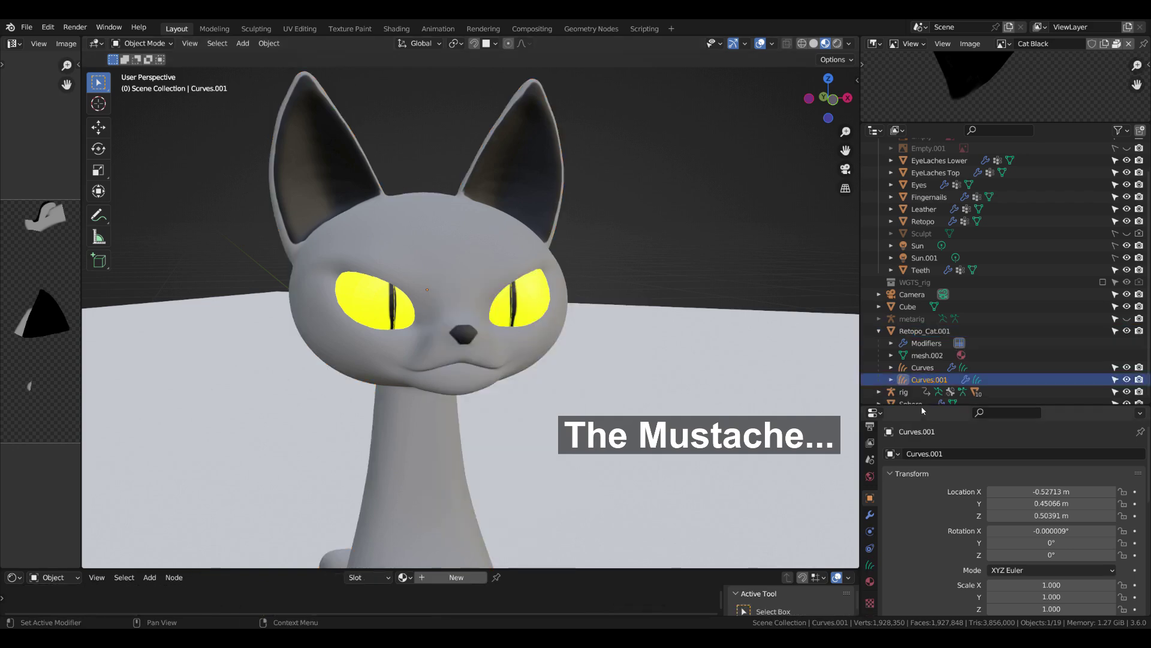
pyautogui.hotkey('ctrl', 'Tab')
pyautogui.click(489, 369)
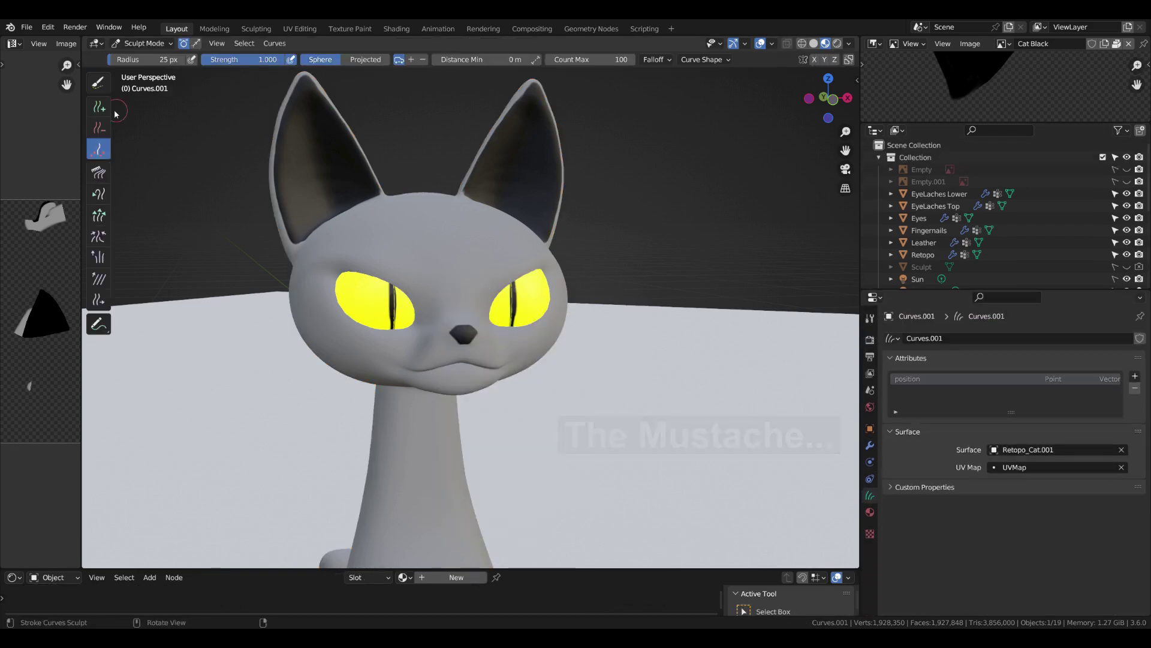
pyautogui.click(814, 60)
pyautogui.scroll(2, 526, 346)
pyautogui.scroll(3, 462, 334)
pyautogui.scroll(2, 586, 368)
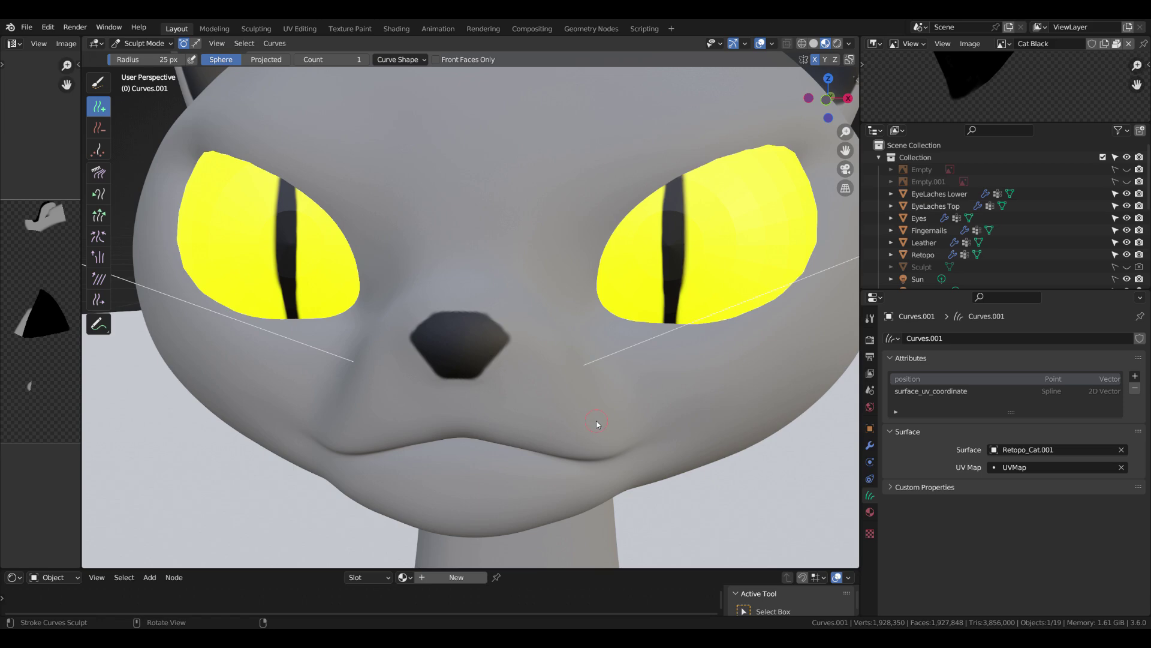
pyautogui.scroll(-7, 597, 424)
pyautogui.hotkey('ctrl', 'Tab')
# Step: Drag the Set Hair Curve Profile asset from the Hair catalog onto the whiskers
pyautogui.click(540, 220)
pyautogui.moveTo(82, 300); pyautogui.dragTo(249, 300)
pyautogui.click(14, 43)
pyautogui.click(393, 106)
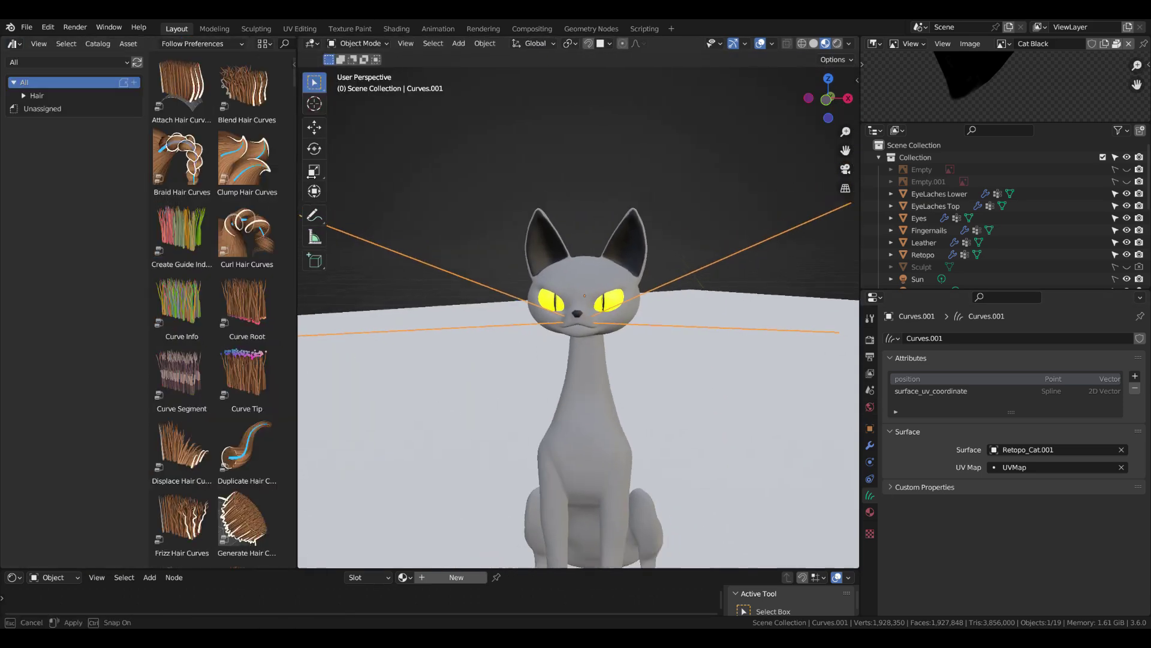
pyautogui.moveTo(297, 240); pyautogui.dragTo(335, 240)
pyautogui.scroll(-3, 283, 192)
pyautogui.click(37, 96)
pyautogui.click(317, 43)
pyautogui.write('pr')
pyautogui.moveTo(182, 87); pyautogui.dragTo(491, 292)
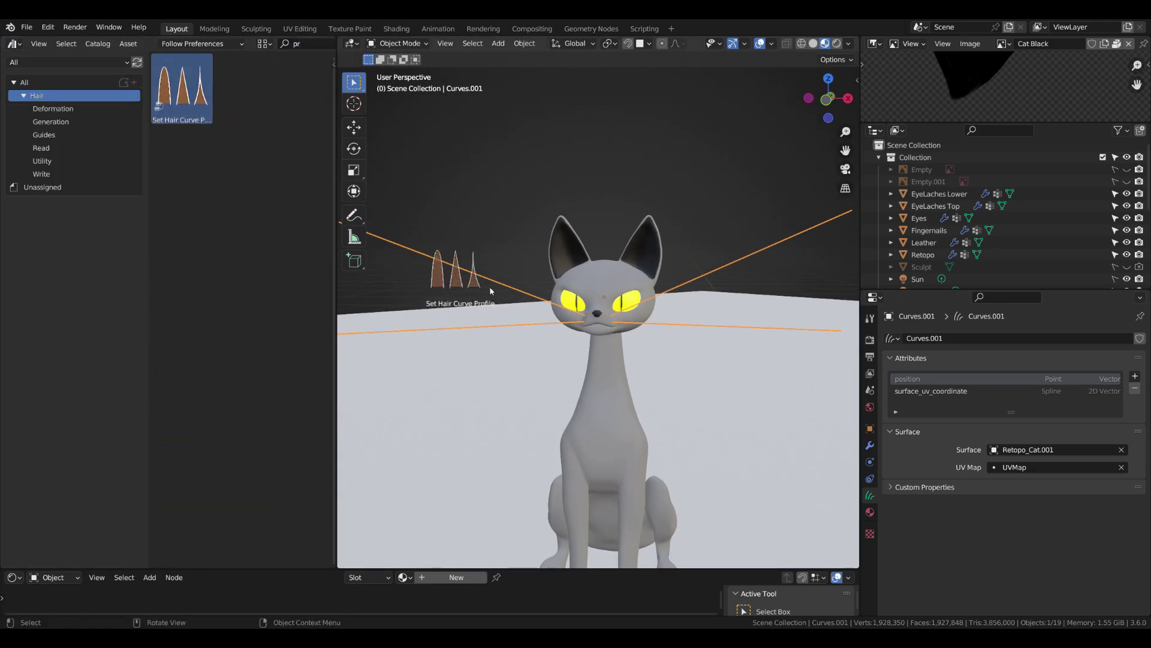
# Step: Set the whiskers' Curves render shape to 3D Curves
pyautogui.click(870, 445)
pyautogui.click(870, 356)
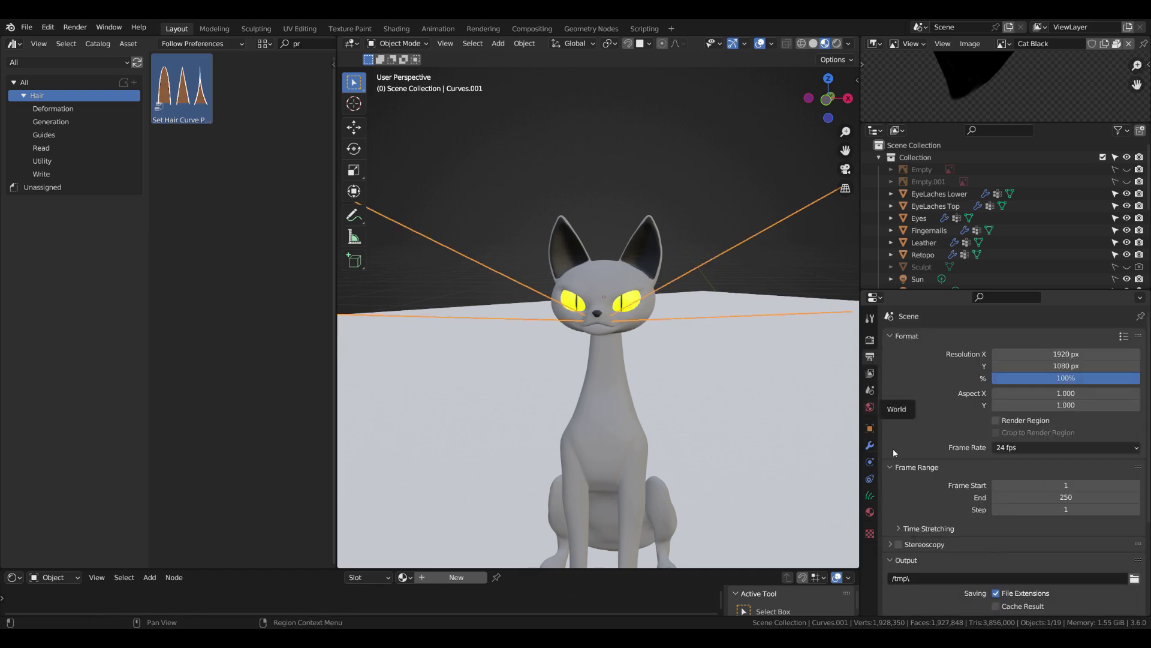
pyautogui.click(906, 444)
pyautogui.click(1066, 462)
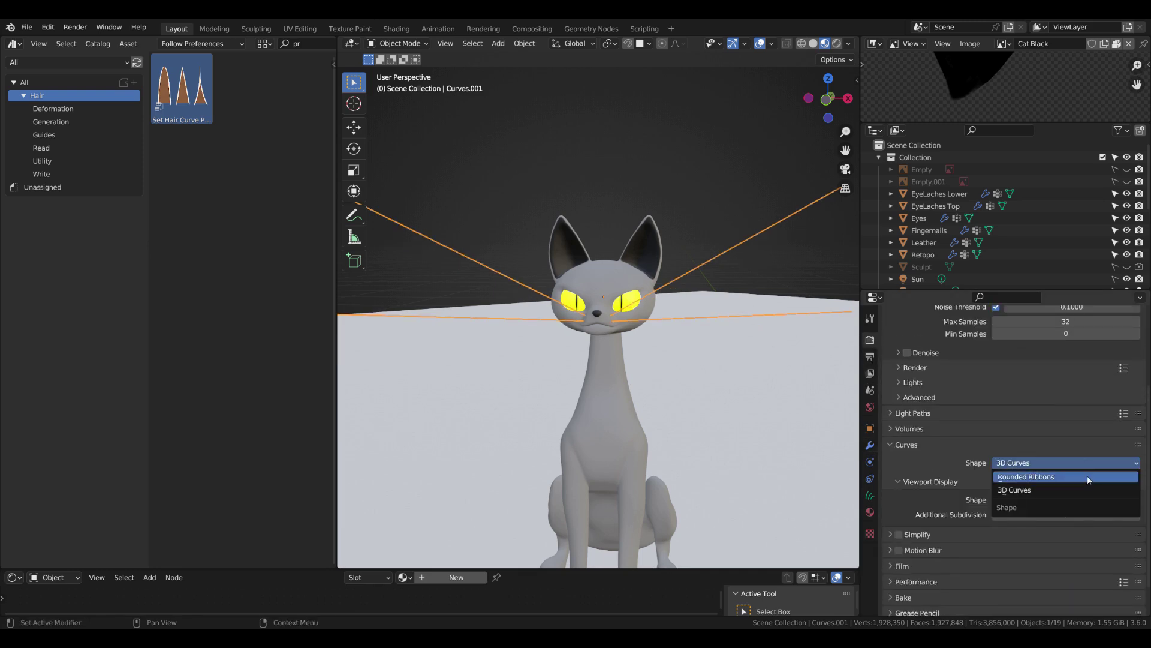
pyautogui.click(1102, 504)
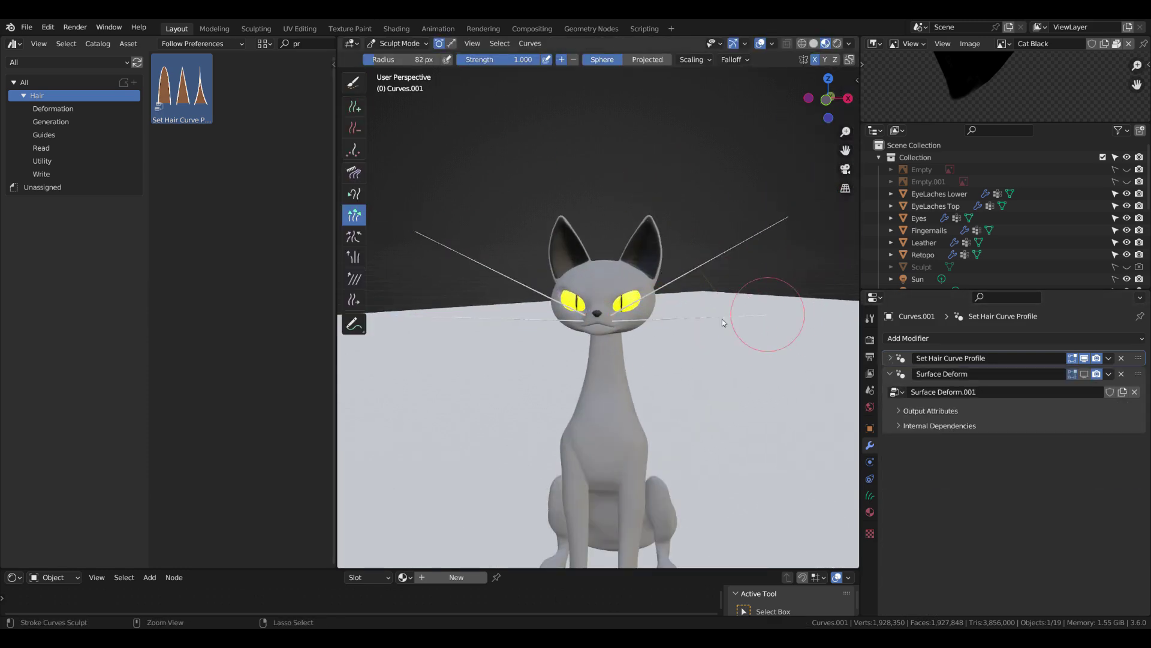
# Step: Set the whisker profile radius to 0.0005 m and reset the profile shape to default
pyautogui.keyDown('ctrl'); pyautogui.moveTo(719, 314); pyautogui.dragTo(702, 361, button='middle'); pyautogui.keyUp('ctrl')
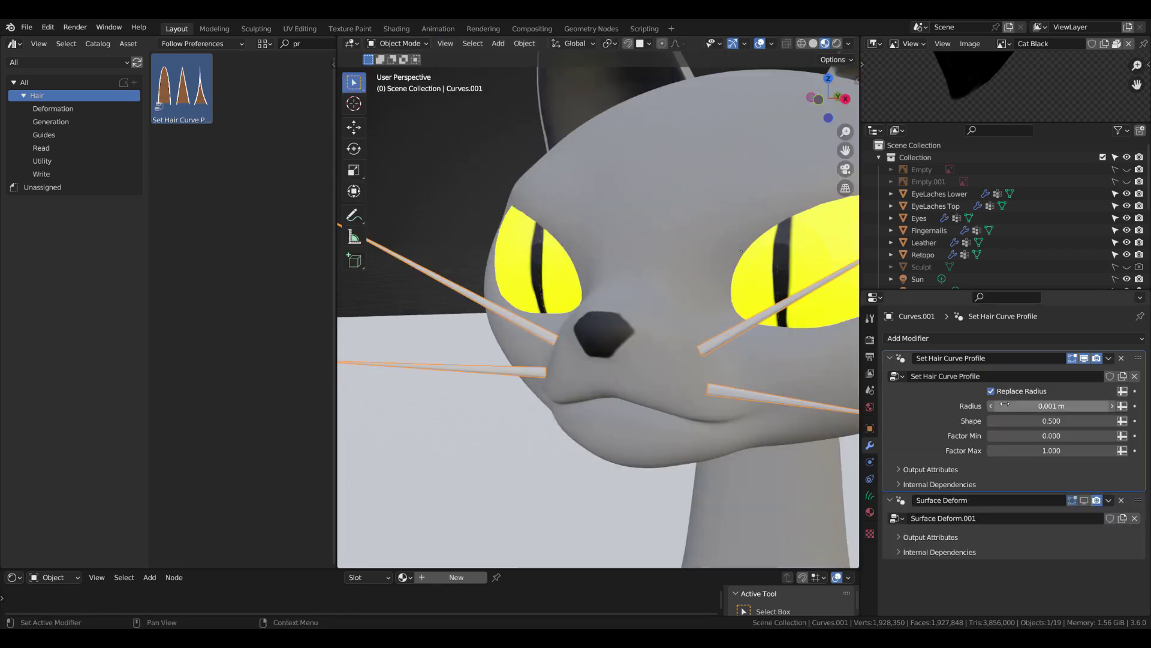
pyautogui.click(1061, 409)
pyautogui.write('05')
pyautogui.press('Return')
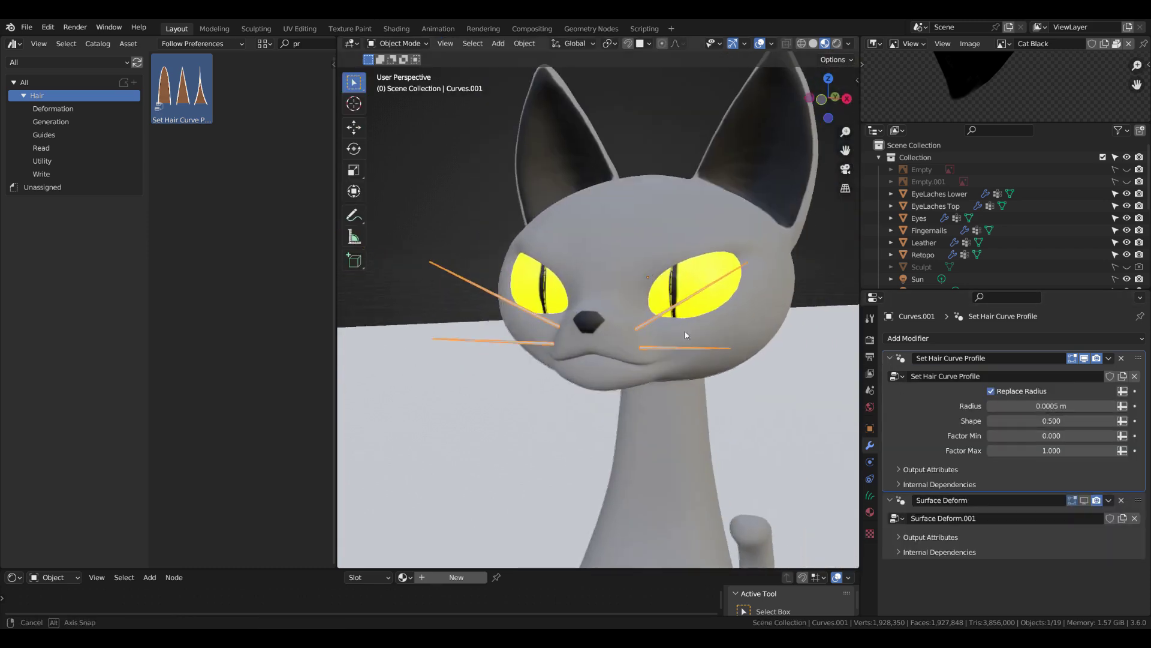
pyautogui.scroll(-3, 685, 331)
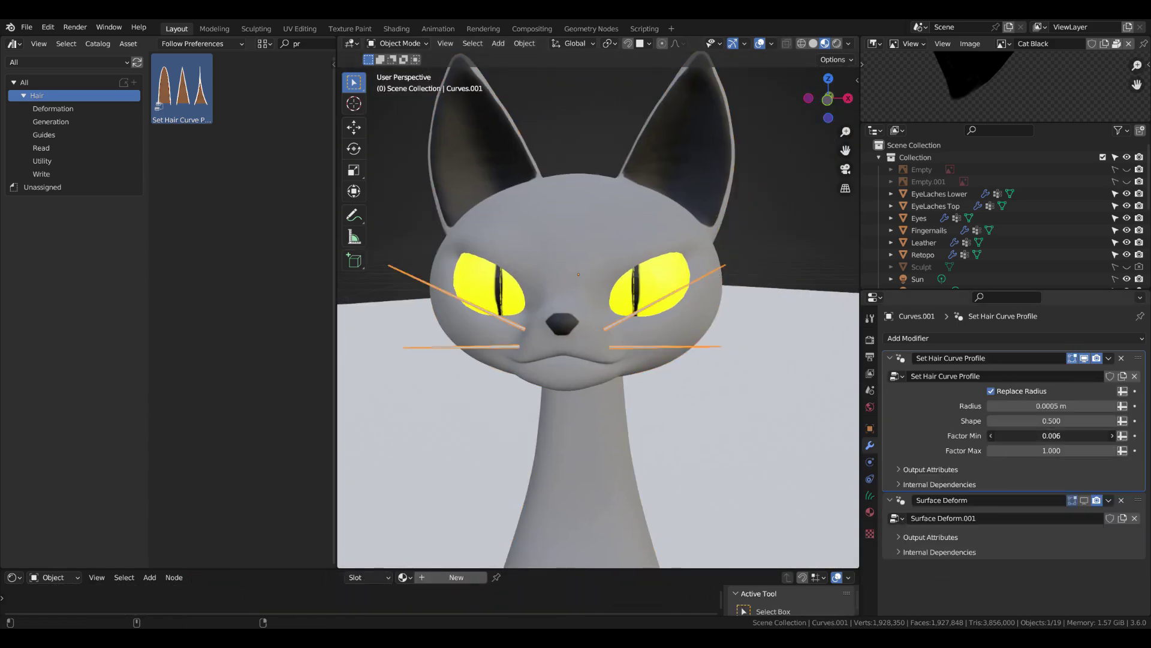
pyautogui.scroll(5, 709, 275)
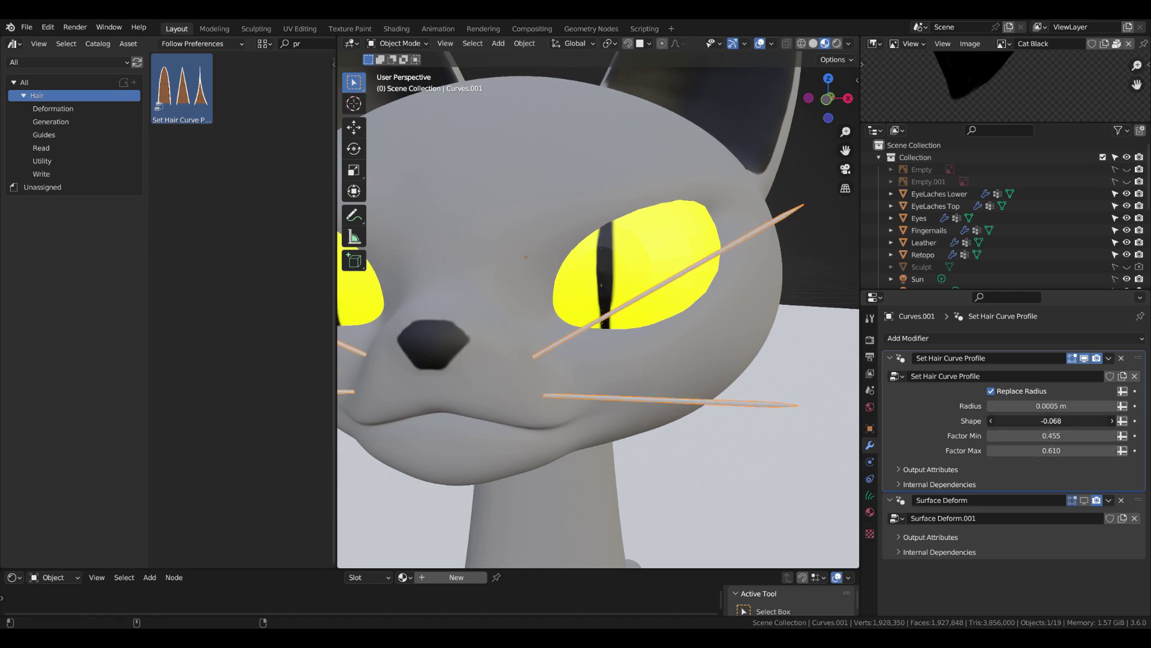
pyautogui.press('BackSpace')
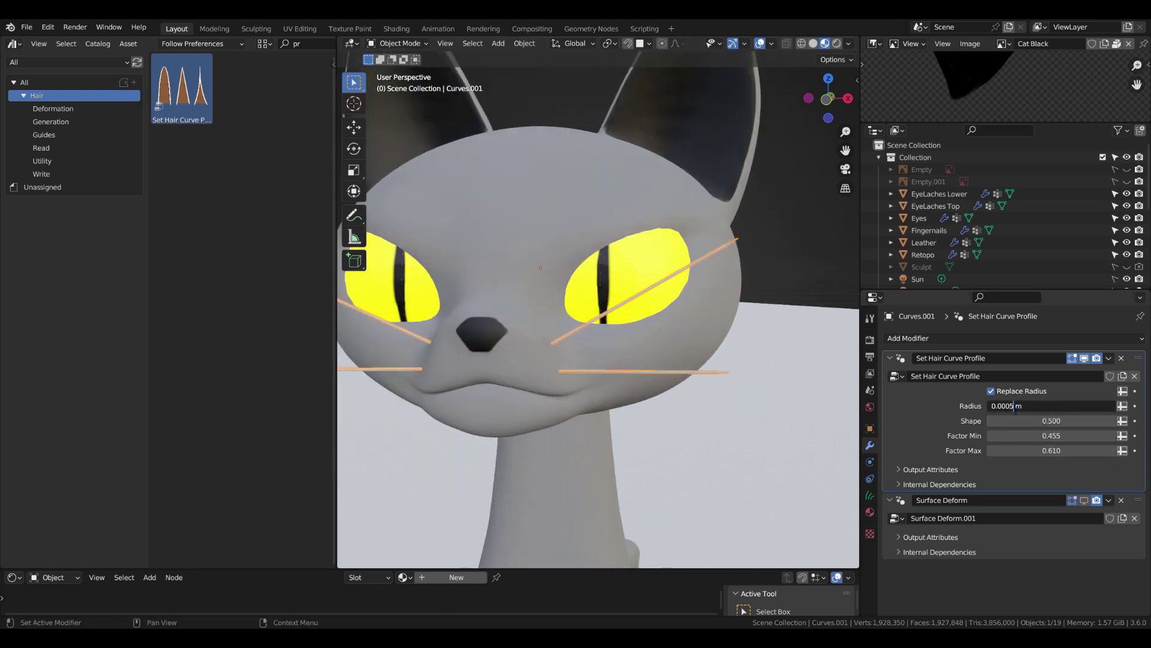
pyautogui.scroll(-3, 780, 265)
# Step: Switch the whiskers through Edit Mode into curve Sculpt Mode, orbiting to face the cat
pyautogui.press('Tab')
pyautogui.moveTo(688, 359); pyautogui.dragTo(612, 382, button='middle')
pyautogui.scroll(3, 613, 383)
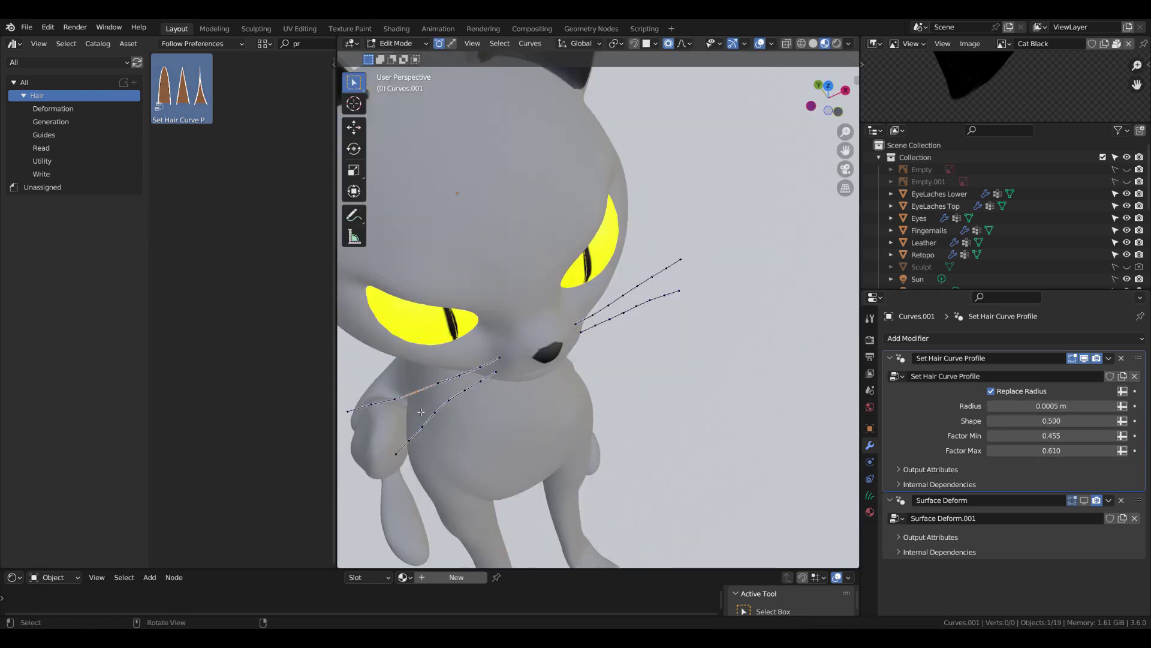
pyautogui.hotkey('ctrl', 'Tab')
pyautogui.moveTo(421, 412); pyautogui.dragTo(387, 304, button='middle')
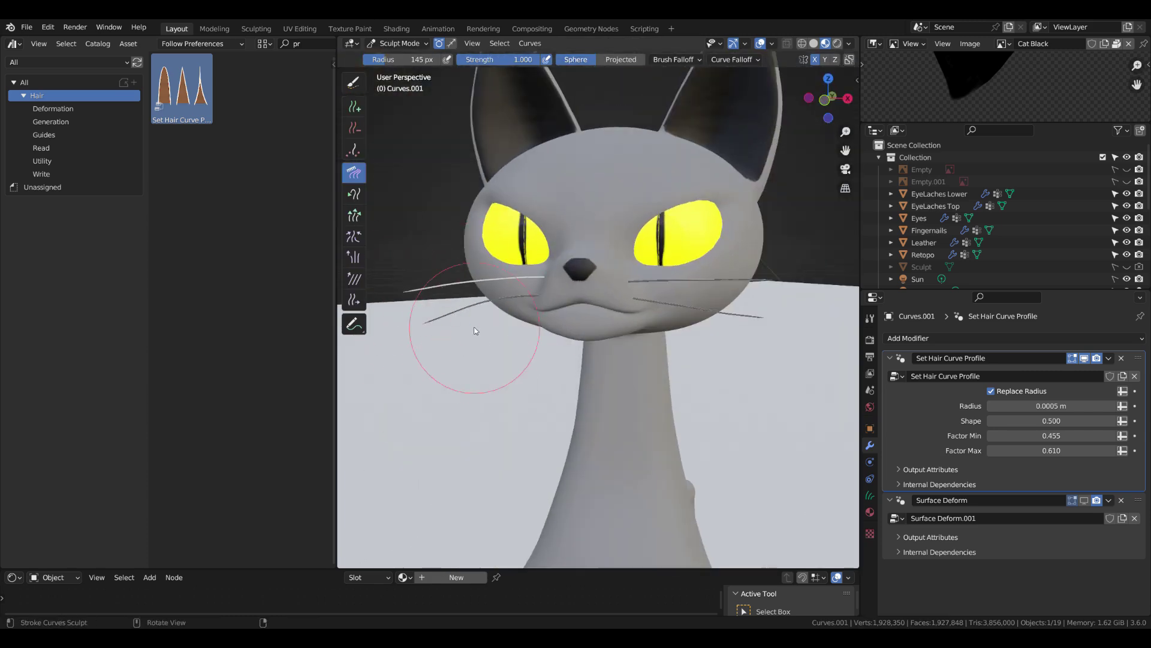
pyautogui.moveTo(475, 330)
pyautogui.mouseDown(button='middle')
pyautogui.moveTo(505, 316)
pyautogui.moveTo(713, 354)
pyautogui.moveTo(390, 312)
pyautogui.moveTo(373, 299)
pyautogui.mouseUp(button='middle')
pyautogui.press('Tab')
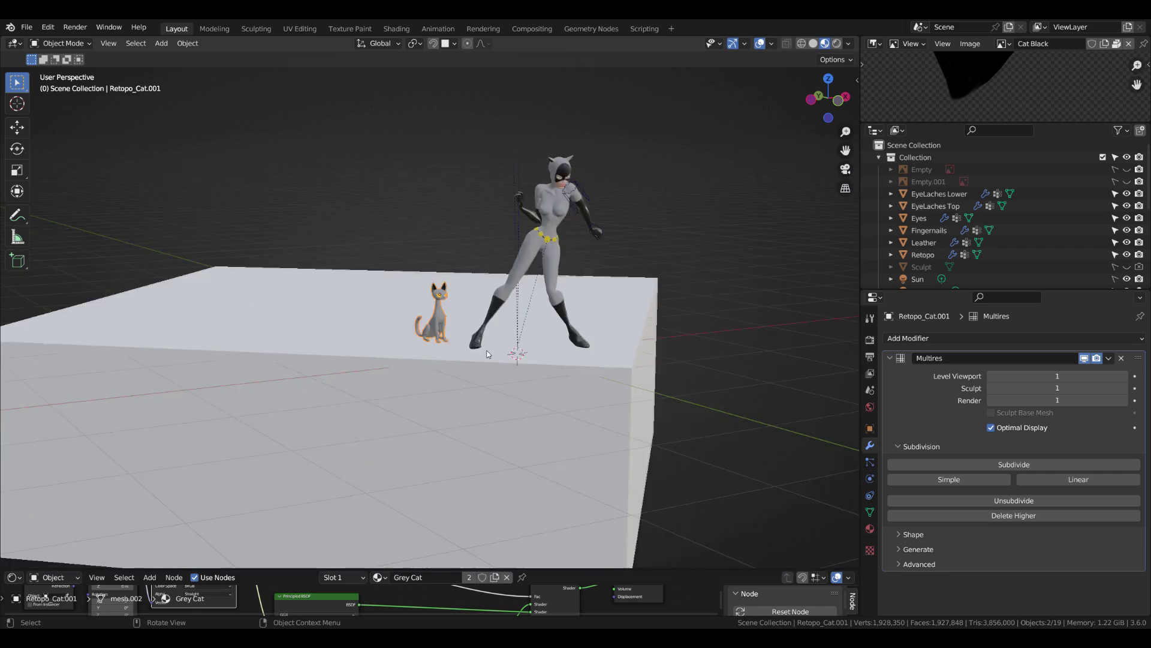
pyautogui.scroll(-5, 488, 354)
pyautogui.moveTo(231, 390); pyautogui.dragTo(268, 397, button='middle')
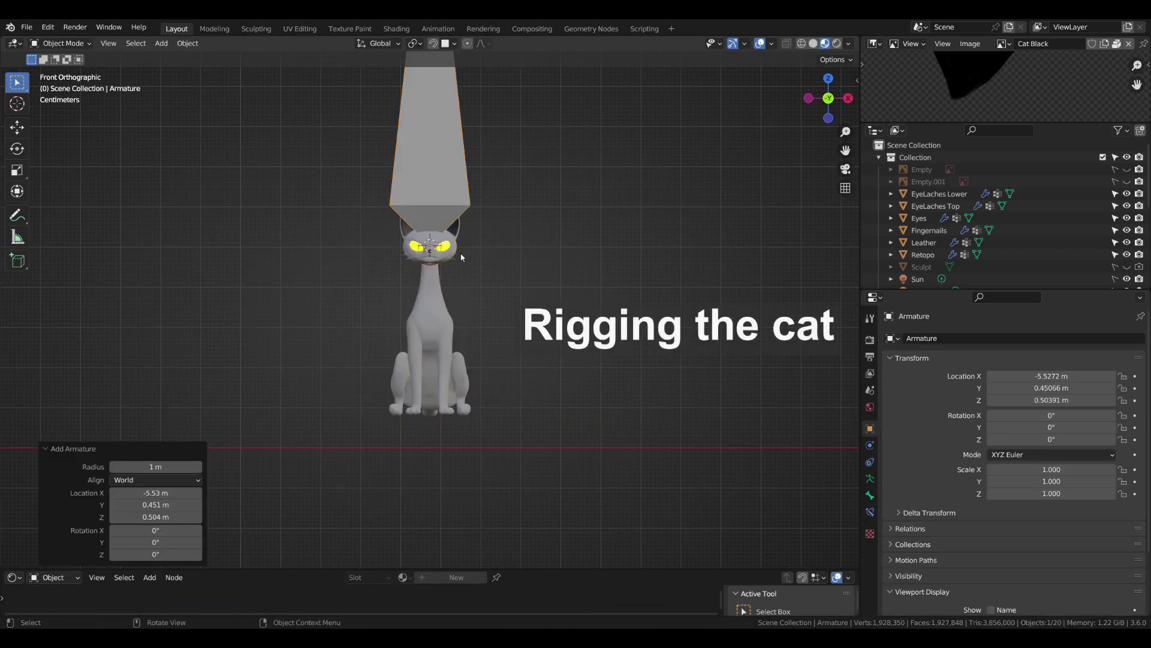
# Step: Rename the first bone 'ZM' and extrude a second bone from it
pyautogui.scroll(3, 646, 346)
pyautogui.click(869, 495)
pyautogui.click(971, 338)
pyautogui.write('ZM')
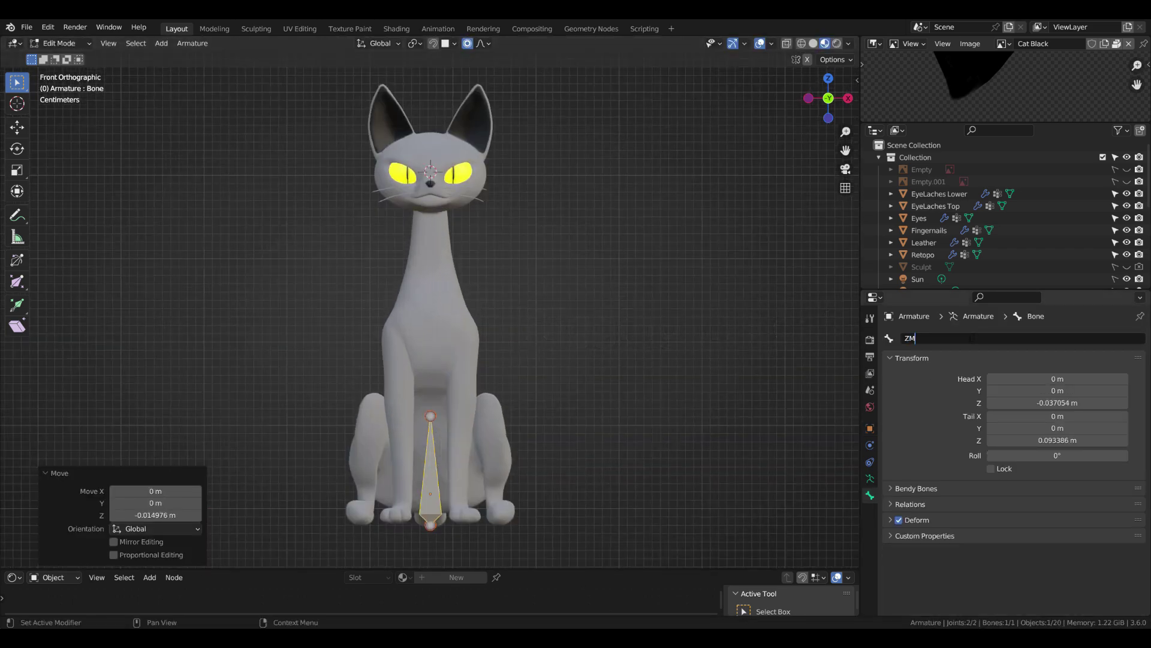
pyautogui.moveTo(563, 233)
pyautogui.mouseDown(button='middle')
pyautogui.moveTo(482, 411)
pyautogui.moveTo(420, 423)
pyautogui.mouseUp(button='middle')
pyautogui.press('e')
pyautogui.click(503, 411)
# Step: Enable In Front on the armature so the bones show through the cat body
pyautogui.click(869, 427)
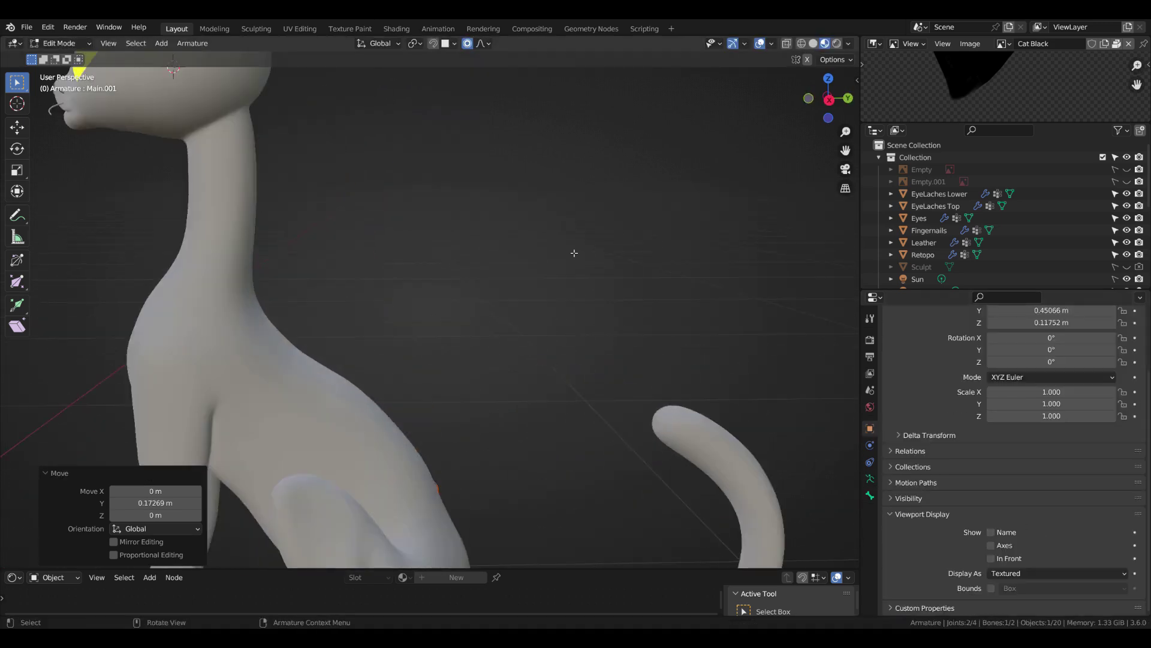
pyautogui.click(991, 558)
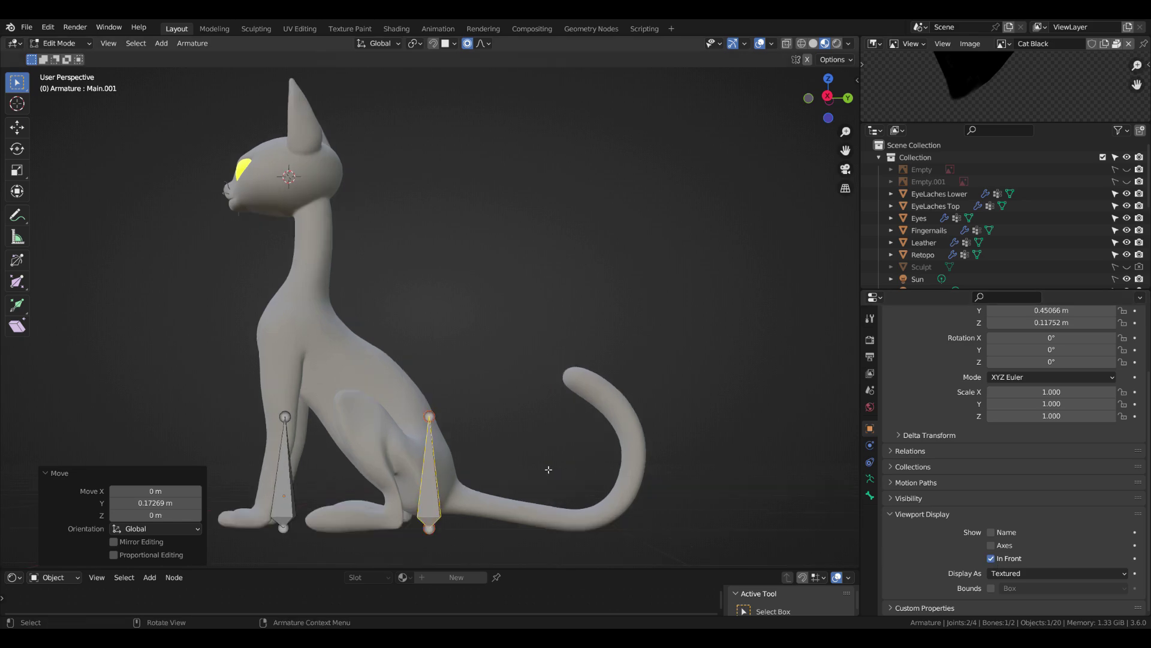
pyautogui.press('KP_7')
pyautogui.press('KP_3')
# Step: Connect the bone to its parent and extrude another bone up the body
pyautogui.click(429, 394)
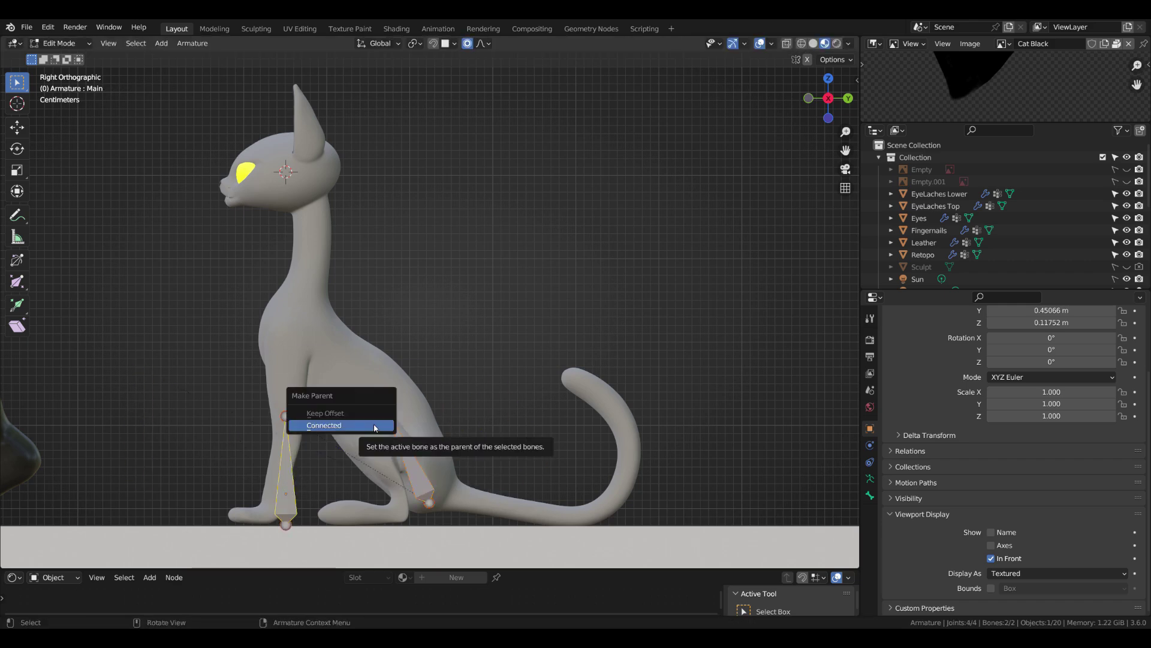
pyautogui.click(376, 427)
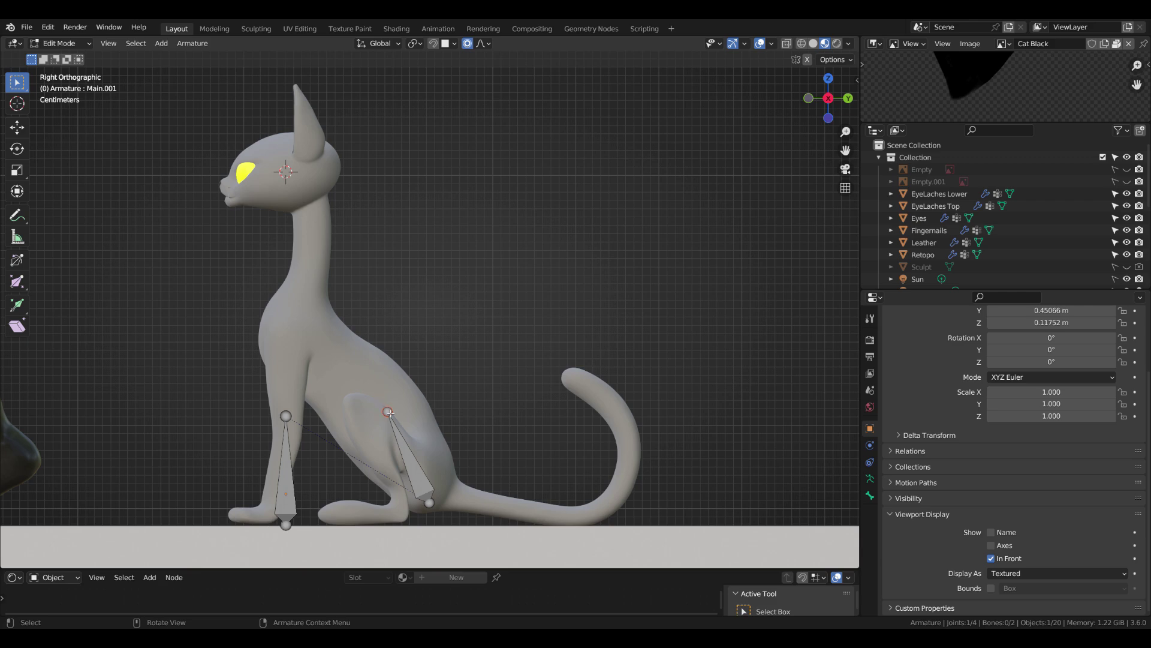
pyautogui.click(339, 354)
pyautogui.press('e')
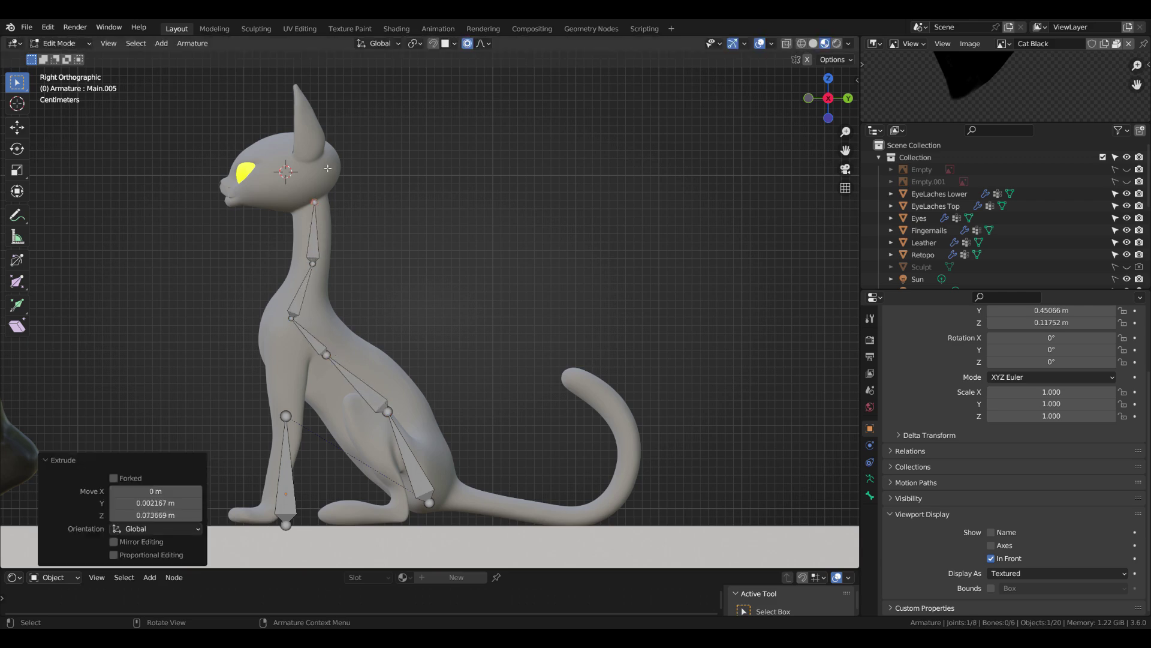
pyautogui.scroll(-3, 328, 168)
pyautogui.moveTo(327, 168); pyautogui.dragTo(472, 499, button='middle')
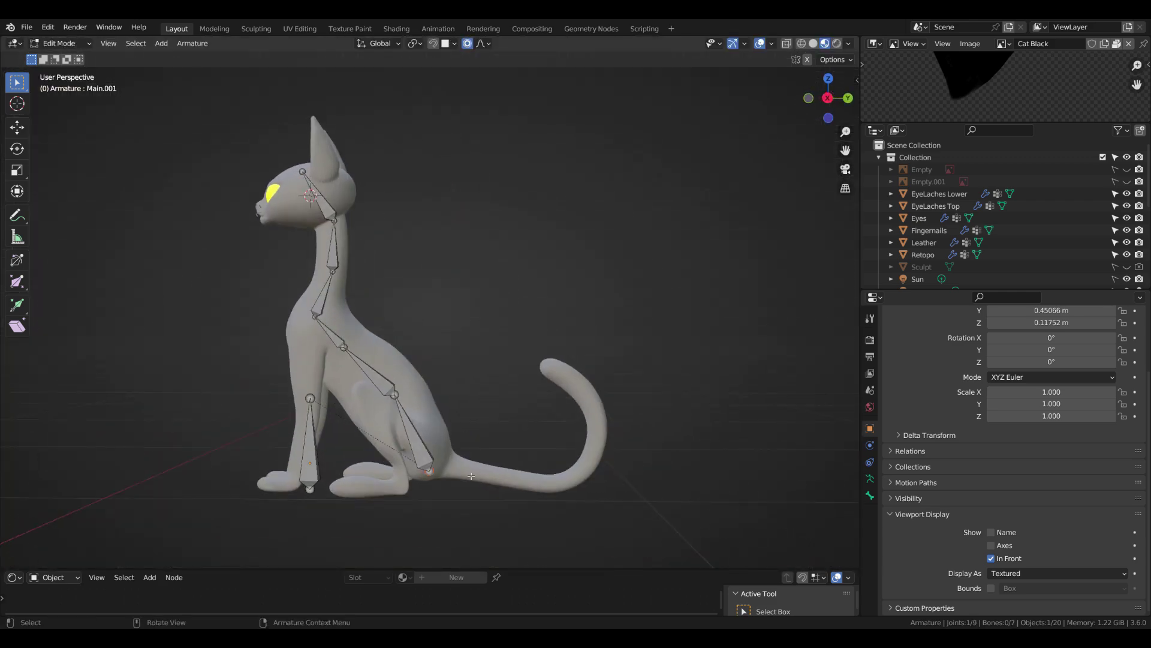
pyautogui.press('KP_7')
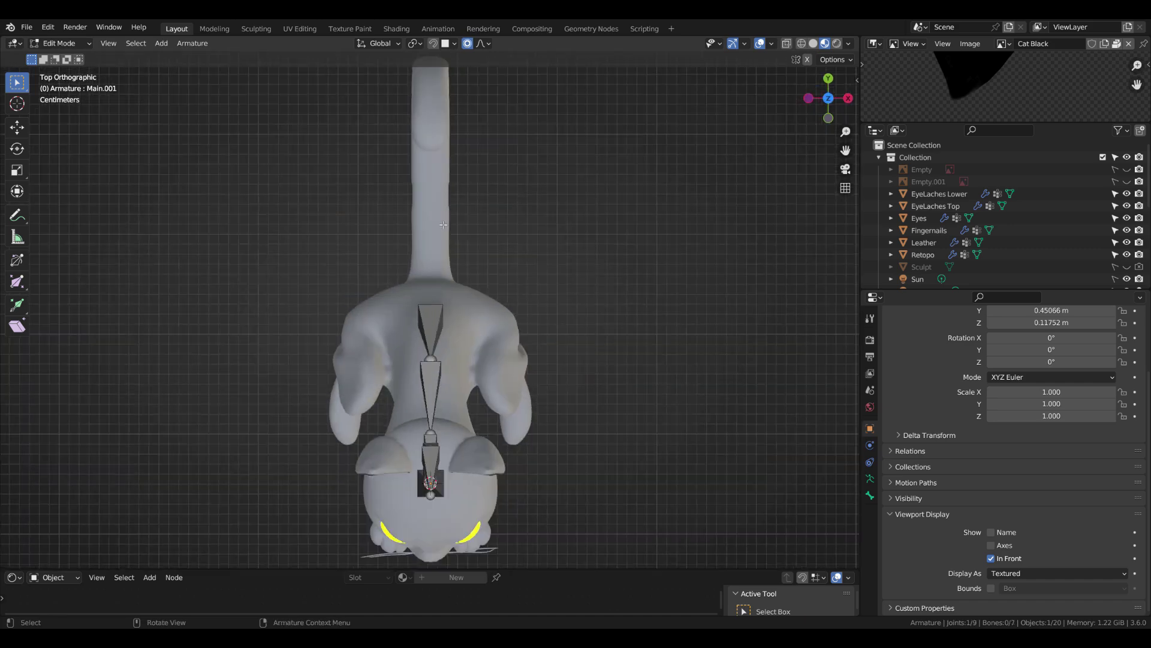
pyautogui.click(444, 213)
pyautogui.press('KP_3')
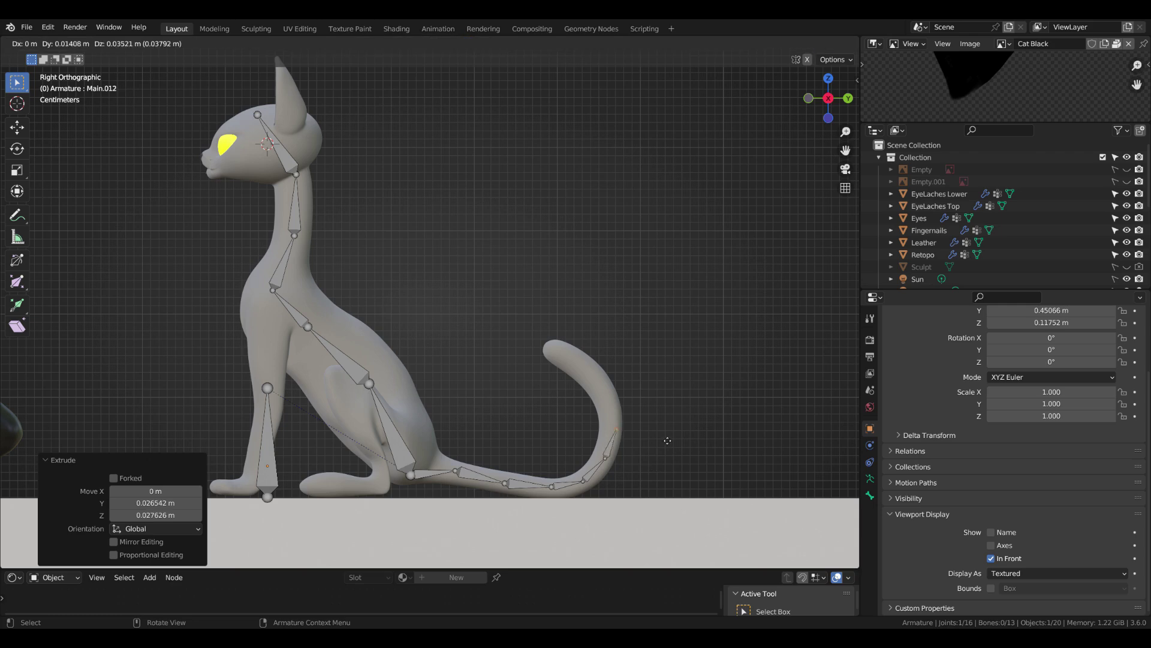
# Step: Review the rig in Object Mode with the body selected, then return to bone editing
pyautogui.press('Tab')
pyautogui.scroll(-3, 625, 372)
pyautogui.moveTo(625, 373); pyautogui.dragTo(456, 390, button='middle')
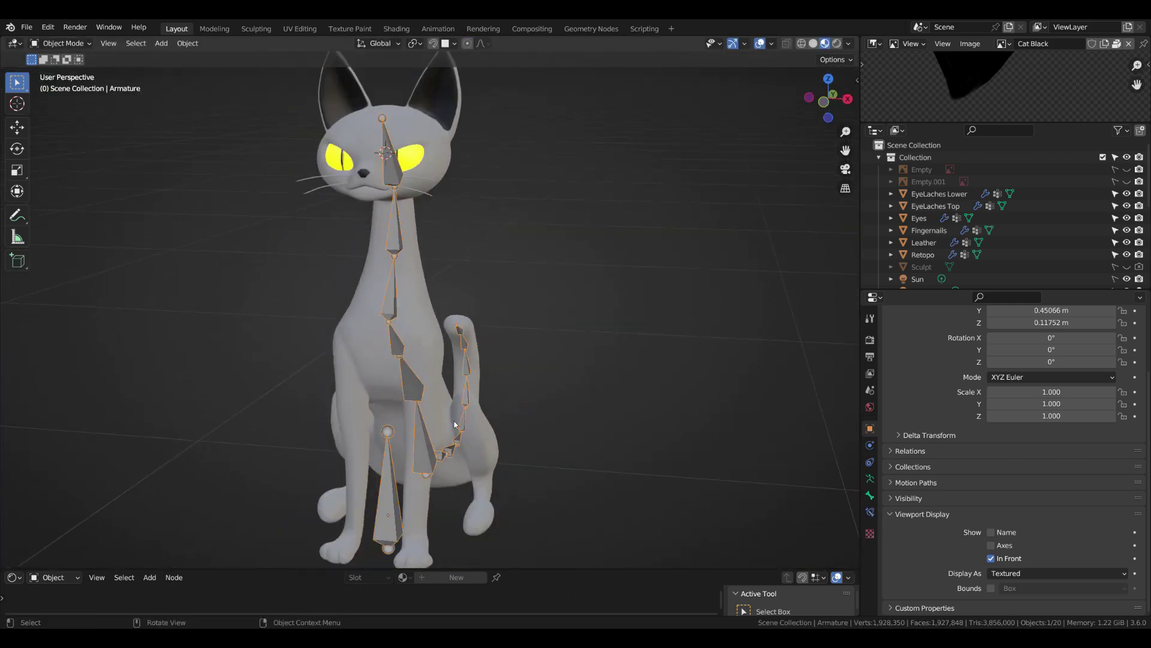
pyautogui.keyDown('shift'); pyautogui.click(414, 282); pyautogui.keyUp('shift')
pyautogui.hotkey('ctrl', 'p')
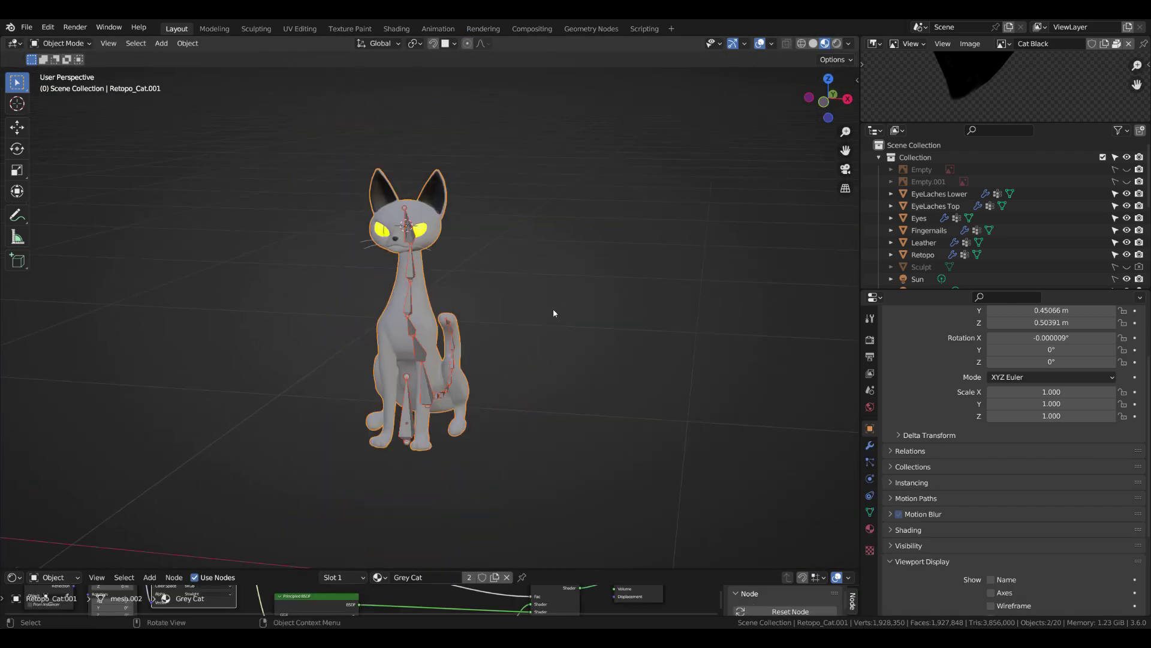
pyautogui.hotkey('ctrl', 'p')
pyautogui.click(371, 467)
pyautogui.moveTo(523, 350)
pyautogui.mouseDown(button='middle')
pyautogui.moveTo(370, 390)
pyautogui.moveTo(431, 359)
pyautogui.moveTo(378, 354)
pyautogui.mouseUp(button='middle')
pyautogui.press('Tab')
# Step: Extrude a shoulder bone and first leg bone from the spine for the left front leg
pyautogui.press('e')
pyautogui.press('y')
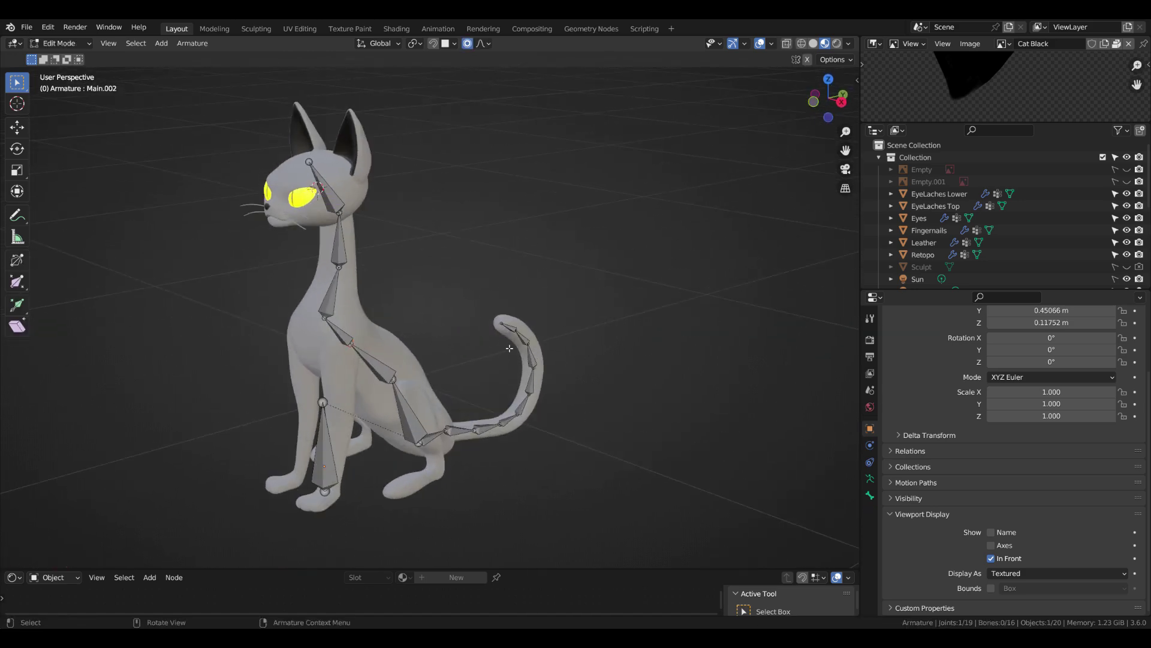
pyautogui.press('Return')
pyautogui.press('KP_1')
pyautogui.press('KP_Decimal')
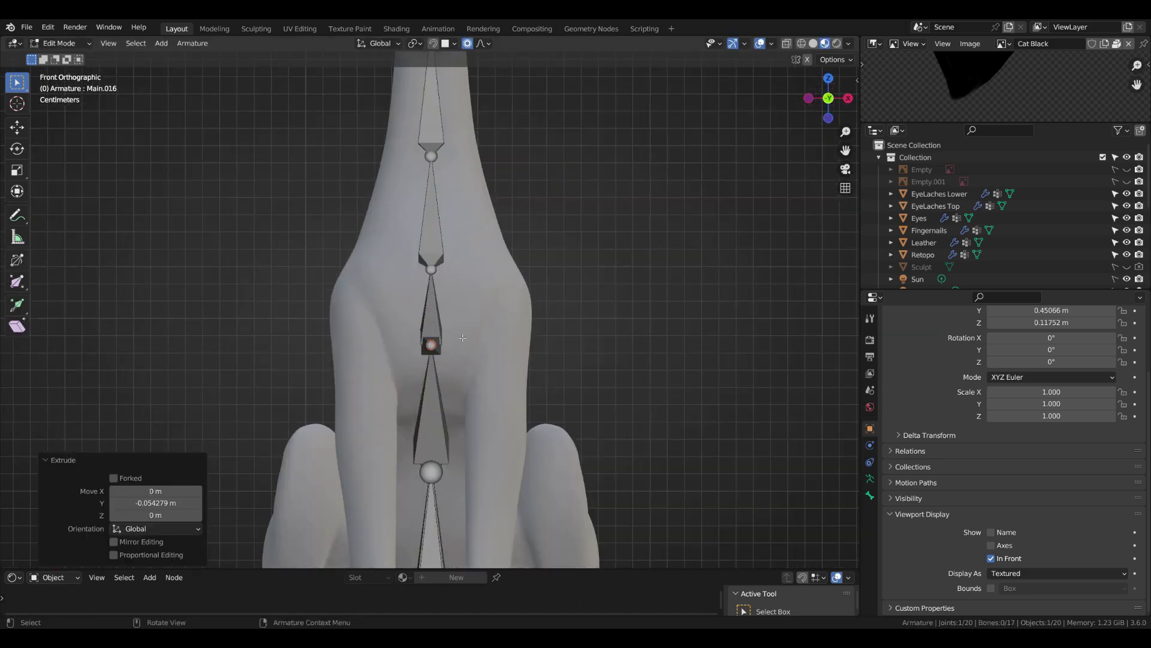
pyautogui.click(525, 301)
pyautogui.scroll(-3, 511, 325)
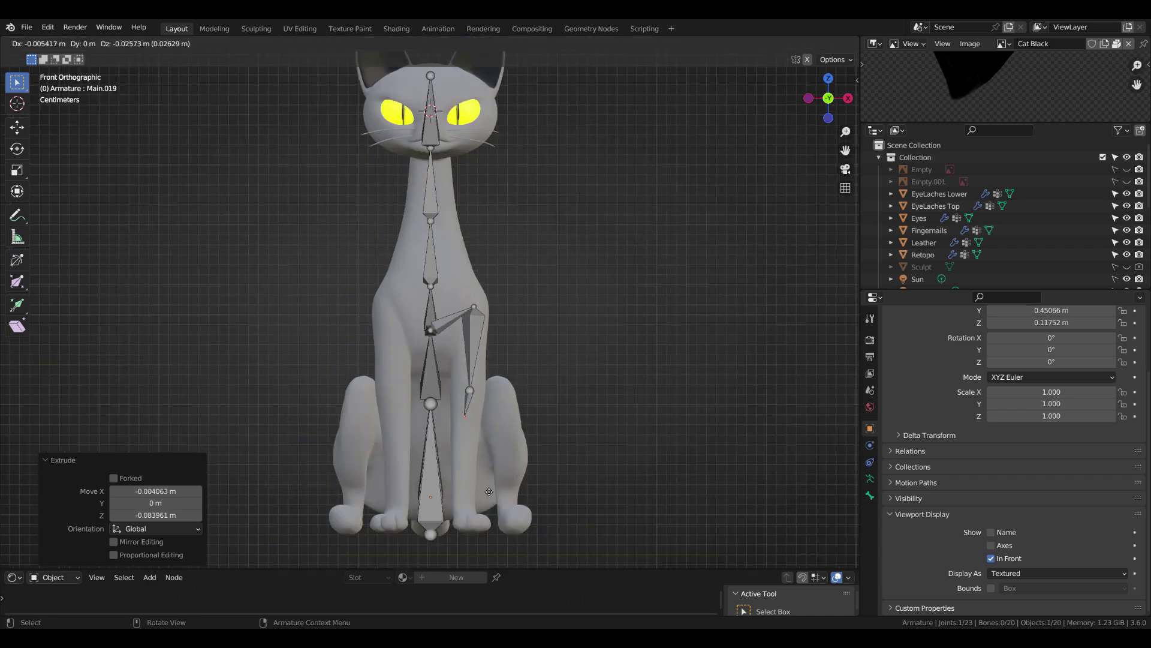
pyautogui.click(491, 560)
pyautogui.moveTo(492, 560)
pyautogui.mouseDown(button='middle')
pyautogui.moveTo(420, 360)
pyautogui.moveTo(459, 227)
pyautogui.mouseUp(button='middle')
pyautogui.scroll(3, 420, 360)
# Step: Extrude further left leg bones down to Leg5.L
pyautogui.press('KP_3')
pyautogui.press('e')
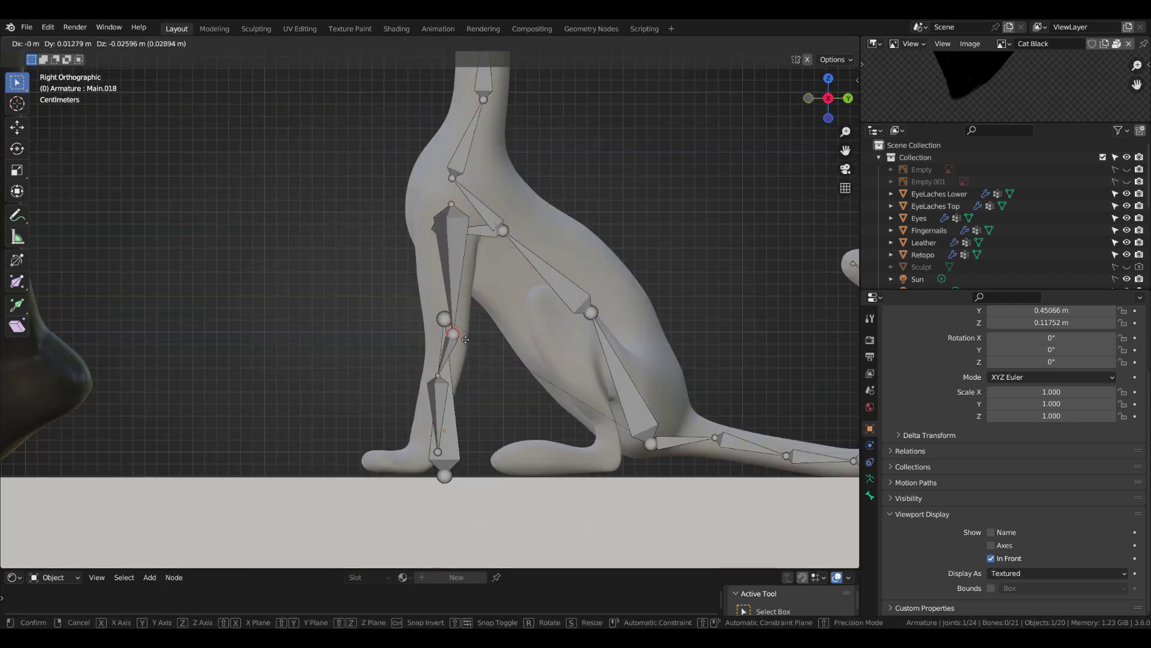
pyautogui.press('e')
pyautogui.click(441, 384)
pyautogui.press('KP_7')
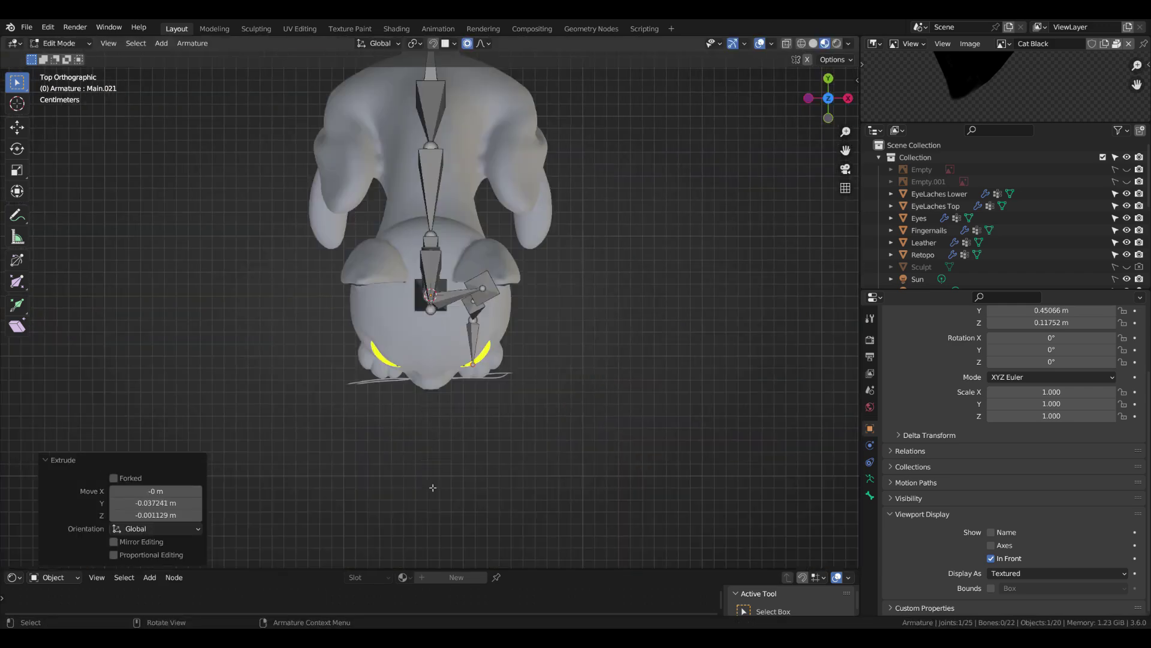
pyautogui.click(525, 384)
pyautogui.moveTo(525, 384); pyautogui.dragTo(456, 312, button='middle')
pyautogui.scroll(-4, 455, 312)
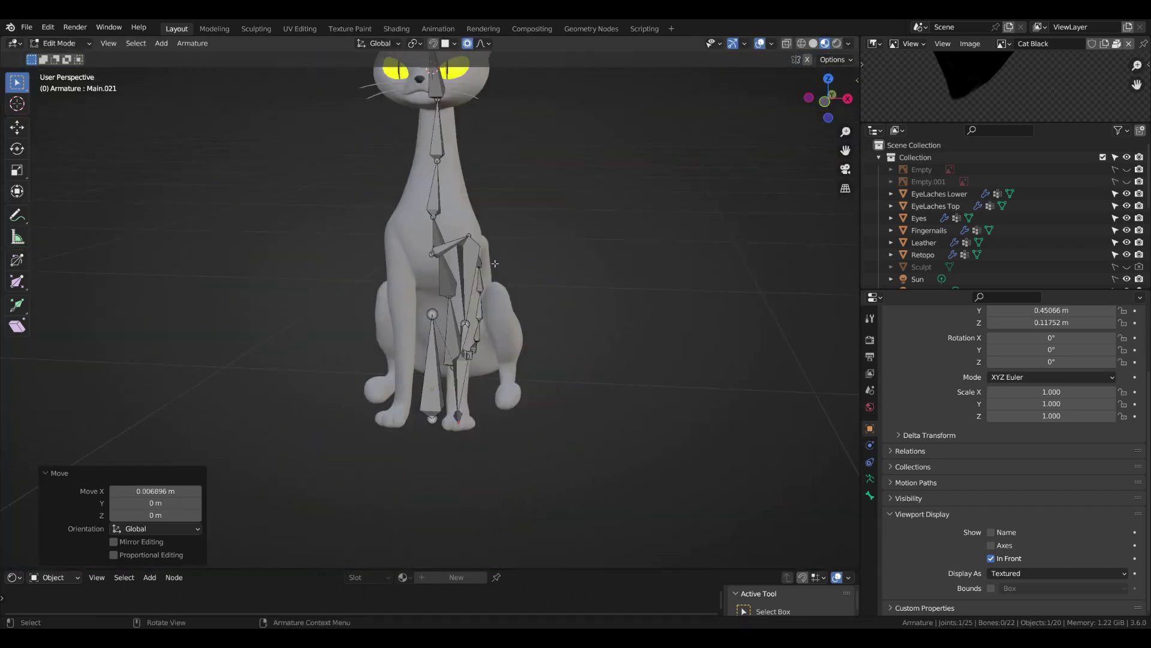
pyautogui.scroll(4, 455, 312)
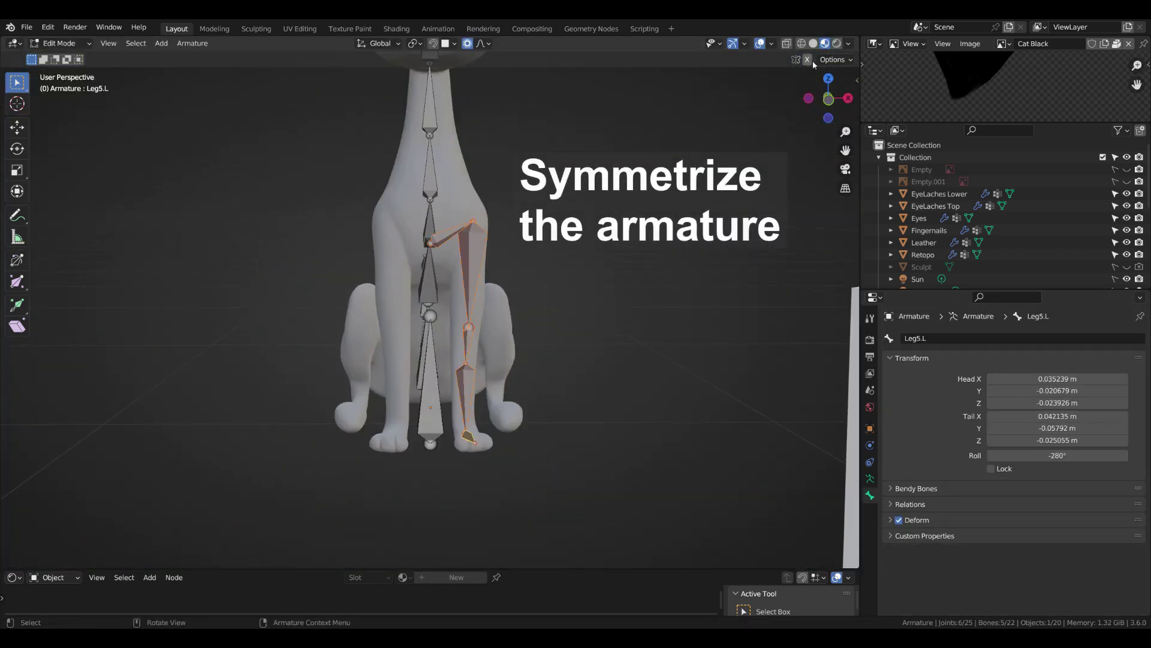
# Step: Symmetrize the left leg bones to create mirrored right legs
pyautogui.click(192, 43)
pyautogui.click(201, 222)
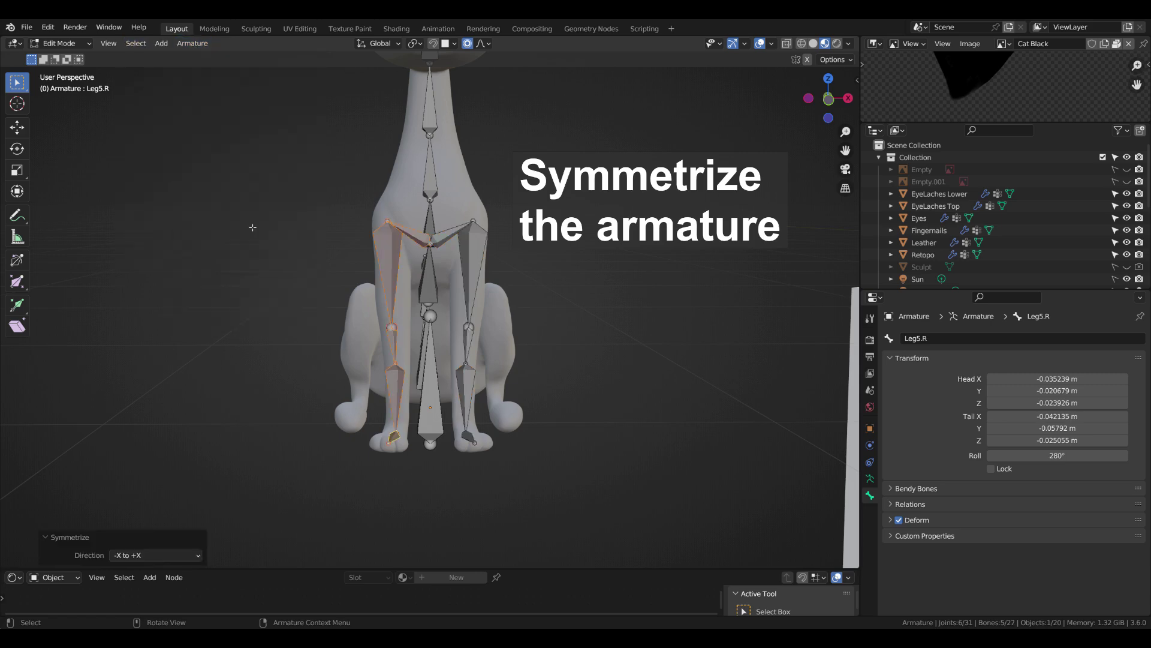
pyautogui.scroll(2, 500, 282)
pyautogui.scroll(-2, 499, 282)
pyautogui.moveTo(500, 282); pyautogui.dragTo(354, 277, button='middle')
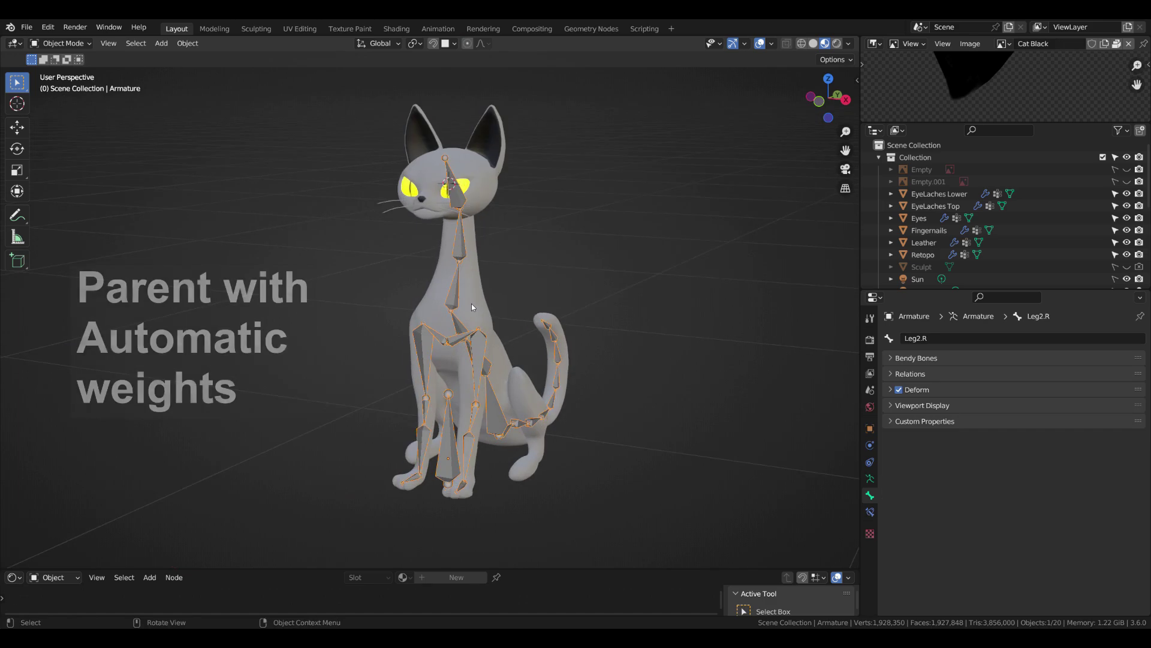
# Step: Parent the cat body to the armature with Automatic Weights
pyautogui.click(471, 307)
pyautogui.keyDown('shift'); pyautogui.click(460, 296); pyautogui.keyUp('shift')
pyautogui.hotkey('ctrl', 'p')
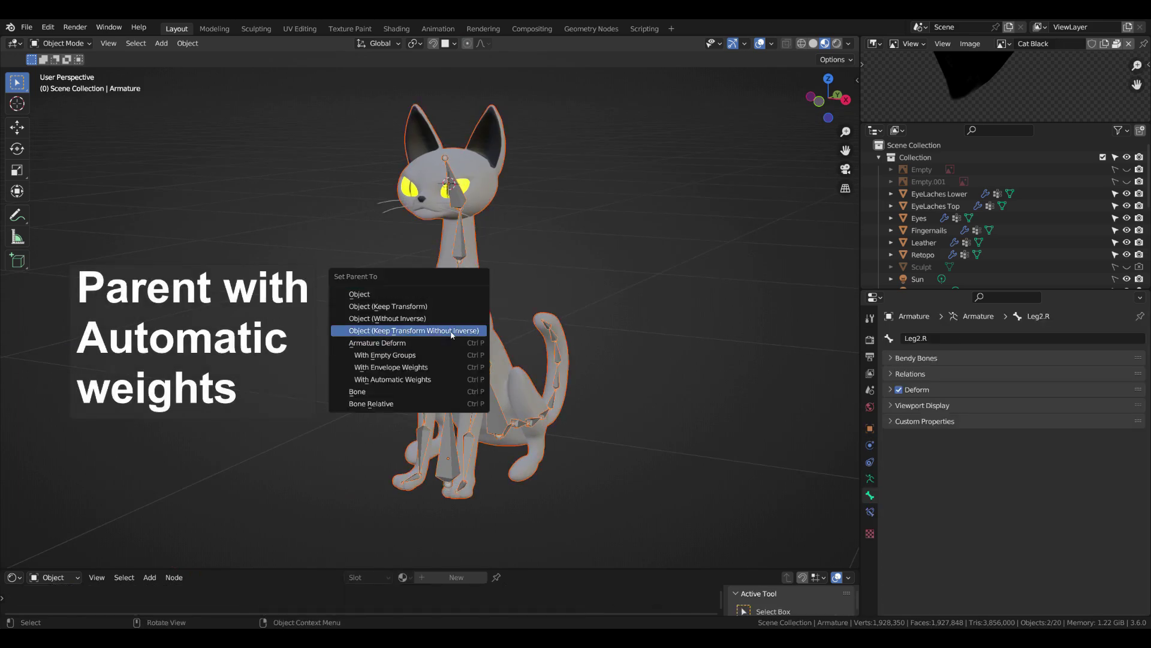
pyautogui.click(439, 378)
pyautogui.press('Tab')
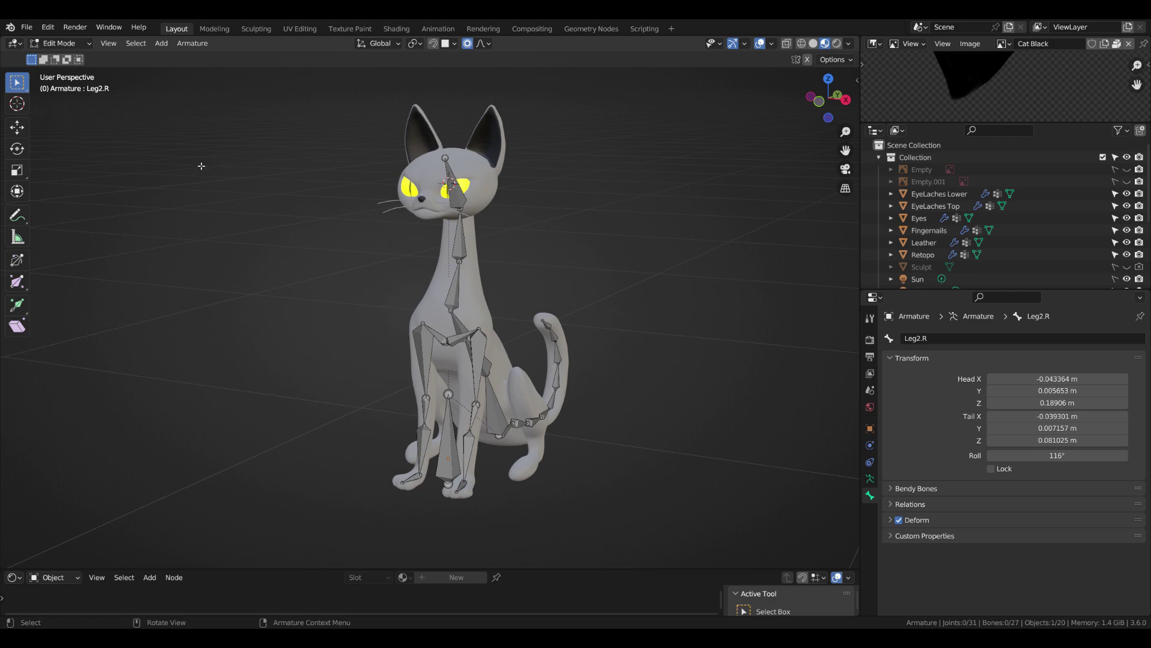
pyautogui.scroll(2, 495, 262)
pyautogui.press('Tab')
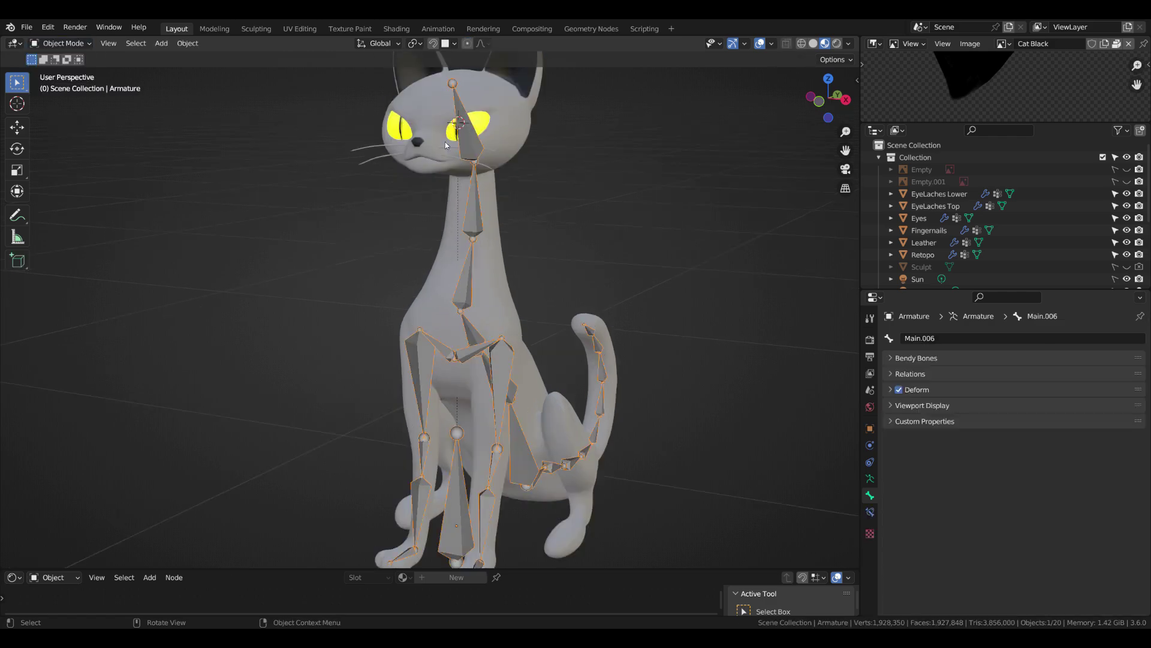
# Step: Transfer the body's bone weights onto the eye sphere in Weight Paint
pyautogui.click(445, 142)
pyautogui.keyDown('shift'); pyautogui.click(493, 132); pyautogui.keyUp('shift')
pyautogui.hotkey('ctrl', 'p')
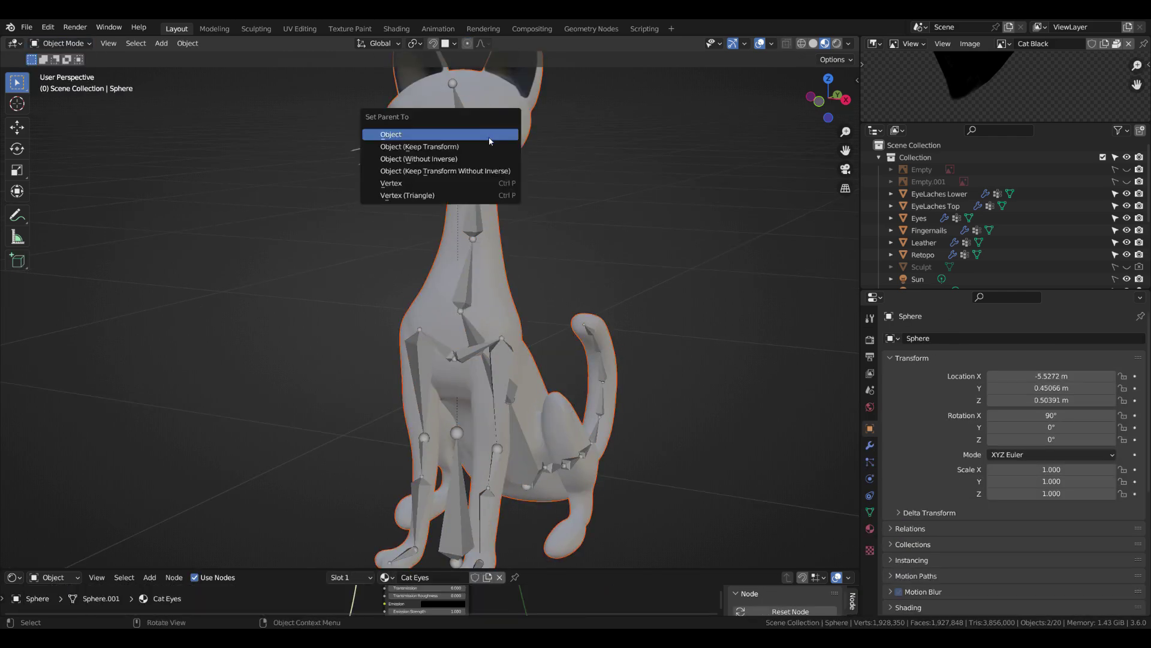
pyautogui.click(492, 133)
pyautogui.hotkey('ctrl', 'Tab')
pyautogui.click(312, 182)
pyautogui.click(165, 43)
pyautogui.click(195, 195)
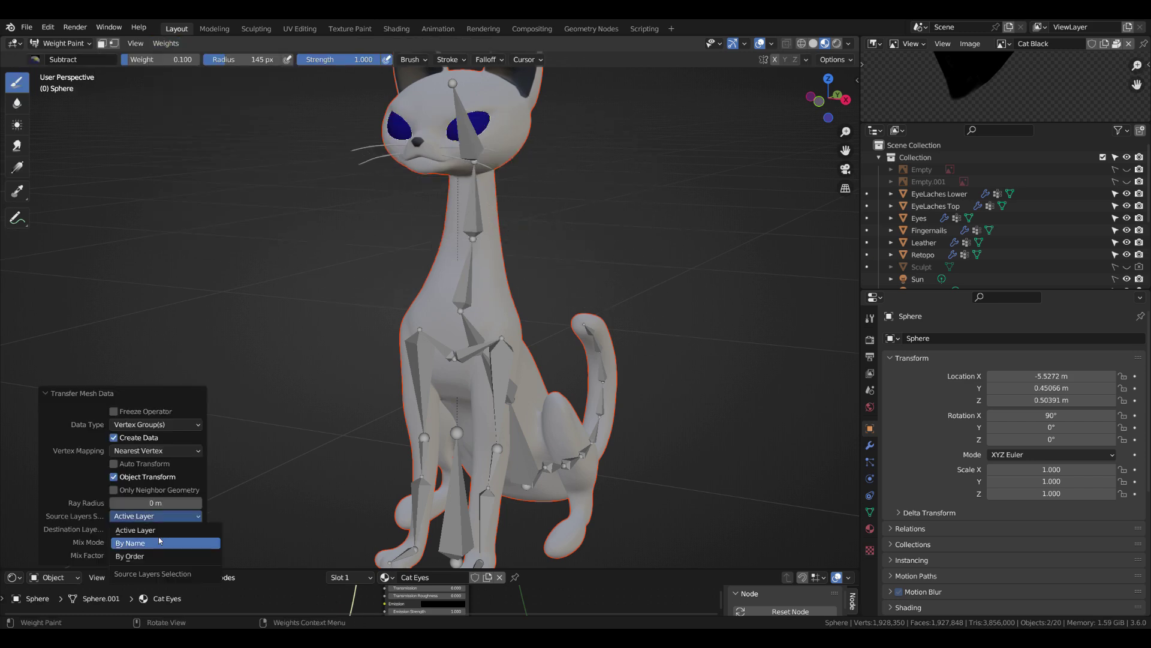
pyautogui.hotkey('ctrl', 'Tab')
# Step: Select the armature and switch it into Pose Mode
pyautogui.click(472, 149)
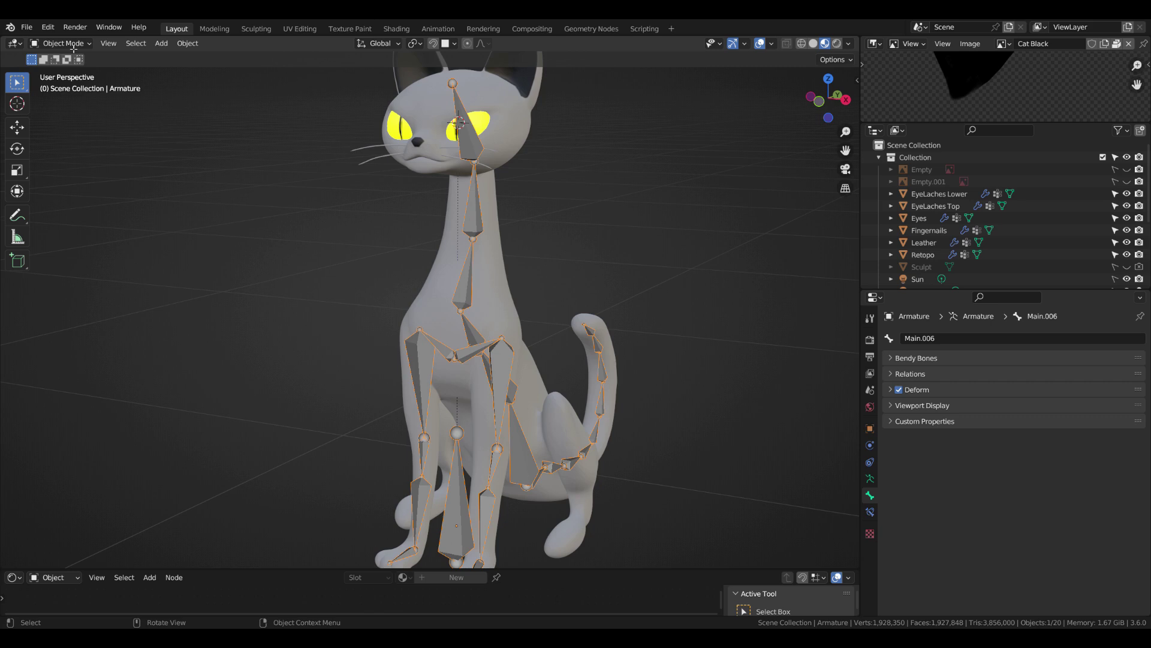
pyautogui.press('Tab')
pyautogui.click(73, 45)
pyautogui.press('Return')
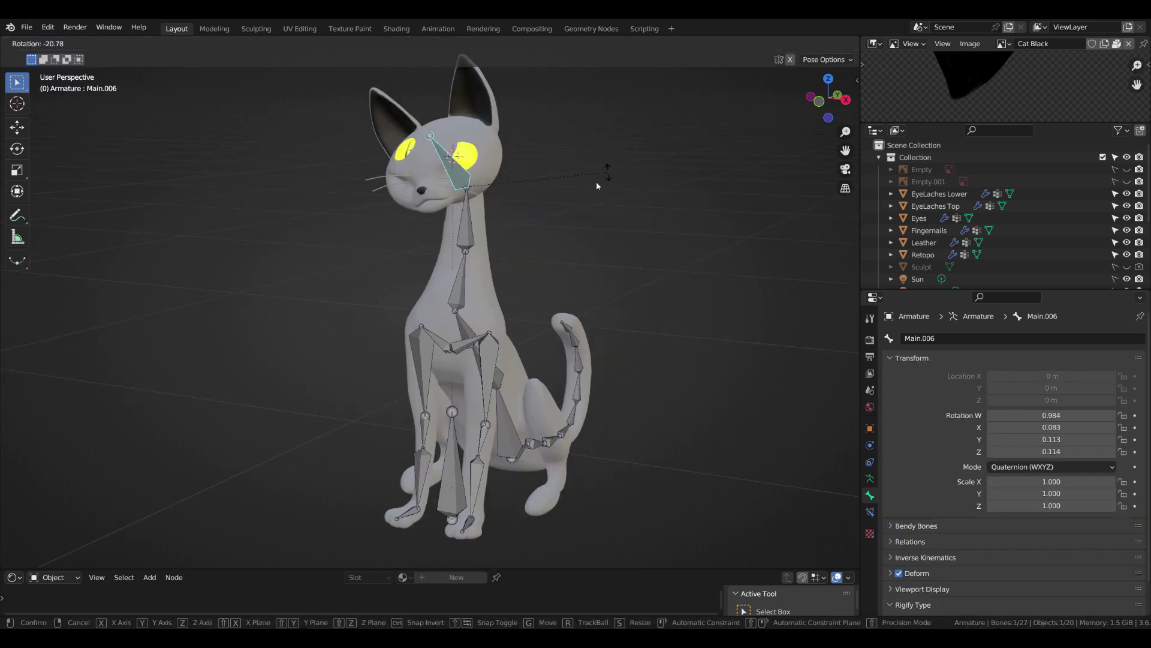
# Step: Parent the eyes to the armature with Keep Transform and test-rotate the head bone
pyautogui.hotkey('ctrl', 'p')
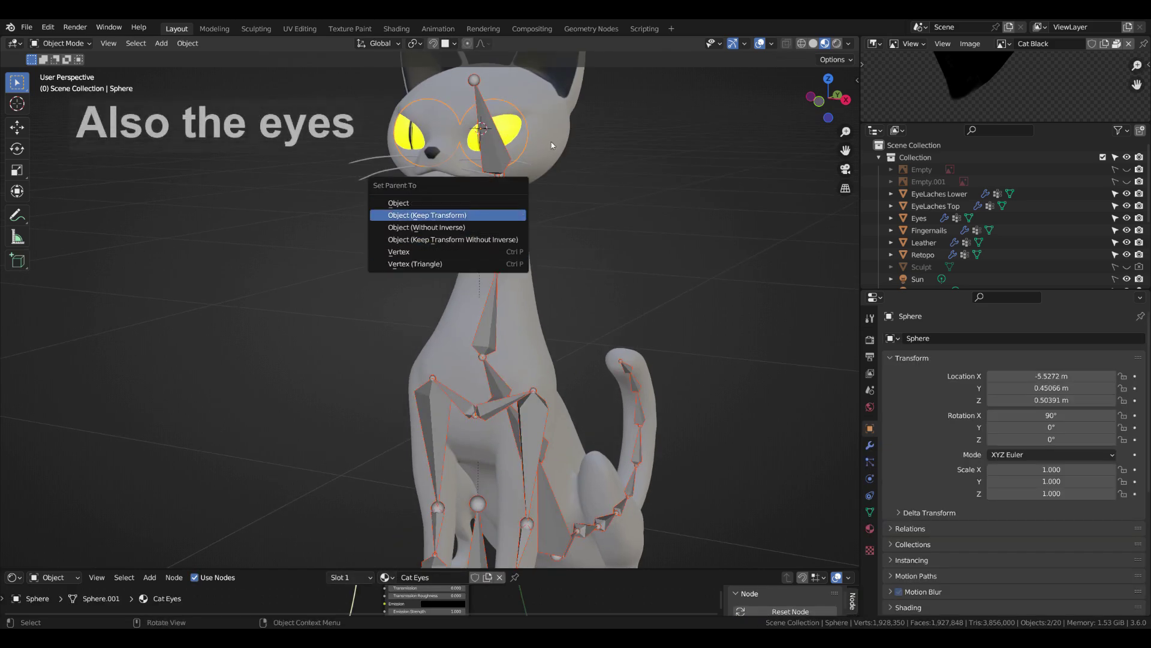
pyautogui.keyDown('shift'); pyautogui.click(497, 227); pyautogui.keyUp('shift')
pyautogui.hotkey('ctrl', 'p')
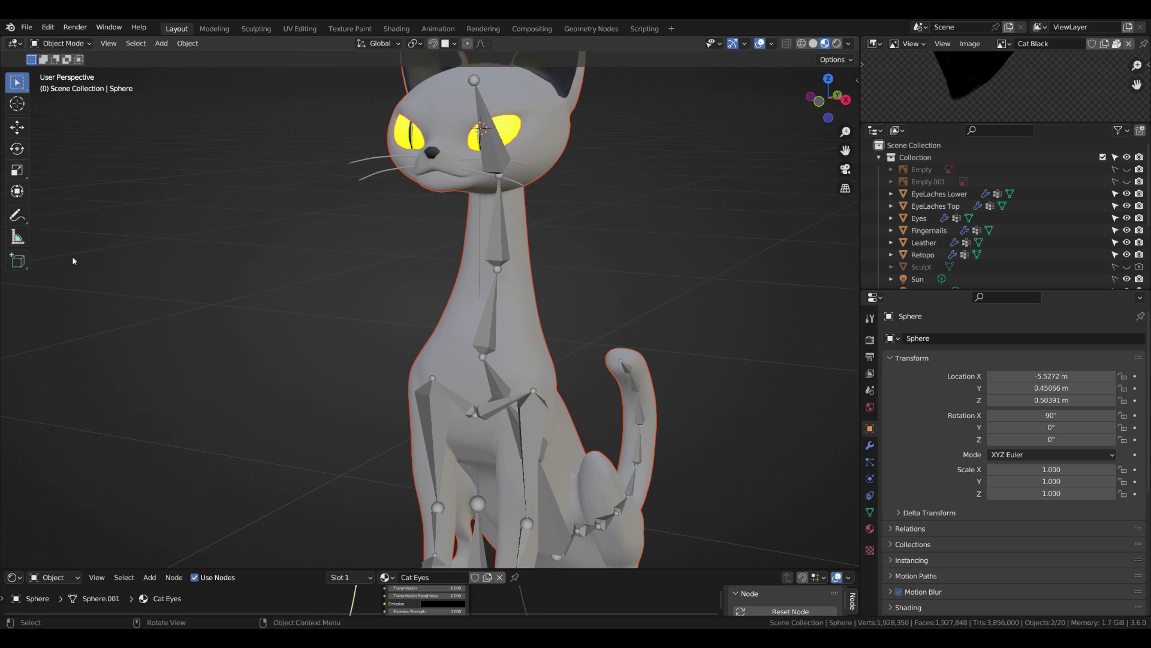
pyautogui.click(76, 46)
pyautogui.click(71, 84)
pyautogui.press('r')
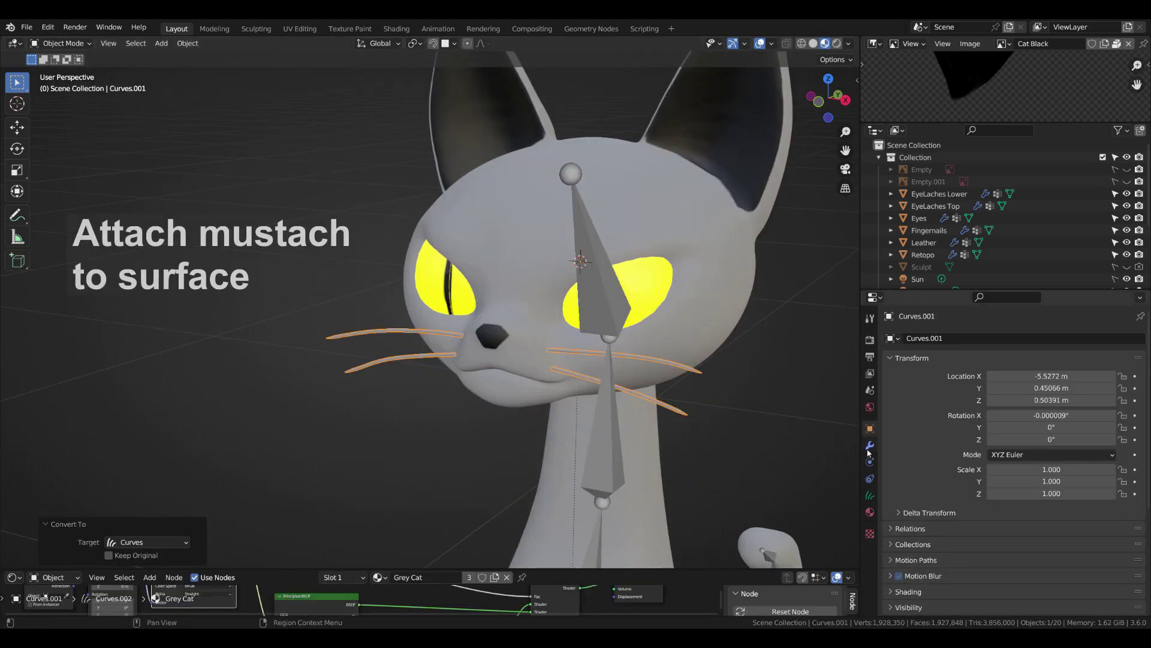
# Step: Attach the whisker curves to the cat body's surface, then return the armature to Pose Mode
pyautogui.click(869, 445)
pyautogui.keyDown('shift'); pyautogui.click(494, 282); pyautogui.keyUp('shift')
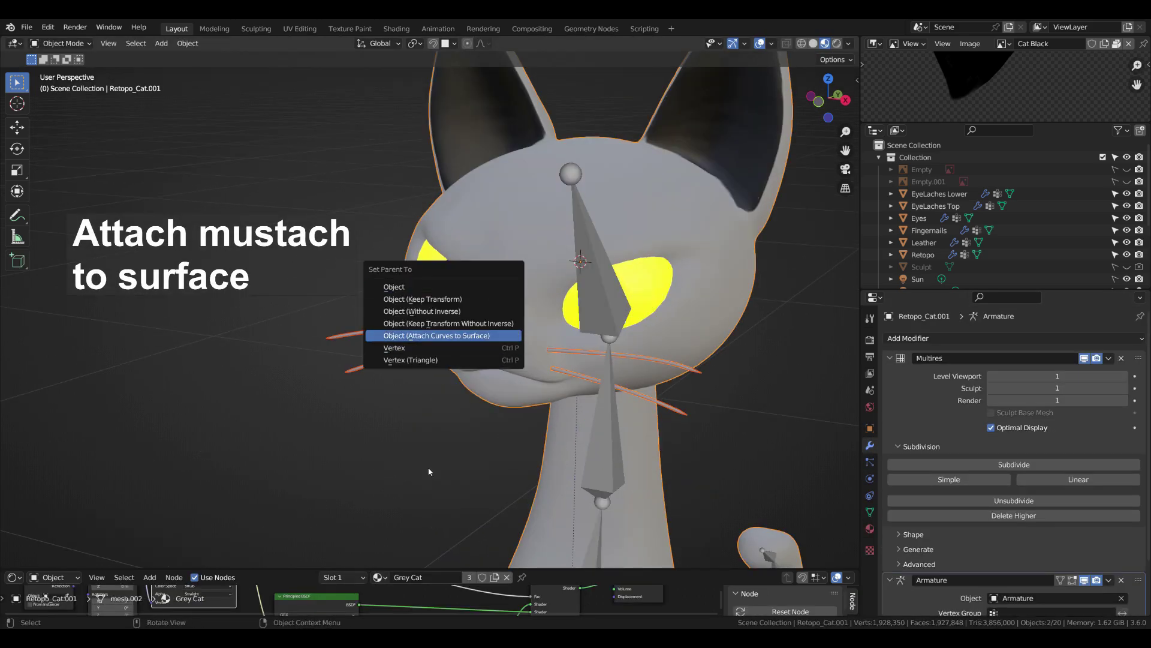
pyautogui.press('Return')
pyautogui.click(620, 299)
pyautogui.hotkey('ctrl', 'Tab')
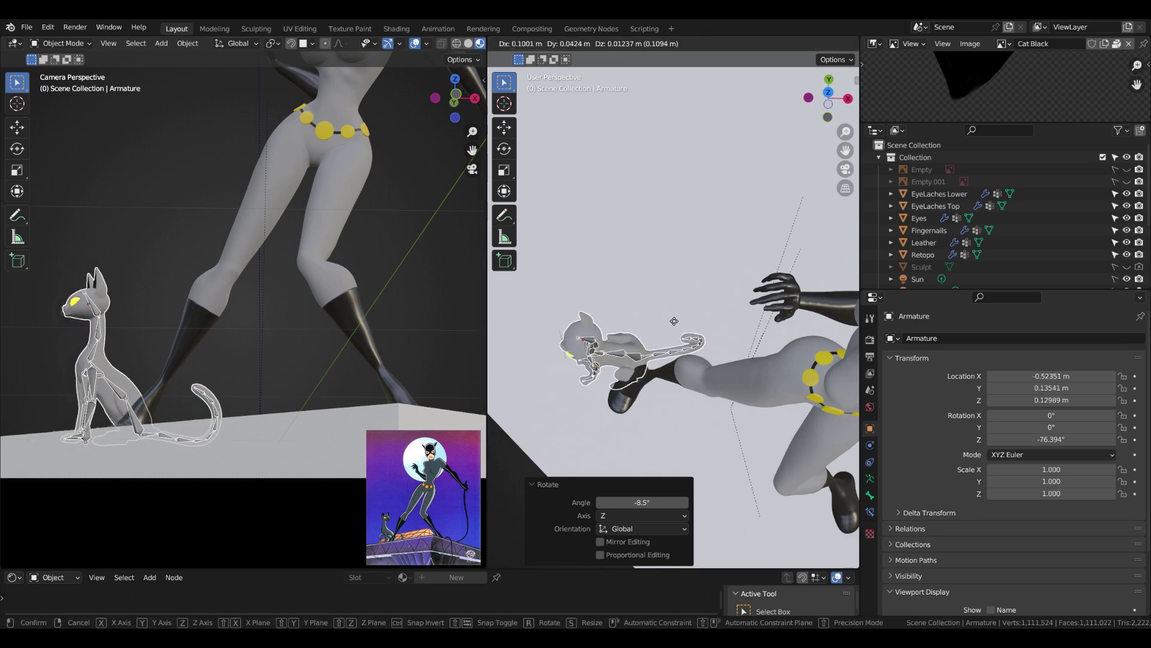
# Step: Rotate the right front leg bones Leg5.R and Leg4.R to lift the paw
pyautogui.press('KP_7')
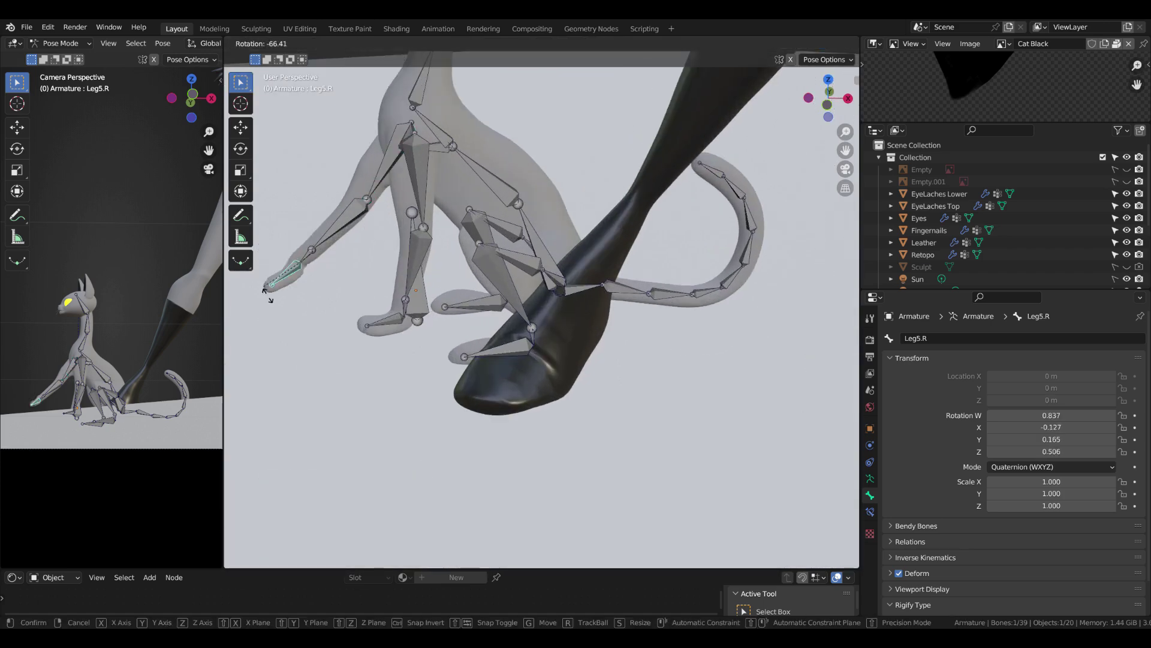
pyautogui.click(267, 295)
pyautogui.click(304, 256)
pyautogui.press('r')
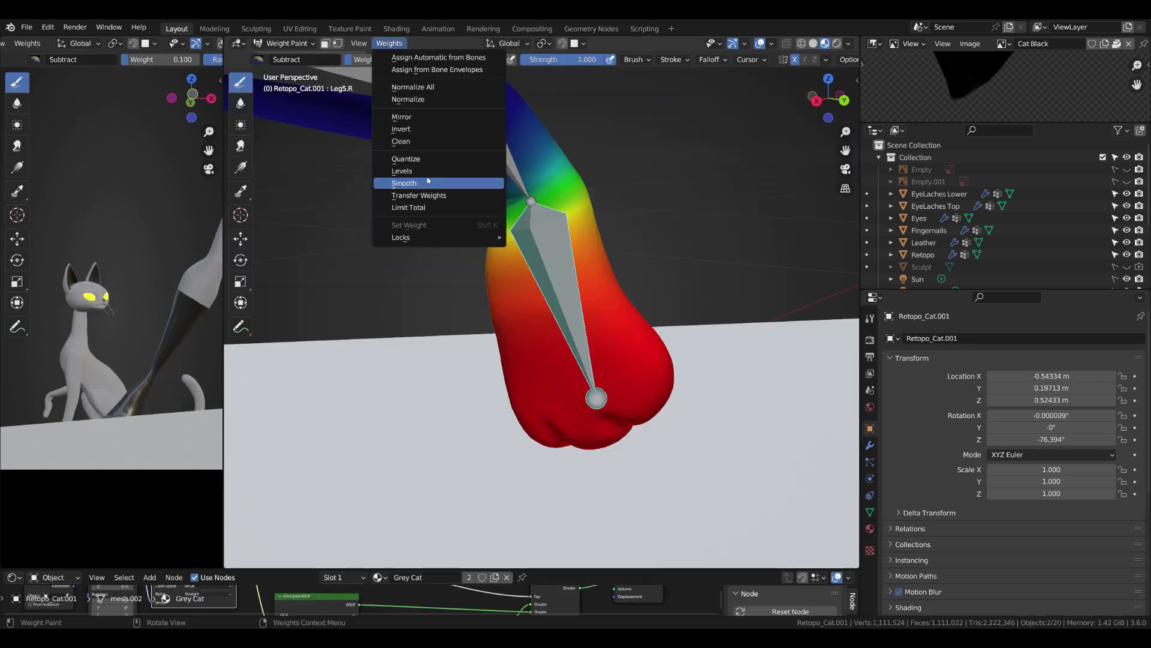
# Step: Smooth the vertex weights of Leg5.R and Leg4.R
pyautogui.click(428, 183)
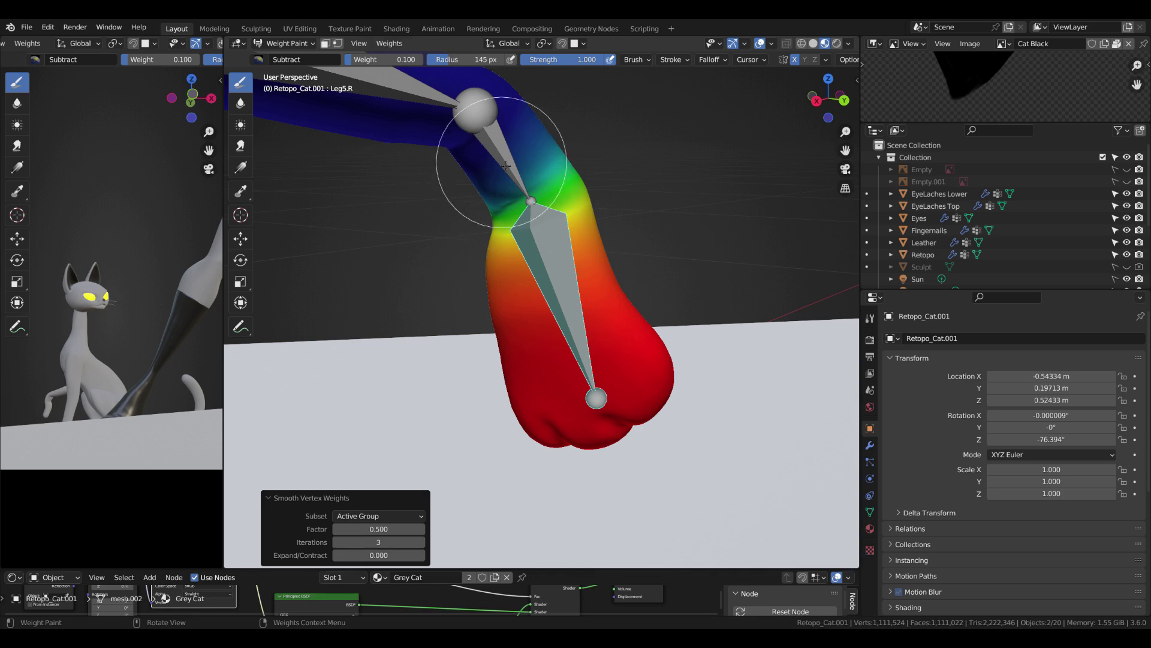
pyautogui.keyDown('ctrl'); pyautogui.click(501, 147); pyautogui.keyUp('ctrl')
pyautogui.click(390, 43)
pyautogui.click(428, 183)
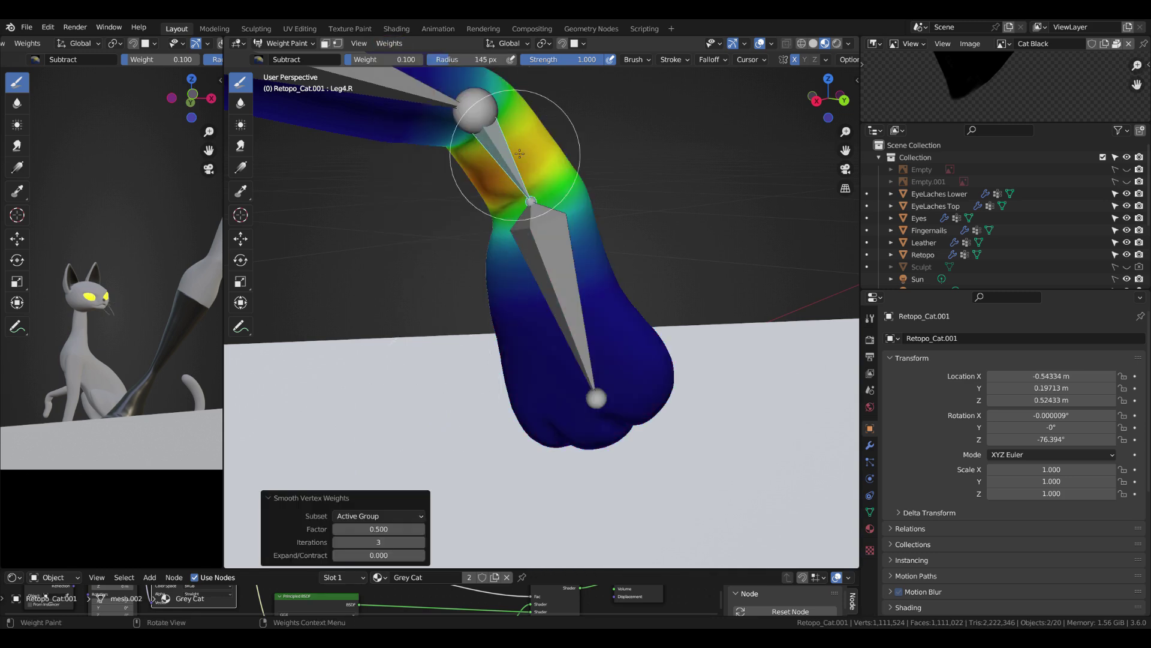
# Step: Switch the weight brush to Mix blend and inspect the Leg3.R and neighbouring leg bone weights
pyautogui.click(258, 59)
pyautogui.click(530, 102)
pyautogui.scroll(3, 547, 277)
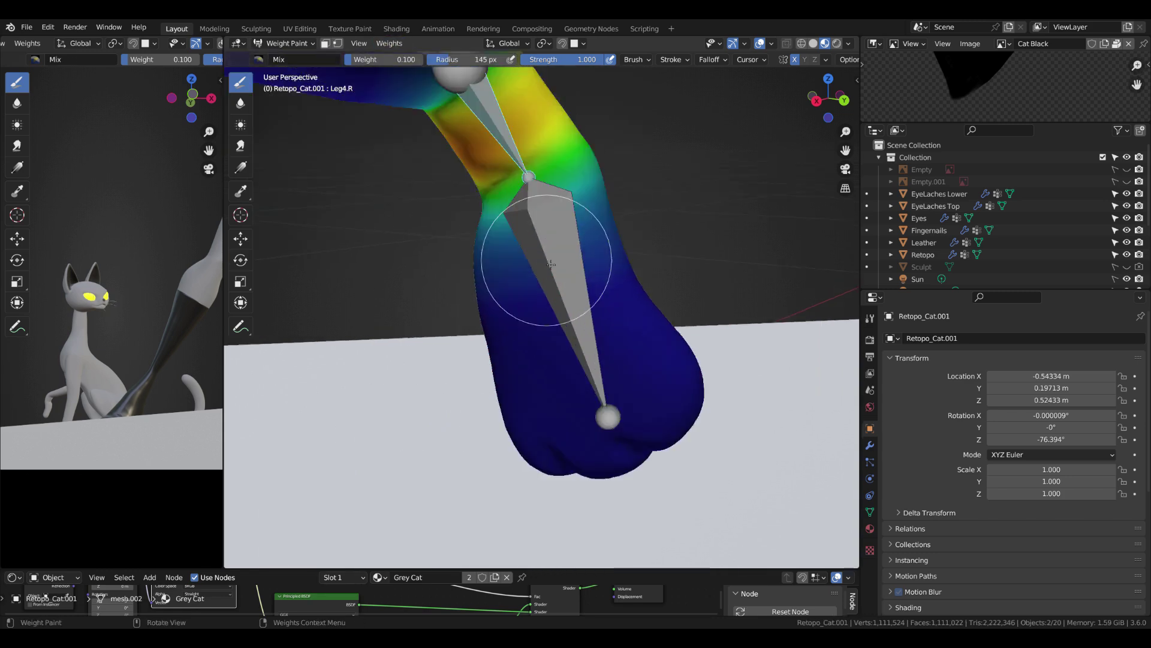
pyautogui.keyDown('ctrl'); pyautogui.click(392, 149); pyautogui.keyUp('ctrl')
pyautogui.keyDown('ctrl'); pyautogui.click(447, 72); pyautogui.keyUp('ctrl')
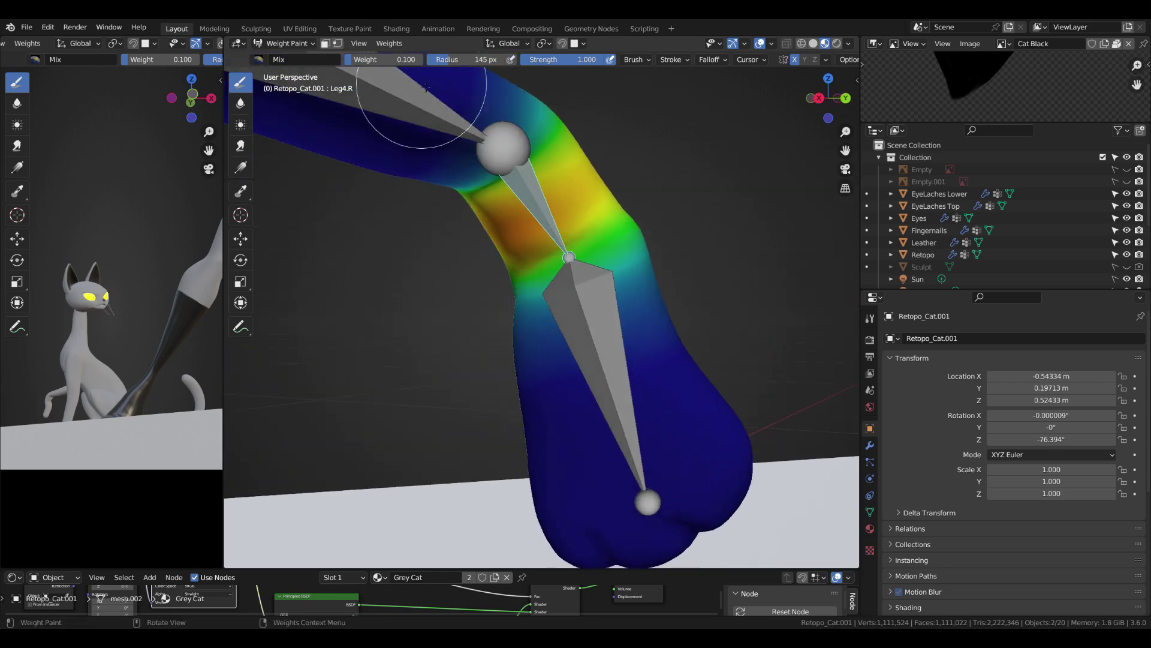
pyautogui.click(389, 43)
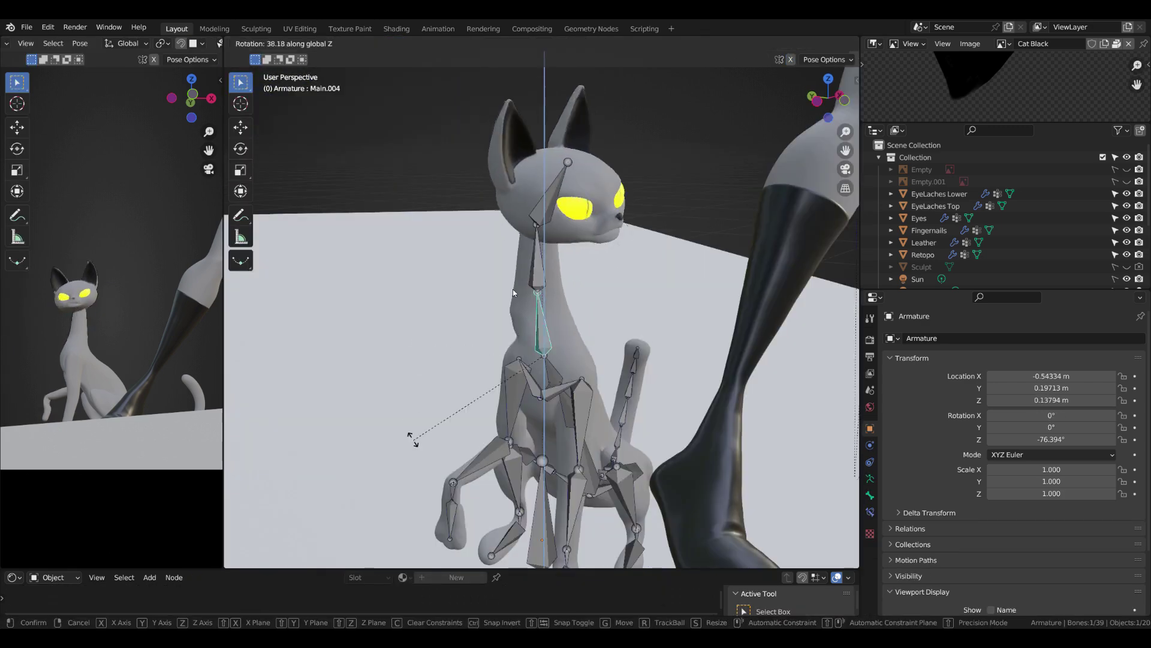
# Step: Finish the neck rotation and turn the head bone Main.006 into a new angle
pyautogui.click(512, 289)
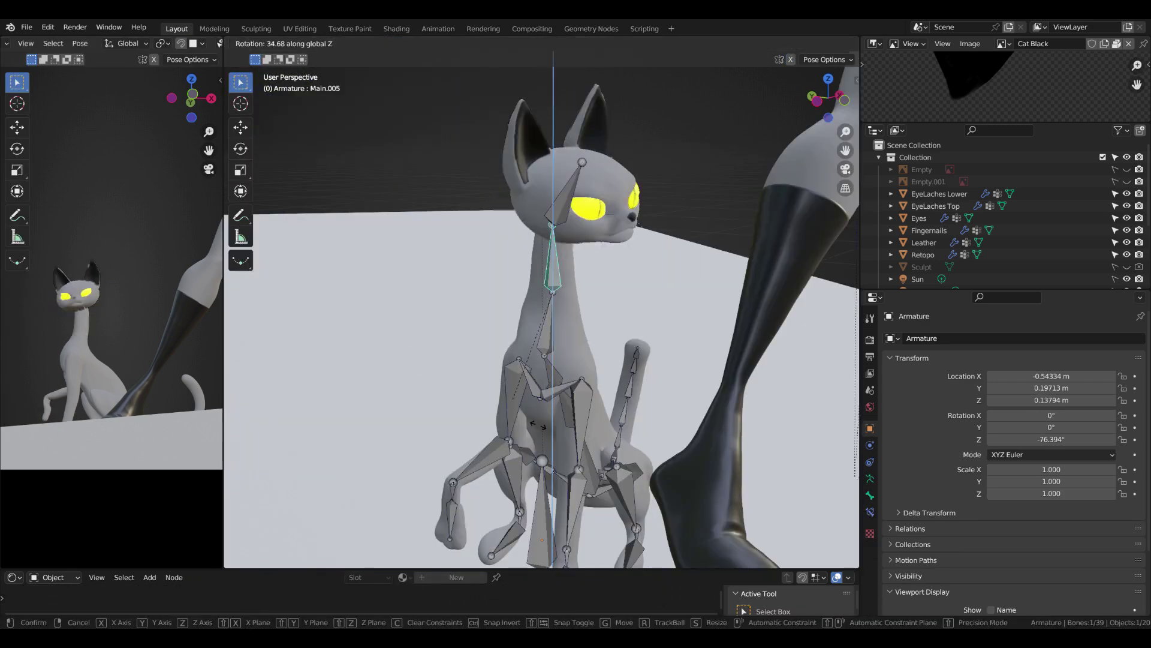
pyautogui.moveTo(513, 289)
pyautogui.mouseDown(button='middle')
pyautogui.moveTo(668, 369)
pyautogui.moveTo(484, 353)
pyautogui.moveTo(654, 113)
pyautogui.mouseUp(button='middle')
pyautogui.click(576, 192)
pyautogui.press('r')
pyautogui.click(524, 341)
pyautogui.press('r')
pyautogui.click(667, 120)
# Step: Rotate the neck bone Main.005 and select Main.004
pyautogui.click(581, 263)
pyautogui.press('r')
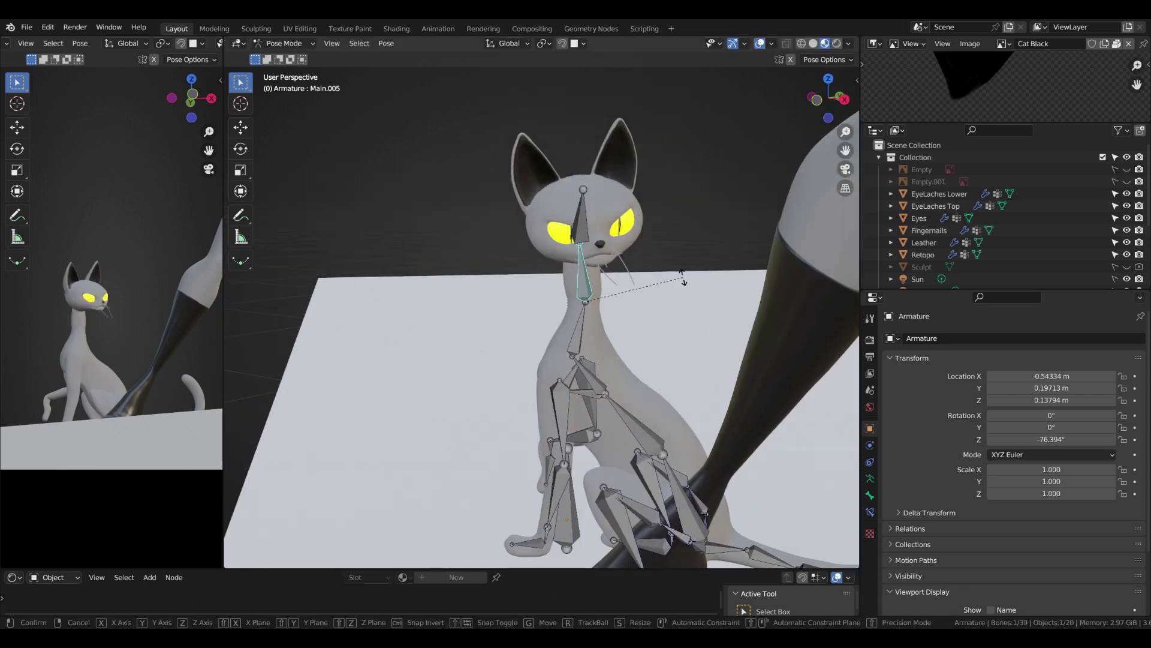
pyautogui.click(673, 287)
pyautogui.moveTo(674, 287)
pyautogui.mouseDown(button='middle')
pyautogui.moveTo(584, 386)
pyautogui.moveTo(610, 330)
pyautogui.mouseUp(button='middle')
pyautogui.scroll(3, 610, 329)
pyautogui.click(523, 345)
# Step: Parent the whiskers to the active armature bone
pyautogui.click(386, 43)
pyautogui.click(382, 191)
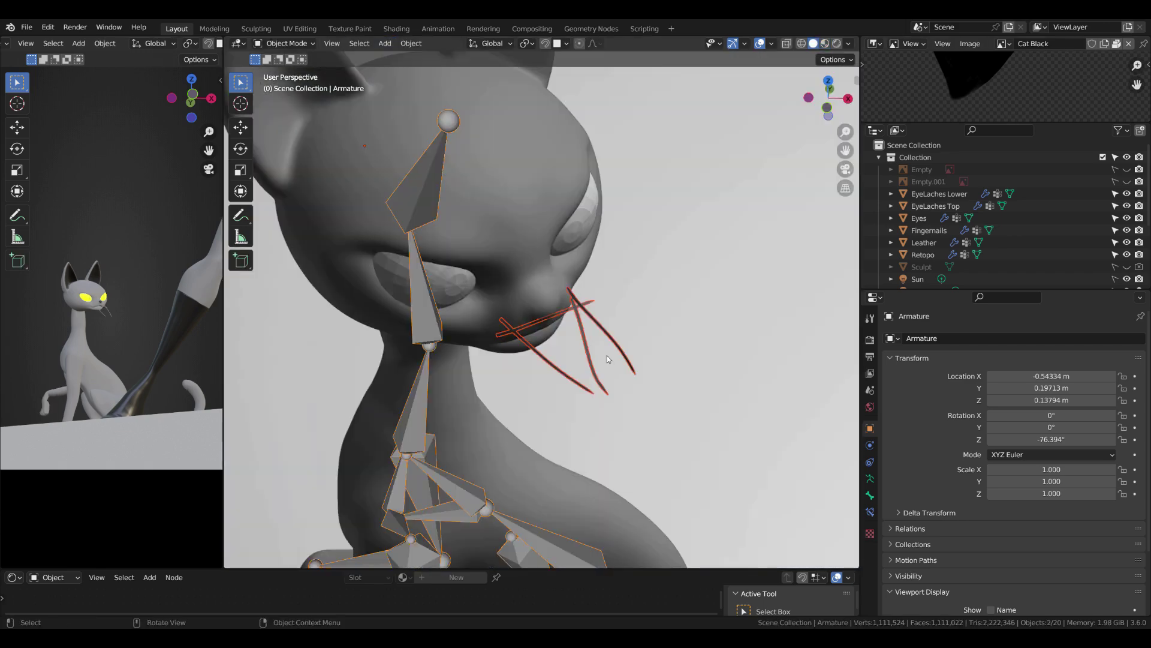
pyautogui.rightClick(607, 355)
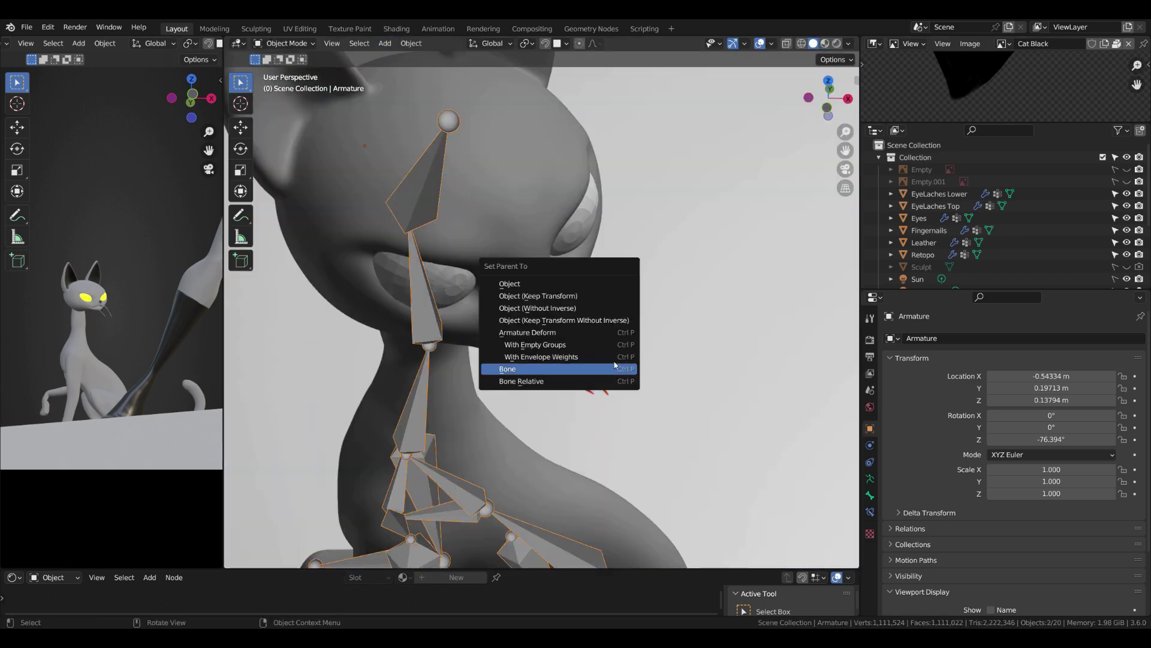
pyautogui.click(605, 344)
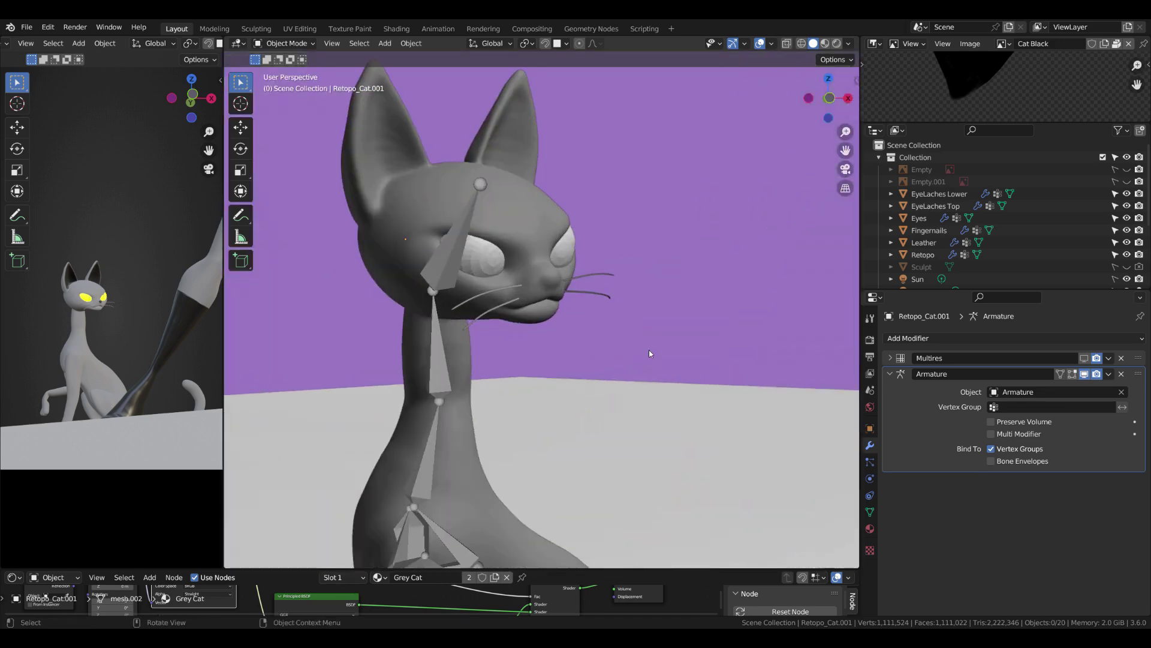
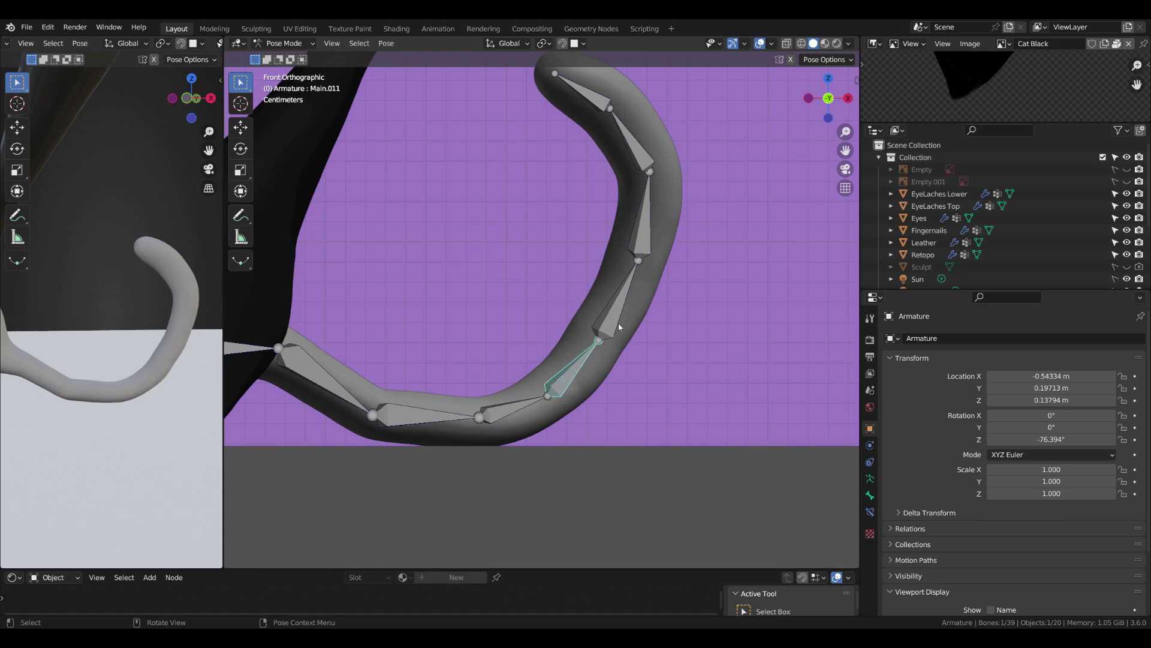
# Step: Rotate several of the cat's tail bones so the tail curls around Catwoman's boot
pyautogui.click(644, 240)
pyautogui.press('r')
pyautogui.click(644, 240)
pyautogui.click(289, 372)
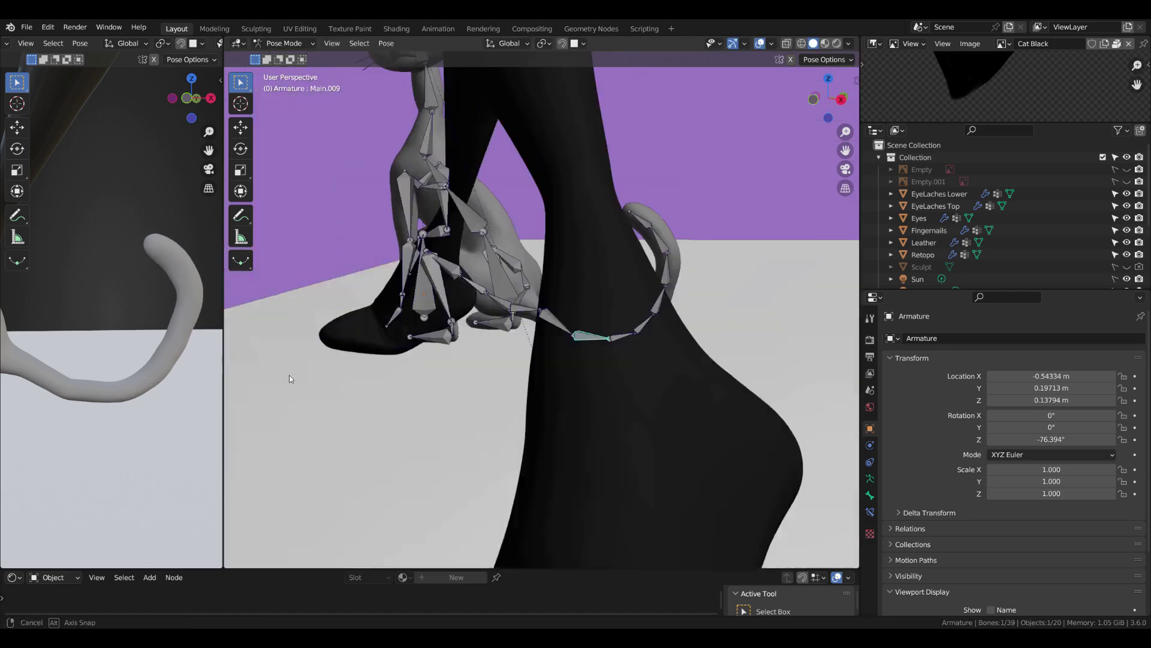
pyautogui.moveTo(289, 375); pyautogui.dragTo(624, 328, button='middle')
pyautogui.click(624, 360)
pyautogui.press('r')
pyautogui.click(331, 245)
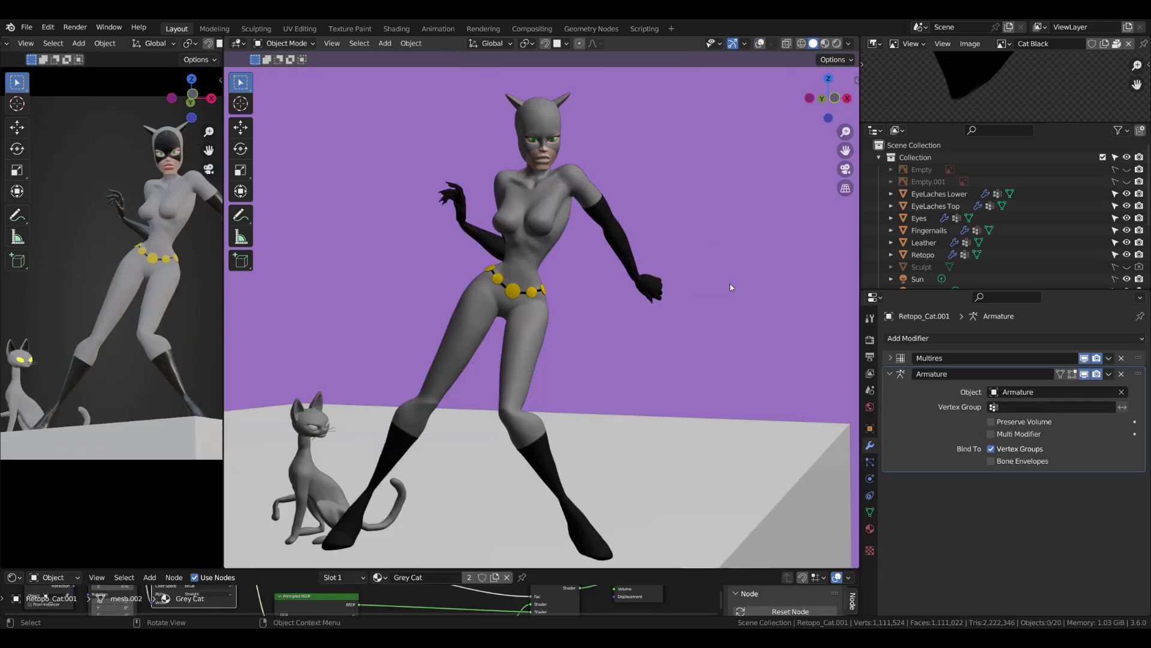
# Step: Add a Bezier curve and move it along X toward Catwoman in top view
pyautogui.scroll(-3, 751, 328)
pyautogui.hotkey('shift', 'a')
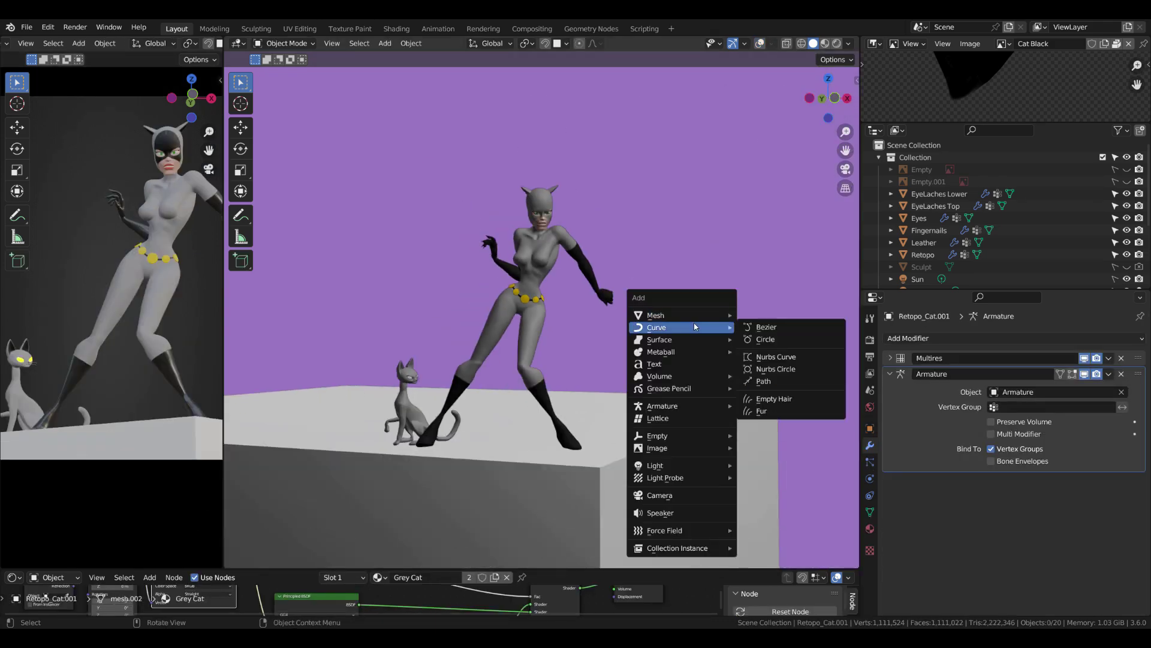
pyautogui.click(766, 327)
pyautogui.scroll(-3, 645, 337)
pyautogui.press('KP_Decimal')
pyautogui.press('KP_7')
pyautogui.press('g')
pyautogui.press('x')
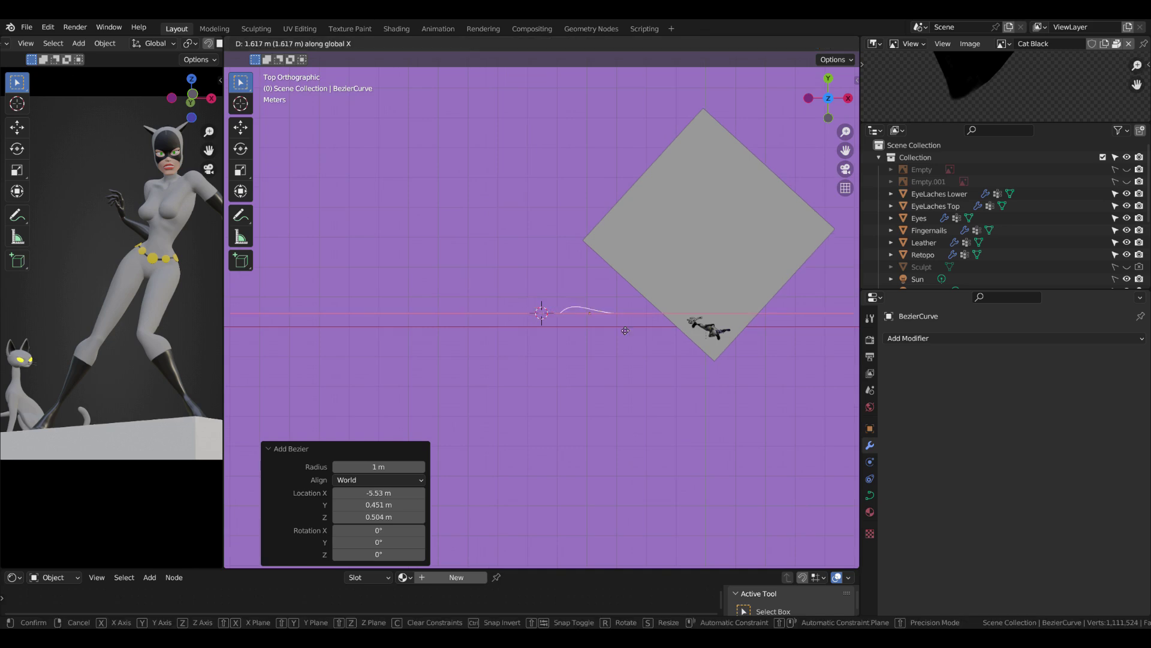
pyautogui.click(626, 330)
# Step: Rotate the curve 90 degrees about Y so it stands upright
pyautogui.press('KP_1')
pyautogui.press('r')
pyautogui.press('y')
pyautogui.press('9')
pyautogui.press('0')
pyautogui.press('Return')
# Step: Move the curve to Catwoman's hand and orbit to check its placement
pyautogui.press('KP_Decimal')
pyautogui.press('g')
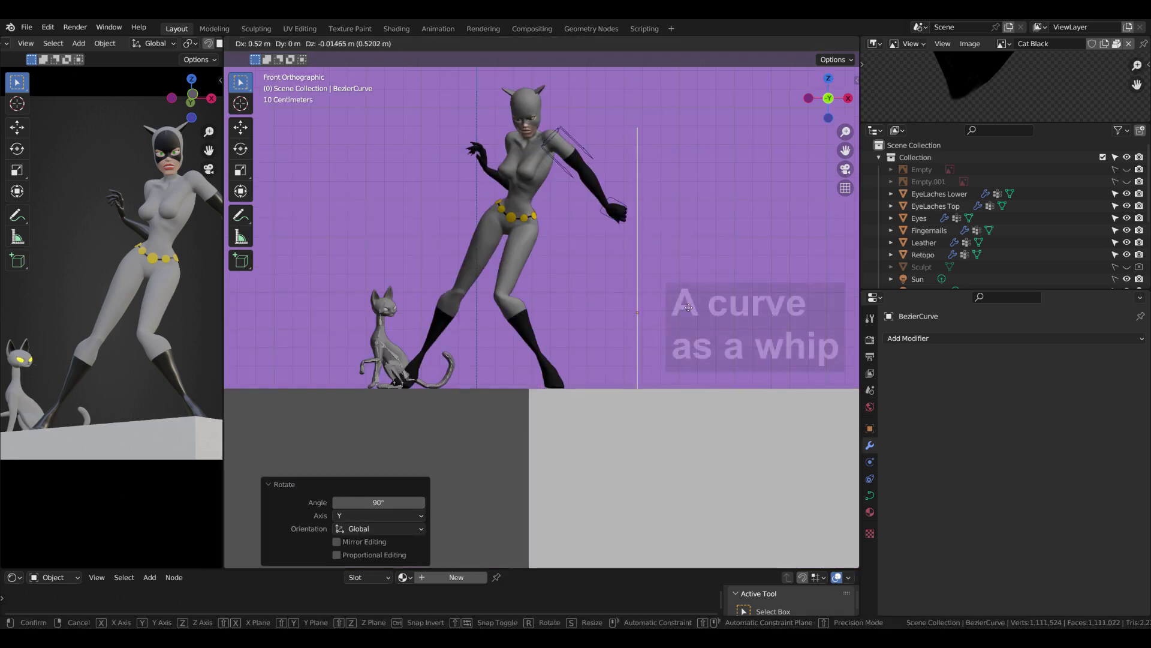
pyautogui.click(660, 354)
pyautogui.moveTo(661, 354); pyautogui.dragTo(519, 376, button='middle')
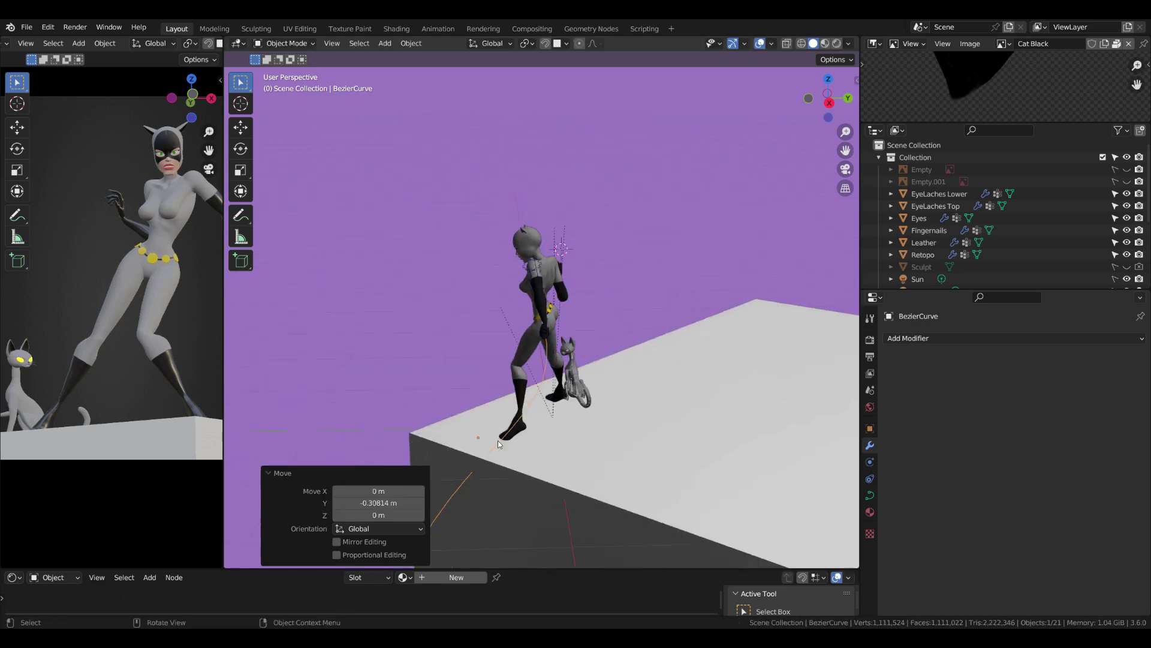
pyautogui.moveTo(217, 341); pyautogui.dragTo(23, 328, button='middle')
pyautogui.moveTo(451, 388)
pyautogui.mouseDown(button='middle')
pyautogui.moveTo(545, 262)
pyautogui.moveTo(630, 264)
pyautogui.mouseUp(button='middle')
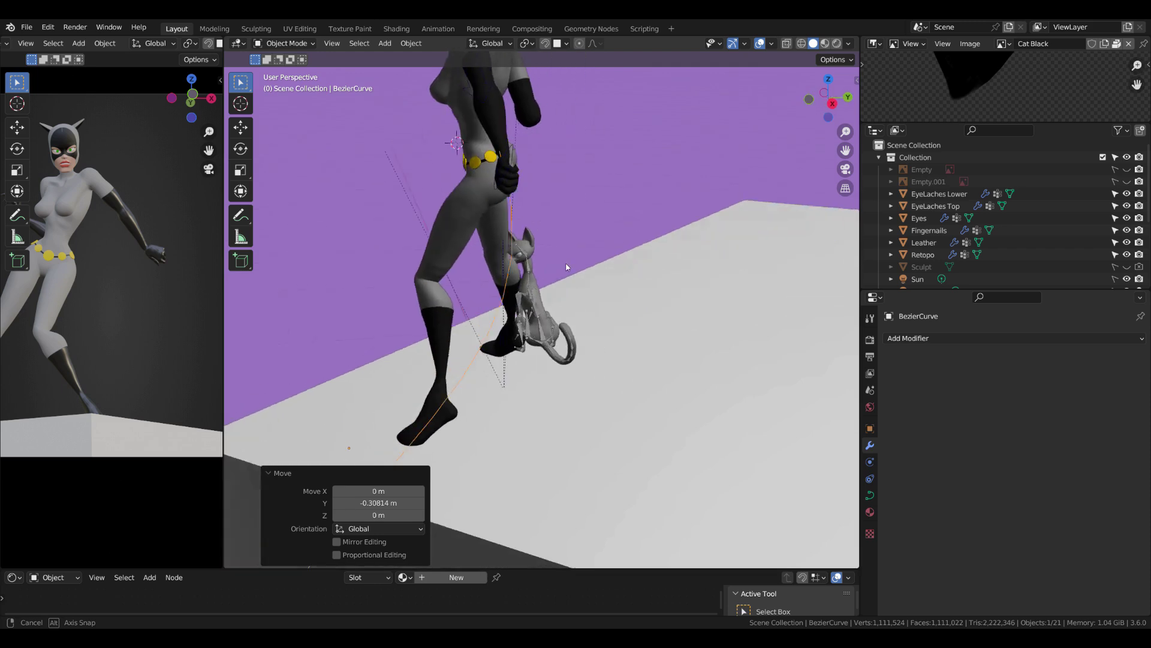
# Step: Give the curve a 0.008 m round Bevel Depth in Curve properties
pyautogui.click(870, 494)
pyautogui.scroll(-5, 917, 476)
pyautogui.scroll(-3, 1027, 511)
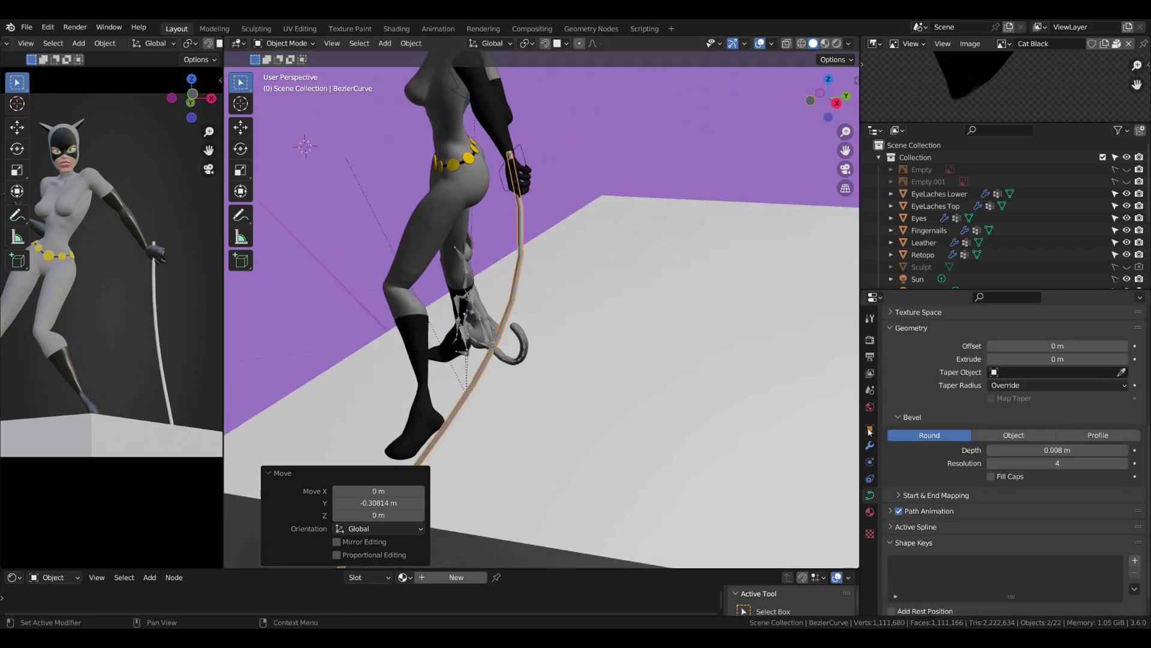
pyautogui.scroll(-3, 699, 340)
pyautogui.scroll(3, 660, 312)
pyautogui.scroll(3, 599, 288)
pyautogui.scroll(-4, 590, 282)
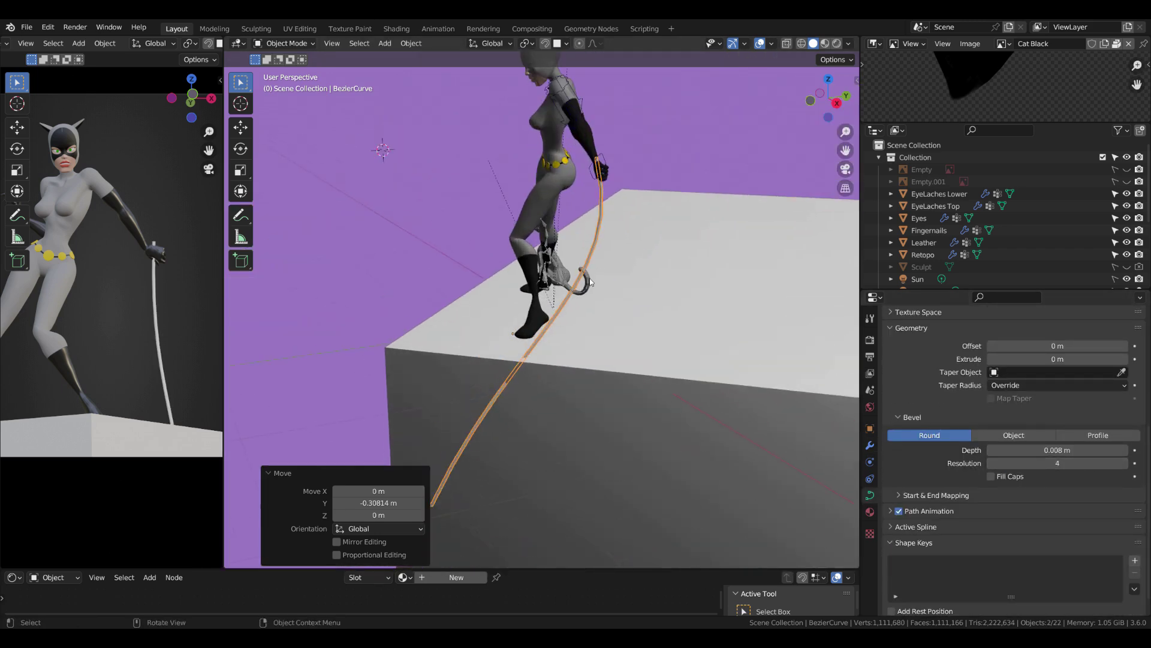
pyautogui.scroll(1, 618, 240)
# Step: Move and rotate the whip's points in Edit Mode to begin its S-bend
pyautogui.press('Tab')
pyautogui.moveTo(635, 213); pyautogui.dragTo(539, 241, button='middle')
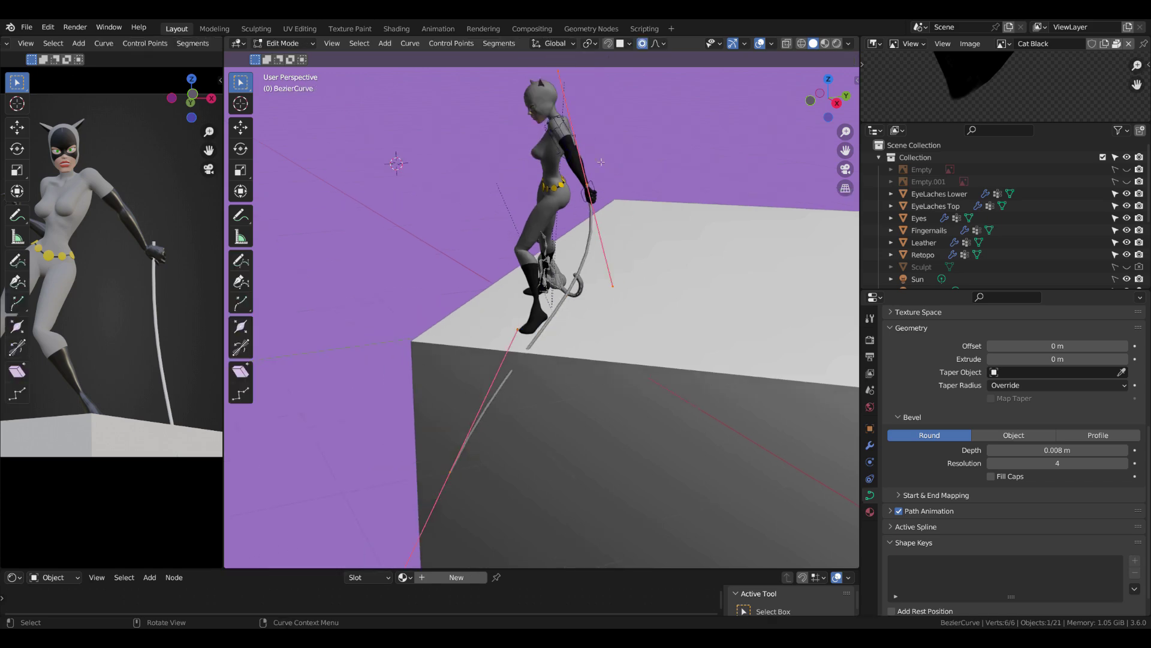
pyautogui.click(576, 186)
pyautogui.moveTo(576, 186)
pyautogui.mouseDown(button='middle')
pyautogui.moveTo(516, 145)
pyautogui.moveTo(660, 240)
pyautogui.moveTo(544, 286)
pyautogui.moveTo(601, 444)
pyautogui.moveTo(440, 318)
pyautogui.mouseUp(button='middle')
pyautogui.press('r')
pyautogui.click(678, 229)
# Step: Enable Fill Caps to close the whip's open ends
pyautogui.scroll(4, 600, 269)
pyautogui.click(992, 476)
pyautogui.scroll(-1, 991, 476)
pyautogui.scroll(-3, 543, 286)
pyautogui.scroll(-4, 557, 336)
# Step: Bend the whip with proportional-editing moves on its selected points
pyautogui.press('a')
pyautogui.rightClick(441, 318)
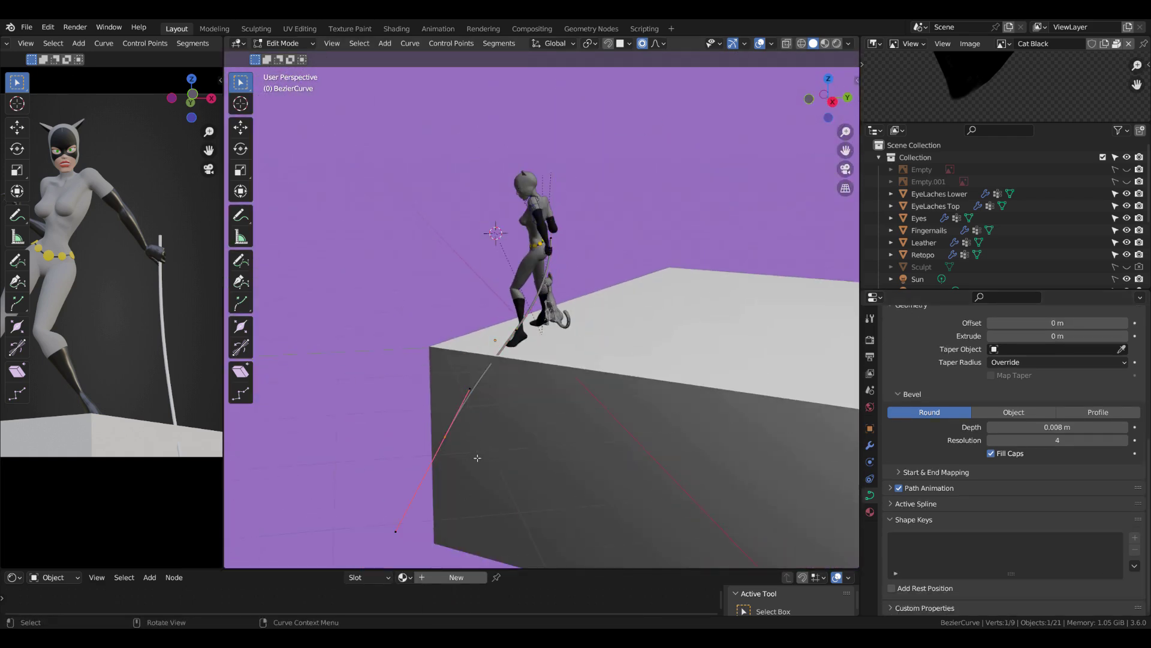
pyautogui.press('g')
pyautogui.click(571, 313)
pyautogui.moveTo(571, 313); pyautogui.dragTo(493, 404, button='middle')
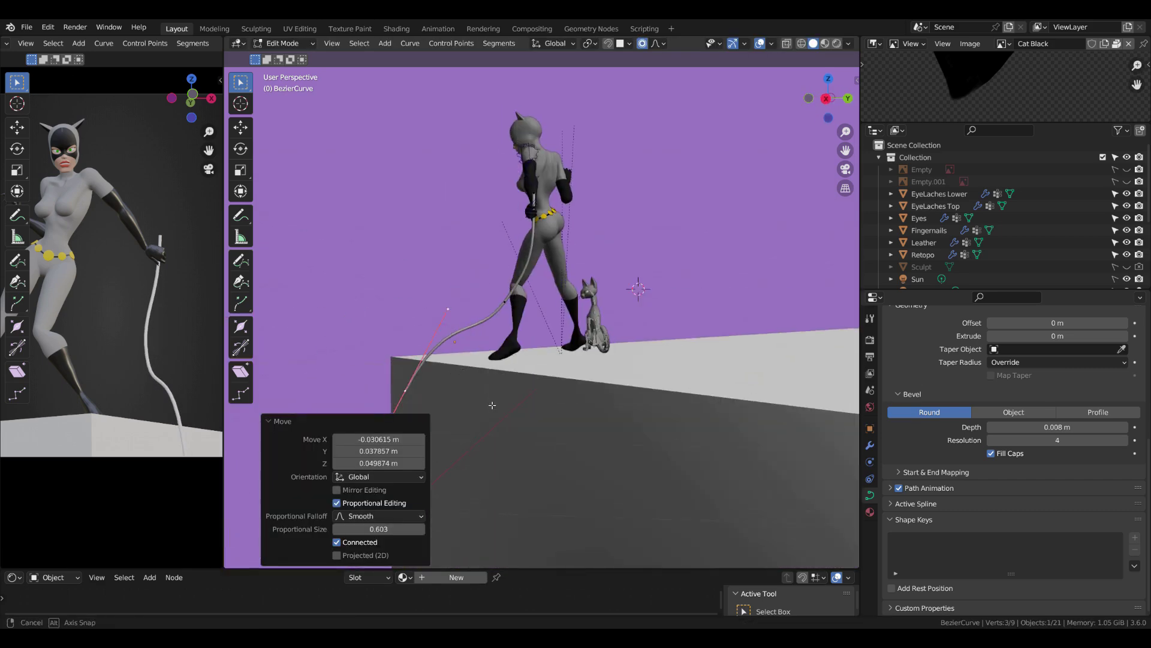
pyautogui.press('Escape')
pyautogui.press('KP_Decimal')
# Step: Raise the curve's Resolution Preview U to 64 for a smoother whip
pyautogui.click(1124, 440)
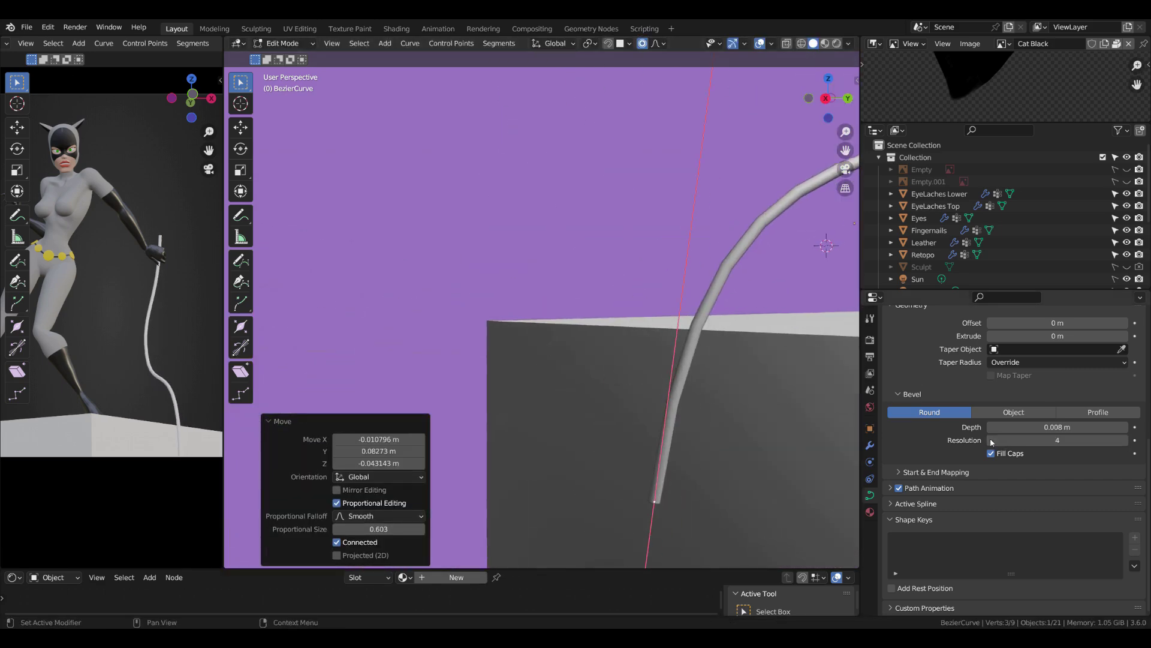
pyautogui.scroll(5, 991, 443)
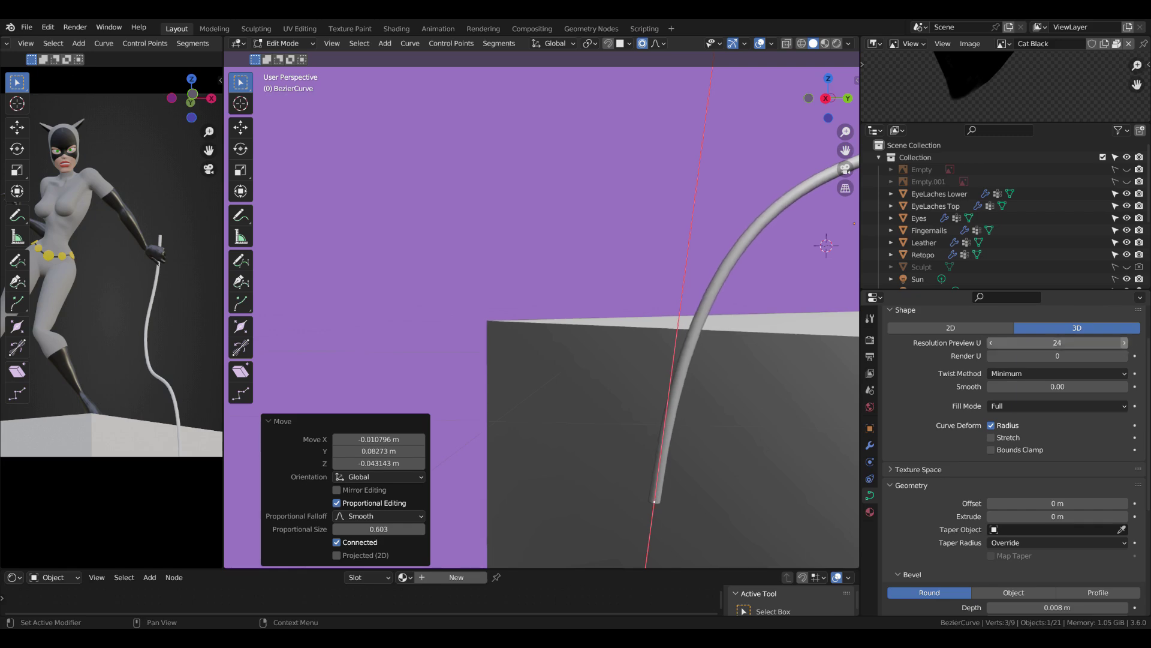
pyautogui.write('4')
pyautogui.press('Return')
pyautogui.press('g')
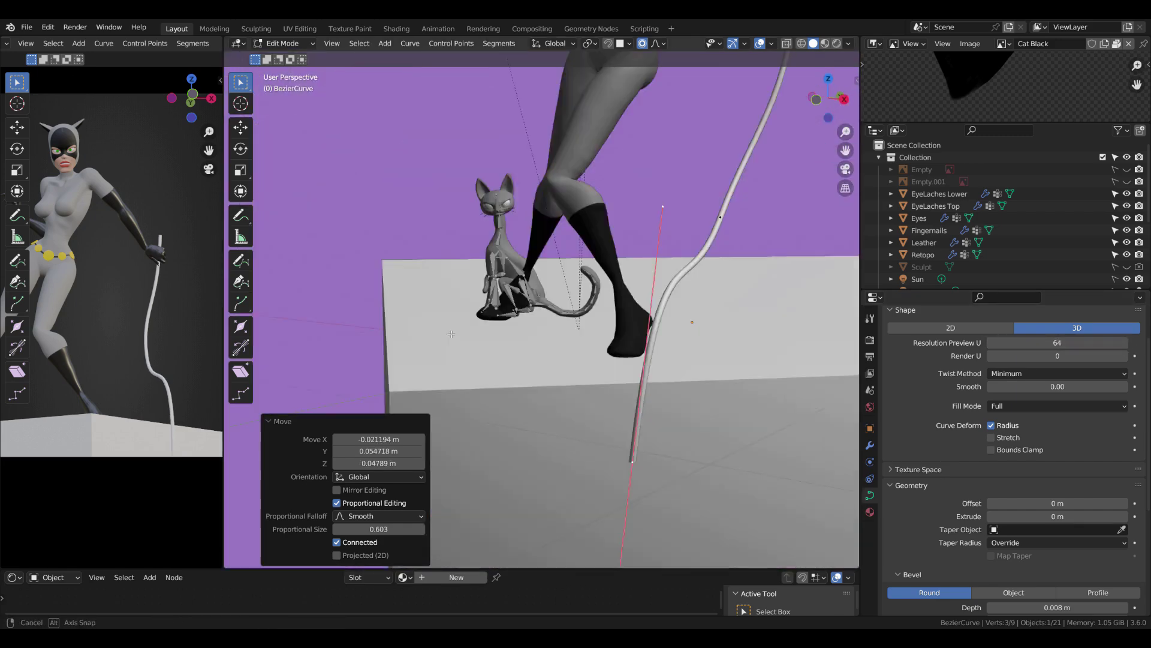
pyautogui.scroll(-4, 623, 227)
# Step: Delete the extra control points at the whip's end
pyautogui.moveTo(623, 240)
pyautogui.mouseDown(button='middle')
pyautogui.moveTo(655, 283)
pyautogui.moveTo(507, 384)
pyautogui.mouseUp(button='middle')
pyautogui.press('x')
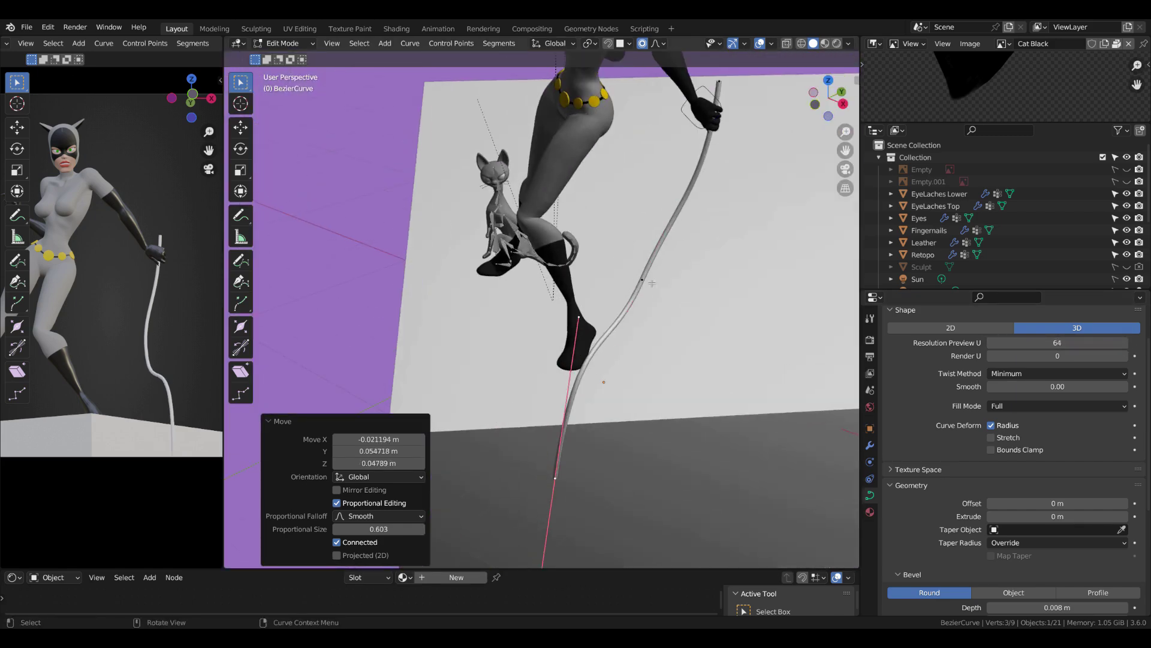
pyautogui.click(655, 283)
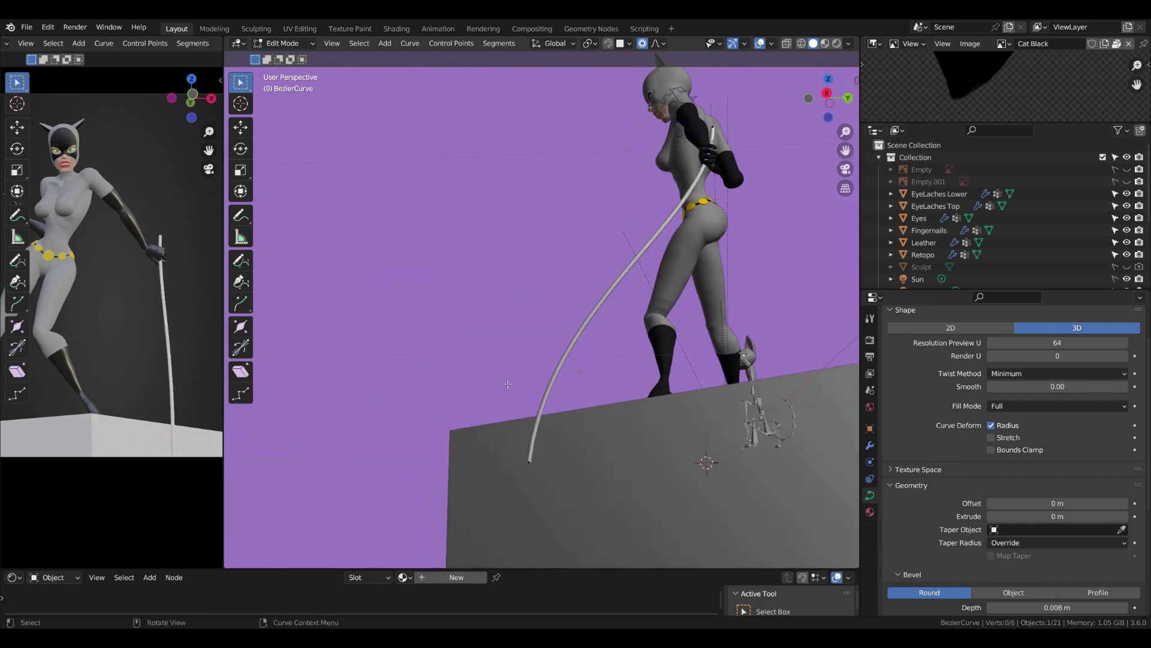
pyautogui.click(555, 440)
pyautogui.moveTo(555, 440)
pyautogui.mouseDown(button='middle')
pyautogui.moveTo(588, 419)
pyautogui.moveTo(600, 240)
pyautogui.mouseUp(button='middle')
# Step: Shrink the radius of the end points with Alt+S so the whip tip tapers
pyautogui.hotkey('alt', 's')
pyautogui.click(588, 431)
pyautogui.scroll(5, 621, 462)
pyautogui.hotkey('alt', 's')
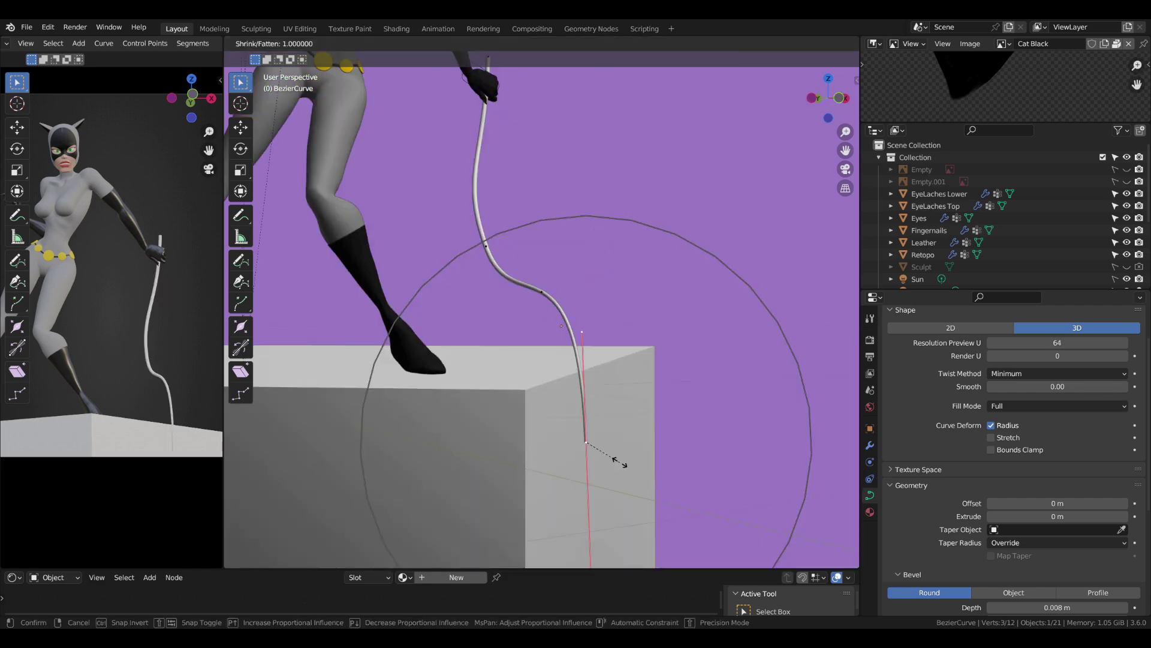
pyautogui.click(620, 461)
pyautogui.scroll(-3, 620, 462)
# Step: Refine the whip's bend with a smooth-falloff move, then leave Edit Mode
pyautogui.press('g')
pyautogui.click(551, 324)
pyautogui.moveTo(552, 324); pyautogui.dragTo(393, 262, button='middle')
pyautogui.moveTo(392, 262); pyautogui.dragTo(452, 298)
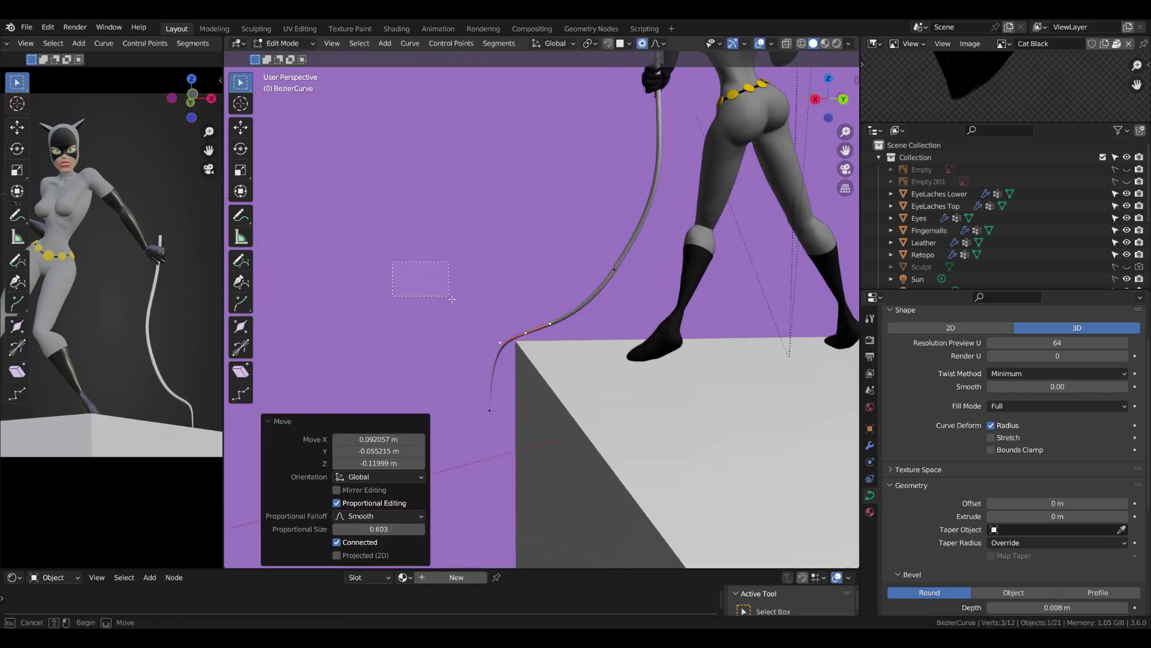
pyautogui.press('Tab')
pyautogui.click(870, 512)
# Step: Create a new material named 'Whip' and darken its Base Color to near black
pyautogui.click(893, 389)
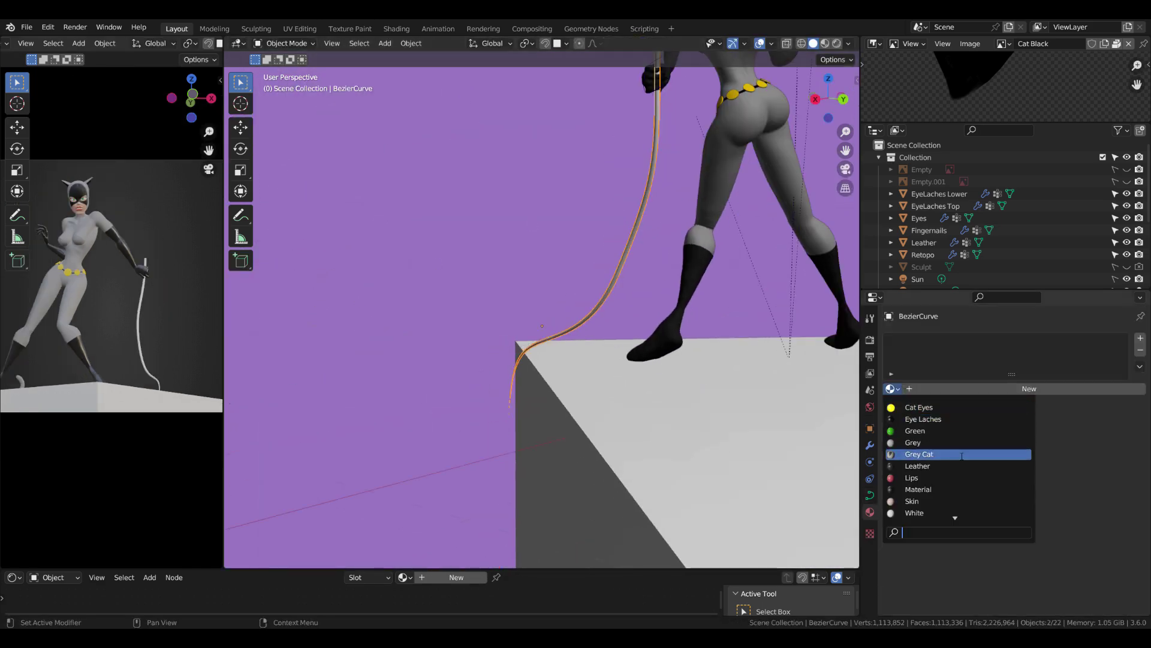
pyautogui.click(962, 388)
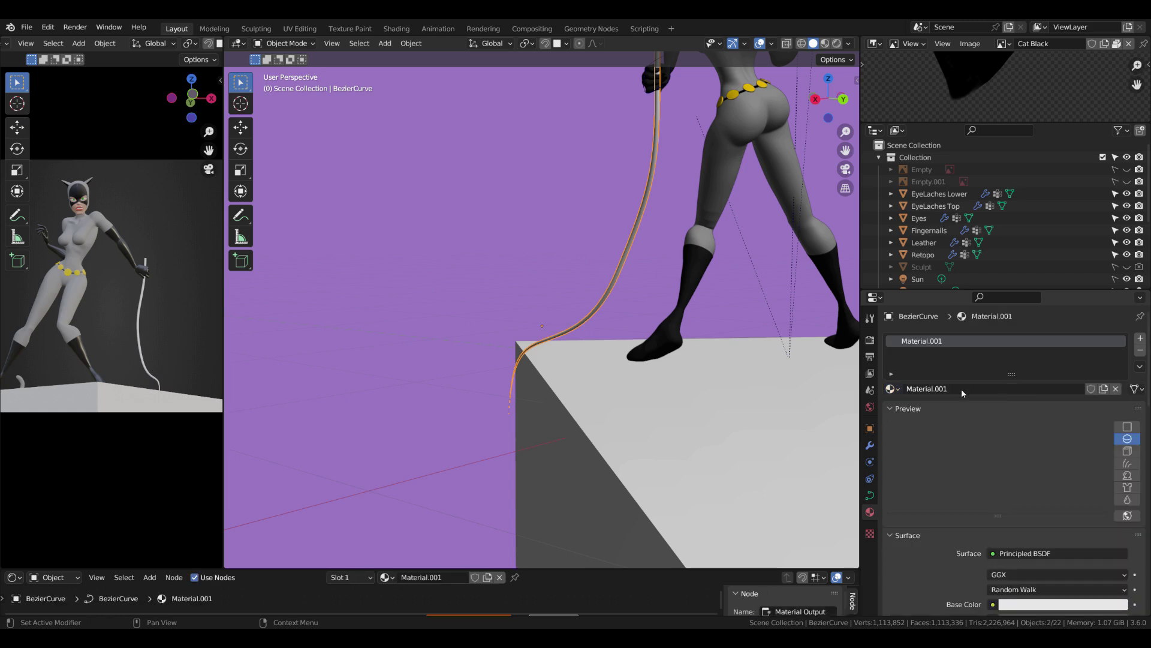
pyautogui.doubleClick(962, 388)
pyautogui.write('Whip')
pyautogui.scroll(-4, 957, 389)
pyautogui.click(1064, 514)
pyautogui.moveTo(1119, 342)
pyautogui.mouseDown()
pyautogui.moveTo(1119, 407)
pyautogui.moveTo(1048, 525)
pyautogui.mouseUp()
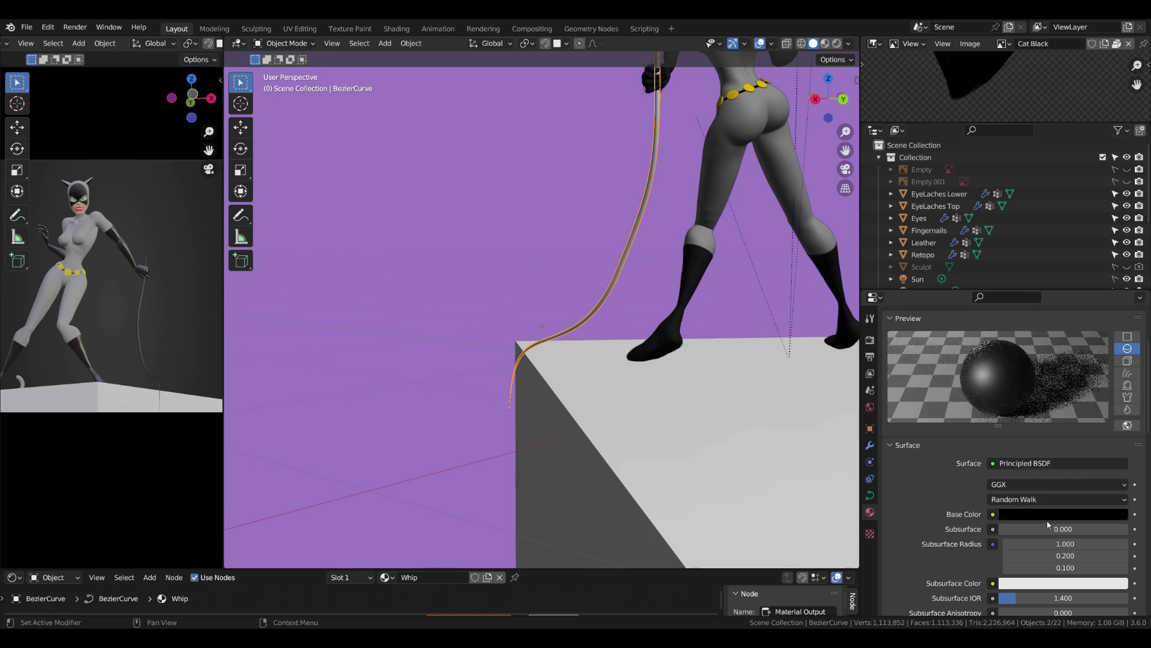
pyautogui.scroll(-15, 1048, 516)
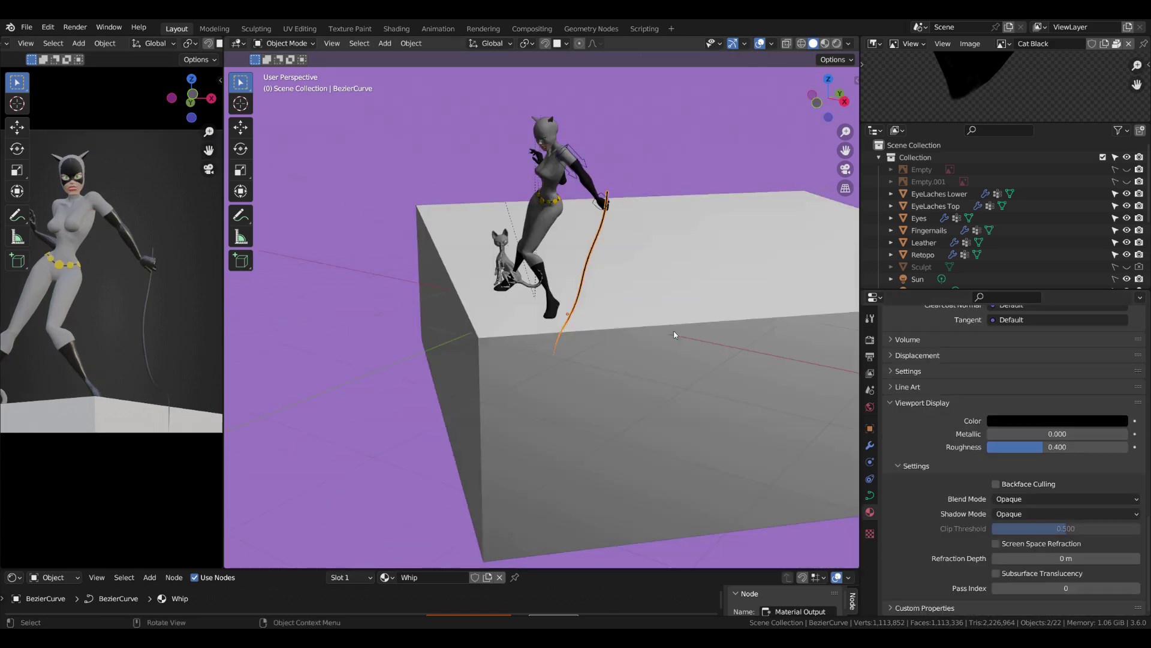
pyautogui.scroll(3, 120, 252)
# Step: Rotate the whip's points about Z in Edit Mode to realign the lash
pyautogui.press('Tab')
pyautogui.moveTo(594, 438); pyautogui.dragTo(617, 460, button='middle')
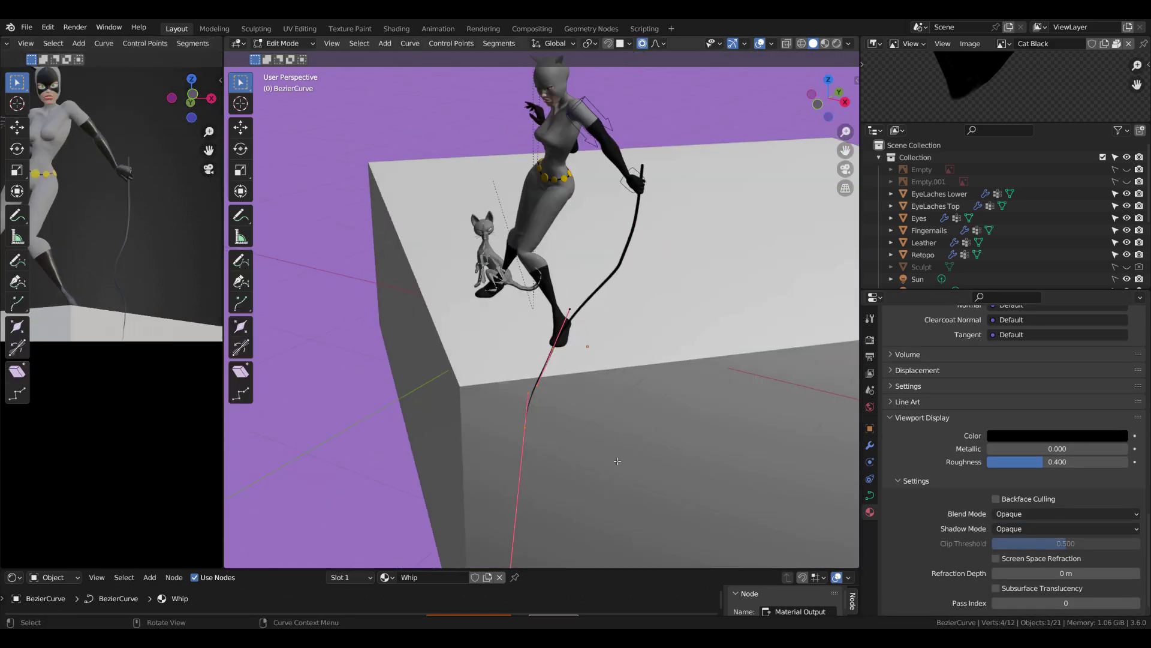
pyautogui.click(583, 450)
pyautogui.scroll(1, 583, 450)
pyautogui.press('r')
pyautogui.press('z')
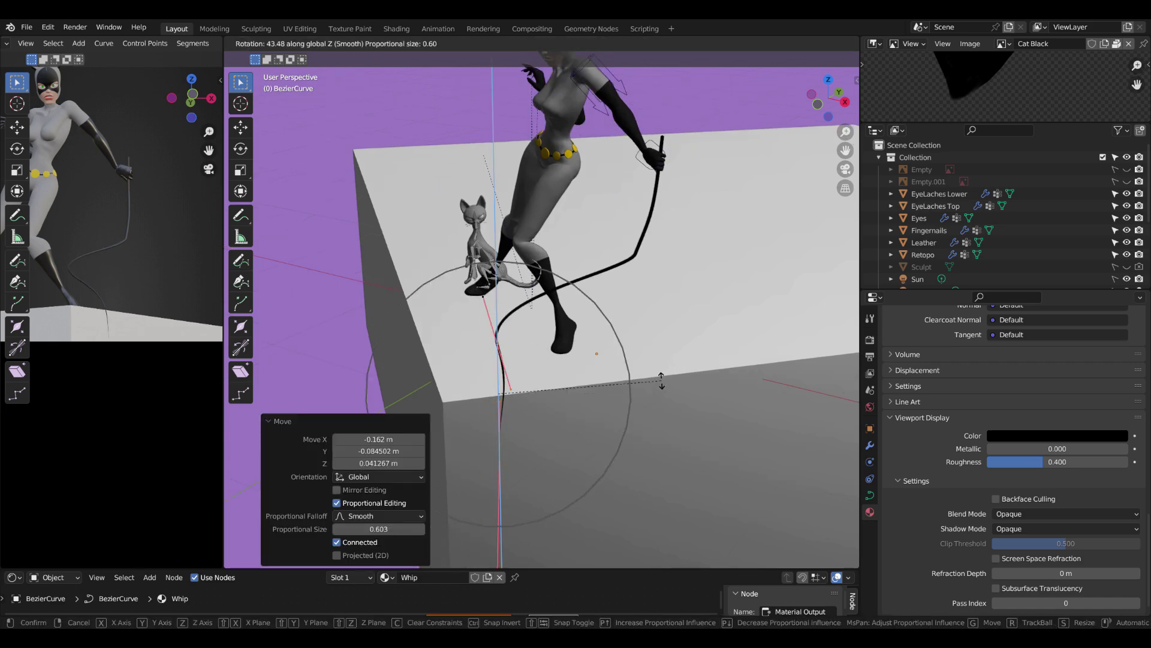
pyautogui.click(661, 379)
pyautogui.moveTo(661, 379)
pyautogui.mouseDown(button='middle')
pyautogui.moveTo(699, 482)
pyautogui.moveTo(631, 232)
pyautogui.mouseUp(button='middle')
# Step: Move and rotate the whip's handle control points into Catwoman's hand
pyautogui.click(541, 204)
pyautogui.moveTo(541, 204)
pyautogui.mouseDown(button='middle')
pyautogui.moveTo(611, 376)
pyautogui.moveTo(594, 280)
pyautogui.moveTo(707, 300)
pyautogui.moveTo(749, 270)
pyautogui.mouseUp(button='middle')
pyautogui.click(541, 204)
pyautogui.press('g')
pyautogui.click(594, 280)
pyautogui.press('r')
pyautogui.press('g')
pyautogui.scroll(3, 749, 270)
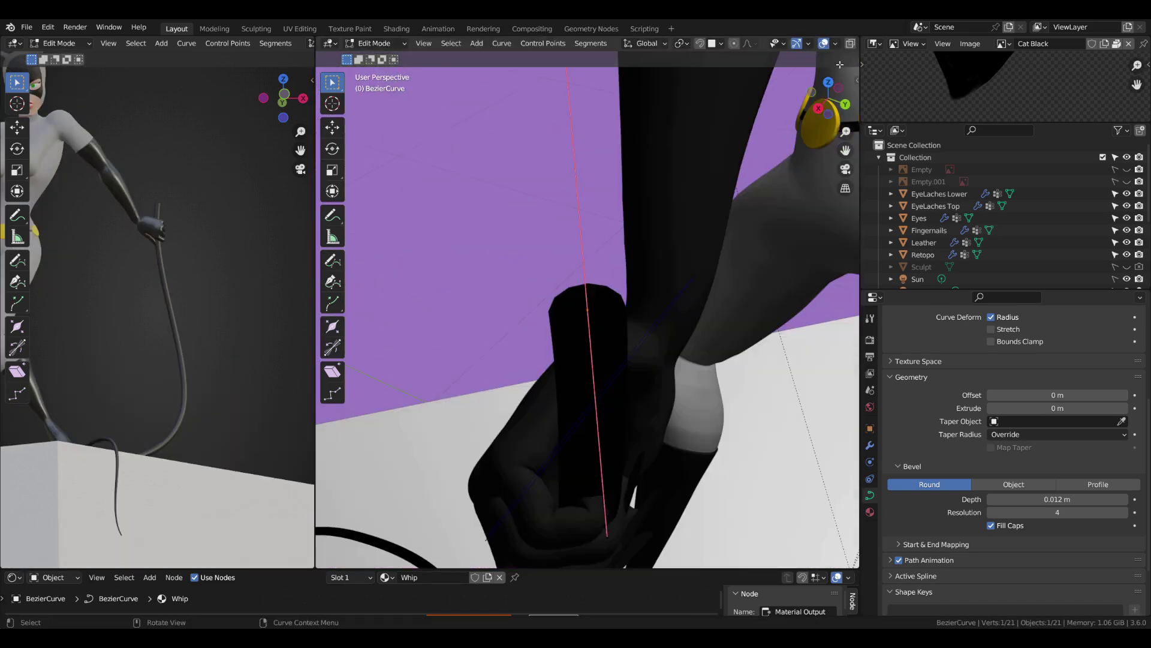
# Step: In Material Preview, fine-tune the handle's rotation inside the gripping fist
pyautogui.click(826, 43)
pyautogui.moveTo(672, 252)
pyautogui.mouseDown(button='middle')
pyautogui.moveTo(622, 195)
pyautogui.moveTo(634, 277)
pyautogui.mouseUp(button='middle')
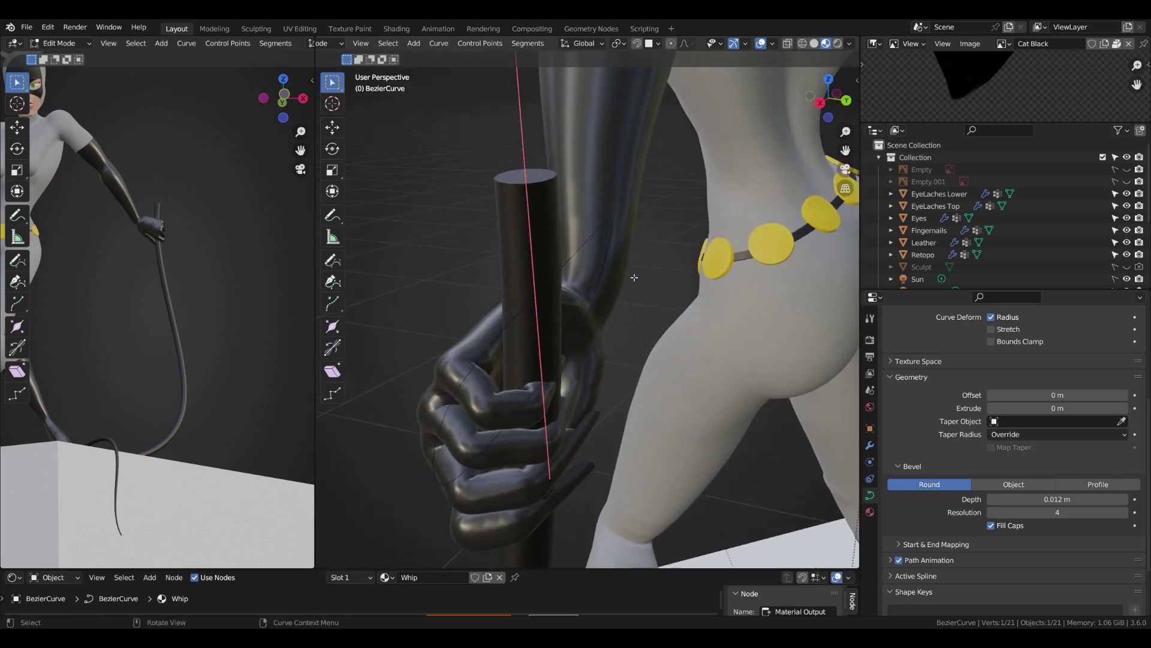
pyautogui.click(652, 243)
pyautogui.scroll(-2, 652, 247)
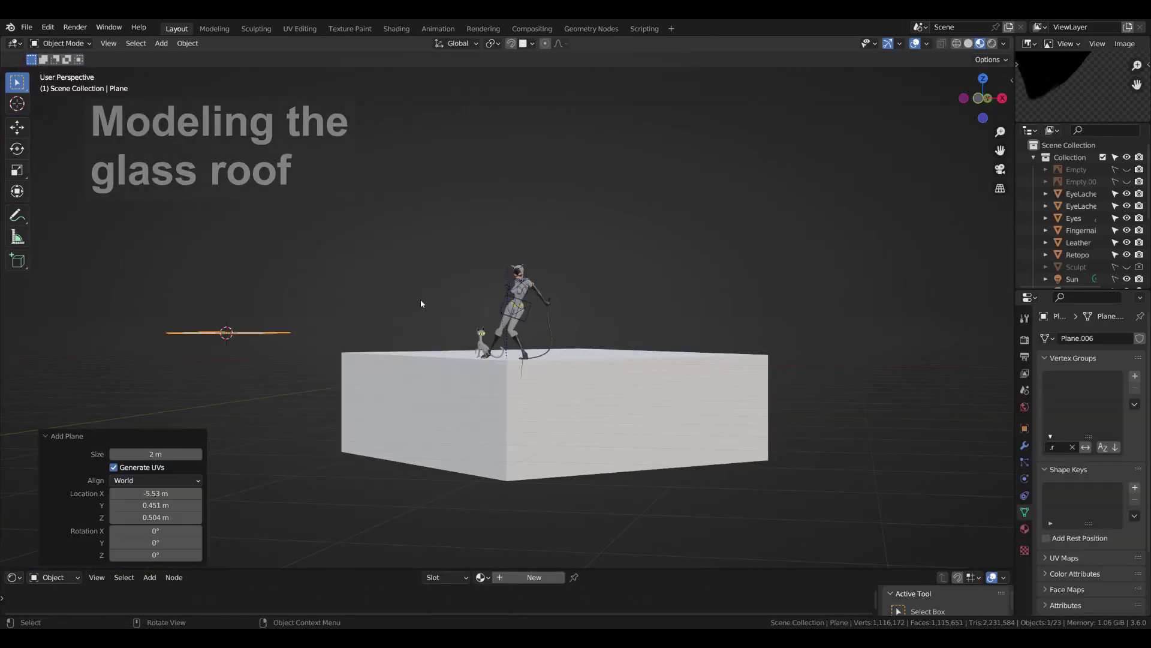
# Step: Scale the new roof plane to size in top view
pyautogui.press('KP_Decimal')
pyautogui.press('KP_7')
pyautogui.press('s')
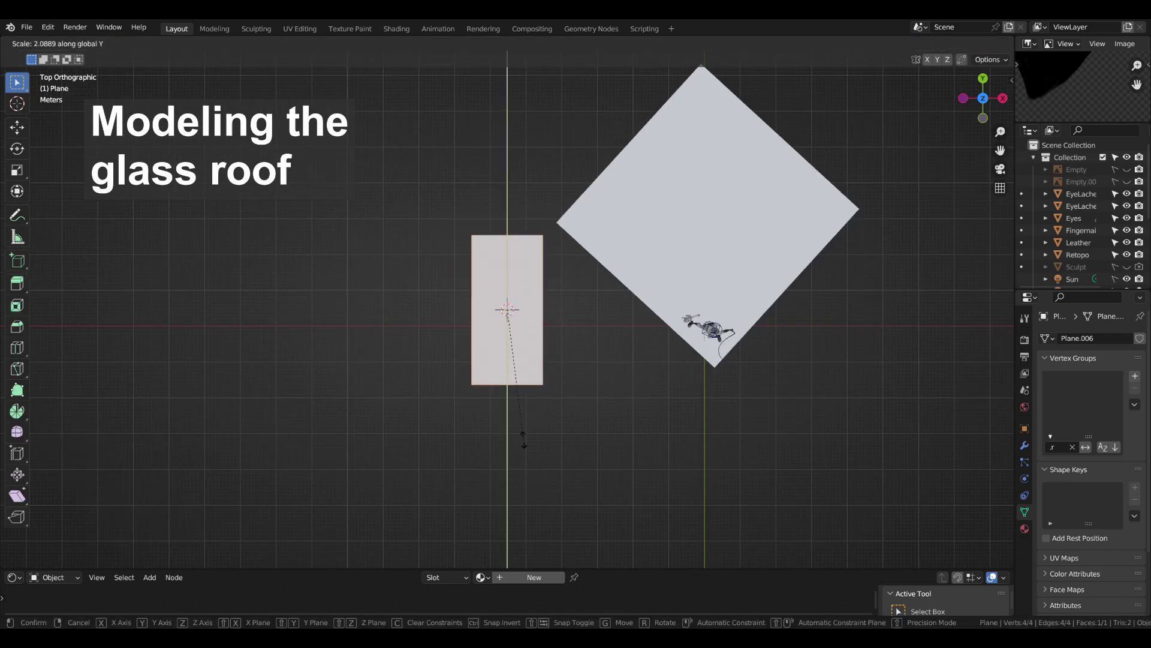
pyautogui.click(524, 440)
pyautogui.scroll(2, 524, 326)
# Step: Add loop cuts across the plane to subdivide it into a grid
pyautogui.hotkey('ctrl', 'r')
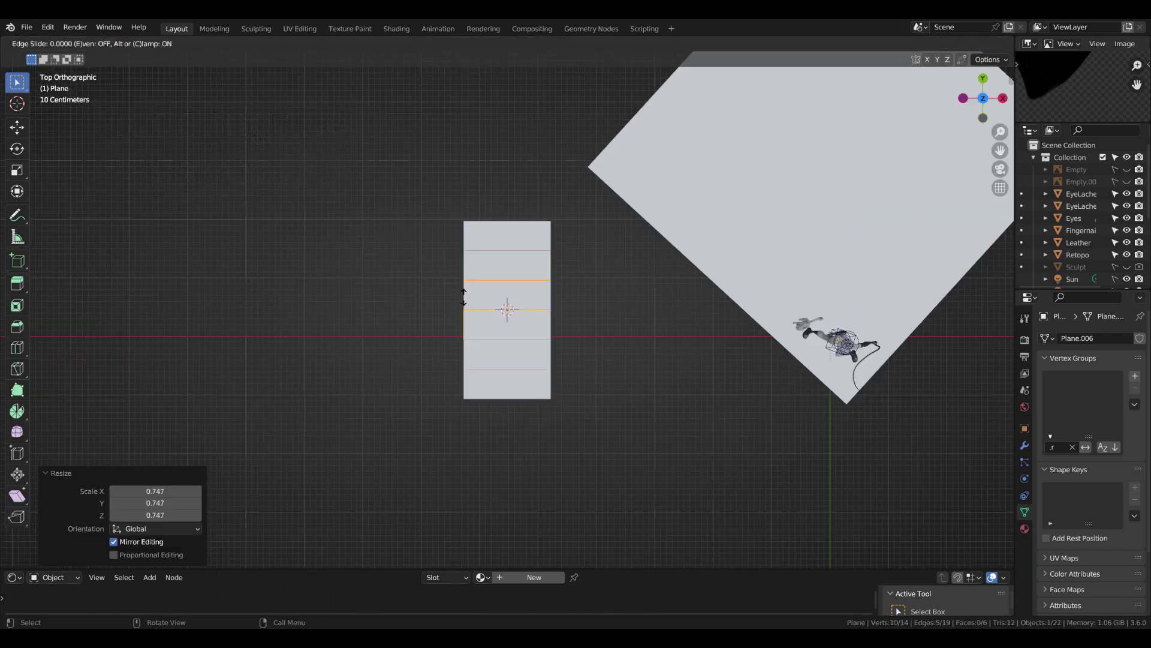
pyautogui.click(464, 296)
pyautogui.scroll(2, 518, 246)
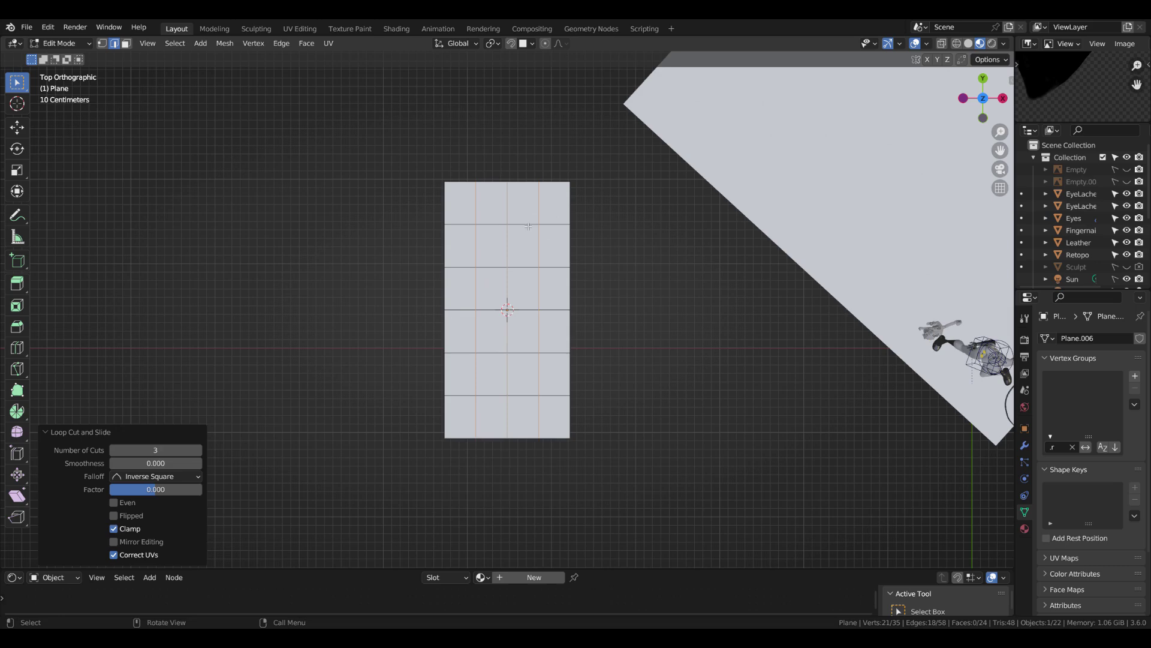
pyautogui.moveTo(528, 226); pyautogui.dragTo(636, 313, button='middle')
pyautogui.press('1')
pyautogui.press('Tab')
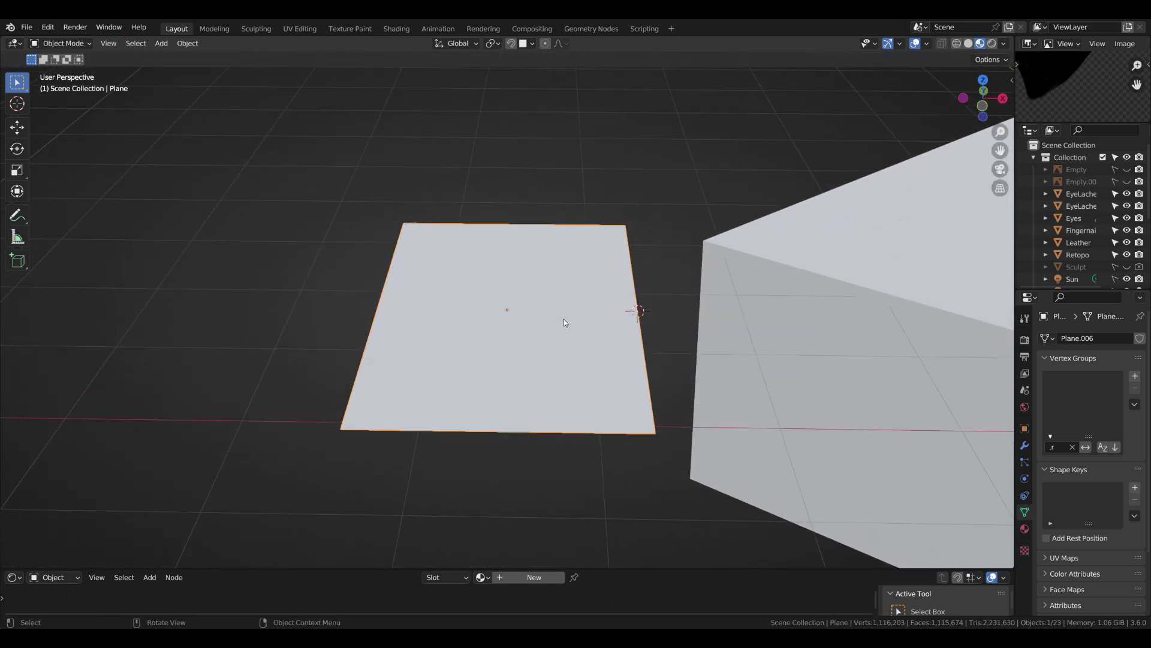
# Step: Set the plane's origin to the 3D cursor and tilt it into a sloping roof panel
pyautogui.rightClick(642, 355)
pyautogui.moveTo(642, 354); pyautogui.dragTo(498, 48, button='middle')
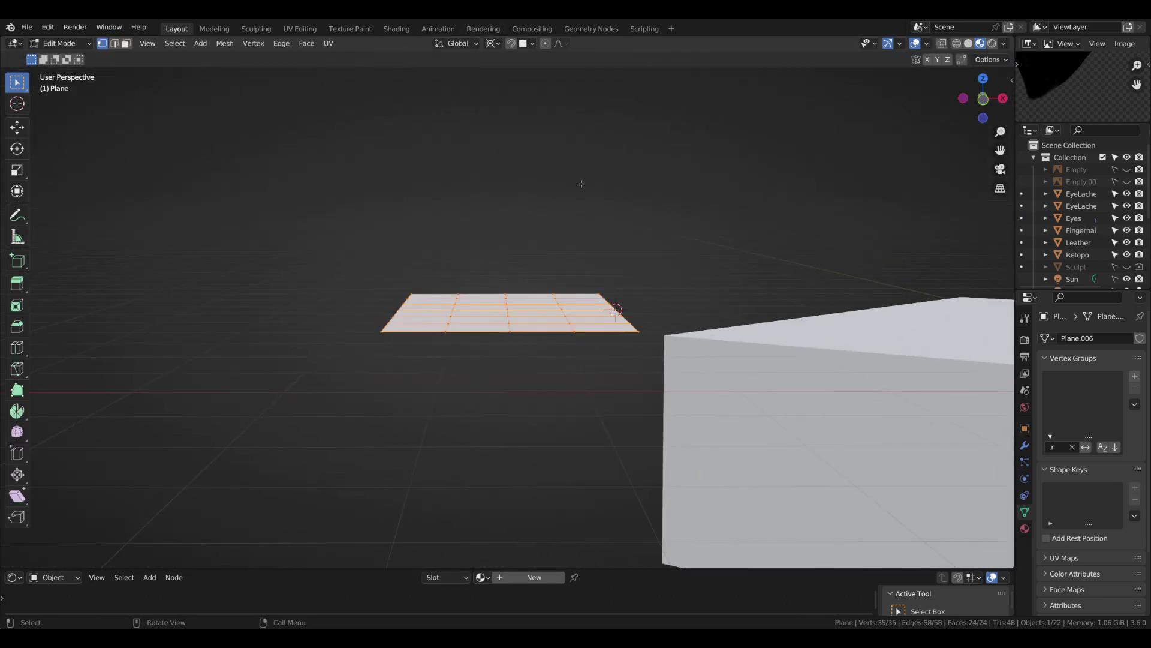
pyautogui.click(544, 220)
pyautogui.press('Tab')
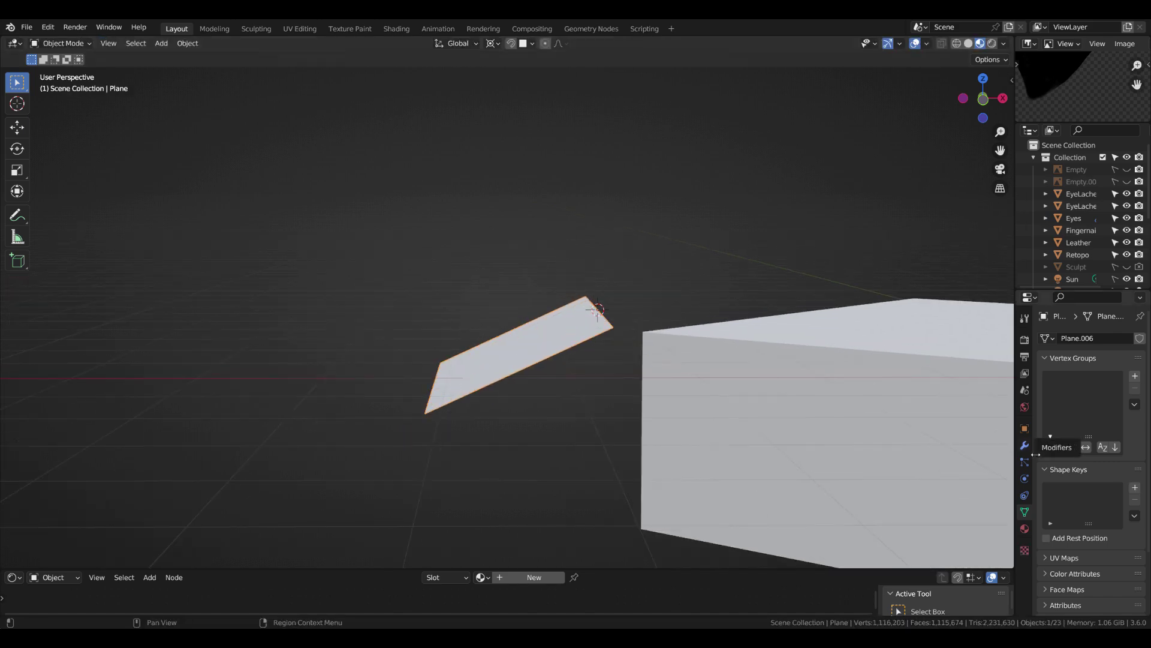
# Step: Add a Mirror modifier on X so the panel forms a two-sided gable roof
pyautogui.moveTo(1015, 420); pyautogui.dragTo(958, 420)
pyautogui.click(967, 445)
pyautogui.click(1061, 338)
pyautogui.click(891, 476)
pyautogui.moveTo(891, 476); pyautogui.dragTo(390, 330, button='middle')
pyautogui.press('Tab')
# Step: Extrude the gable edge downward and fill the first face of the gable wall
pyautogui.click(456, 427)
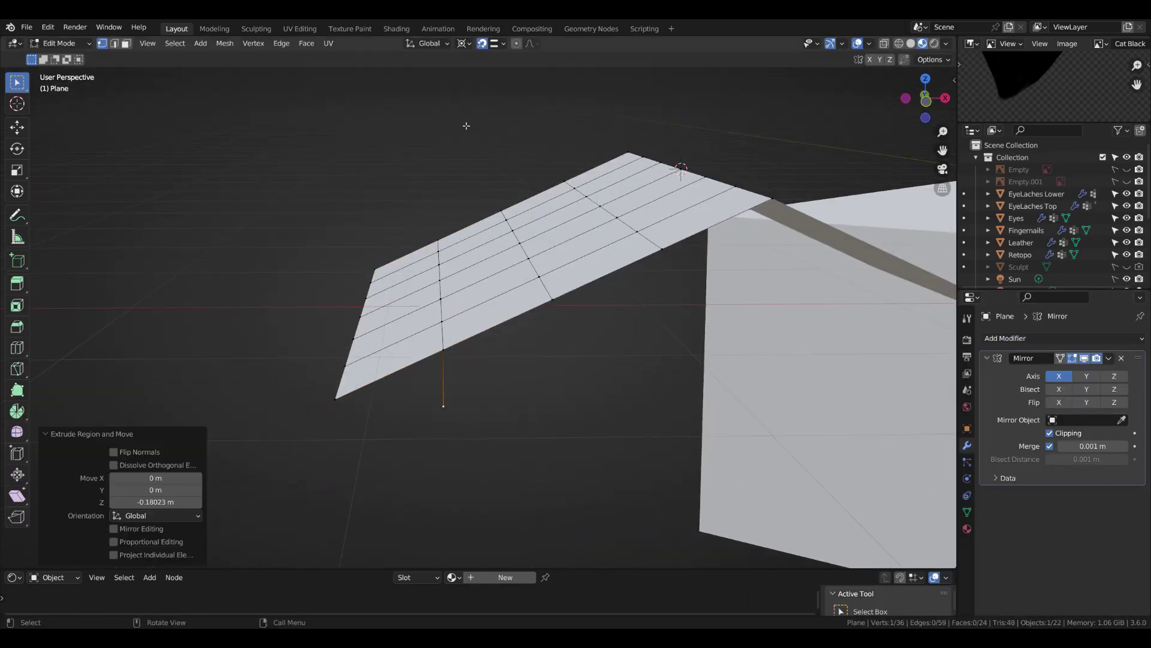
pyautogui.click(349, 394)
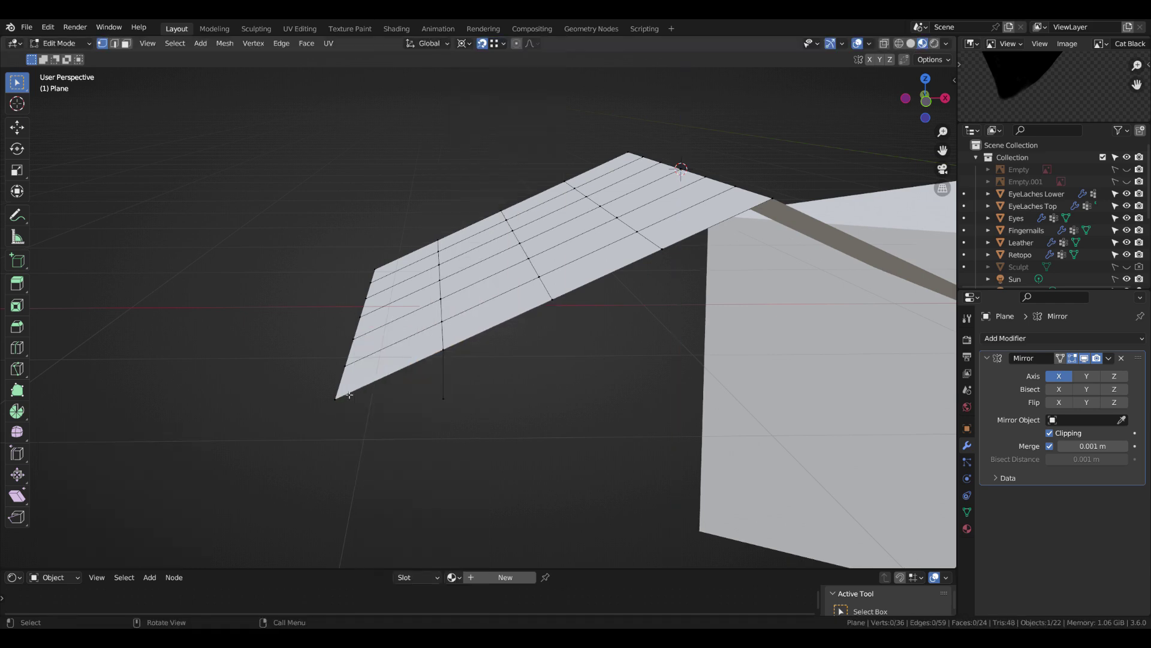
pyautogui.press('f')
pyautogui.moveTo(476, 408); pyautogui.dragTo(521, 369, button='middle')
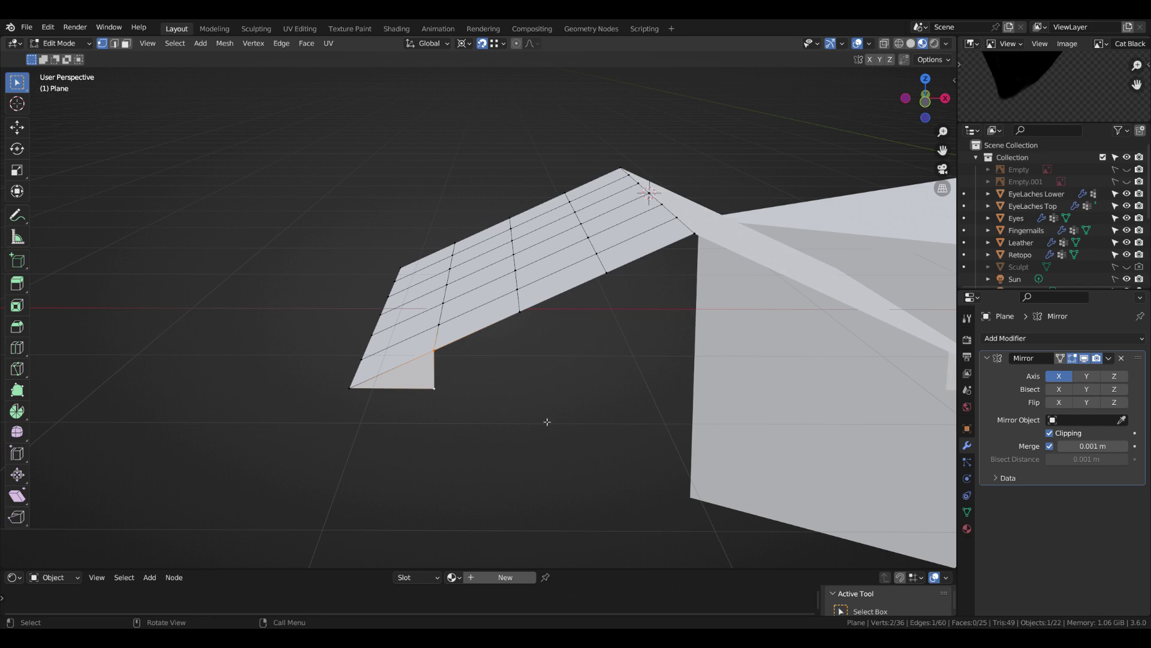
# Step: Extrude an edge along X and fill faces between the roof's base vertices
pyautogui.click(526, 313)
pyautogui.press('e')
pyautogui.press('x')
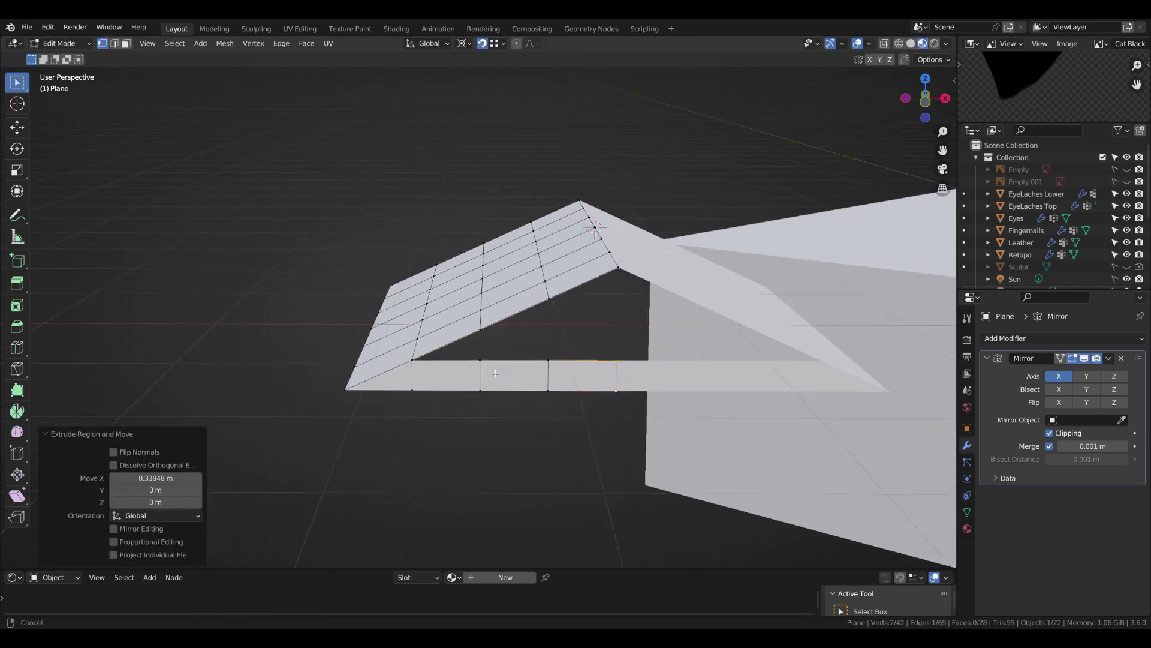
pyautogui.moveTo(707, 239); pyautogui.dragTo(391, 388, button='middle')
pyautogui.click(391, 388)
pyautogui.press('f')
pyautogui.scroll(1, 390, 396)
pyautogui.click(366, 388)
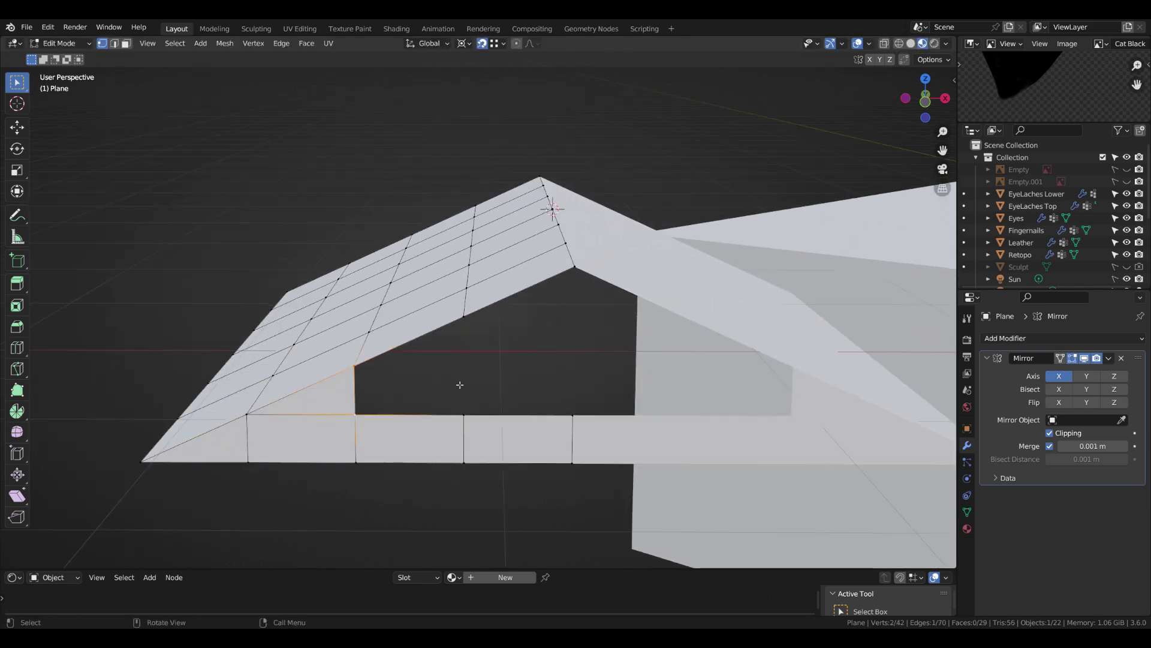
pyautogui.click(418, 374)
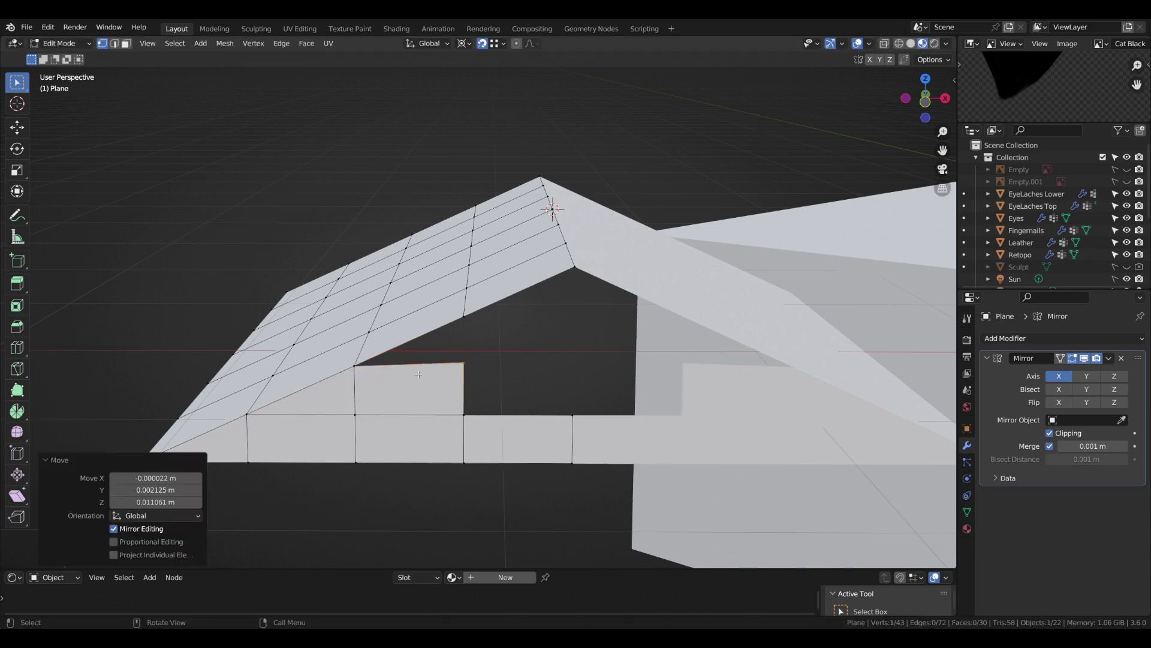
# Step: Extrude vertices down from the ridge and fill the remaining gable triangle faces
pyautogui.keyDown('ctrl'); pyautogui.rightClick(473, 316); pyautogui.keyUp('ctrl')
pyautogui.keyDown('shift'); pyautogui.click(466, 317); pyautogui.keyUp('shift')
pyautogui.press('f')
pyautogui.scroll(2, 484, 365)
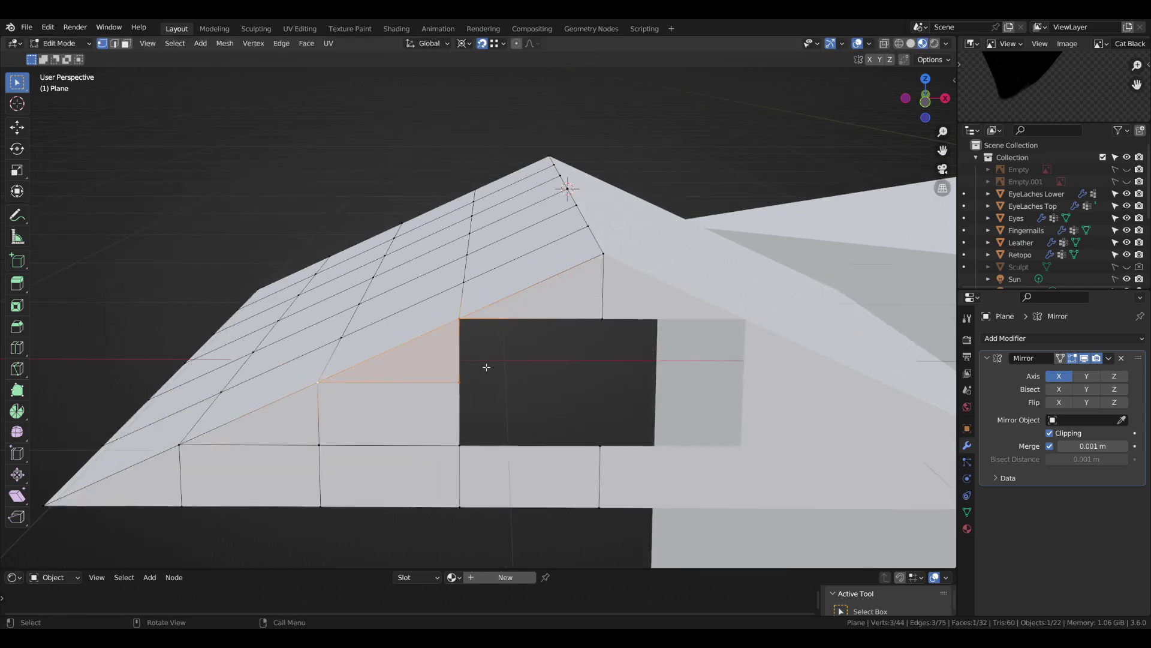
pyautogui.scroll(2, 489, 411)
pyautogui.moveTo(489, 411); pyautogui.dragTo(555, 400, button='middle')
pyautogui.keyDown('ctrl'); pyautogui.rightClick(539, 399); pyautogui.keyUp('ctrl')
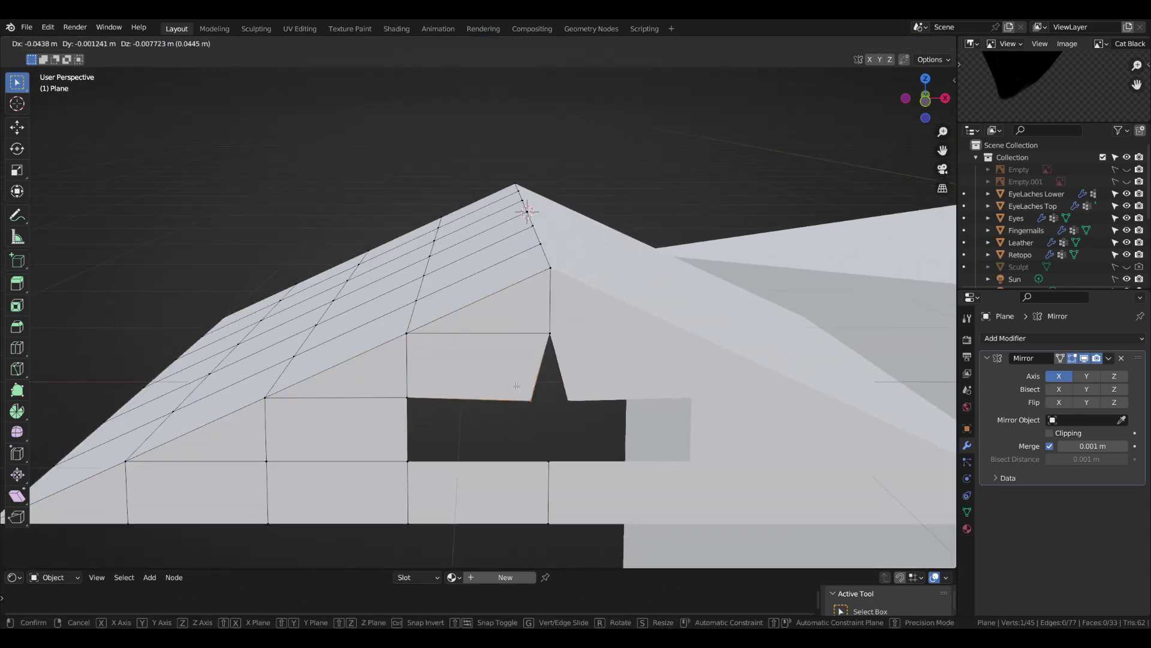
pyautogui.click(511, 397)
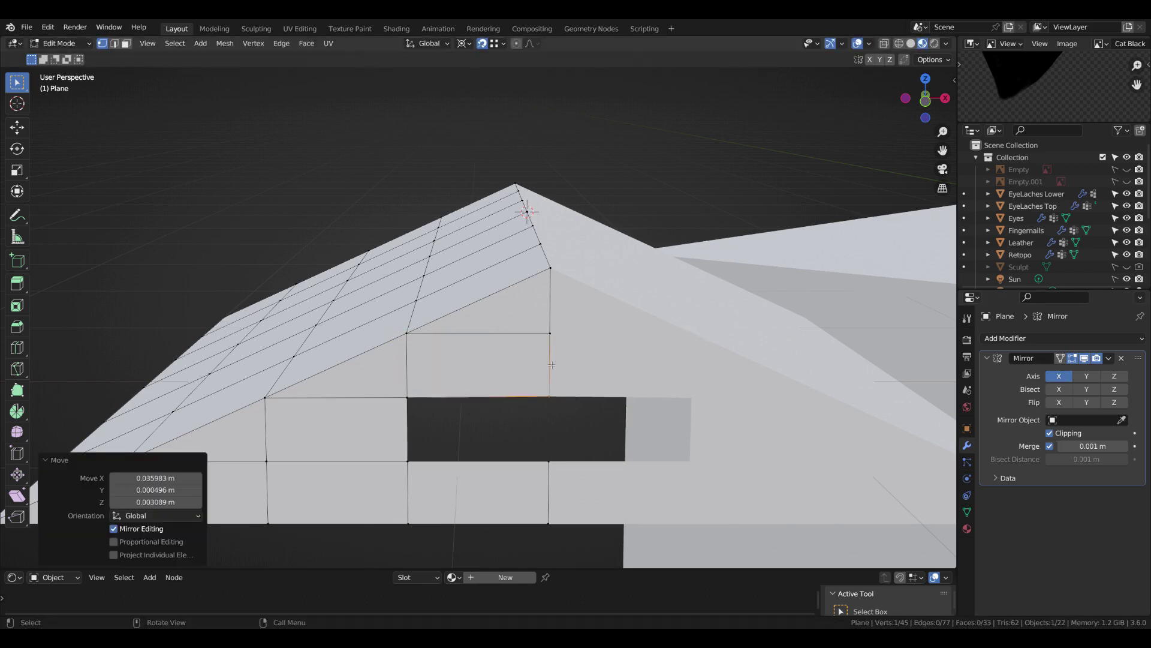
pyautogui.moveTo(511, 397); pyautogui.dragTo(438, 397, button='middle')
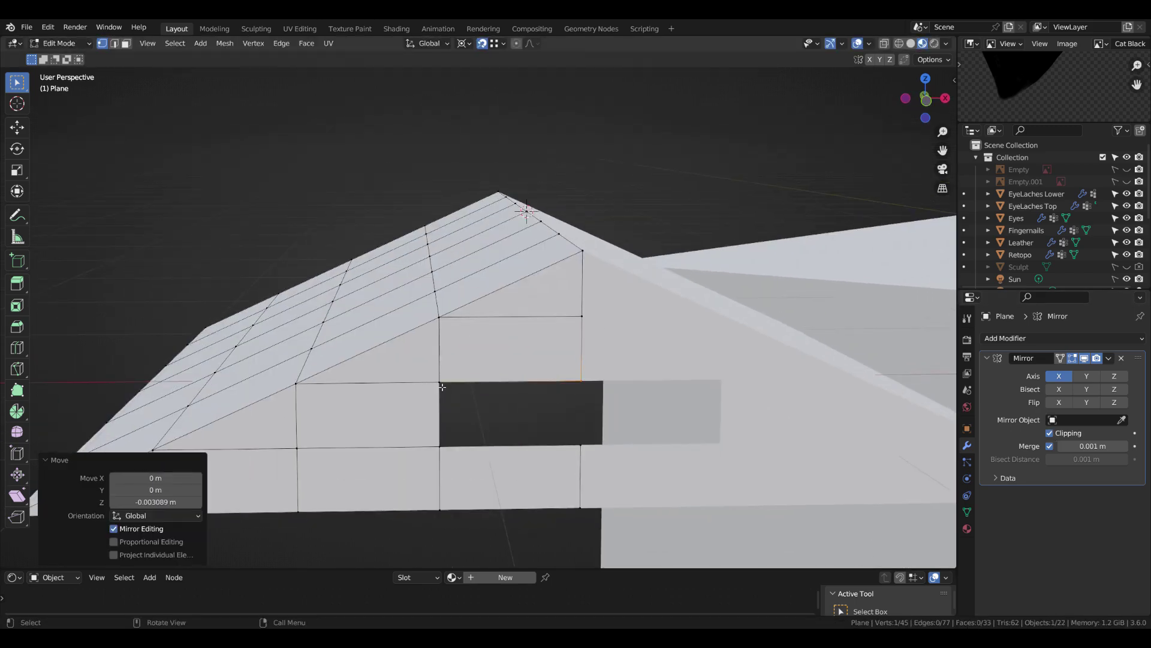
# Step: Merge the whole roof mesh's overlapping vertices by distance
pyautogui.press('a')
pyautogui.moveTo(443, 387)
pyautogui.mouseDown(button='middle')
pyautogui.moveTo(656, 415)
pyautogui.moveTo(351, 365)
pyautogui.mouseUp(button='middle')
pyautogui.press('m')
pyautogui.press('b')
pyautogui.press('2')
pyautogui.click(351, 365)
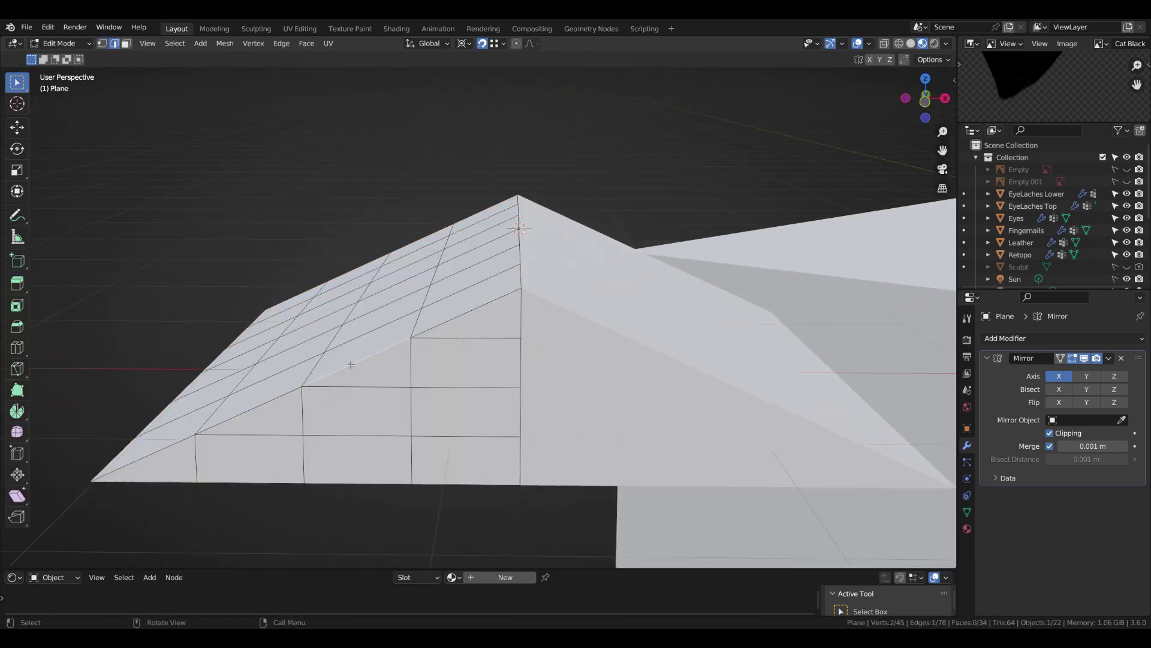
pyautogui.scroll(-1, 289, 423)
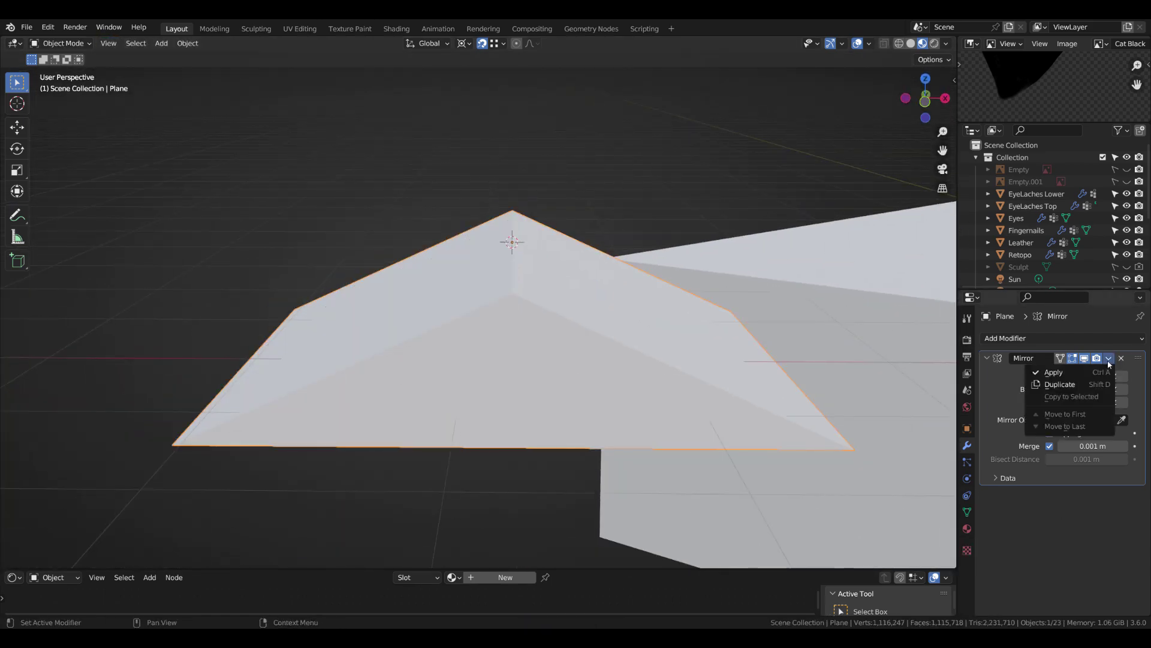
# Step: Apply the roof's Mirror modifier and add a Wireframe modifier
pyautogui.click(1053, 372)
pyautogui.press('Tab')
pyautogui.moveTo(337, 457); pyautogui.dragTo(420, 420, button='middle')
pyautogui.click(1019, 338)
pyautogui.click(893, 611)
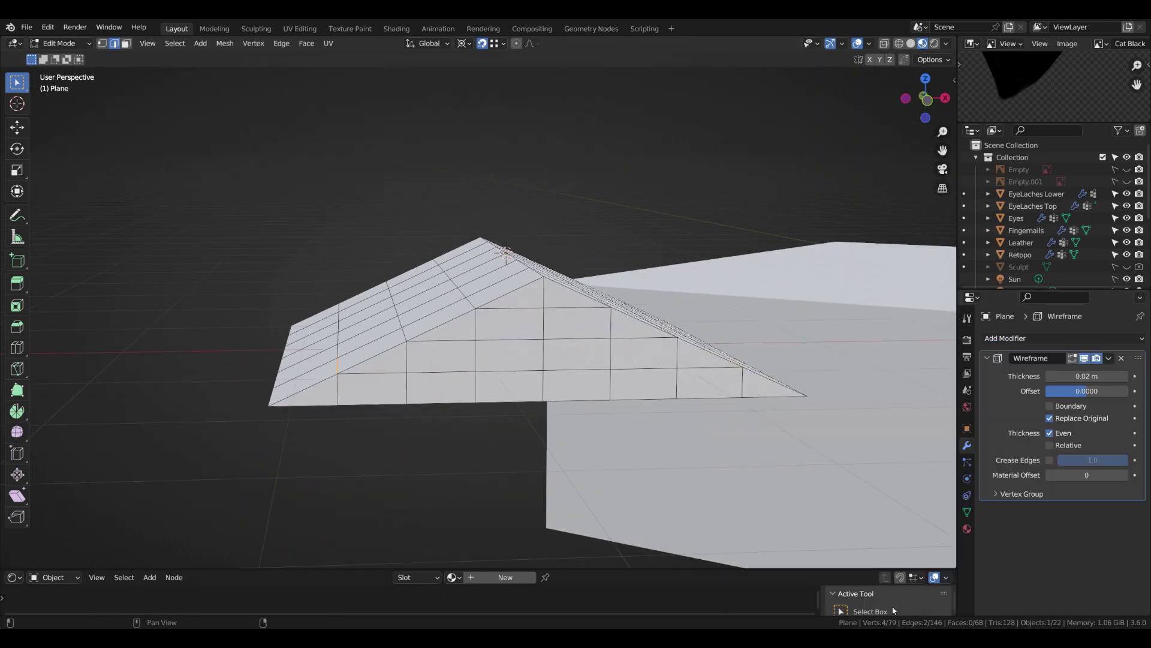
# Step: Enable Boundary, set 0.0203 m thickness, 0.0054 offset, and uncheck Replace Original
pyautogui.press('Tab')
pyautogui.scroll(3, 471, 414)
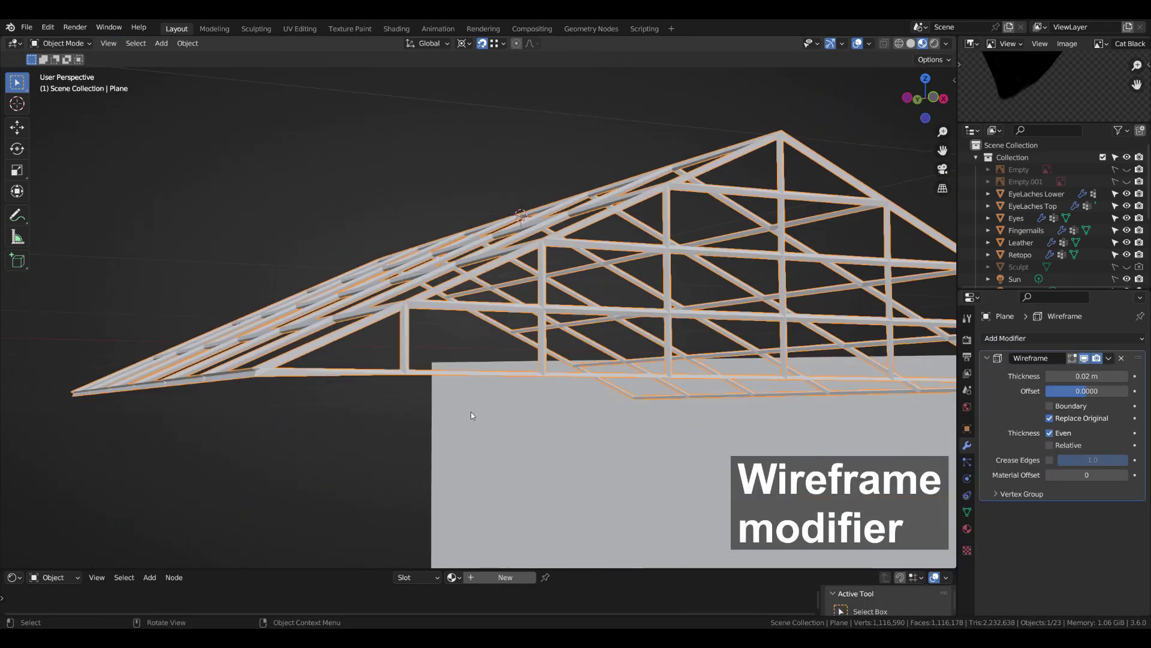
pyautogui.click(1049, 406)
pyautogui.scroll(-2, 540, 359)
pyautogui.moveTo(540, 359); pyautogui.dragTo(600, 360, button='middle')
pyautogui.click(1049, 445)
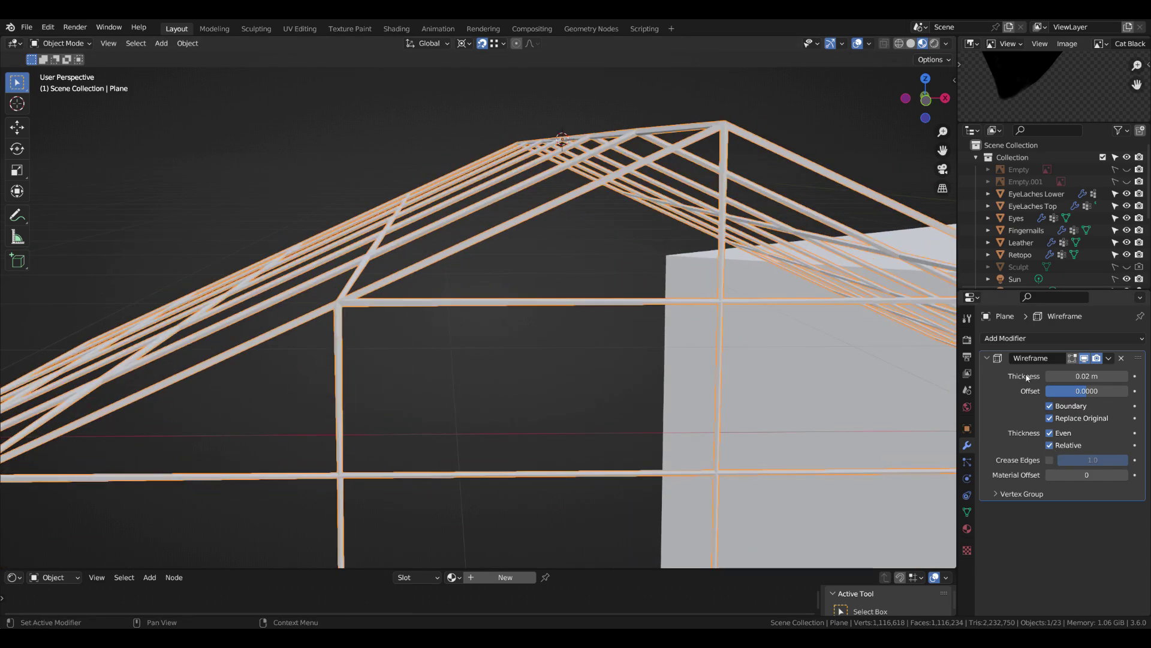
pyautogui.moveTo(1086, 376)
pyautogui.mouseDown()
pyautogui.moveTo(1109, 376)
pyautogui.moveTo(1062, 376)
pyautogui.mouseUp()
pyautogui.click(1050, 445)
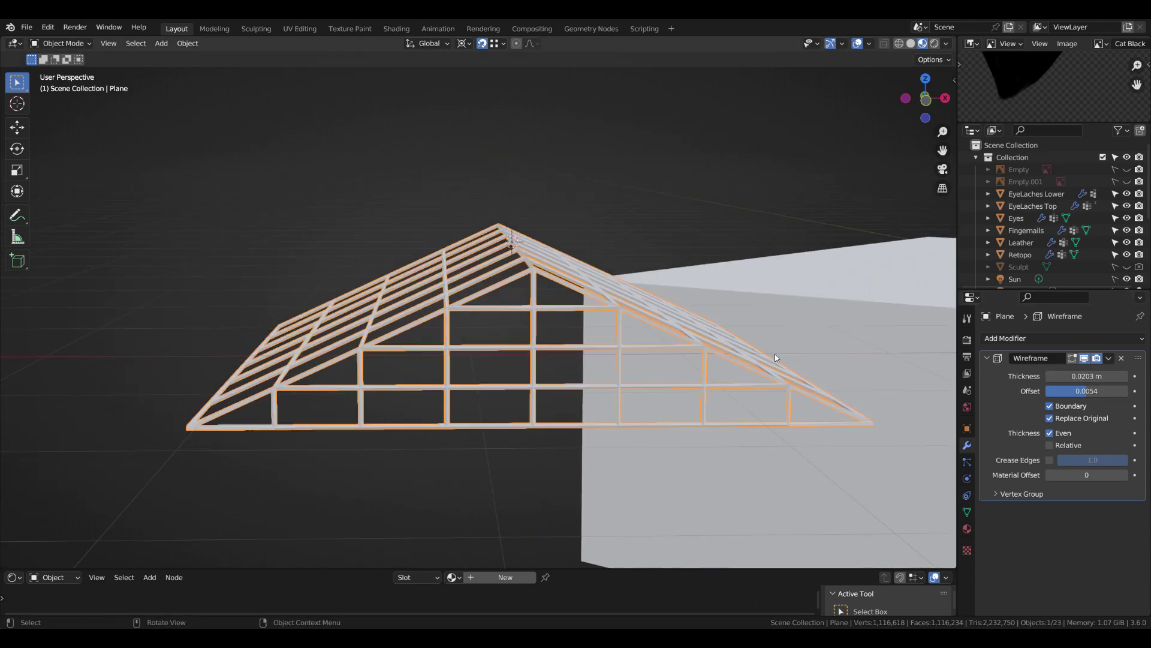
pyautogui.click(1049, 417)
pyautogui.moveTo(336, 315)
pyautogui.mouseDown(button='middle')
pyautogui.moveTo(528, 352)
pyautogui.moveTo(473, 333)
pyautogui.moveTo(498, 312)
pyautogui.mouseUp(button='middle')
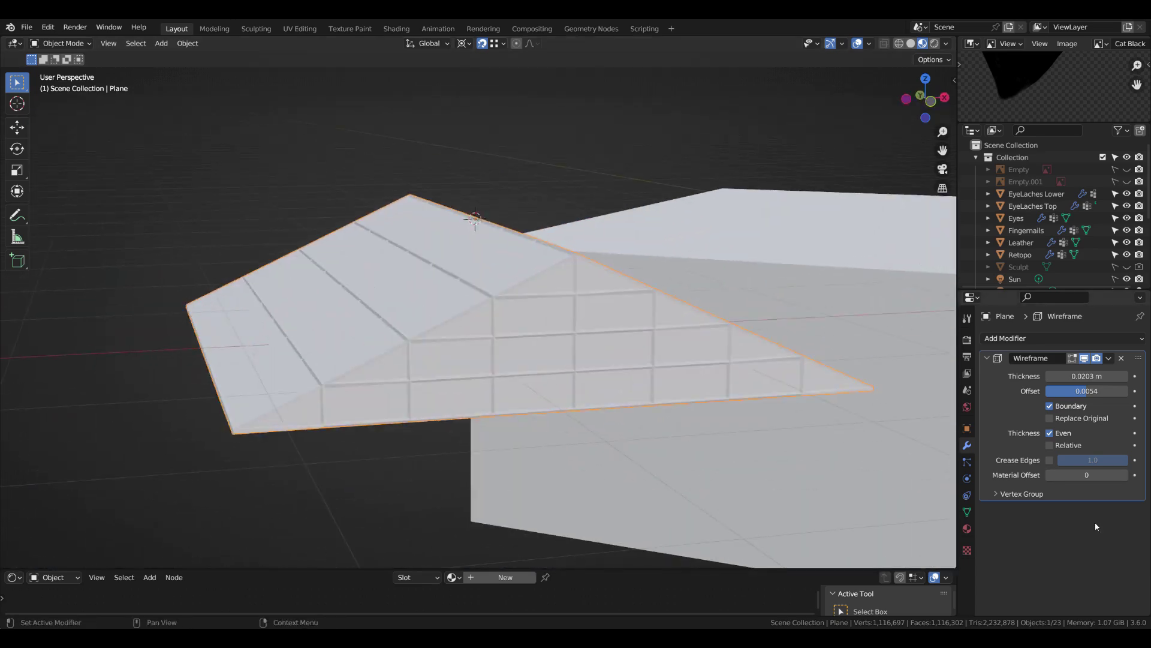
# Step: Create 'Roof Light' with yellow emission at strength 0.8, then add an empty second slot
pyautogui.click(967, 529)
pyautogui.doubleClick(1051, 389)
pyautogui.write('Roof Light')
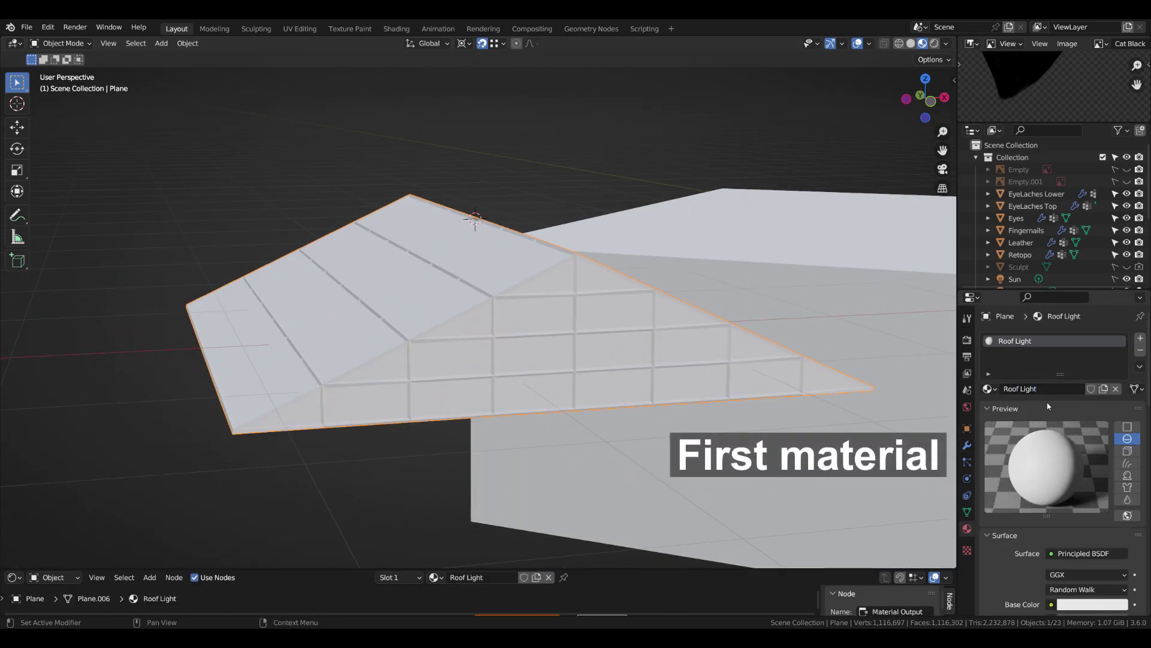
pyautogui.moveTo(755, 333); pyautogui.dragTo(673, 314, button='middle')
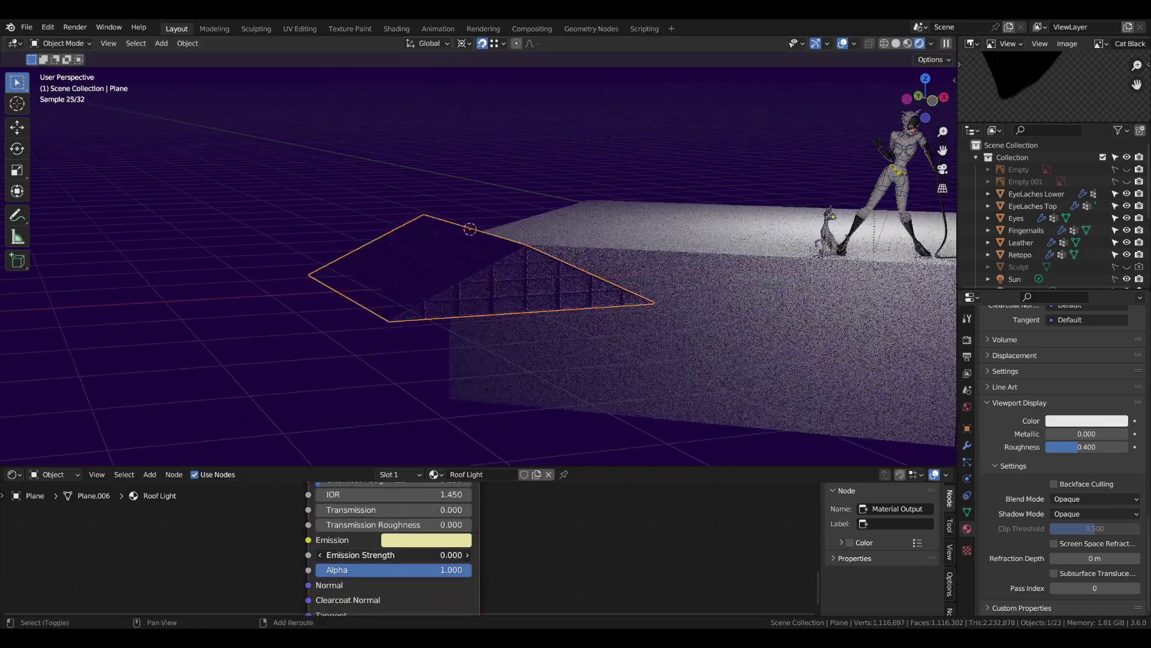
pyautogui.moveTo(490, 368); pyautogui.dragTo(414, 414)
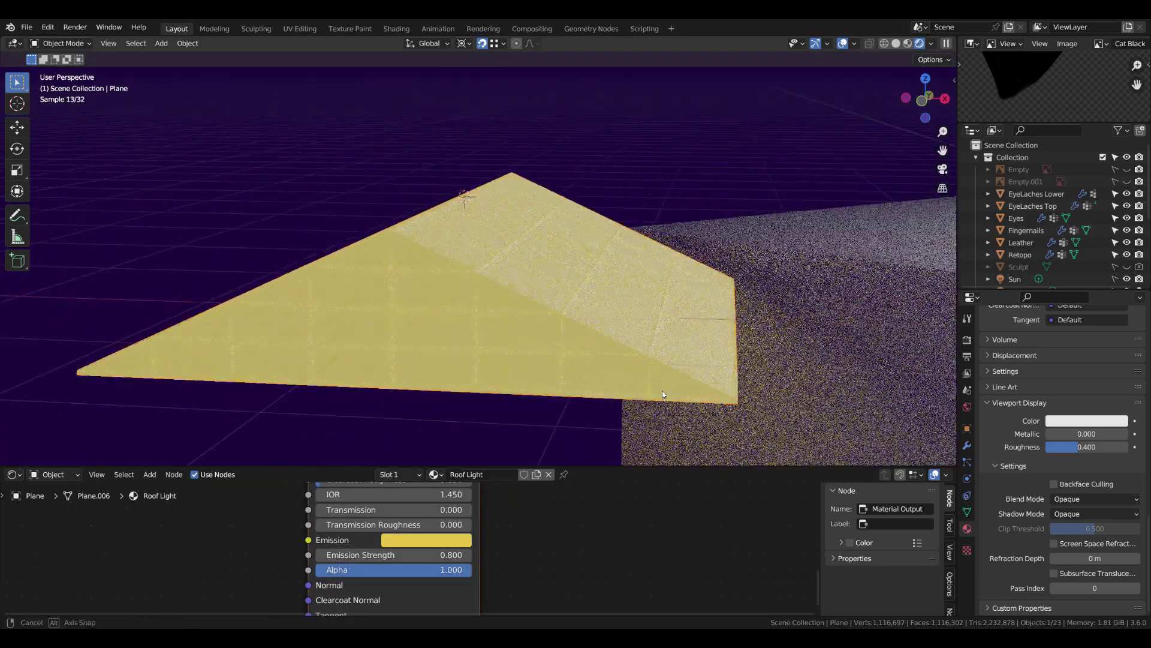
pyautogui.moveTo(547, 311); pyautogui.dragTo(662, 390, button='middle')
pyautogui.scroll(15, 1055, 420)
pyautogui.click(1140, 337)
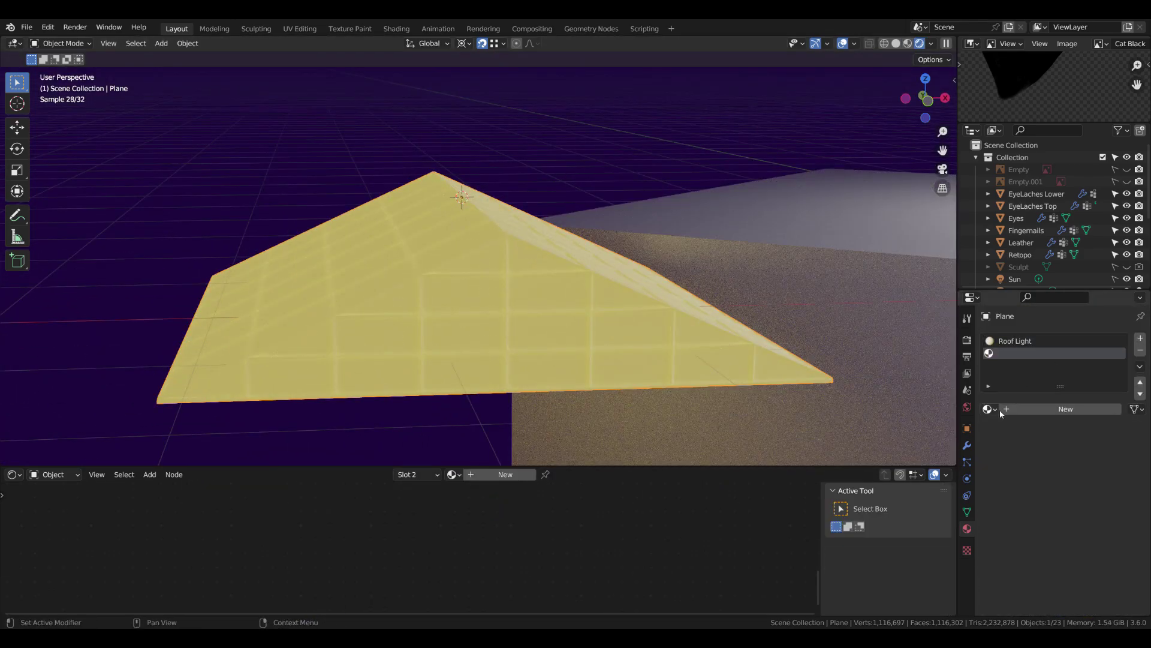
# Step: Create a 'Roof Frame' material in the second slot and pick its colour
pyautogui.click(1041, 414)
pyautogui.click(1054, 413)
pyautogui.write('Roof Frame')
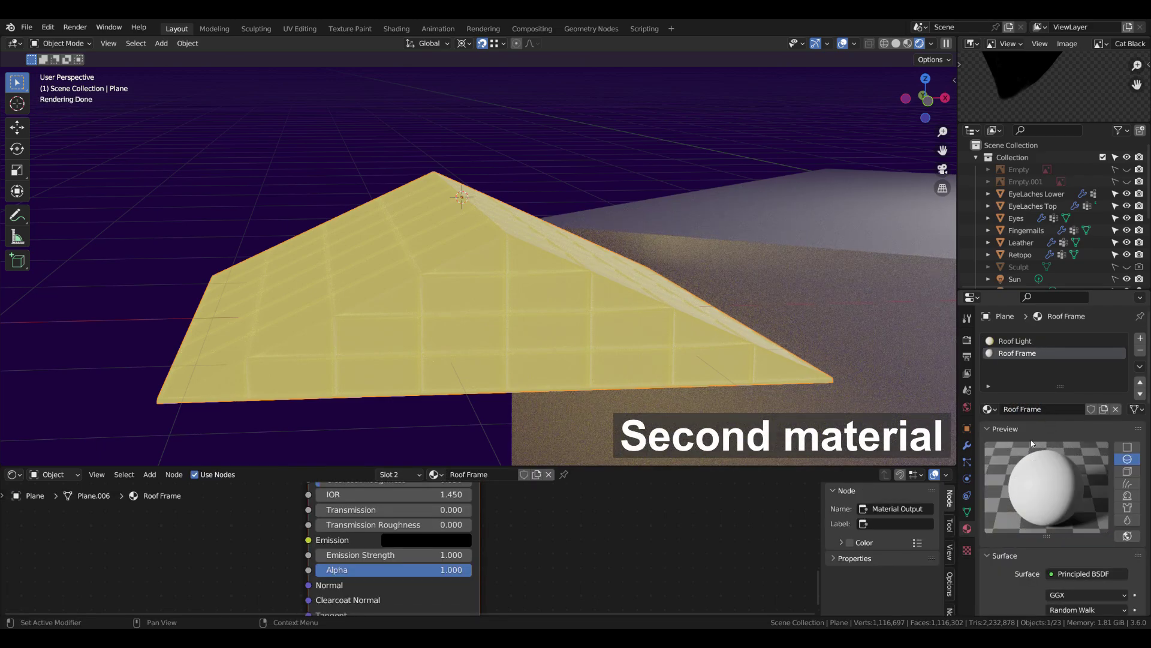
pyautogui.scroll(-5, 1032, 443)
pyautogui.click(1092, 516)
pyautogui.moveTo(420, 282); pyautogui.dragTo(355, 270, button='middle')
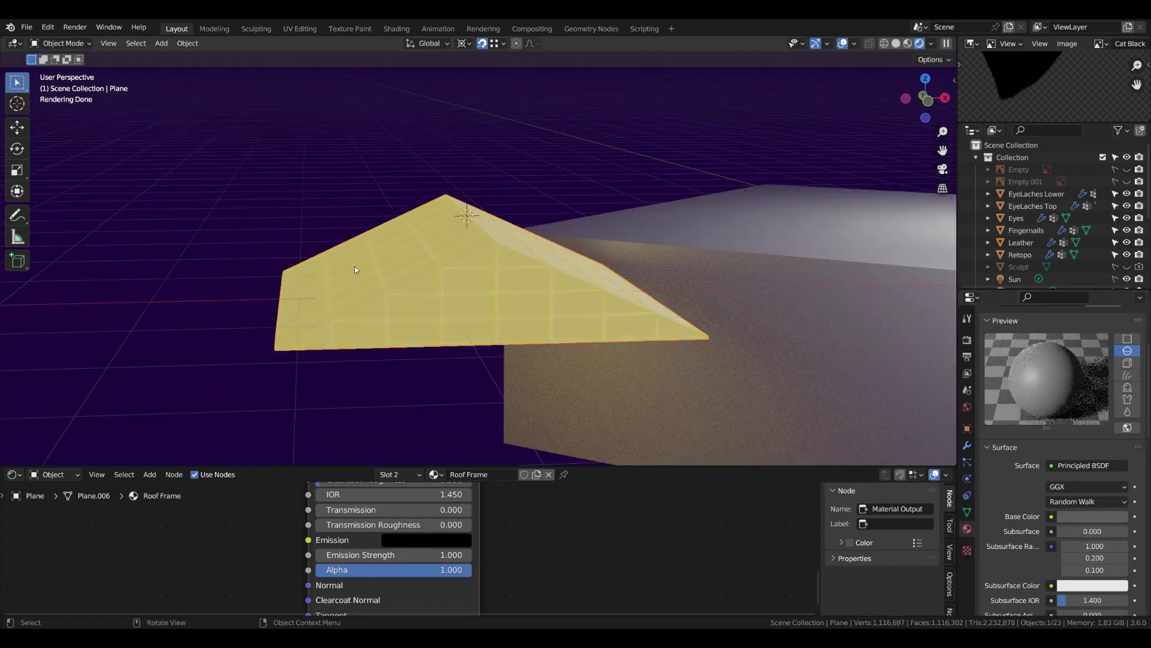
# Step: Set the Wireframe modifier's Material Offset to 1 so beams use Roof Frame
pyautogui.scroll(-15, 1094, 513)
pyautogui.scroll(3, 592, 280)
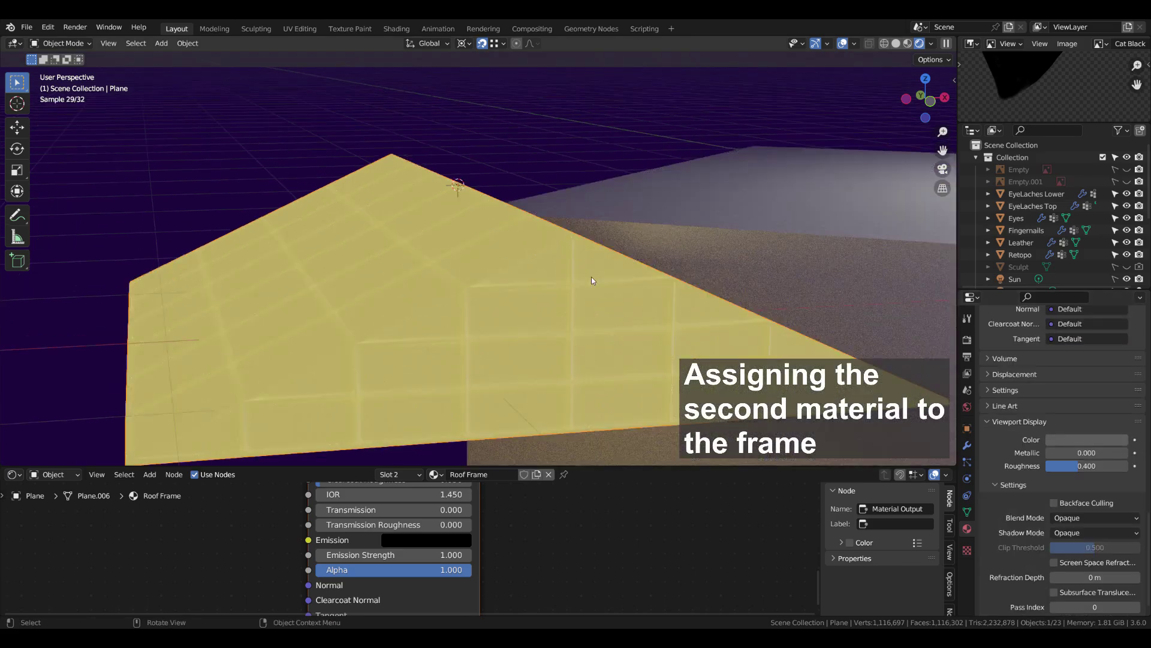
pyautogui.click(895, 44)
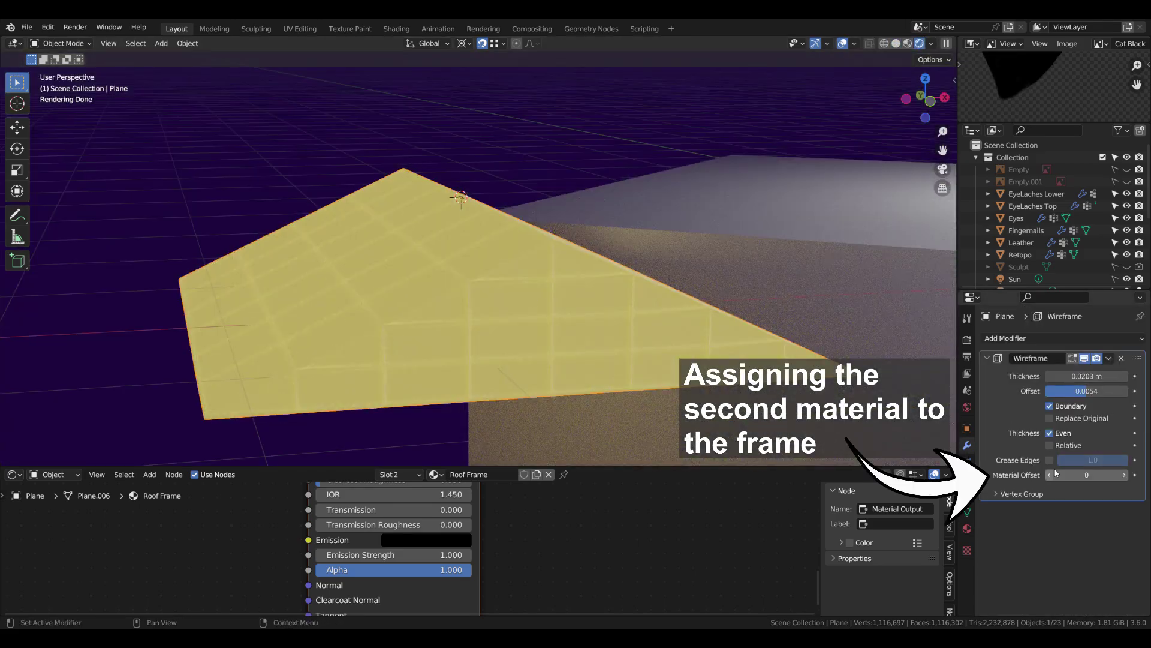
pyautogui.moveTo(1056, 473); pyautogui.dragTo(1074, 473)
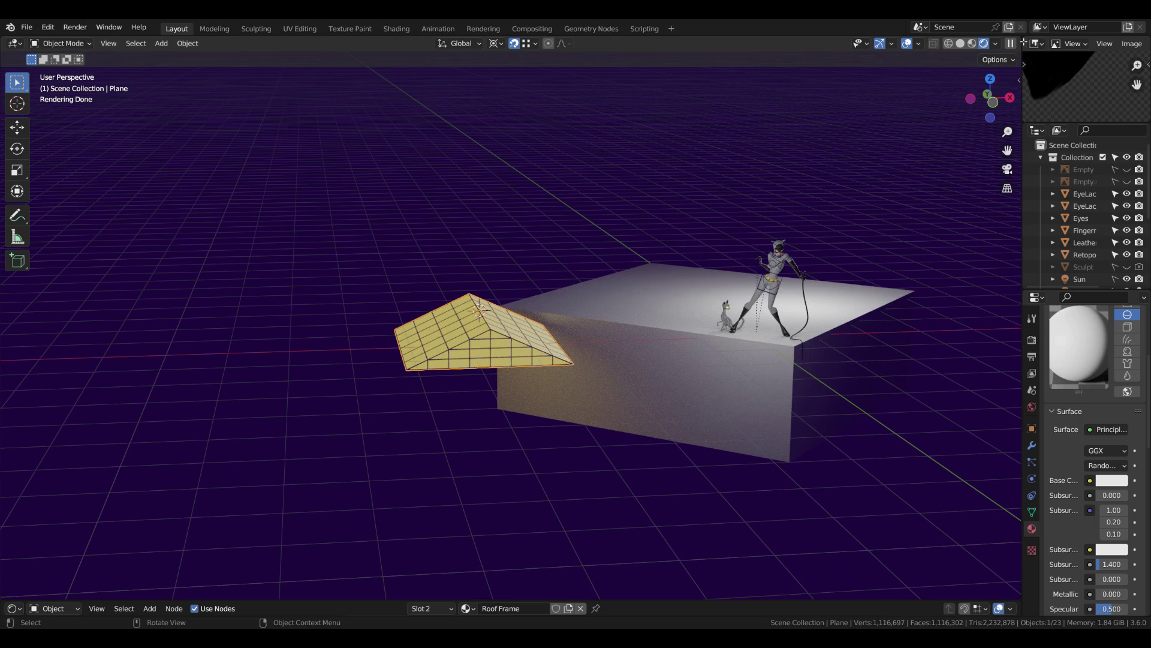
# Step: In top view, resize and move the roof, then rotate the area light to match it
pyautogui.press('KP_7')
pyautogui.press('s')
pyautogui.press('x')
pyautogui.press('x')
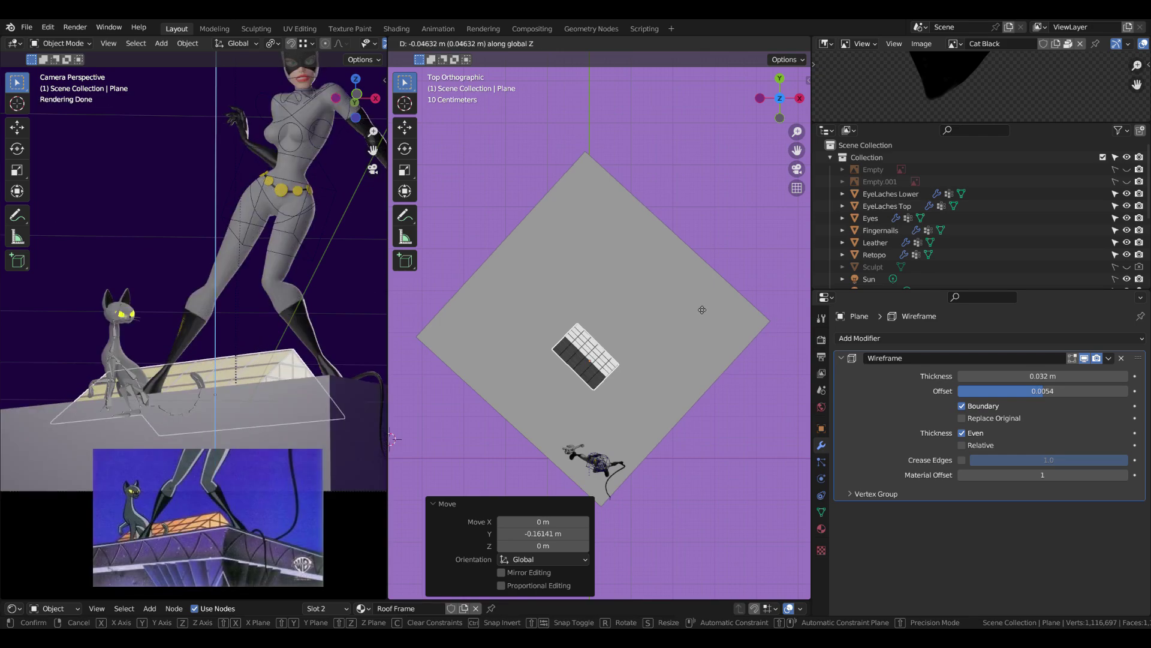
pyautogui.press('KP_Decimal')
pyautogui.press('s')
pyautogui.click(696, 318)
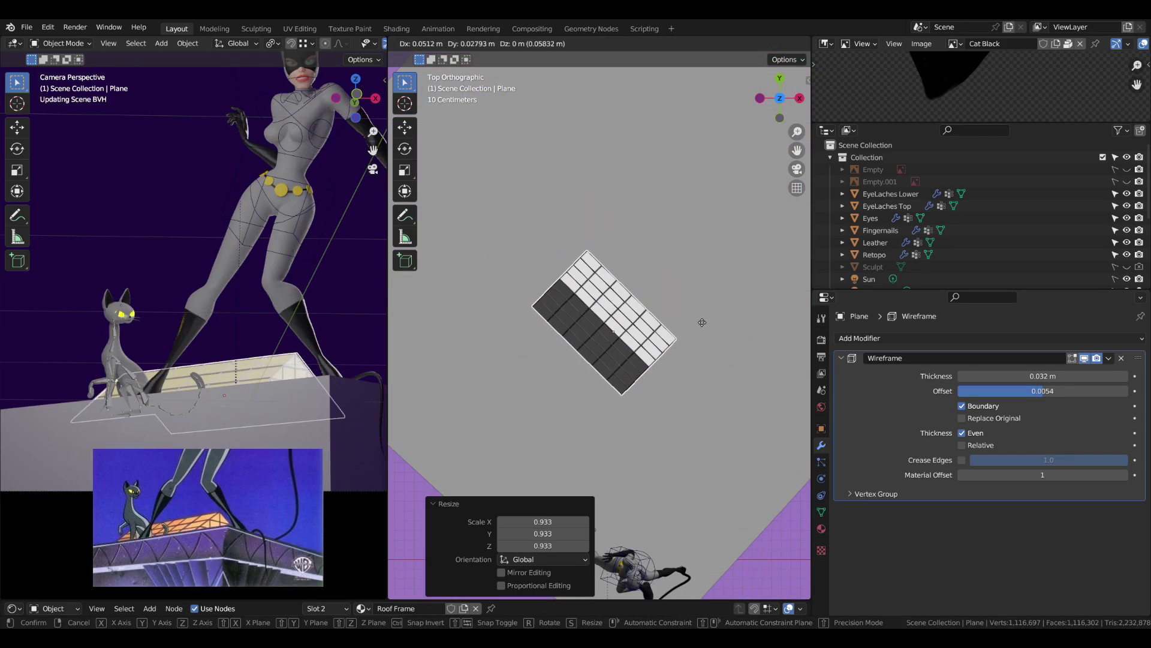
pyautogui.press('g')
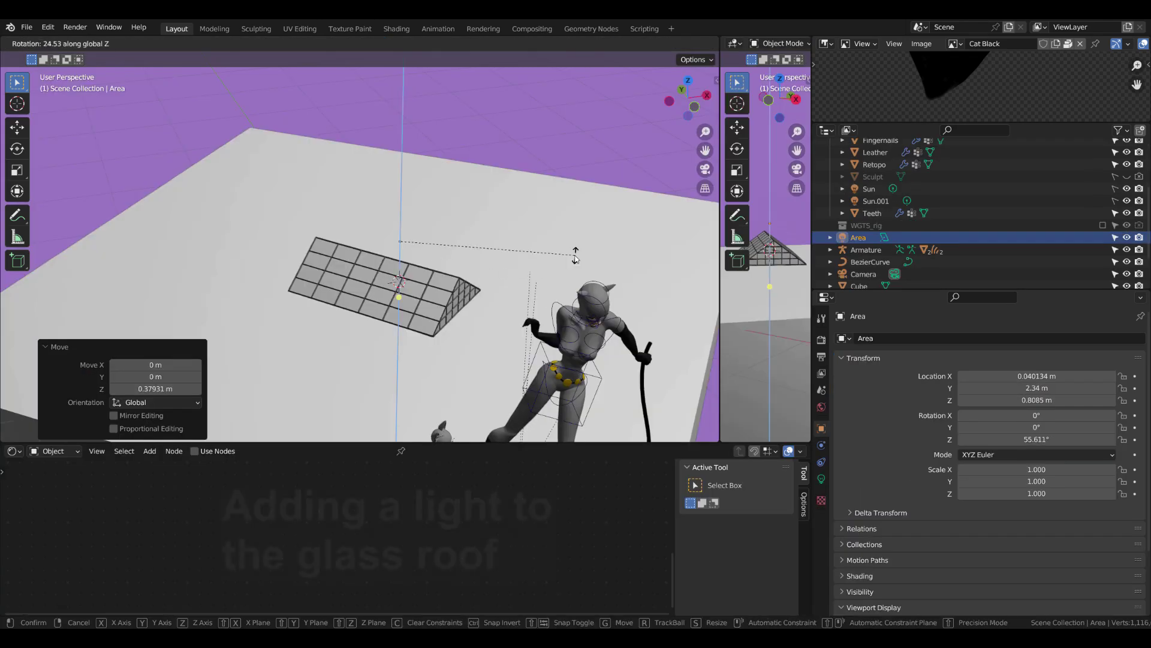
pyautogui.click(576, 255)
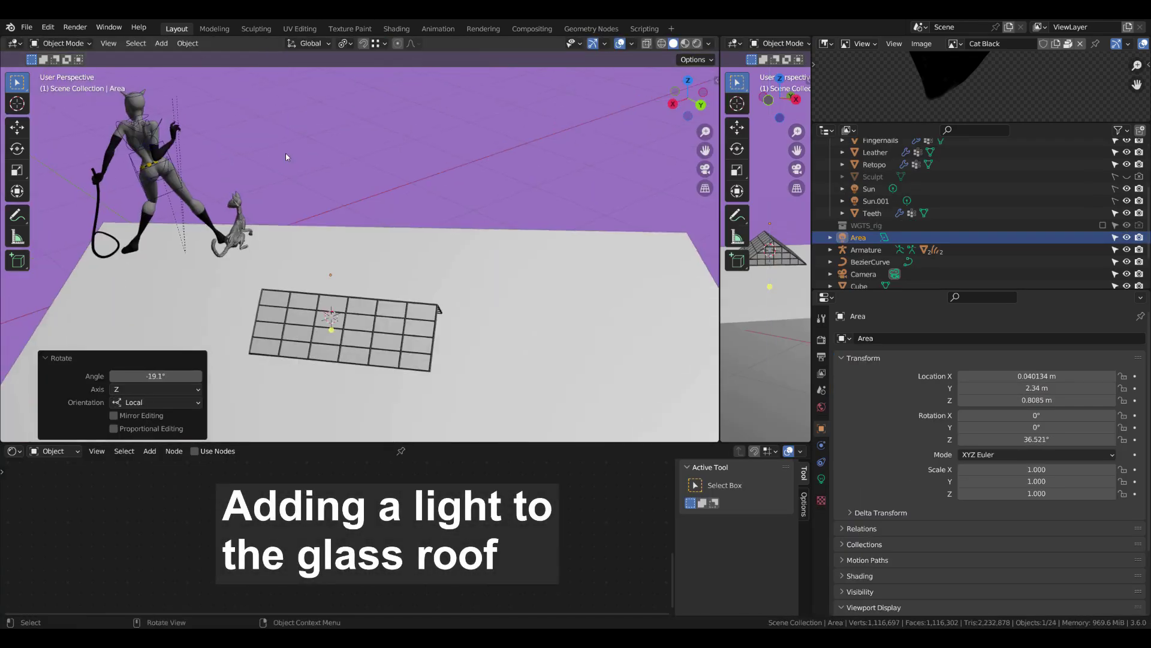
# Step: In top view, rotate the area light further and shrink it along Y to fit the roof
pyautogui.click(633, 43)
pyautogui.scroll(3, 359, 252)
pyautogui.press('KP_7')
pyautogui.press('r')
pyautogui.click(618, 231)
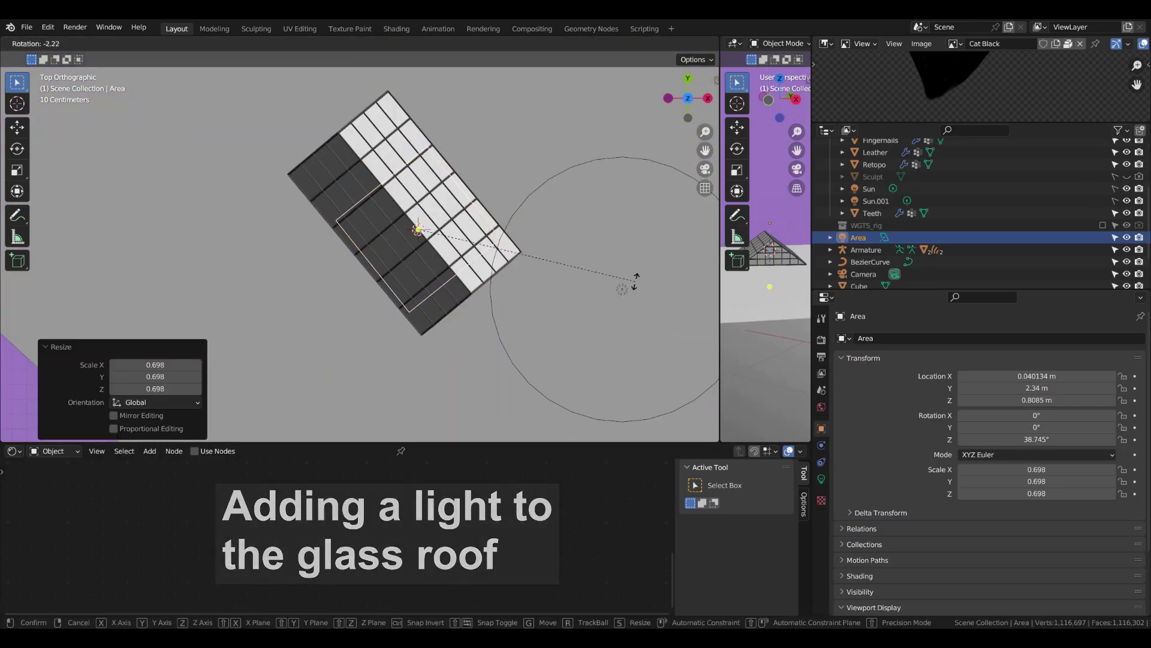
pyautogui.press('s')
pyautogui.press('y')
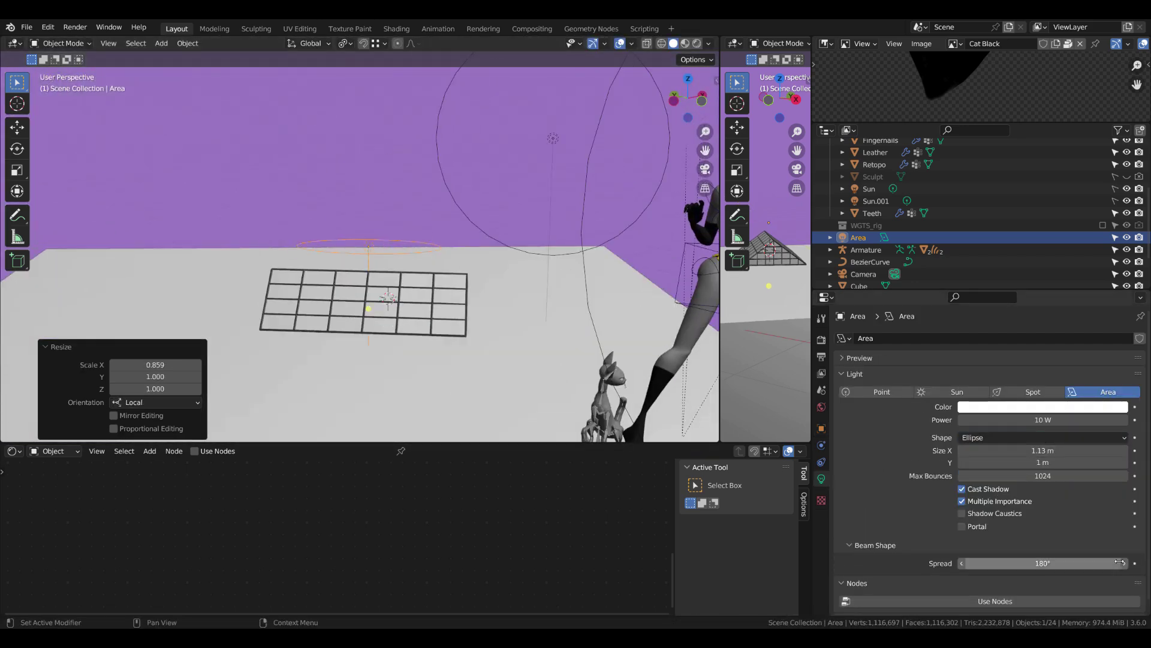
# Step: Flip the area light 180° around Y so it faces upward
pyautogui.press('r')
pyautogui.press('y')
pyautogui.press('y')
pyautogui.write('180')
pyautogui.press('Return')
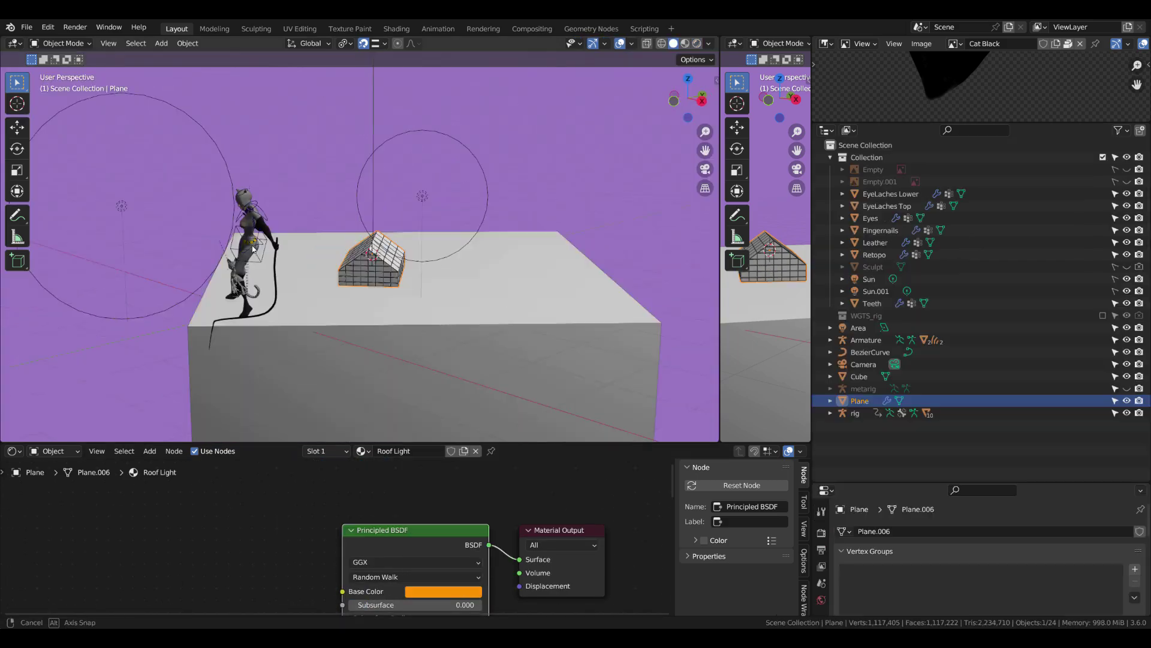
pyautogui.click(636, 43)
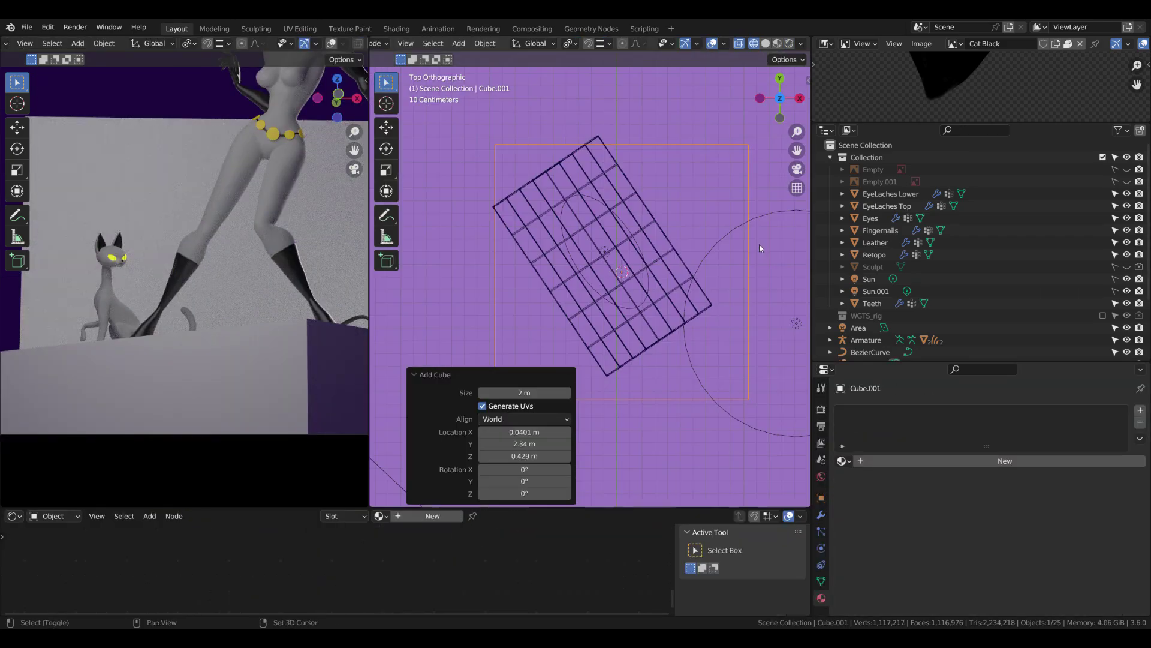
# Step: Rotate the new cube and scale it along Y and X into a narrow base block
pyautogui.press('r')
pyautogui.press('Return')
pyautogui.press('s')
pyautogui.press('Return')
pyautogui.press('g')
pyautogui.click(575, 157)
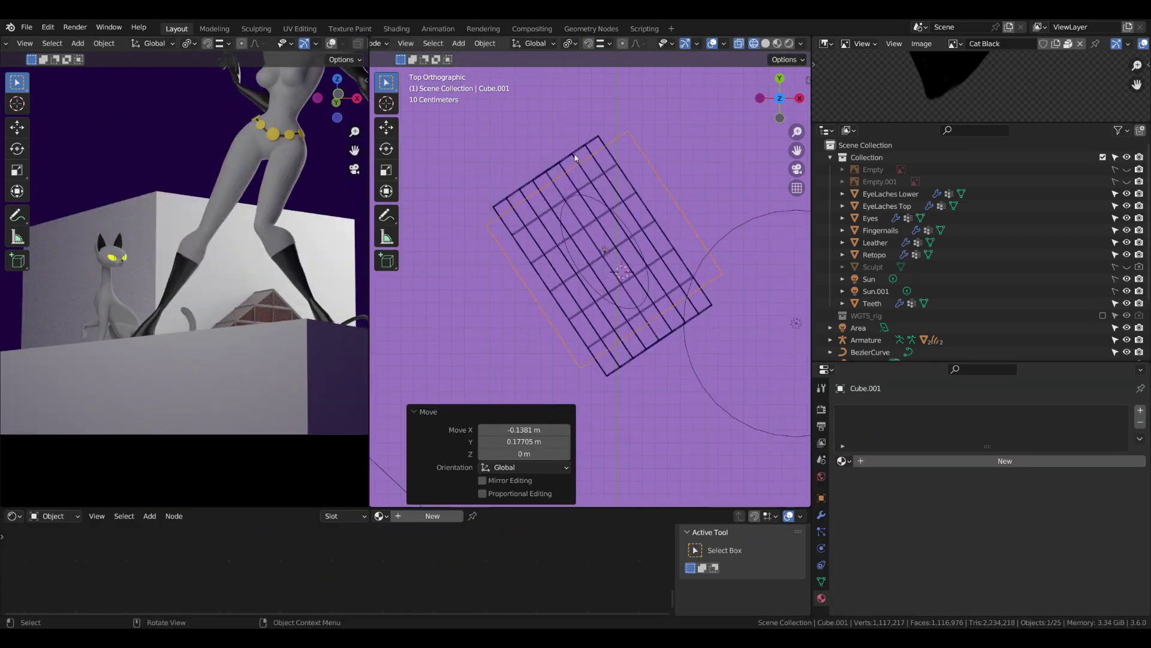
pyautogui.press('s')
pyautogui.press('y')
pyautogui.press('Return')
pyautogui.press('s')
pyautogui.press('x')
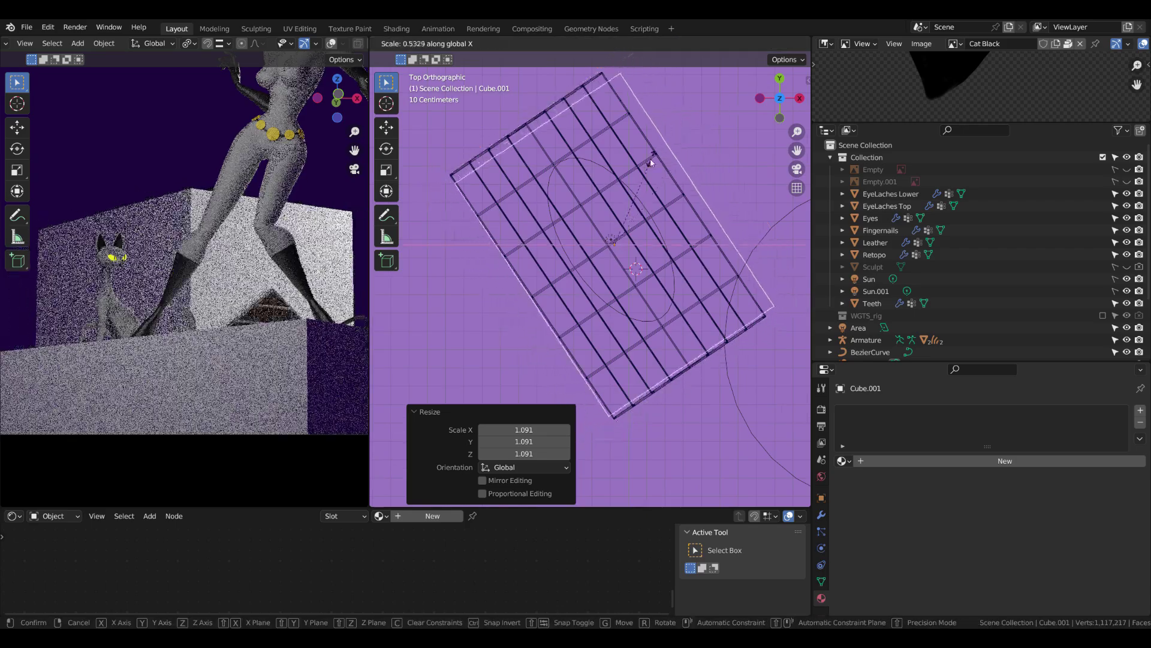
pyautogui.press('Return')
pyautogui.press('s')
pyautogui.press('Escape')
# Step: Lower the cube along Z to sit beneath the glass roof
pyautogui.moveTo(600, 270); pyautogui.dragTo(539, 228, button='middle')
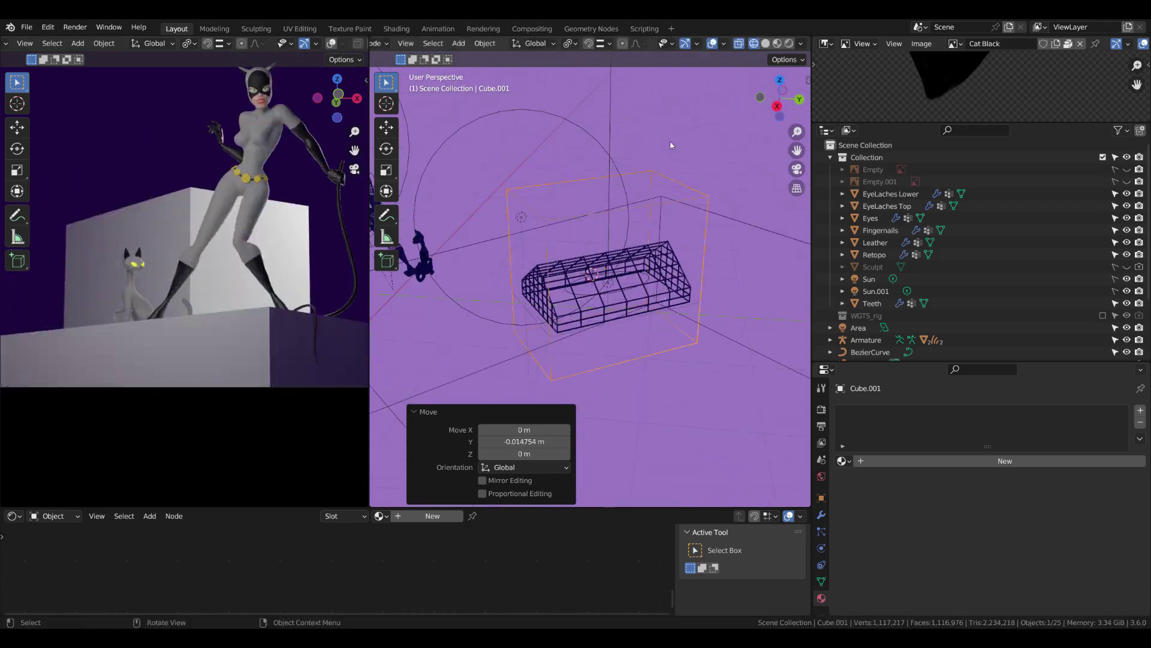
pyautogui.press('g')
pyautogui.press('z')
pyautogui.click(338, 253)
pyautogui.moveTo(420, 270)
pyautogui.mouseDown(button='middle')
pyautogui.moveTo(501, 290)
pyautogui.moveTo(725, 285)
pyautogui.mouseUp(button='middle')
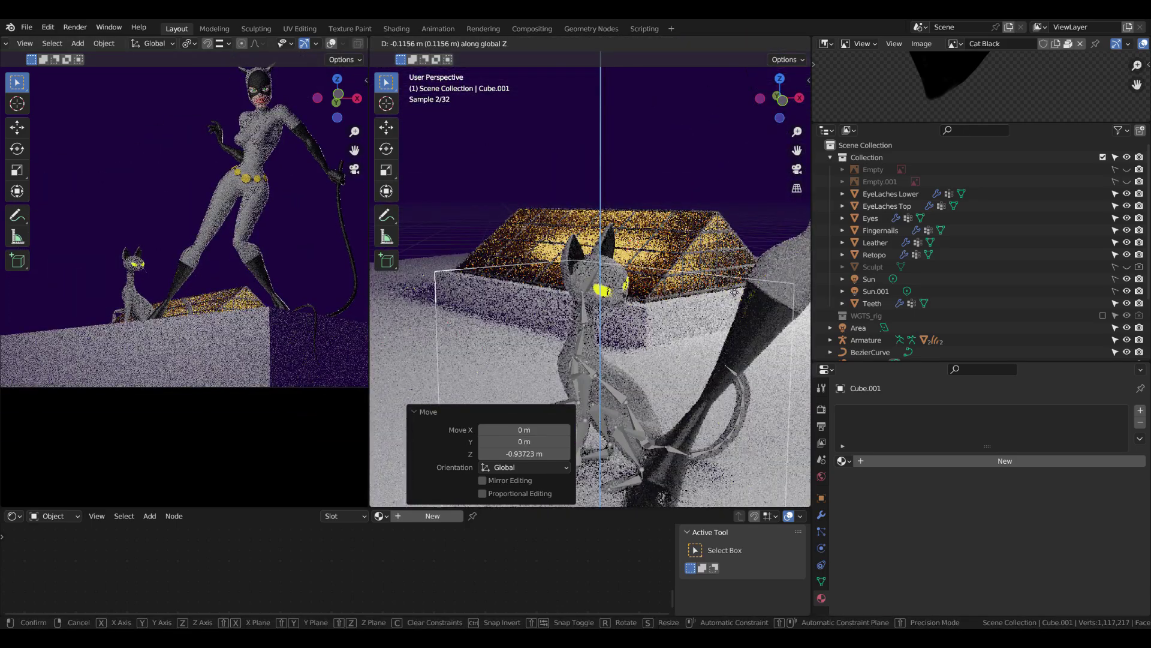
pyautogui.click(724, 284)
pyautogui.press('KP_Decimal')
# Step: Add a Bevel modifier with 0.016 m amount and shade the cube smooth
pyautogui.click(821, 514)
pyautogui.click(989, 410)
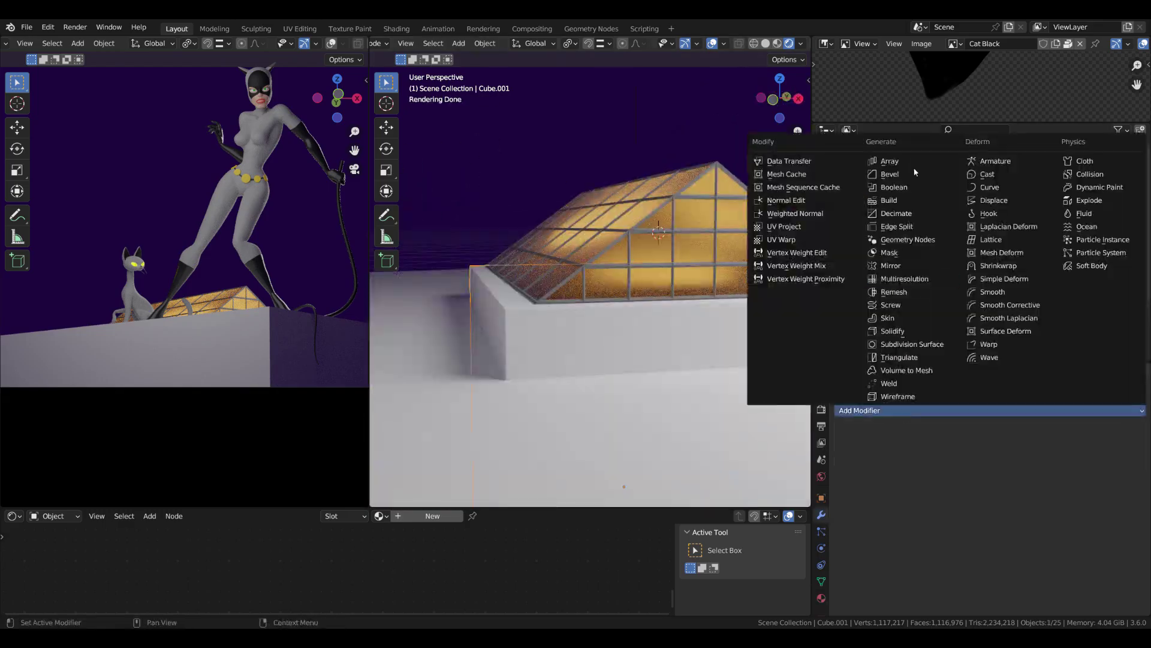
pyautogui.click(911, 176)
pyautogui.moveTo(1020, 476); pyautogui.dragTo(1031, 483)
pyautogui.doubleClick(1032, 476)
pyautogui.write('0.016')
pyautogui.press('Return')
pyautogui.click(580, 238)
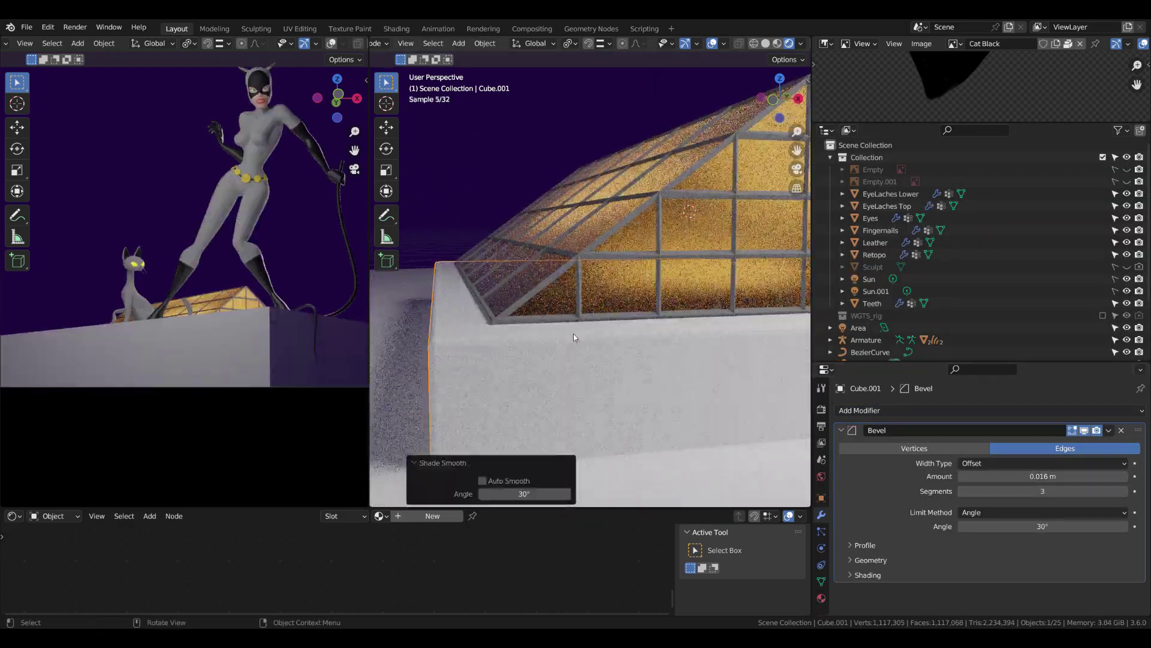
pyautogui.scroll(-5, 580, 238)
pyautogui.moveTo(540, 270); pyautogui.dragTo(580, 238, button='middle')
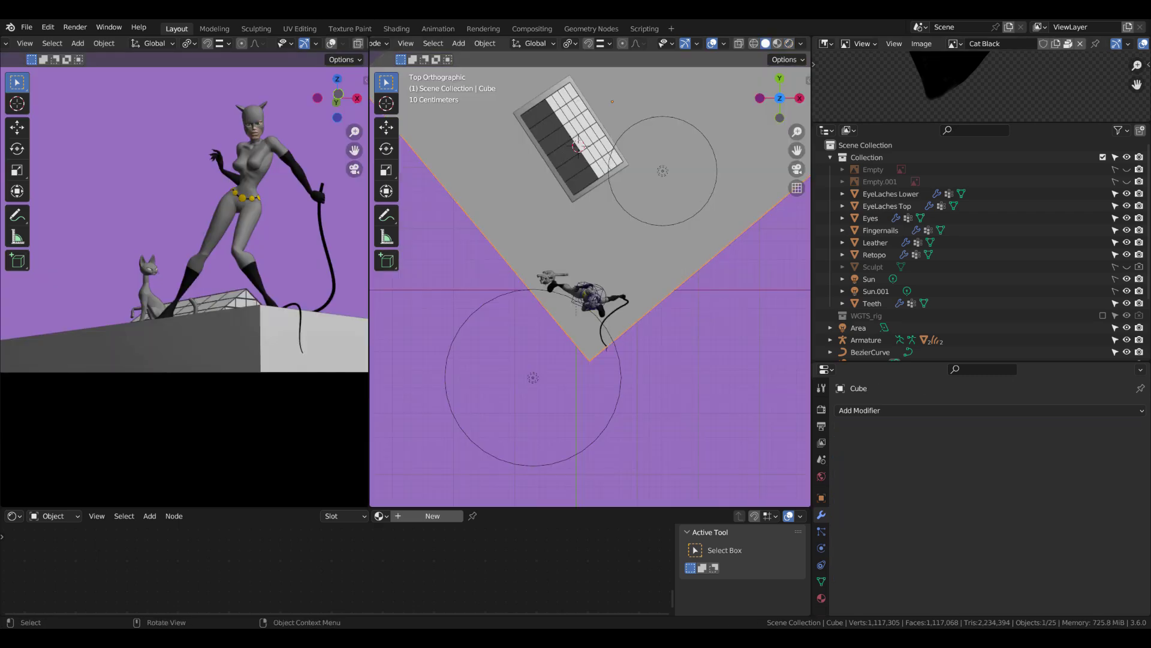
# Step: In top view, move the whip curve about 0.026 m along Y against the base block
pyautogui.click(711, 218)
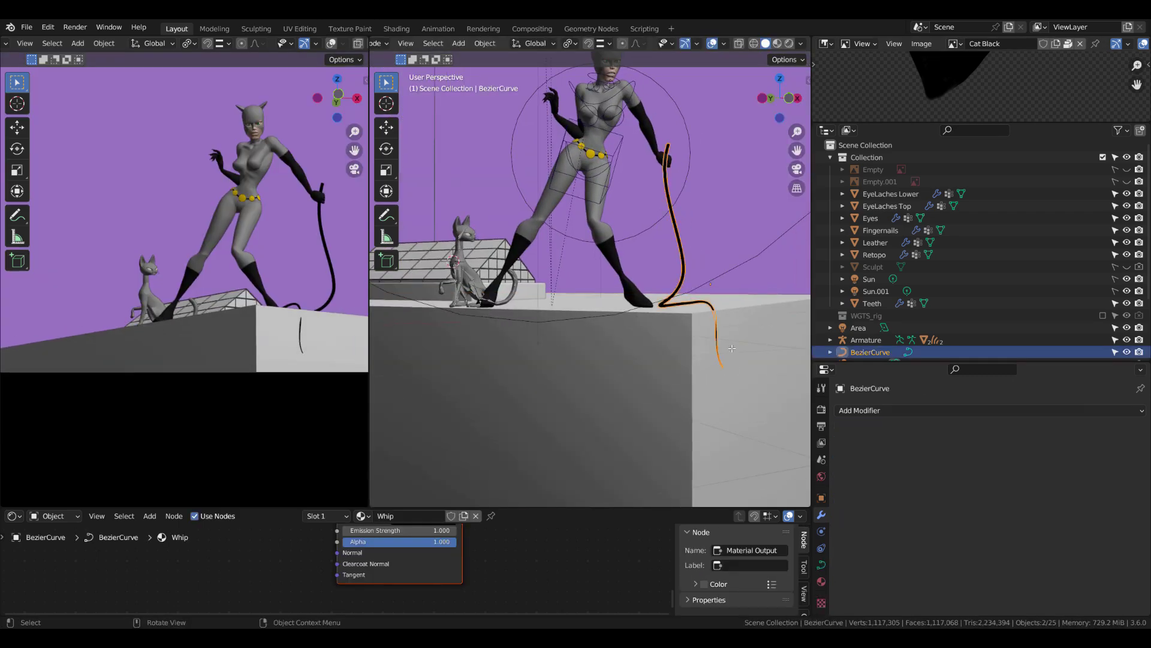
pyautogui.press('KP_7')
pyautogui.press('g')
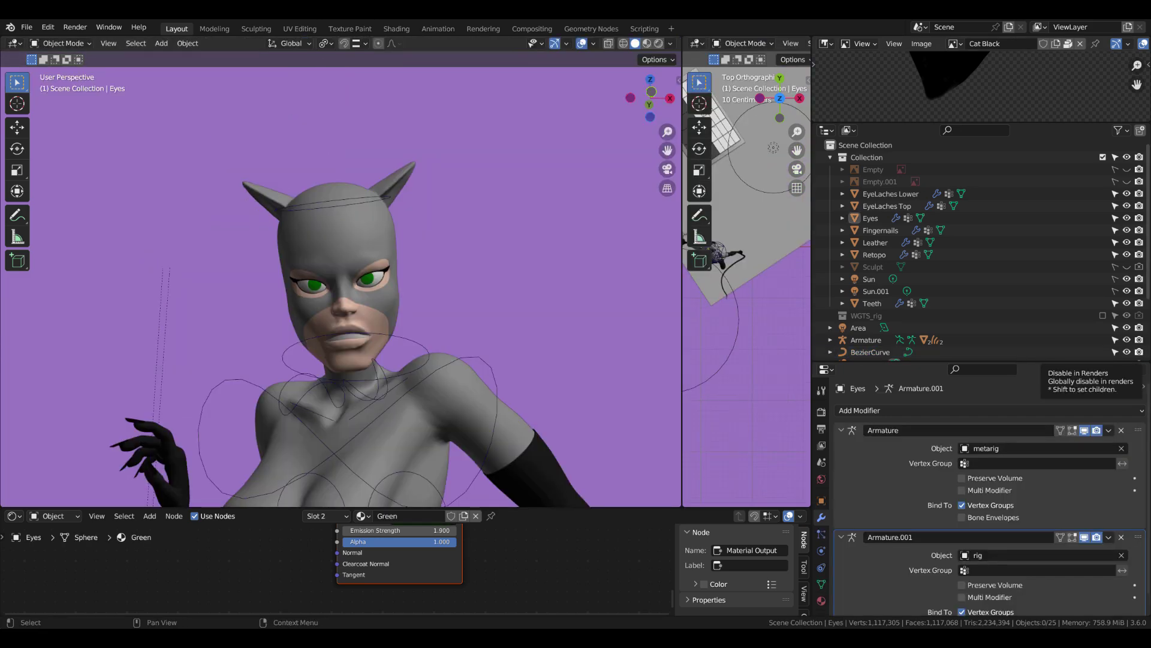
# Step: Isolate Catwoman's eyes in Edit Mode and inset a ring at each iris centre
pyautogui.click(870, 218)
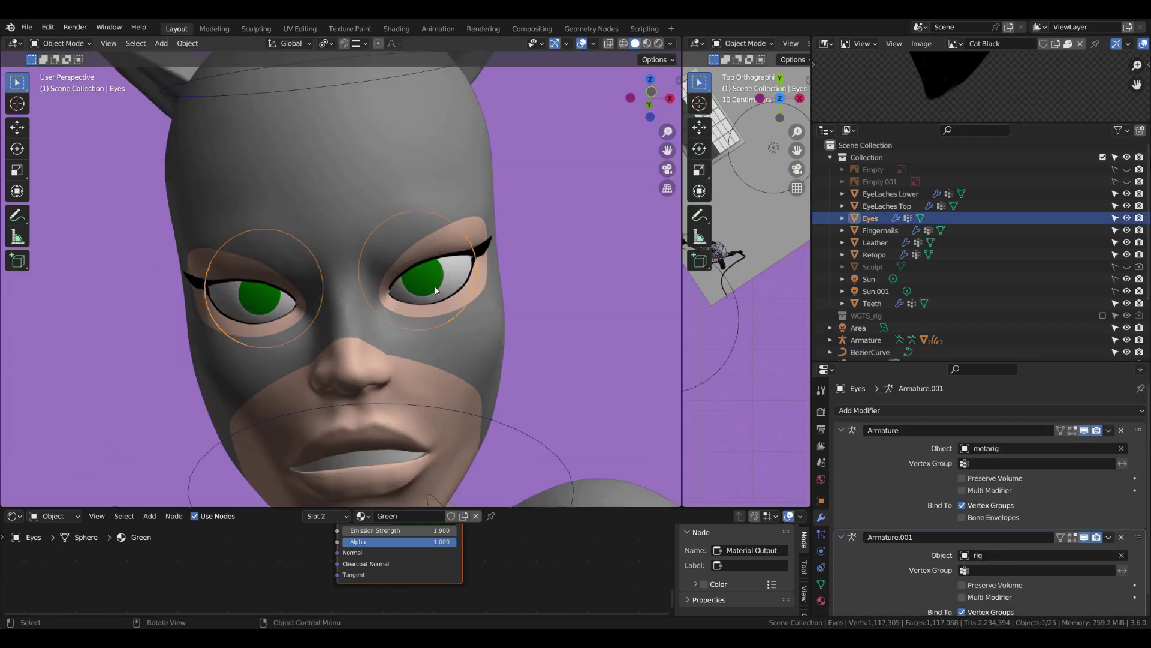
pyautogui.press('KP_Divide')
pyautogui.press('Tab')
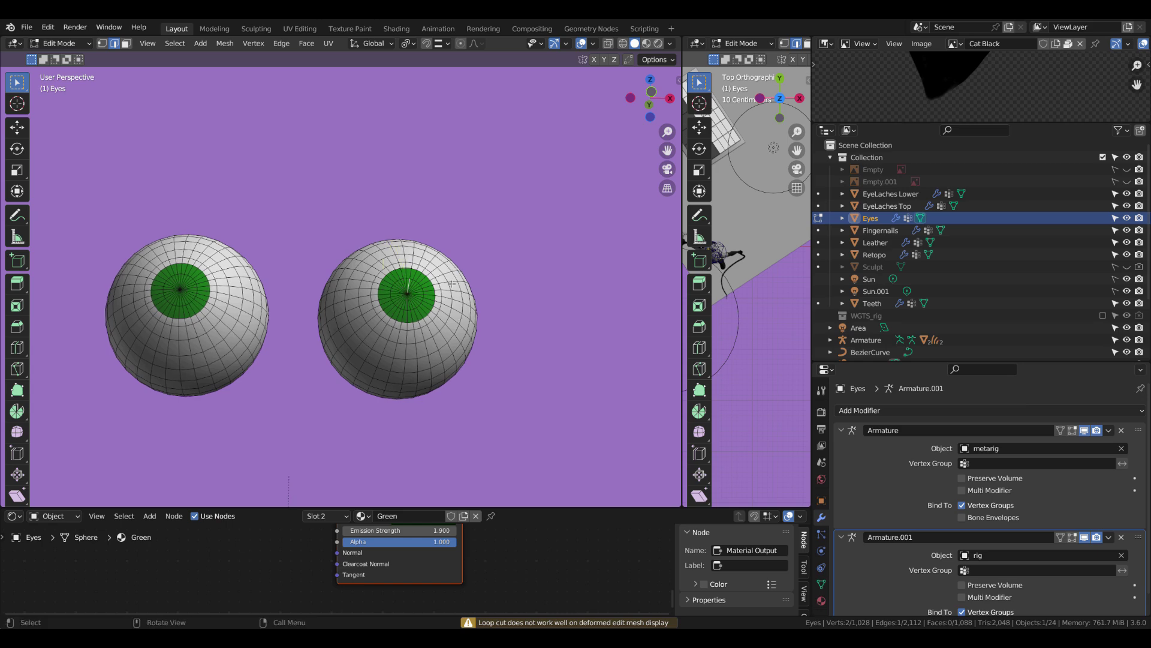
pyautogui.press('KP_Decimal')
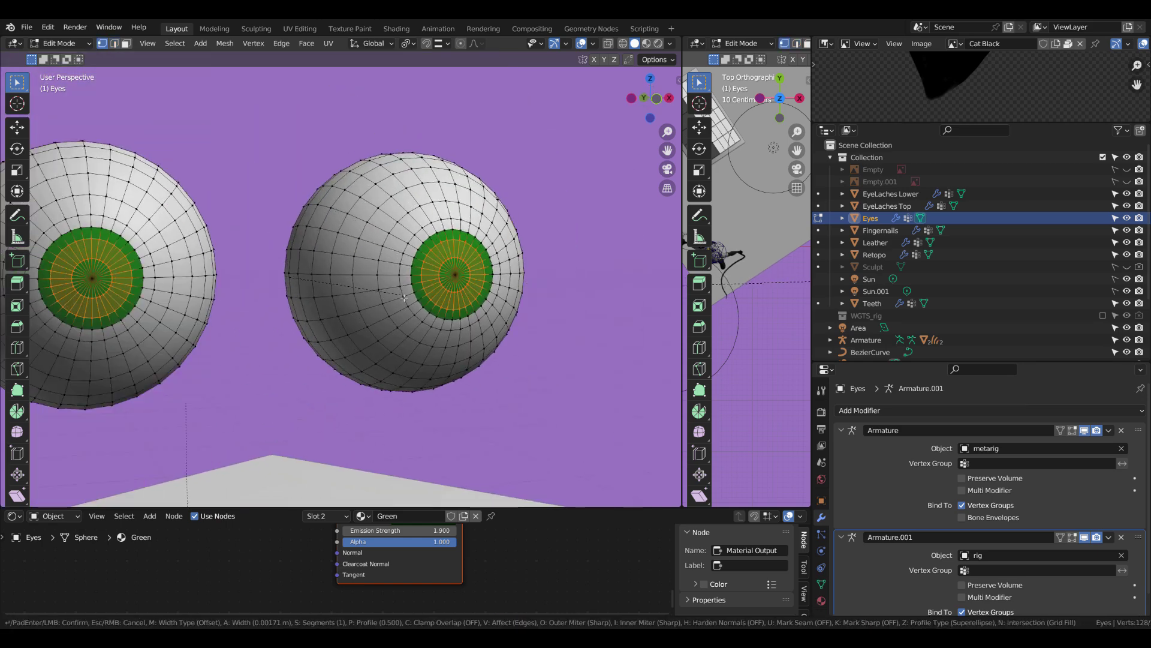
pyautogui.click(404, 298)
pyautogui.press('3')
# Step: Add a third material slot with a new material named 'Black Eye'
pyautogui.click(821, 600)
pyautogui.click(1141, 410)
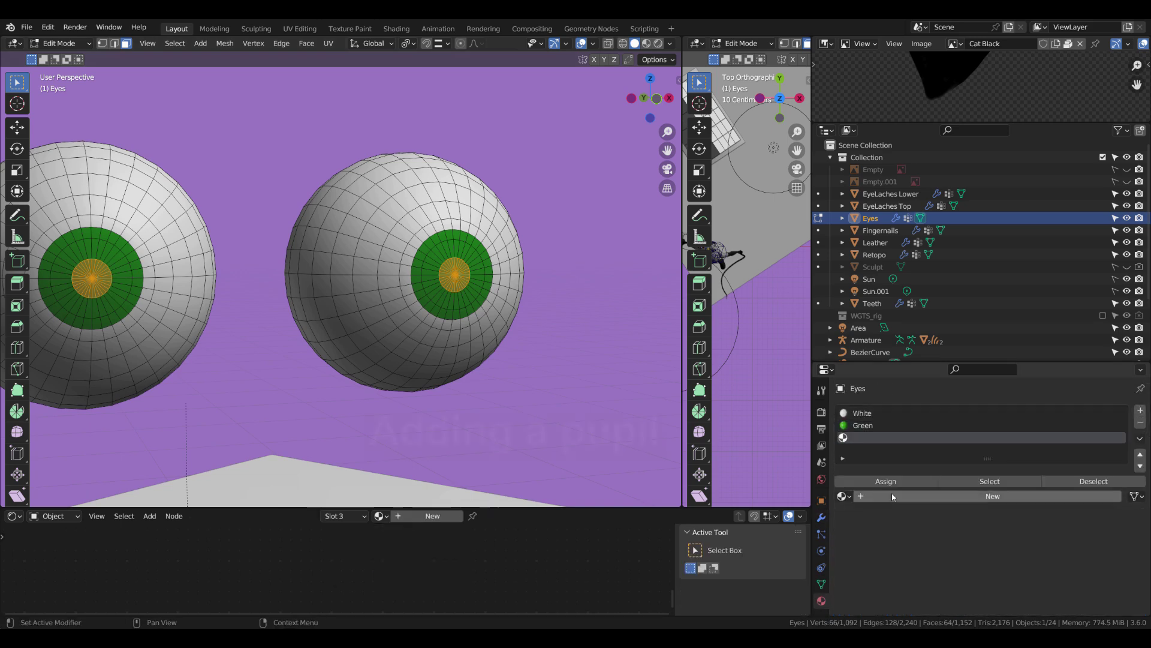
pyautogui.click(891, 496)
pyautogui.doubleClick(869, 437)
pyautogui.write('Black Eye')
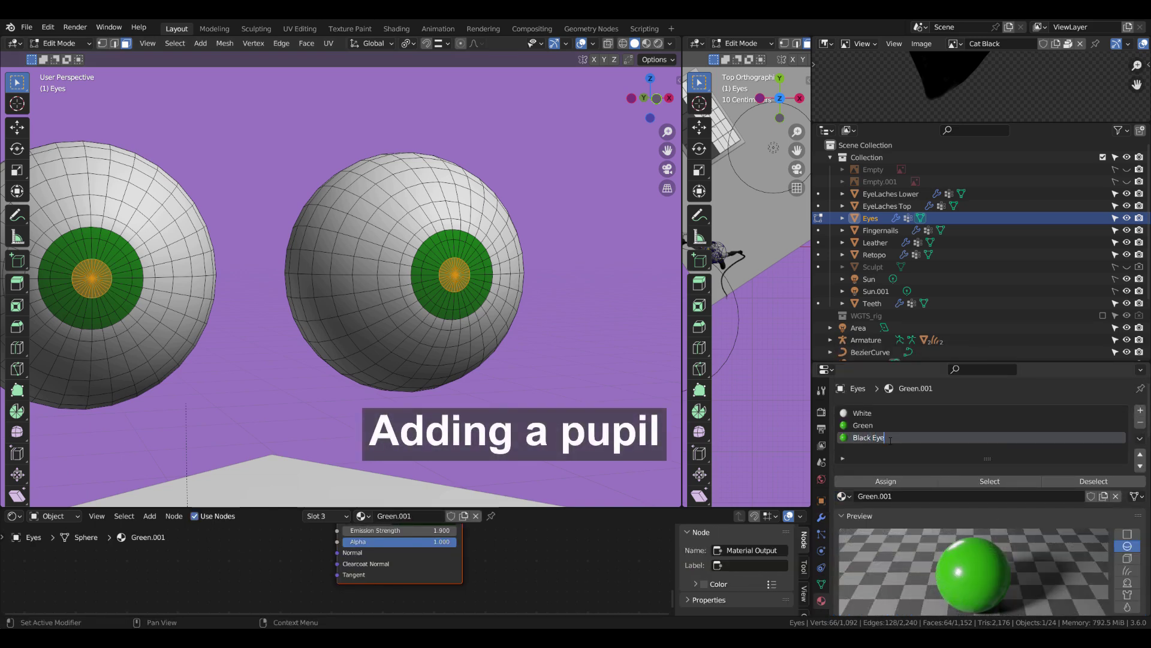
pyautogui.press('Return')
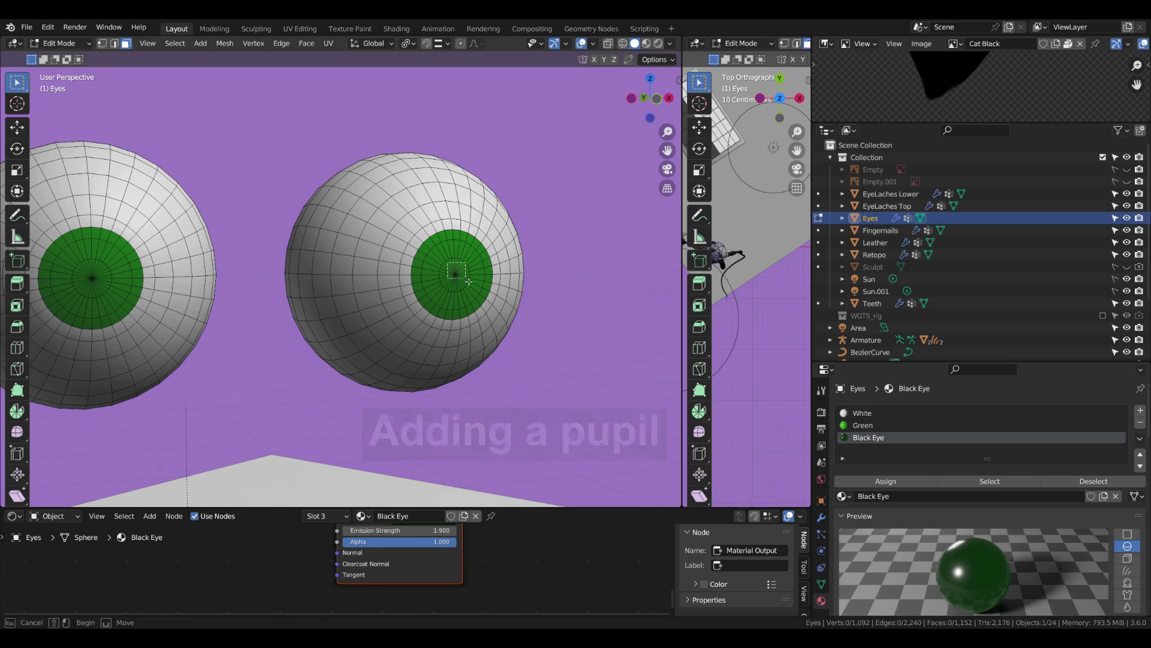
# Step: Set Black Eye's emission colour to black and add a UV sphere for the moon
pyautogui.scroll(-10, 877, 481)
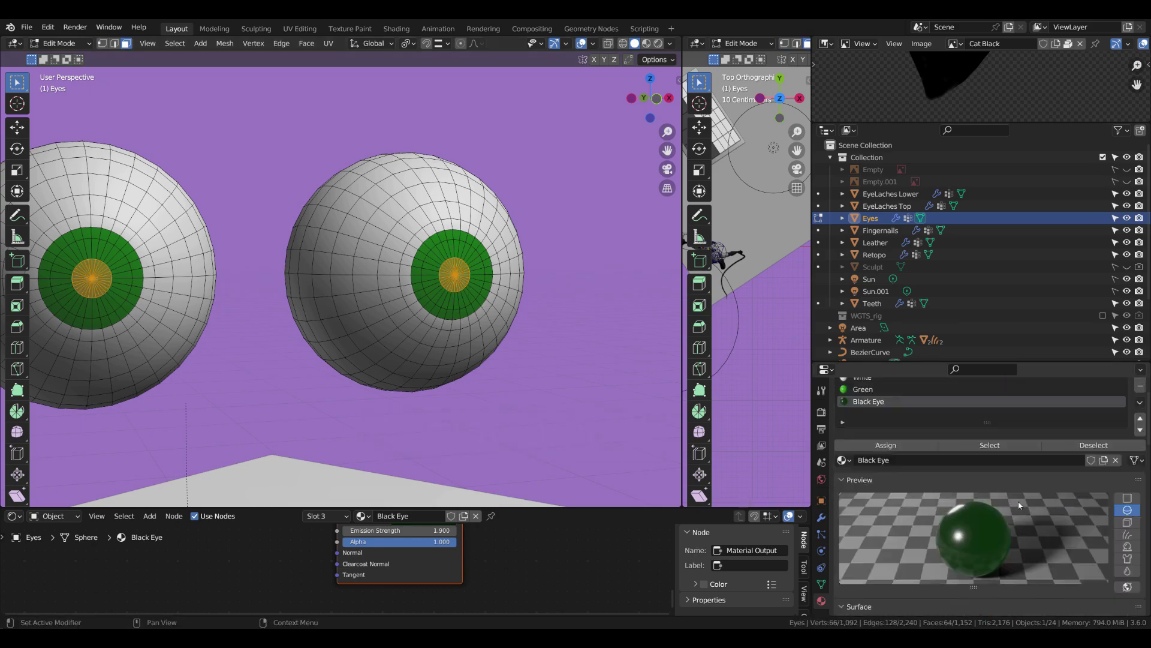
pyautogui.press('Tab')
pyautogui.press('KP_Divide')
pyautogui.moveTo(347, 307); pyautogui.dragTo(456, 312, button='middle')
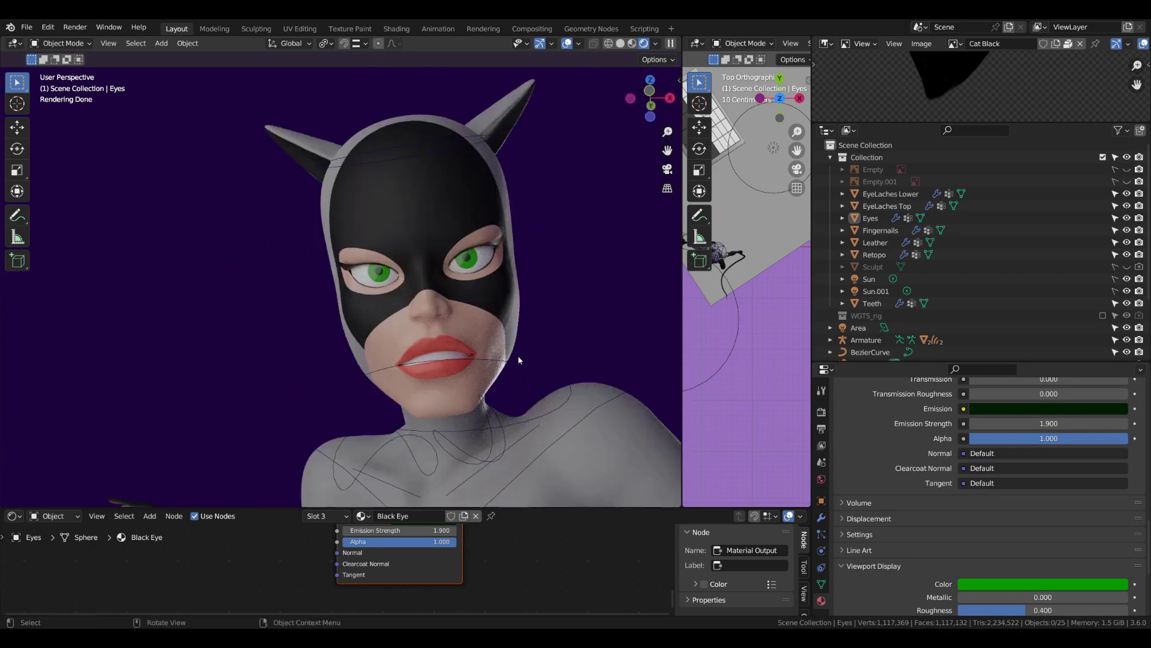
pyautogui.click(1048, 408)
pyautogui.moveTo(1120, 282)
pyautogui.mouseDown()
pyautogui.moveTo(1120, 239)
pyautogui.moveTo(1120, 324)
pyautogui.mouseUp()
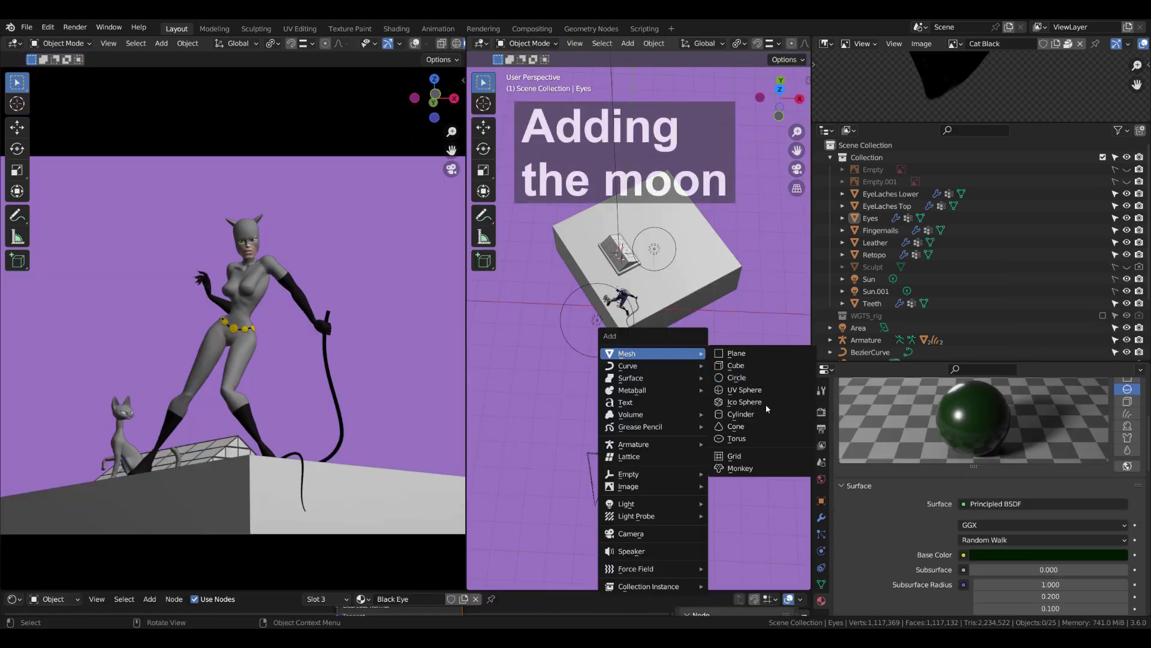
pyautogui.click(743, 391)
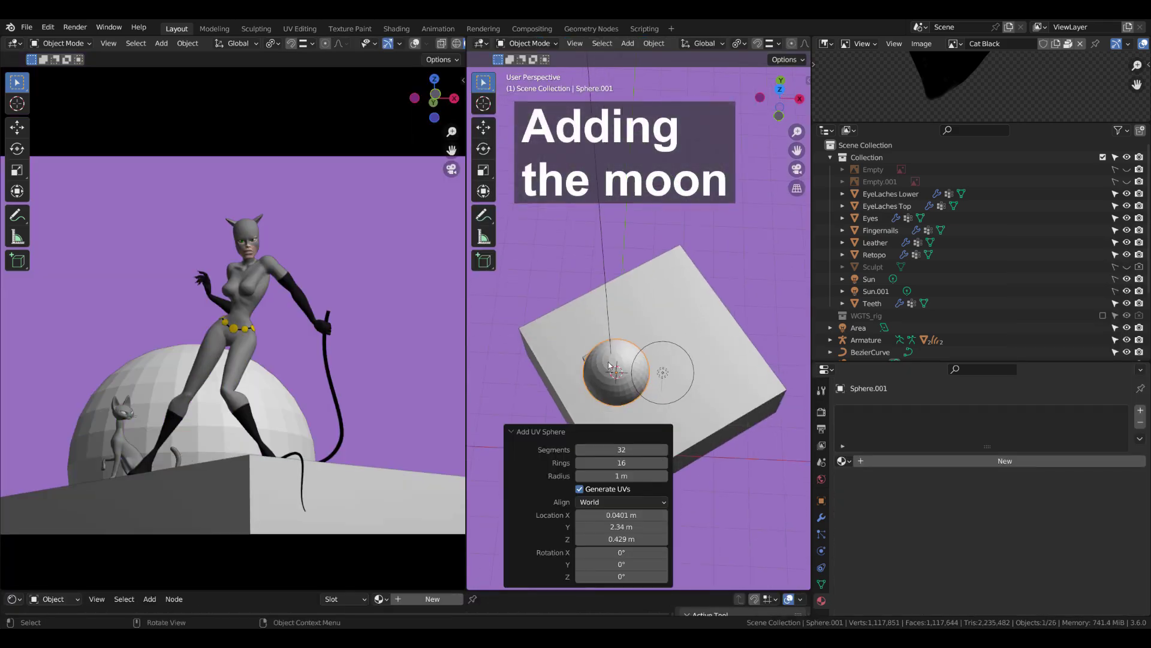
# Step: Smooth the moon sphere with level-1 subdivision and move it away from the building in top view
pyautogui.scroll(2, 609, 365)
pyautogui.hotkey('ctrl', '1')
pyautogui.scroll(-5, 592, 375)
pyautogui.press('KP_7')
pyautogui.press('g')
pyautogui.click(742, 204)
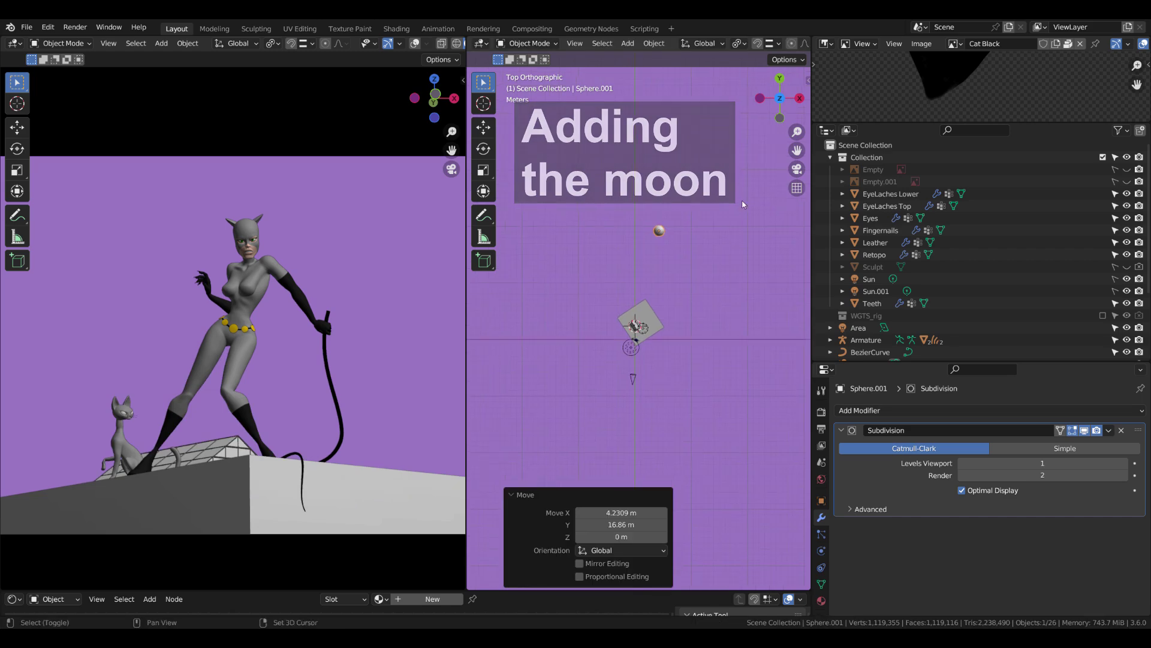
pyautogui.press('g')
# Step: Raise the moon sphere into the sky from side view and widen the shader editor
pyautogui.scroll(-1, 574, 357)
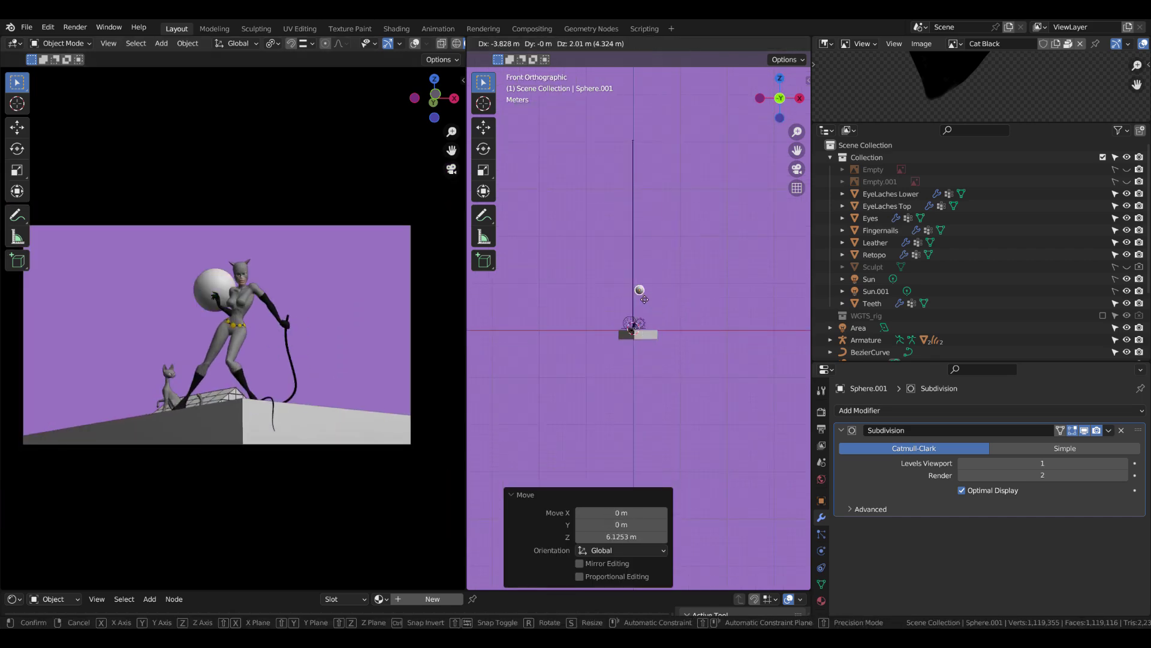
pyautogui.press('KP_3')
pyautogui.press('g')
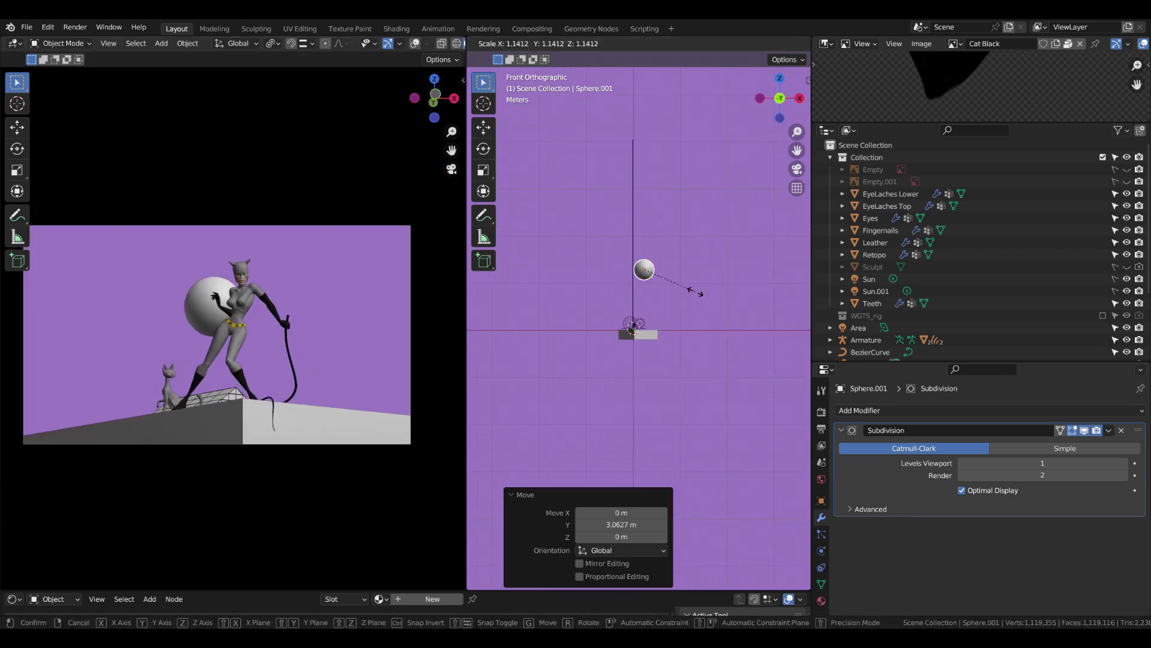
pyautogui.click(698, 293)
pyautogui.scroll(4, 325, 285)
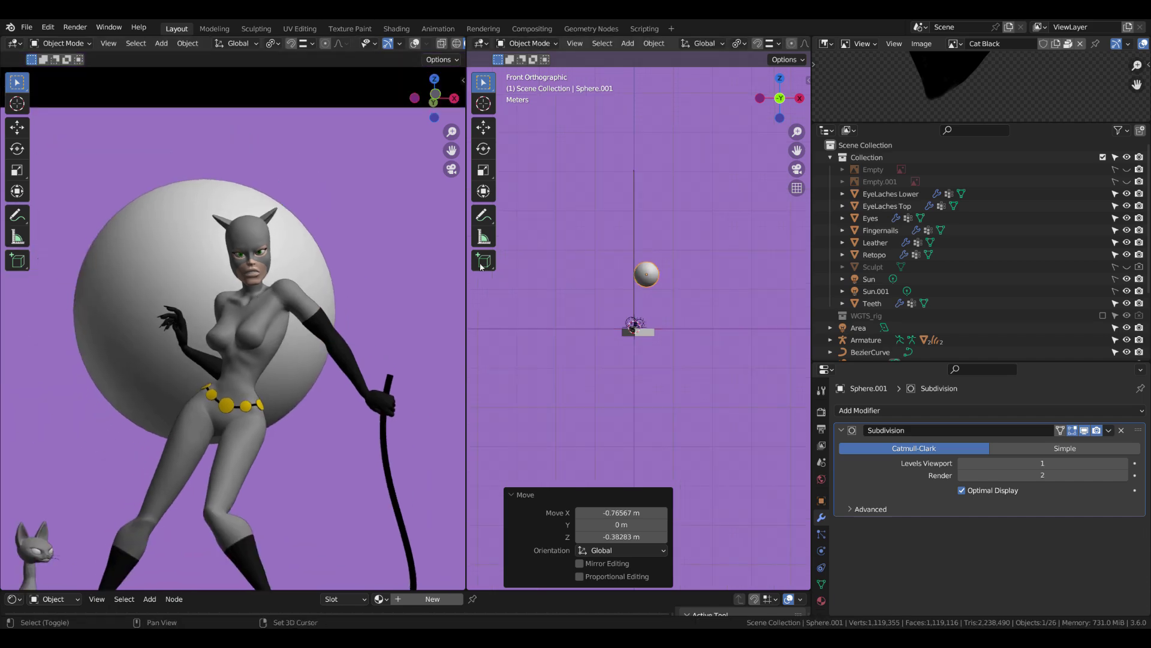
pyautogui.scroll(4, 651, 276)
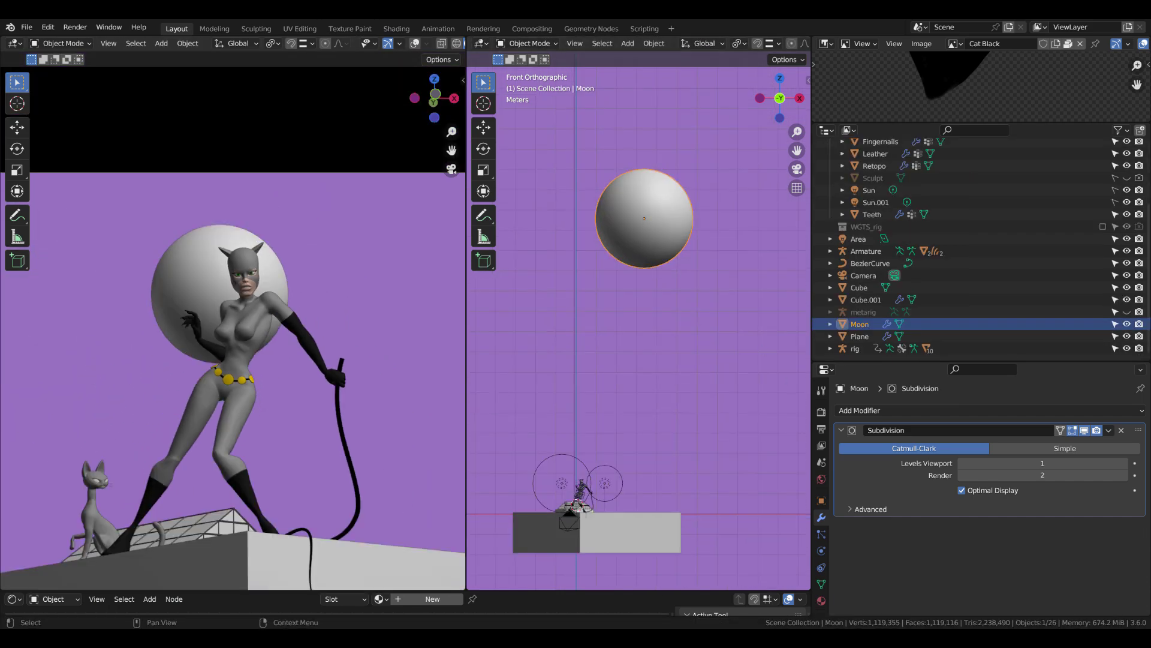
pyautogui.moveTo(467, 591); pyautogui.dragTo(313, 376)
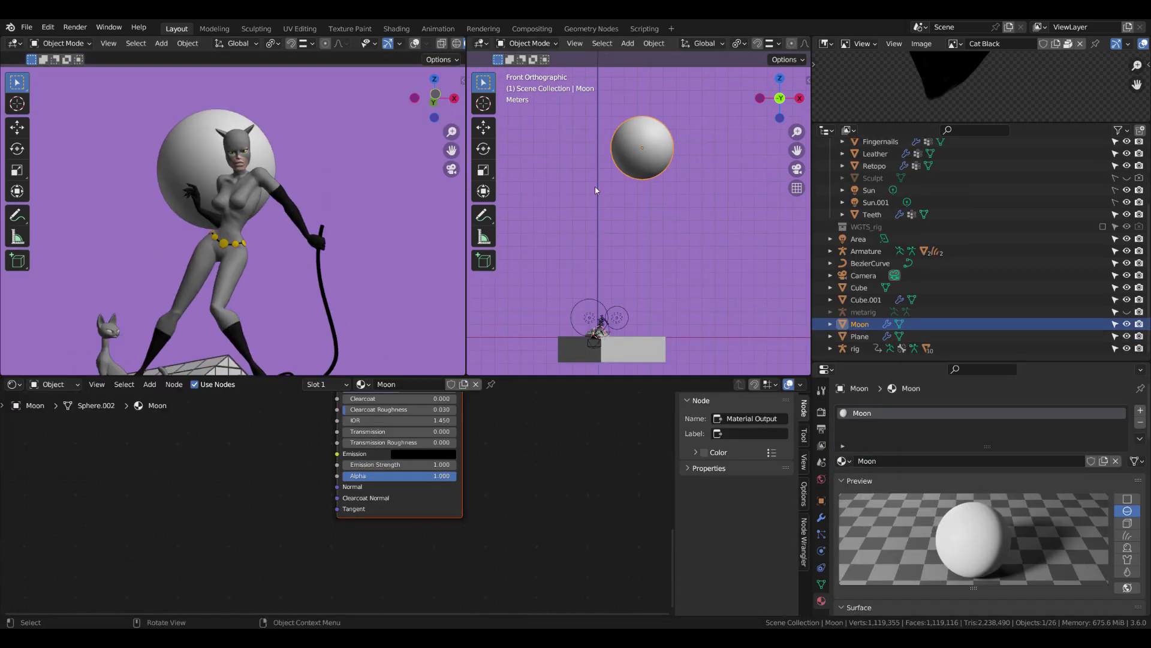
pyautogui.scroll(-3, 297, 270)
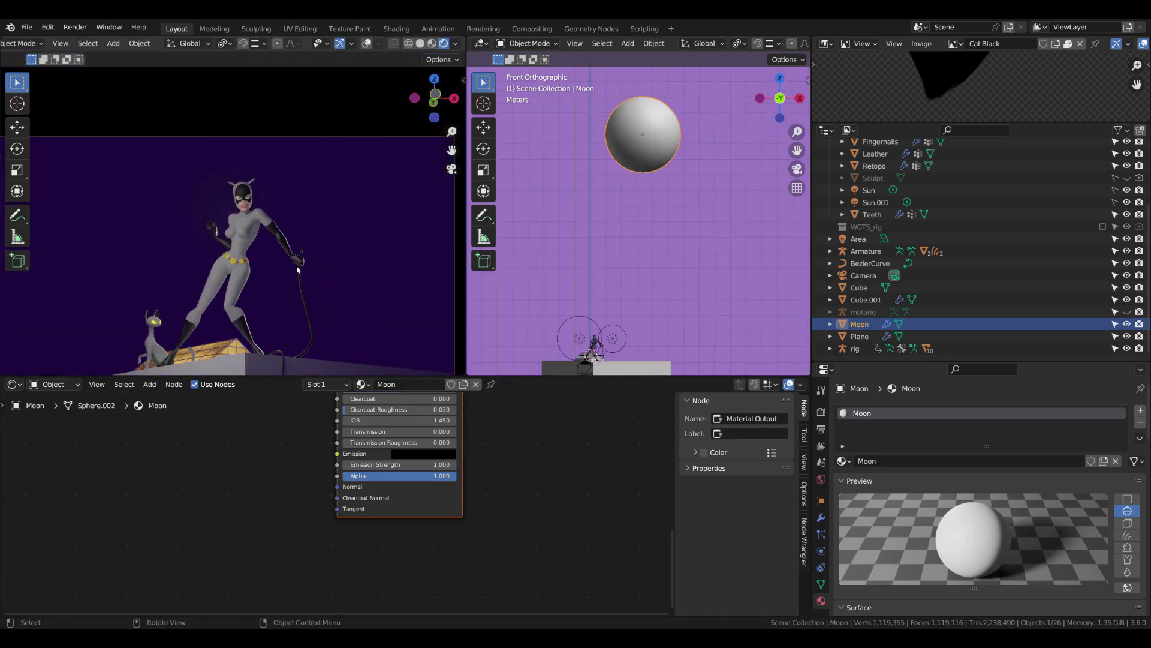
pyautogui.scroll(2, 257, 273)
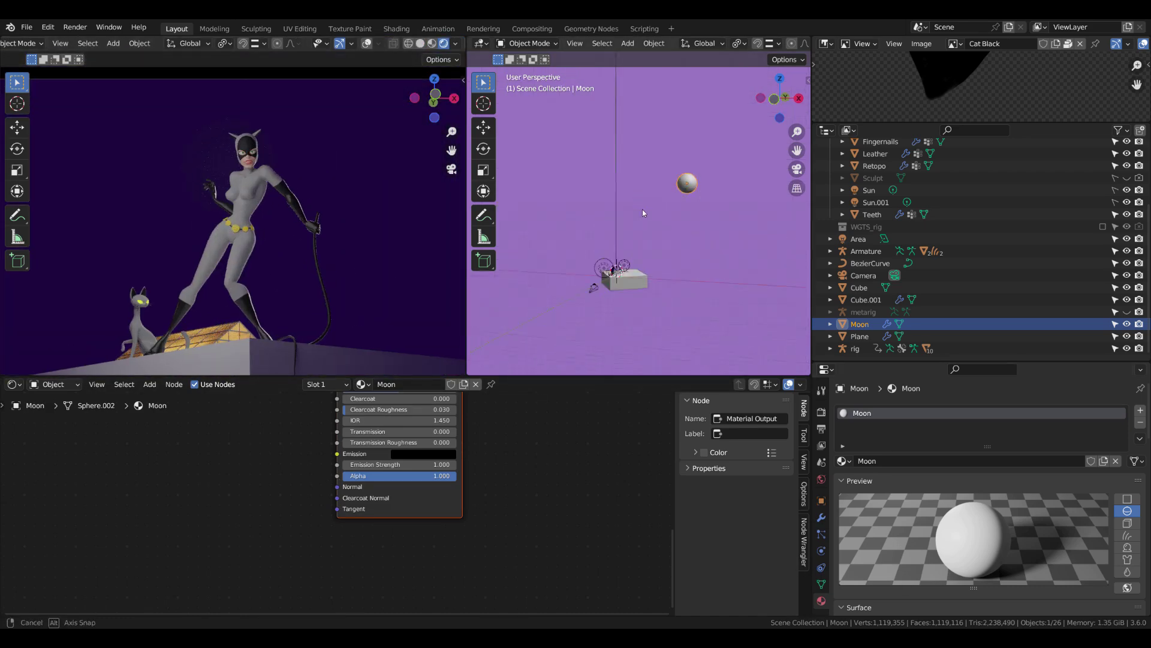
pyautogui.hotkey('shift', 'a')
# Step: Add an area light, Area.001, and view it from the front orthographic view
pyautogui.click(644, 443)
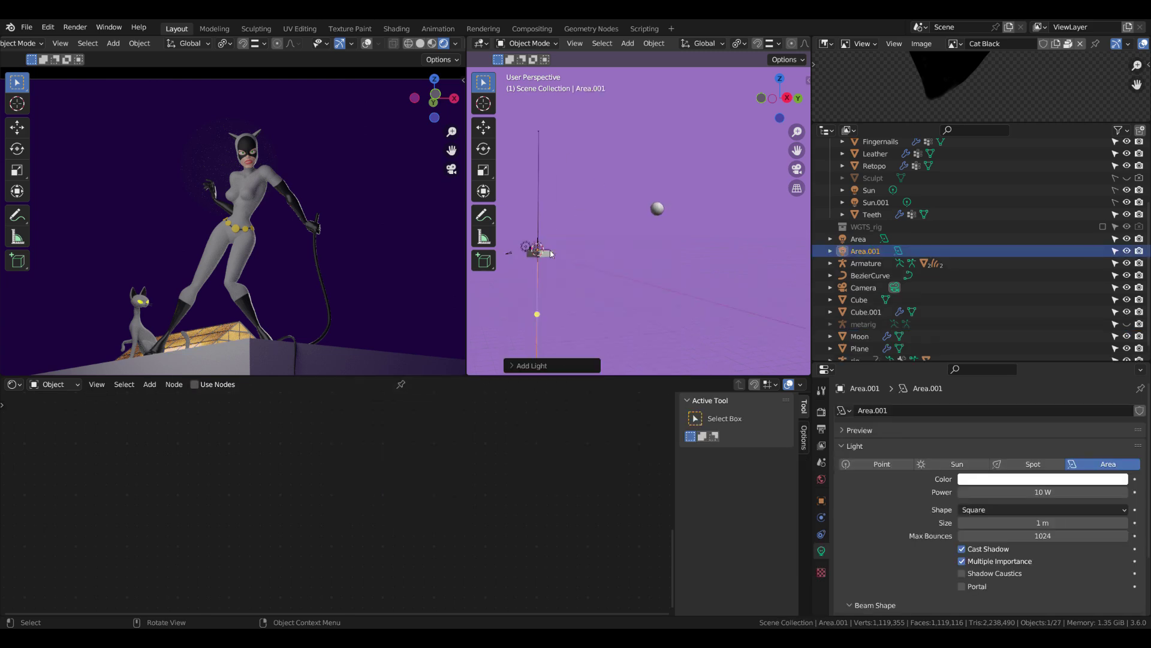
pyautogui.press('g')
pyautogui.click(658, 211)
pyautogui.moveTo(657, 211); pyautogui.dragTo(624, 204, button='middle')
pyautogui.scroll(5, 603, 202)
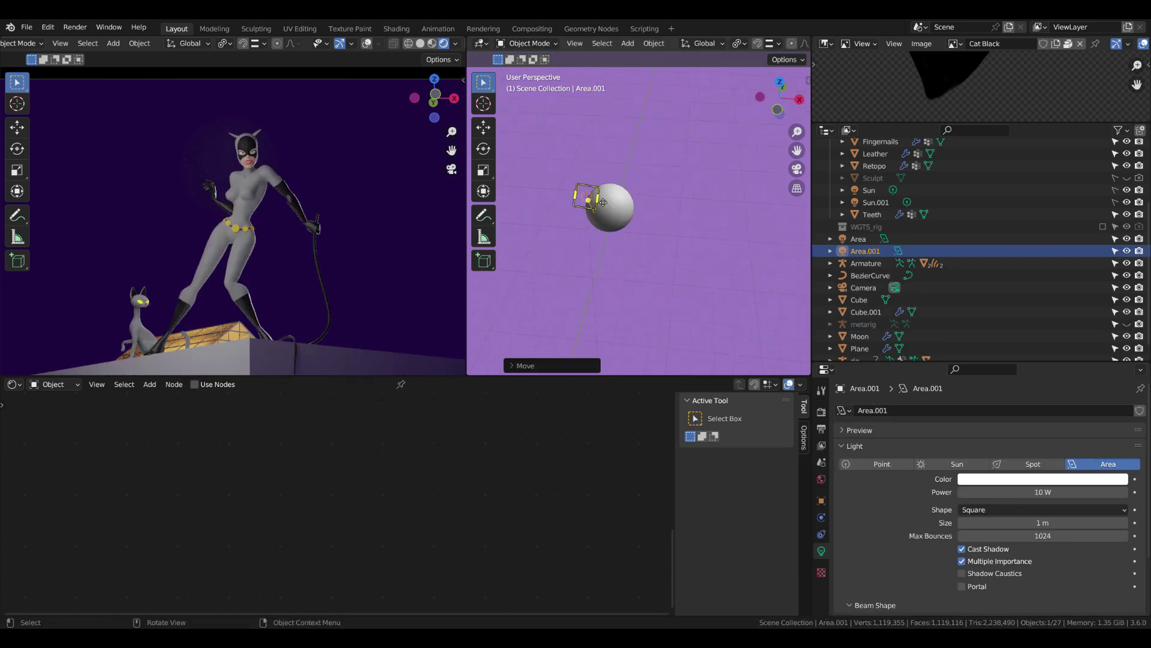
pyautogui.scroll(-3, 654, 237)
pyautogui.press('KP_3')
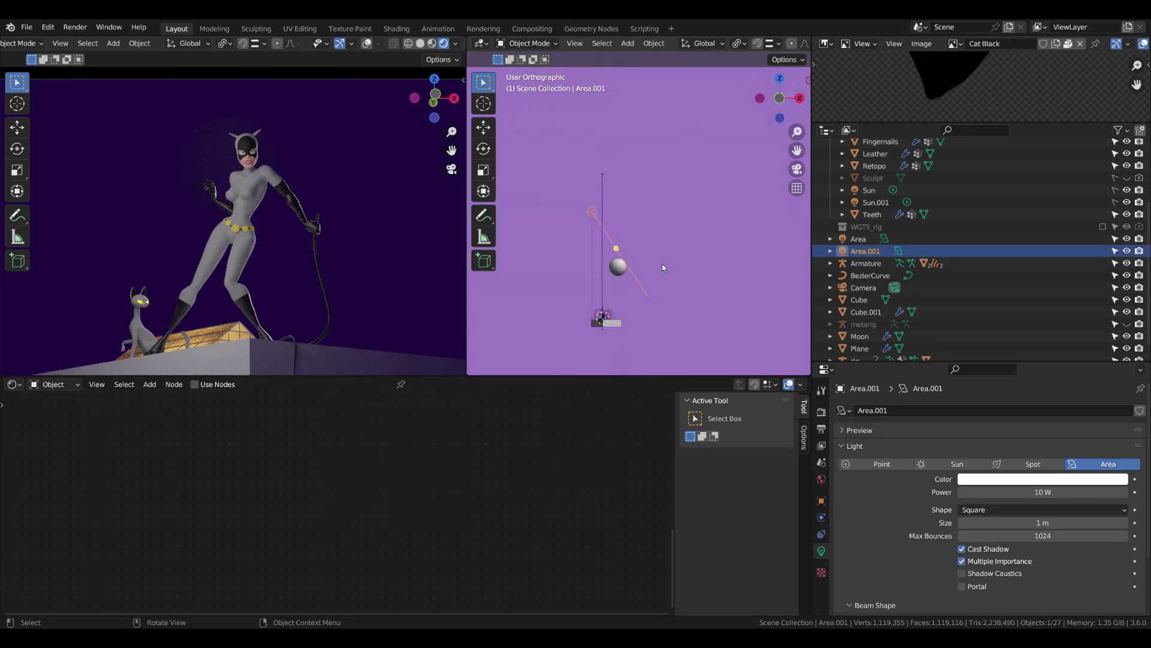
pyautogui.press('KP_1')
pyautogui.scroll(3, 662, 268)
# Step: Place the area light above the moon and raise its power
pyautogui.press('g')
pyautogui.click(604, 228)
pyautogui.click(1044, 492)
pyautogui.write('54')
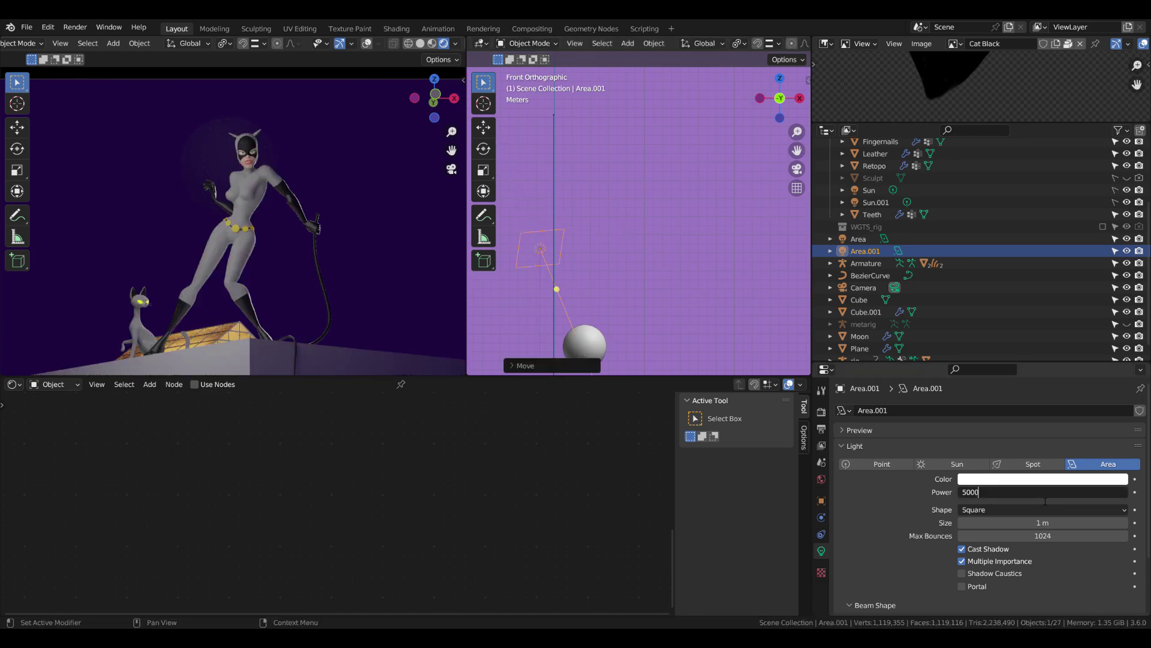
pyautogui.press('Return')
# Step: Duplicate the light as Area.002 beside the original and tint it sky blue
pyautogui.scroll(-2, 636, 246)
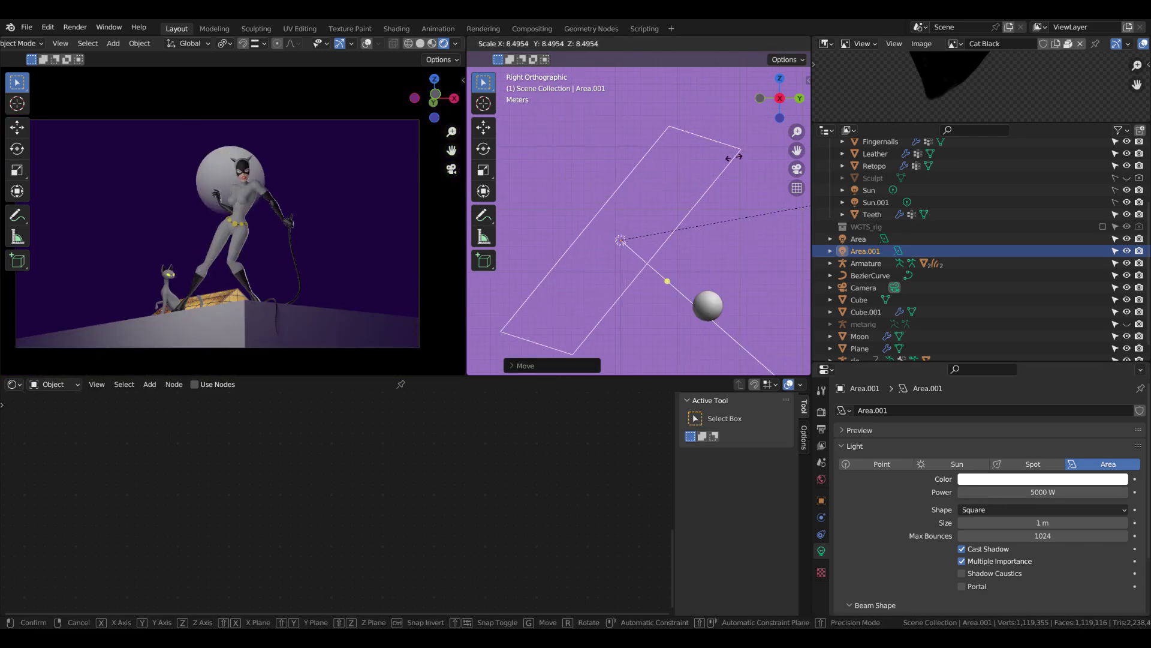
pyautogui.scroll(-3, 641, 243)
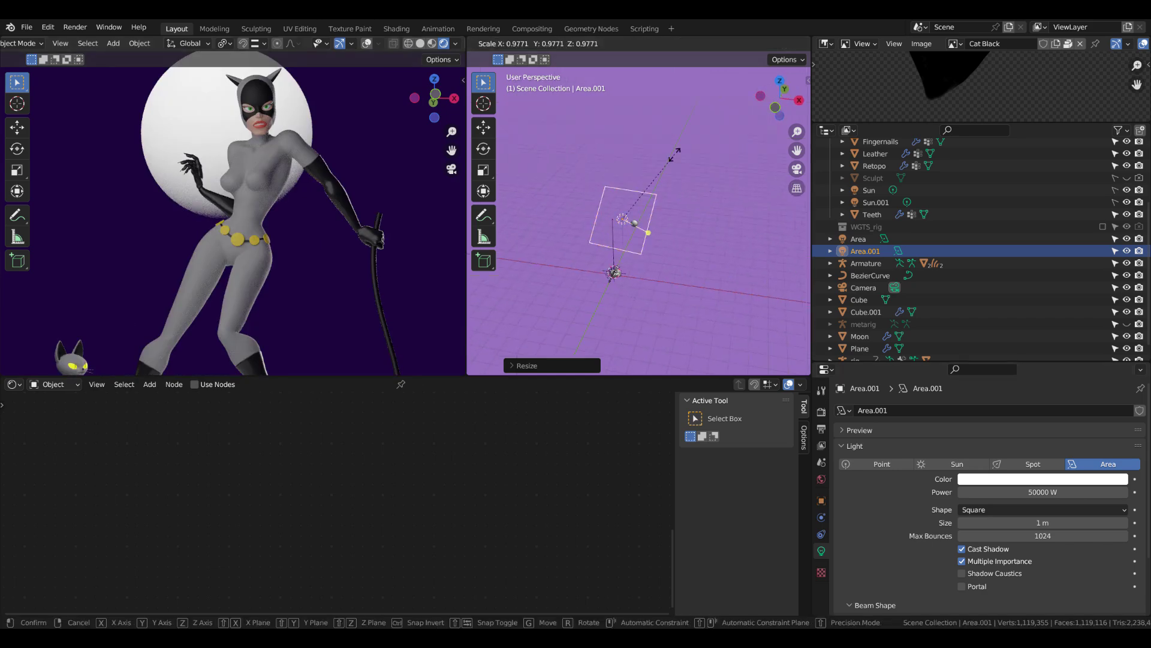
pyautogui.hotkey('shift', 'd')
pyautogui.click(635, 228)
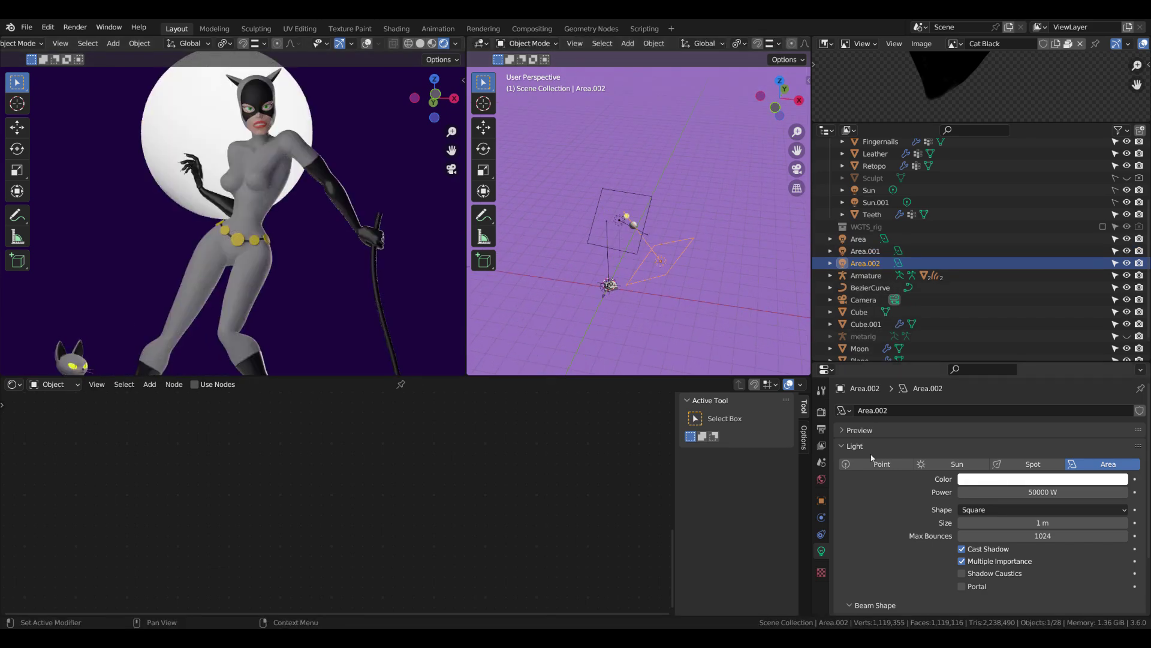
pyautogui.click(1043, 479)
pyautogui.click(1083, 349)
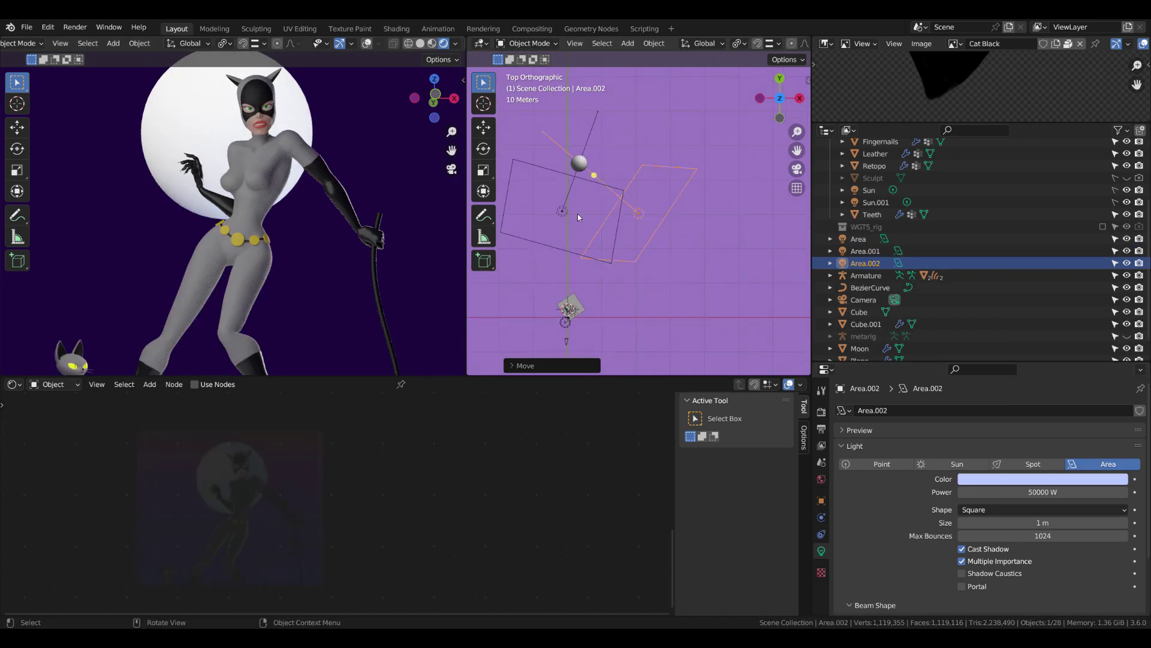
pyautogui.moveTo(1088, 348); pyautogui.dragTo(1068, 330)
pyautogui.click(1043, 479)
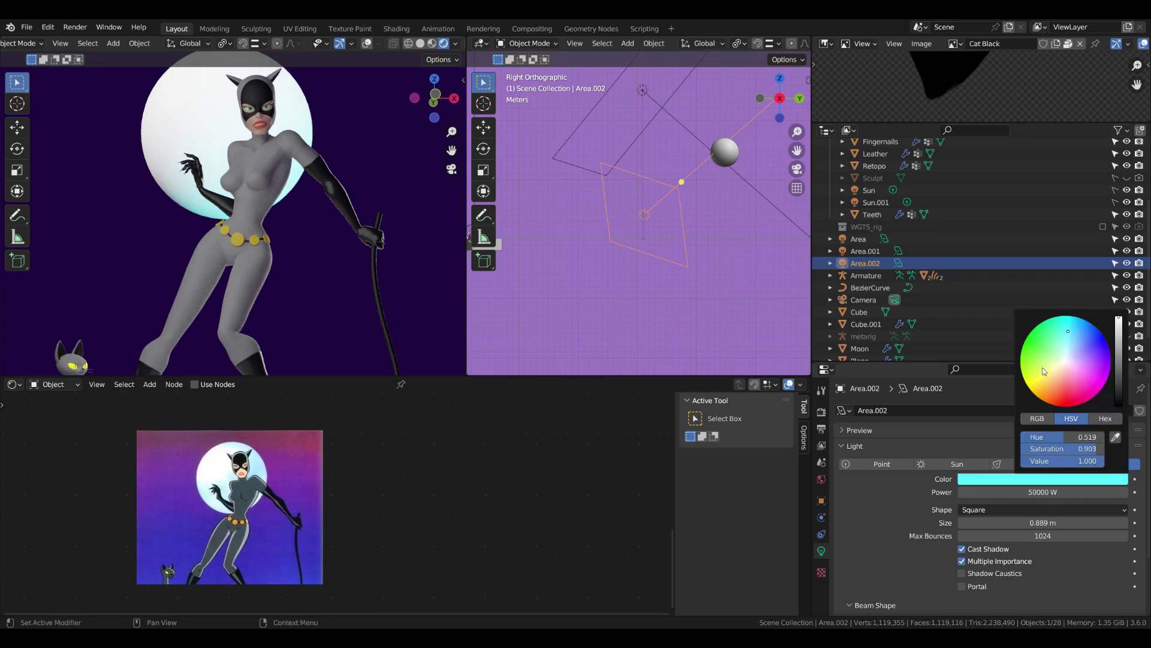
pyautogui.moveTo(1064, 377); pyautogui.dragTo(1058, 393)
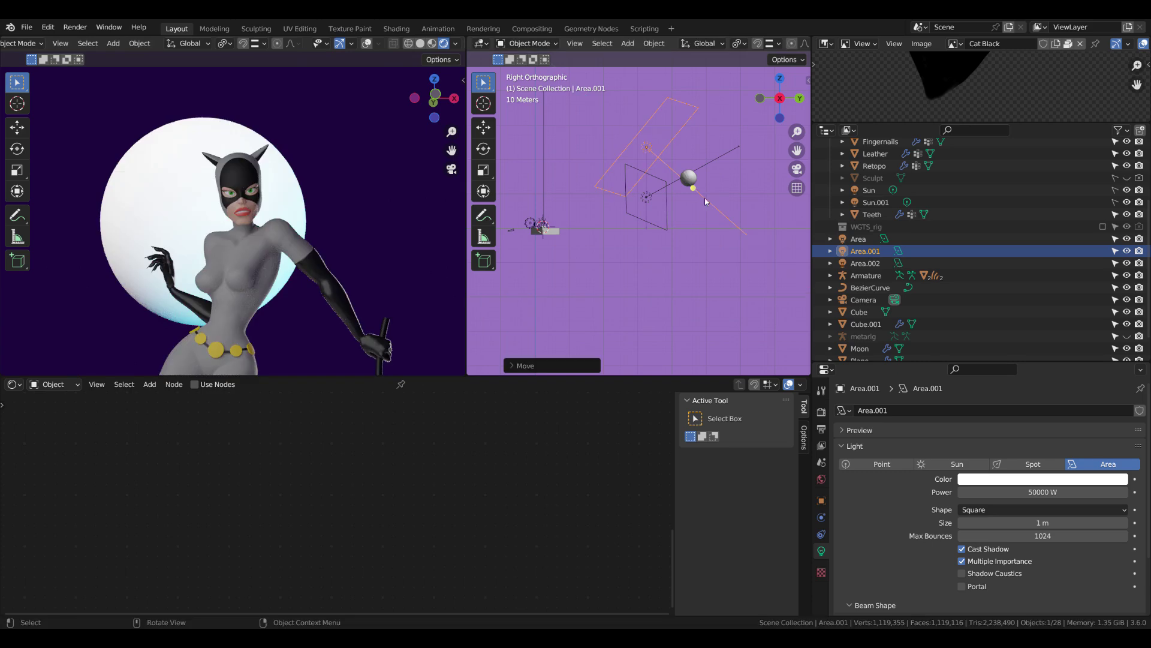
# Step: Set Area.001's power to 20000 W and frame the Moon in the view
pyautogui.doubleClick(1044, 492)
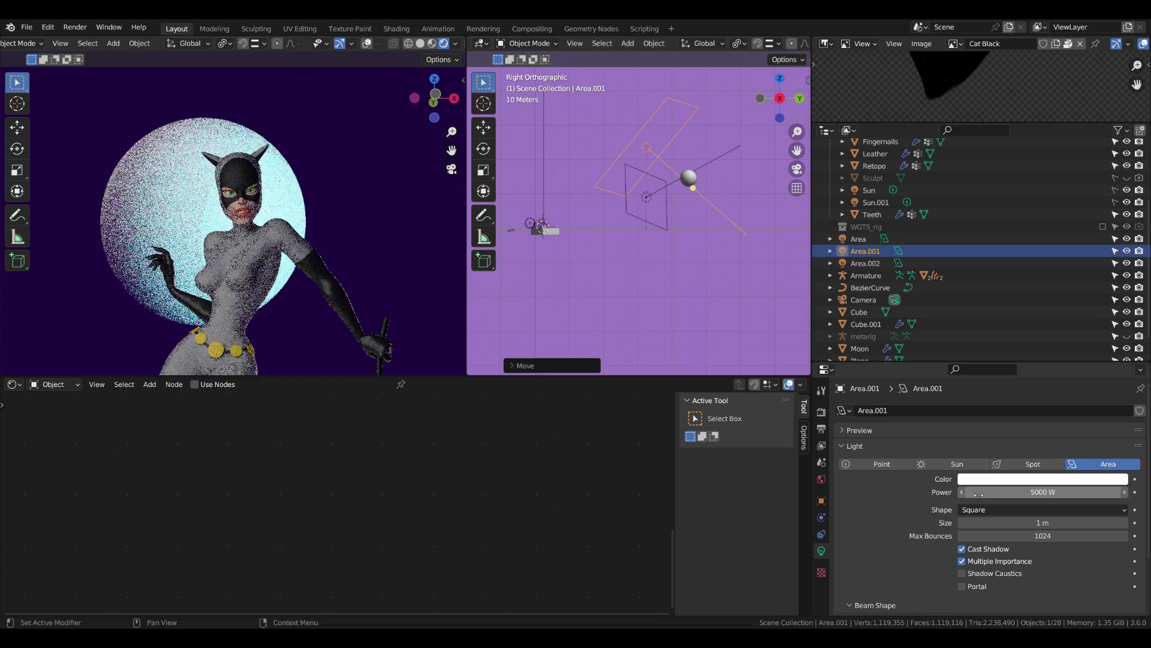
pyautogui.write('20000')
pyautogui.press('Return')
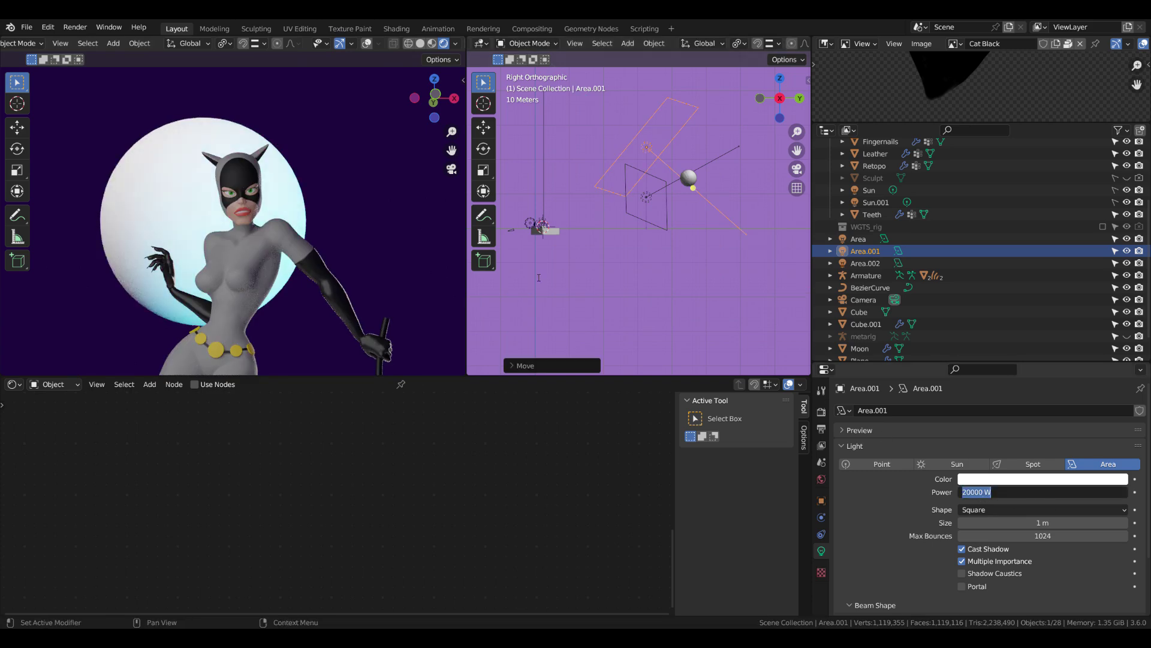
pyautogui.click(860, 348)
pyautogui.press('KP_Decimal')
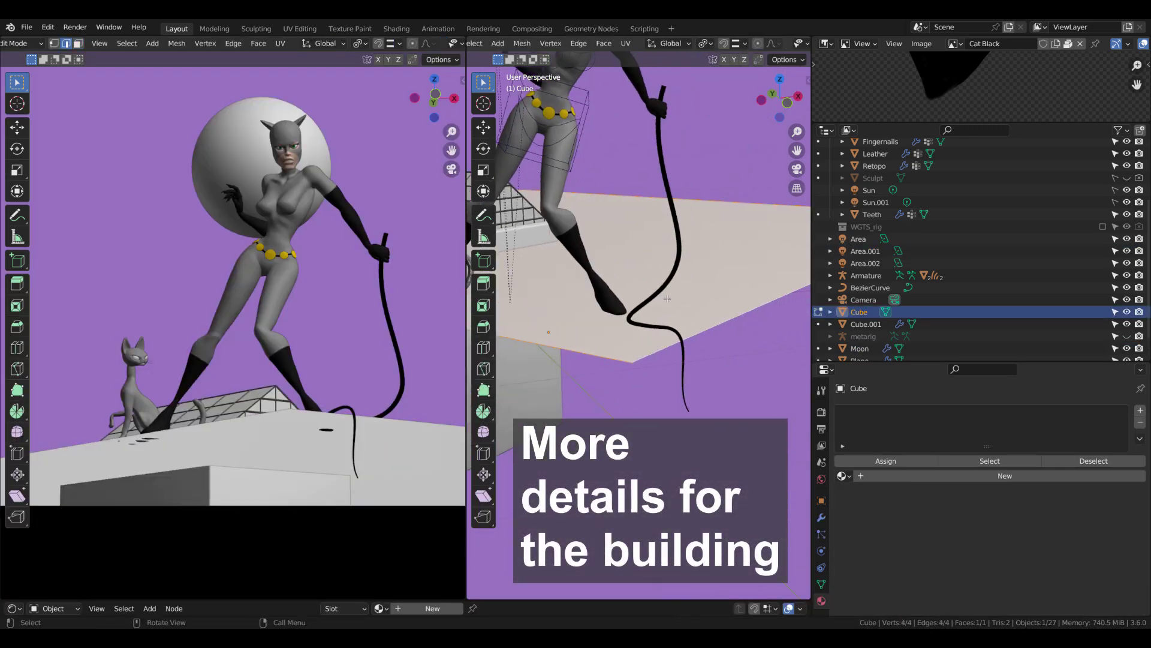
# Step: Extrude the rooftop face into a thick slab and select all its geometry
pyautogui.press('e')
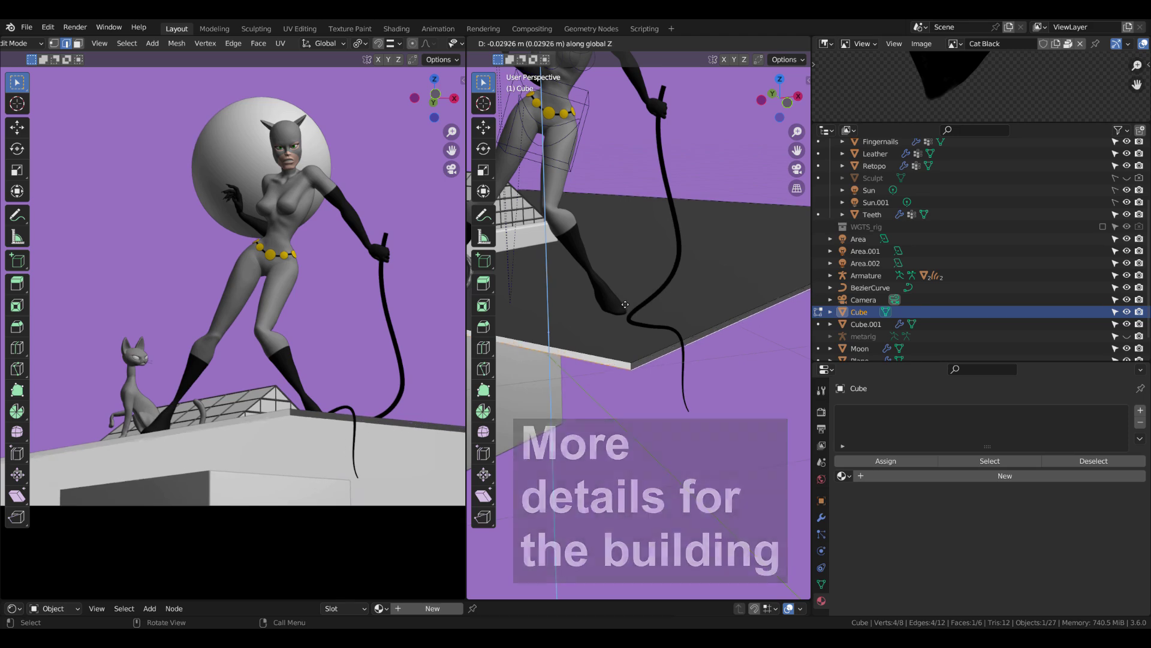
pyautogui.click(626, 298)
pyautogui.scroll(-5, 626, 298)
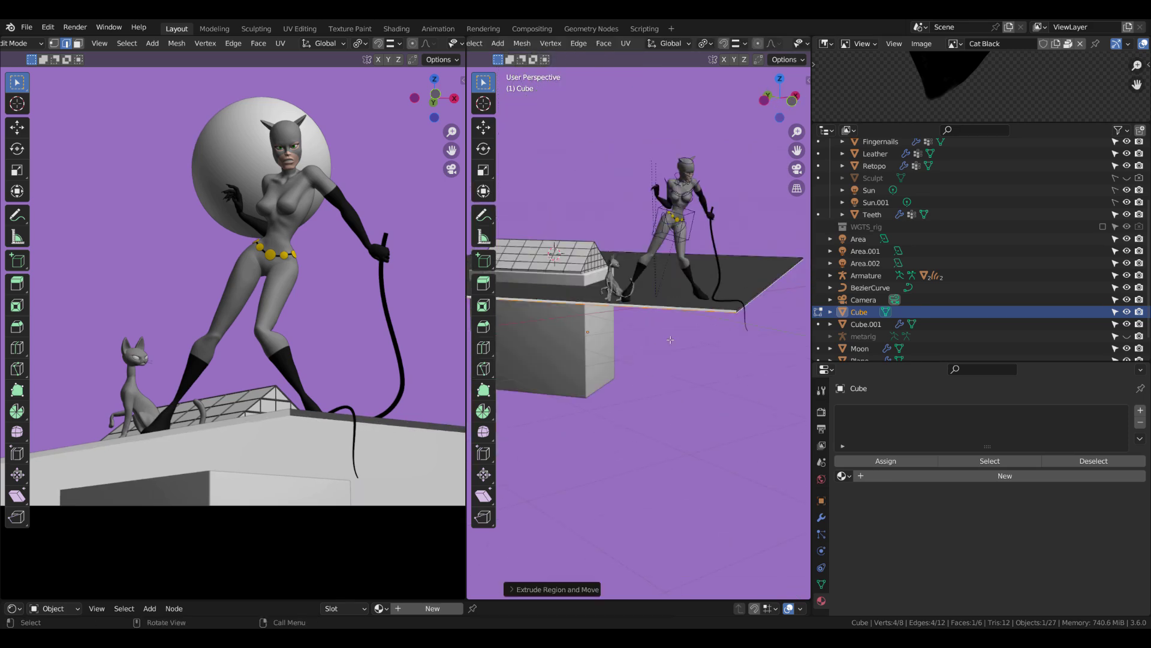
pyautogui.moveTo(626, 299); pyautogui.dragTo(612, 352, button='middle')
pyautogui.press('a')
# Step: Recalculate the slab's normals outward, checking them with the Face Orientation overlay
pyautogui.click(724, 44)
pyautogui.click(648, 306)
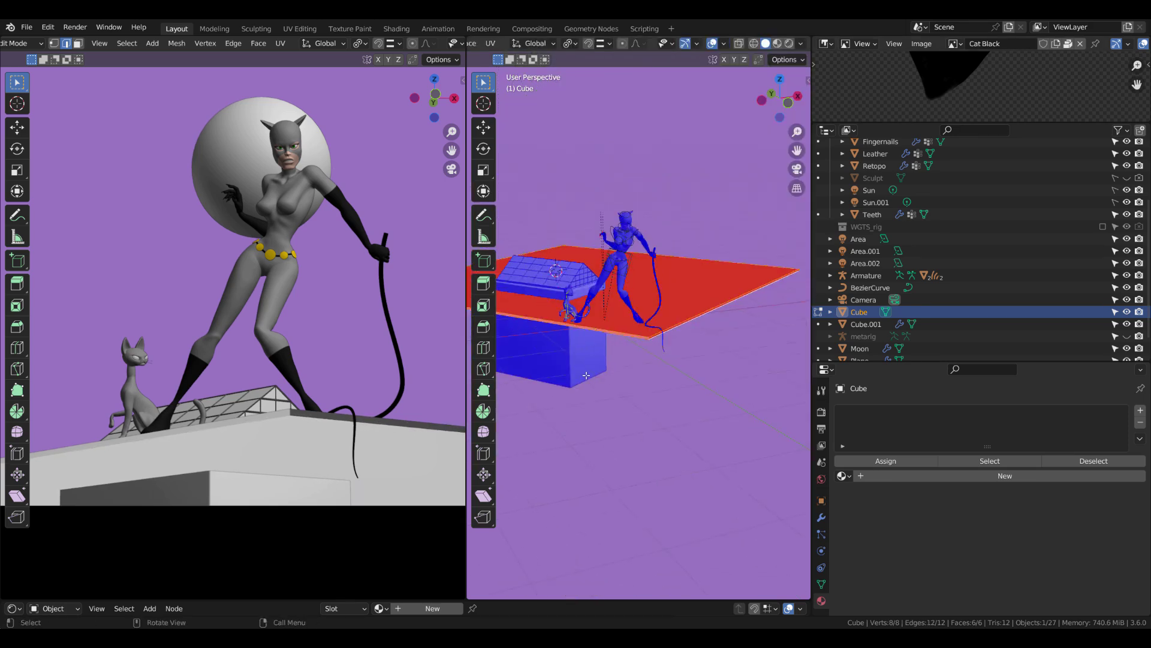
pyautogui.hotkey('shift', 'n')
pyautogui.scroll(3, 683, 275)
pyautogui.moveTo(682, 240); pyautogui.dragTo(683, 274, button='middle')
pyautogui.click(683, 275)
pyautogui.moveTo(466, 300); pyautogui.dragTo(406, 300)
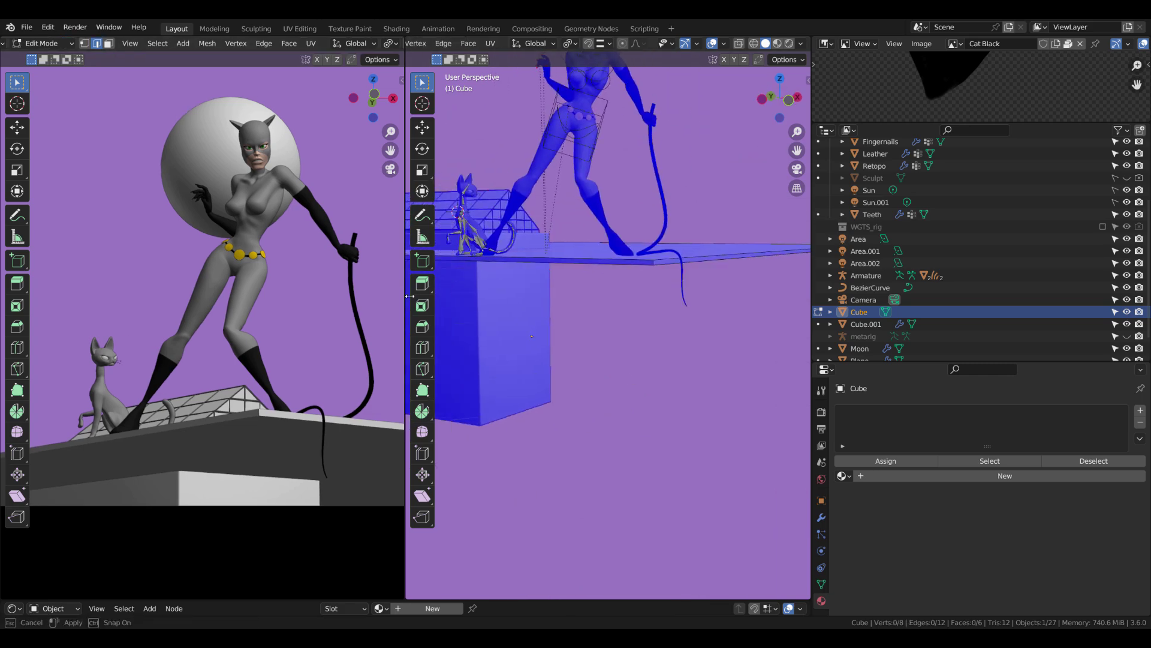
pyautogui.click(725, 43)
pyautogui.click(648, 284)
# Step: Select the building block and try a vertical Z move of its face
pyautogui.click(510, 336)
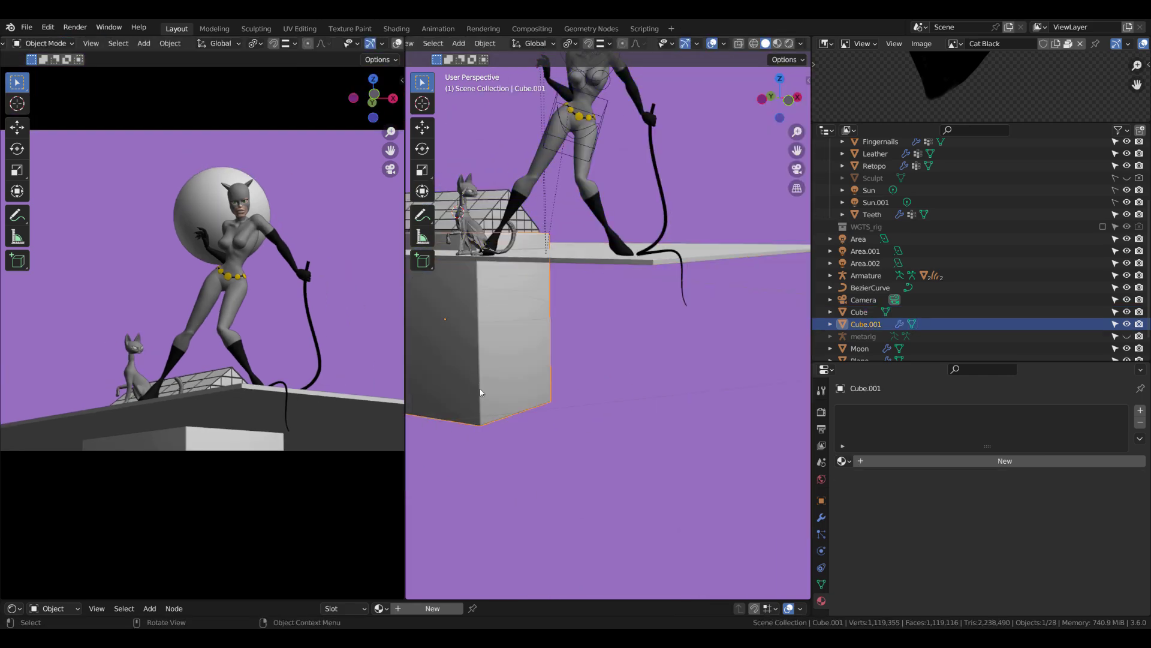
pyautogui.moveTo(509, 336); pyautogui.dragTo(552, 384, button='middle')
pyautogui.press('g')
pyautogui.press('z')
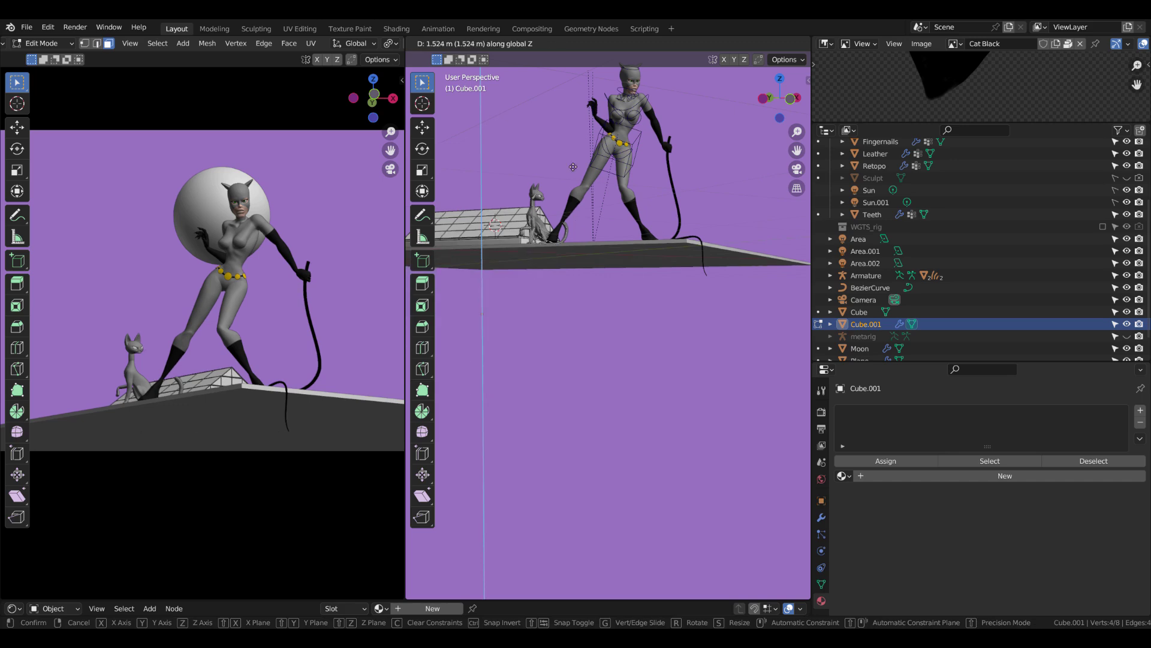
pyautogui.press('Escape')
pyautogui.moveTo(574, 178); pyautogui.dragTo(610, 377, button='middle')
# Step: Select the slab's edges in edge mode and move them vertically along Z
pyautogui.scroll(6, 638, 249)
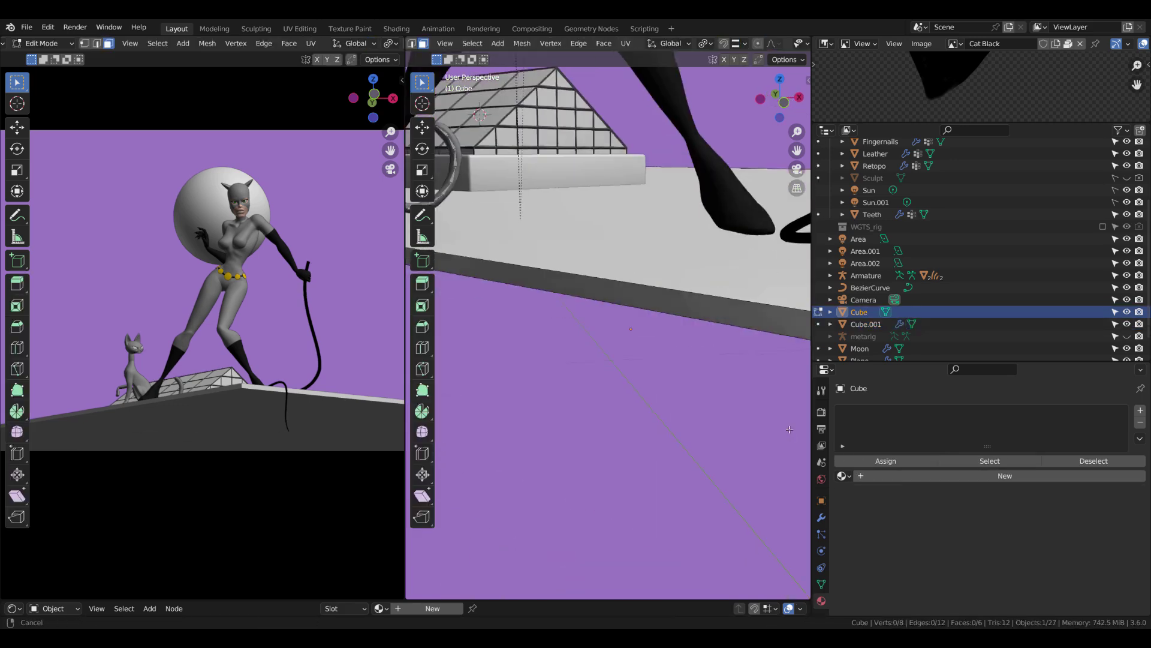
pyautogui.press('2')
pyautogui.click(638, 207)
pyautogui.press('g')
pyautogui.press('z')
pyautogui.click(654, 273)
pyautogui.scroll(-5, 656, 276)
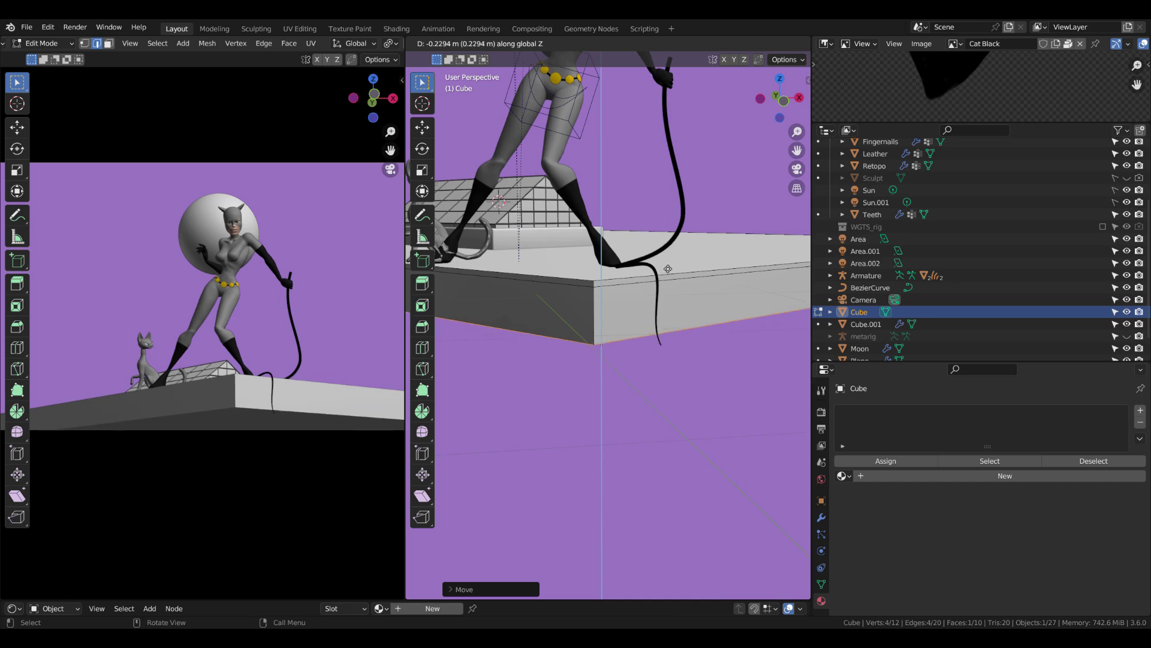
# Step: Extrude the slab edge, scale it horizontally, and bevel a loop cut into a band
pyautogui.press('e')
pyautogui.press('Escape')
pyautogui.press('s')
pyautogui.hotkey('shift', 'z')
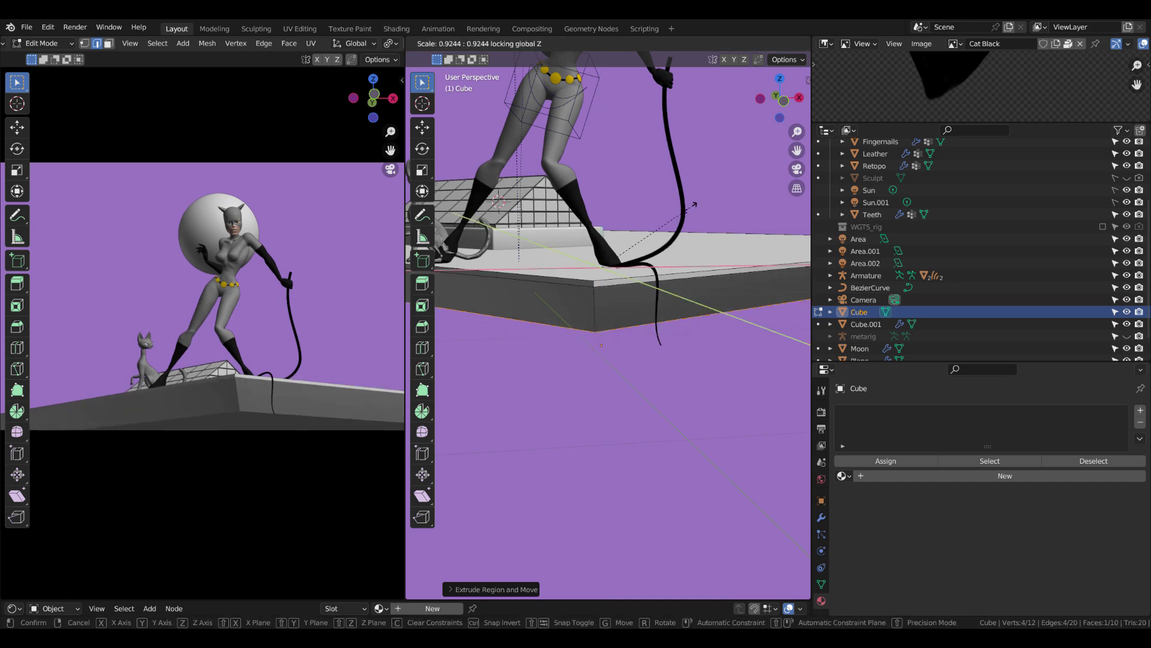
pyautogui.moveTo(661, 255); pyautogui.dragTo(612, 298, button='middle')
pyautogui.hotkey('ctrl', 'r')
pyautogui.hotkey('ctrl', 'b')
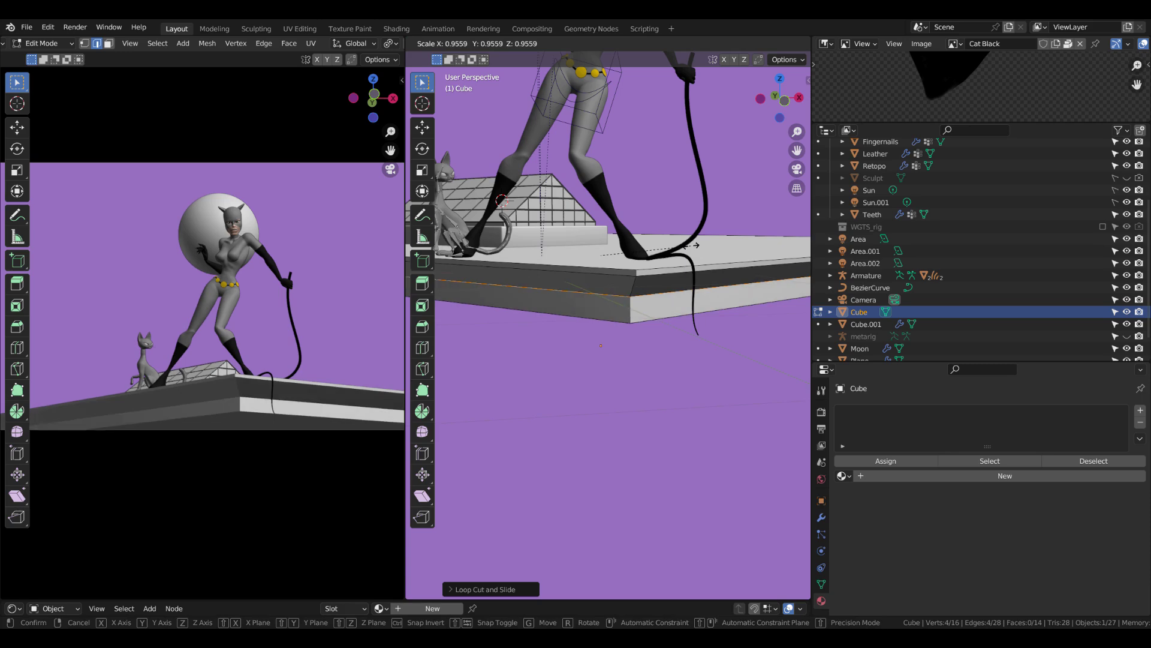
pyautogui.click(723, 252)
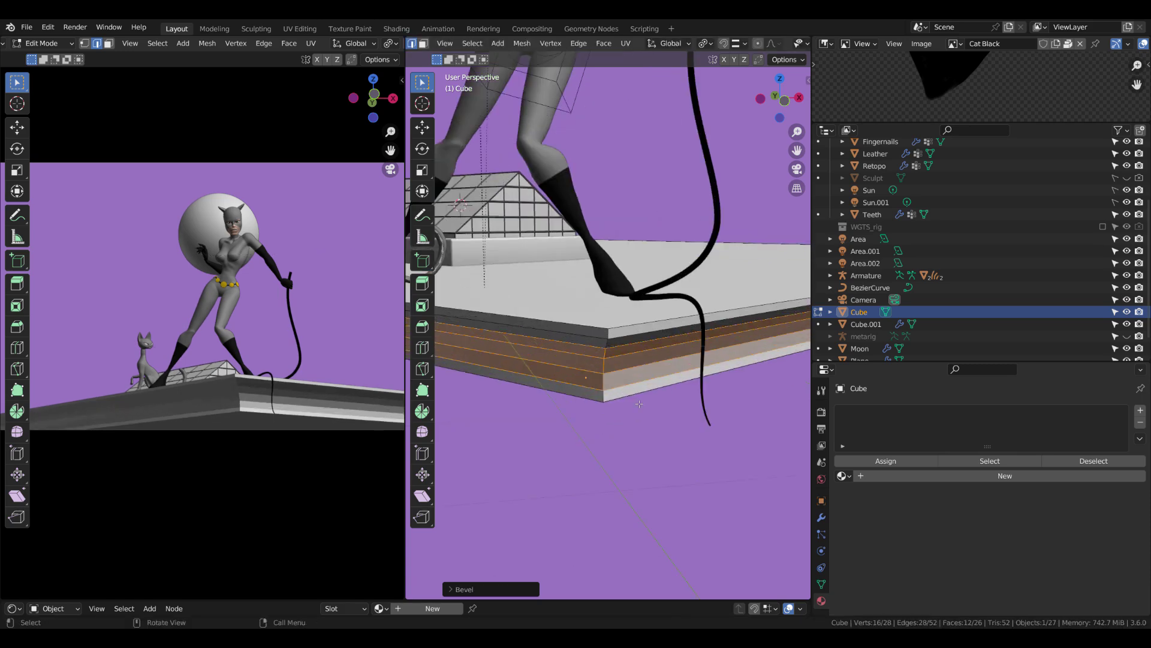
pyautogui.moveTo(723, 251)
pyautogui.mouseDown(button='middle')
pyautogui.moveTo(625, 306)
pyautogui.moveTo(671, 343)
pyautogui.mouseUp(button='middle')
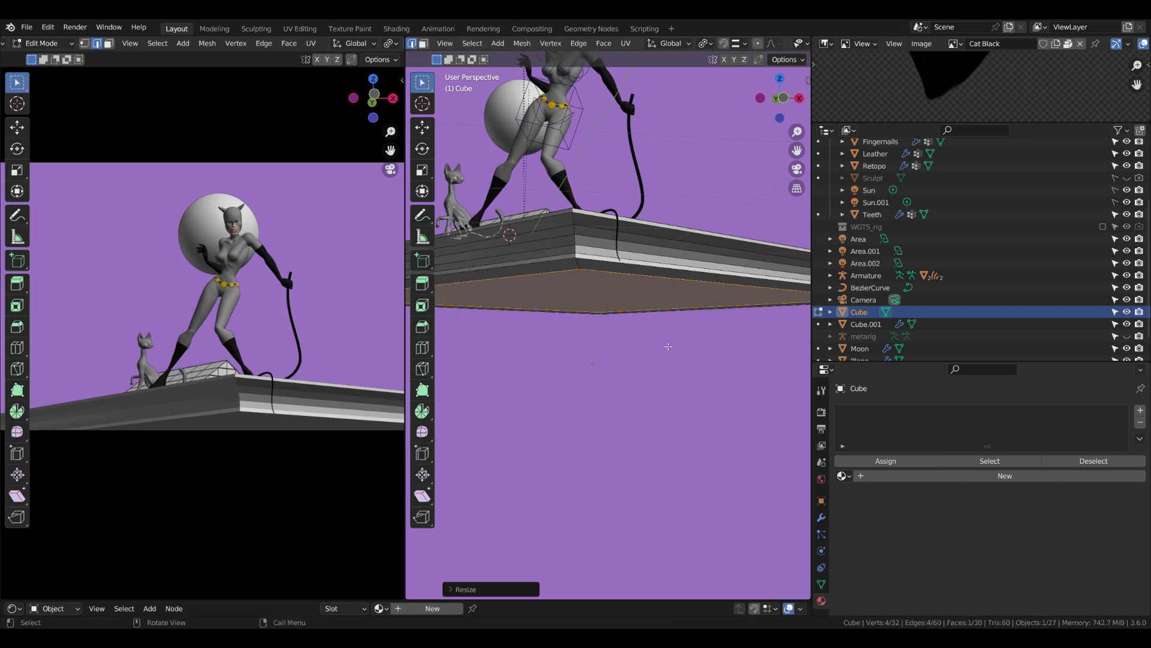
# Step: Extrude the bottom face down into walls and apply smooth shading in Object Mode
pyautogui.press('e')
pyautogui.click(600, 341)
pyautogui.scroll(-3, 593, 339)
pyautogui.scroll(5, 588, 336)
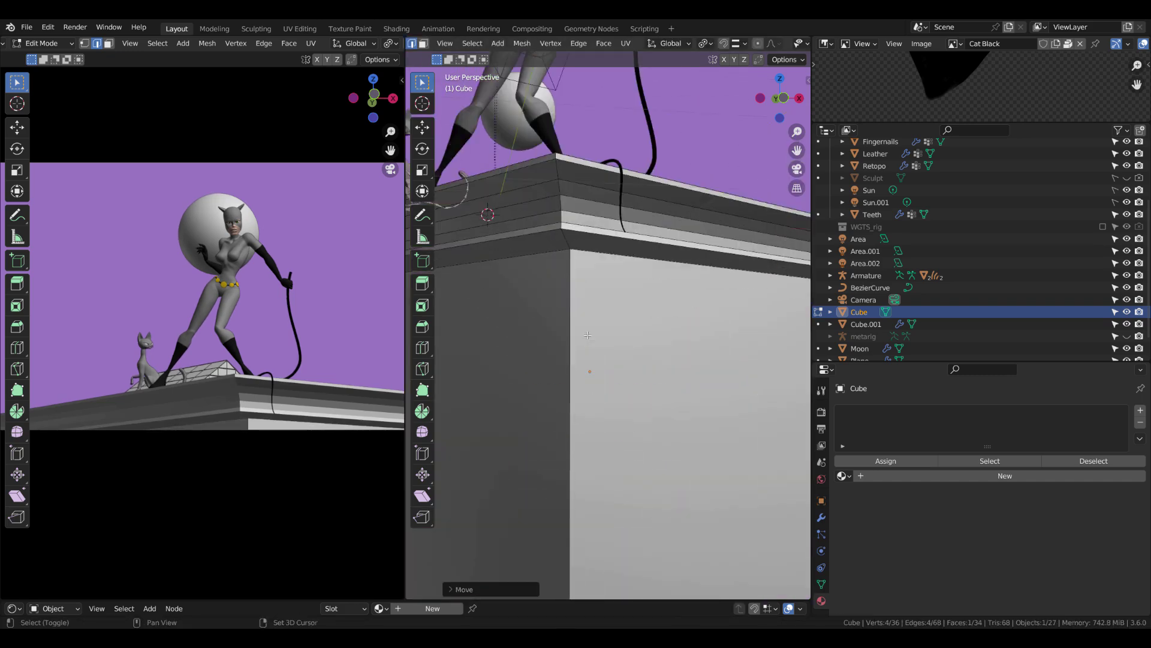
pyautogui.scroll(-4, 588, 335)
pyautogui.scroll(4, 588, 335)
pyautogui.scroll(-4, 588, 335)
pyautogui.press('Tab')
pyautogui.rightClick(316, 399)
pyautogui.click(316, 410)
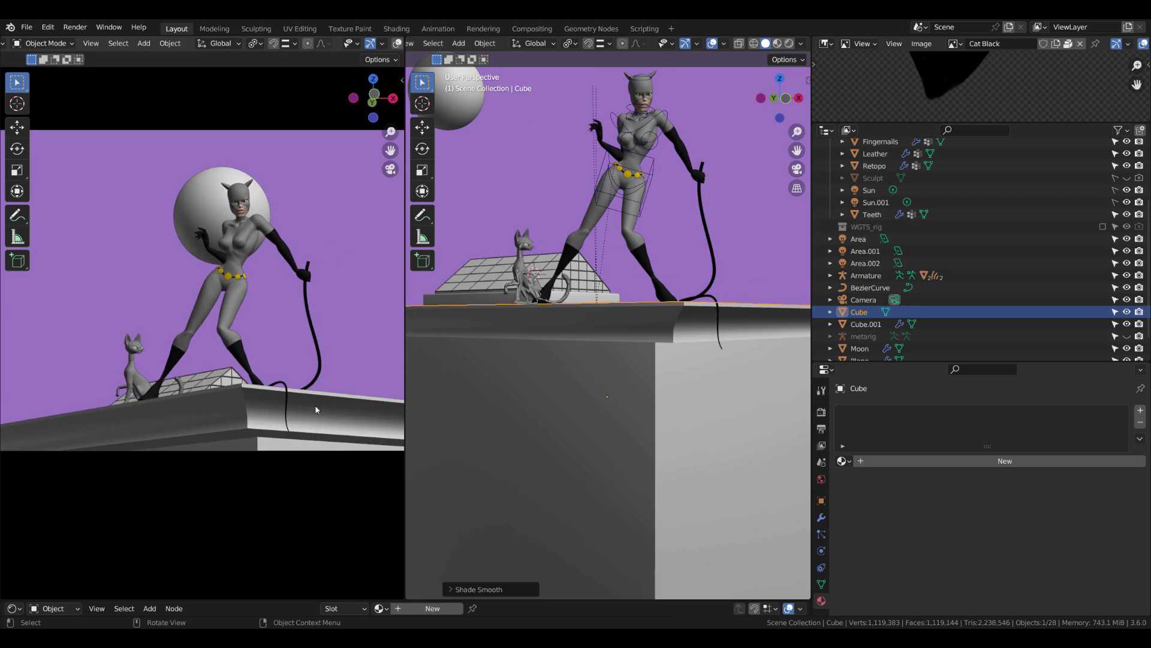
pyautogui.scroll(-2, 657, 415)
# Step: Add a loop cut on the cornice and scale that edge loop to flare it
pyautogui.press('Tab')
pyautogui.scroll(3, 596, 338)
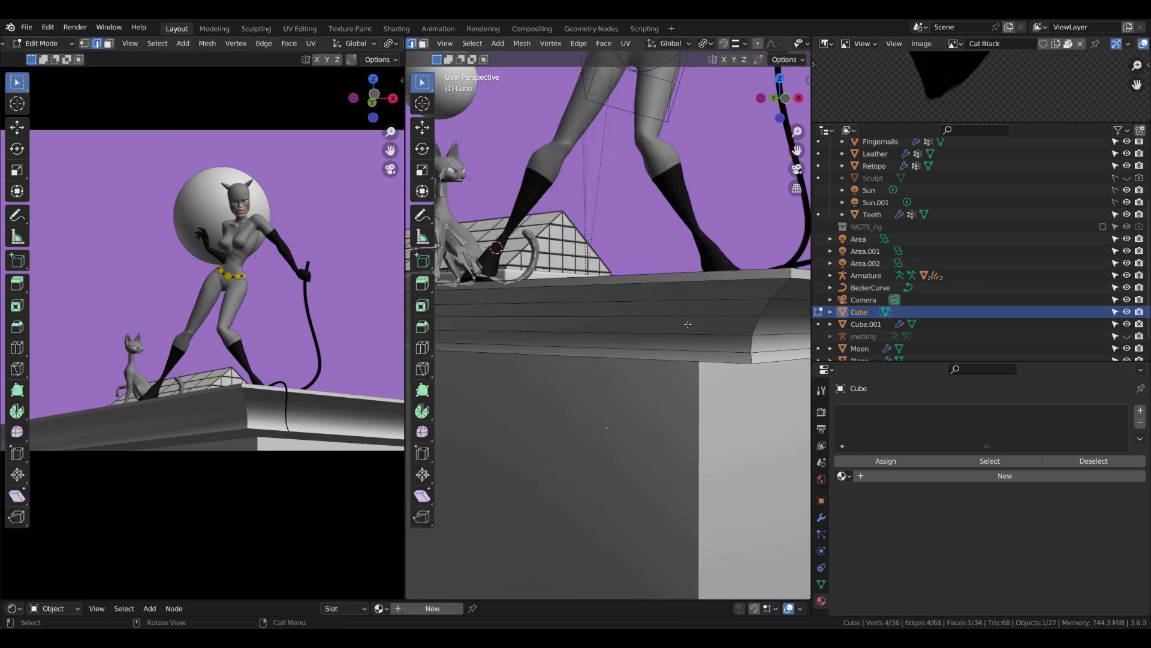
pyautogui.scroll(2, 660, 287)
pyautogui.press('2')
pyautogui.hotkey('ctrl', 'r')
pyautogui.scroll(-3, 719, 240)
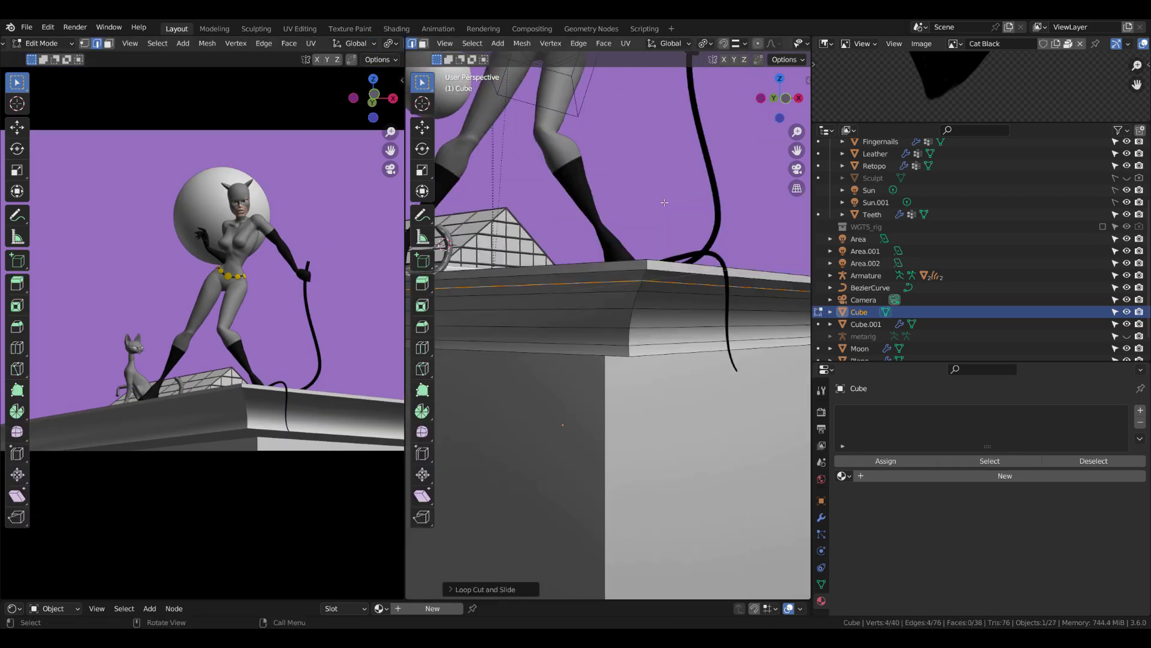
pyautogui.scroll(3, 731, 216)
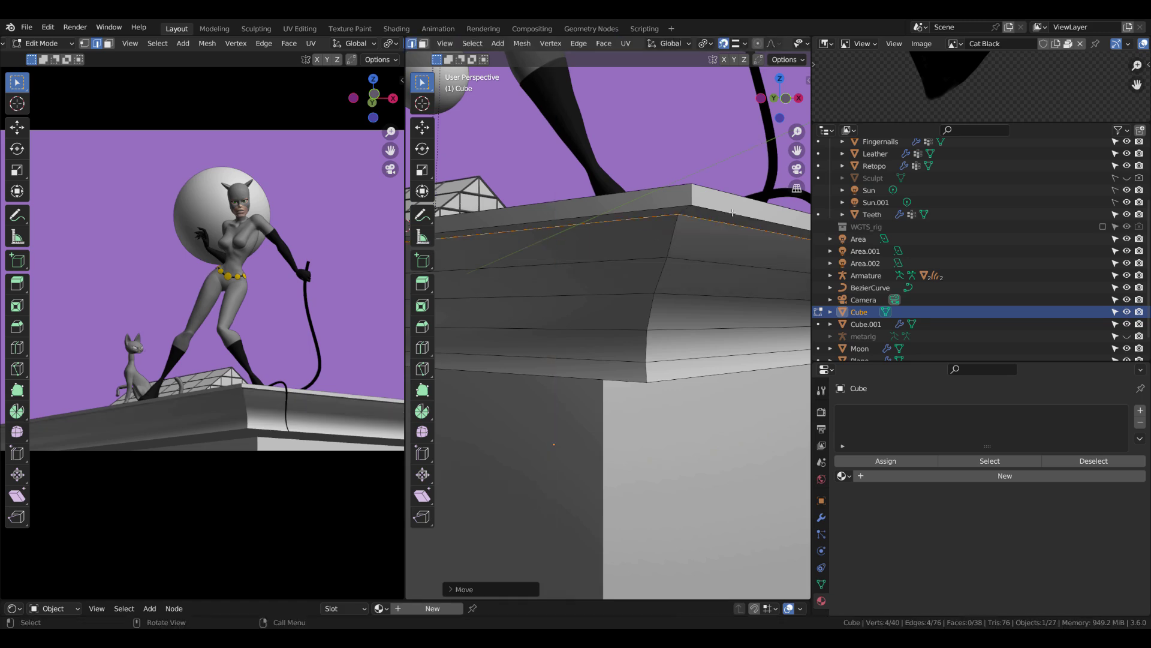
pyautogui.press('s')
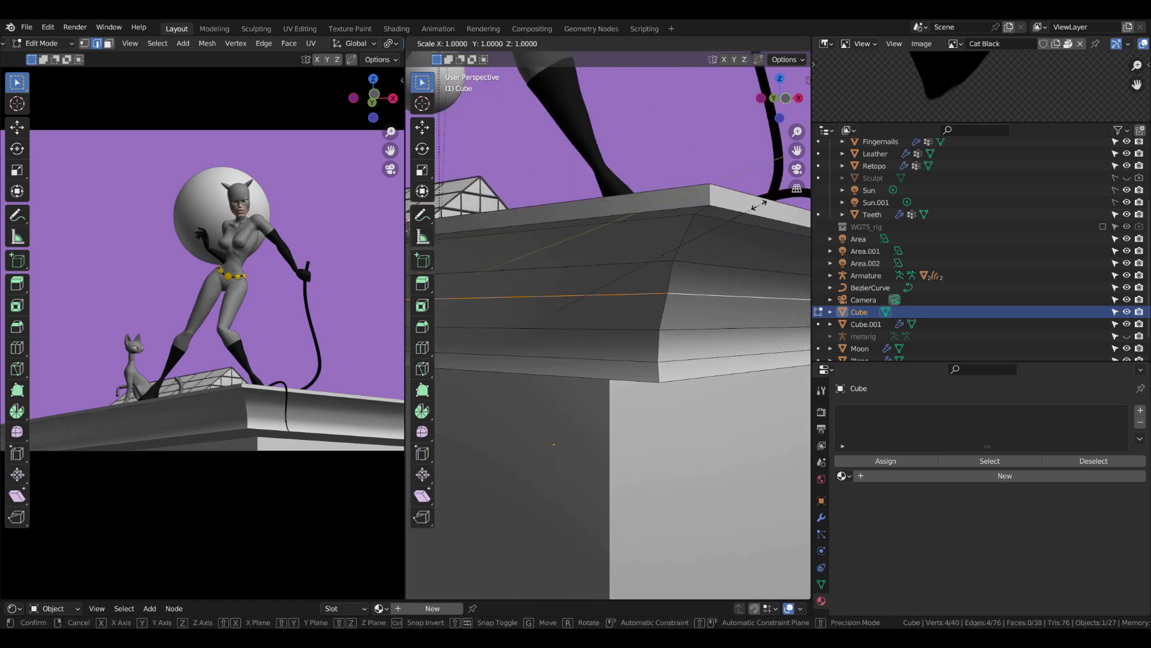
pyautogui.scroll(-2, 675, 186)
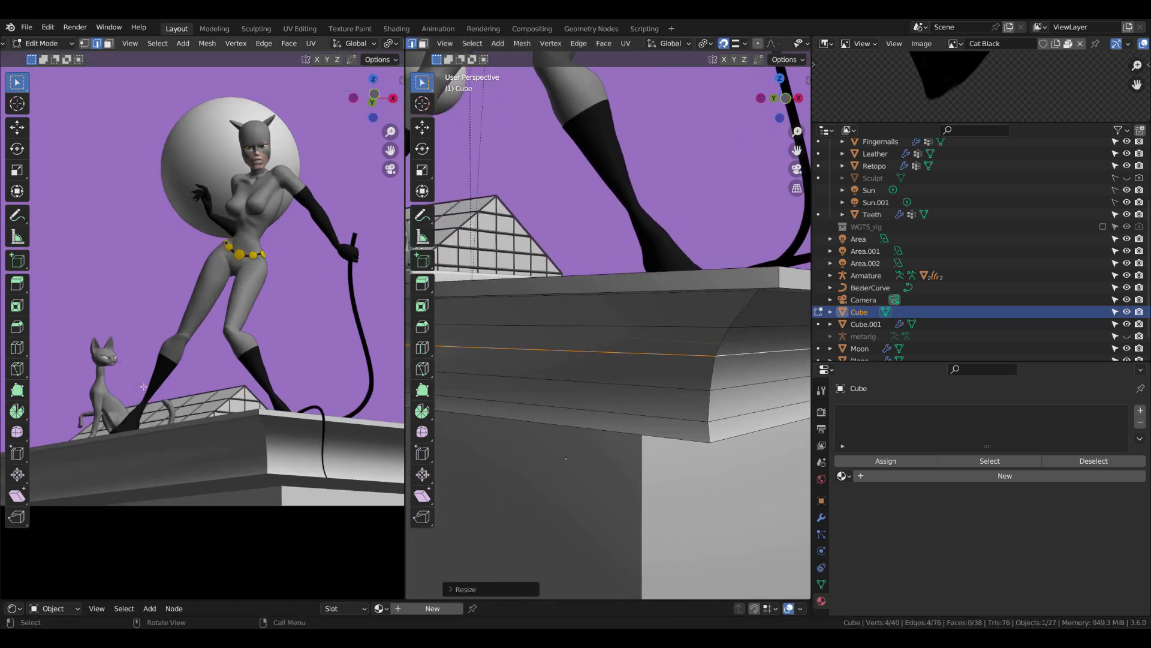
# Step: Move the building block horizontally, excluding Z, beneath Catwoman and the cat
pyautogui.press('Tab')
pyautogui.scroll(-5, 647, 381)
pyautogui.moveTo(647, 382)
pyautogui.mouseDown(button='middle')
pyautogui.moveTo(621, 432)
pyautogui.moveTo(659, 360)
pyautogui.mouseUp(button='middle')
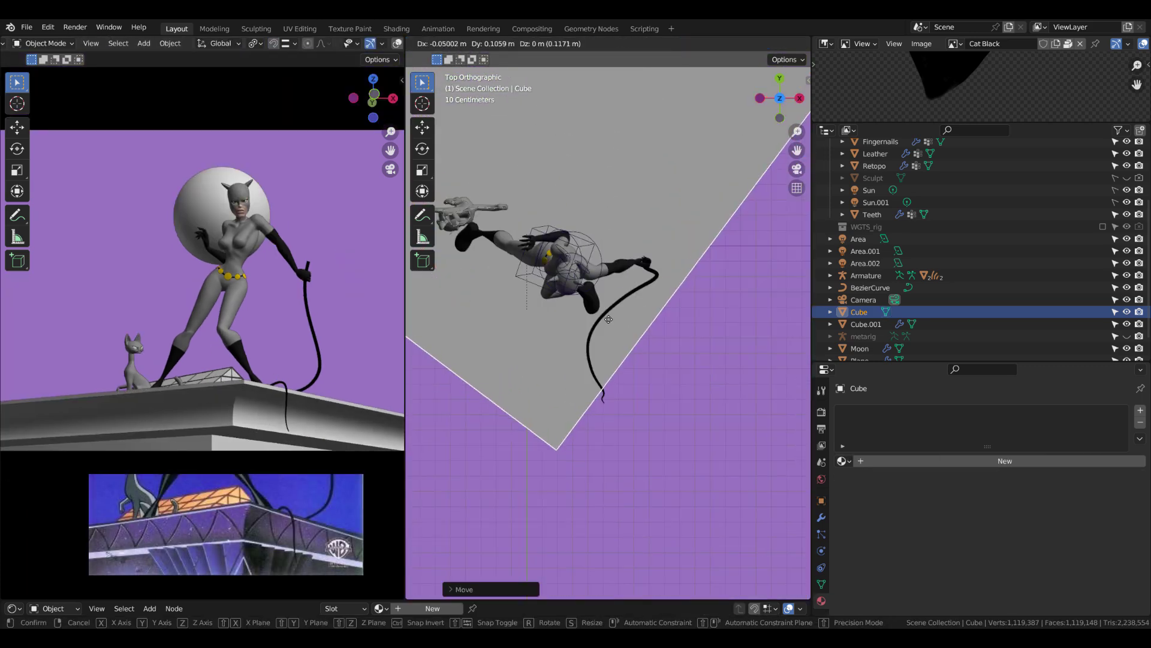
pyautogui.scroll(5, 678, 316)
pyautogui.press('g')
pyautogui.hotkey('shift', 'z')
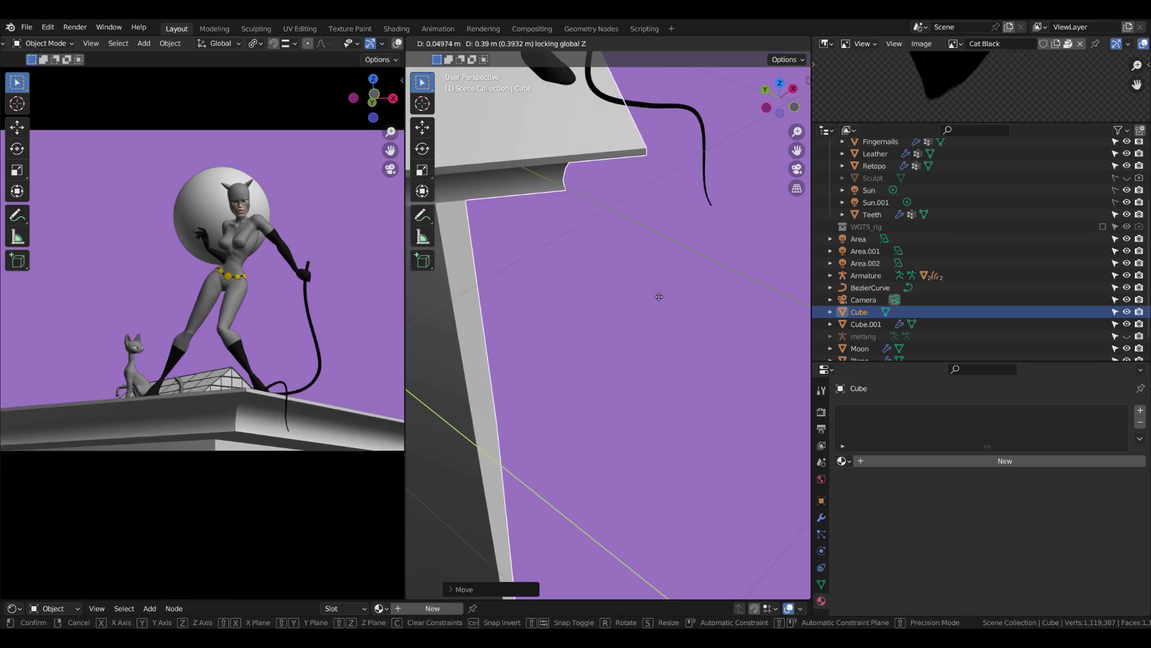
pyautogui.scroll(3, 663, 332)
pyautogui.scroll(3, 664, 333)
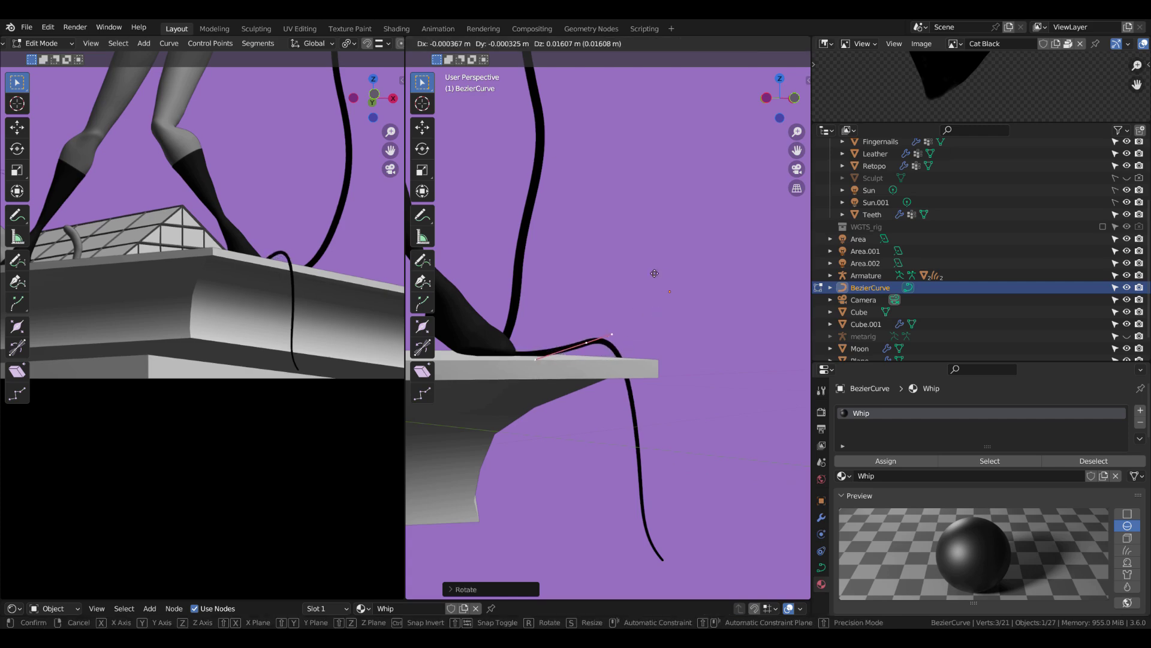
# Step: Set the whip's moved points so it trails past the boot and over the edge, then exit to Object Mode
pyautogui.moveTo(634, 271)
pyautogui.mouseDown(button='middle')
pyautogui.moveTo(586, 343)
pyautogui.moveTo(547, 294)
pyautogui.mouseUp(button='middle')
pyautogui.click(588, 343)
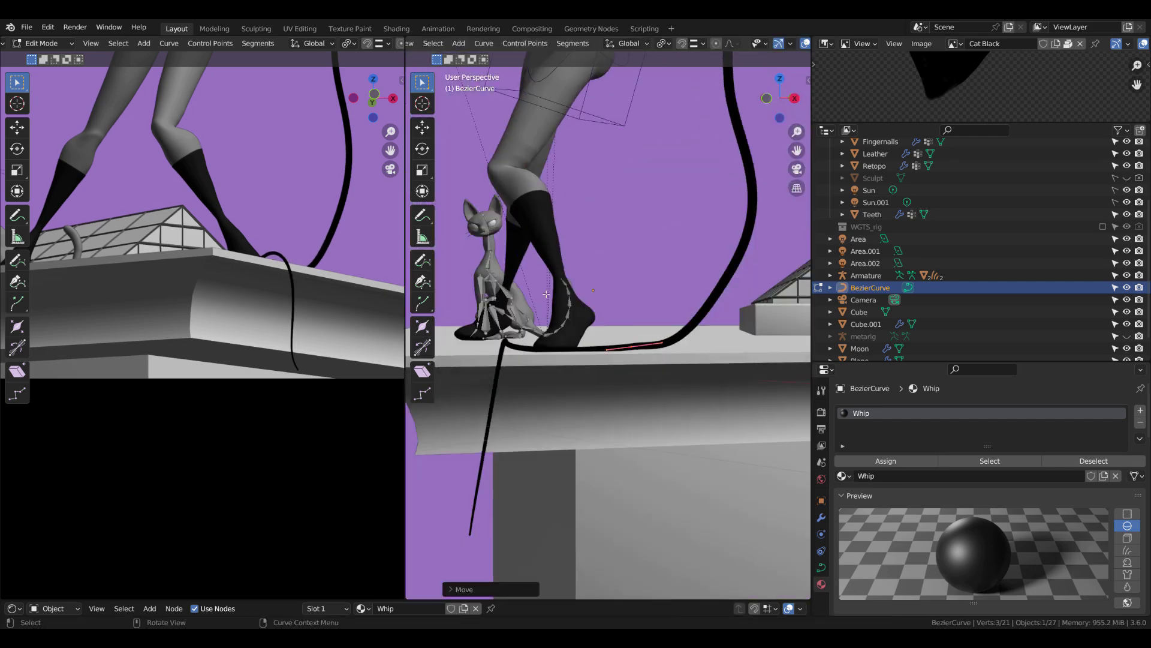
pyautogui.moveTo(750, 358)
pyautogui.mouseDown(button='middle')
pyautogui.moveTo(746, 378)
pyautogui.moveTo(709, 324)
pyautogui.mouseUp(button='middle')
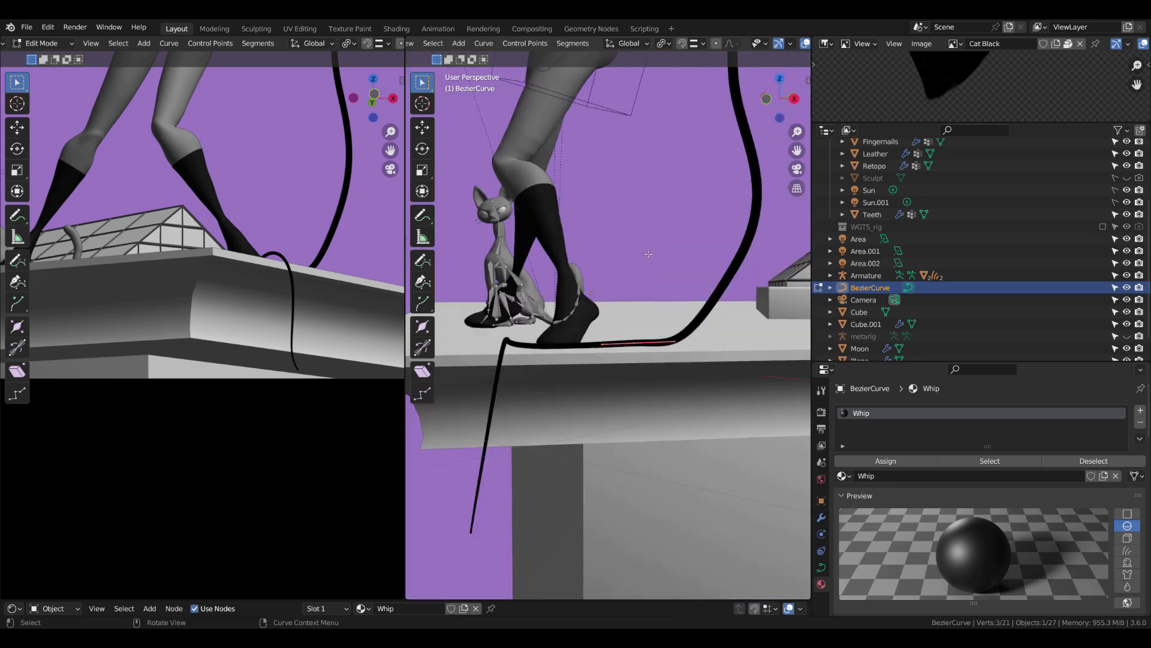
pyautogui.moveTo(649, 256); pyautogui.dragTo(725, 368, button='middle')
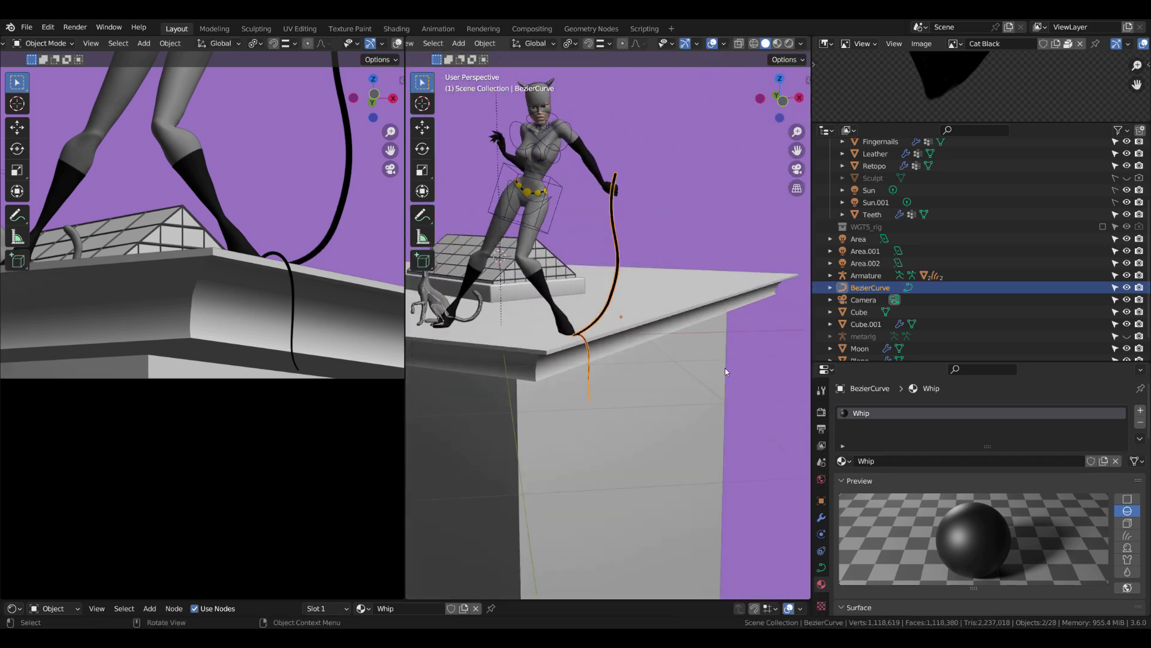
pyautogui.press('Tab')
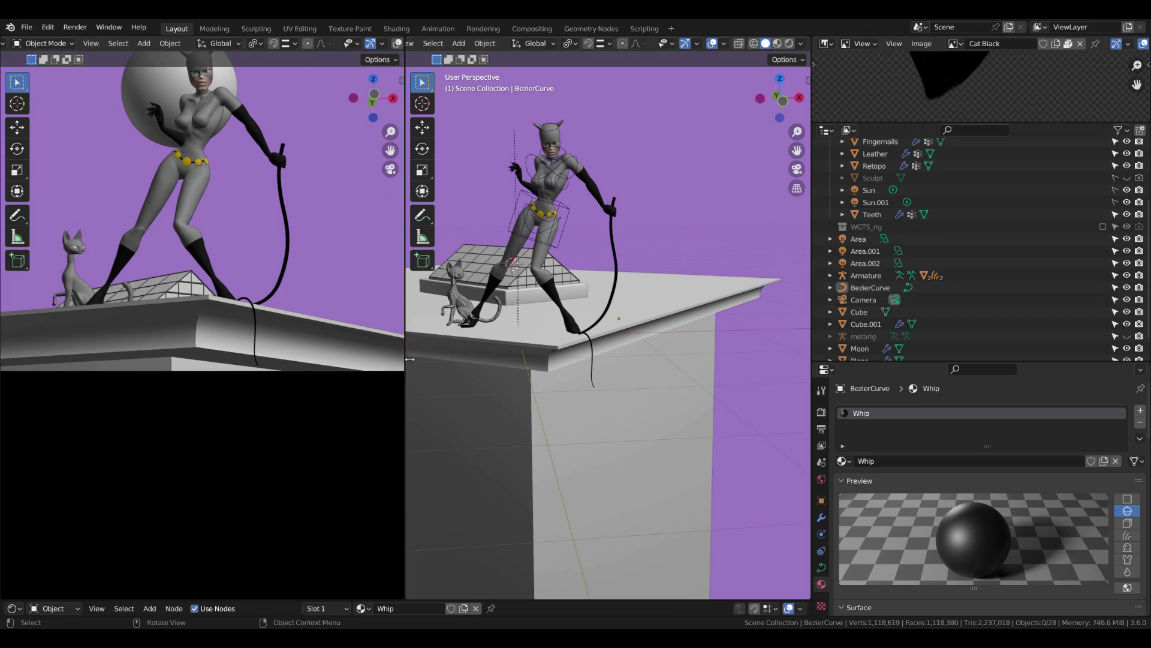
pyautogui.moveTo(410, 360); pyautogui.dragTo(24, 359)
# Step: Enter Edit Mode on the building block and inspect it in X-ray wireframe
pyautogui.click(262, 398)
pyautogui.press('Tab')
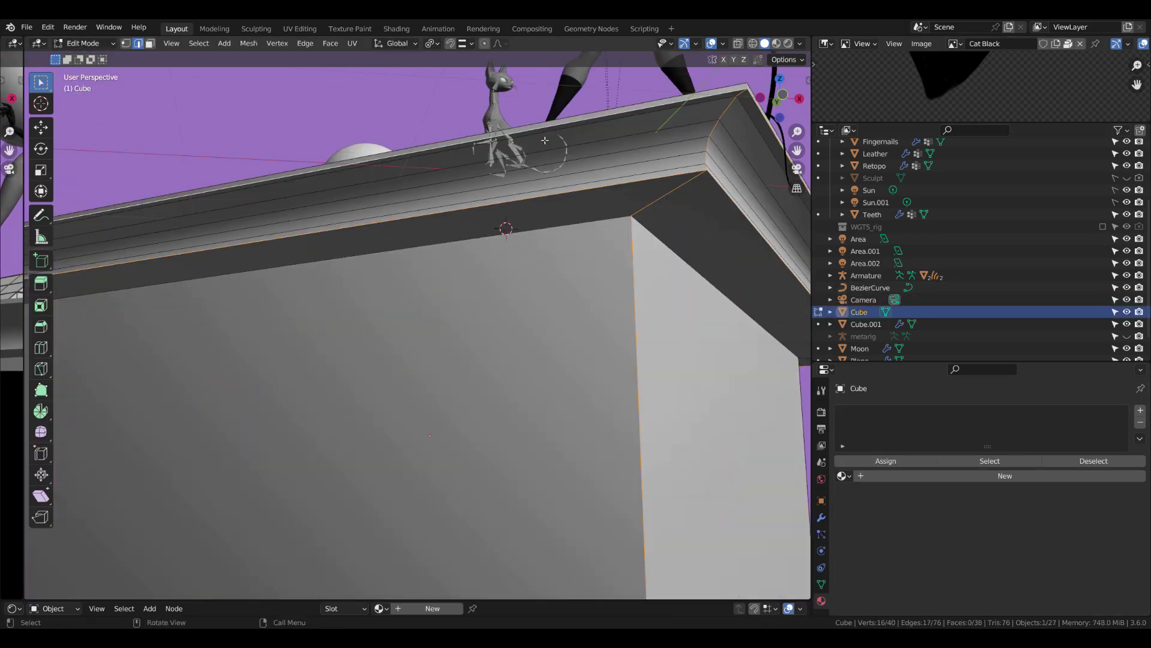
pyautogui.scroll(-5, 544, 140)
pyautogui.moveTo(545, 140); pyautogui.dragTo(420, 168, button='middle')
pyautogui.scroll(5, 417, 166)
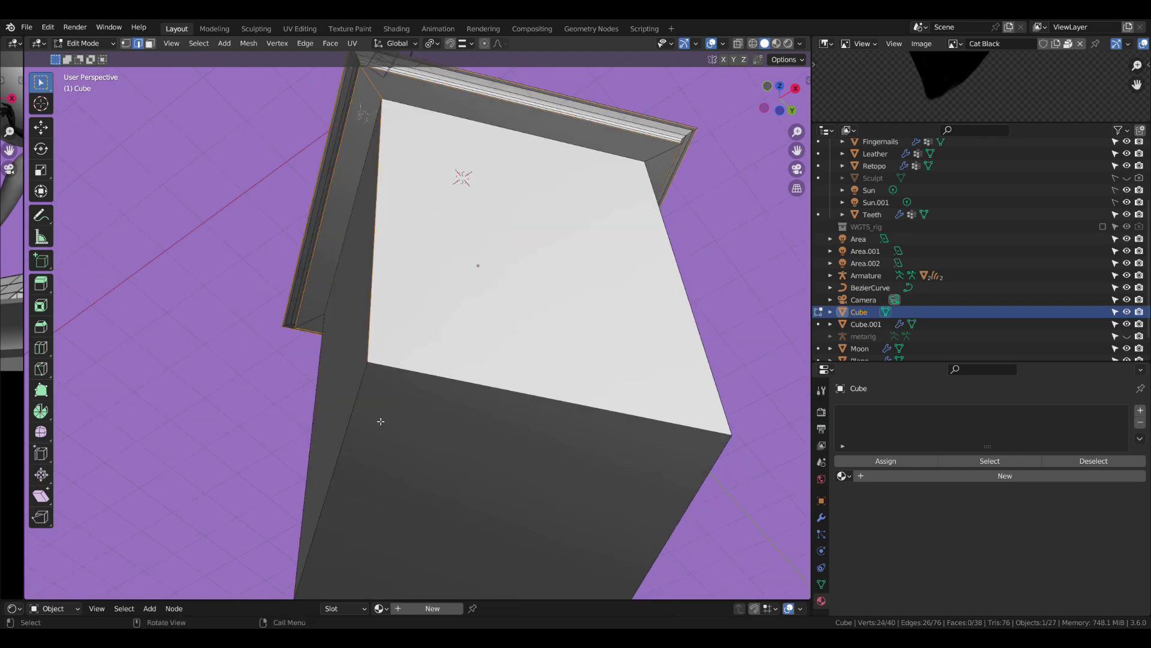
pyautogui.hotkey('shift', 'z')
pyautogui.scroll(-5, 381, 421)
pyautogui.moveTo(381, 421); pyautogui.dragTo(564, 129, button='middle')
pyautogui.scroll(5, 564, 130)
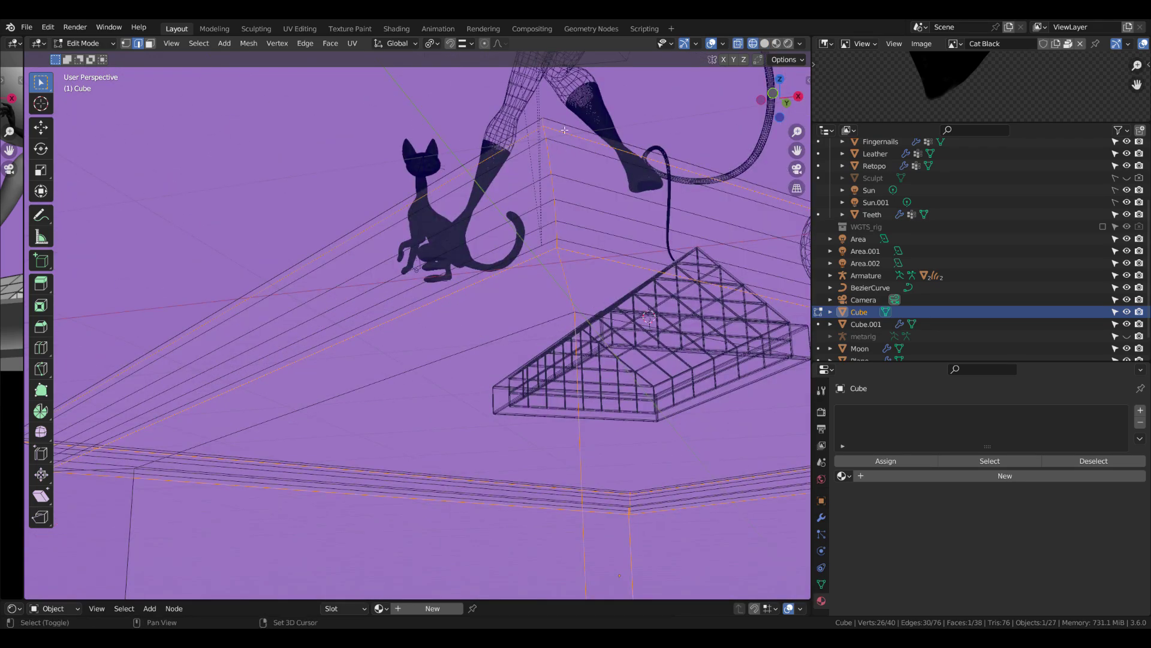
pyautogui.hotkey('shift', 'z')
# Step: Unwrap all the building's faces with Cube Projection and display them in a UV Editor
pyautogui.press('a')
pyautogui.press('u')
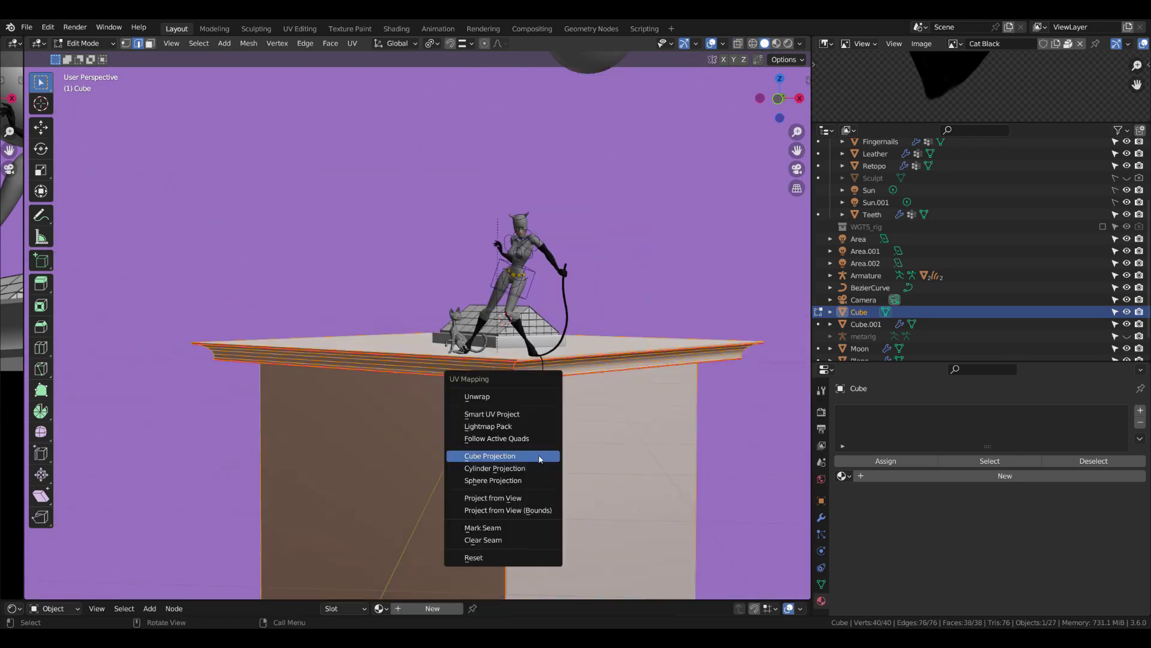
pyautogui.click(488, 456)
pyautogui.moveTo(34, 600)
pyautogui.mouseDown()
pyautogui.moveTo(34, 406)
pyautogui.moveTo(282, 455)
pyautogui.mouseUp()
pyautogui.click(12, 415)
pyautogui.click(36, 468)
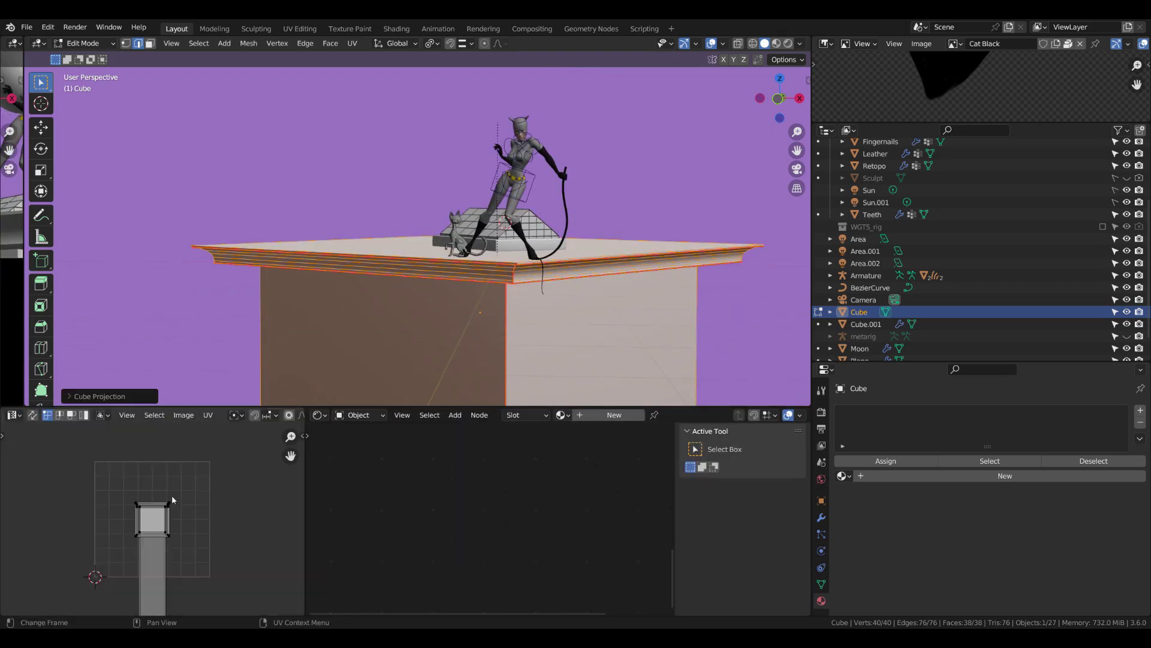
# Step: Scale the cornice rim faces' UVs up by 3.2191
pyautogui.scroll(-3, 585, 279)
pyautogui.scroll(3, 584, 280)
pyautogui.moveTo(585, 279); pyautogui.dragTo(389, 336, button='middle')
pyautogui.keyDown('alt'); pyautogui.click(389, 335); pyautogui.keyUp('alt')
pyautogui.press('s')
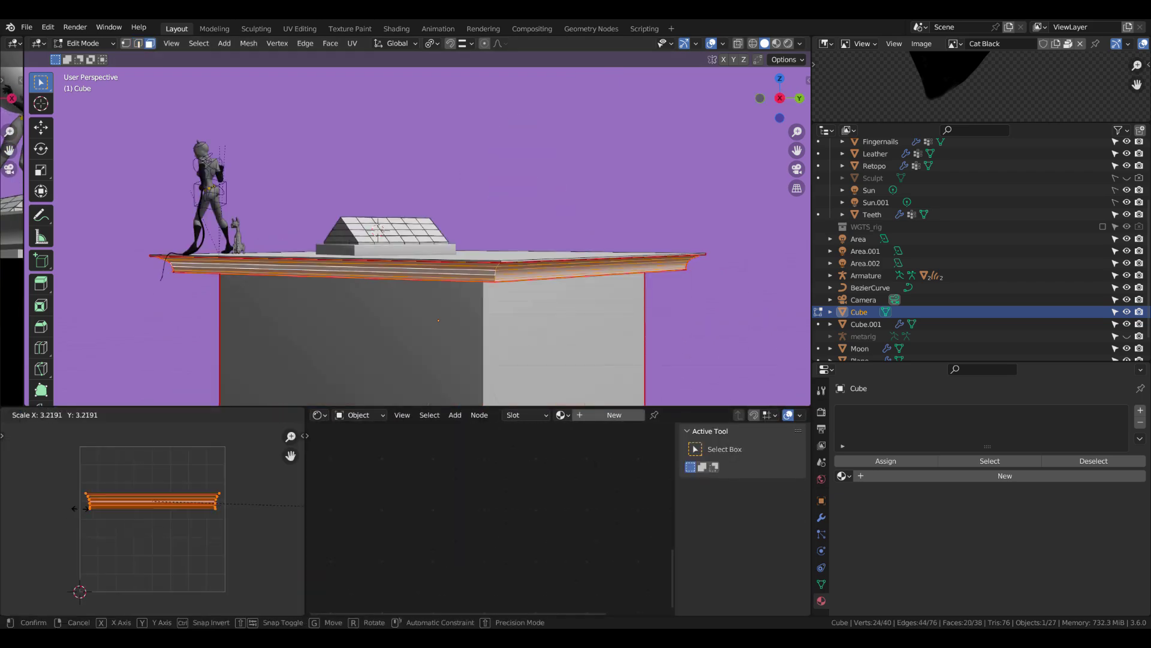
pyautogui.press('Return')
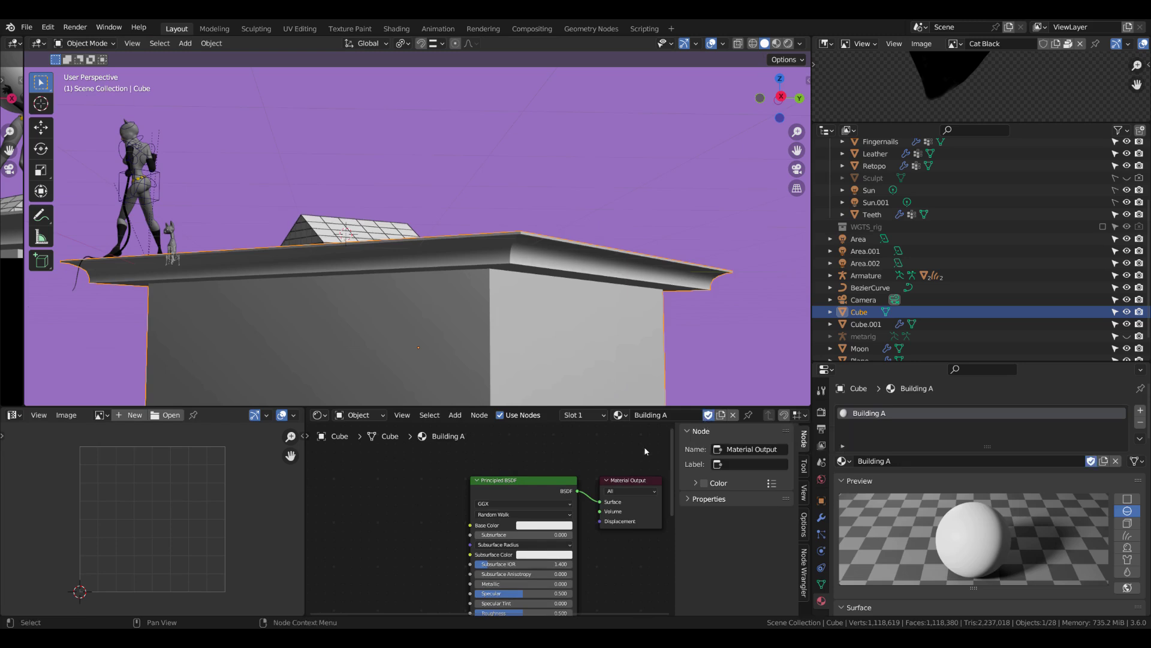
pyautogui.hotkey('shift', 'a')
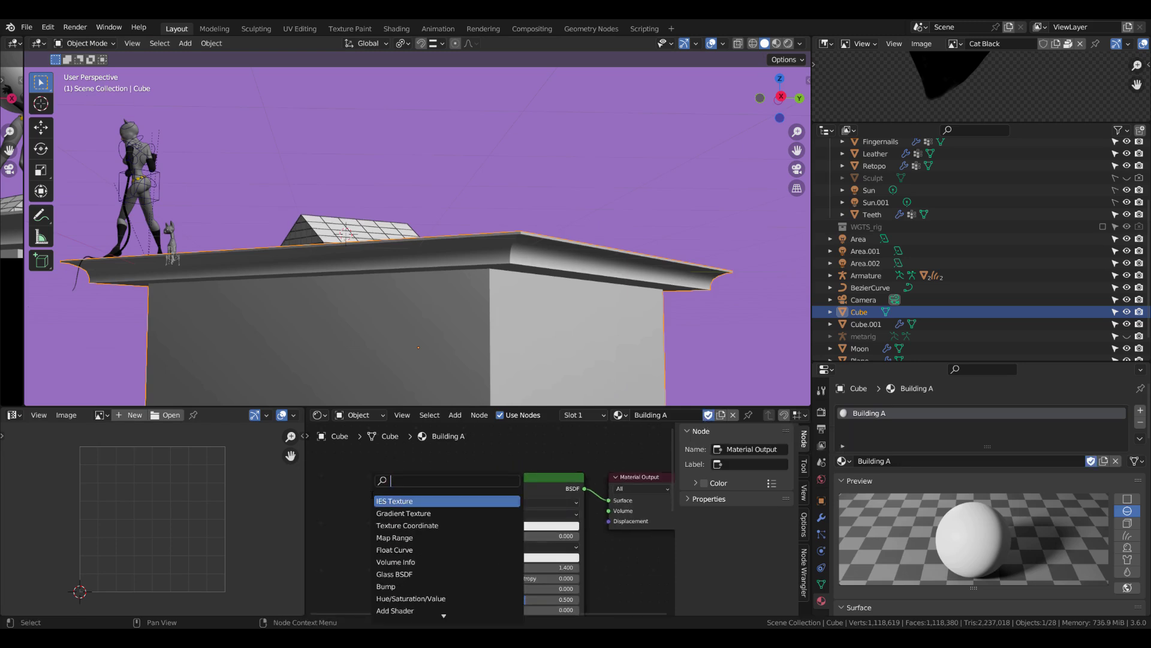
# Step: View the new plane from above in Texture Paint mode, pick mid-grey paint and add a material
pyautogui.click(521, 338)
pyautogui.press('KP_7')
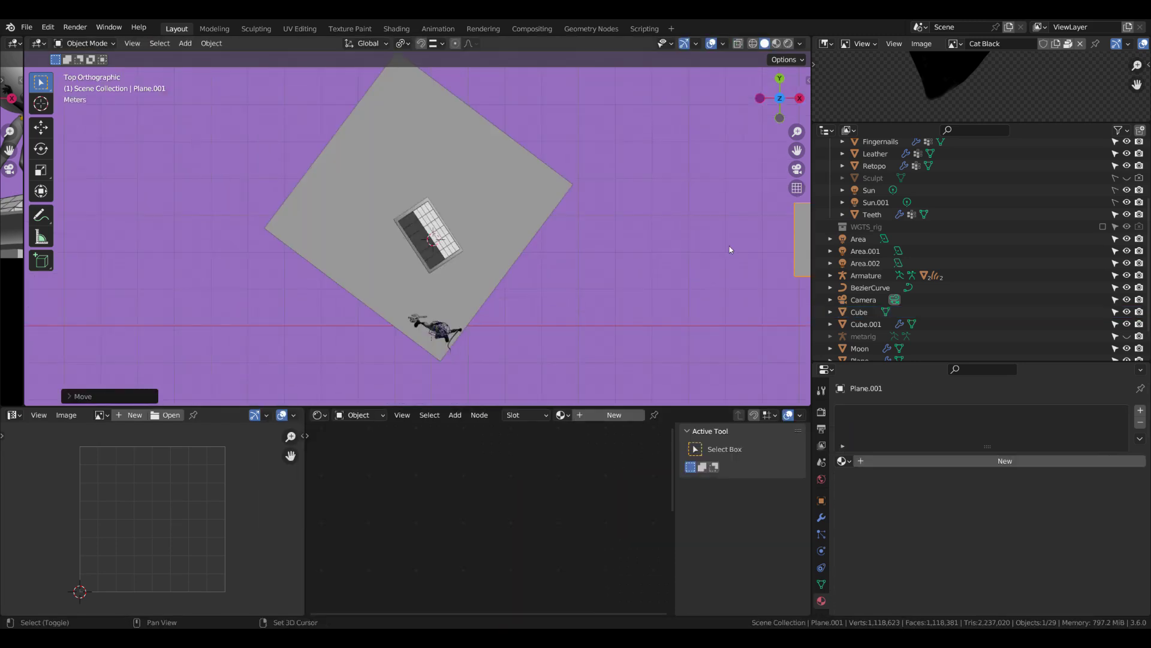
pyautogui.scroll(1, 541, 211)
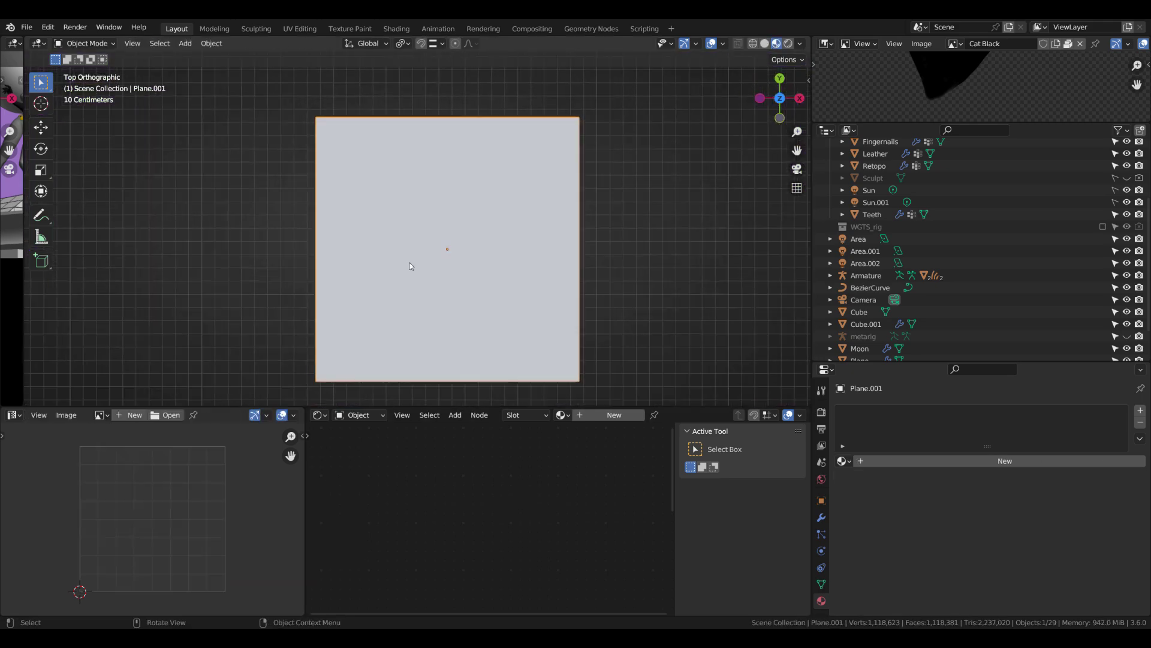
pyautogui.hotkey('ctrl', 'Tab')
pyautogui.click(513, 246)
pyautogui.rightClick(263, 202)
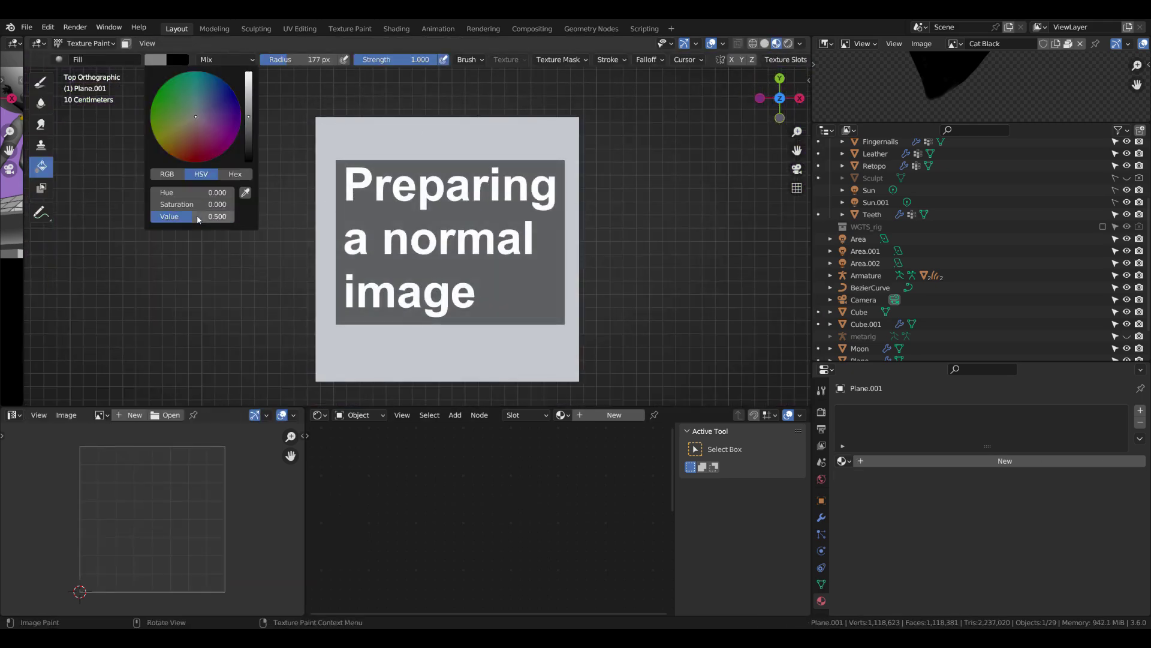
pyautogui.click(614, 414)
pyautogui.scroll(-2, 540, 540)
# Step: Add an Image Texture node with a new grey image 'Lines' linked to Base Color
pyautogui.hotkey('shift', 'a')
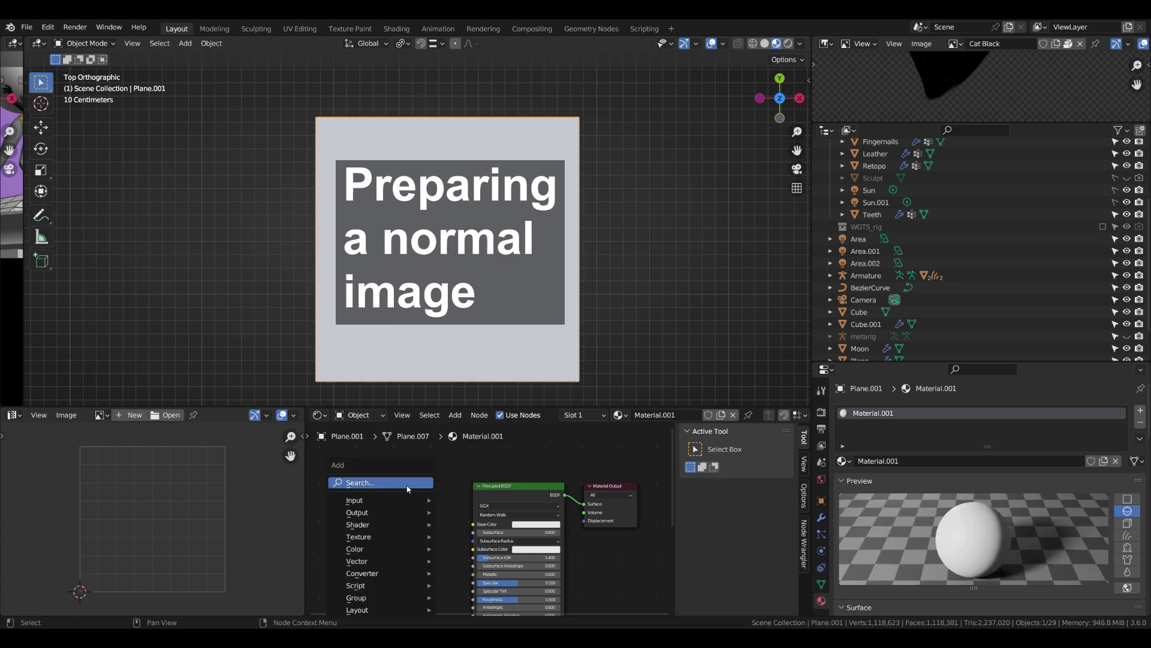
pyautogui.click(599, 480)
pyautogui.click(389, 492)
pyautogui.click(431, 521)
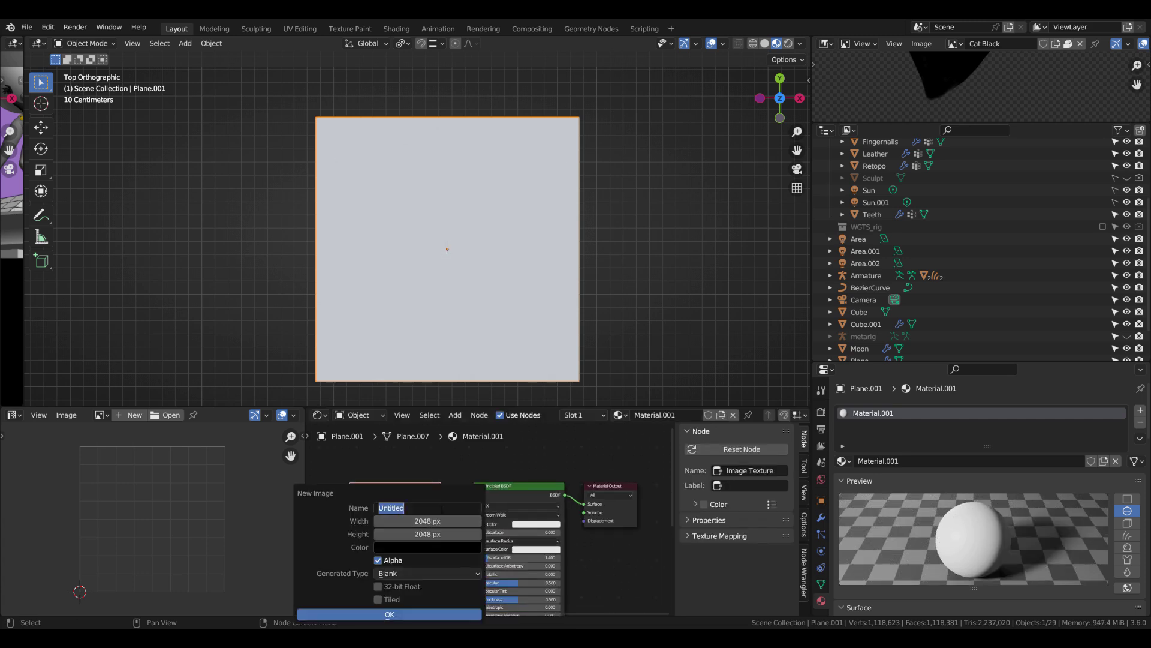
pyautogui.write('Lines')
pyautogui.click(428, 547)
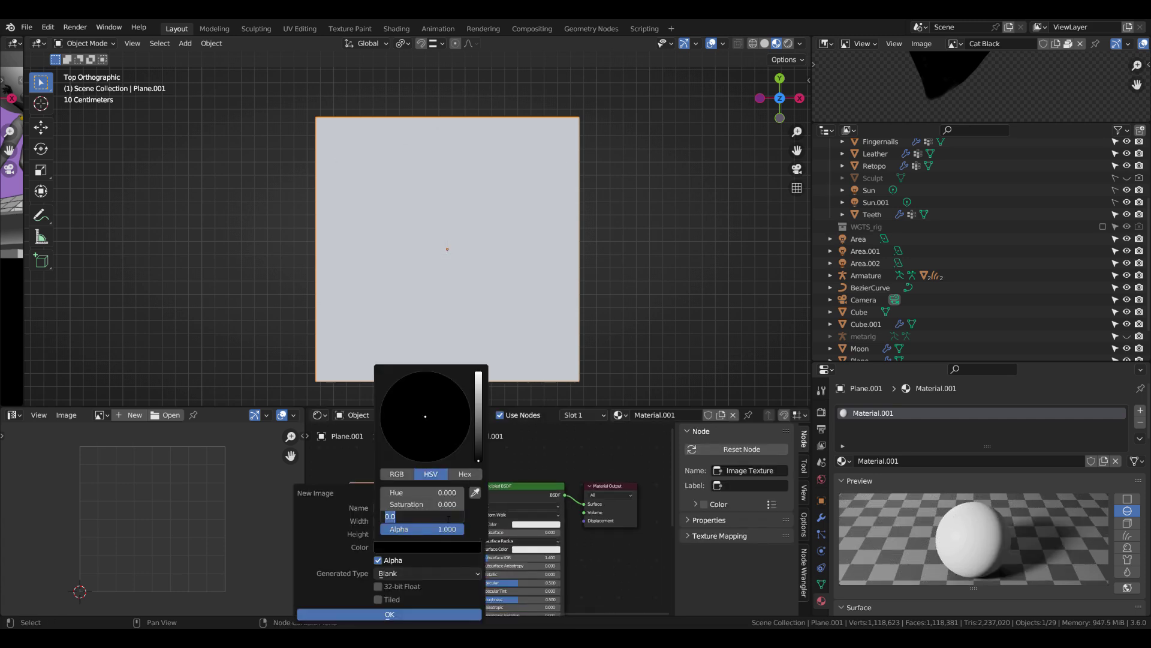
pyautogui.click(396, 615)
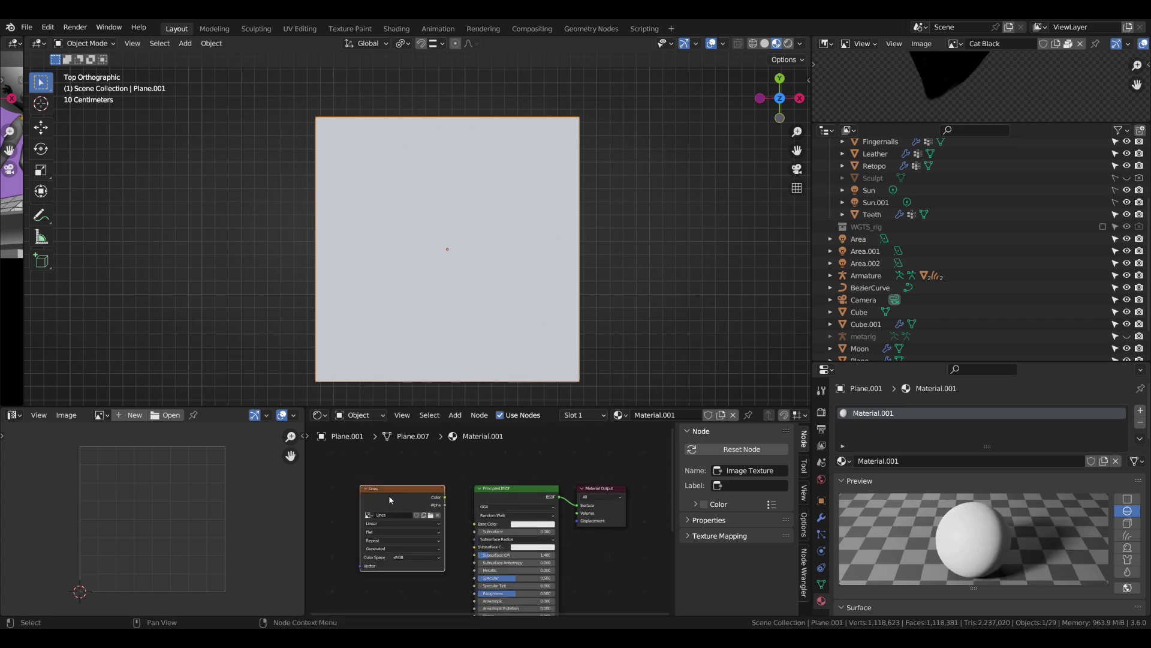
pyautogui.moveTo(492, 528); pyautogui.dragTo(495, 525)
# Step: Paint two dark diagonal lines meeting in a peak using the Line stroke
pyautogui.scroll(-1, 421, 261)
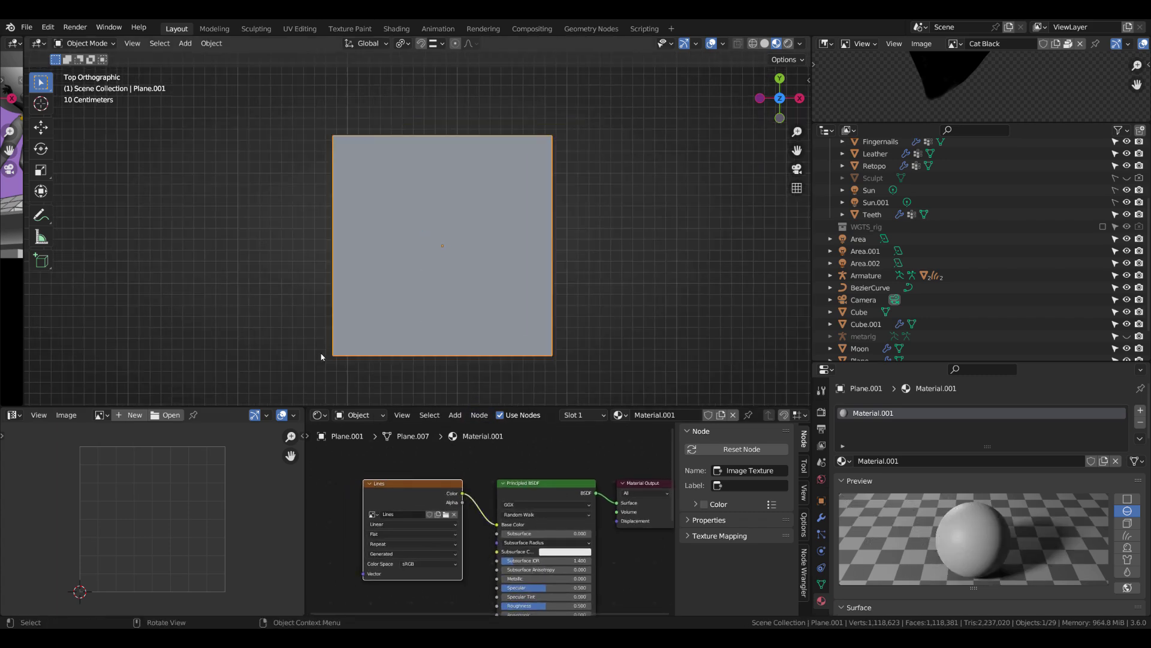
pyautogui.hotkey('ctrl', 'Tab')
pyautogui.click(608, 59)
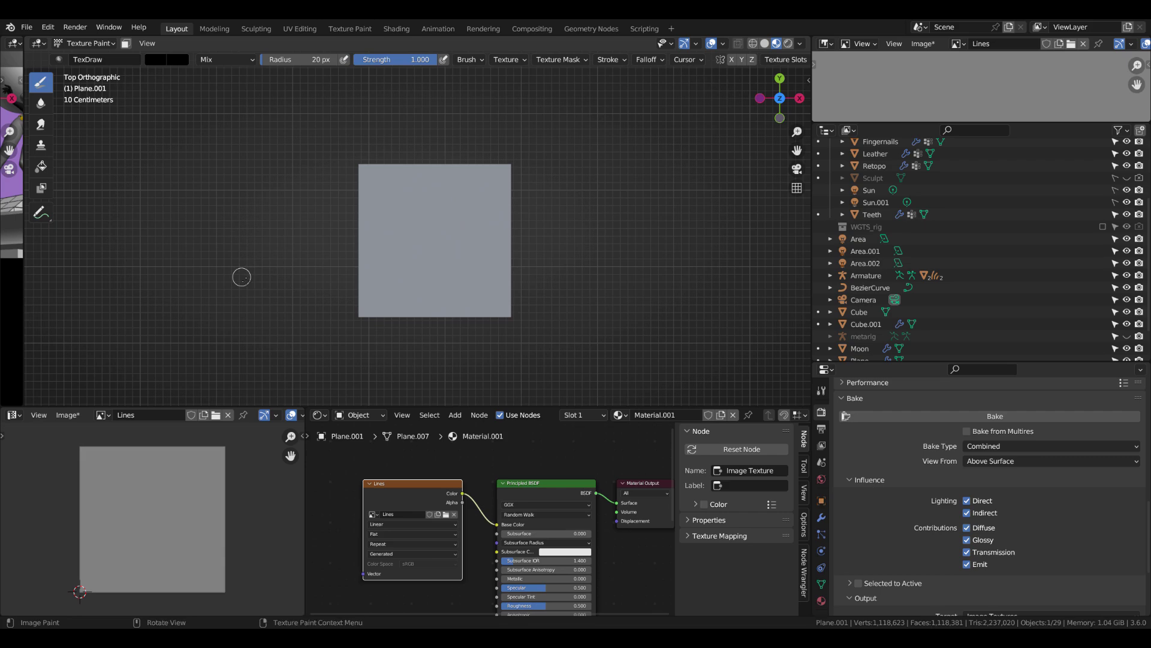
pyautogui.scroll(1, 305, 365)
pyautogui.moveTo(306, 366); pyautogui.dragTo(285, 220)
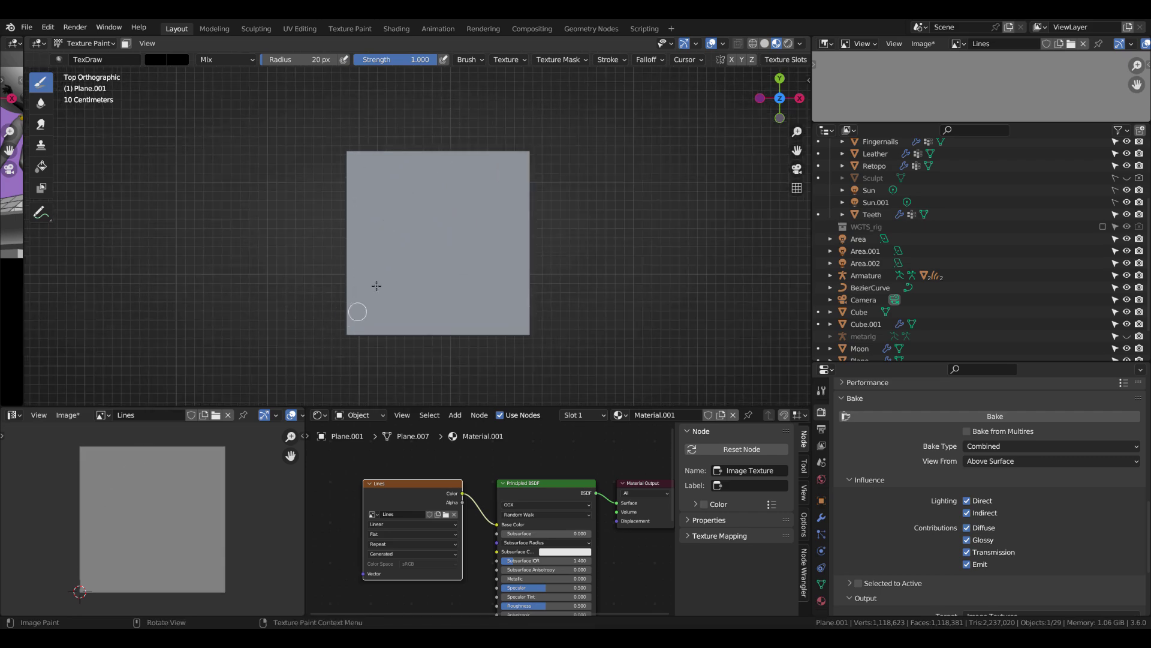
pyautogui.moveTo(542, 366); pyautogui.dragTo(542, 367)
pyautogui.scroll(2, 113, 530)
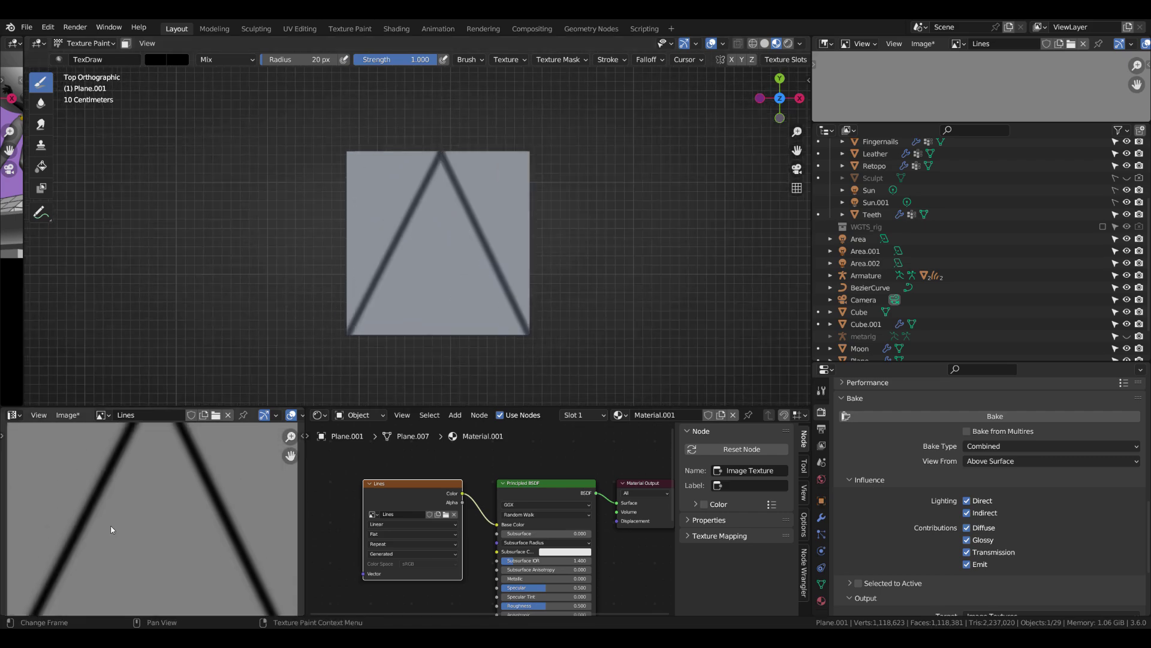
pyautogui.moveTo(113, 530); pyautogui.dragTo(172, 507, button='middle')
pyautogui.scroll(-2, 172, 506)
pyautogui.click(67, 414)
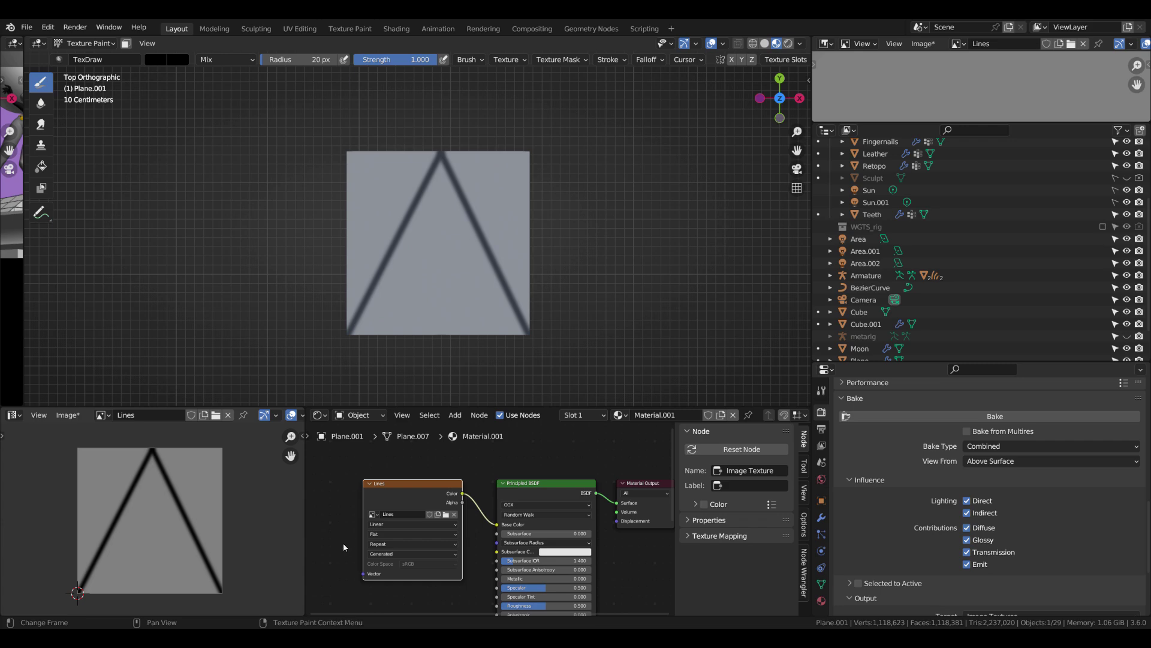
# Step: Return to Object Mode and select the building block
pyautogui.hotkey('ctrl', 'Tab')
pyautogui.scroll(-3, 505, 243)
pyautogui.moveTo(505, 244); pyautogui.dragTo(372, 323, button='middle')
pyautogui.click(372, 324)
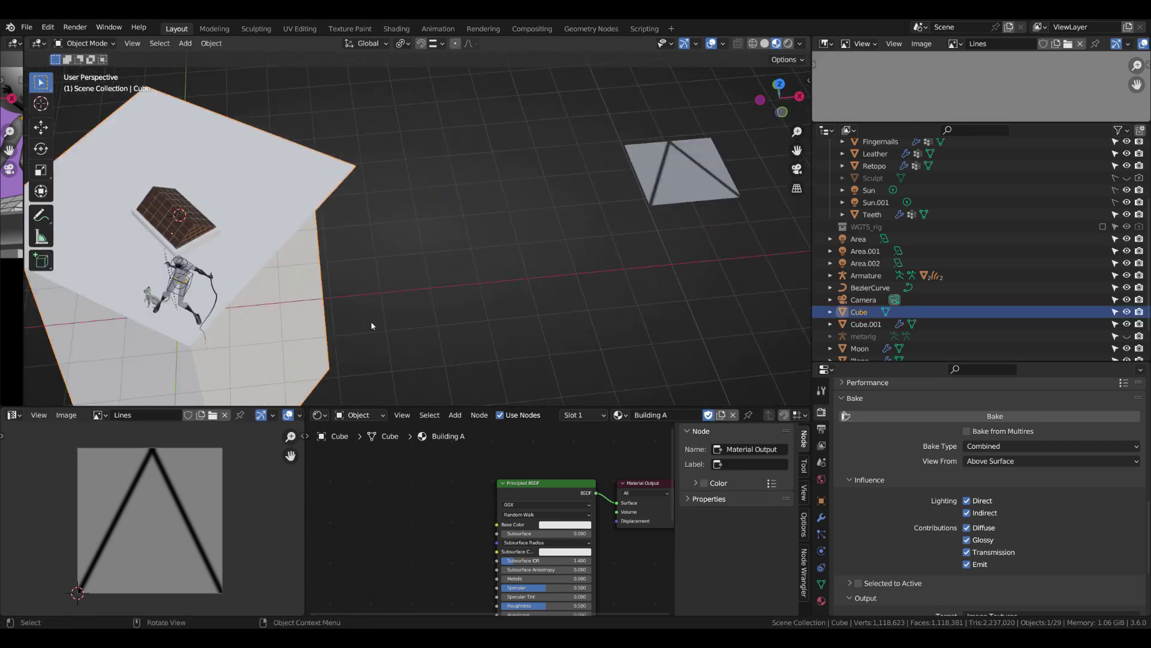
pyautogui.scroll(4, 351, 239)
pyautogui.scroll(3, 351, 240)
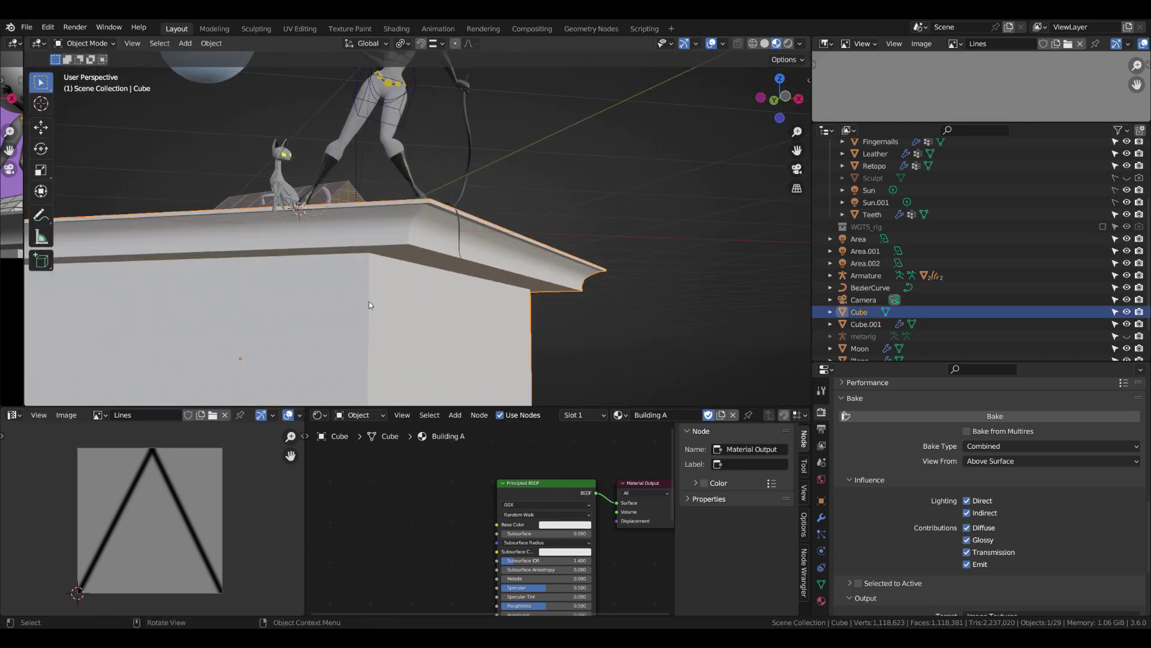
# Step: Add an Image Texture node loading 'Lines', wired into the building's Base Color
pyautogui.hotkey('shift', 'a')
pyautogui.click(391, 598)
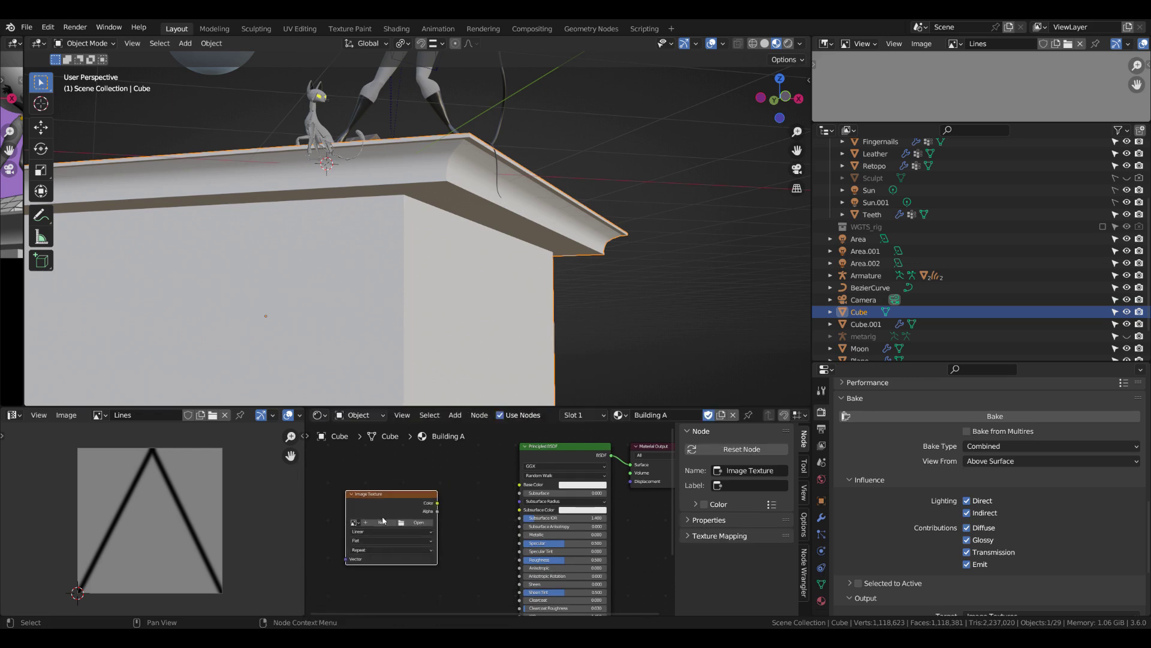
pyautogui.click(388, 567)
pyautogui.scroll(-5, 465, 251)
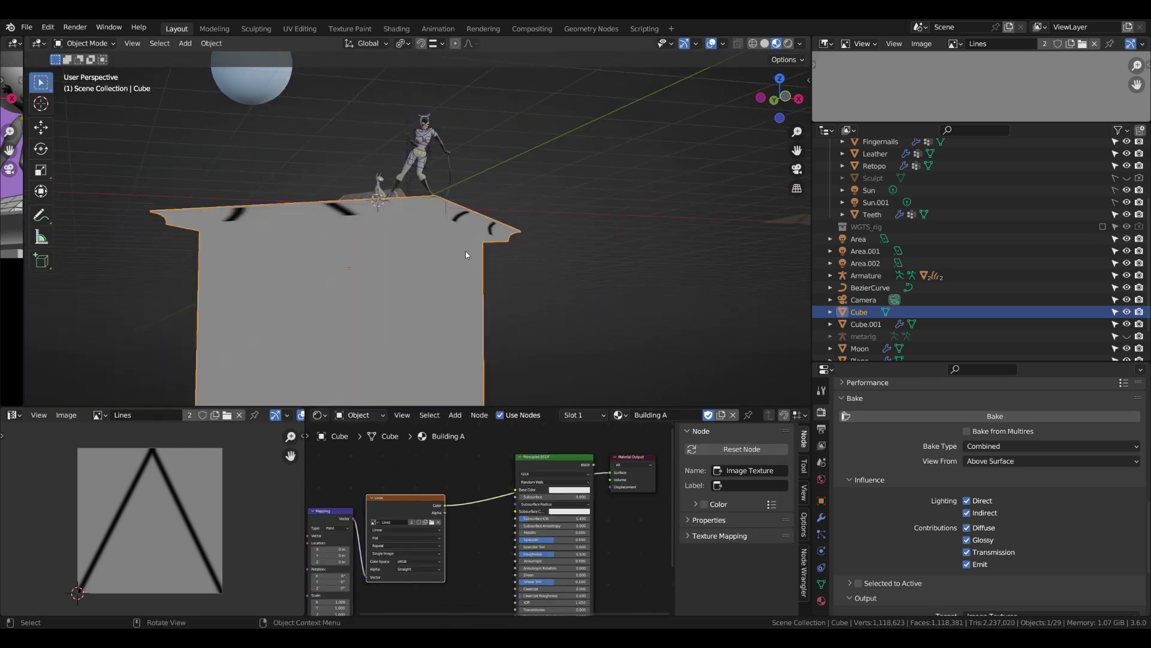
pyautogui.moveTo(465, 250)
pyautogui.mouseDown(button='middle')
pyautogui.moveTo(245, 290)
pyautogui.moveTo(468, 272)
pyautogui.mouseUp(button='middle')
pyautogui.scroll(3, 420, 528)
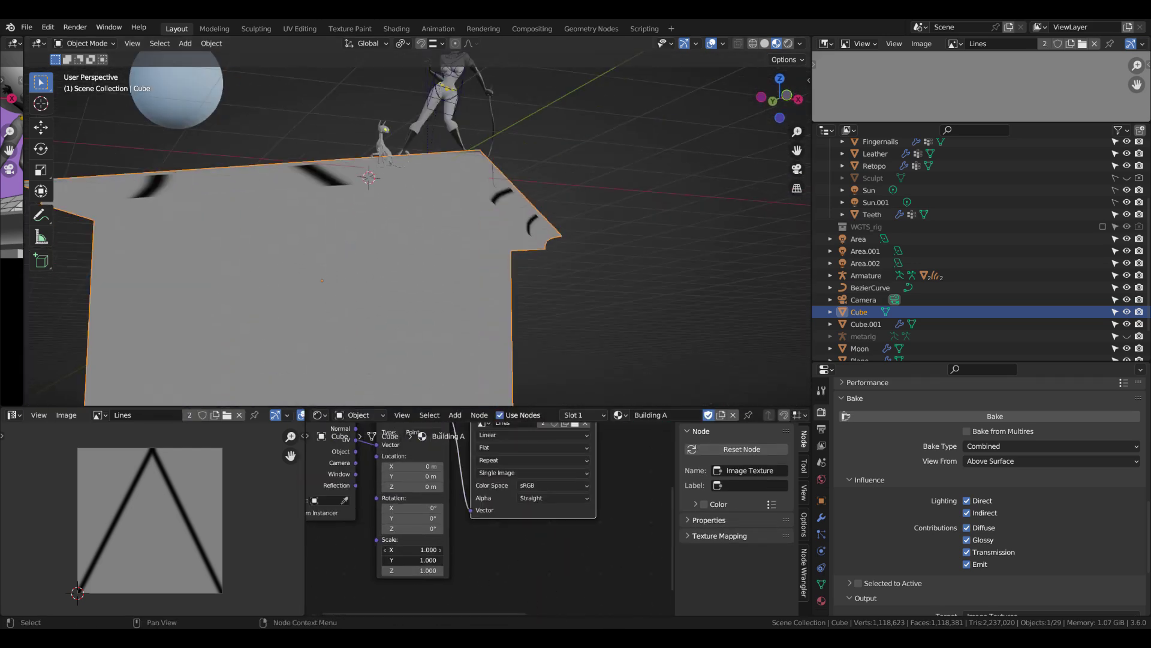
# Step: Tile the chevron pattern by changing the Mapping scale and shifting its position
pyautogui.moveTo(414, 549)
pyautogui.mouseDown()
pyautogui.moveTo(372, 570)
pyautogui.moveTo(444, 549)
pyautogui.mouseUp()
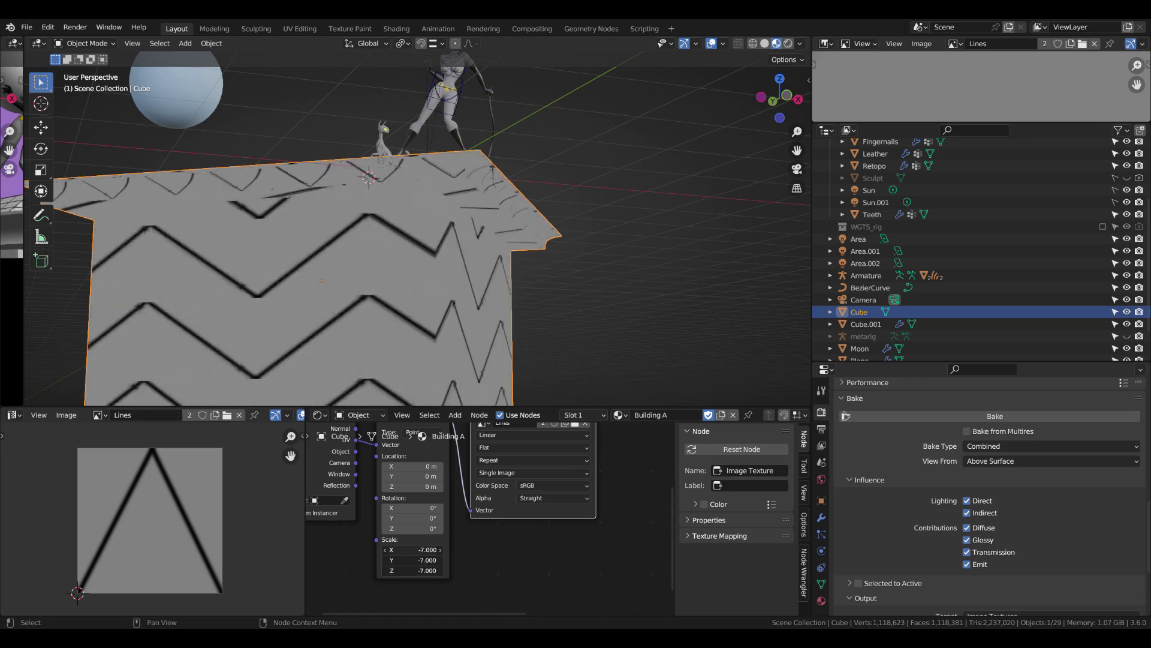
pyautogui.scroll(4, 458, 240)
pyautogui.scroll(-5, 458, 244)
pyautogui.scroll(1, 396, 515)
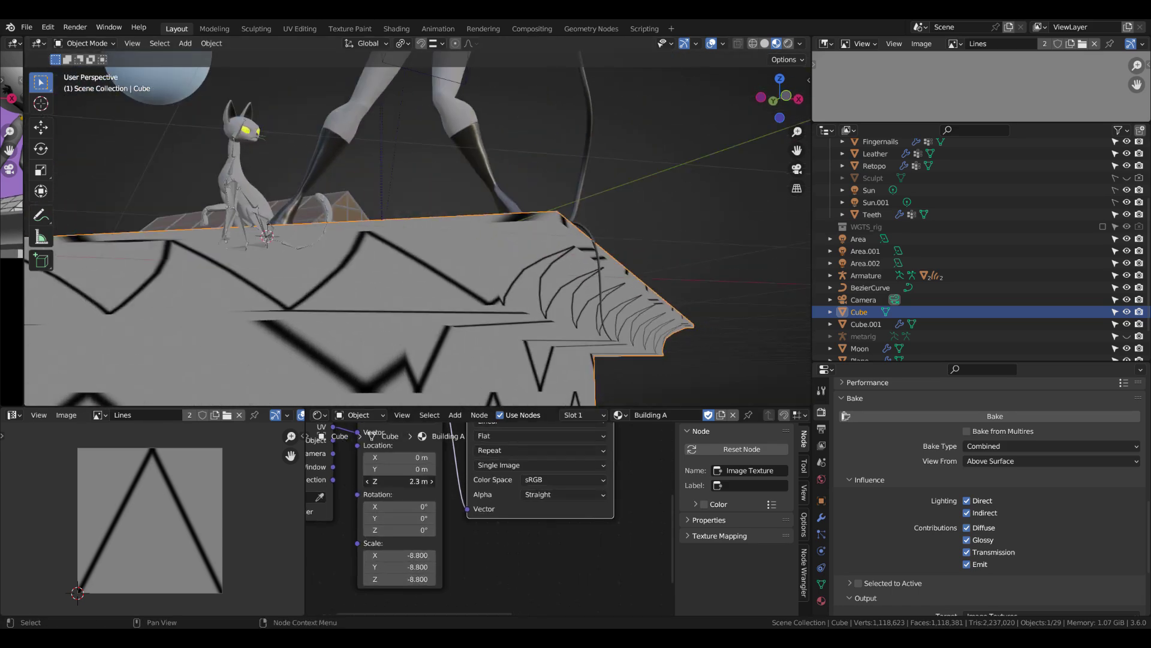
pyautogui.moveTo(398, 469)
pyautogui.mouseDown()
pyautogui.moveTo(420, 469)
pyautogui.moveTo(378, 469)
pyautogui.moveTo(392, 457)
pyautogui.mouseUp()
pyautogui.moveTo(431, 282); pyautogui.dragTo(490, 290, button='middle')
# Step: In camera view, set the X offset to 0.32 m and stretch the X scale to -16.2
pyautogui.press('KP_0')
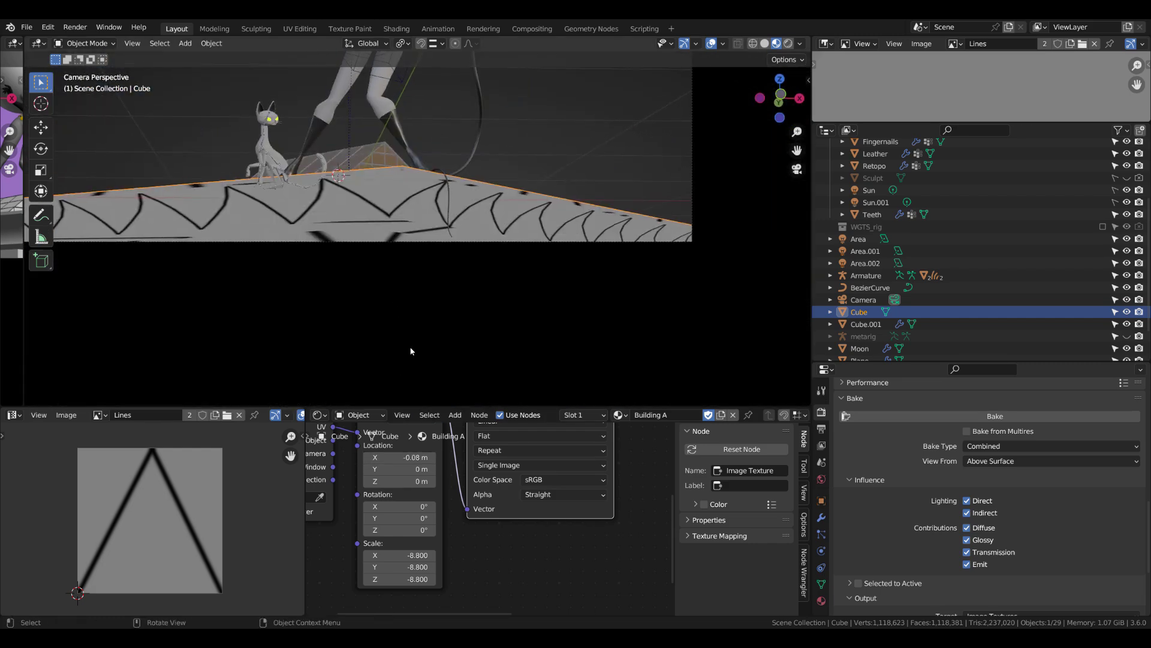
pyautogui.scroll(1, 392, 534)
pyautogui.moveTo(384, 562); pyautogui.dragTo(347, 561)
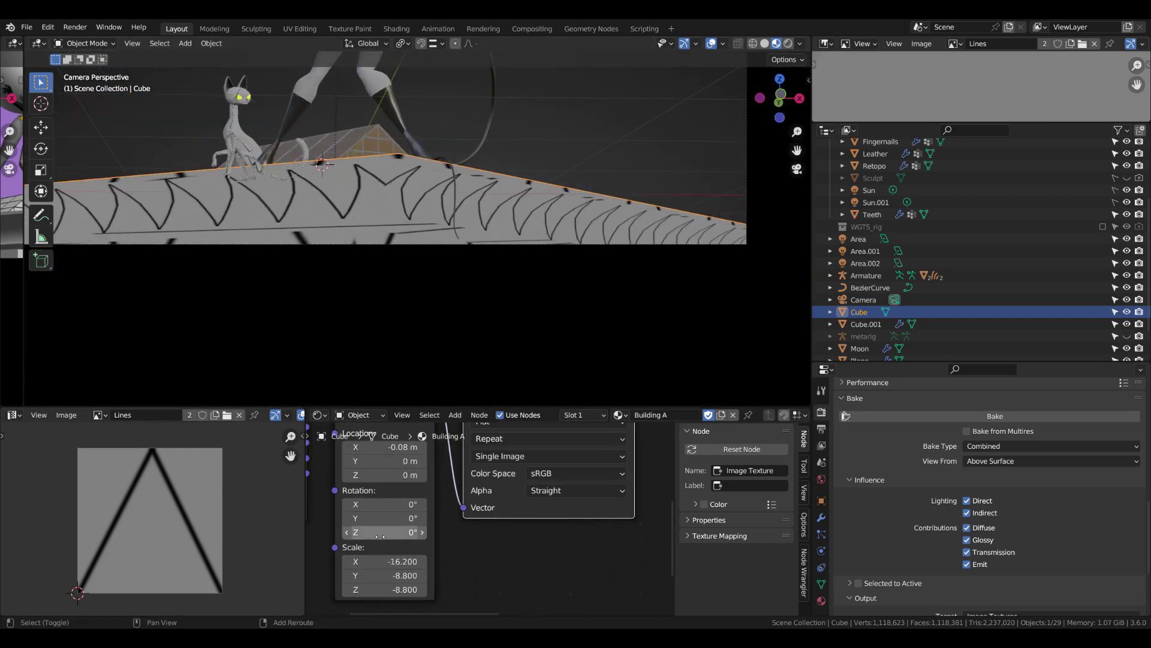
pyautogui.moveTo(384, 447); pyautogui.dragTo(420, 447)
pyautogui.scroll(-2, 458, 131)
pyautogui.scroll(1, 447, 239)
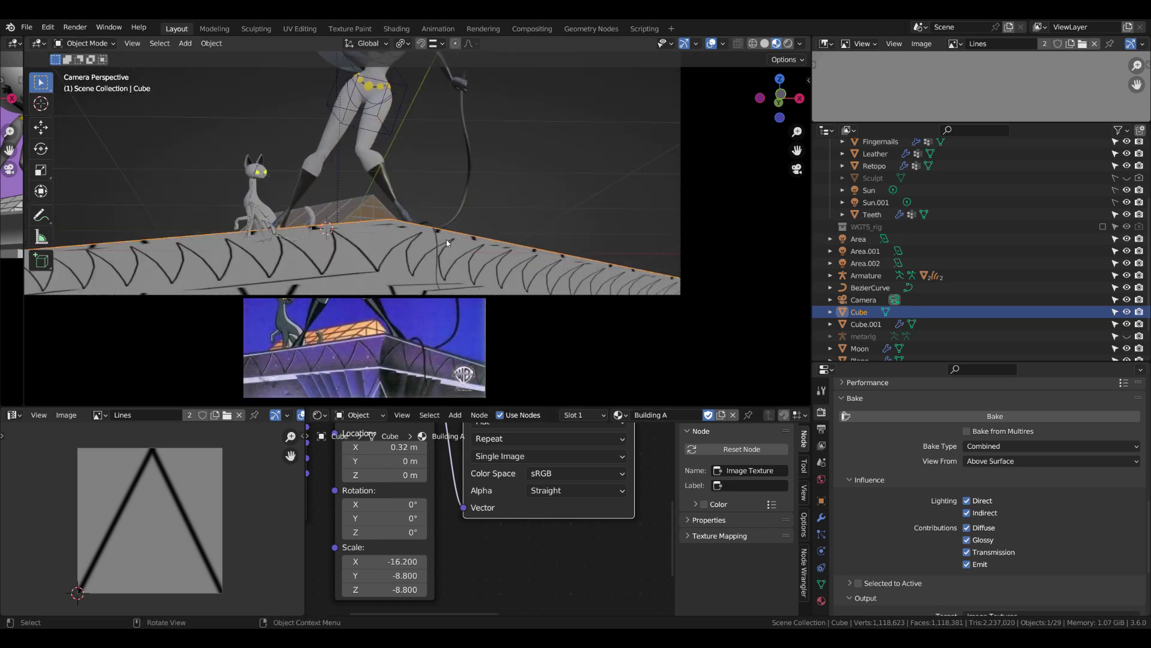
pyautogui.scroll(-2, 465, 529)
pyautogui.hscroll(3, 465, 529)
pyautogui.hscroll(3, 462, 524)
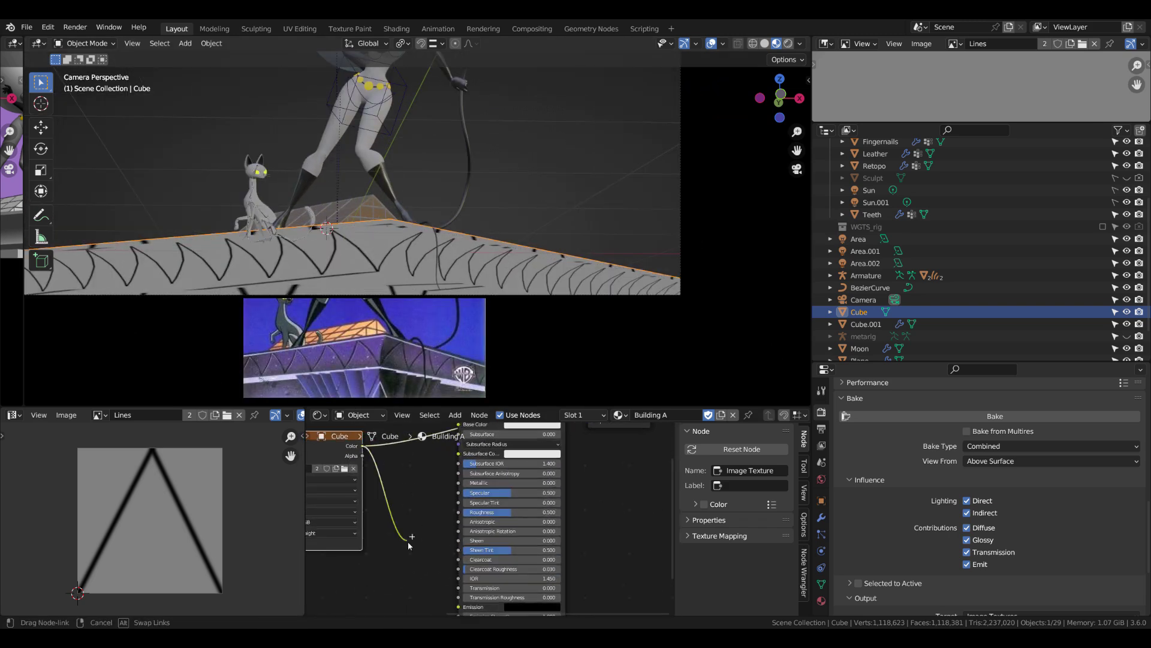
# Step: Add a Bump node between the image texture and the BSDF Normal input
pyautogui.hscroll(2, 453, 511)
pyautogui.hotkey('shift', 'a')
pyautogui.click(479, 510)
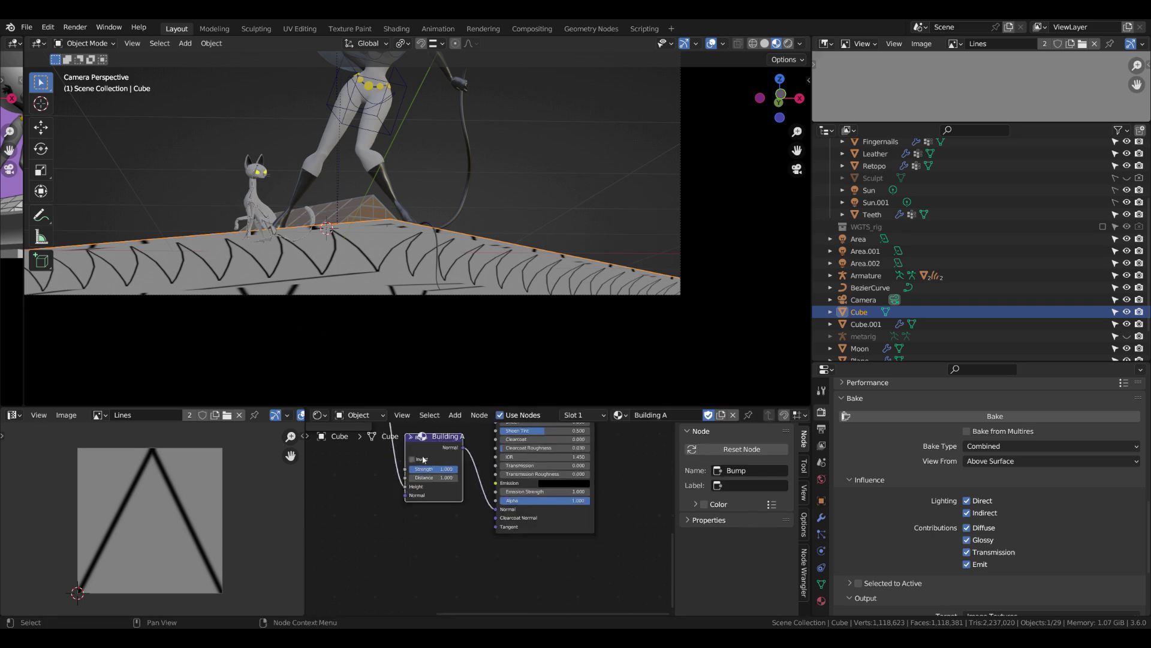
pyautogui.press('Home')
pyautogui.moveTo(558, 437); pyautogui.dragTo(629, 446)
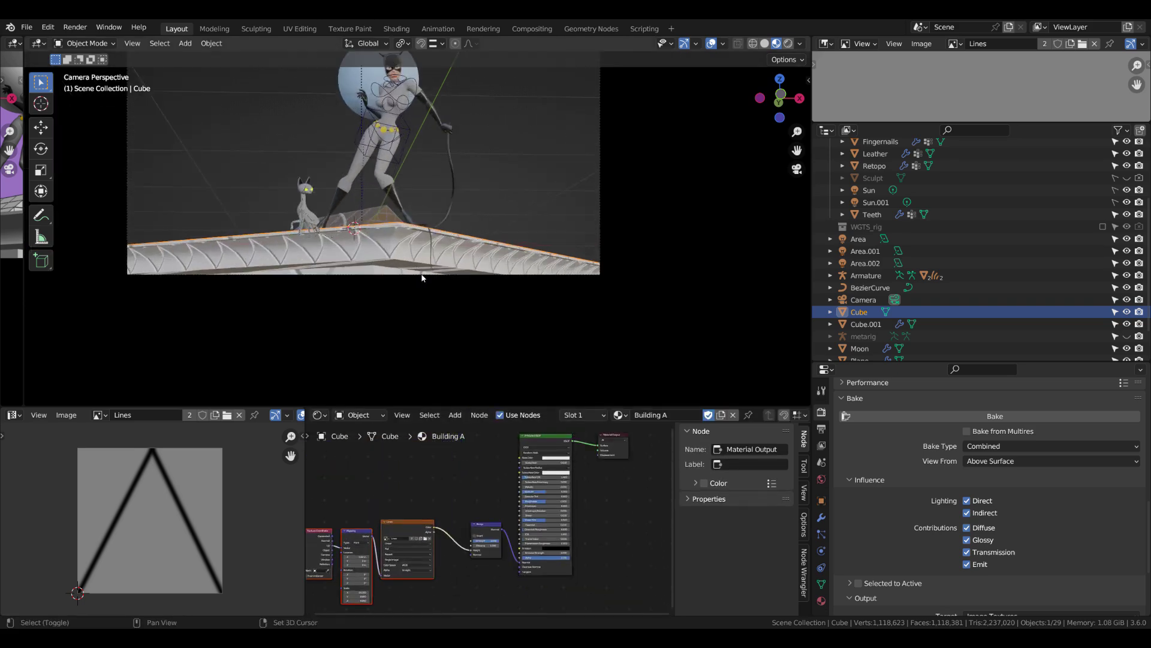
pyautogui.scroll(3, 418, 530)
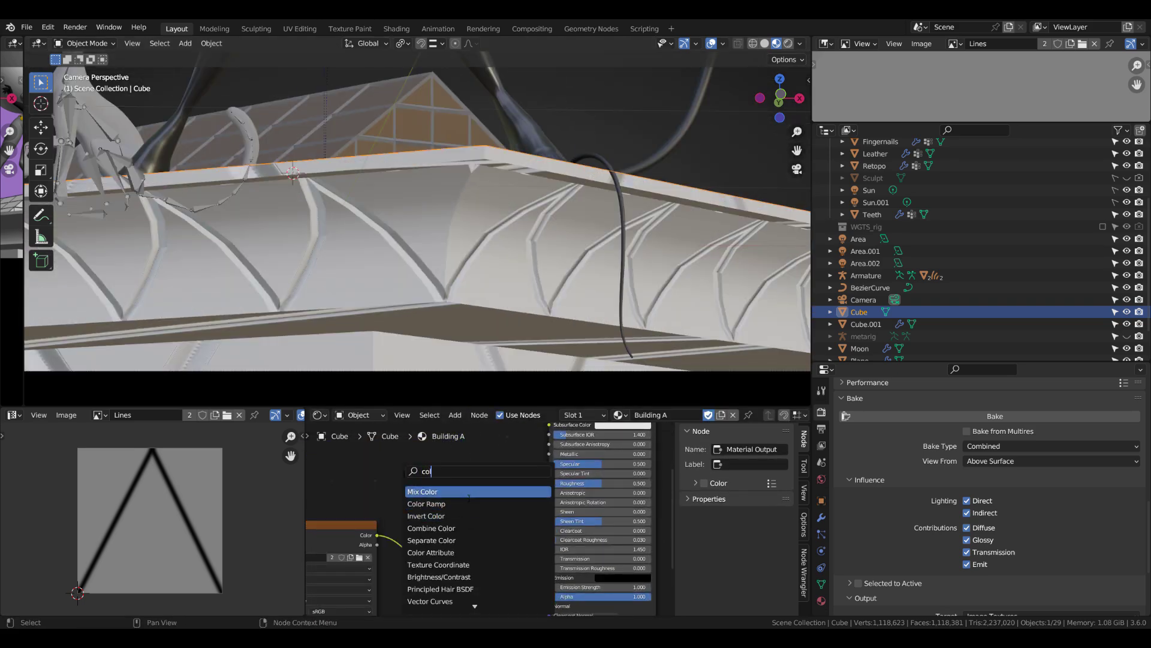
# Step: Insert a Color Ramp set to Ease with the white stop at 0.112
pyautogui.click(455, 504)
pyautogui.click(396, 580)
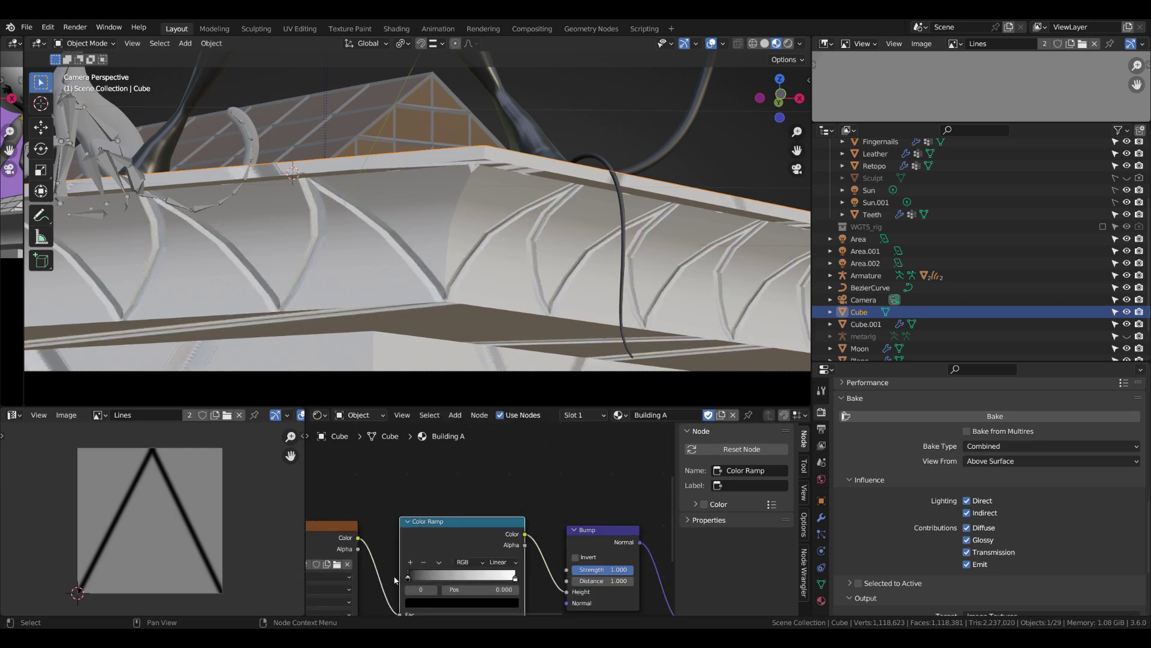
pyautogui.click(497, 550)
pyautogui.moveTo(515, 577); pyautogui.dragTo(420, 577)
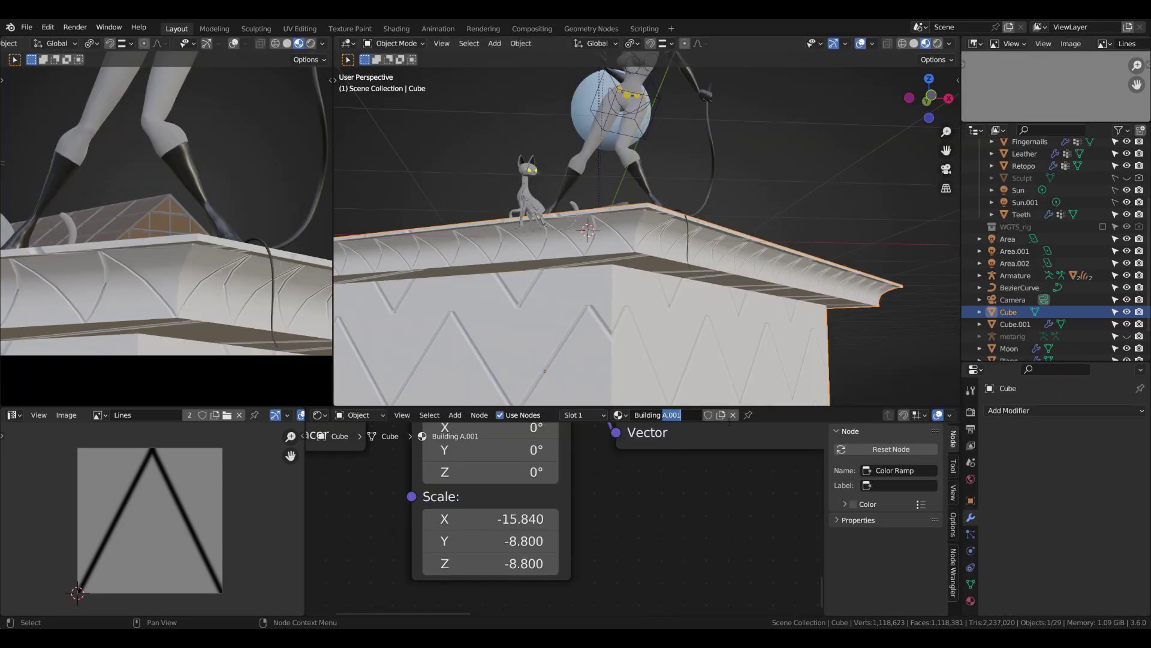
# Step: In Edit Mode, assign Building A to the cornice faces via a new slot and Building B elsewhere
pyautogui.press('Home')
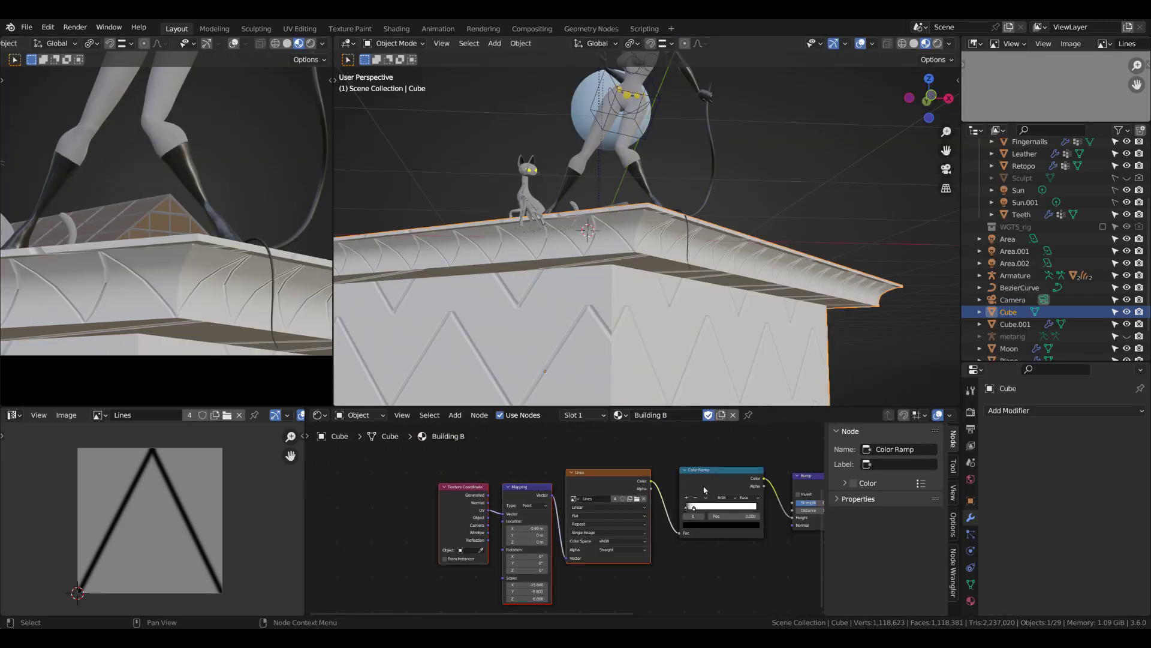
pyautogui.keyDown('ctrl'); pyautogui.scroll(-5, 716, 520); pyautogui.keyUp('ctrl')
pyautogui.press('Tab')
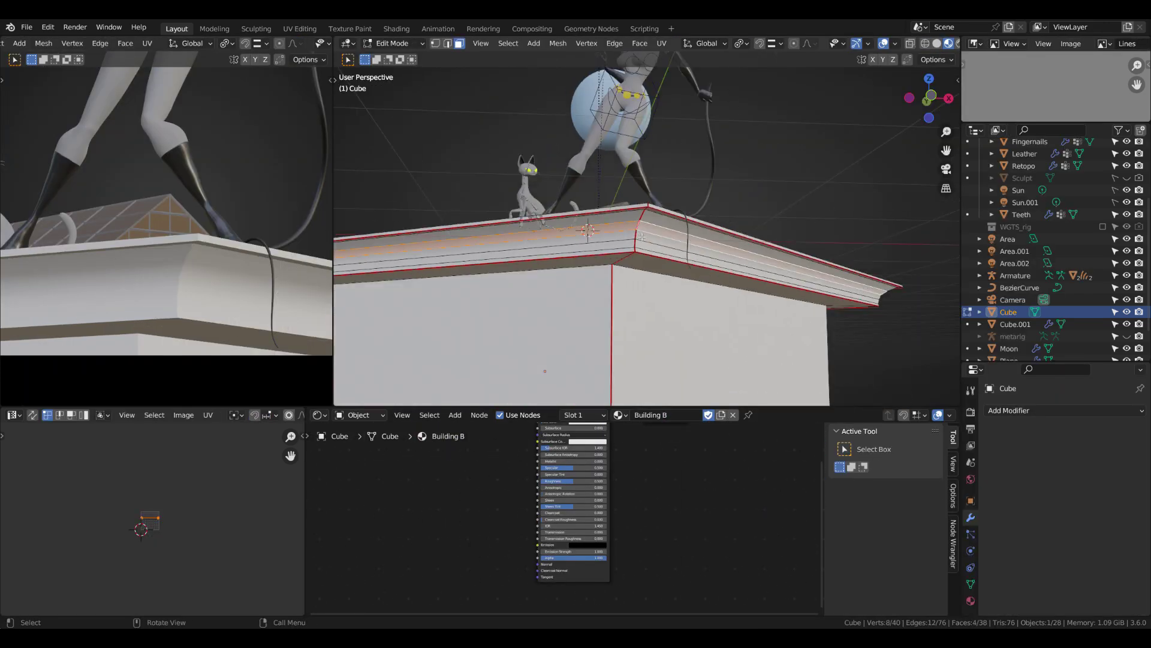
pyautogui.click(970, 601)
pyautogui.click(1135, 410)
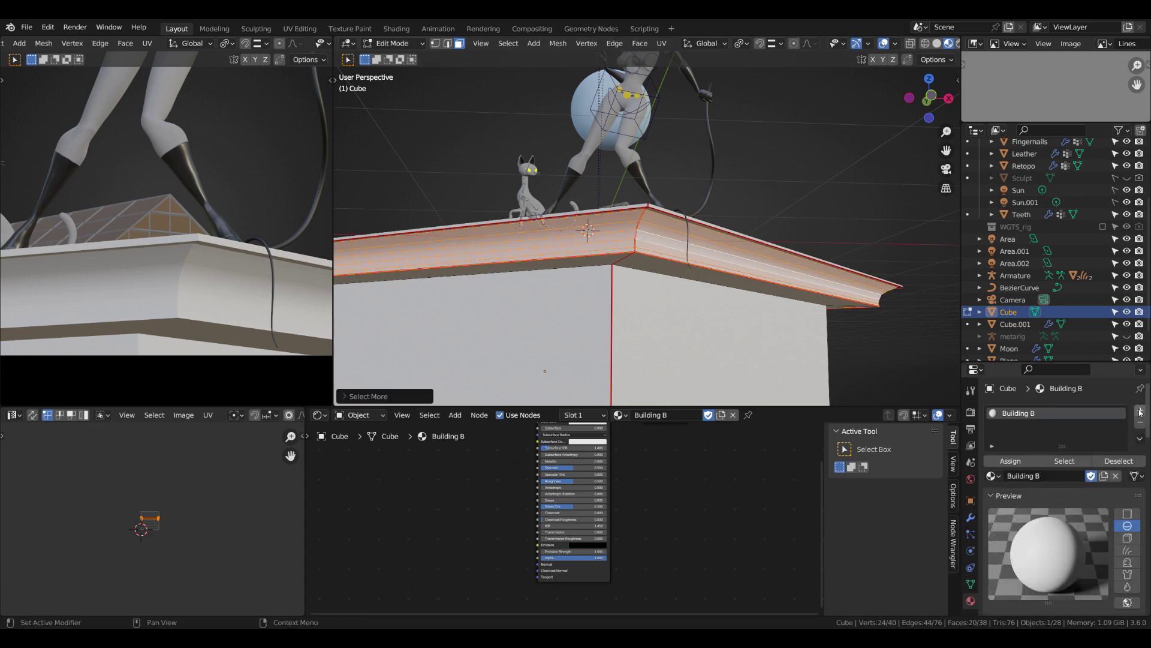
pyautogui.click(992, 496)
pyautogui.click(875, 386)
pyautogui.click(1010, 480)
pyautogui.press('a')
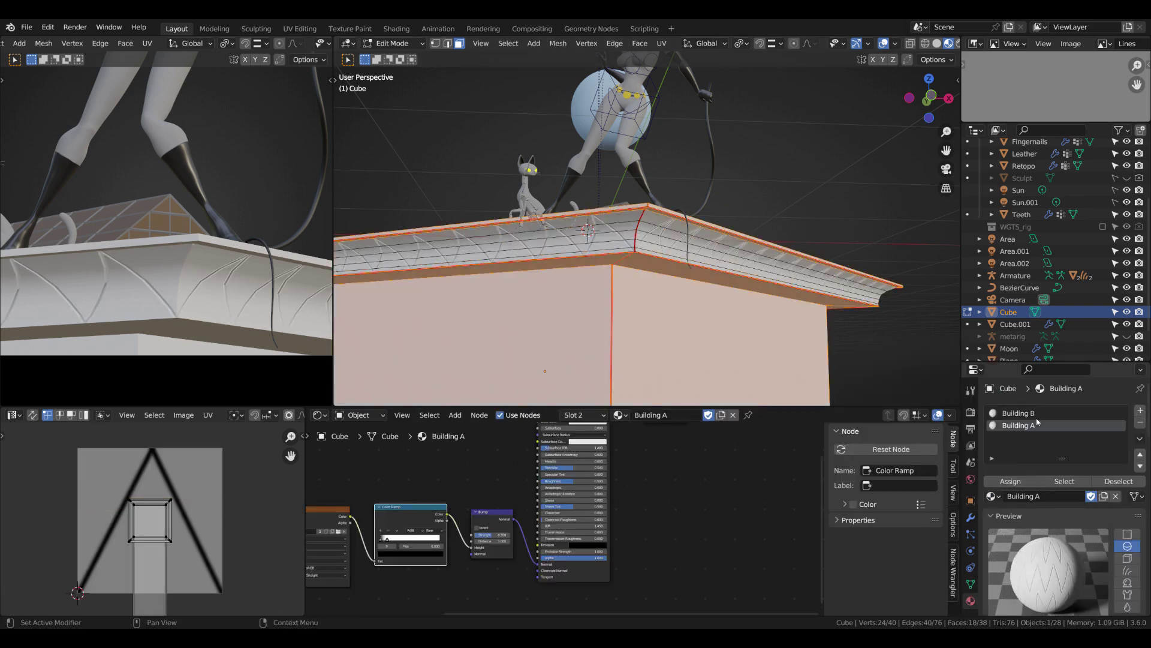
pyautogui.click(1019, 413)
pyautogui.press('Tab')
# Step: Check the cornice from below, enlarge the camera preview and reselect the building
pyautogui.moveTo(660, 252)
pyautogui.mouseDown(button='middle')
pyautogui.moveTo(682, 227)
pyautogui.moveTo(592, 283)
pyautogui.mouseUp(button='middle')
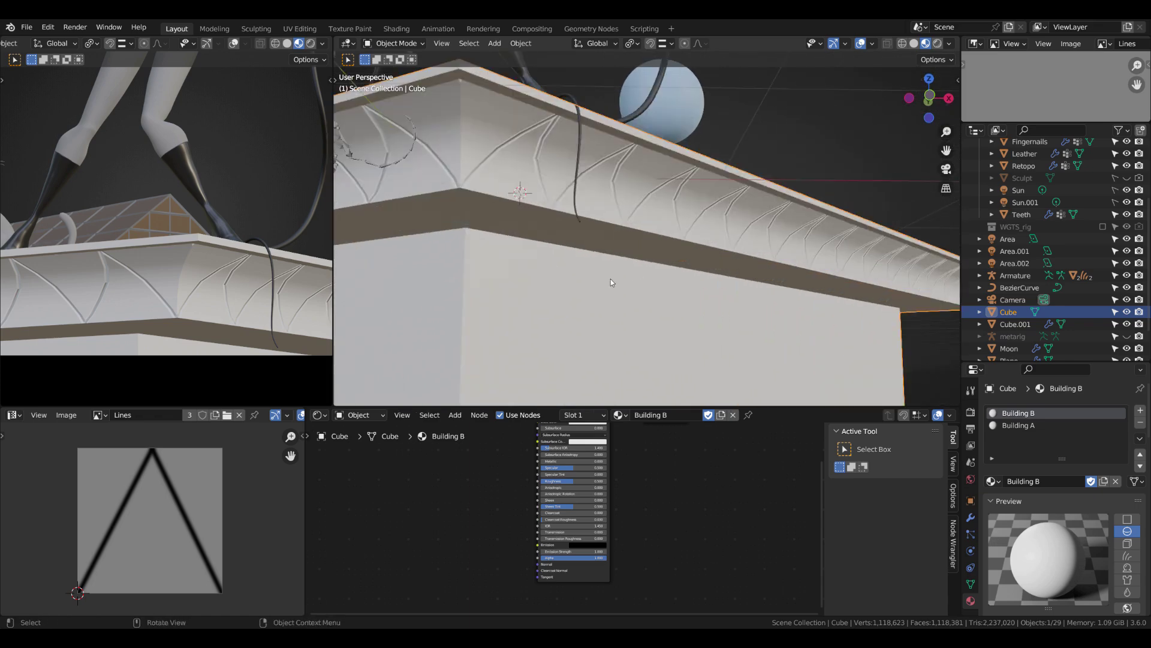
pyautogui.press('`')
pyautogui.click(753, 257)
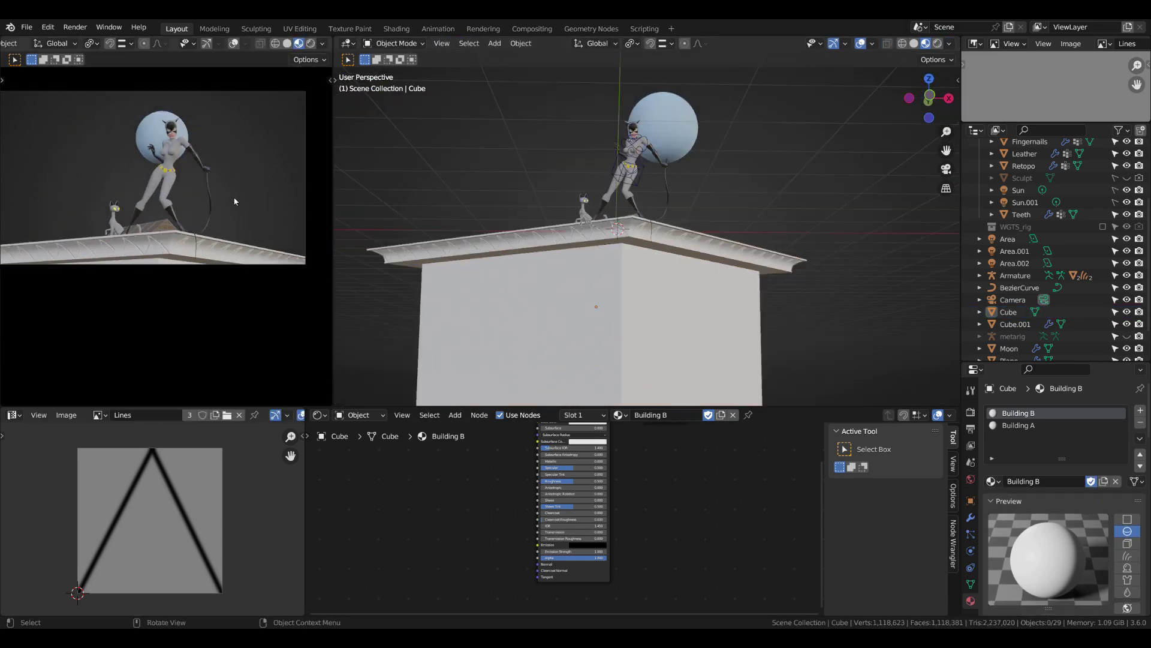
pyautogui.moveTo(333, 240); pyautogui.dragTo(676, 239)
pyautogui.scroll(-2, 515, 246)
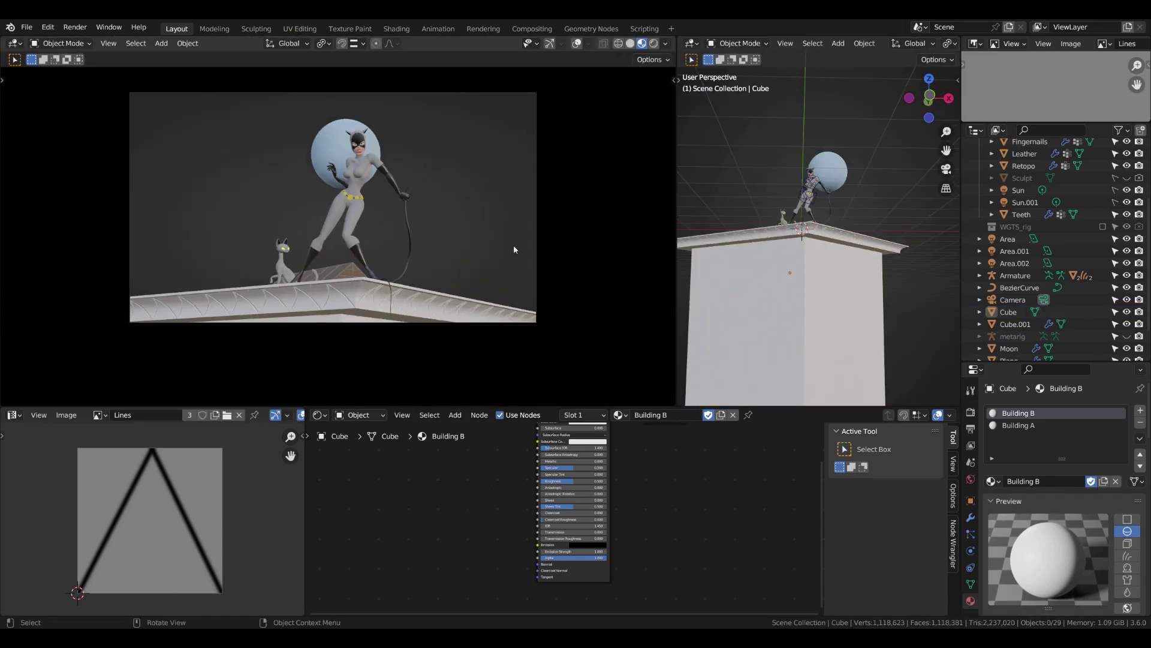
pyautogui.click(815, 264)
# Step: Proportionally scale the cornice edge loop, excluding Z, twice to flatten its flare
pyautogui.press('Tab')
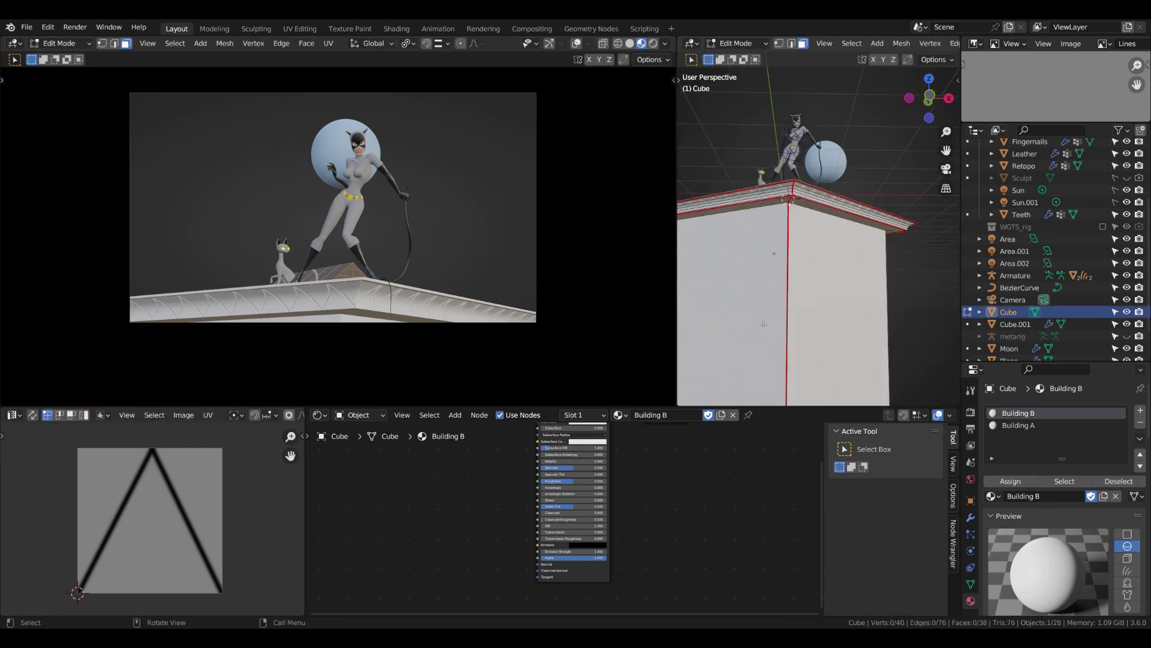
pyautogui.press('ctrl+alt+KP_0')
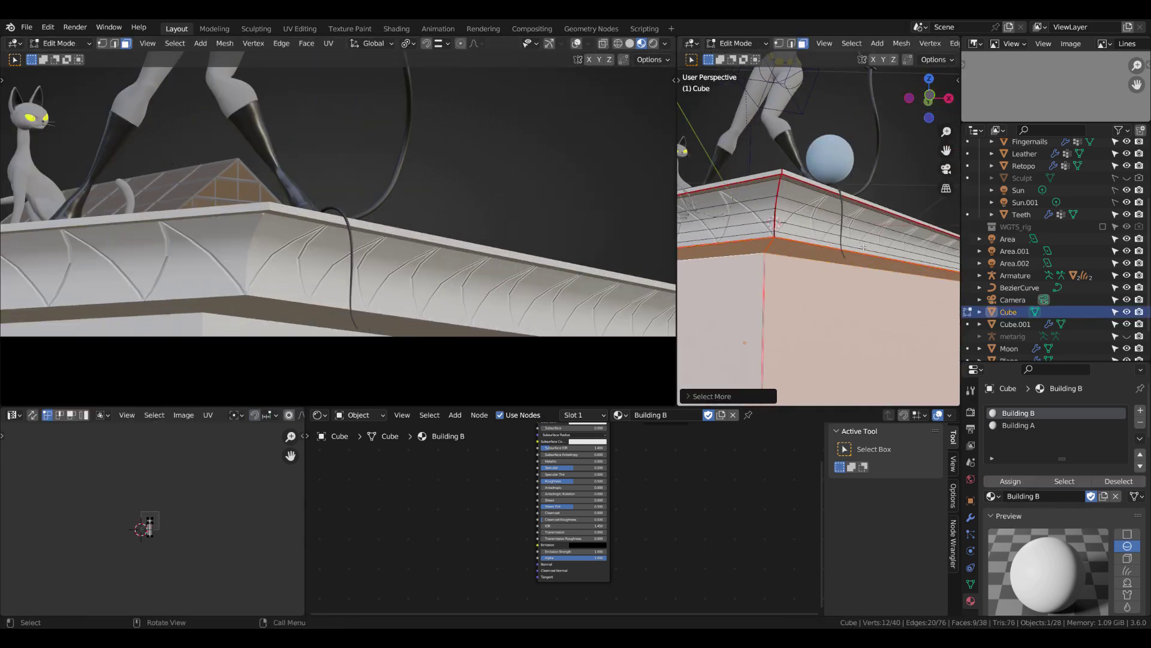
pyautogui.scroll(-4, 834, 225)
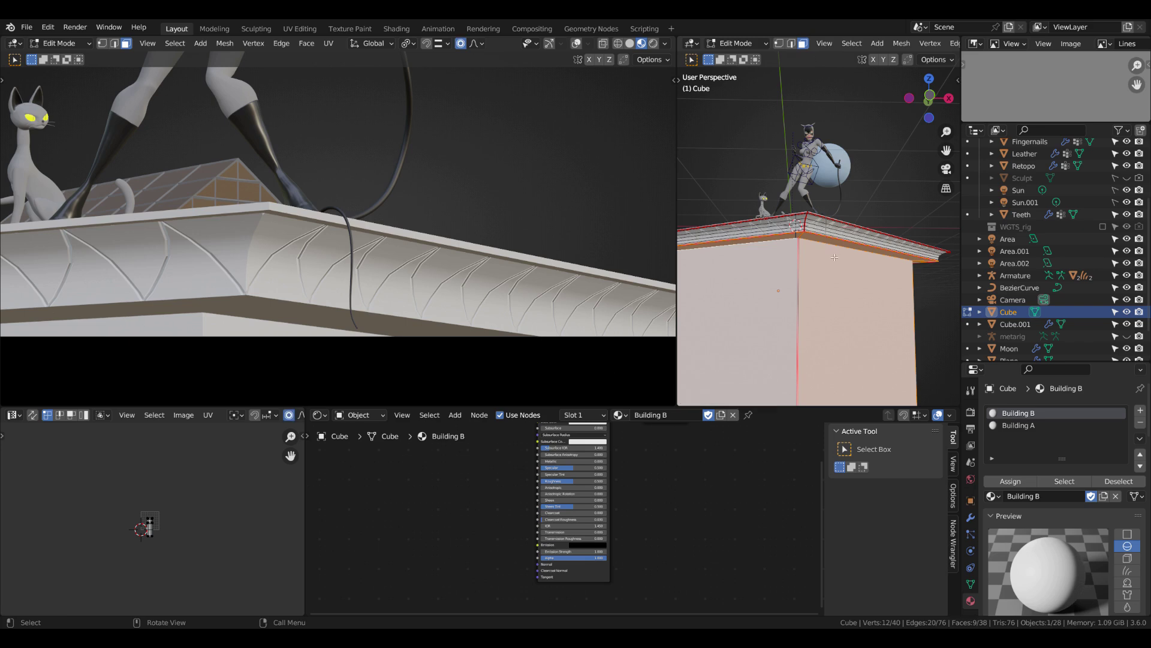
pyautogui.press('s')
pyautogui.hotkey('shift', 'z')
pyautogui.scroll(-9, 842, 254)
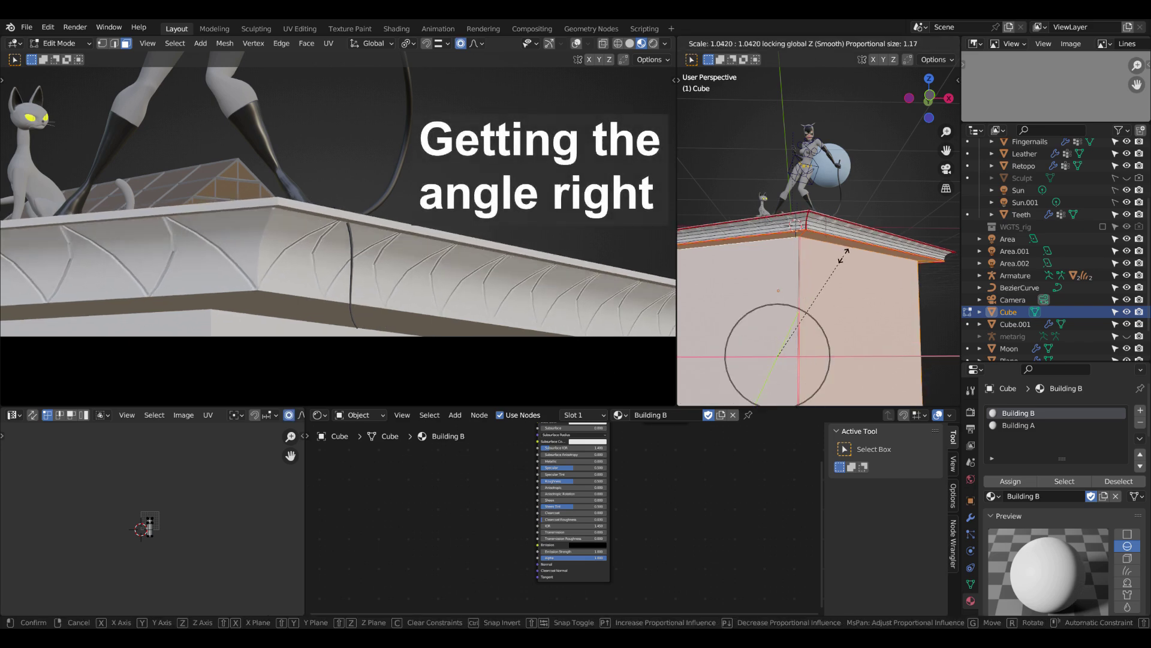
pyautogui.scroll(8, 844, 255)
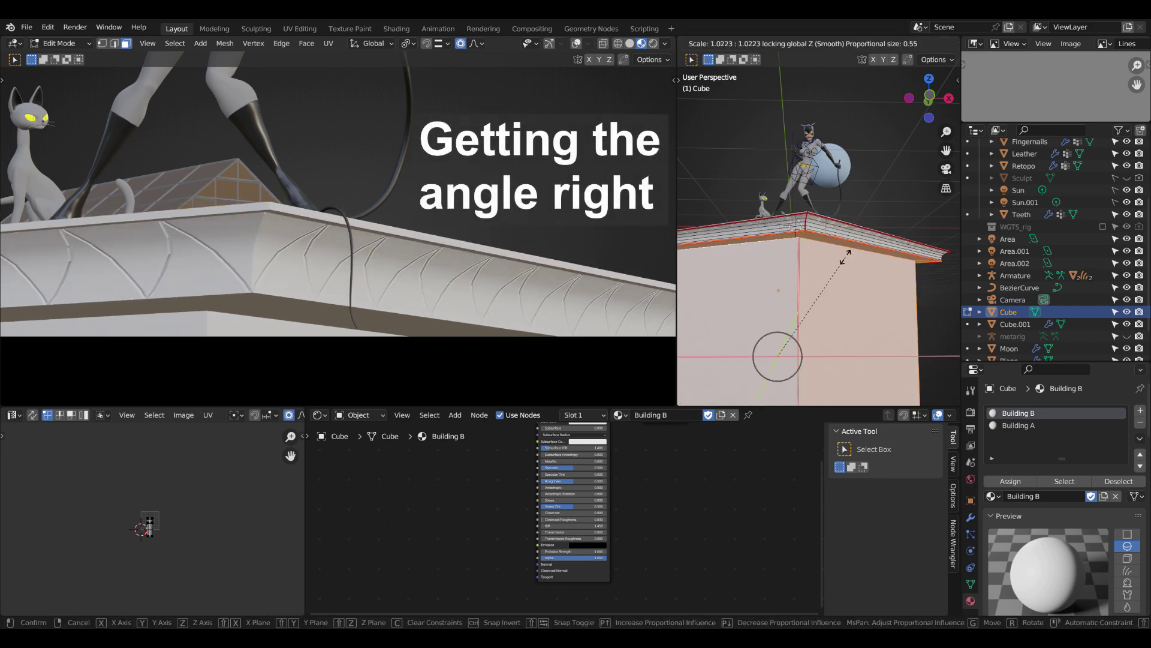
pyautogui.scroll(4, 847, 258)
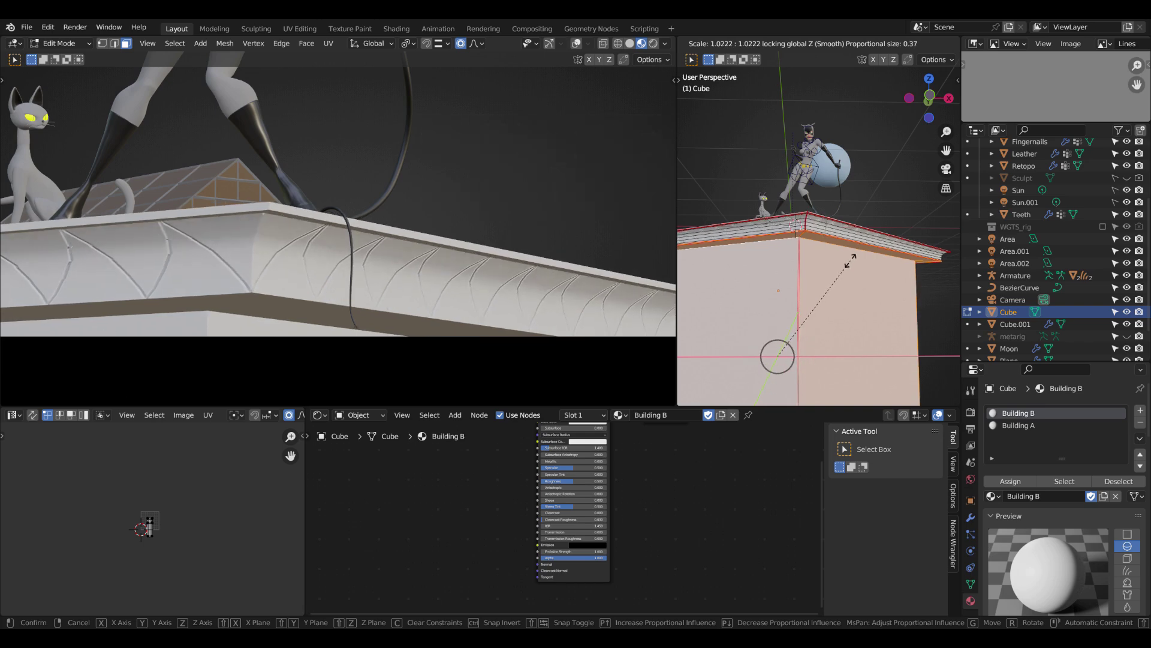
pyautogui.scroll(-3, 846, 259)
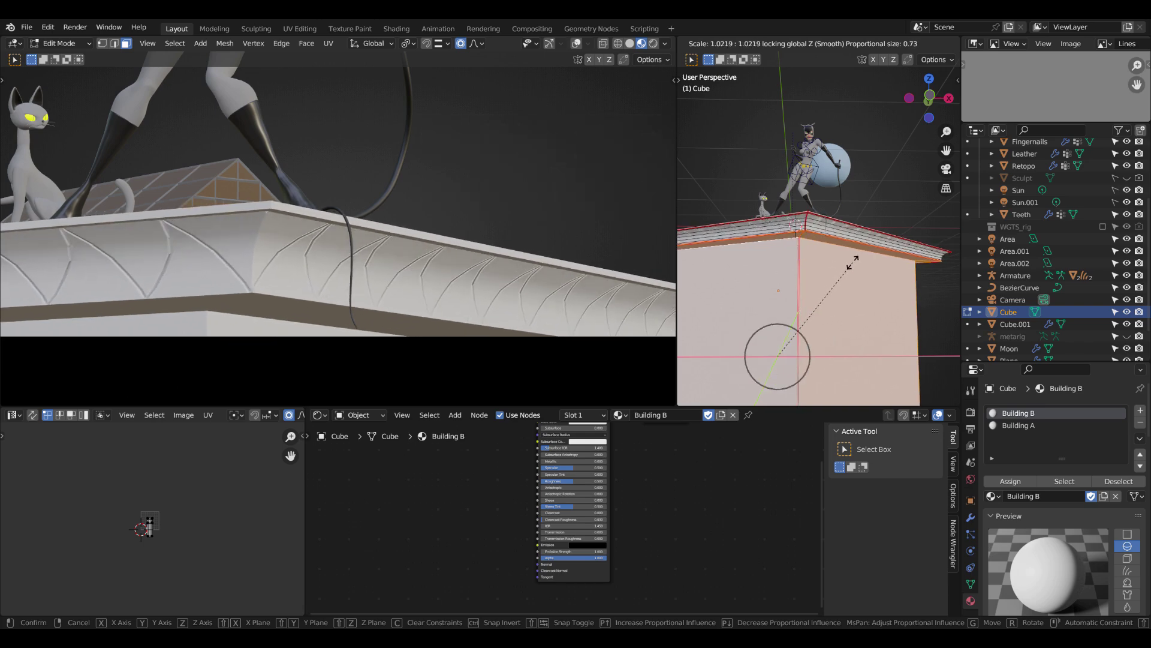
pyautogui.click(843, 258)
pyautogui.press('s')
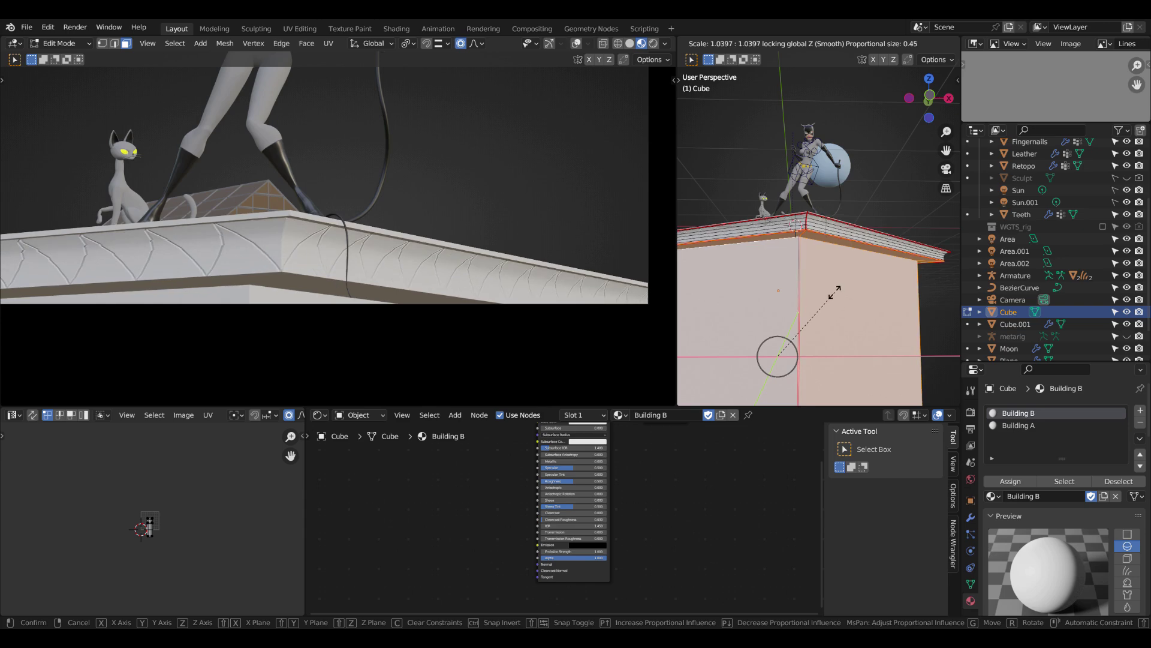
pyautogui.click(836, 292)
pyautogui.moveTo(835, 292); pyautogui.dragTo(804, 250, button='middle')
# Step: Bring up UV unwrap options and set the line pattern's Mapping scale to -41.86/-26.5/-26.5
pyautogui.press('u')
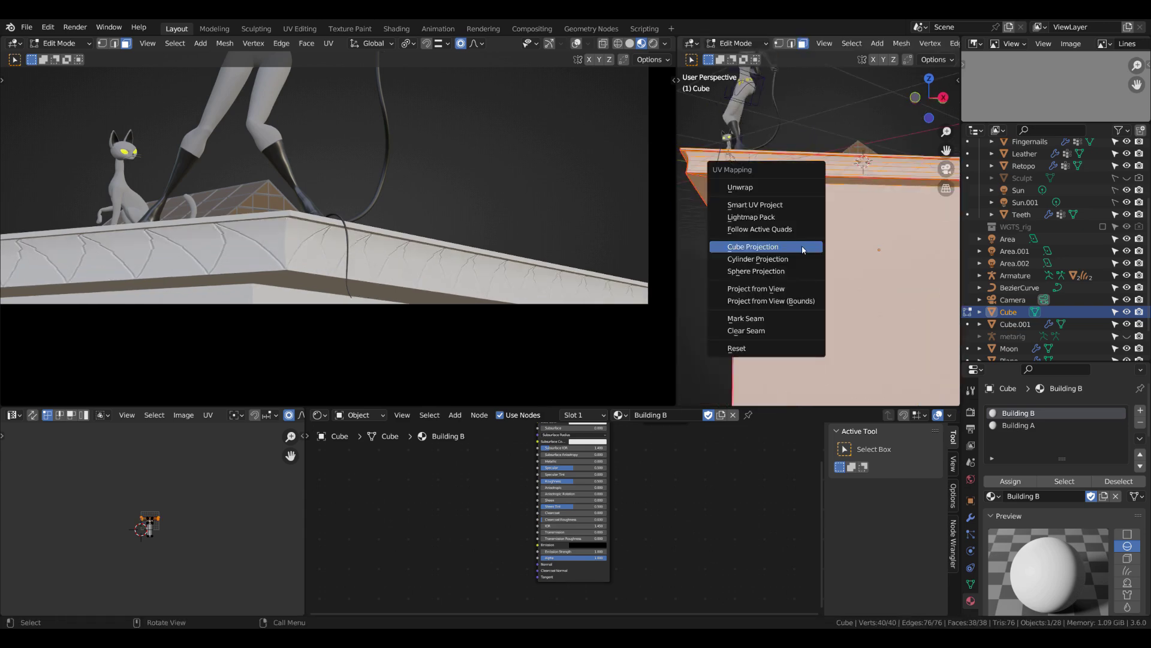
pyautogui.scroll(4, 541, 510)
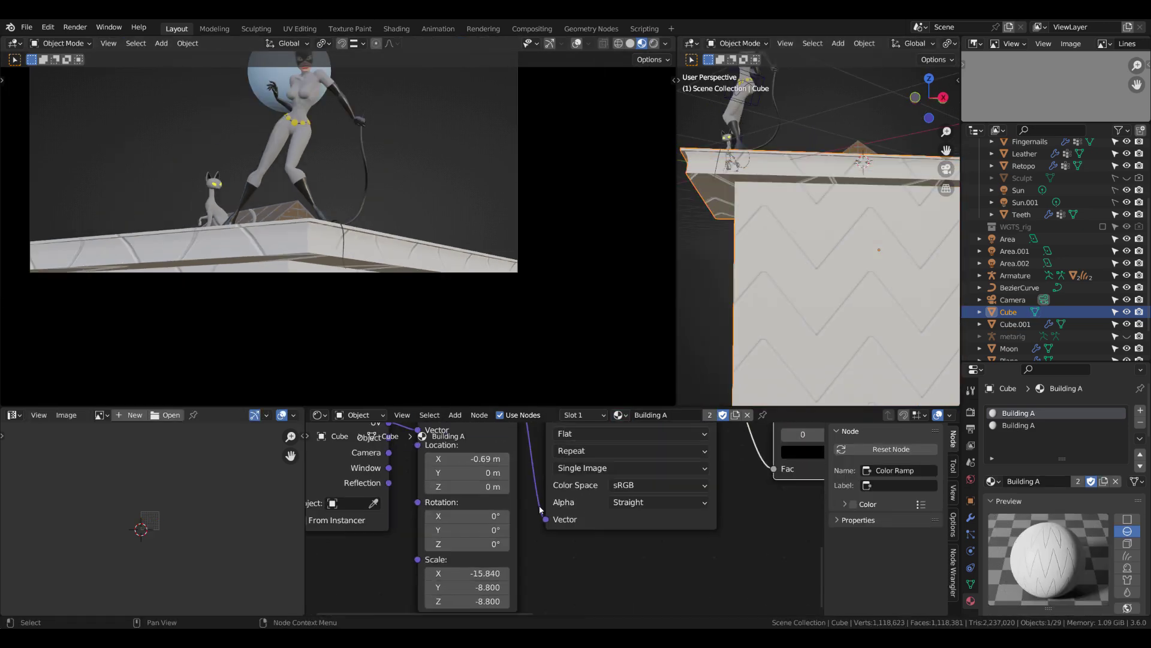
pyautogui.scroll(1, 540, 510)
pyautogui.keyDown('alt'); pyautogui.moveTo(459, 577); pyautogui.dragTo(419, 577); pyautogui.keyUp('alt')
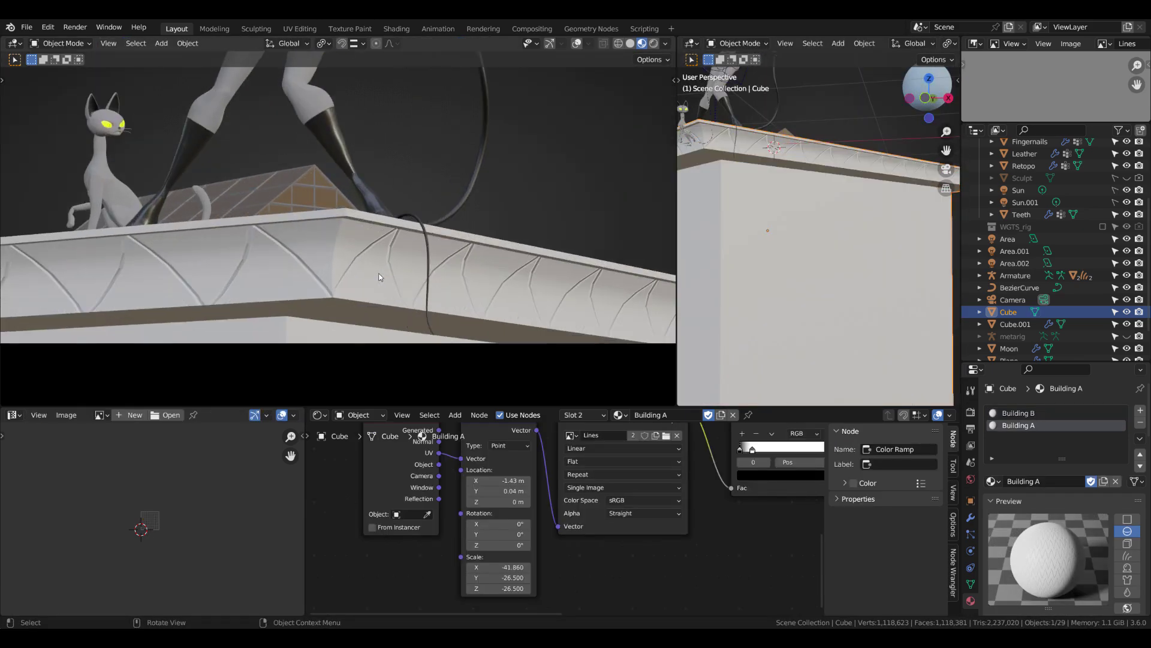
pyautogui.scroll(-4, 380, 265)
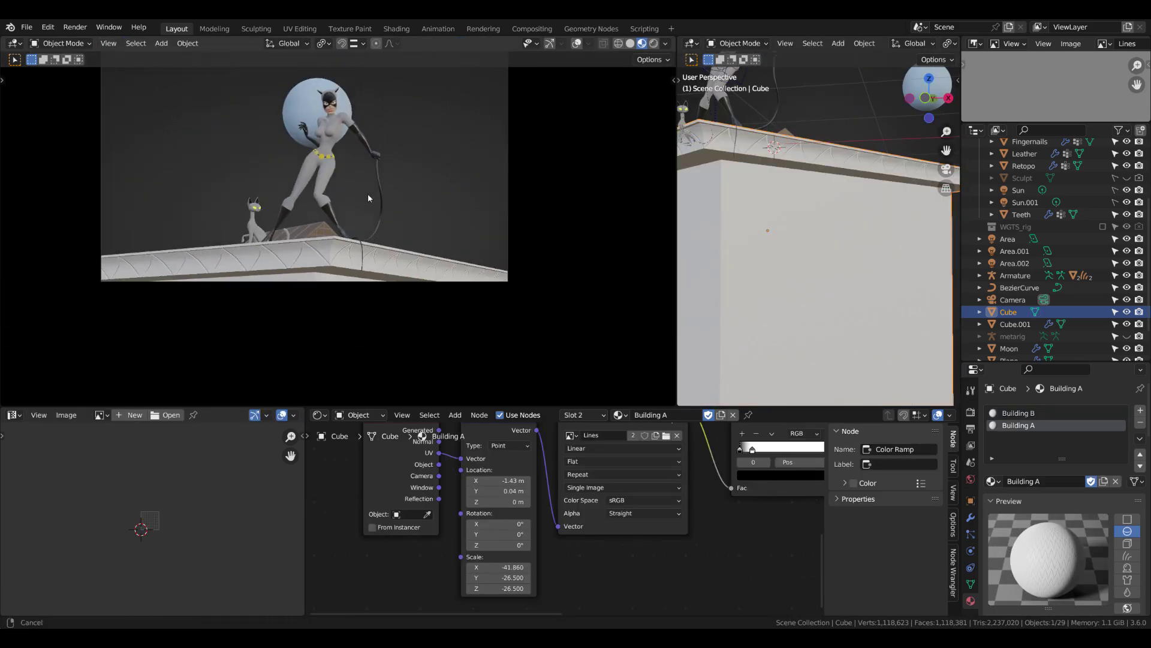
pyautogui.scroll(2, 345, 266)
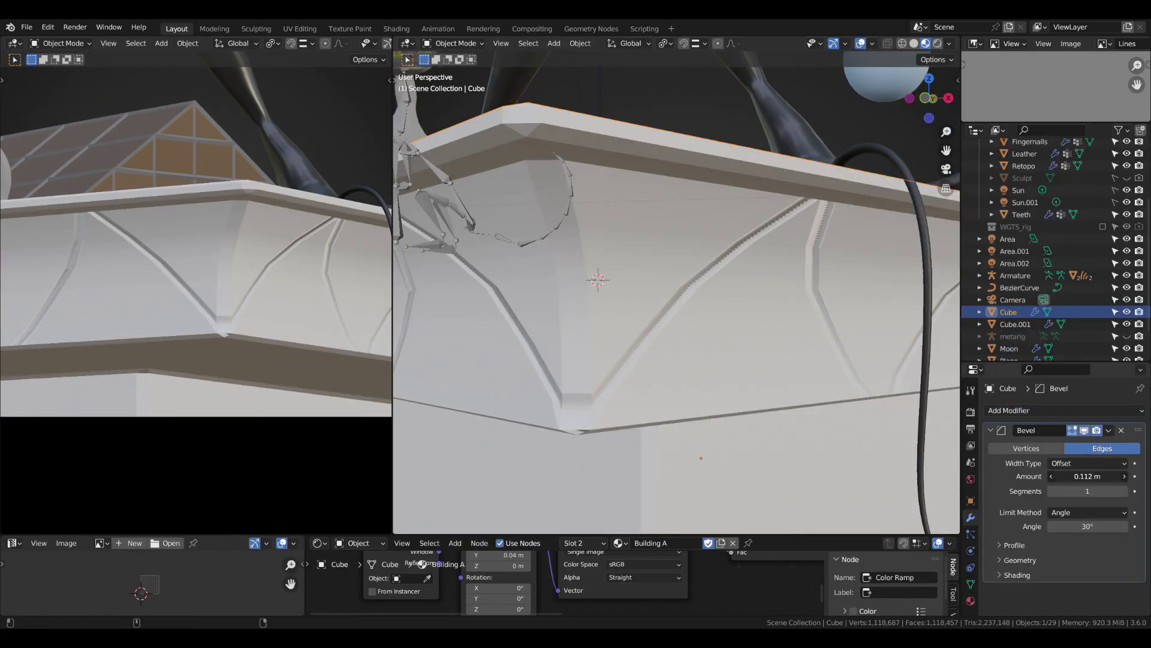
# Step: Narrow the Bevel to 0.001 m with 2 segments and add a collapsed Subdivision Surface modifier
pyautogui.moveTo(1087, 476); pyautogui.dragTo(1055, 475)
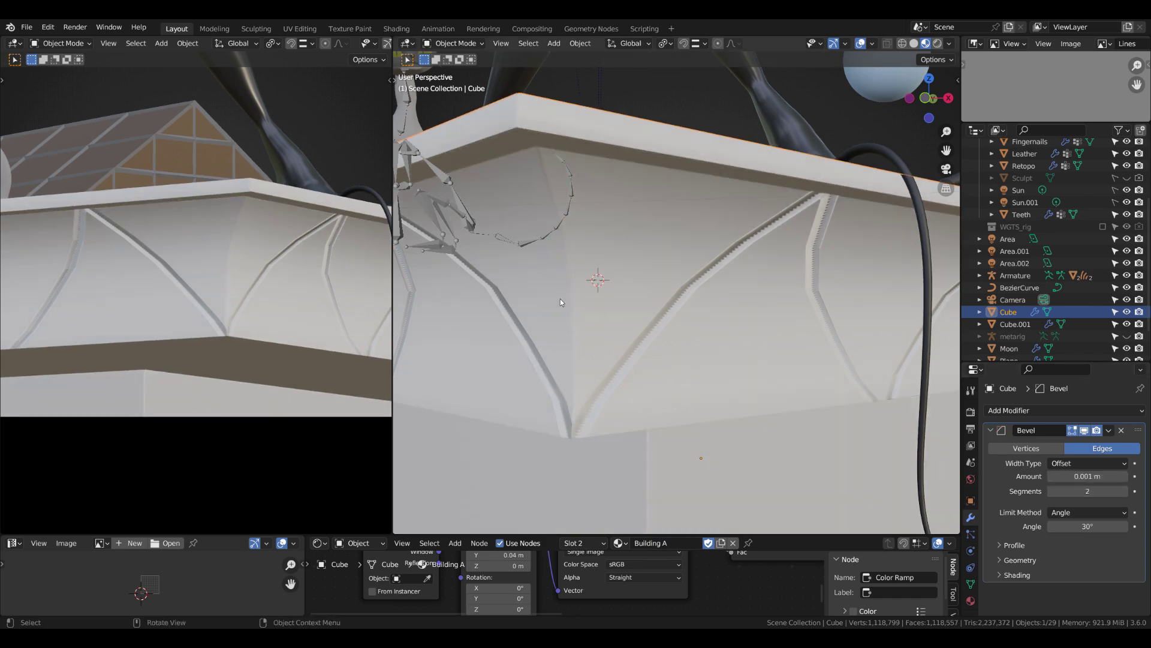
pyautogui.click(990, 430)
pyautogui.click(1020, 410)
pyautogui.click(909, 345)
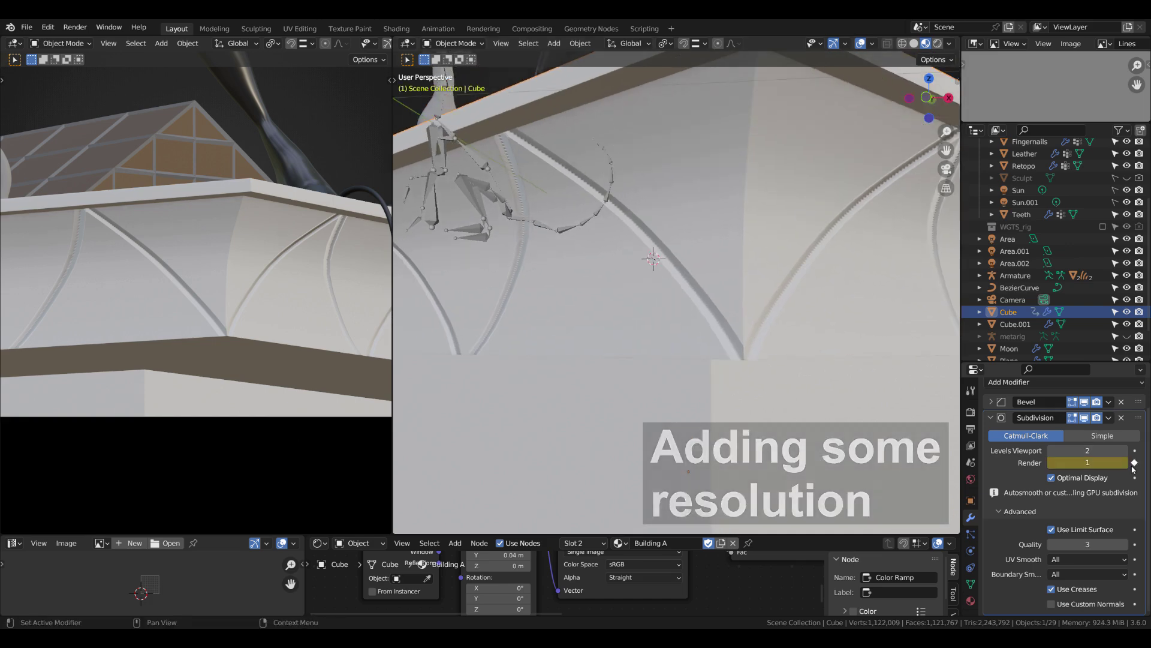
pyautogui.click(993, 420)
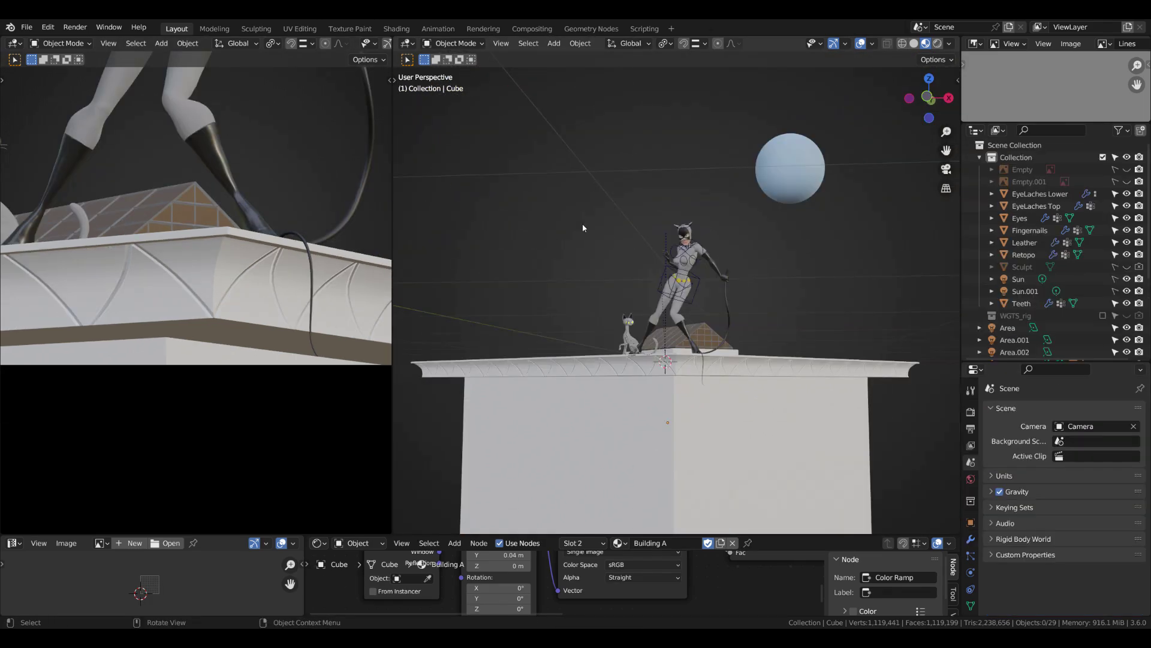
# Step: Show the camera viewport Rendered and switch the node editor to World nodes
pyautogui.moveTo(397, 288); pyautogui.dragTo(463, 294)
pyautogui.click(441, 45)
pyautogui.moveTo(463, 240); pyautogui.dragTo(427, 240)
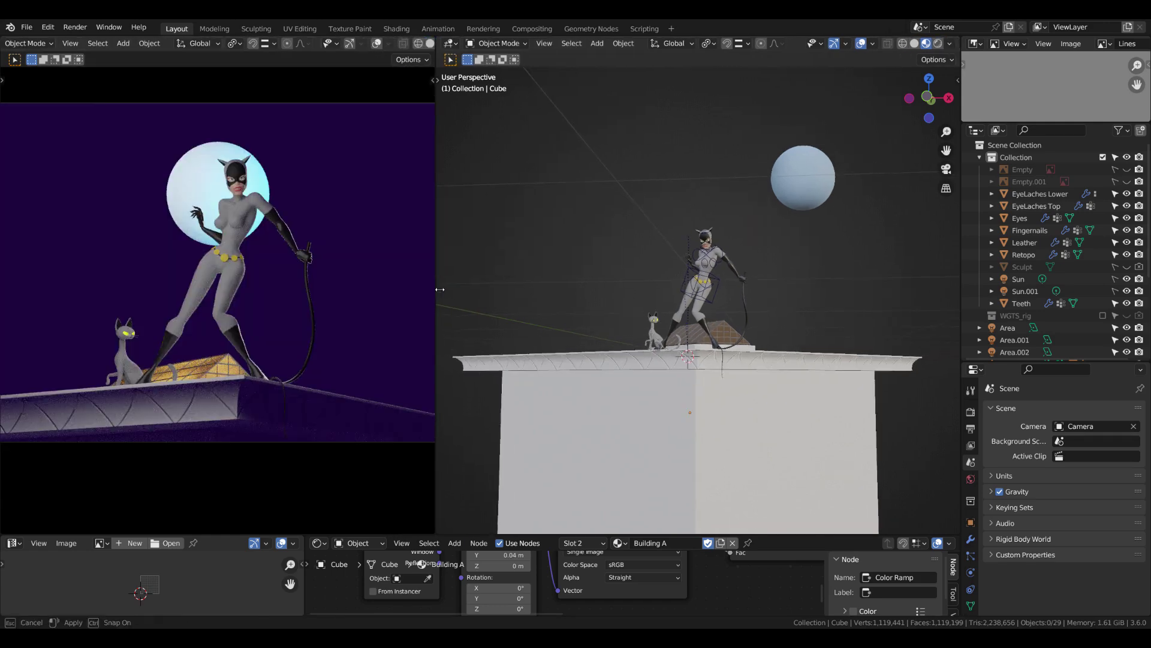
pyautogui.click(319, 543)
pyautogui.click(358, 543)
pyautogui.click(358, 567)
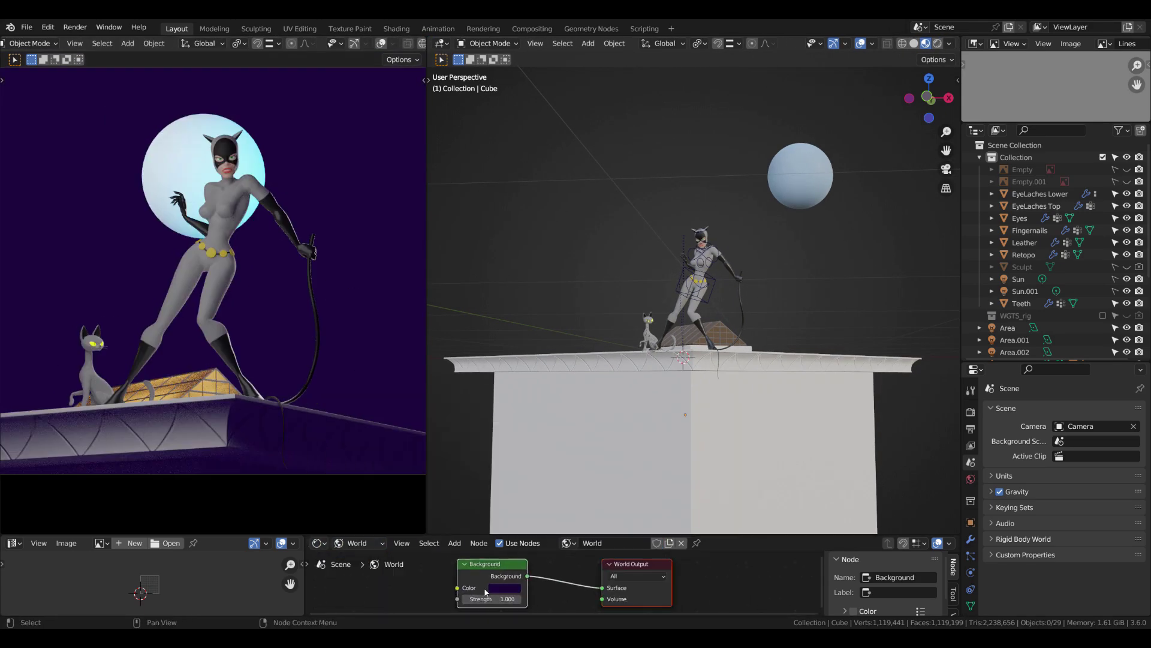
pyautogui.moveTo(542, 535); pyautogui.dragTo(542, 478)
# Step: Feed an Easing Gradient Texture with Mapping nodes into the Background colour
pyautogui.hotkey('shift', 'a')
pyautogui.click(407, 538)
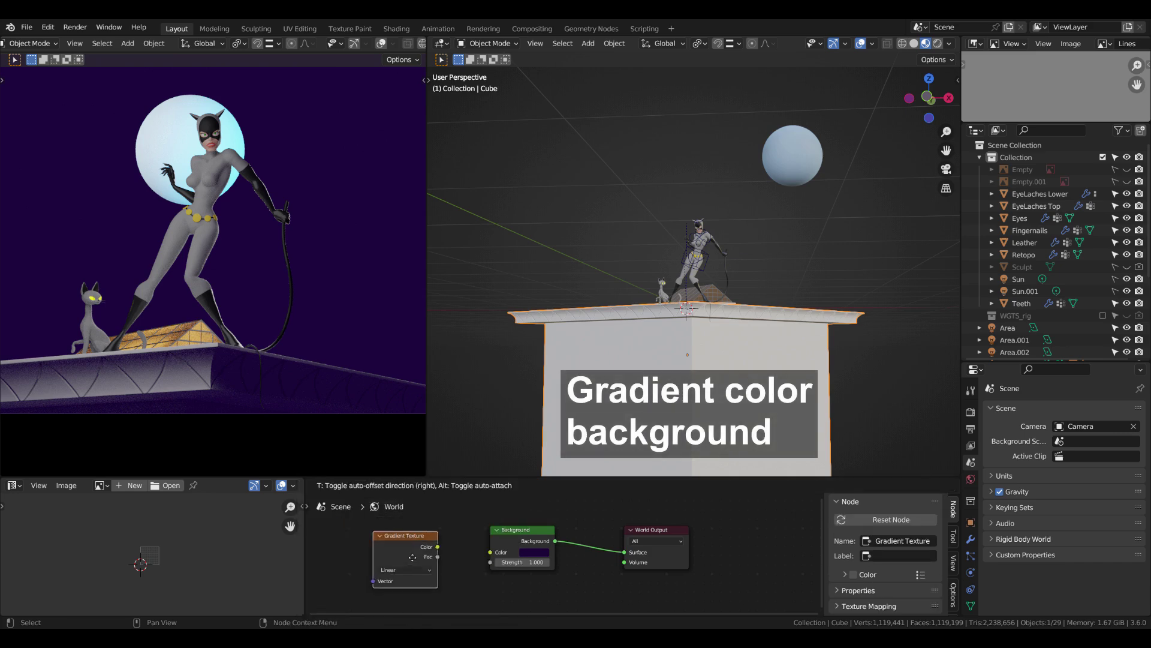
pyautogui.moveTo(439, 547); pyautogui.dragTo(535, 542)
pyautogui.click(517, 528)
pyautogui.hotkey('ctrl', 't')
pyautogui.click(491, 551)
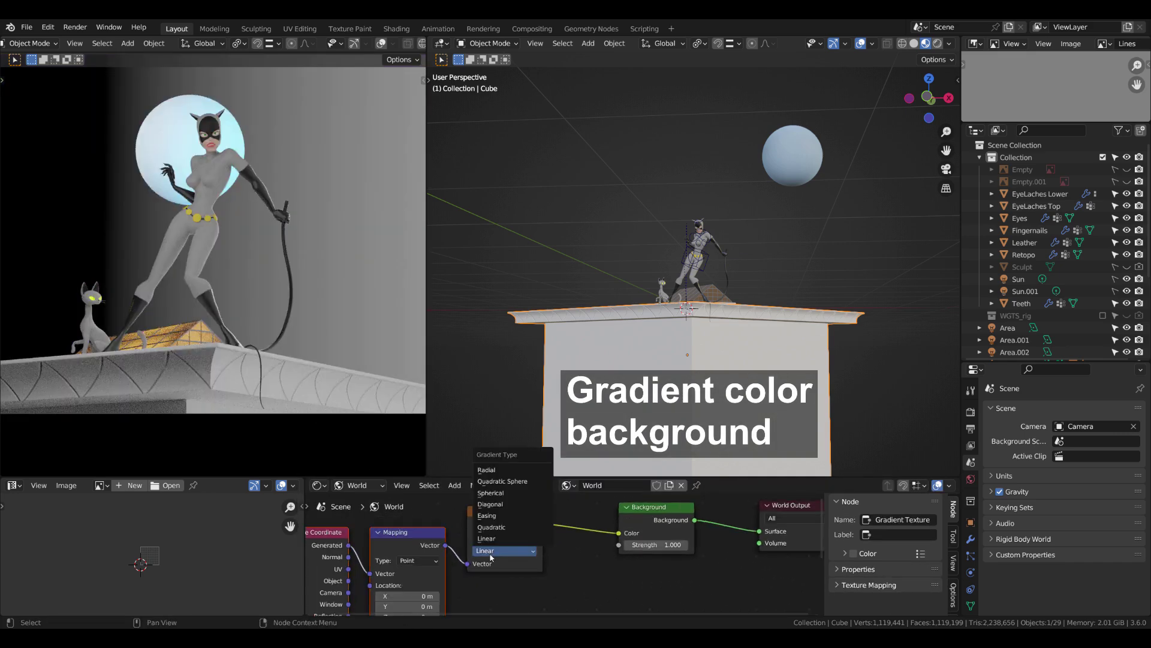
pyautogui.click(491, 526)
# Step: Rotate the gradient 90° on Y in the Mapping node and adjust its location
pyautogui.moveTo(479, 575); pyautogui.dragTo(468, 478, button='middle')
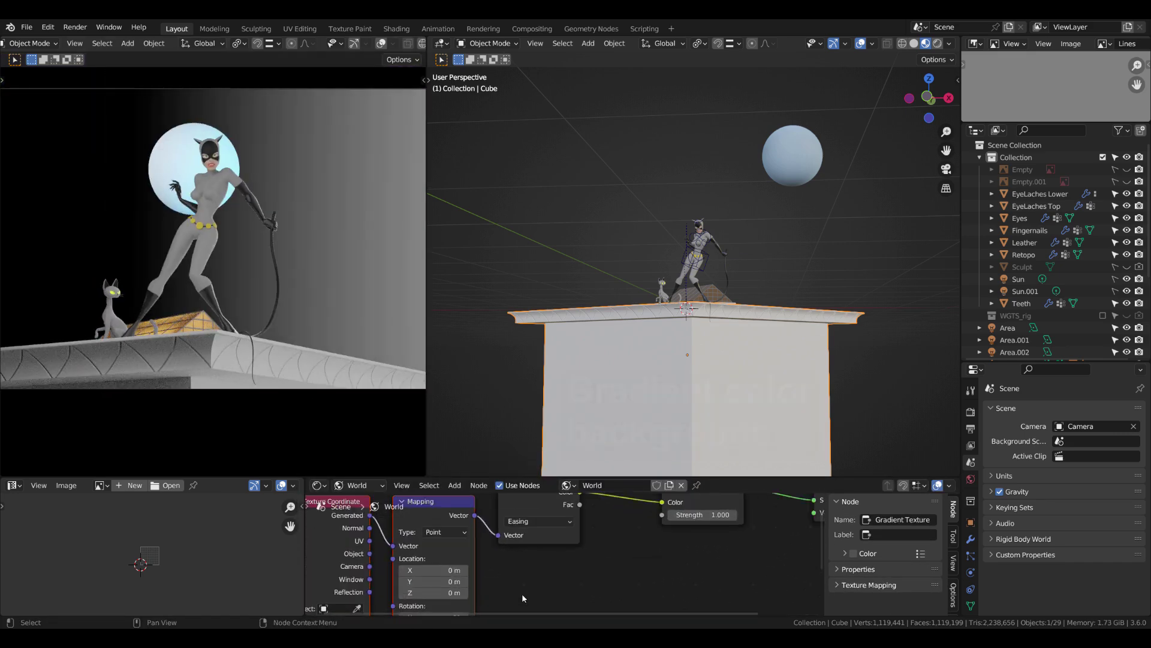
pyautogui.click(390, 551)
pyautogui.write('9')
pyautogui.press('BackSpace')
pyautogui.write('0')
pyautogui.press('Tab')
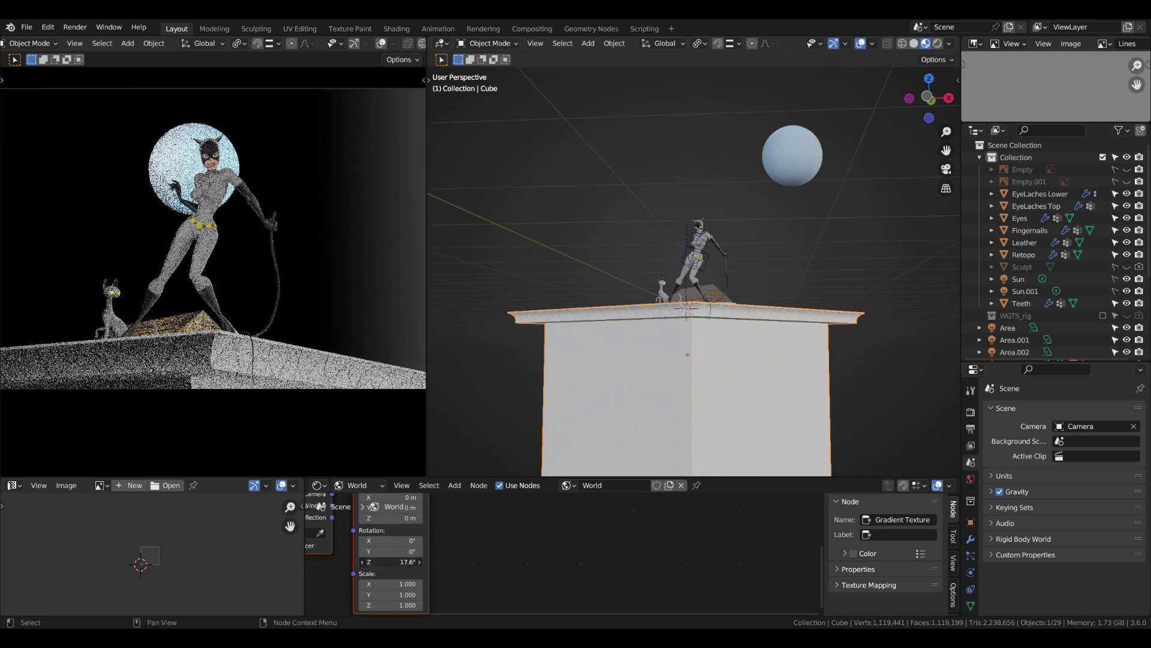
pyautogui.press('Return')
pyautogui.moveTo(393, 518); pyautogui.dragTo(414, 518)
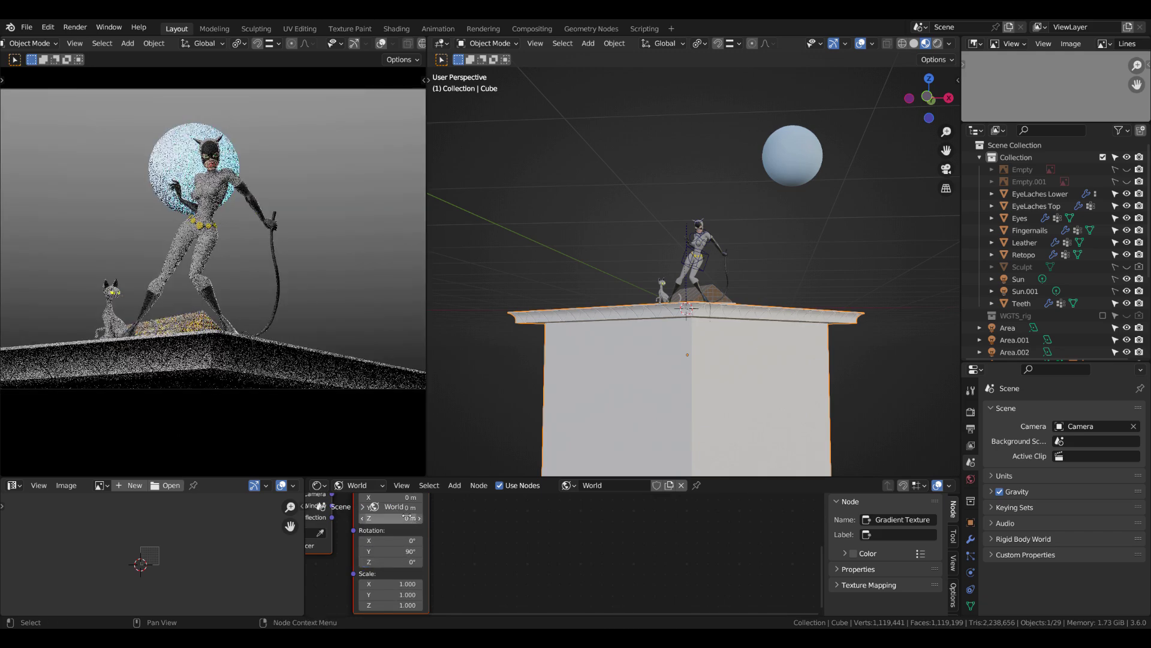
pyautogui.moveTo(453, 520); pyautogui.dragTo(453, 552, button='middle')
pyautogui.keyDown('shift'); pyautogui.moveTo(390, 529); pyautogui.dragTo(377, 528); pyautogui.keyUp('shift')
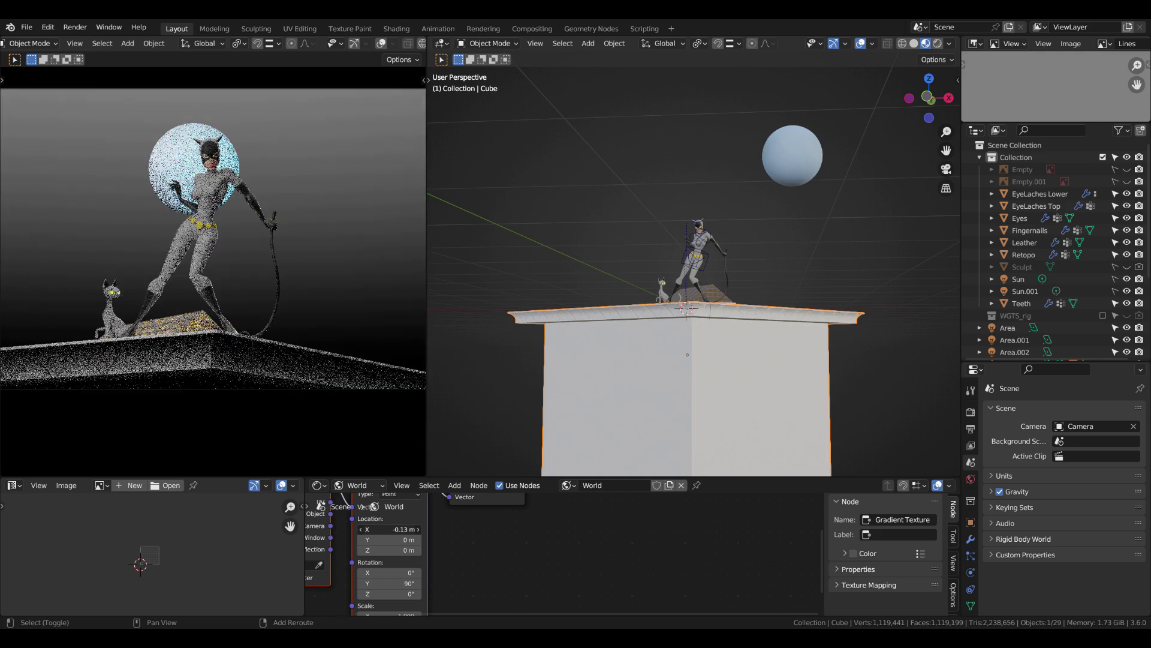
pyautogui.moveTo(540, 540); pyautogui.dragTo(420, 593, button='middle')
# Step: Insert a Color Ramp running from blue-purple to purple for the night sky
pyautogui.click(594, 528)
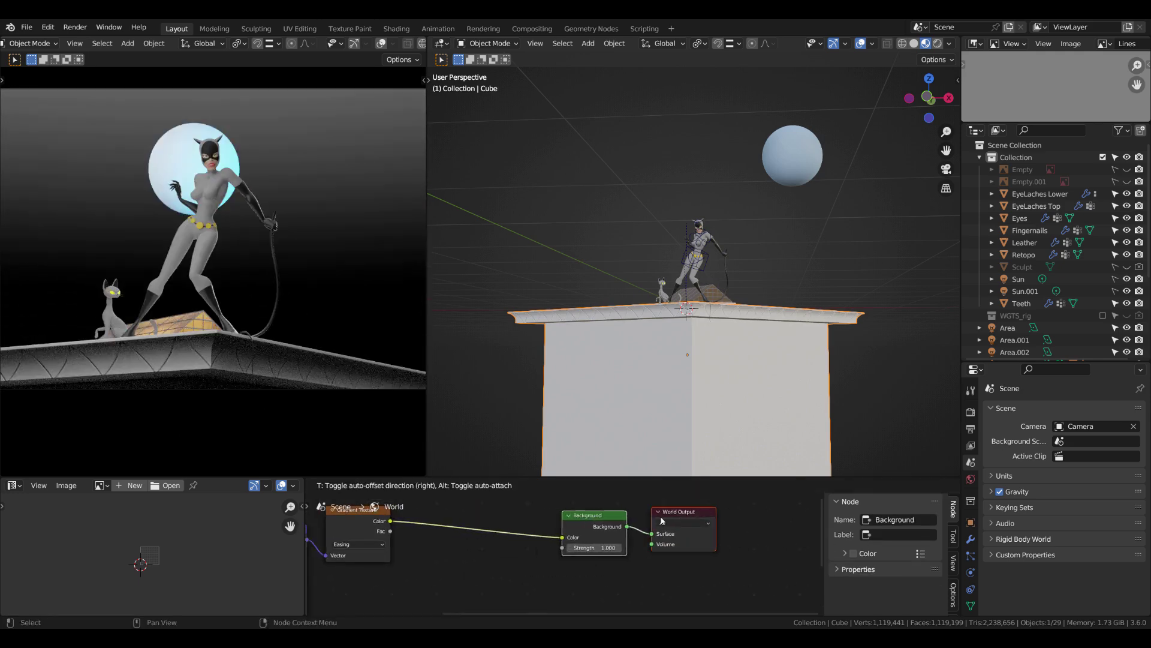
pyautogui.write('co')
pyautogui.press('Return')
pyautogui.click(462, 528)
pyautogui.click(512, 532)
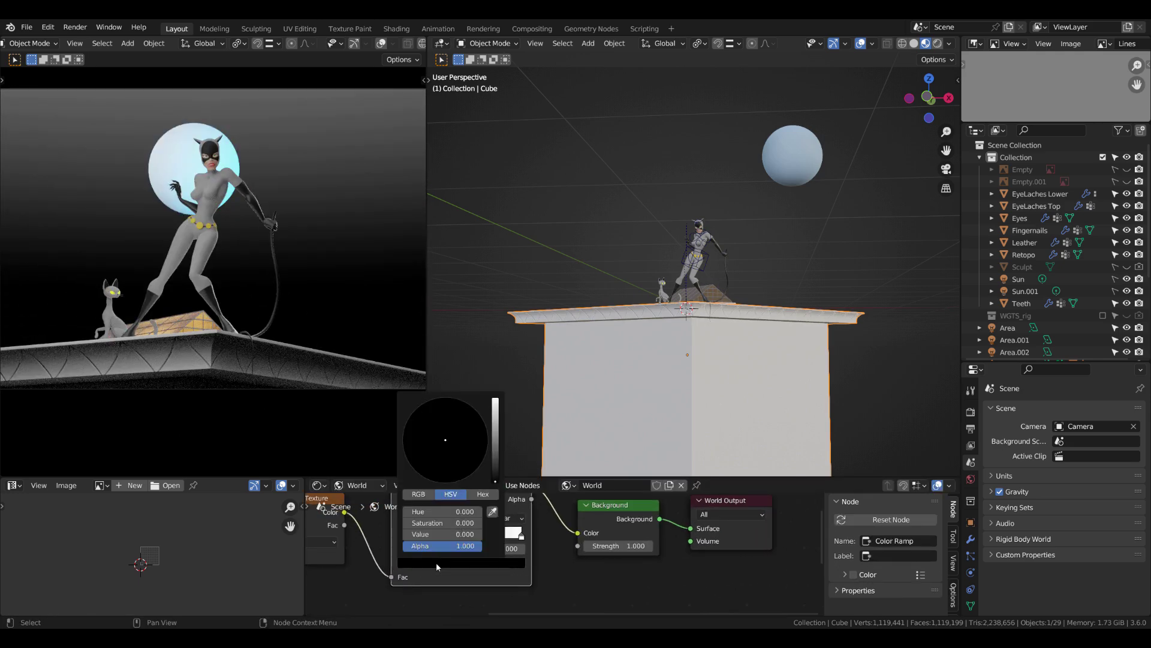
pyautogui.click(493, 462)
pyautogui.click(475, 428)
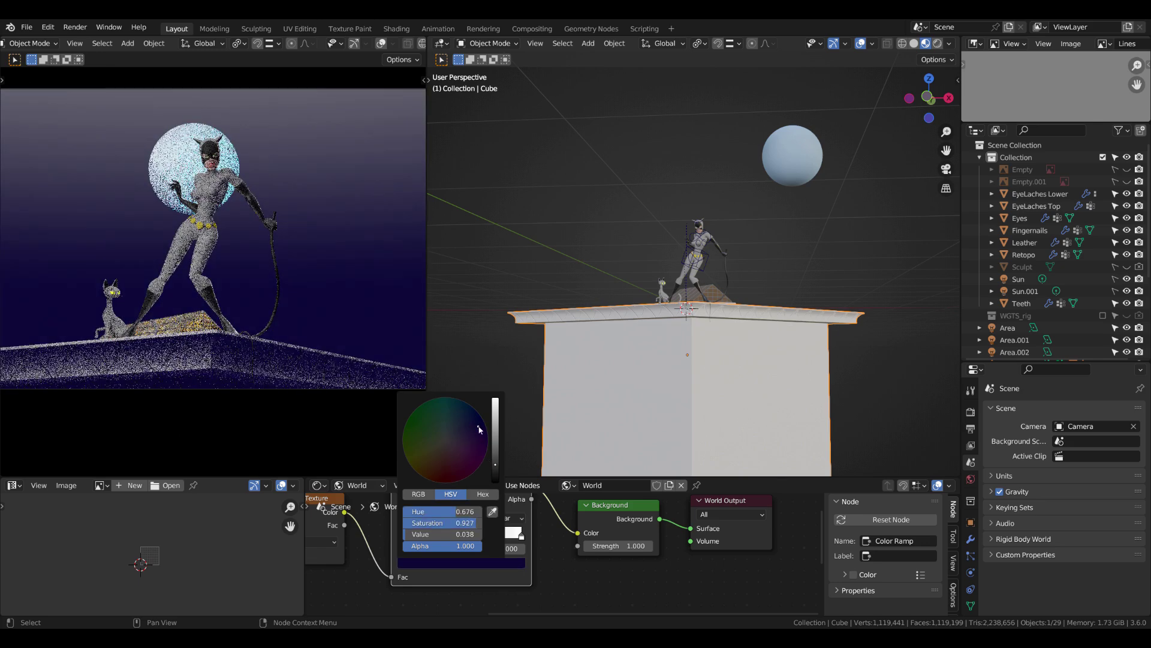
pyautogui.moveTo(495, 464); pyautogui.dragTo(496, 403)
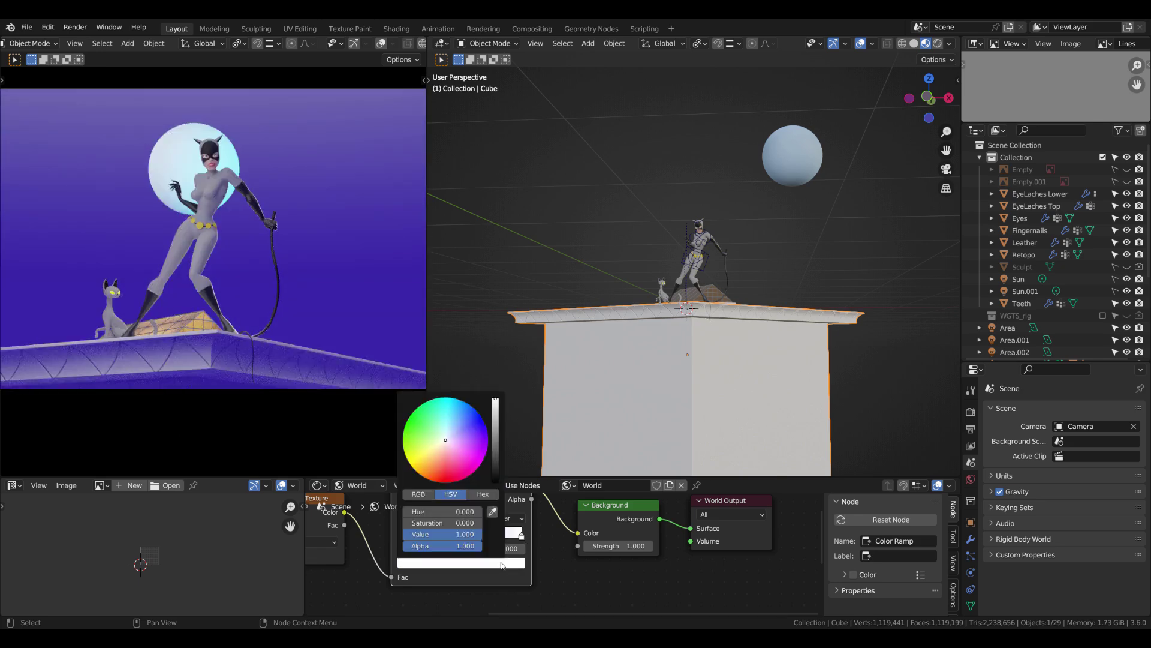
pyautogui.click(471, 471)
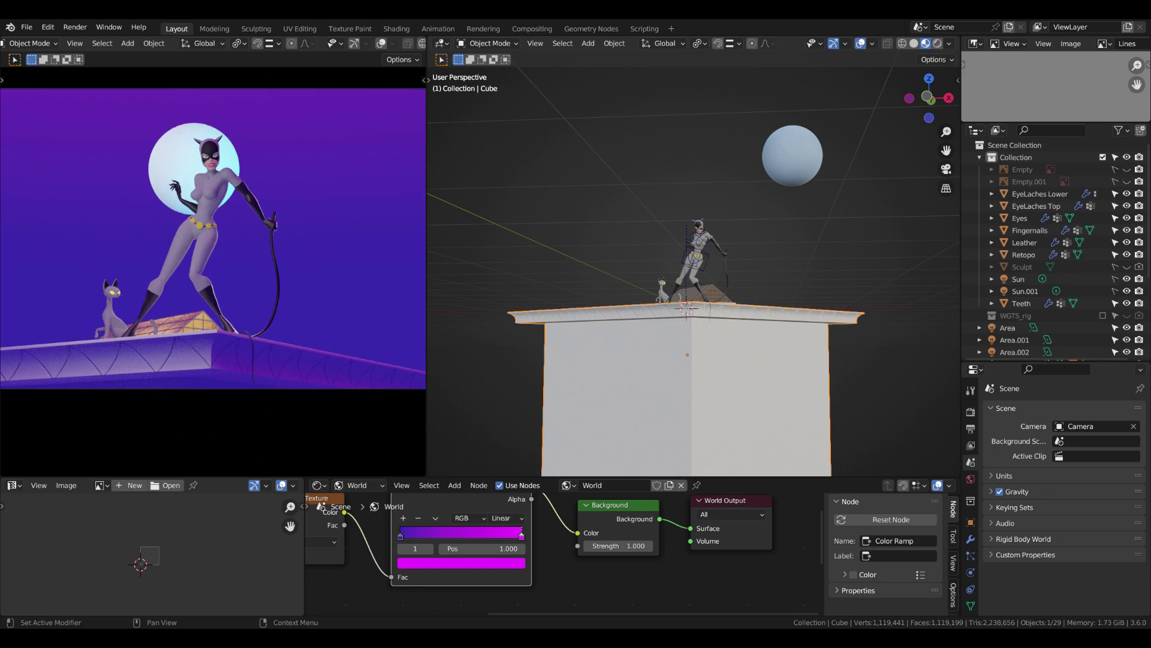
pyautogui.moveTo(492, 431); pyautogui.dragTo(493, 442)
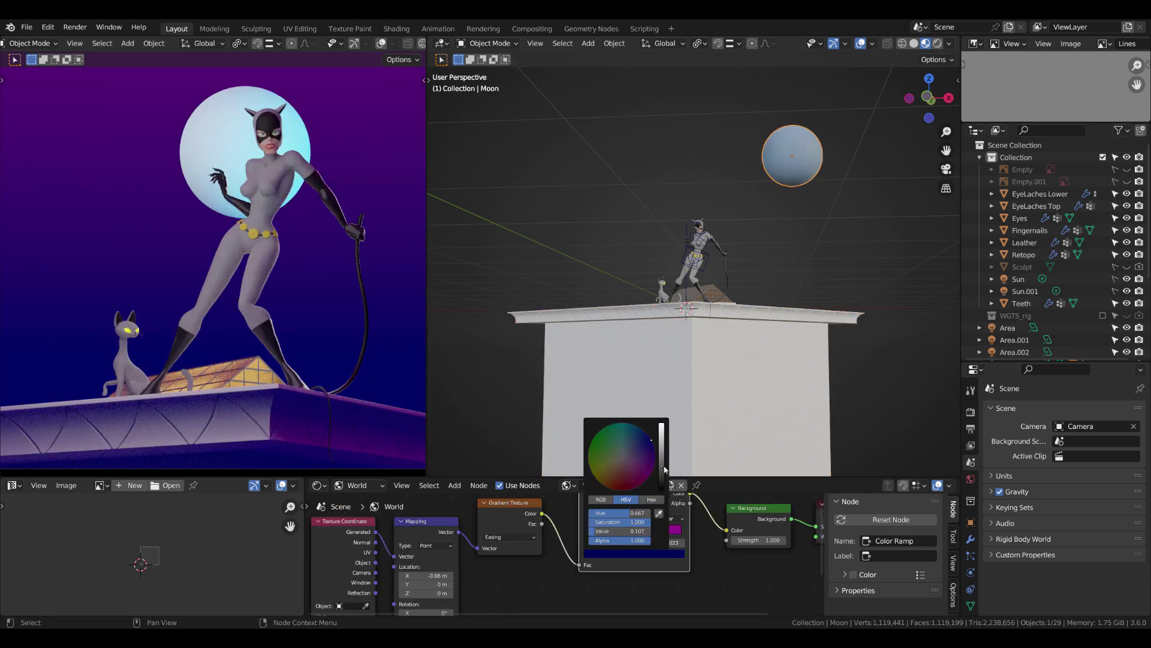
pyautogui.click(632, 534)
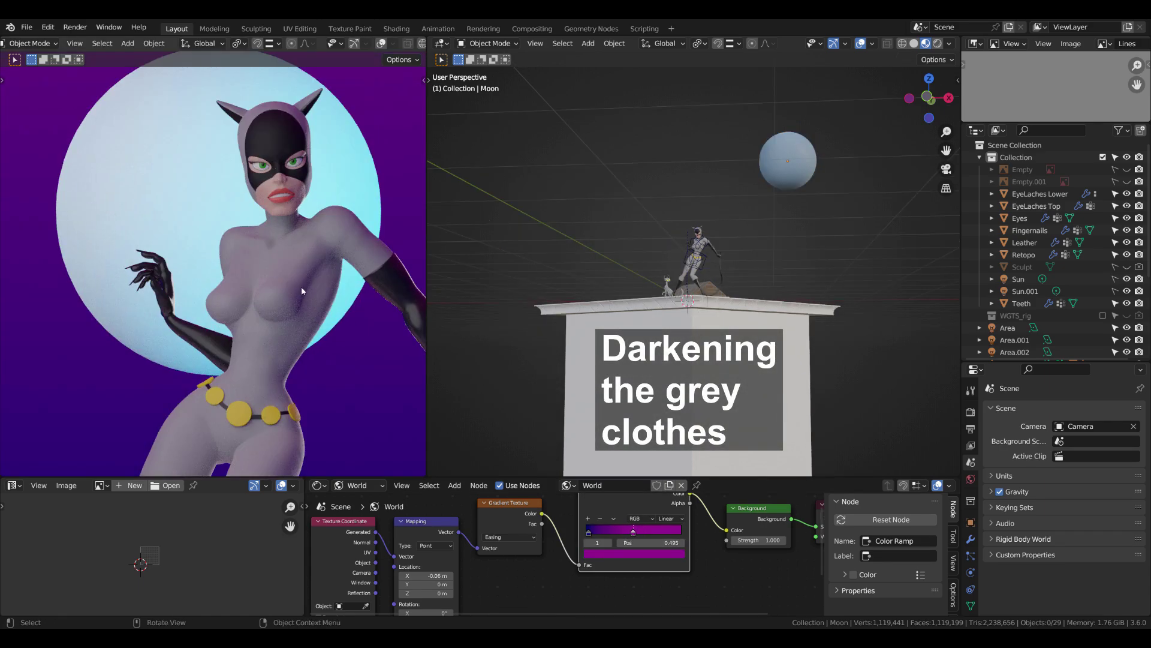
# Step: Darken the Retopo suit's Grey base colour to a bluish grey at value 0.164
pyautogui.click(1023, 254)
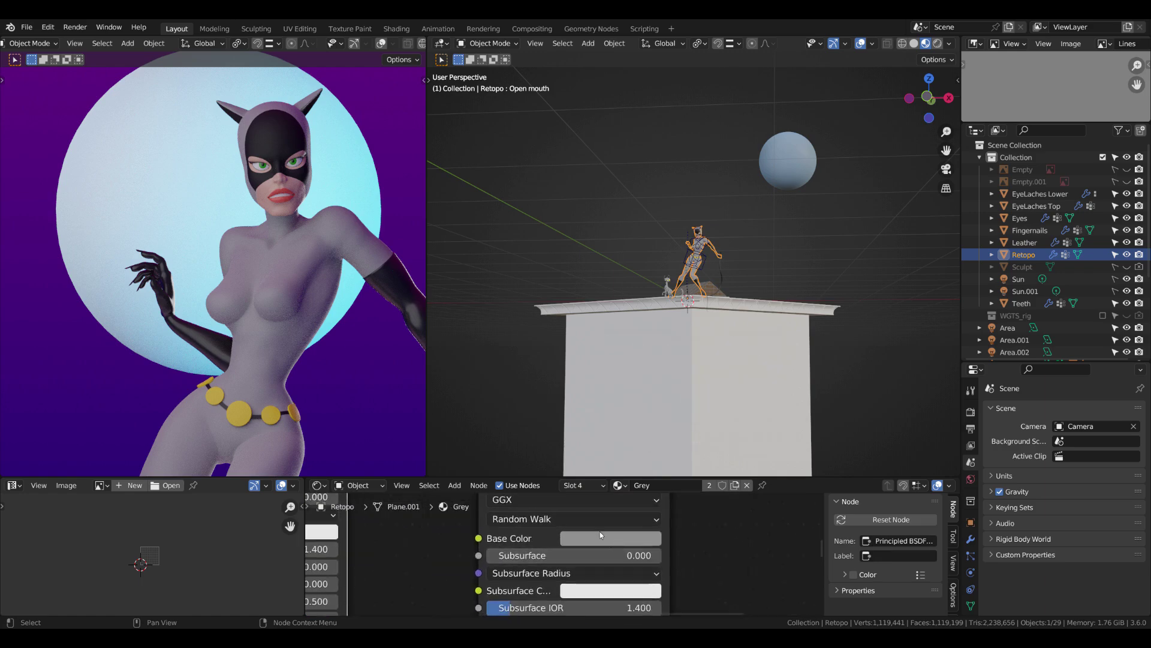
pyautogui.click(610, 538)
pyautogui.moveTo(694, 336); pyautogui.dragTo(697, 387)
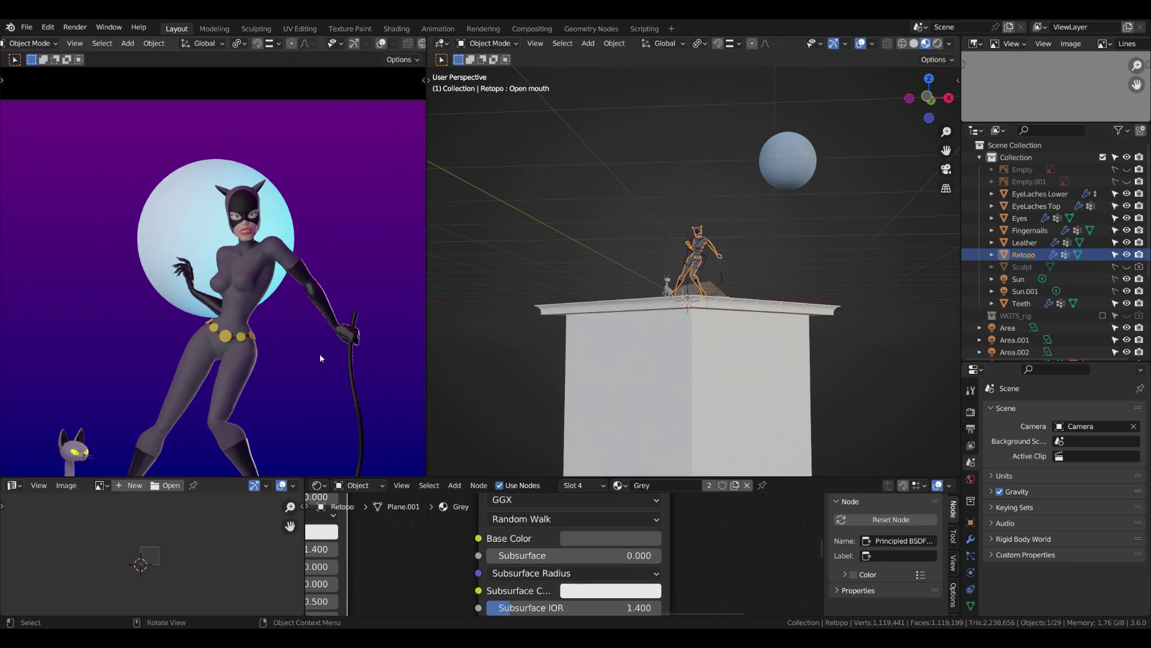
pyautogui.click(566, 537)
pyautogui.click(566, 538)
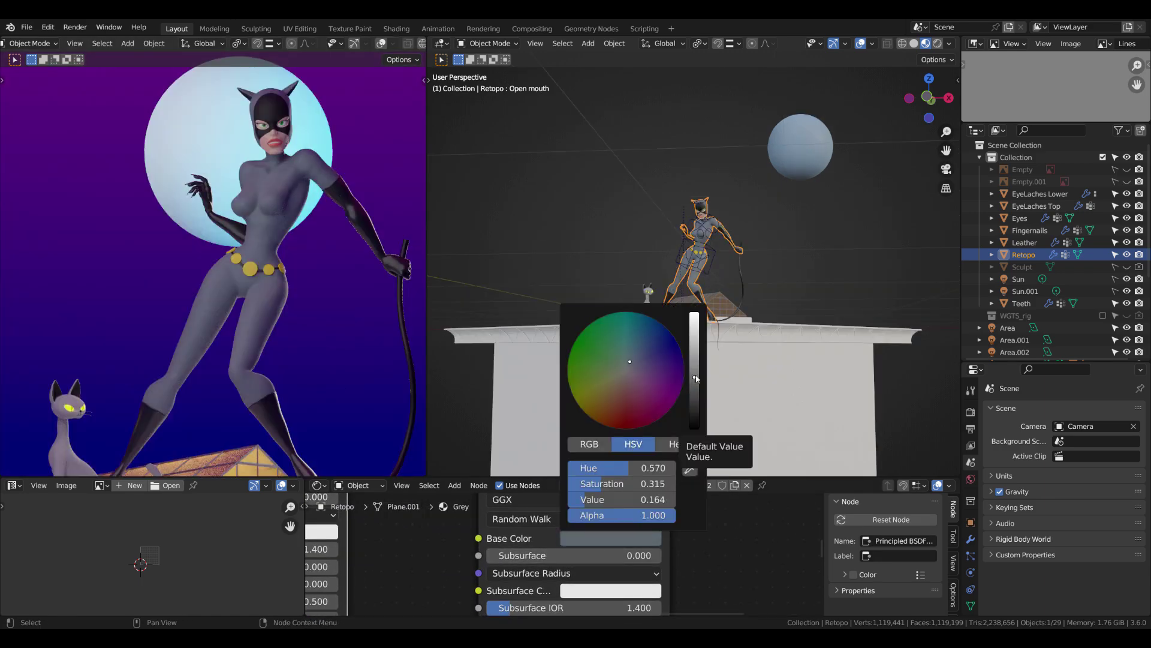
pyautogui.click(624, 539)
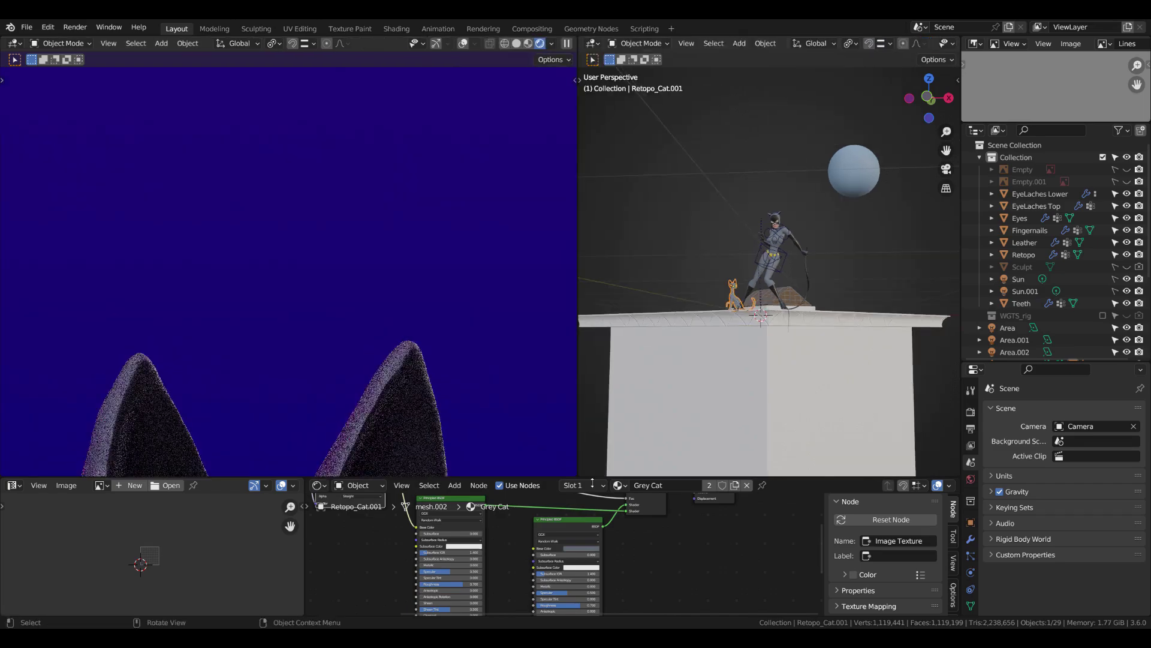
# Step: Insert a Color Ramp between the Grey Cat fur texture and its Base Color
pyautogui.moveTo(540, 478); pyautogui.dragTo(540, 292)
pyautogui.moveTo(358, 510); pyautogui.dragTo(689, 568)
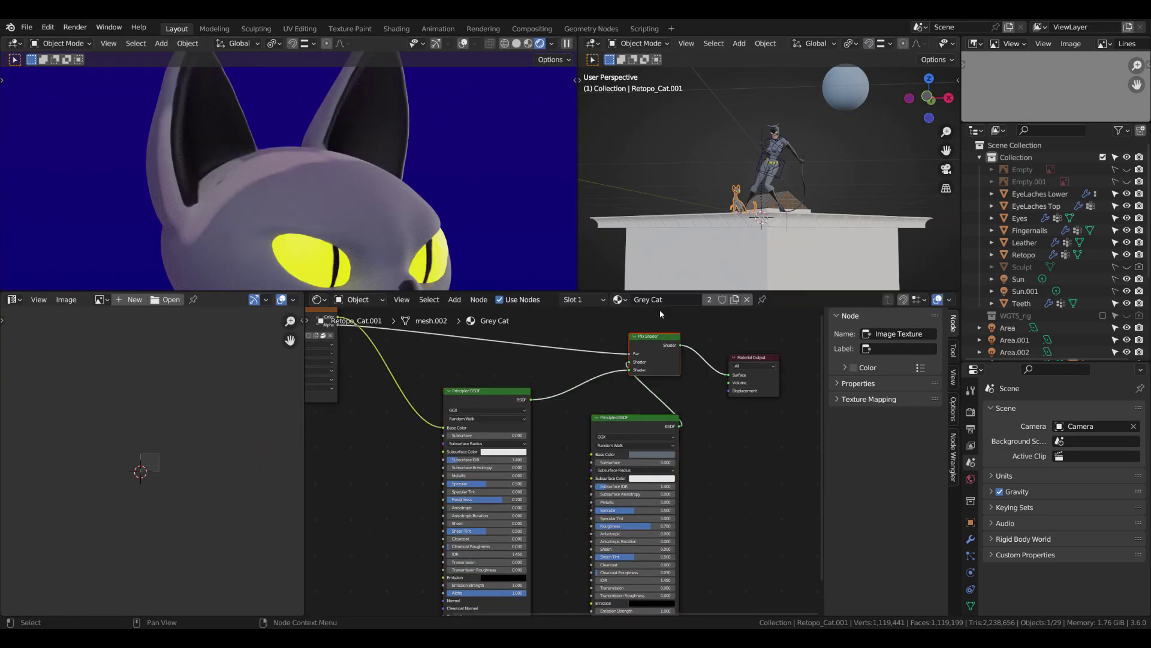
pyautogui.hotkey('shift', 'a')
pyautogui.write('color ramp')
pyautogui.press('Return')
pyautogui.click(461, 400)
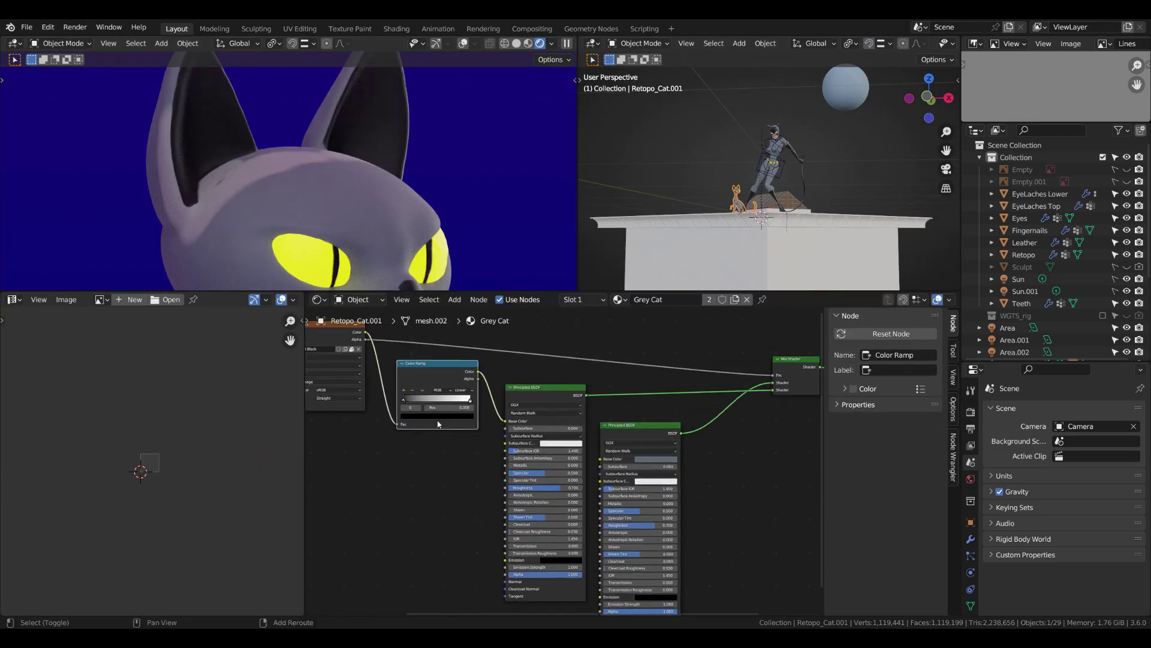
# Step: Slide the Color Ramp's white stop left to darken the cat's fur
pyautogui.scroll(1, 539, 432)
pyautogui.scroll(1, 441, 423)
pyautogui.moveTo(440, 404); pyautogui.dragTo(372, 406)
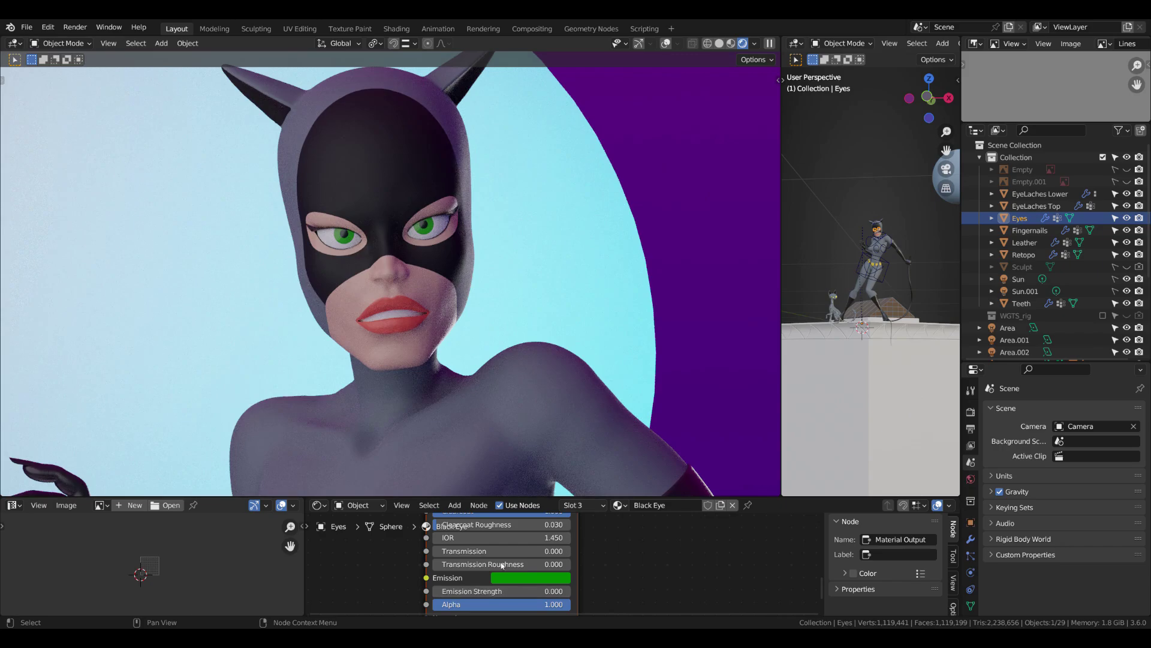
# Step: Lower the eyes' Green material emission strength to 3.6
pyautogui.click(538, 436)
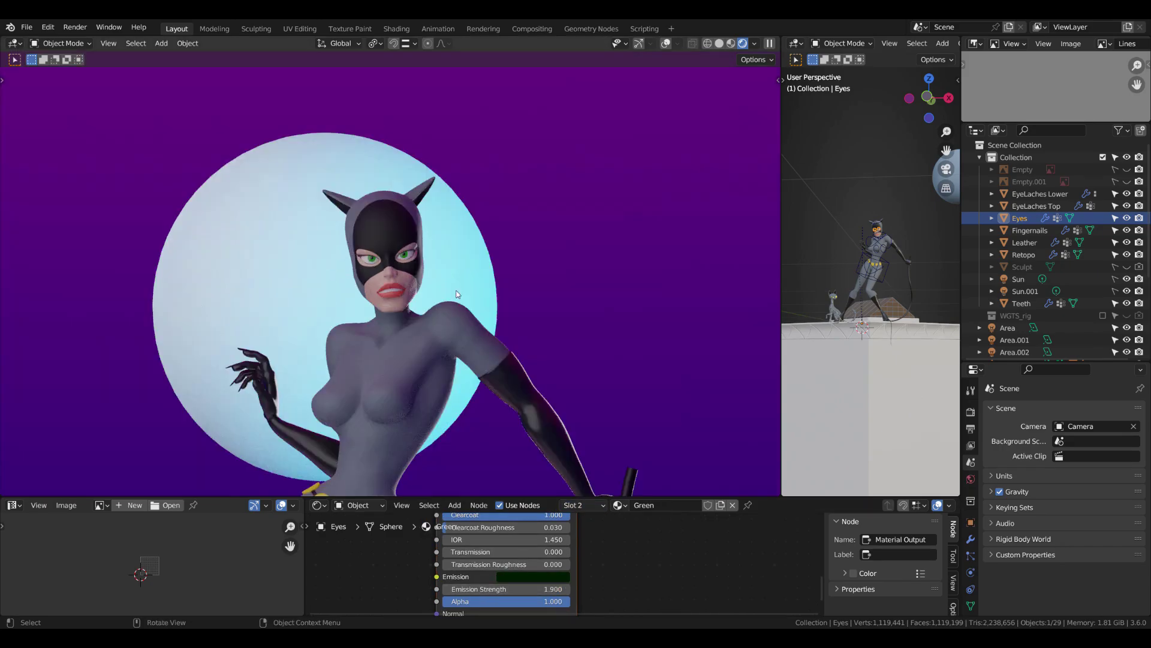
pyautogui.moveTo(521, 595); pyautogui.dragTo(498, 595)
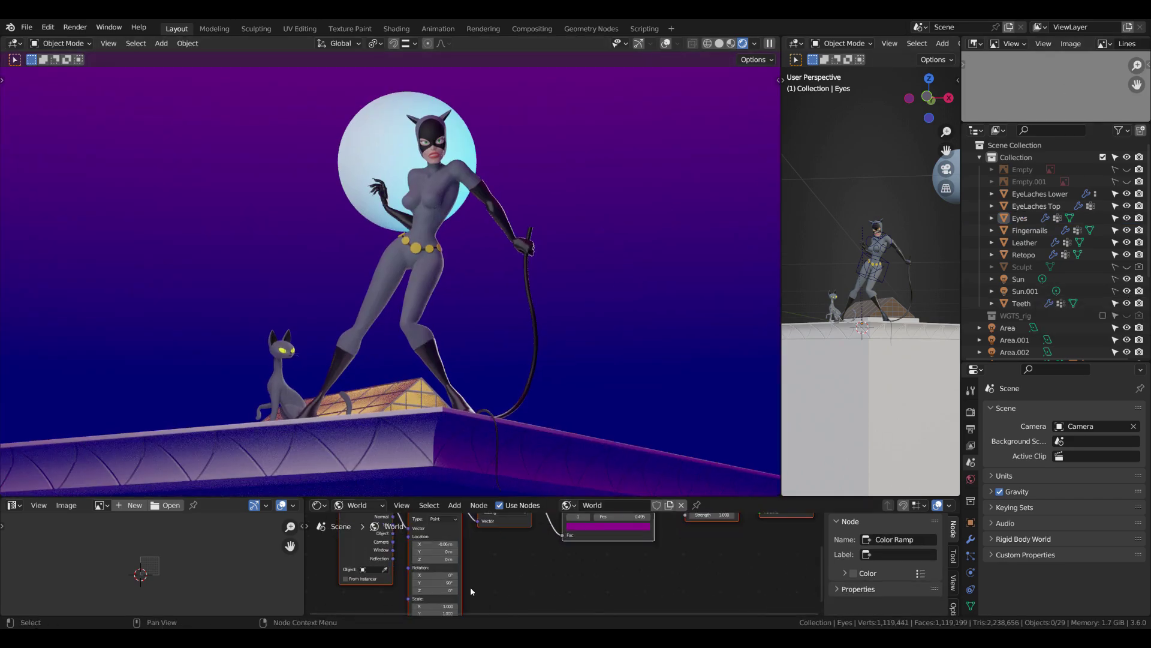
# Step: Set the sky Color Ramp interpolation to B-Spline
pyautogui.scroll(3, 493, 575)
pyautogui.scroll(2, 456, 557)
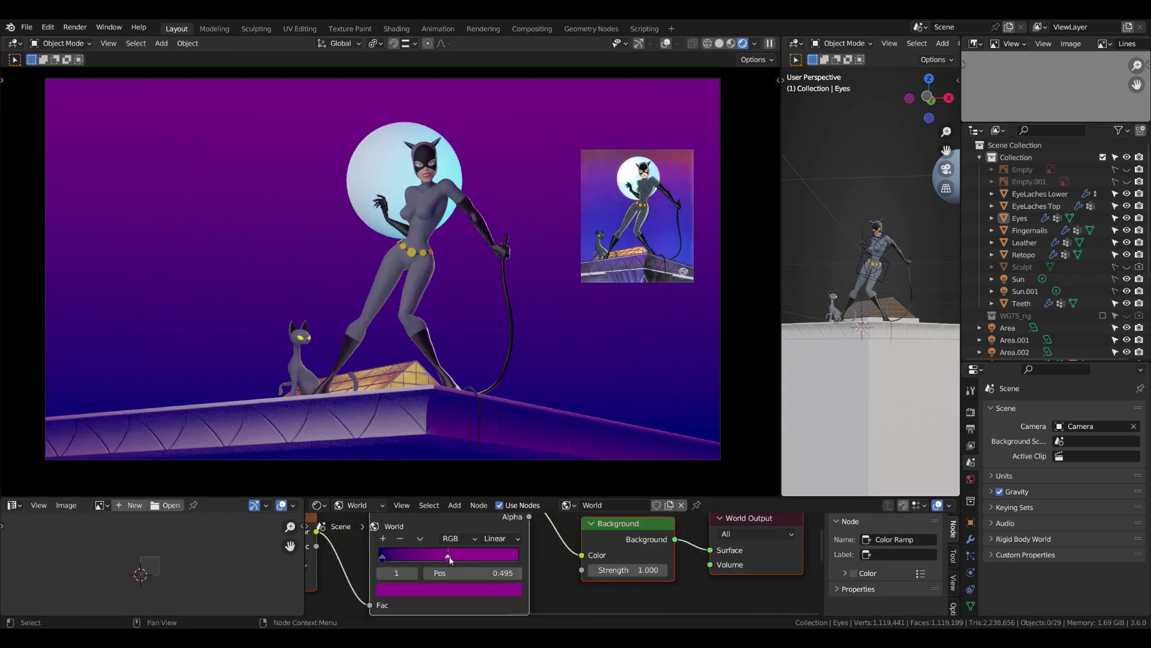
pyautogui.click(492, 534)
pyautogui.click(503, 505)
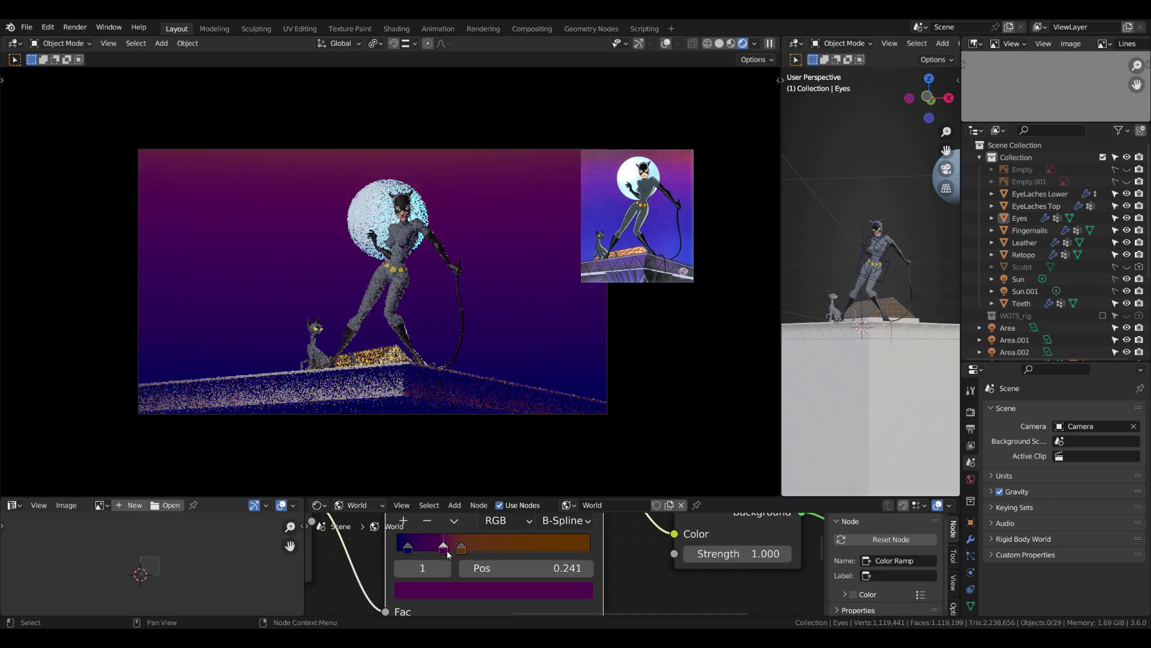
# Step: Recolour the gradient's first stop a near-black blue and return the viewport to solid shading
pyautogui.scroll(2, 532, 316)
pyautogui.click(408, 547)
pyautogui.click(454, 591)
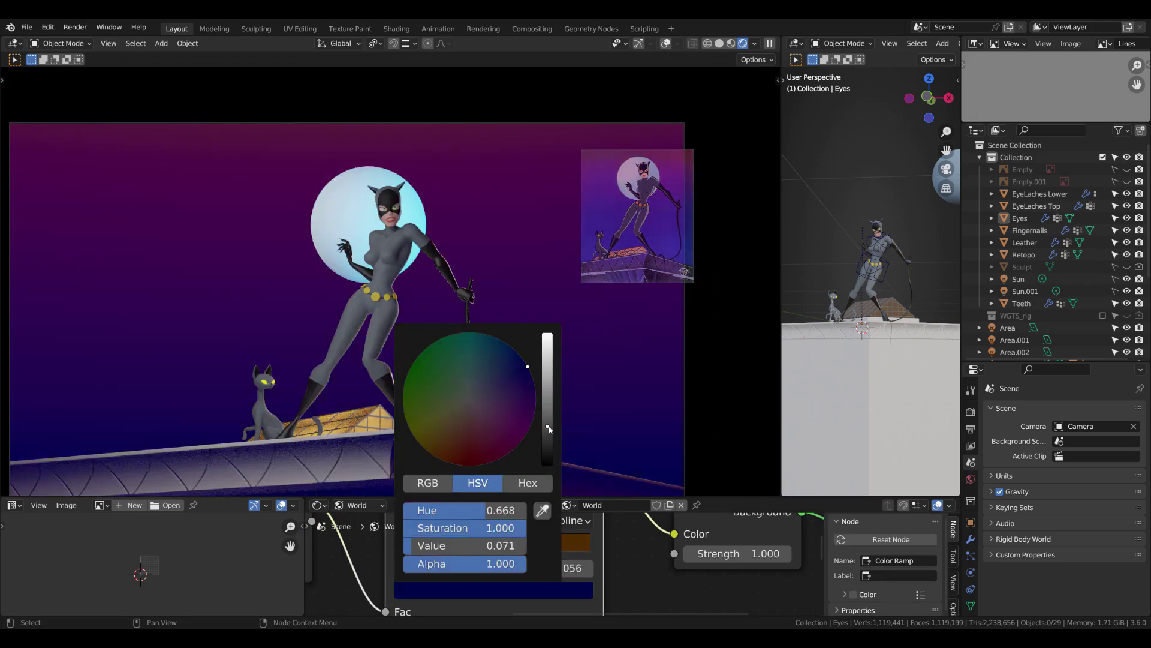
pyautogui.scroll(-1, 545, 397)
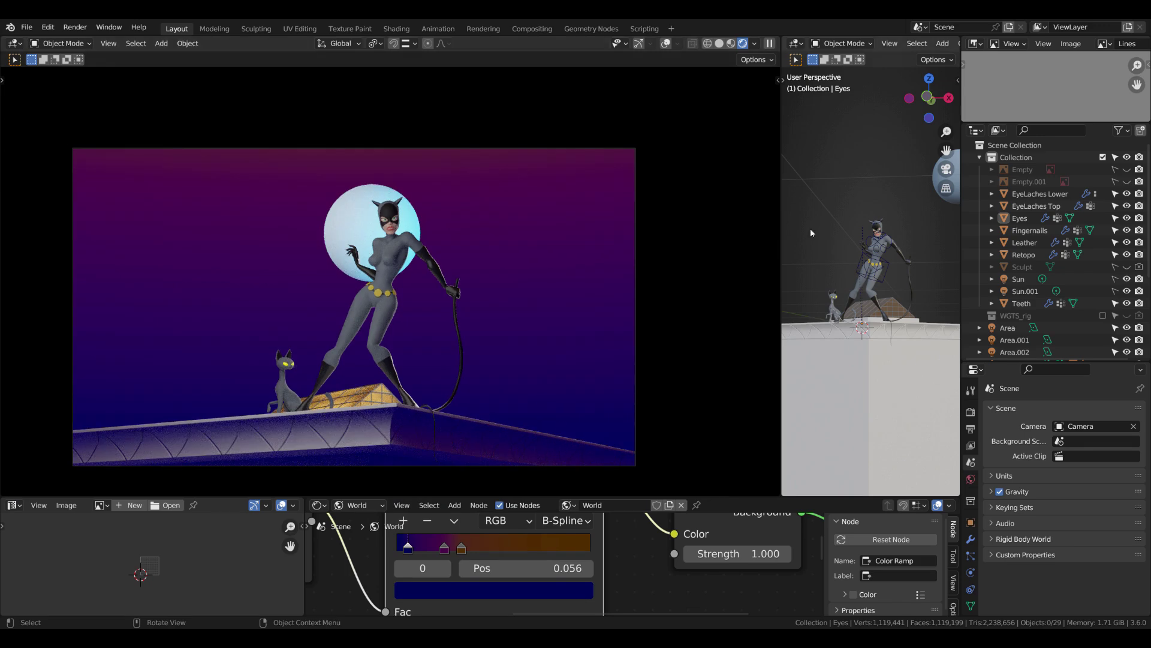
pyautogui.press('z')
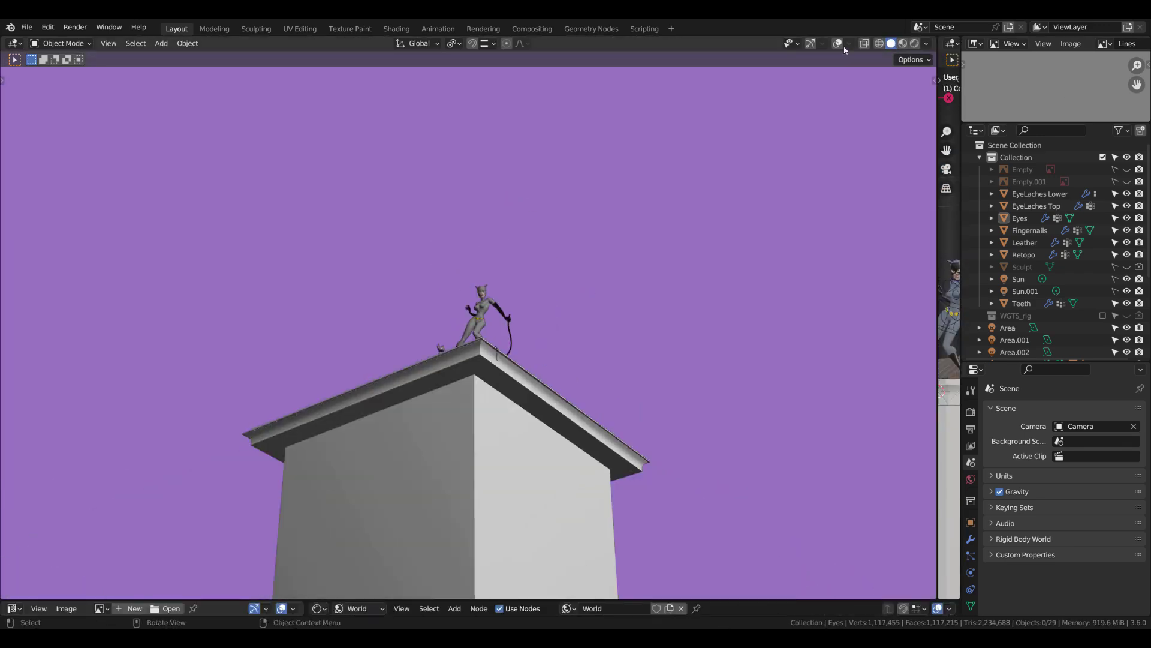
# Step: Split the wall's corner geometry into a new 'Wall Corner' object without its inherited modifier
pyautogui.click(837, 43)
pyautogui.scroll(2, 480, 360)
pyautogui.hotkey('shift', 'a')
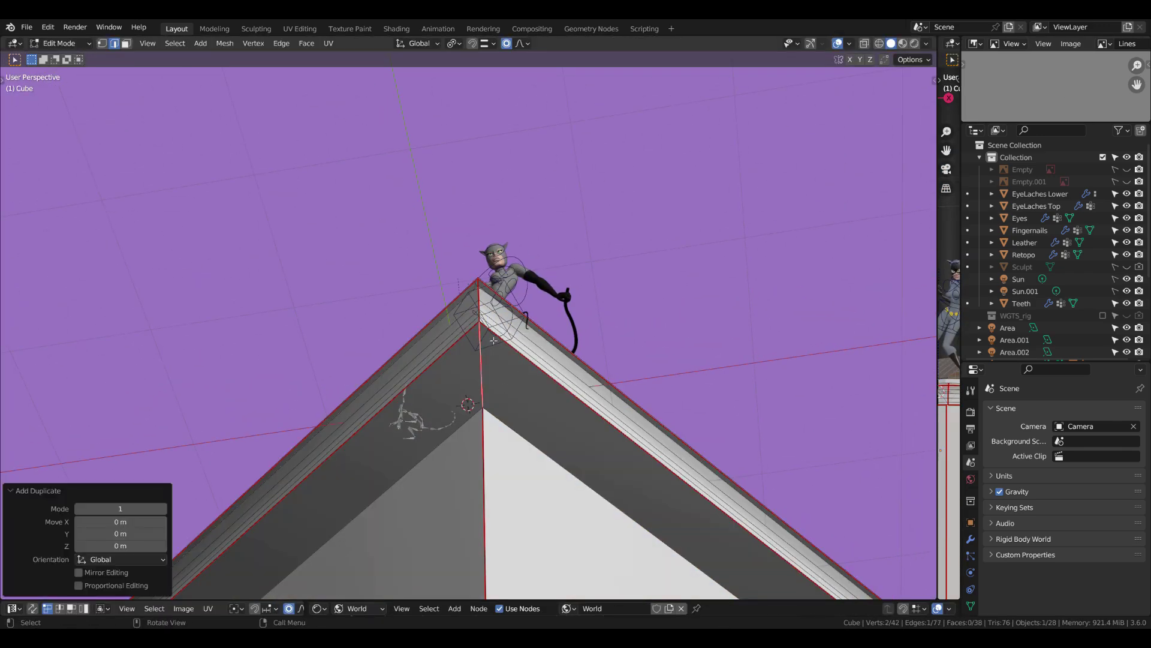
pyautogui.scroll(1, 496, 380)
pyautogui.scroll(-2, 496, 380)
pyautogui.scroll(-5, 1027, 292)
pyautogui.write('Wall C')
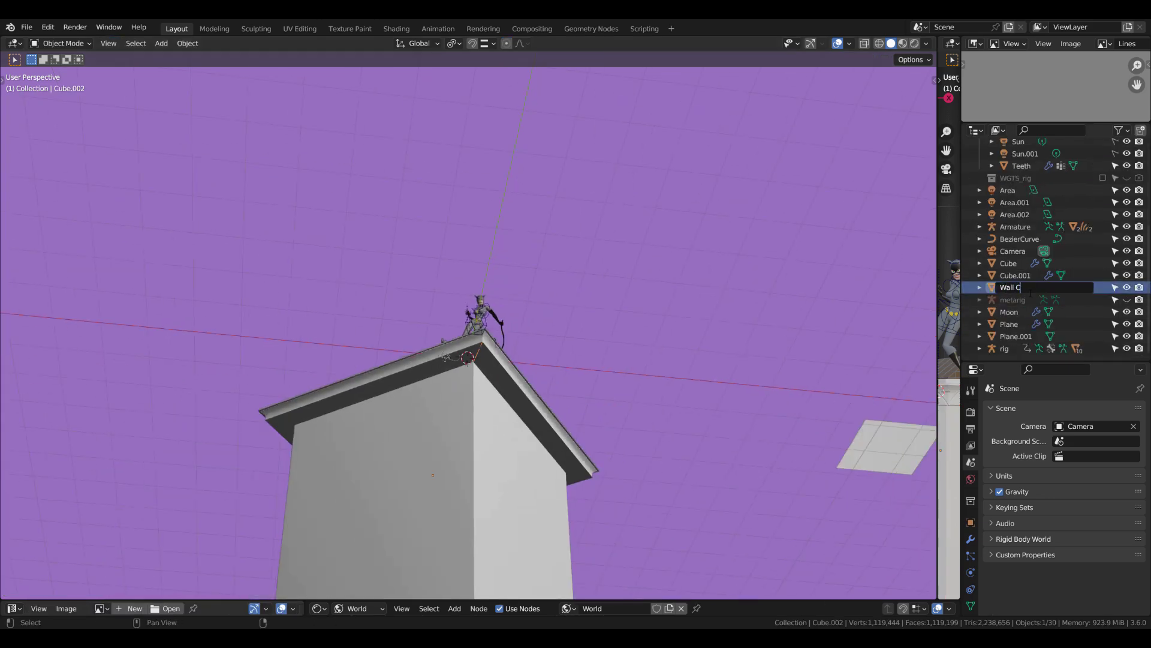
pyautogui.write('orner')
pyautogui.press('Return')
pyautogui.moveTo(455, 282); pyautogui.dragTo(483, 266, button='middle')
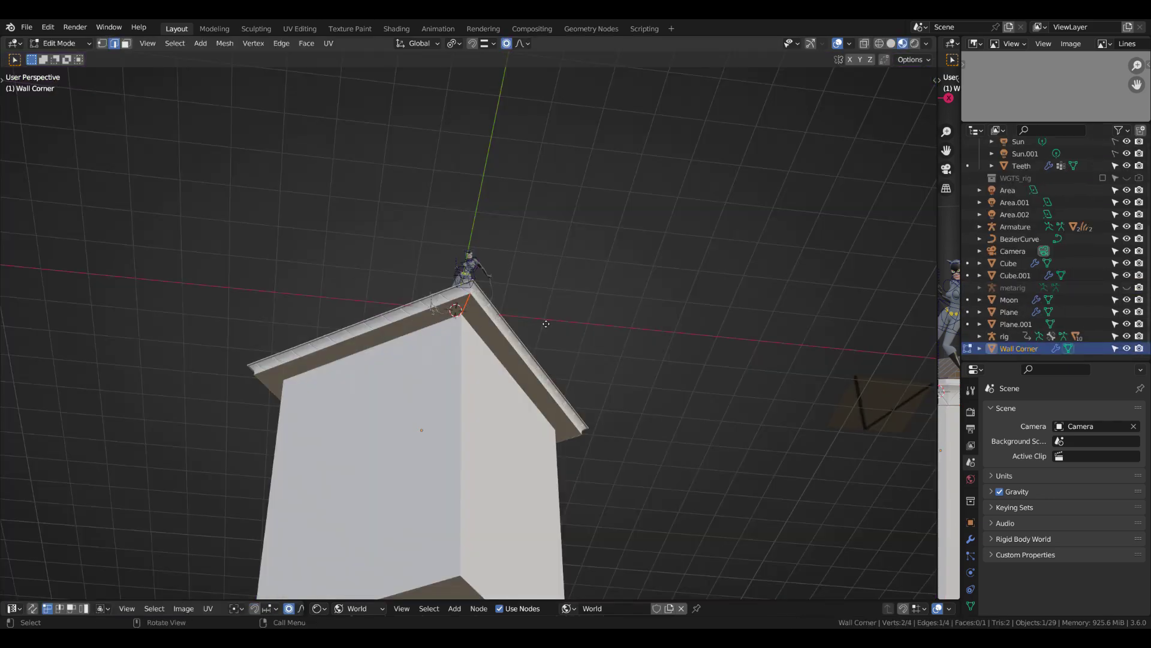
pyautogui.click(970, 538)
pyautogui.hotkey('ctrl', 'a')
# Step: Extrude the corner face outward into a projecting block
pyautogui.moveTo(546, 324)
pyautogui.mouseDown(button='middle')
pyautogui.moveTo(649, 333)
pyautogui.moveTo(346, 267)
pyautogui.moveTo(456, 246)
pyautogui.mouseUp(button='middle')
pyautogui.scroll(3, 649, 332)
pyautogui.press('e')
pyautogui.click(479, 243)
pyautogui.press('g')
pyautogui.click(511, 266)
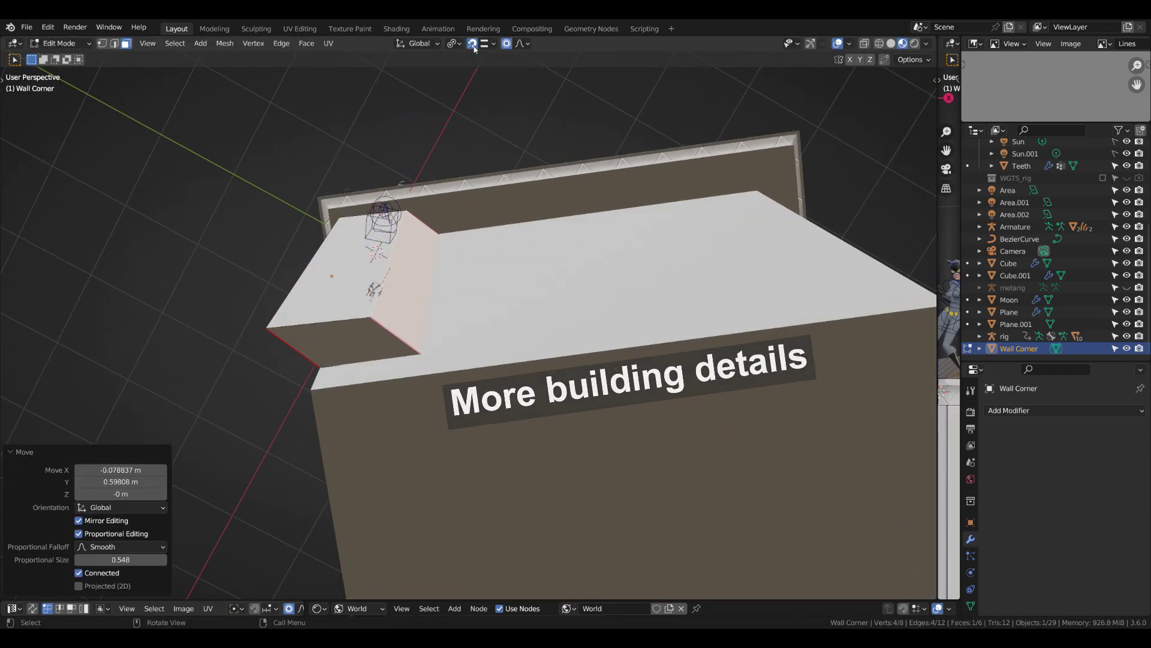
# Step: Move the block's outer edges with proportional editing to form a raised ridge along the wall
pyautogui.press('2')
pyautogui.moveTo(419, 270)
pyautogui.mouseDown(button='middle')
pyautogui.moveTo(360, 240)
pyautogui.moveTo(619, 272)
pyautogui.mouseUp(button='middle')
pyautogui.click(347, 223)
pyautogui.press('g')
pyautogui.click(456, 264)
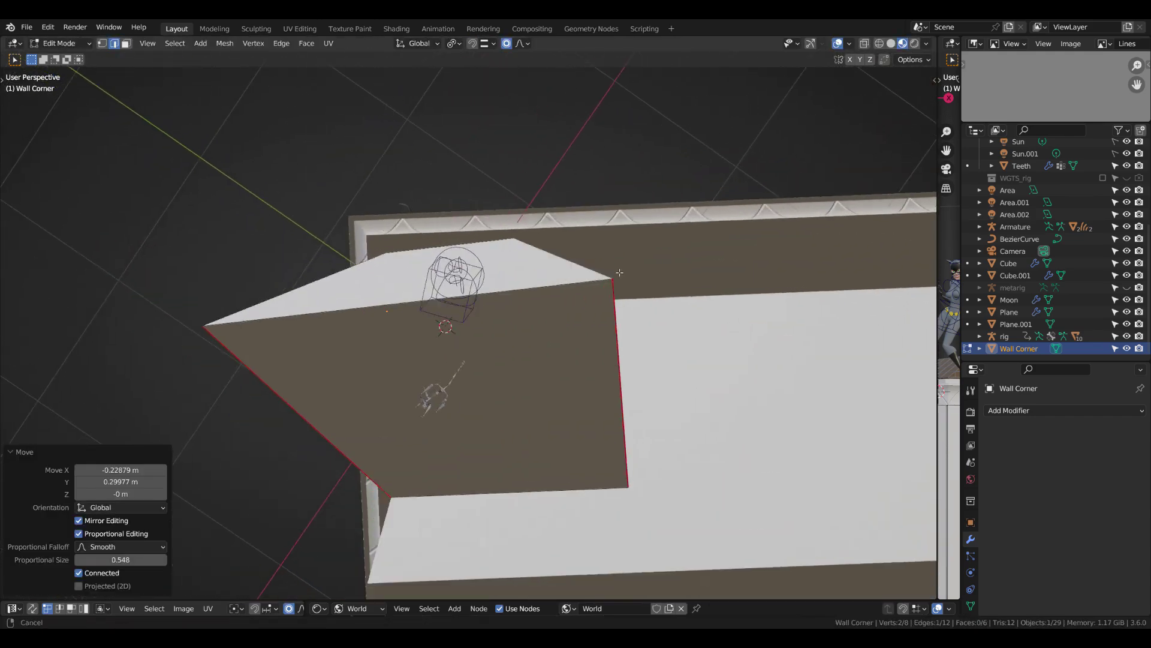
pyautogui.press('ctrl+KP_7')
pyautogui.click(508, 310)
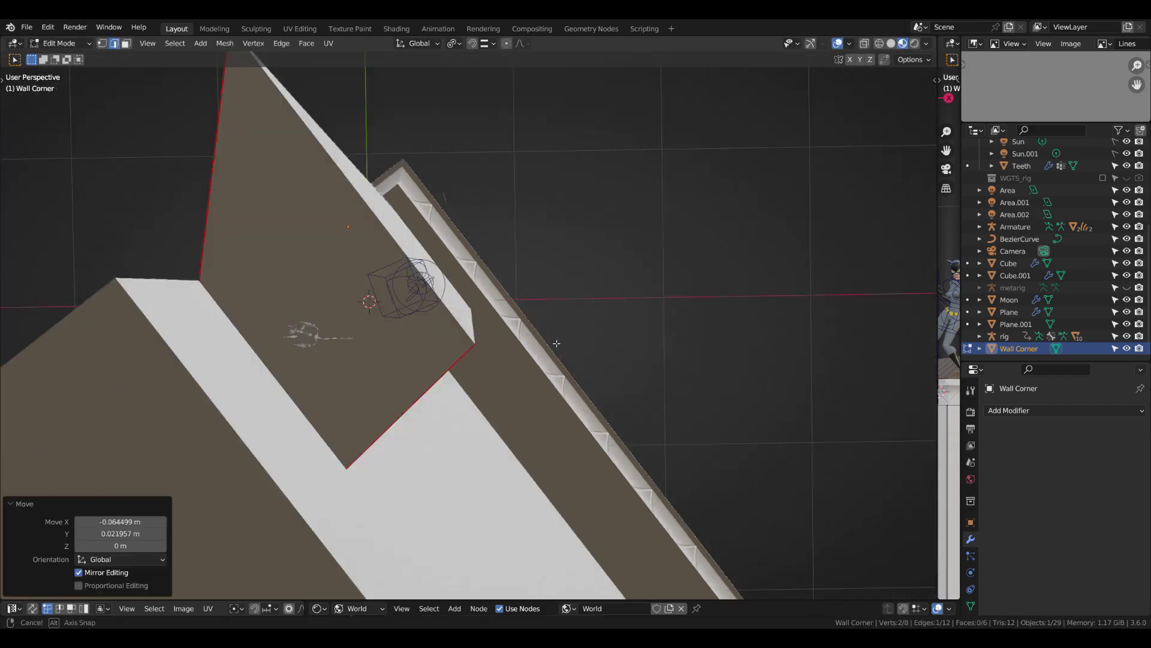
pyautogui.moveTo(508, 310)
pyautogui.mouseDown(button='middle')
pyautogui.moveTo(523, 251)
pyautogui.moveTo(516, 335)
pyautogui.moveTo(509, 251)
pyautogui.mouseUp(button='middle')
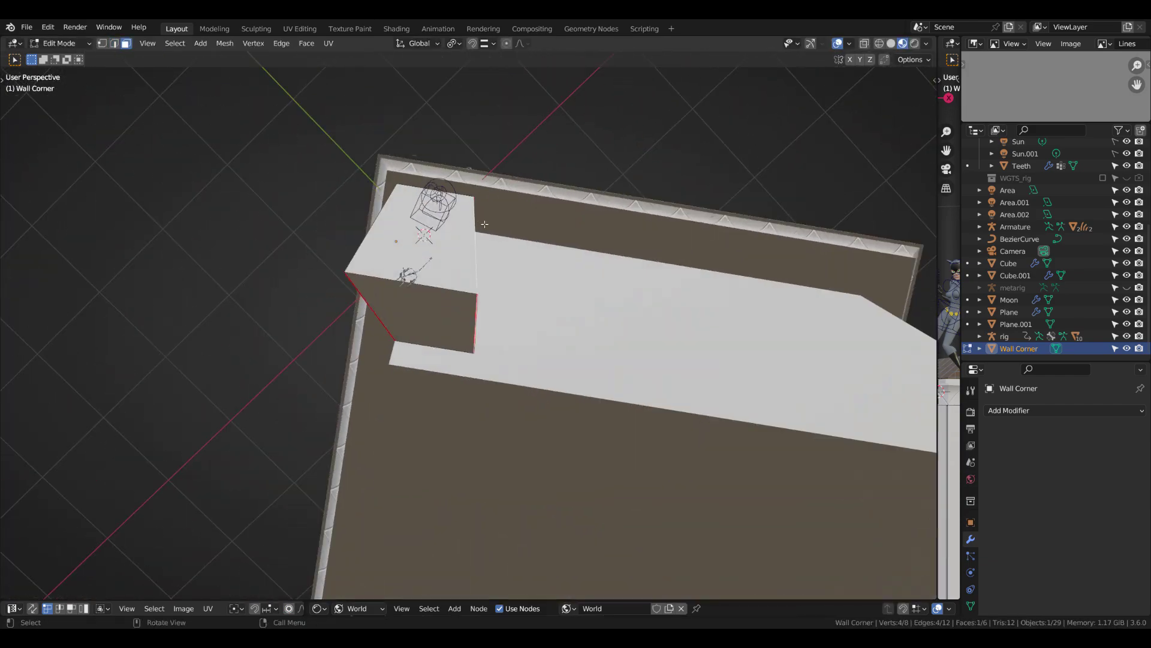
pyautogui.press('g')
pyautogui.moveTo(483, 188)
pyautogui.mouseDown(button='middle')
pyautogui.moveTo(383, 202)
pyautogui.moveTo(230, 146)
pyautogui.mouseUp(button='middle')
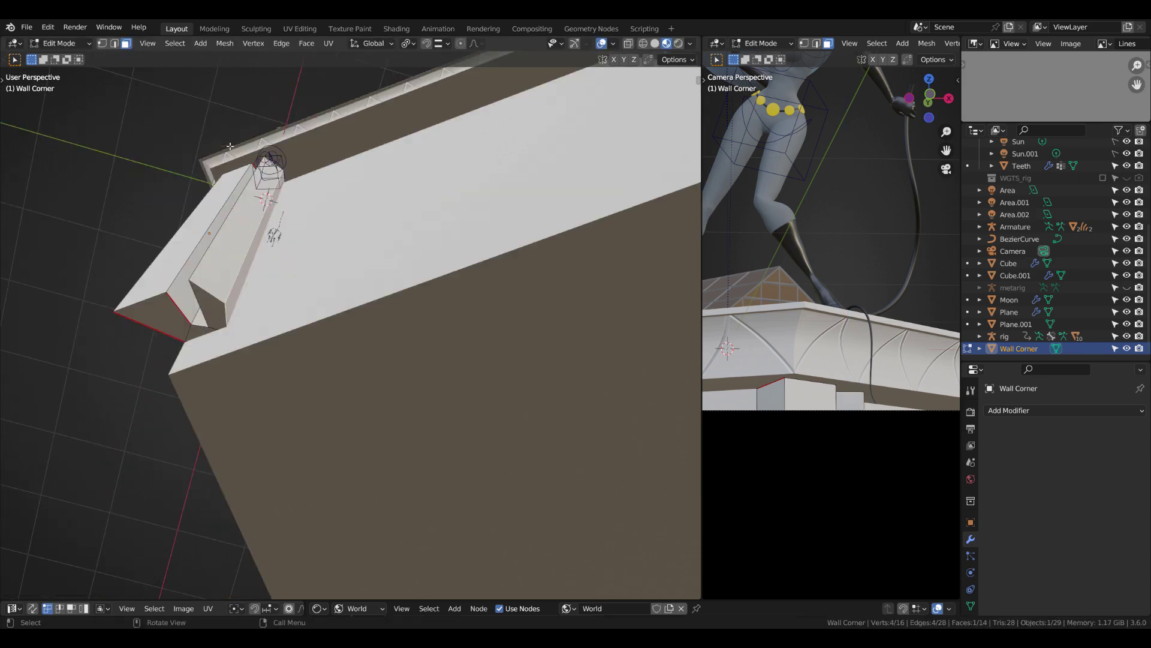
# Step: Extrude and scale a new section from the corner block
pyautogui.click(316, 228)
pyautogui.moveTo(316, 228); pyautogui.dragTo(389, 144, button='middle')
pyautogui.press('g')
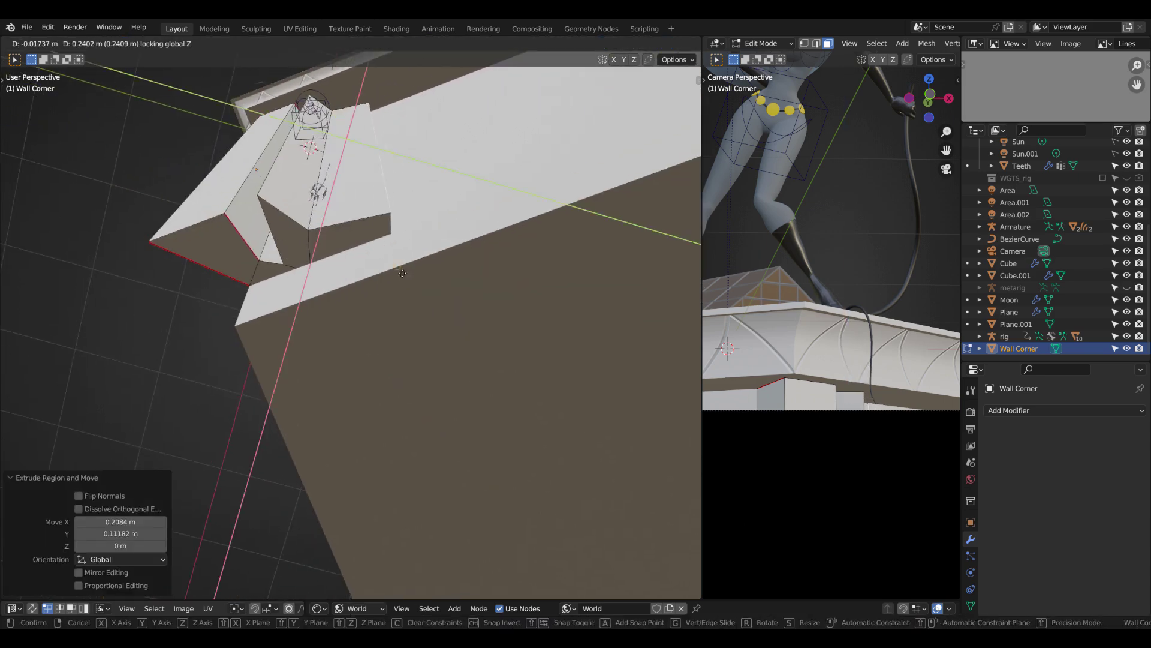
pyautogui.press('Escape')
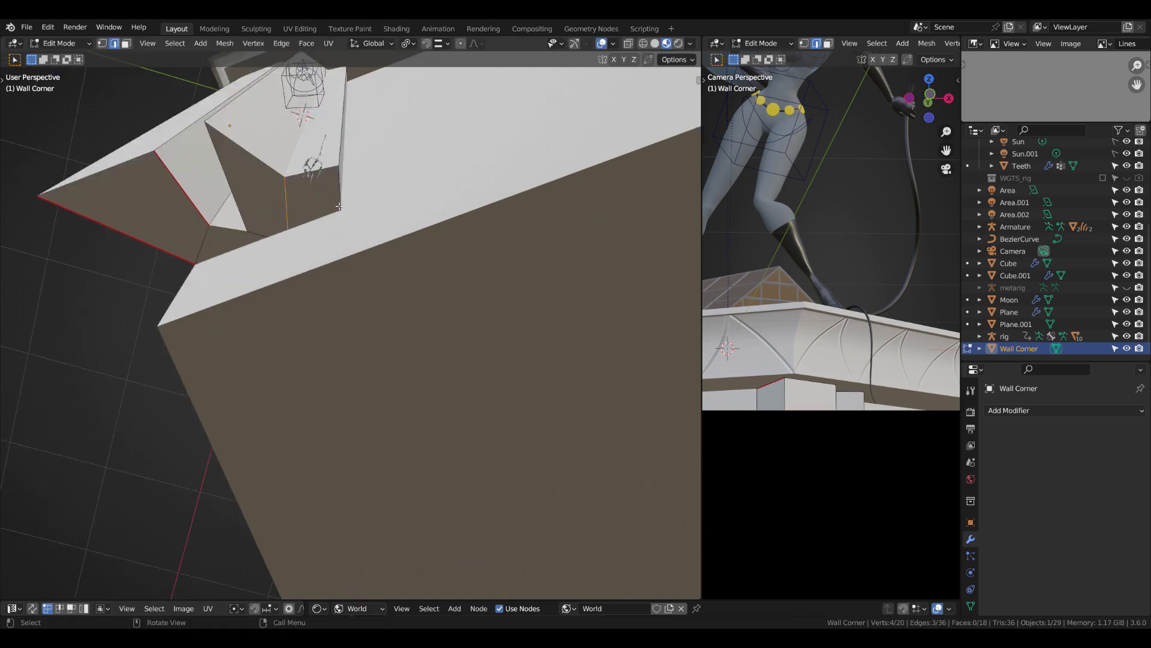
pyautogui.moveTo(374, 143); pyautogui.dragTo(292, 206, button='middle')
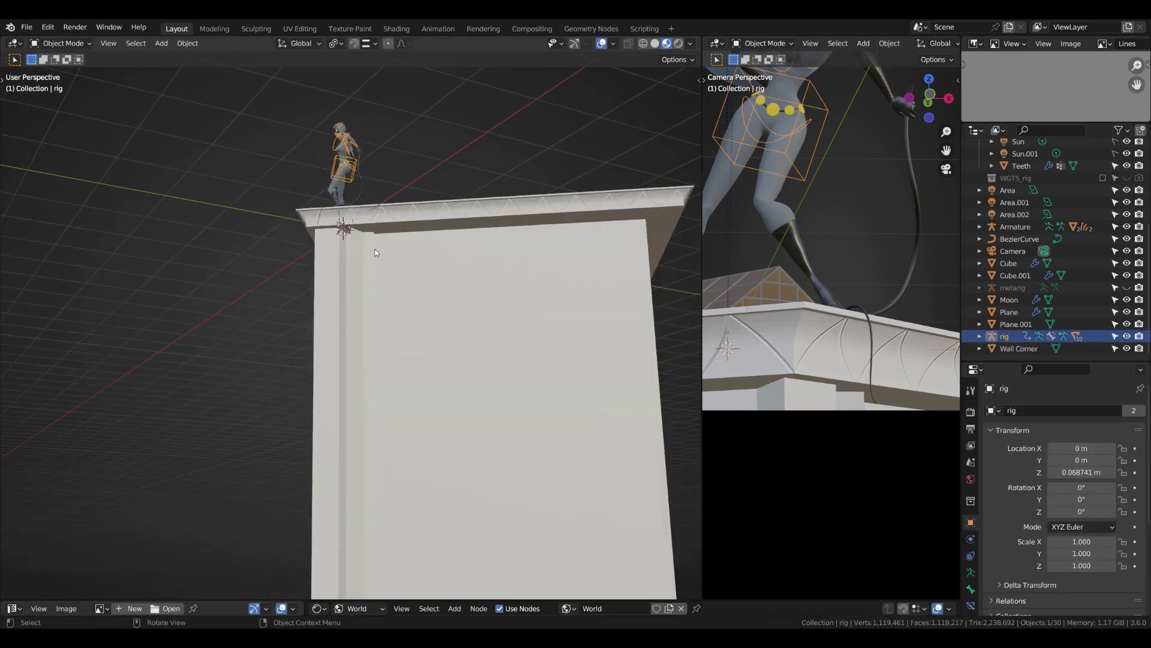
# Step: Try rotating the Wall Corner fin faces around Z, then undo the rotation
pyautogui.click(1020, 348)
pyautogui.press('Tab')
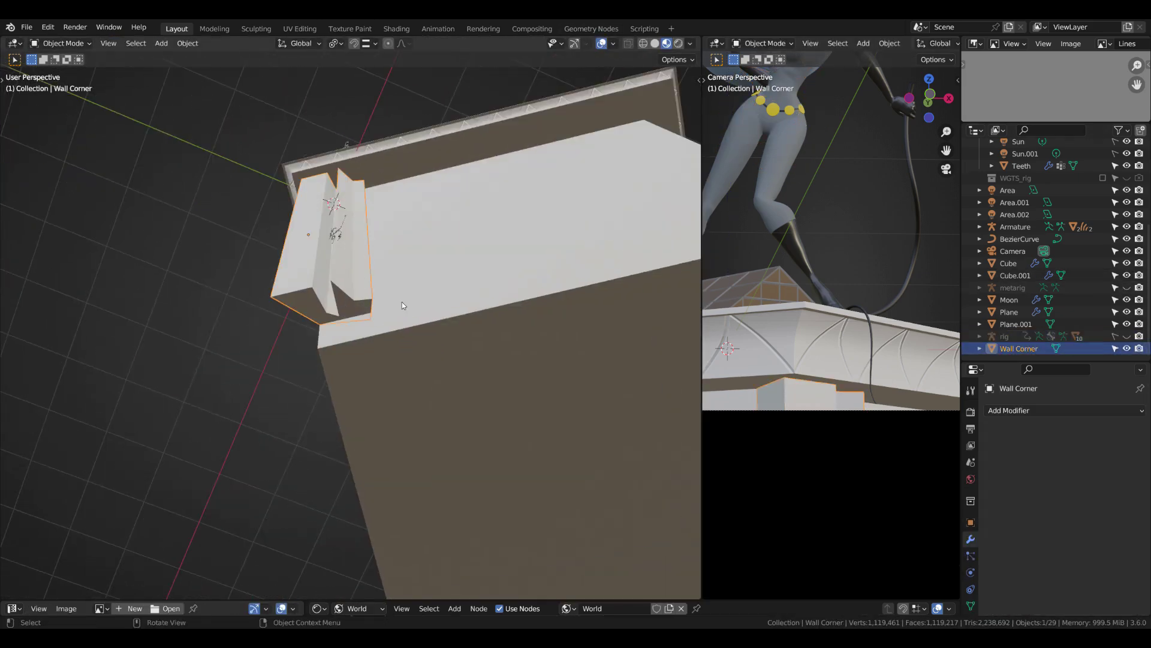
pyautogui.scroll(5, 402, 301)
pyautogui.scroll(-5, 257, 228)
pyautogui.press('r')
pyautogui.press('z')
pyautogui.click(366, 184)
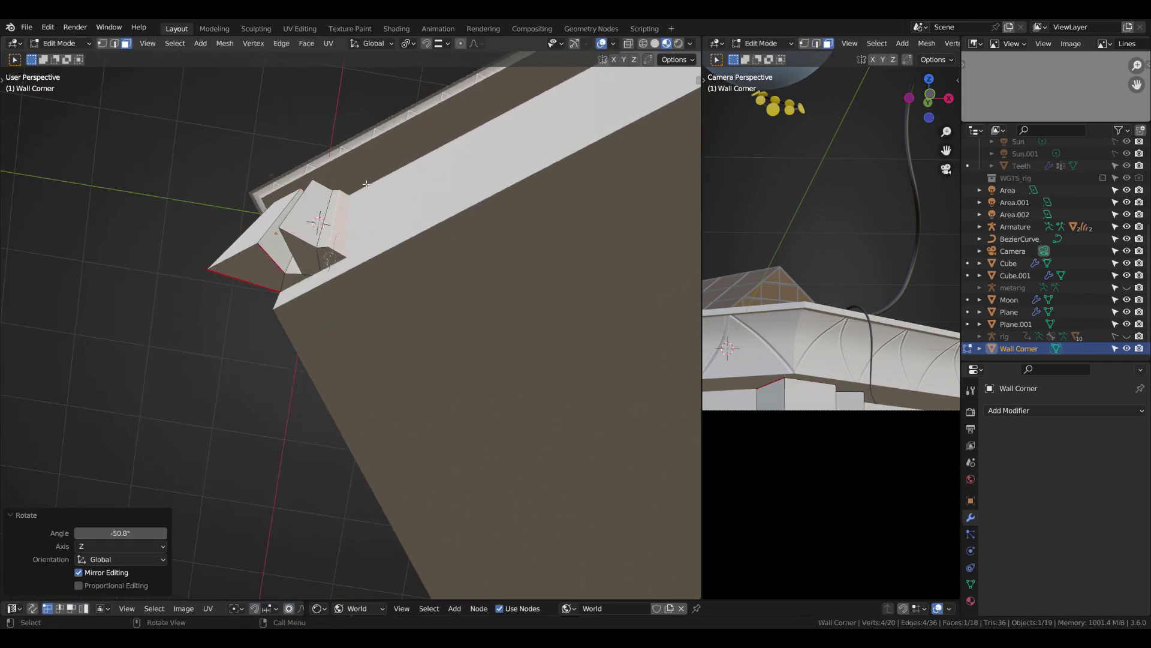
pyautogui.moveTo(368, 208); pyautogui.dragTo(389, 212, button='middle')
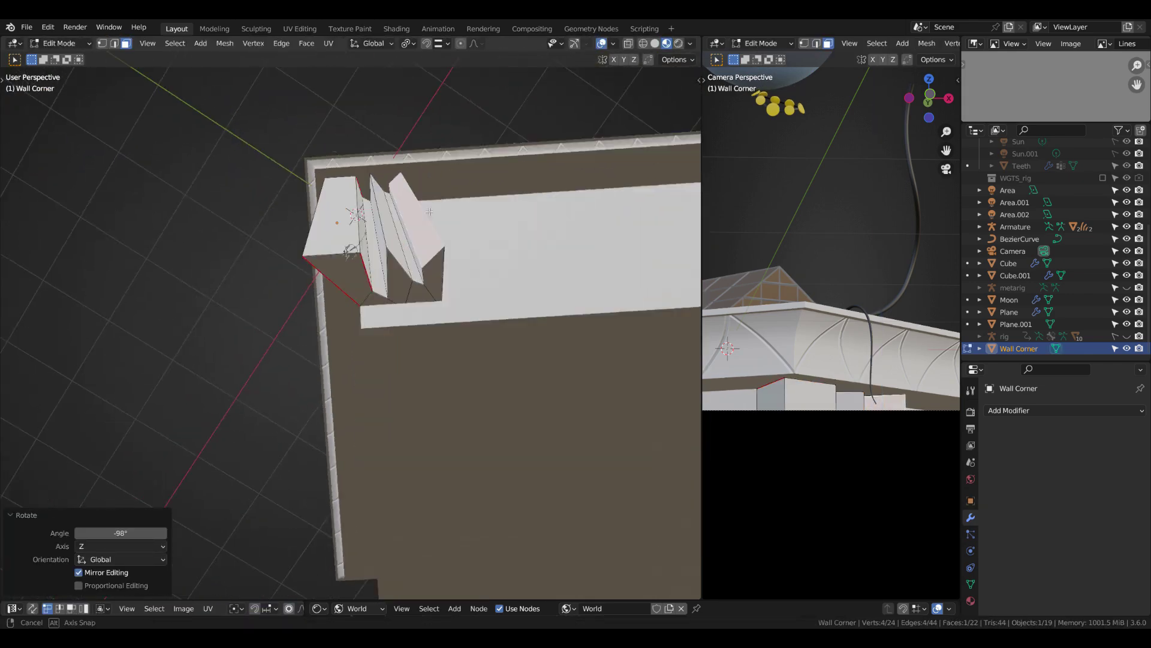
pyautogui.rightClick(410, 180)
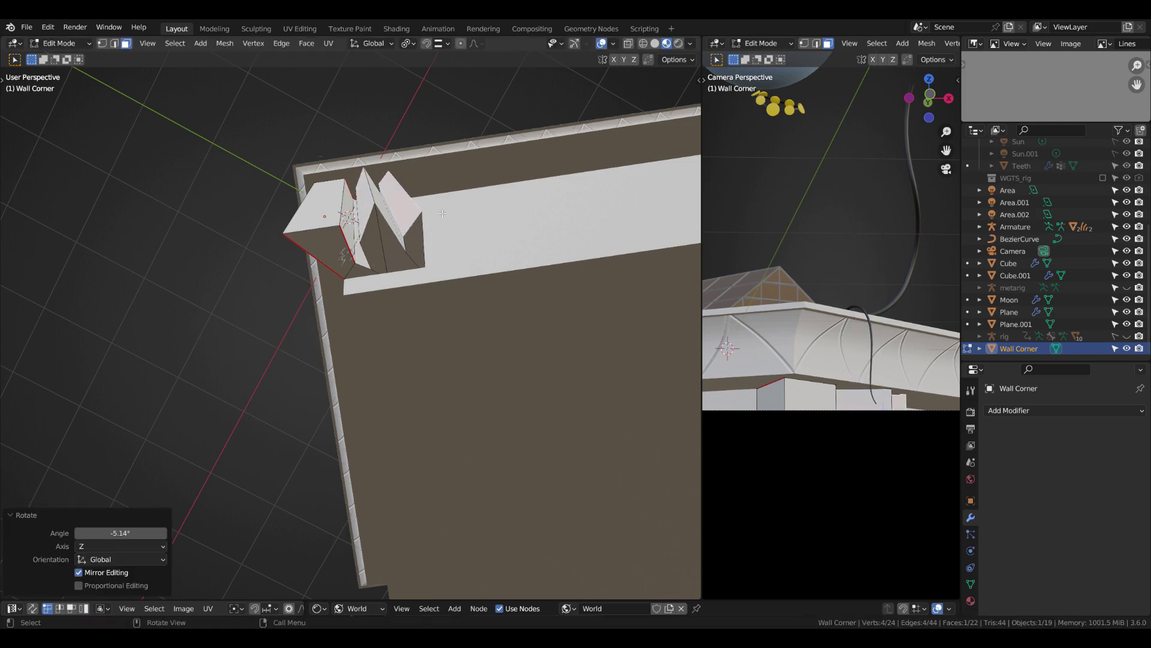
pyautogui.hotkey('ctrl', 'z')
pyautogui.moveTo(442, 213); pyautogui.dragTo(384, 217, button='middle')
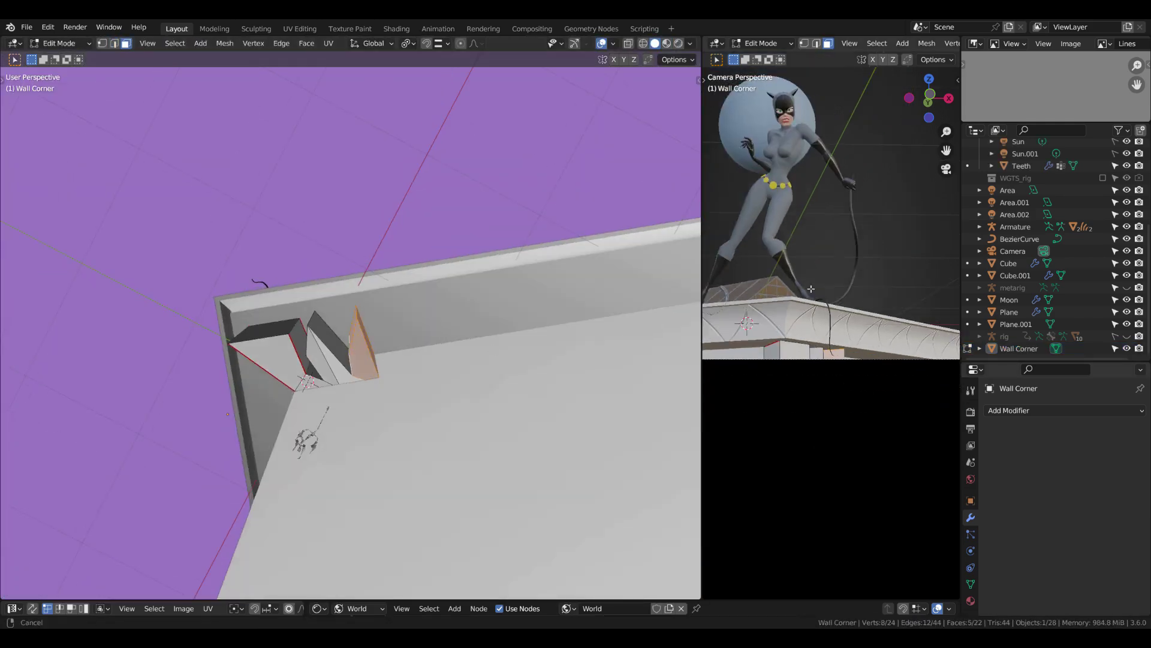
# Step: Duplicate the fin twice, sliding the copies horizontally along the wall
pyautogui.hotkey('shift', 'd')
pyautogui.hotkey('shift', 'z')
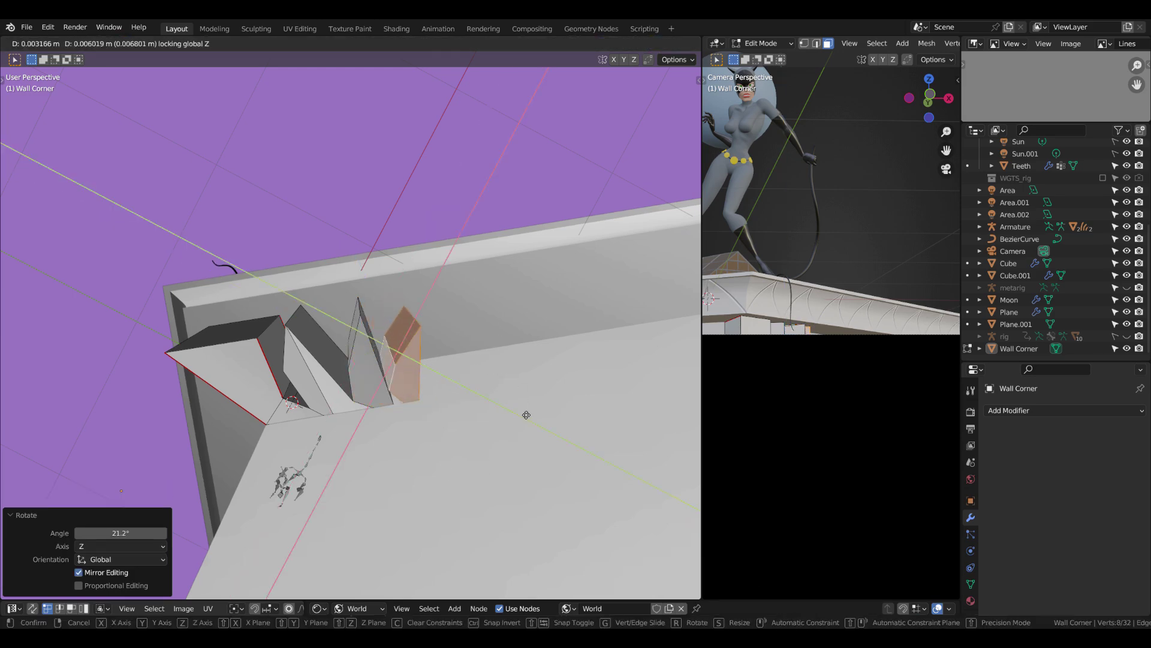
pyautogui.hotkey('shift', 'd')
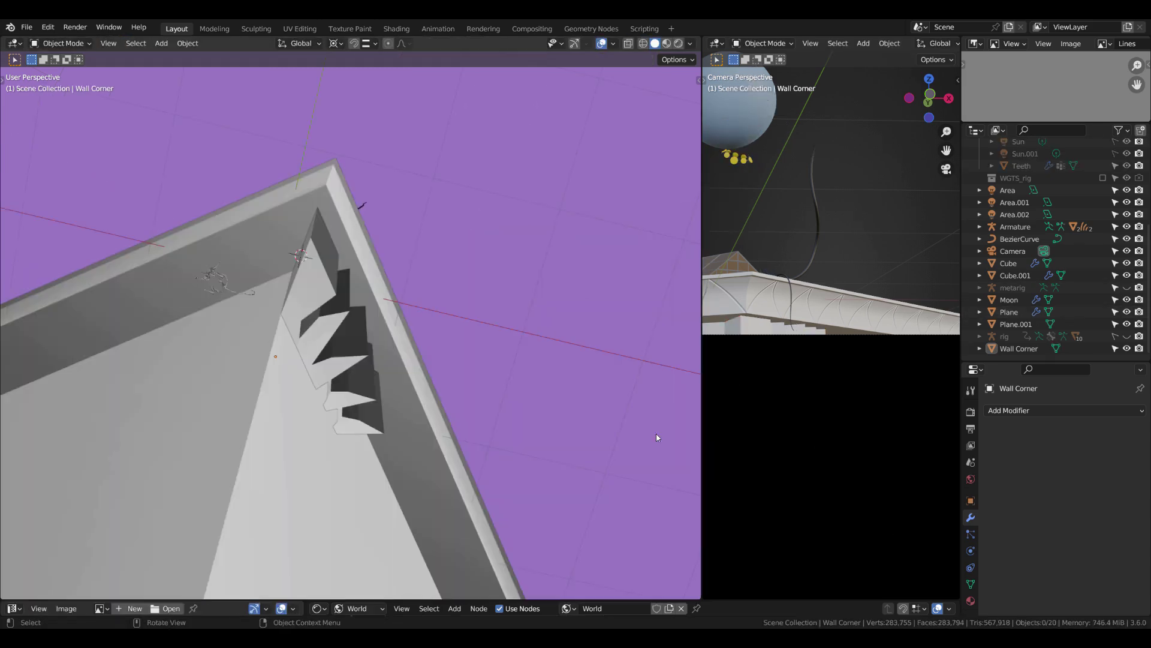
# Step: Mirror the Wall Corner fins onto the other wall side and merge duplicate vertices
pyautogui.press('Tab')
pyautogui.click(224, 43)
pyautogui.click(398, 145)
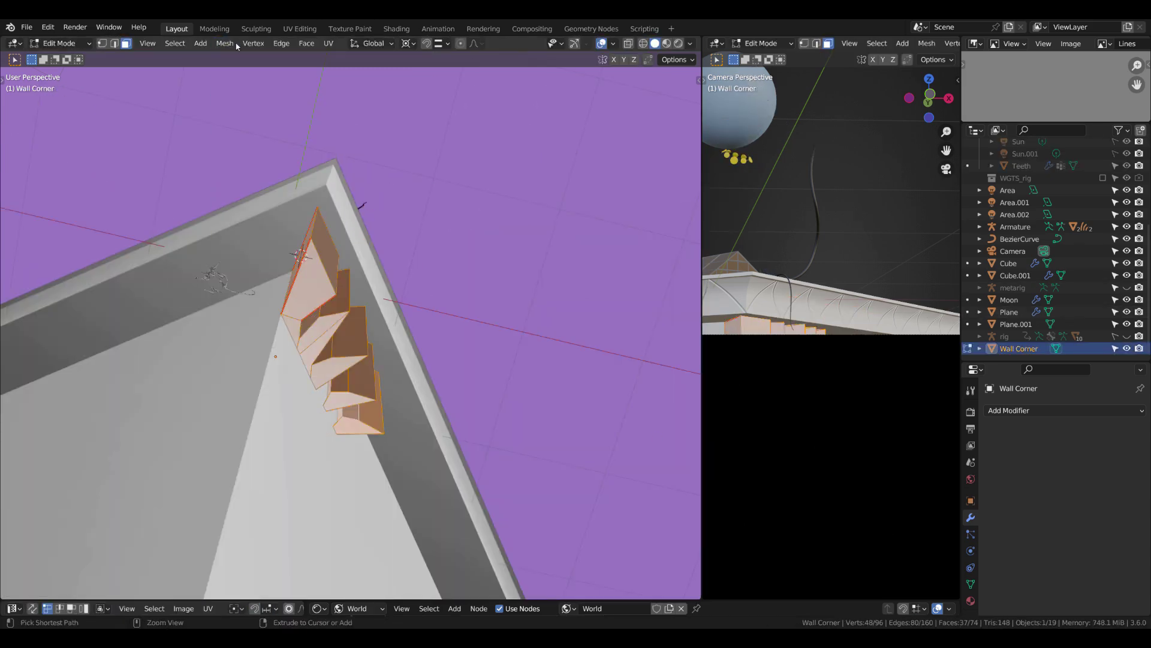
pyautogui.click(224, 43)
pyautogui.click(347, 105)
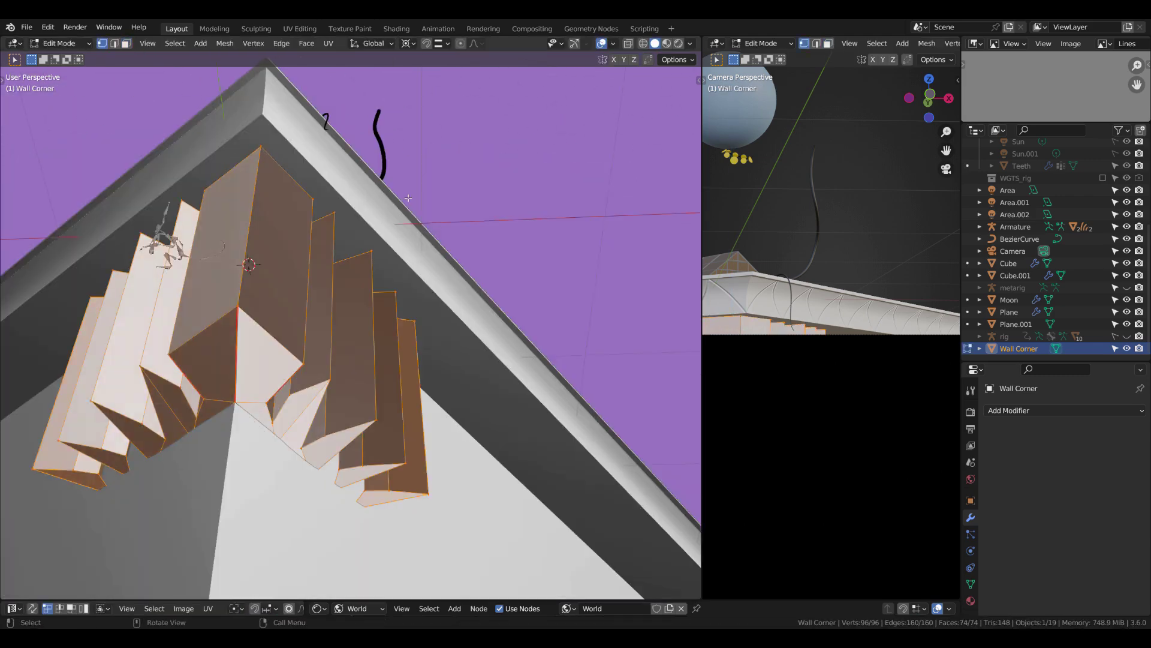
pyautogui.press('m')
pyautogui.click(384, 240)
# Step: Show face orientation and recalculate normals so all fin faces point outward
pyautogui.moveTo(396, 252); pyautogui.dragTo(426, 390, button='middle')
pyautogui.click(613, 43)
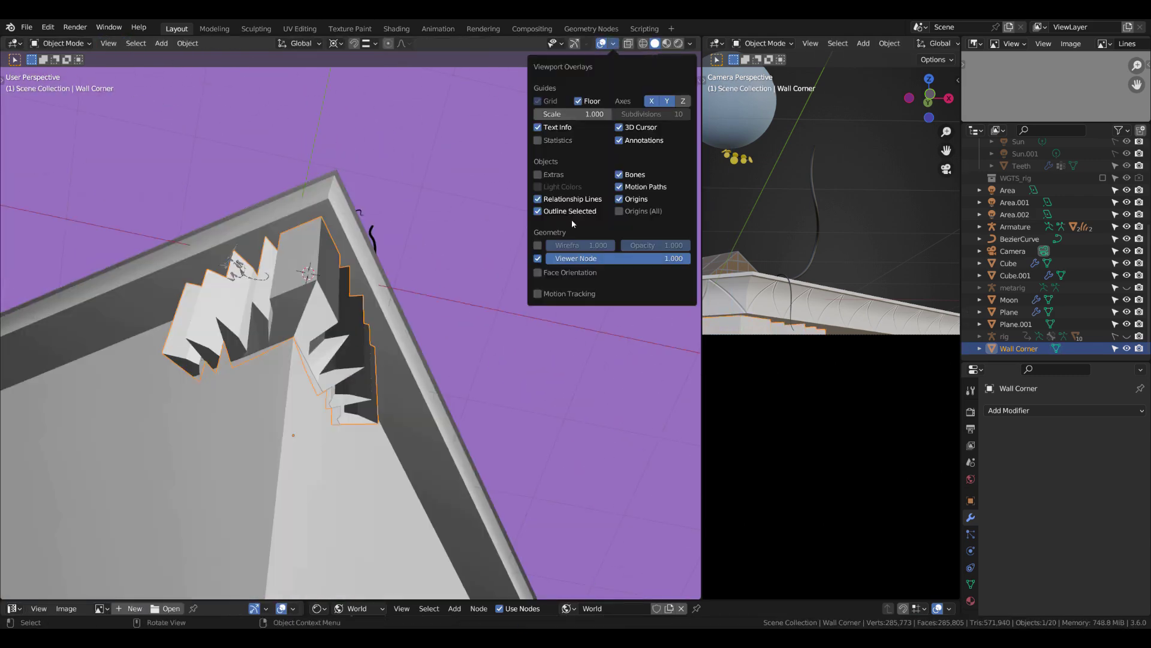
pyautogui.click(540, 272)
pyautogui.hotkey('alt', 'n')
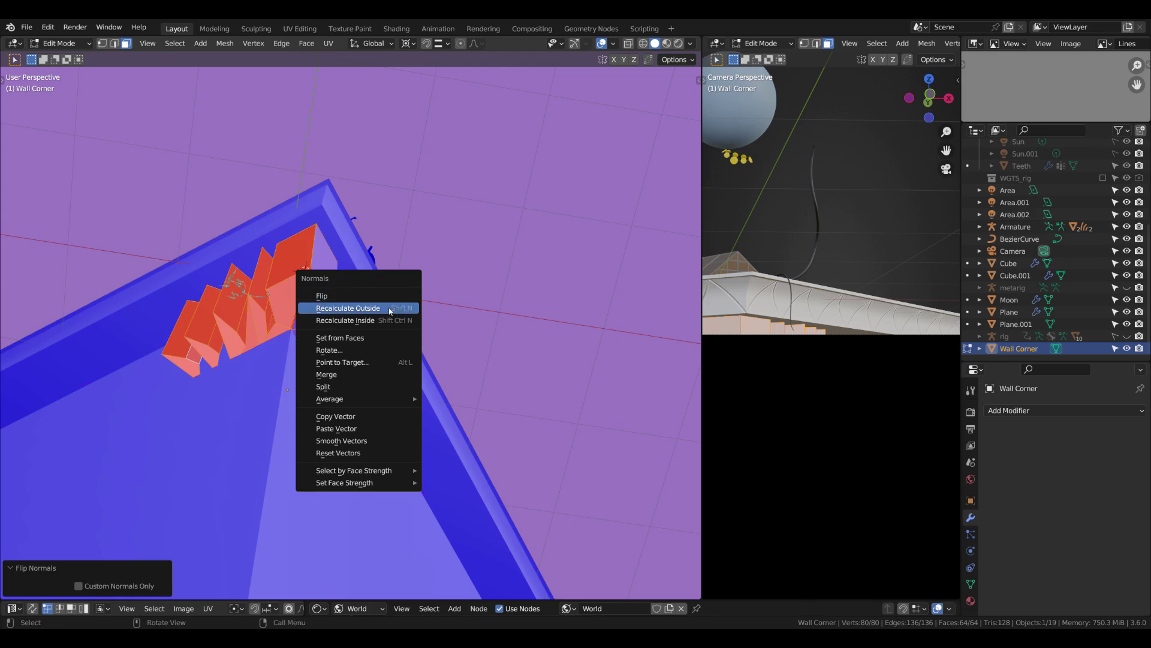
pyautogui.click(398, 306)
pyautogui.moveTo(399, 305); pyautogui.dragTo(354, 337, button='middle')
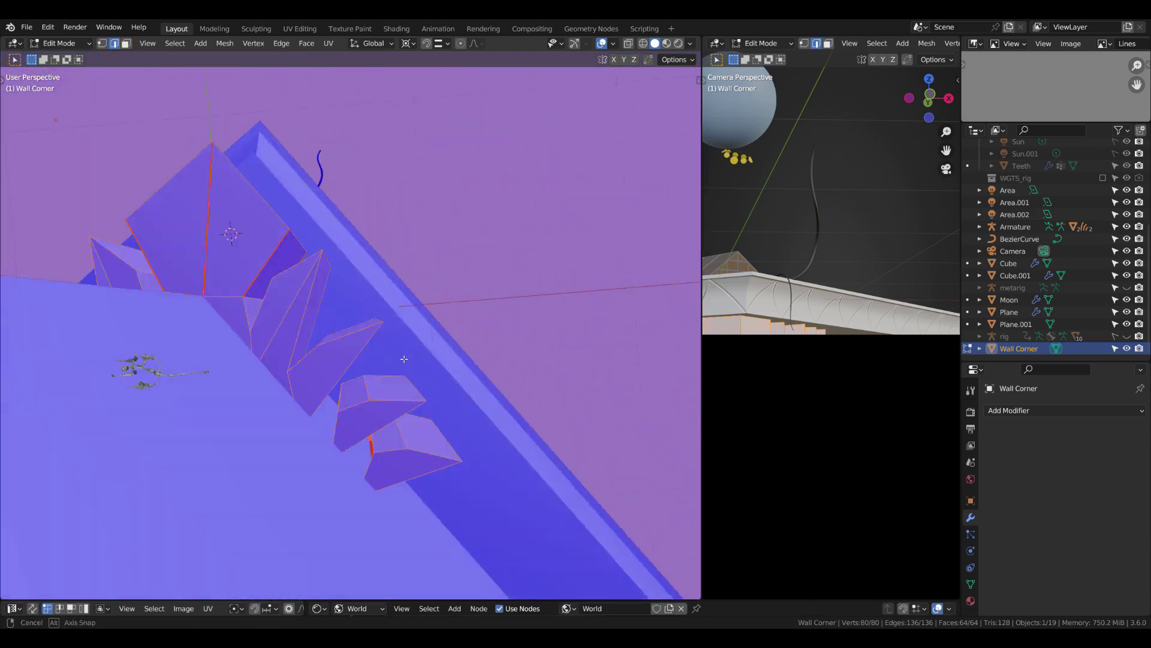
# Step: Select the fins' lower geometry in X-ray and pull it straight down the wall
pyautogui.moveTo(302, 340)
pyautogui.mouseDown(button='middle')
pyautogui.moveTo(295, 355)
pyautogui.moveTo(444, 425)
pyautogui.moveTo(408, 47)
pyautogui.mouseUp(button='middle')
pyautogui.press('2')
pyautogui.click(294, 355)
pyautogui.scroll(-3, 458, 429)
pyautogui.hotkey('shift', 'z')
pyautogui.hotkey('ctrl', 'l')
pyautogui.press('g')
pyautogui.press('z')
pyautogui.click(408, 437)
# Step: Scale the fins' bottom to 0.614 around the median point, tapering the column
pyautogui.click(407, 43)
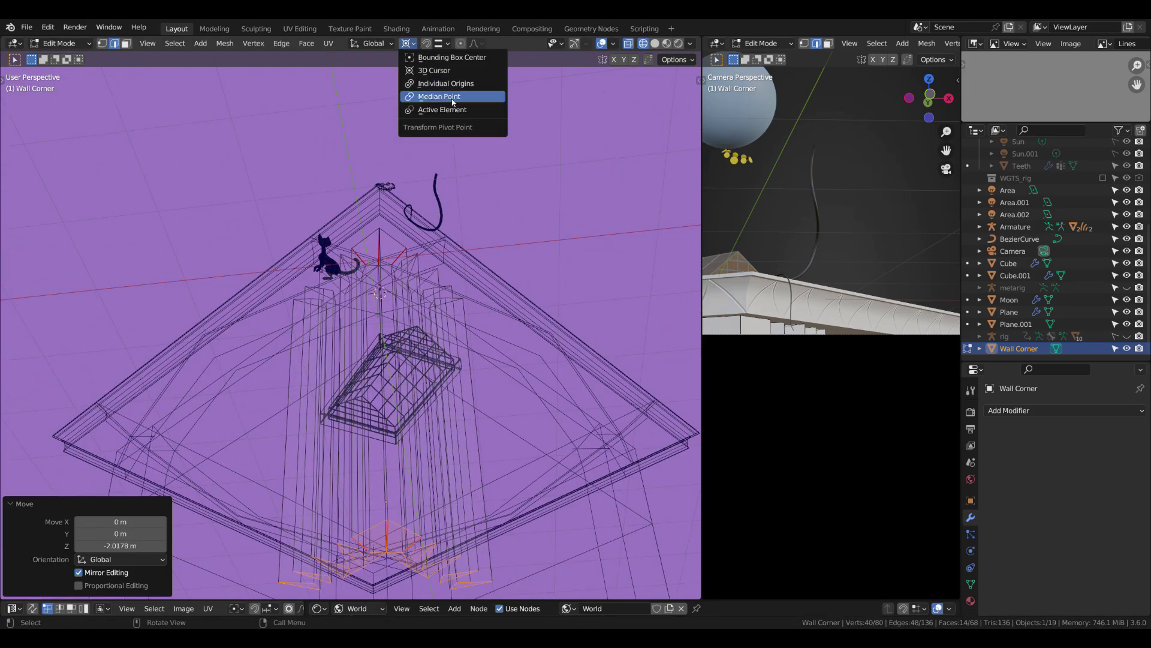
pyautogui.click(432, 94)
pyautogui.press('s')
pyautogui.click(402, 397)
pyautogui.press('ctrl+KP_7')
pyautogui.hotkey('shift', 'z')
pyautogui.scroll(2, 422, 273)
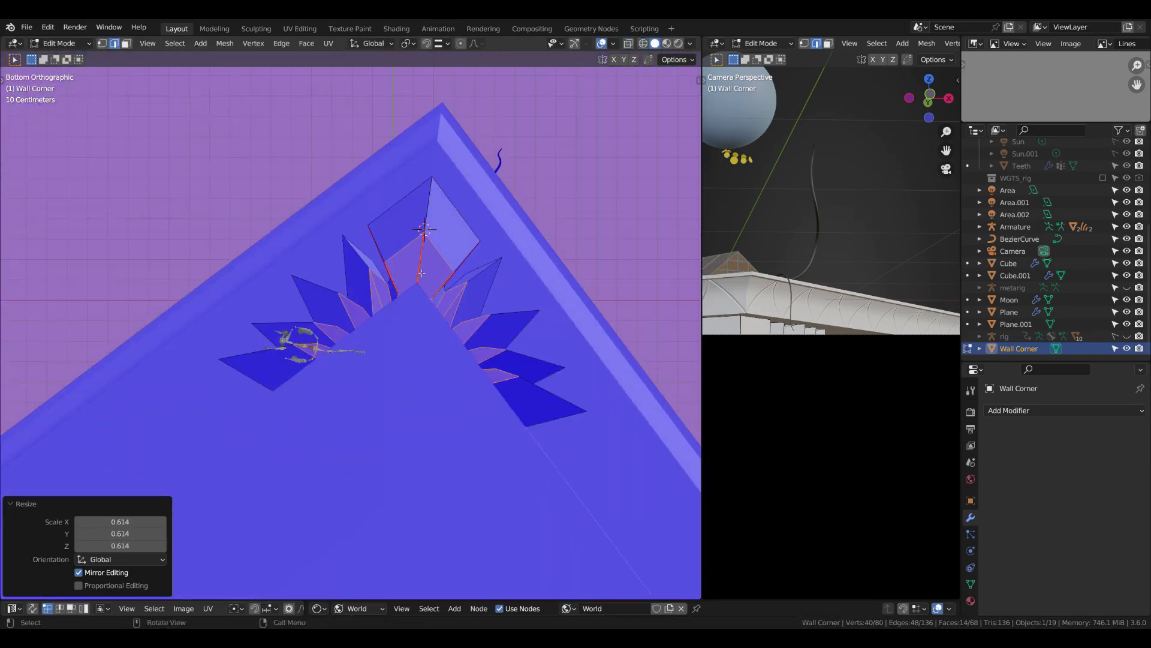
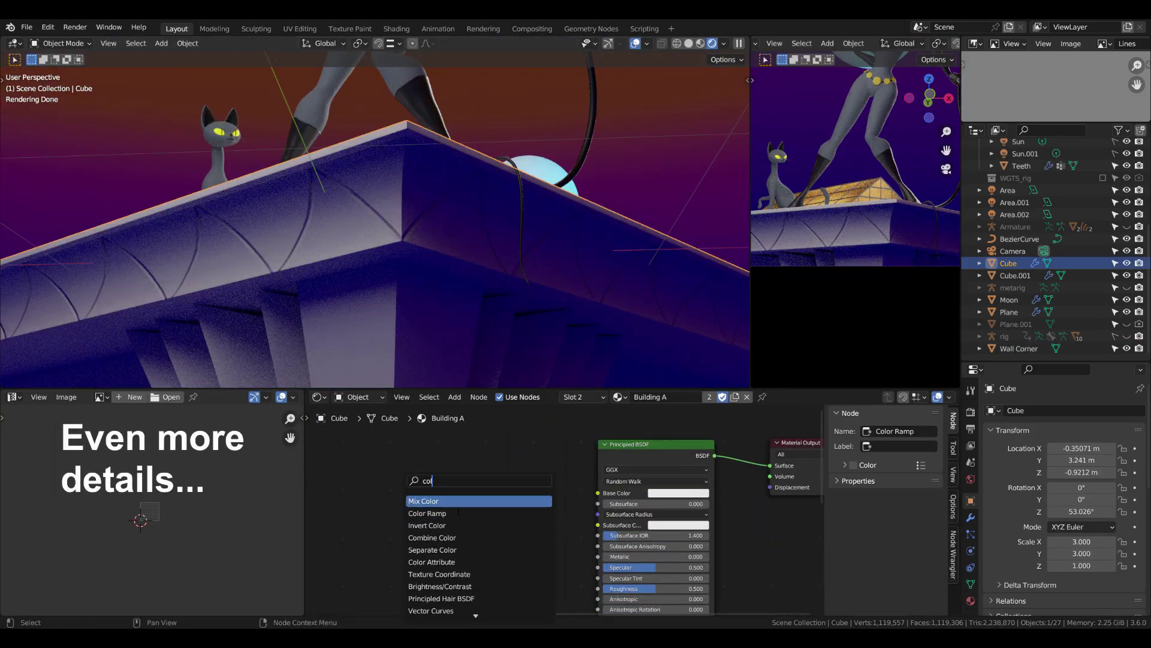
# Step: Feed a Noise Texture through a Color Ramp into Building A's base color, sliding stops for sparse specks
pyautogui.hotkey('ctrl', 't')
pyautogui.write('col')
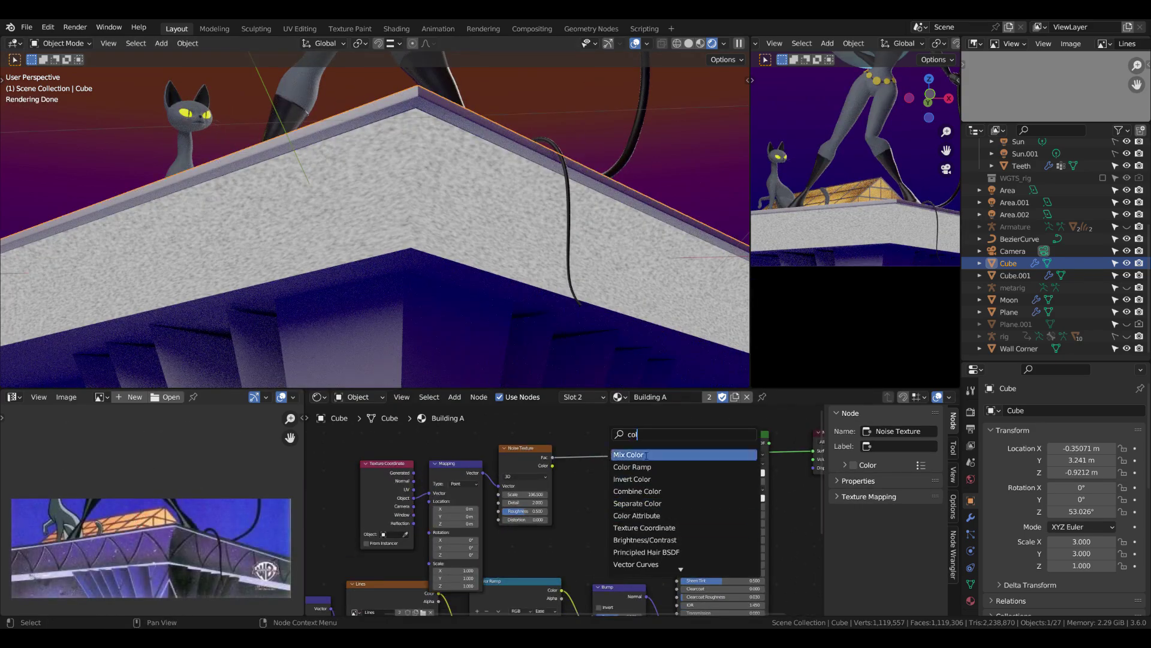
pyautogui.click(632, 466)
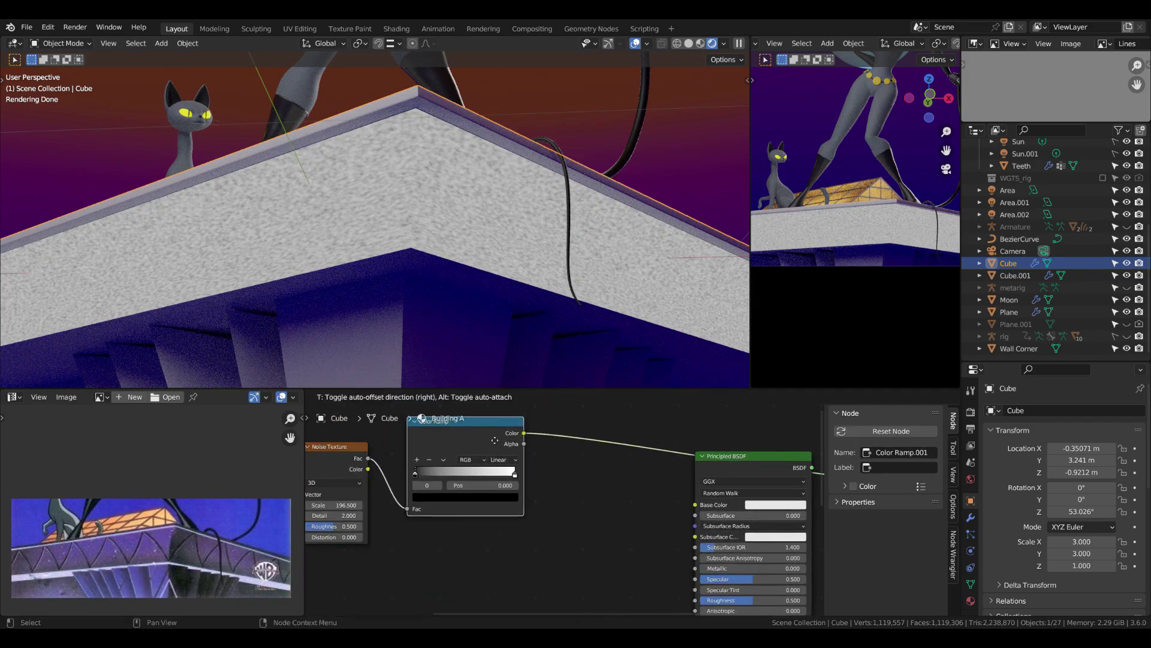
pyautogui.scroll(3, 434, 465)
pyautogui.moveTo(502, 465); pyautogui.dragTo(410, 464)
pyautogui.moveTo(434, 464); pyautogui.dragTo(430, 465)
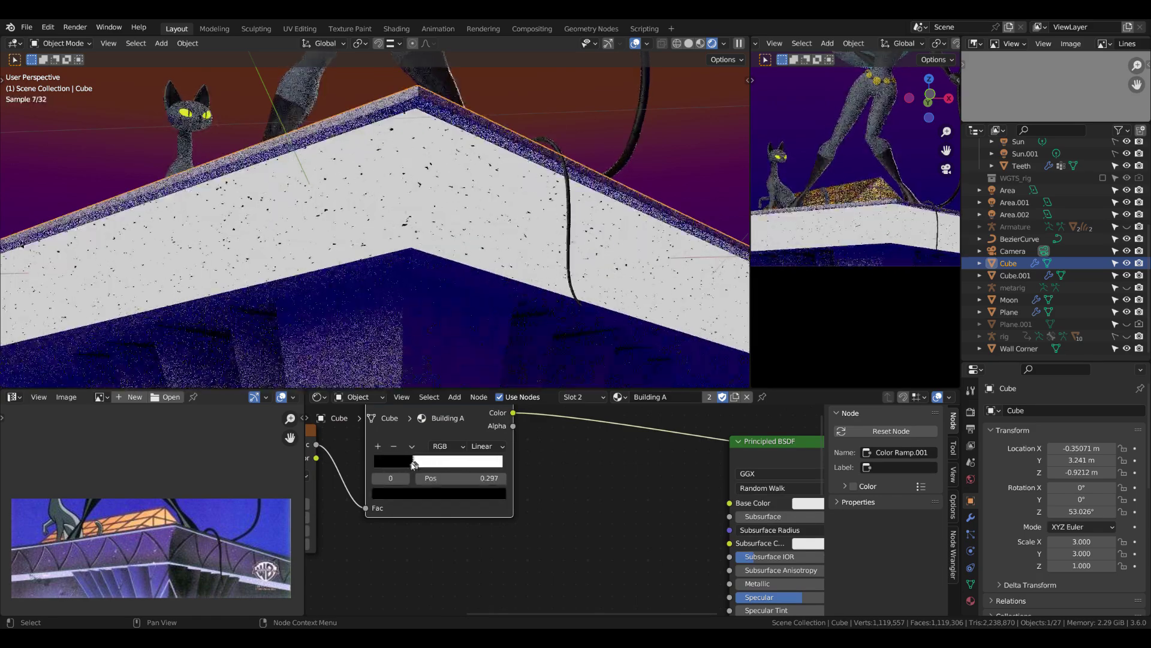
# Step: Lower the Noise Texture scale to 101.5 and open the ramp's dark stop colour
pyautogui.moveTo(413, 465)
pyautogui.mouseDown(button='middle')
pyautogui.moveTo(438, 492)
pyautogui.moveTo(646, 506)
pyautogui.mouseUp(button='middle')
pyautogui.click(508, 474)
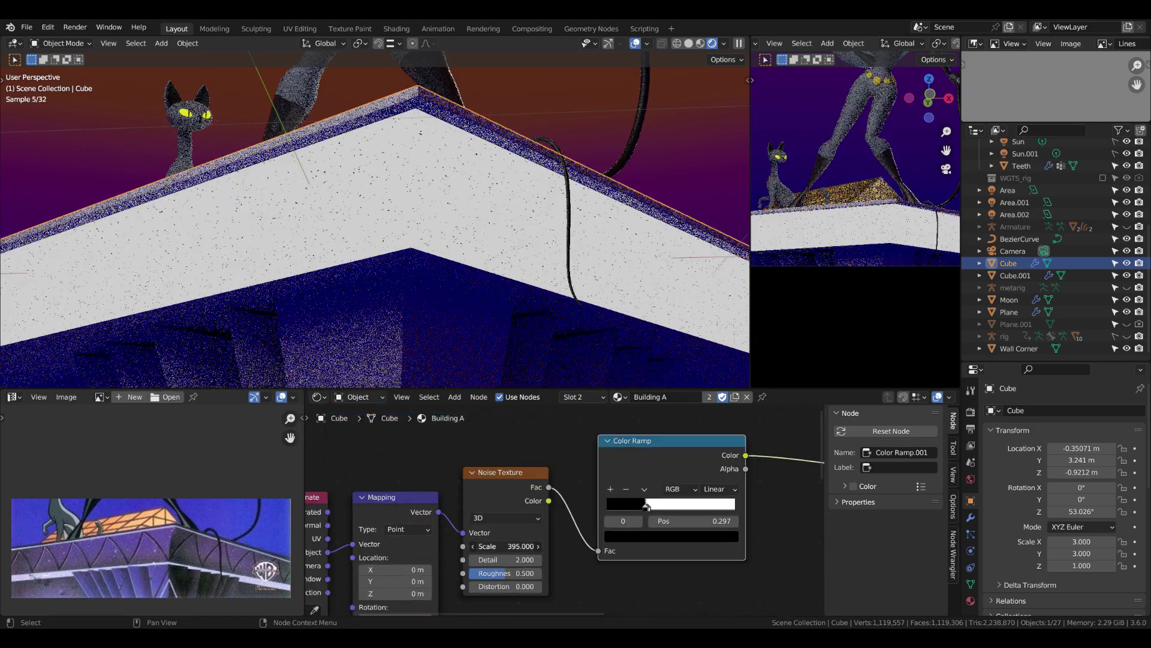
pyautogui.scroll(2, 645, 506)
pyautogui.moveTo(646, 507); pyautogui.dragTo(662, 511)
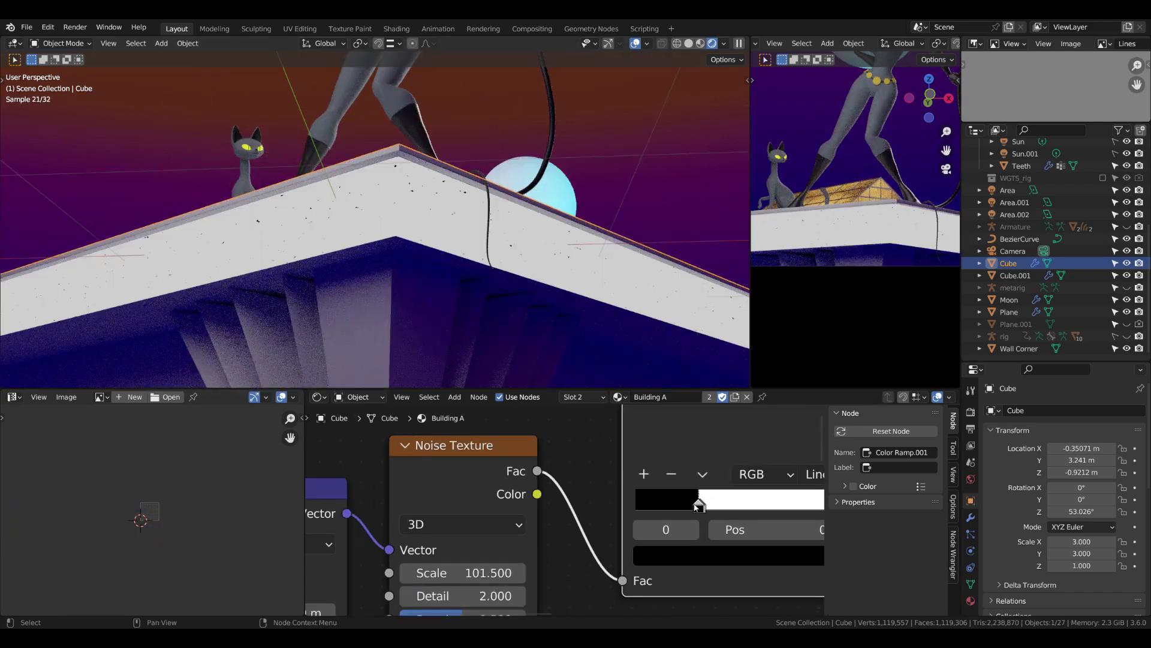
pyautogui.scroll(-1, 699, 507)
pyautogui.click(703, 542)
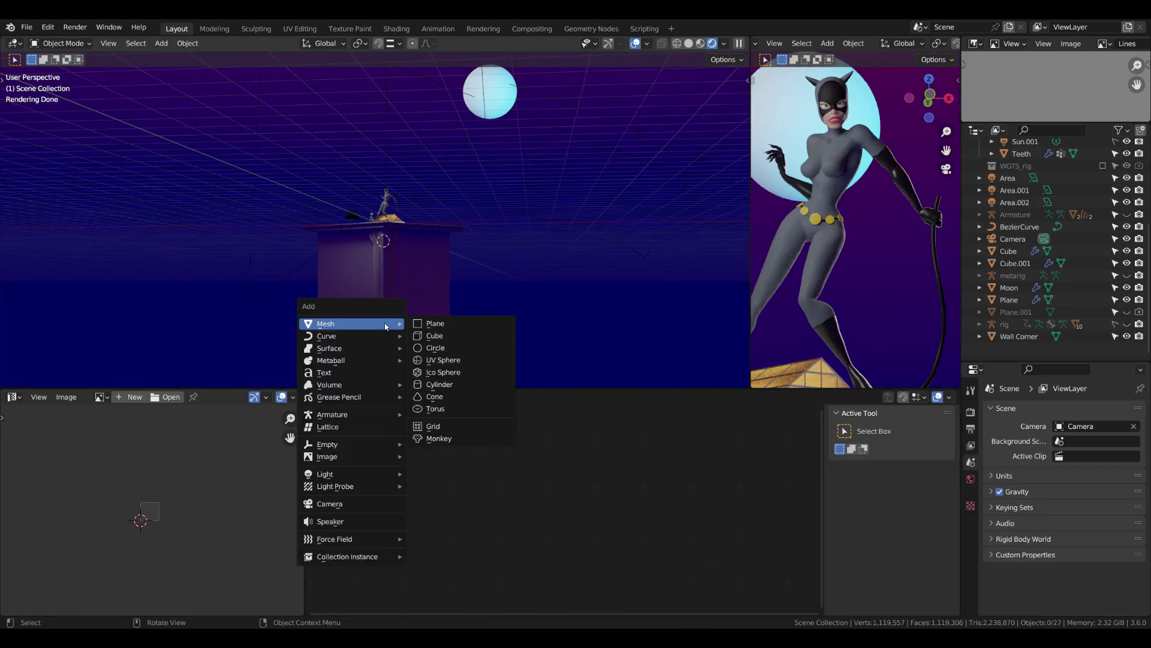
# Step: Add an area light and scale it up to about 4.5
pyautogui.click(435, 510)
pyautogui.press('s')
pyautogui.click(412, 275)
pyautogui.moveTo(411, 276); pyautogui.dragTo(482, 355, button='middle')
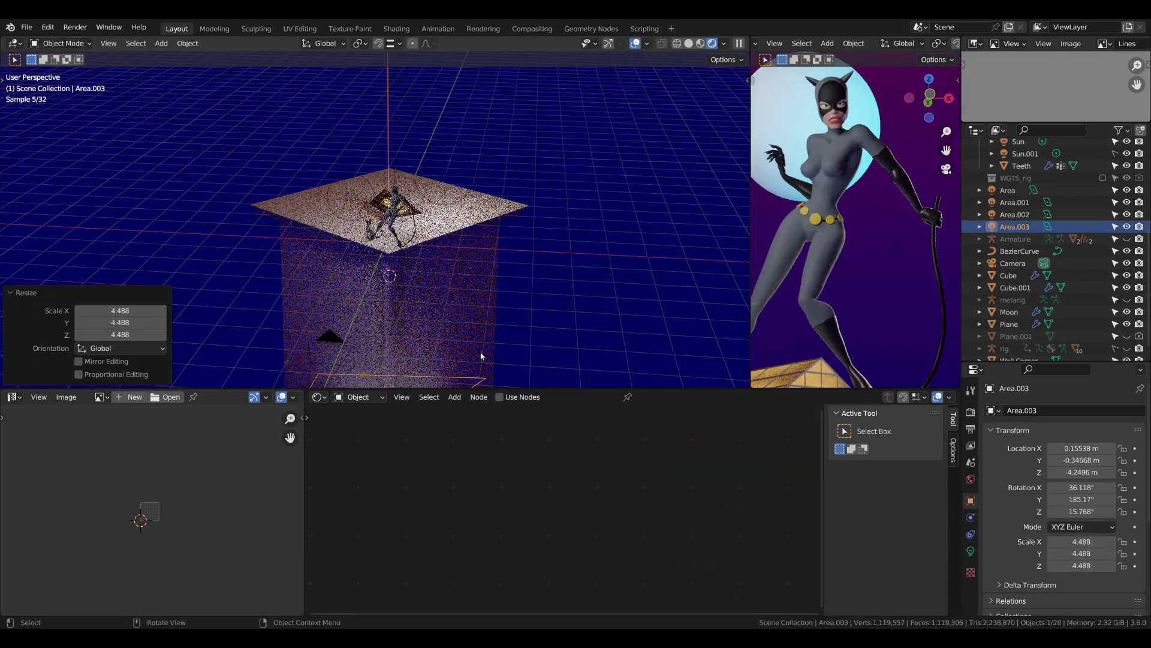
pyautogui.press('Escape')
pyautogui.press('n')
# Step: Flip the area light 180° on the X axis so it shines upward
pyautogui.hotkey('alt', 'r')
pyautogui.press('r')
pyautogui.press('x')
pyautogui.press('1')
pyautogui.press('8')
pyautogui.press('0')
pyautogui.press('Return')
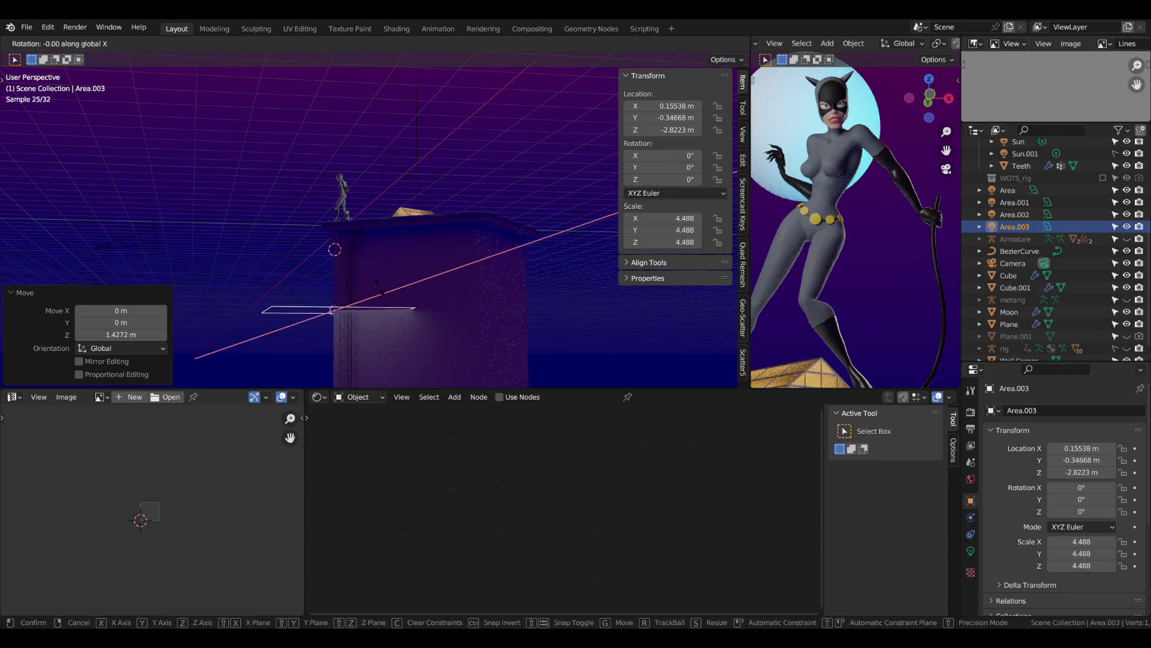
pyautogui.moveTo(372, 257); pyautogui.dragTo(454, 184, button='middle')
# Step: In bottom view, rotate, shrink and move the light under the roof corner
pyautogui.press('ctrl+KP_7')
pyautogui.press('r')
pyautogui.press('s')
pyautogui.press('g')
pyautogui.click(516, 218)
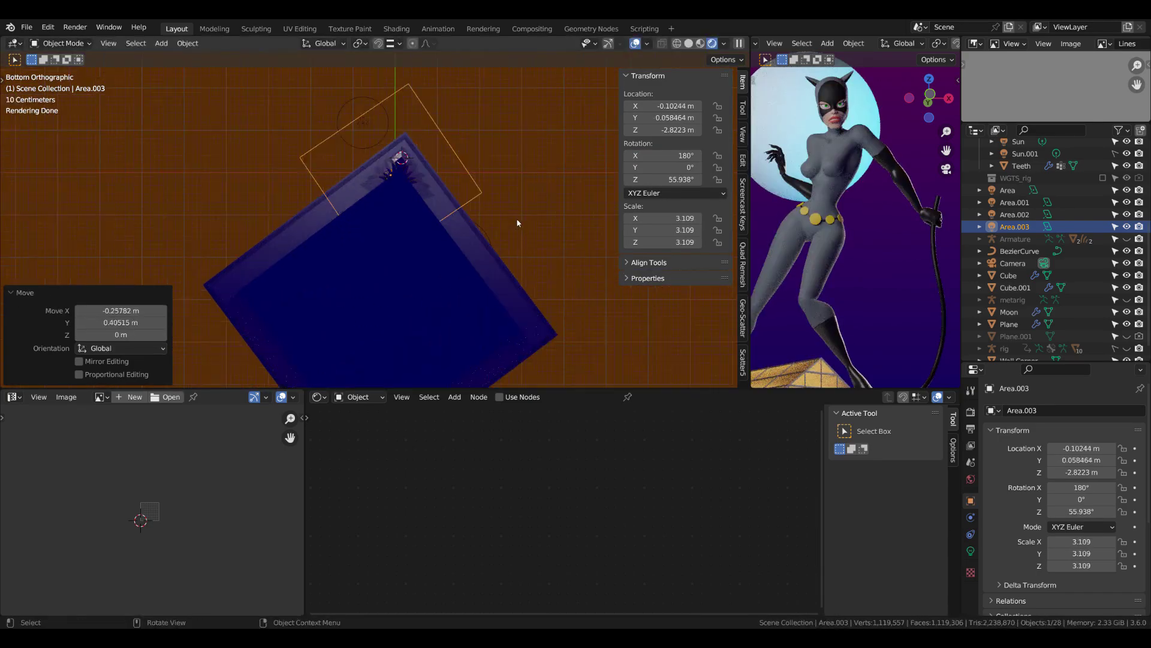
pyautogui.press('s')
pyautogui.click(491, 155)
pyautogui.moveTo(491, 154)
pyautogui.mouseDown(button='middle')
pyautogui.moveTo(491, 270)
pyautogui.moveTo(454, 320)
pyautogui.moveTo(464, 282)
pyautogui.mouseUp(button='middle')
# Step: Rotate the light to about 51.7° to match the walls and set its power to 500 W
pyautogui.press('s')
pyautogui.press('Escape')
pyautogui.press('ctrl+KP_7')
pyautogui.press('r')
pyautogui.click(524, 241)
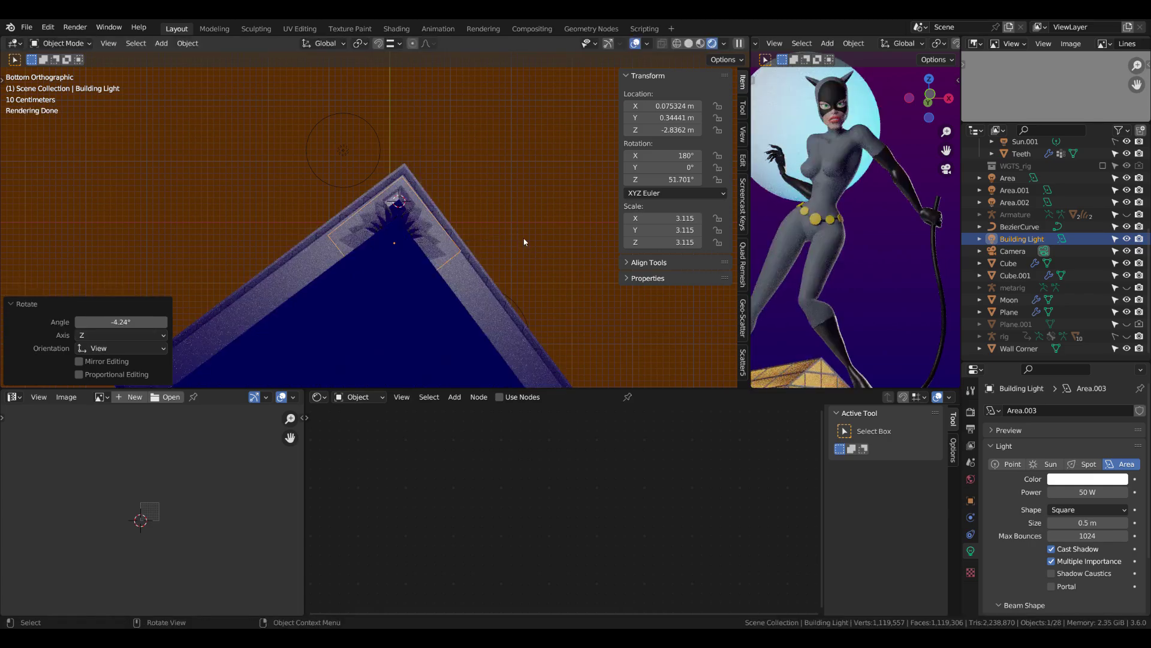
pyautogui.write('500')
pyautogui.press('Return')
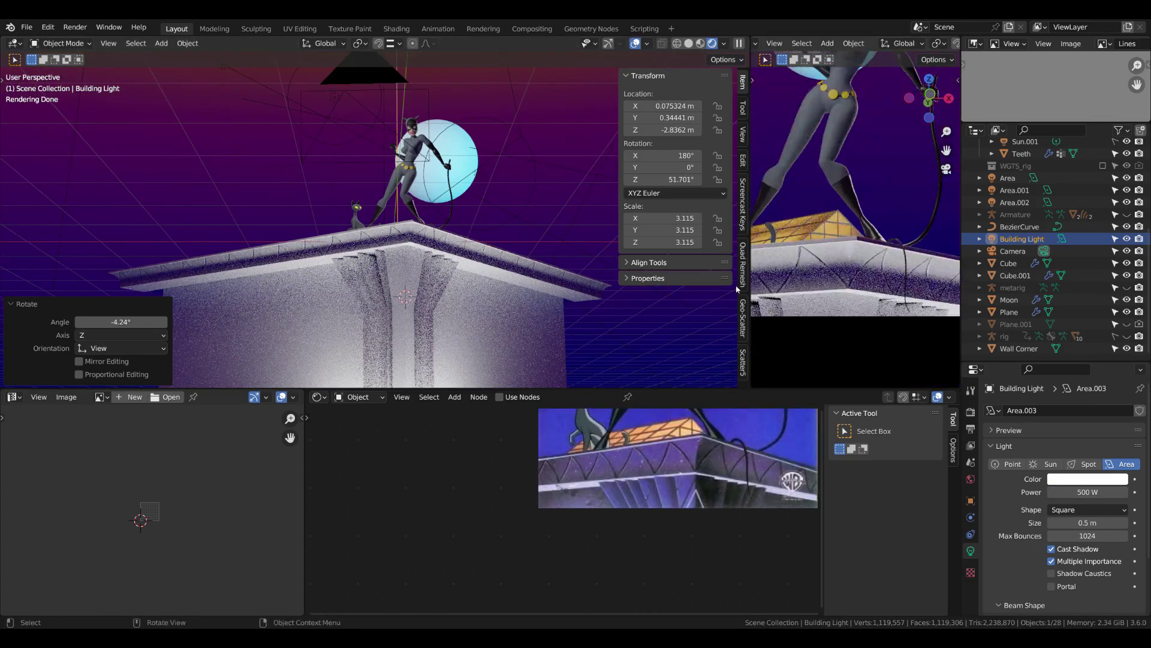
# Step: Switch to solid X-ray bottom view to inspect the building's hidden geometry
pyautogui.moveTo(496, 280); pyautogui.dragTo(426, 185, button='middle')
pyautogui.press('z')
pyautogui.press('ctrl+KP_7')
pyautogui.hotkey('alt', 'z')
pyautogui.press('g')
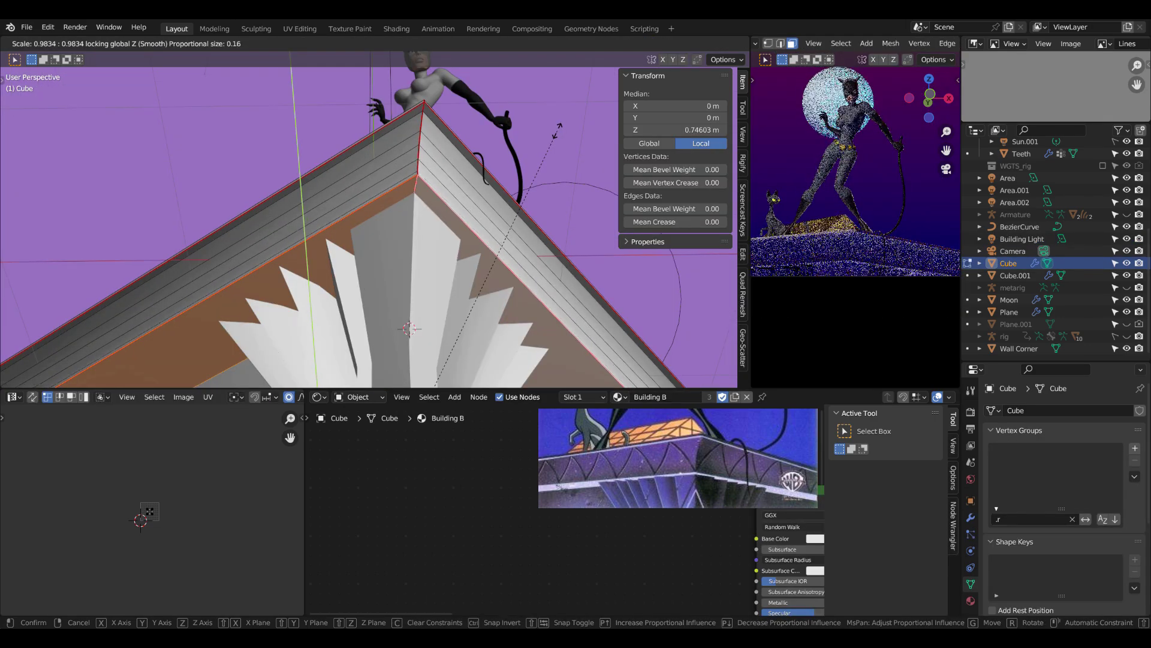
# Step: Shrink the roof edge loop and slightly enlarge the overhang's upper edge
pyautogui.scroll(8, 557, 128)
pyautogui.click(557, 127)
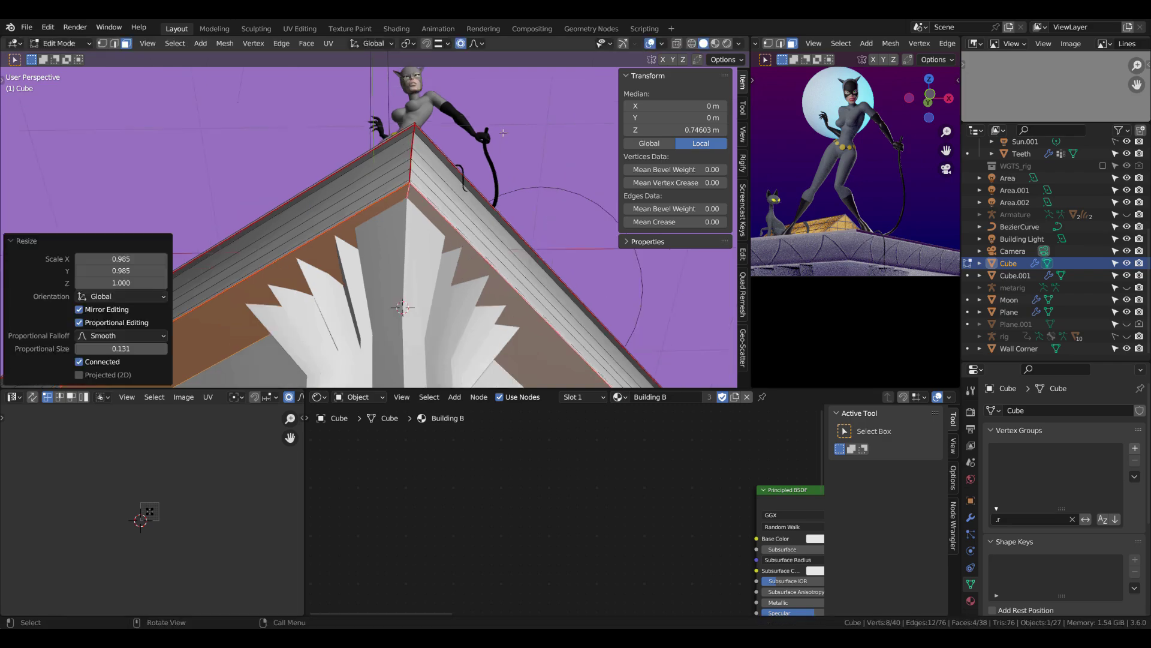
pyautogui.moveTo(557, 127); pyautogui.dragTo(576, 246, button='middle')
pyautogui.press('g')
pyautogui.click(519, 234)
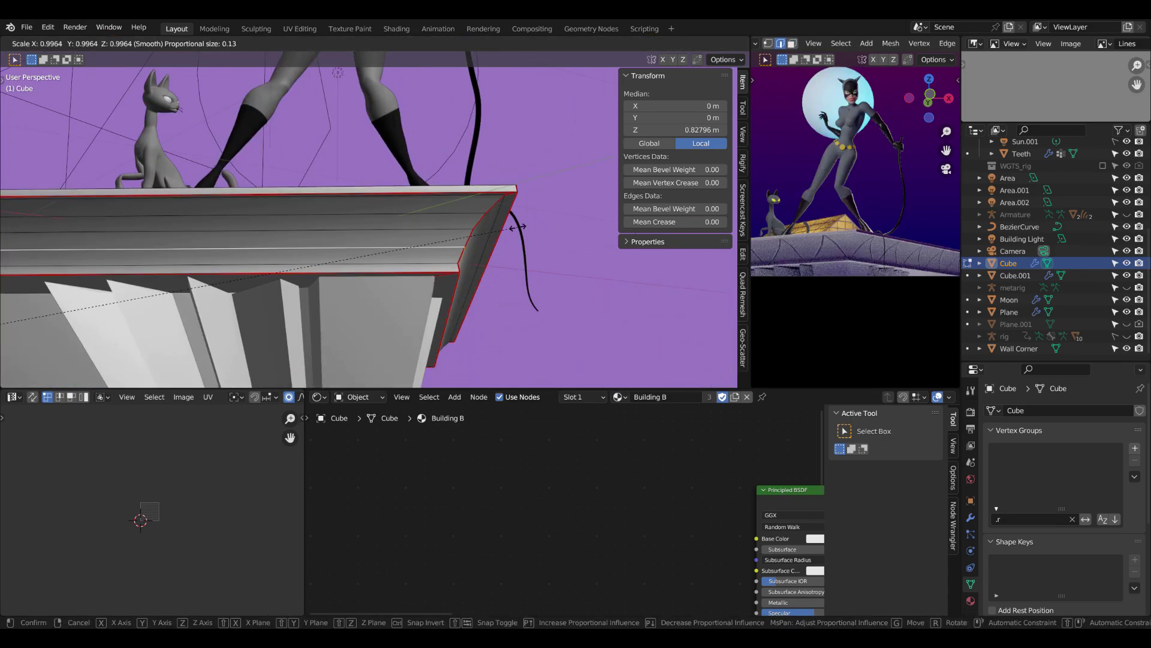
pyautogui.moveTo(724, 253); pyautogui.dragTo(258, 220, button='middle')
pyautogui.press('s')
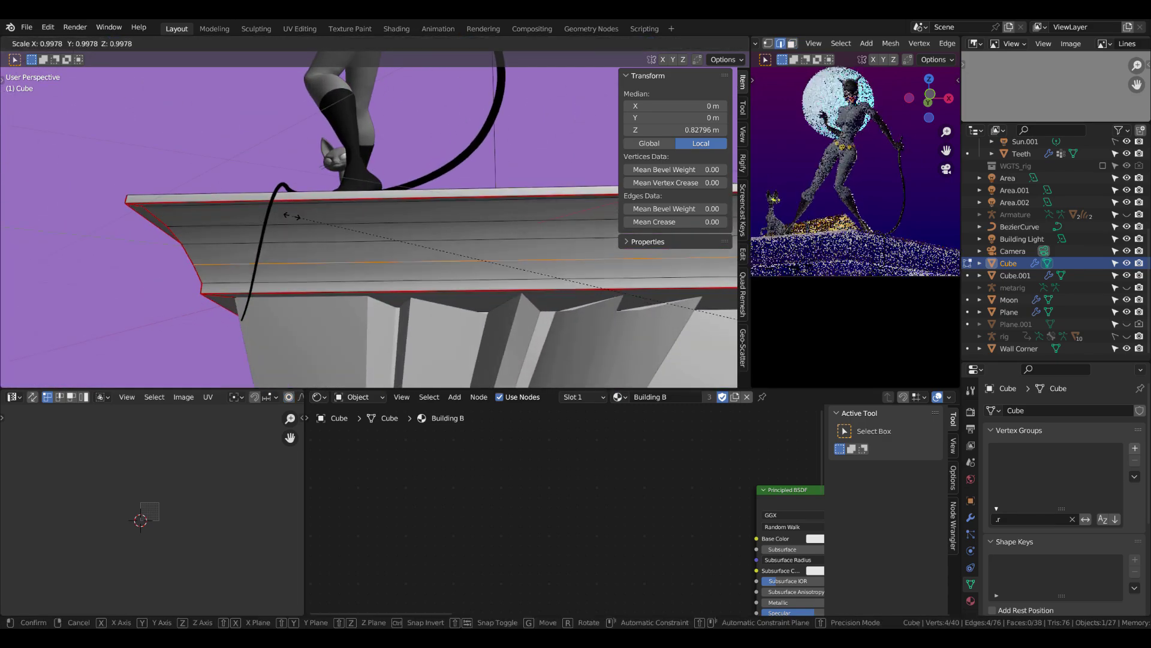
pyautogui.click(194, 243)
pyautogui.scroll(-3, 475, 149)
# Step: Back in Object Mode, select the rooftop tile patch Cube.001 and reposition it
pyautogui.press('Tab')
pyautogui.moveTo(475, 150); pyautogui.dragTo(508, 275, button='middle')
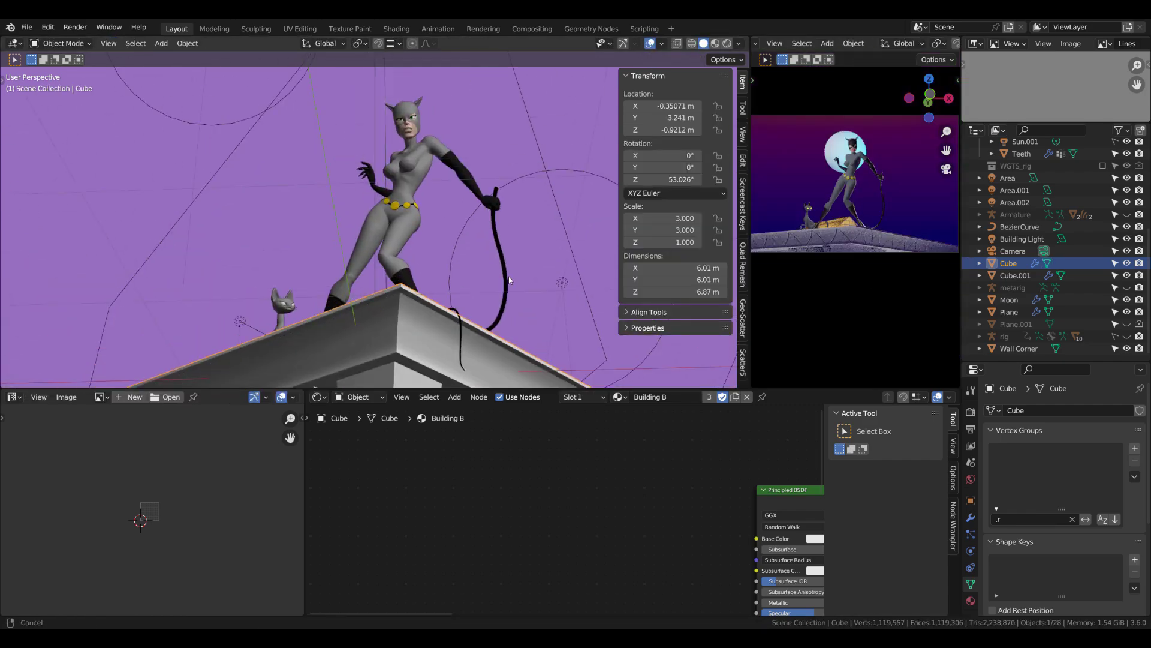
pyautogui.press('n')
pyautogui.moveTo(750, 282); pyautogui.dragTo(466, 300)
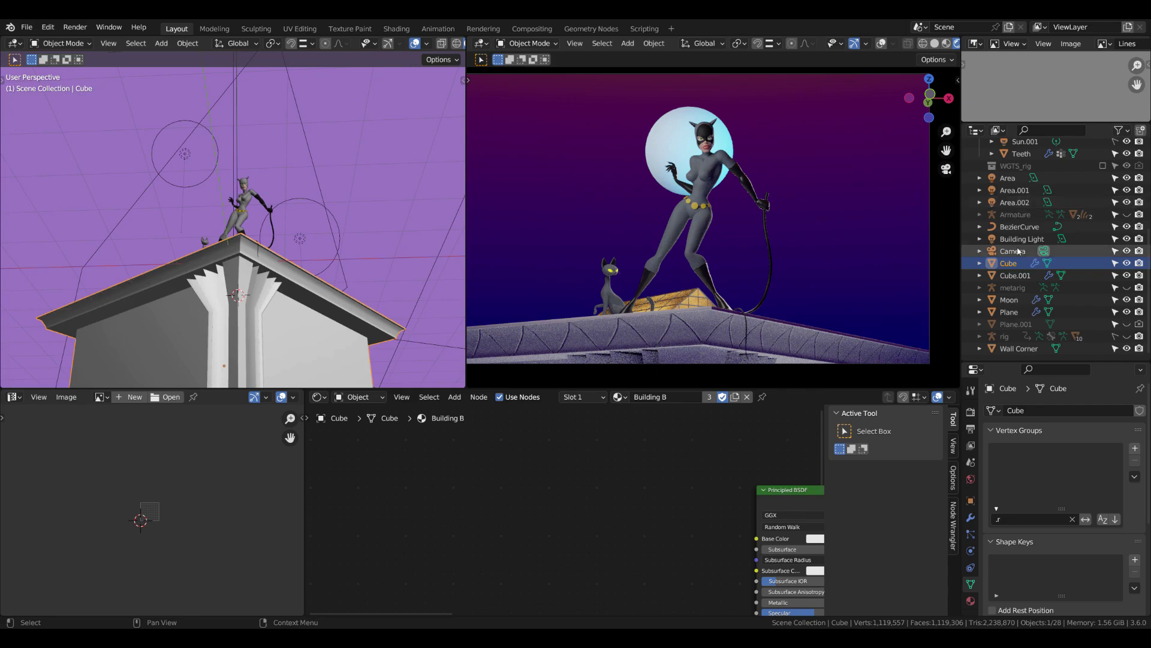
pyautogui.click(1020, 239)
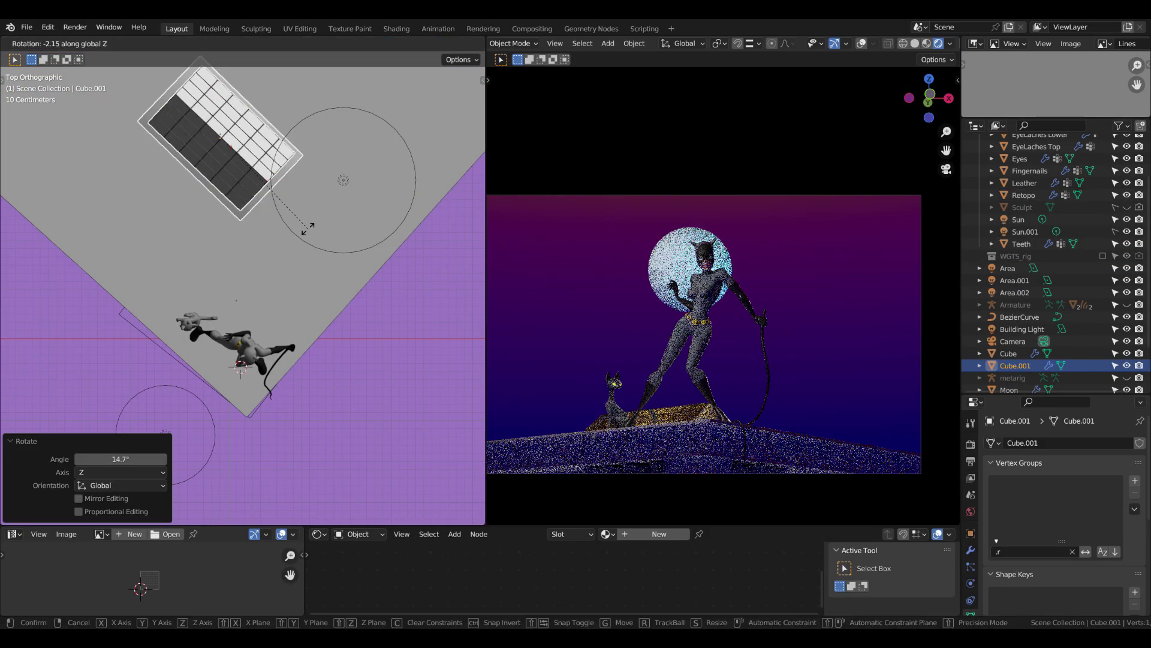
pyautogui.press('g')
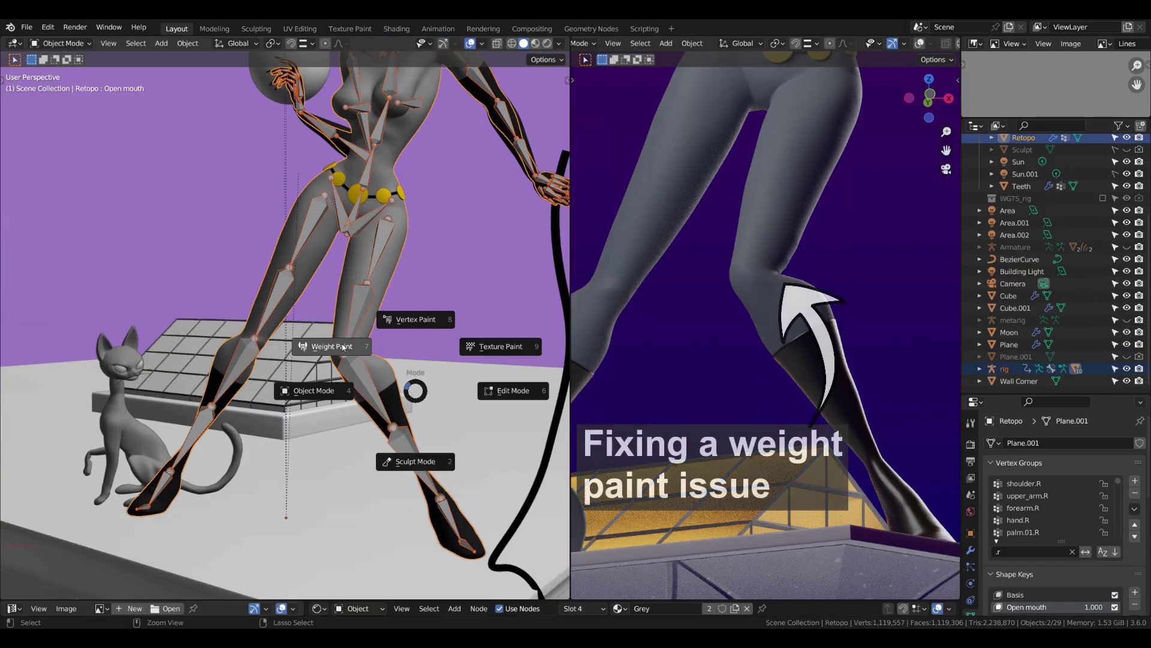
# Step: In Weight Paint, check DEF-thigh.L.001 weights and smooth the DEF-shin.L knee weights
pyautogui.click(343, 347)
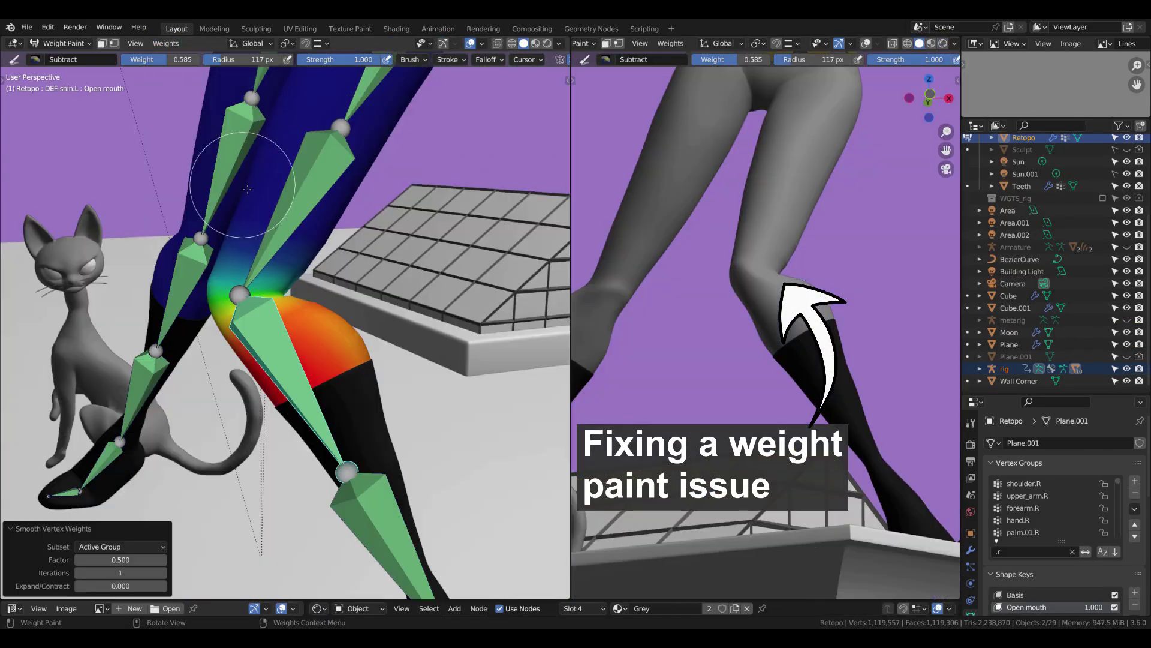
pyautogui.keyDown('ctrl'); pyautogui.click(300, 192); pyautogui.keyUp('ctrl')
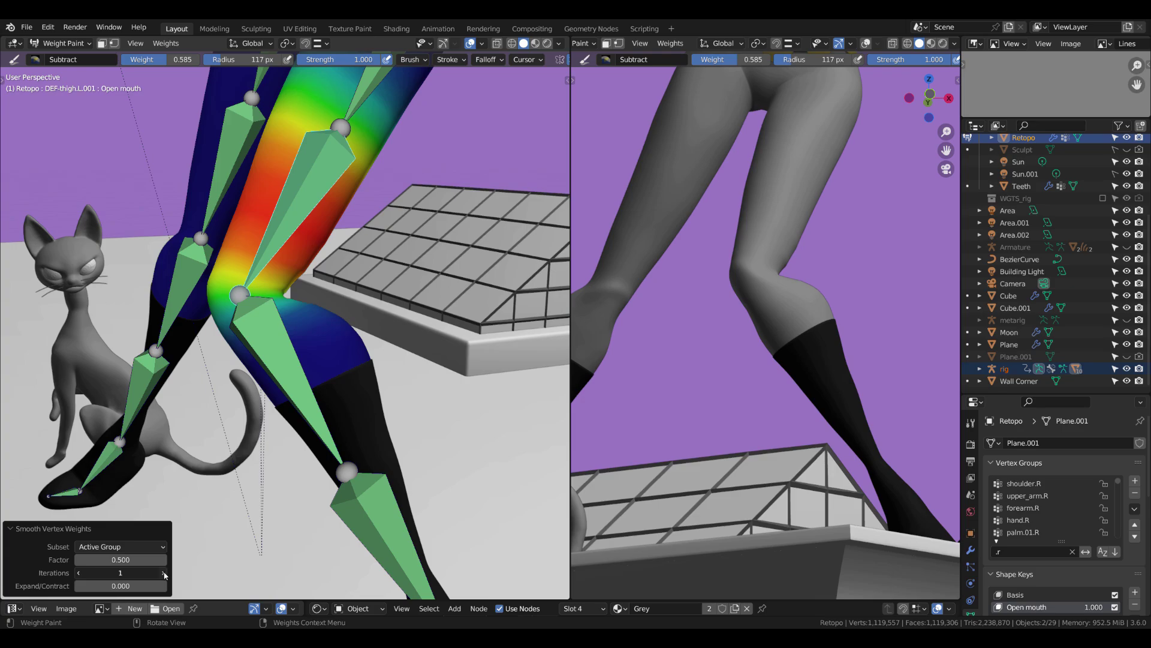
pyautogui.keyDown('ctrl'); pyautogui.click(288, 358); pyautogui.keyUp('ctrl')
pyautogui.click(165, 43)
pyautogui.click(192, 179)
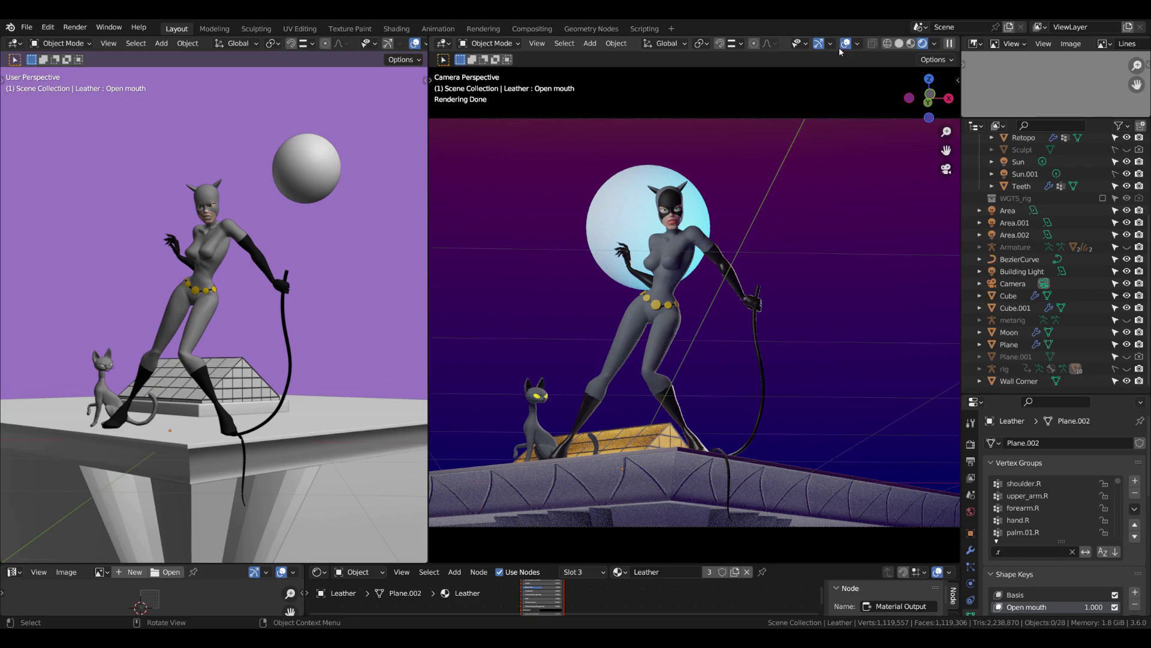
pyautogui.moveTo(690, 300); pyautogui.dragTo(749, 312, button='middle')
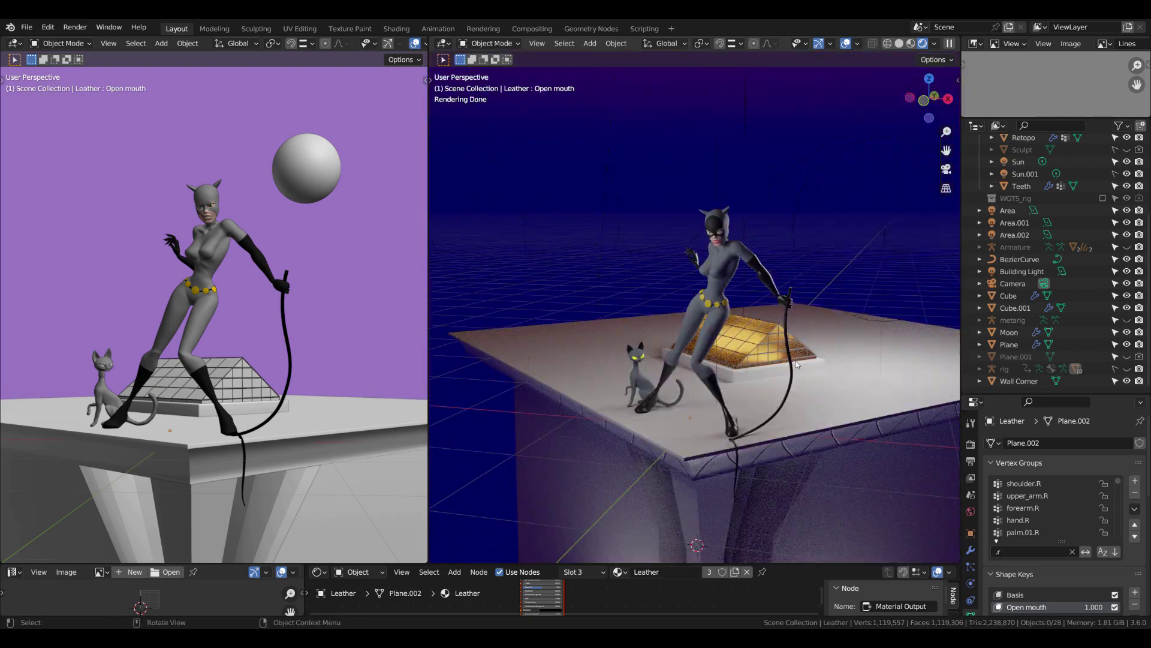
# Step: Select the Sun lamp, view through the camera in rendered shading, and revert its power to 50 W
pyautogui.click(621, 228)
pyautogui.moveTo(660, 360); pyautogui.dragTo(739, 400, button='middle')
pyautogui.press('KP_0')
pyautogui.click(405, 43)
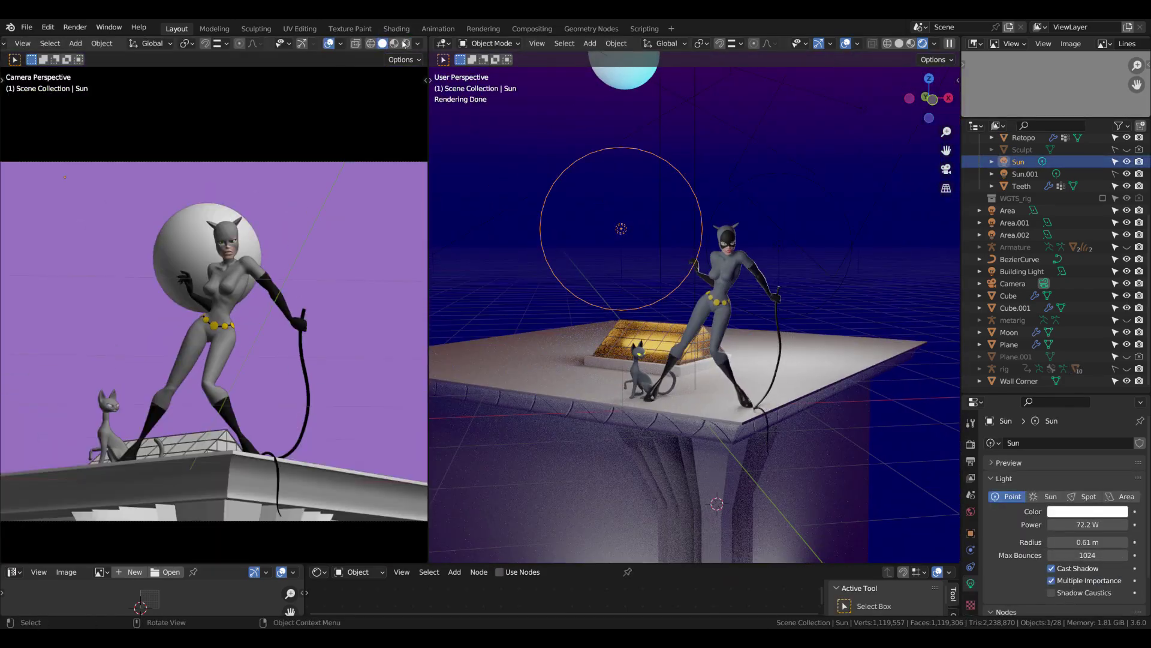
pyautogui.hotkey('ctrl', 'z')
pyautogui.scroll(3, 874, 371)
pyautogui.press('g')
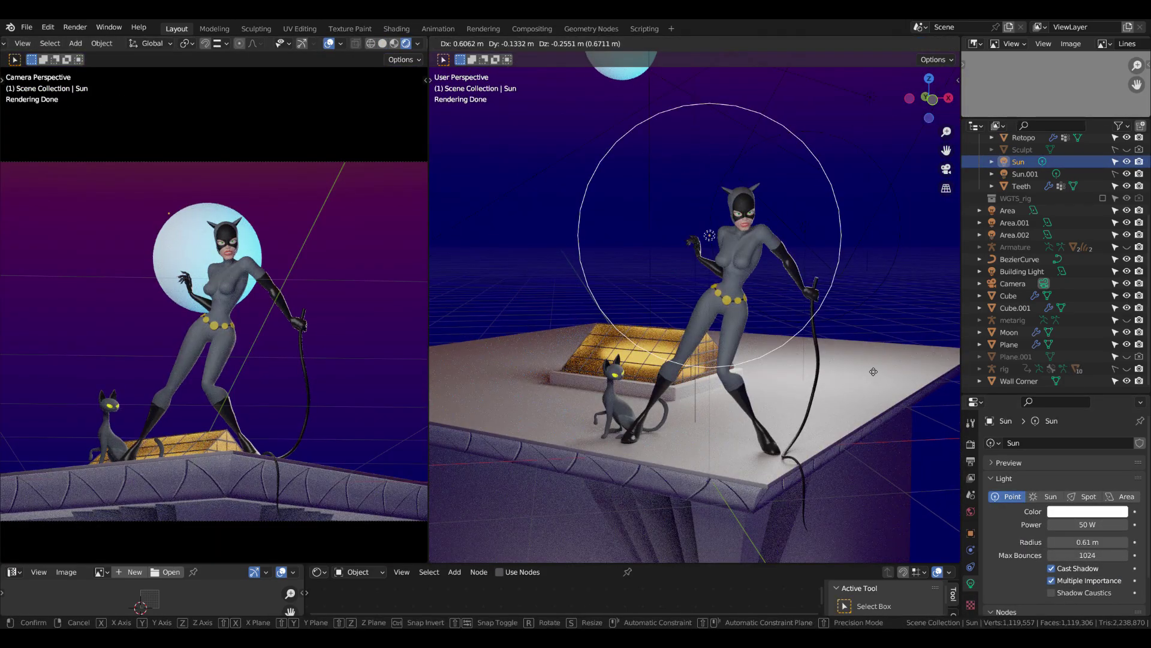
# Step: Toggle the Sun lamps' visibility to compare lighting, then move the rooftop point light
pyautogui.click(1128, 286)
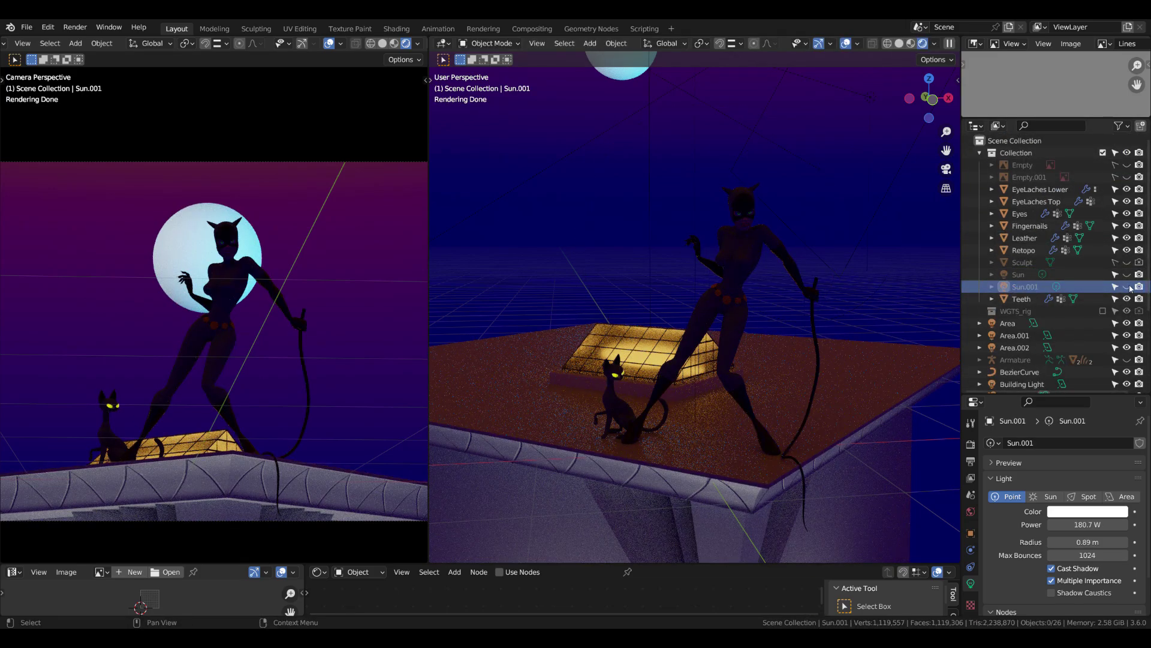
pyautogui.click(1128, 287)
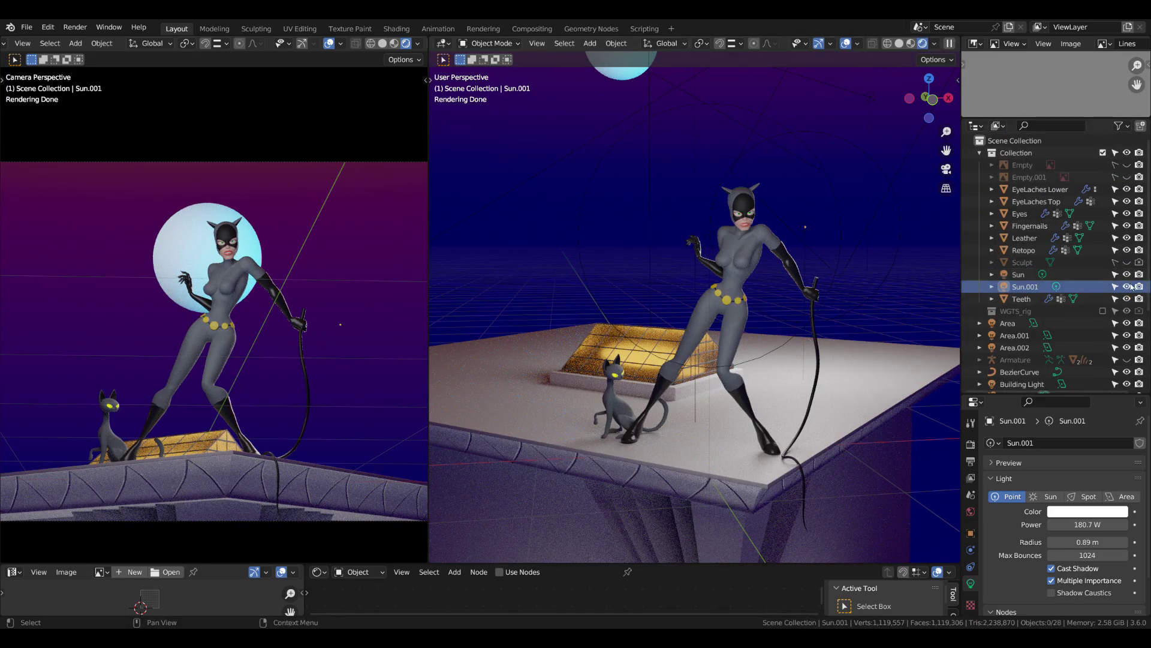
pyautogui.click(1128, 274)
pyautogui.moveTo(908, 268); pyautogui.dragTo(815, 365, button='middle')
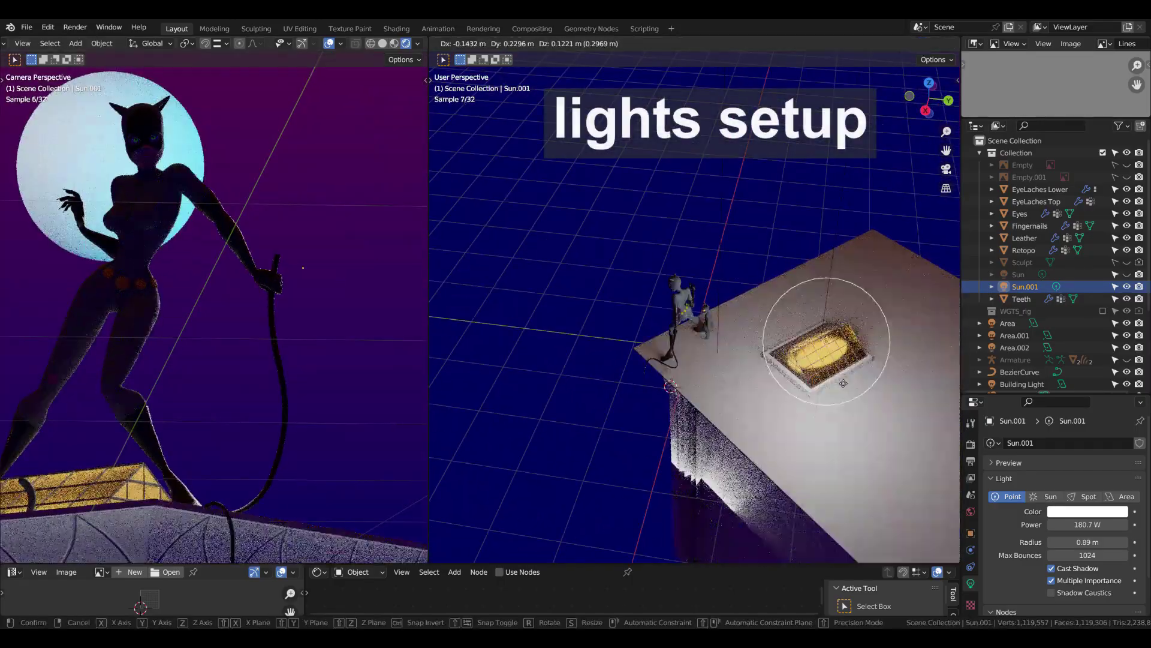
pyautogui.press('g')
pyautogui.click(796, 362)
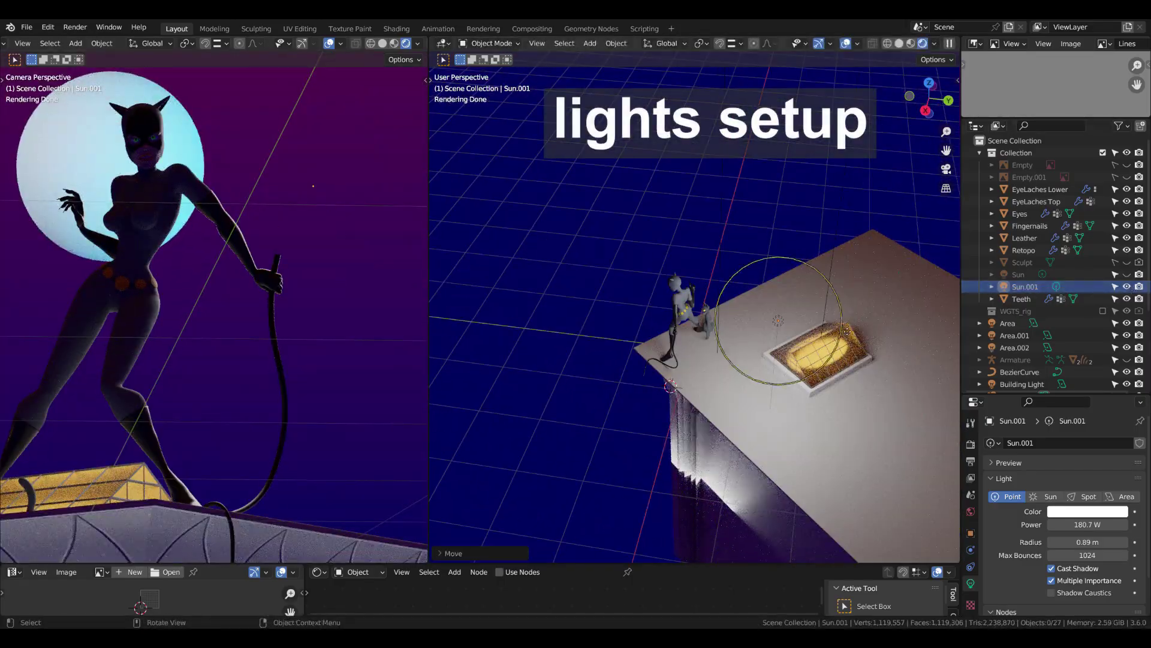
# Step: Widen the point light to 1.1 m radius, raise power to 319.4 W, reposition and duplicate it
pyautogui.moveTo(1087, 541)
pyautogui.mouseDown()
pyautogui.moveTo(1121, 542)
pyautogui.moveTo(1068, 541)
pyautogui.moveTo(1106, 541)
pyautogui.moveTo(1109, 524)
pyautogui.mouseUp()
pyautogui.click(166, 322)
pyautogui.scroll(2, 166, 322)
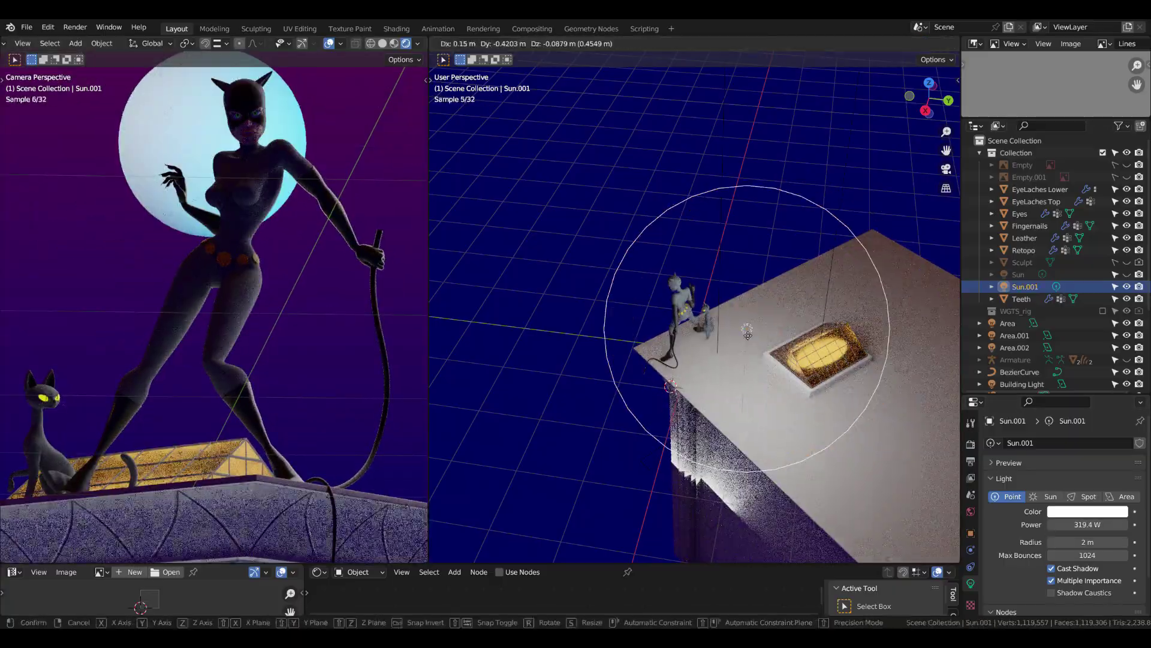
pyautogui.moveTo(600, 300)
pyautogui.mouseDown(button='middle')
pyautogui.moveTo(621, 324)
pyautogui.moveTo(770, 286)
pyautogui.mouseUp(button='middle')
pyautogui.press('g')
pyautogui.click(755, 316)
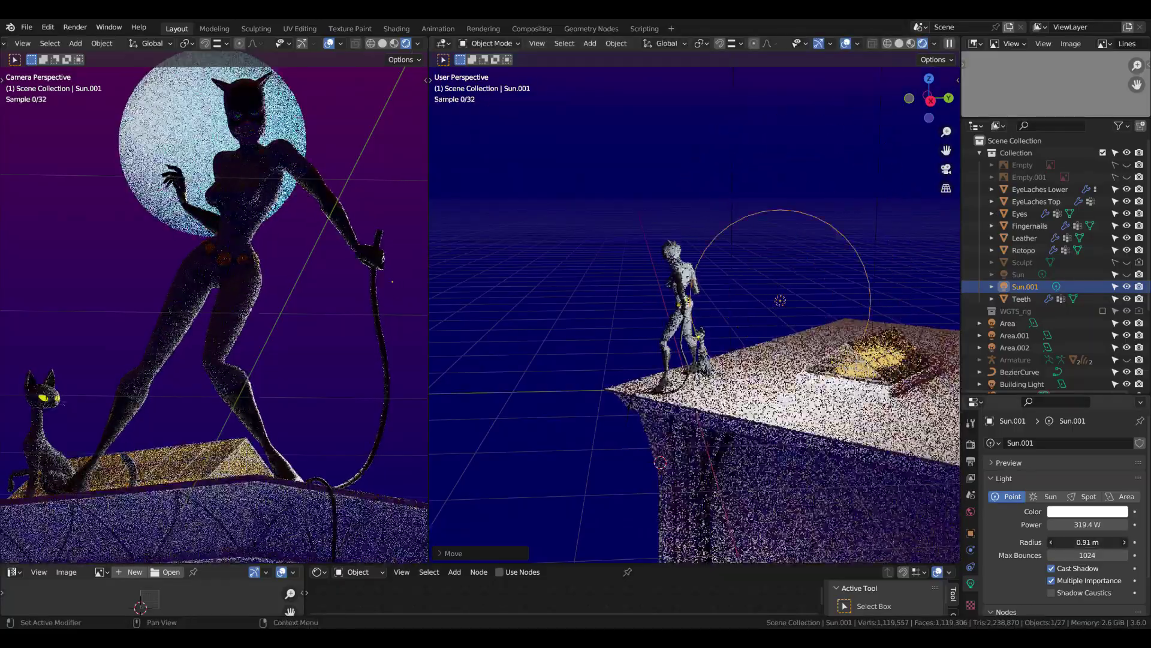
pyautogui.moveTo(780, 303)
pyautogui.mouseDown(button='middle')
pyautogui.moveTo(803, 300)
pyautogui.moveTo(749, 359)
pyautogui.mouseUp(button='middle')
pyautogui.press('g')
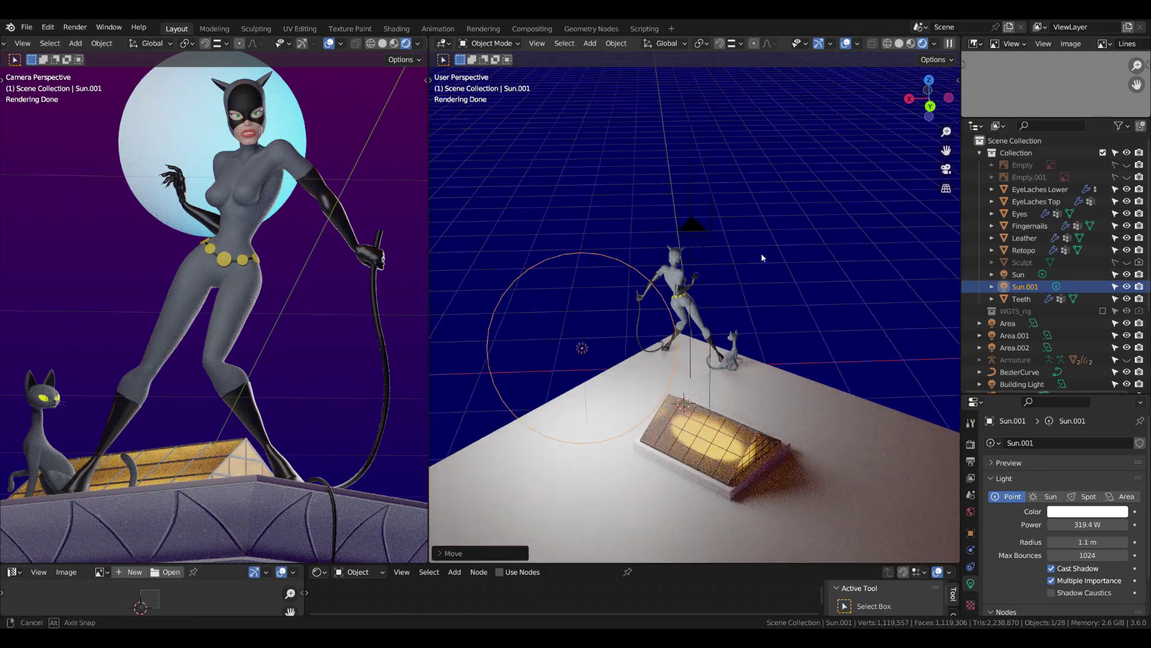
# Step: Set the duplicate light to 150 W and place it beside Catwoman from top view
pyautogui.write('150')
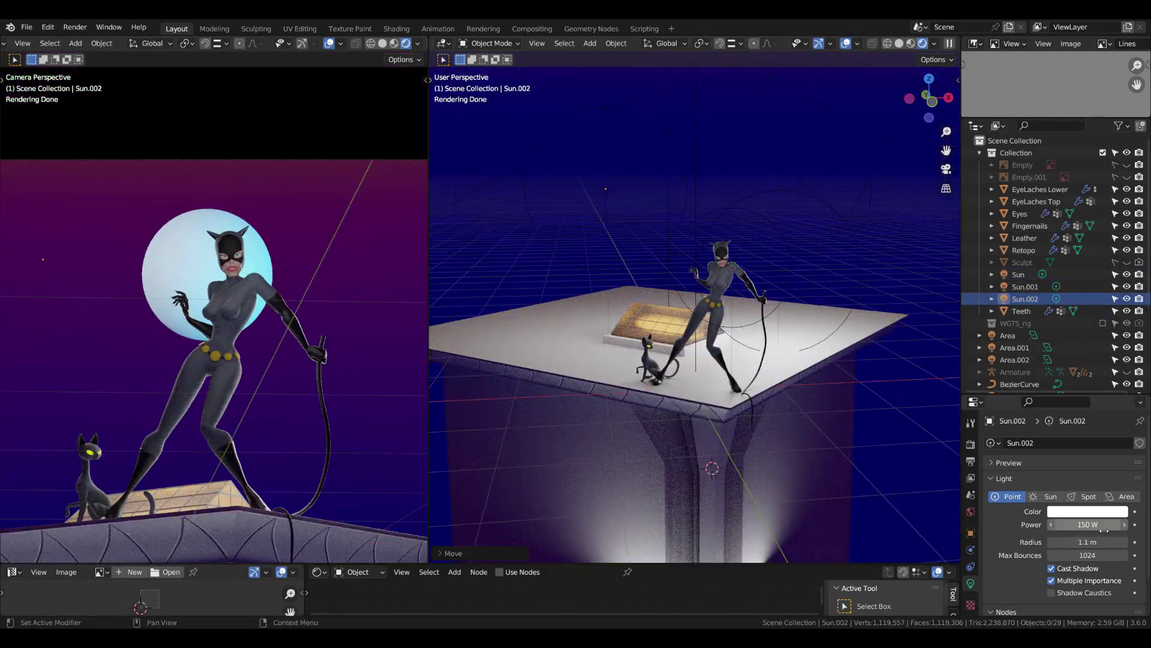
pyautogui.press('Return')
pyautogui.scroll(3, 214, 256)
pyautogui.click(622, 228)
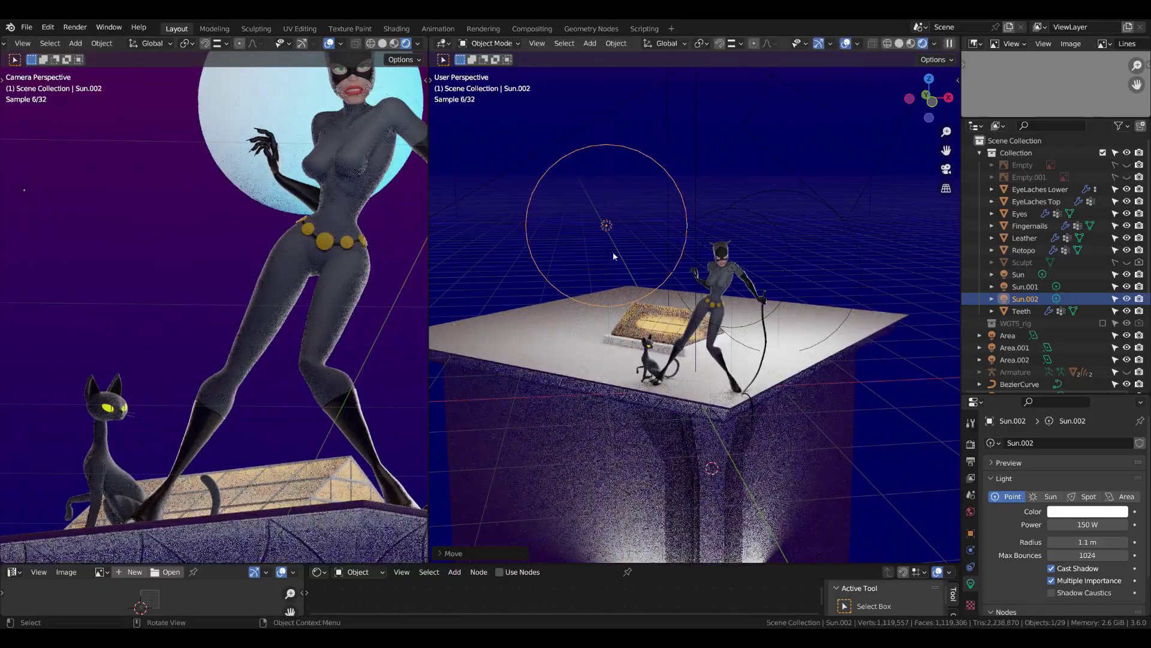
pyautogui.scroll(-2, 265, 338)
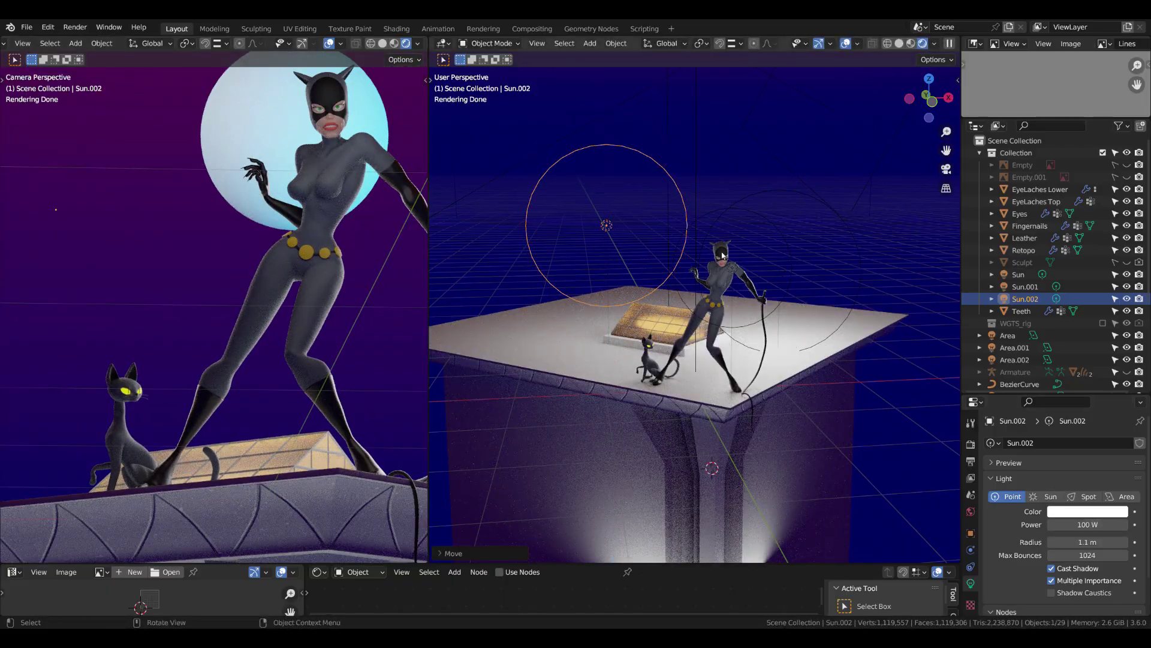
pyautogui.press('KP_7')
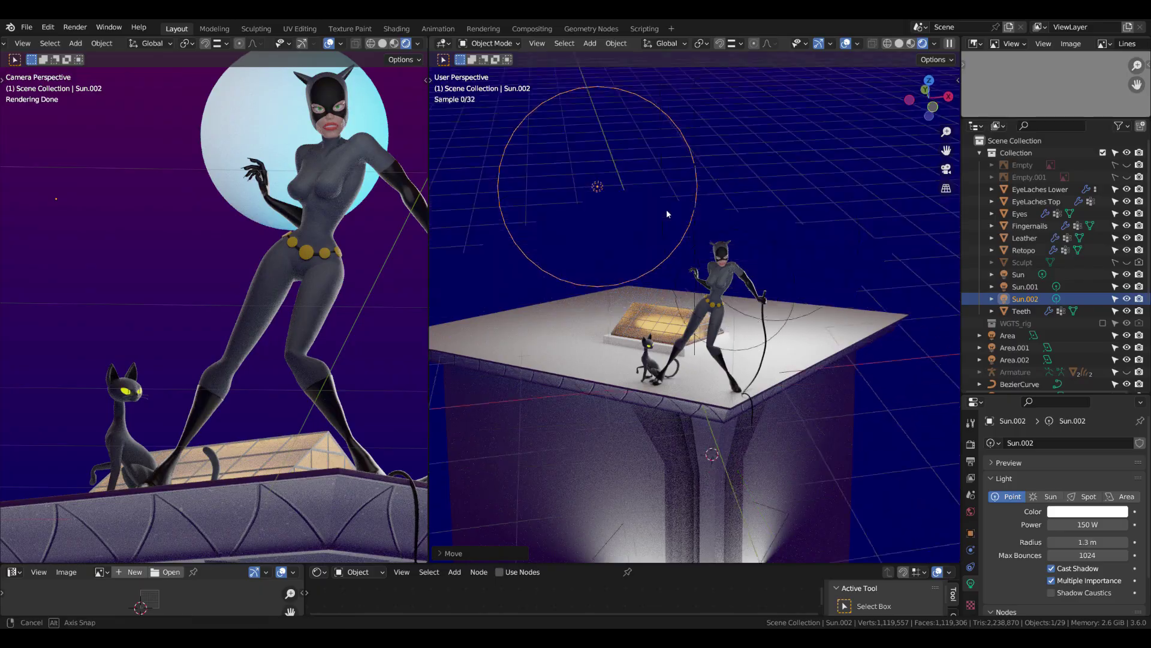
pyautogui.press('g')
pyautogui.click(723, 223)
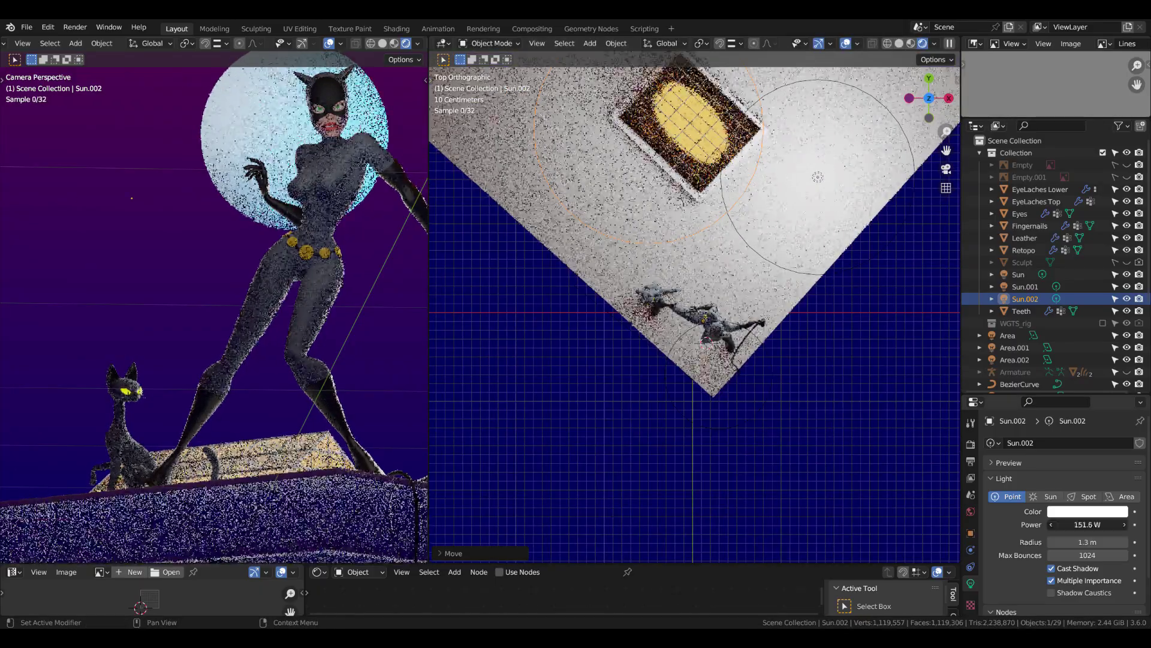
# Step: Adjust the second light's power and shrink its radius to 1.05 m, keeping the first at 250 W
pyautogui.moveTo(1088, 524); pyautogui.dragTo(1115, 524)
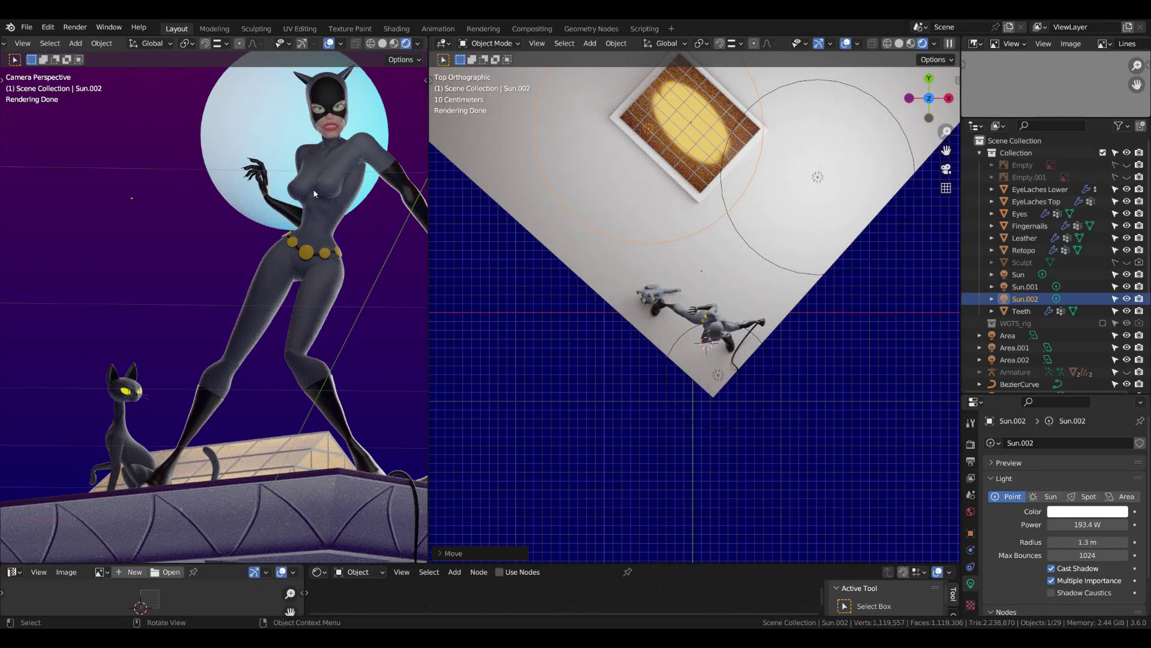
pyautogui.moveTo(1087, 542); pyautogui.dragTo(1074, 542)
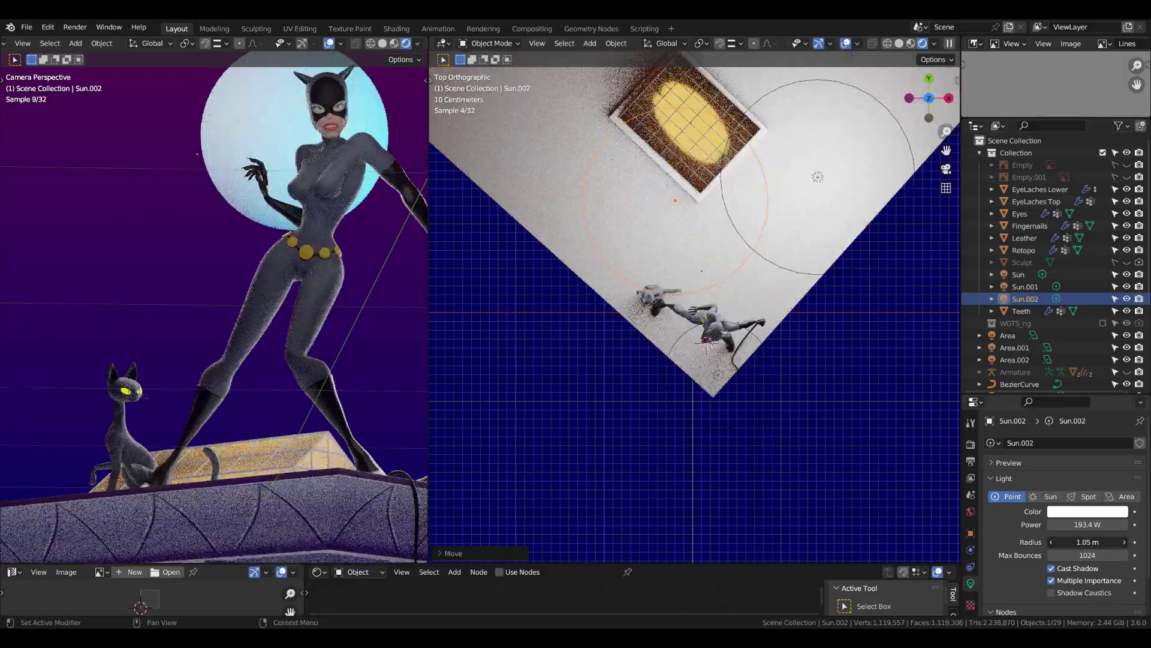
pyautogui.doubleClick(1090, 525)
pyautogui.moveTo(427, 242); pyautogui.dragTo(793, 292, button='middle')
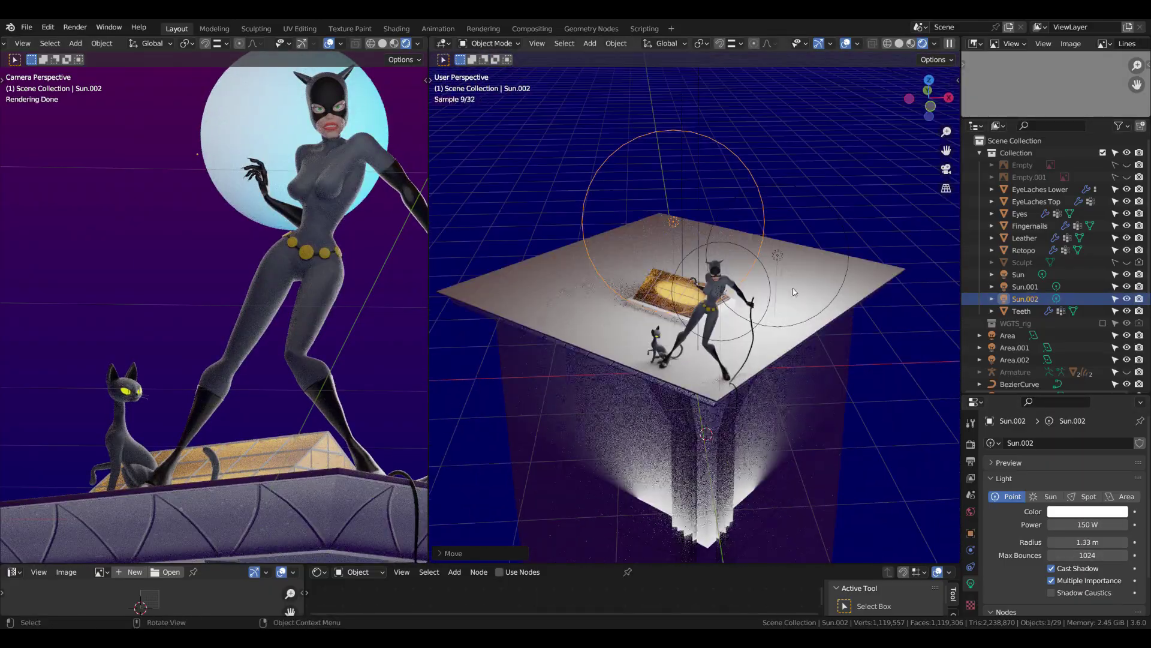
pyautogui.hotkey('ctrl', 'z')
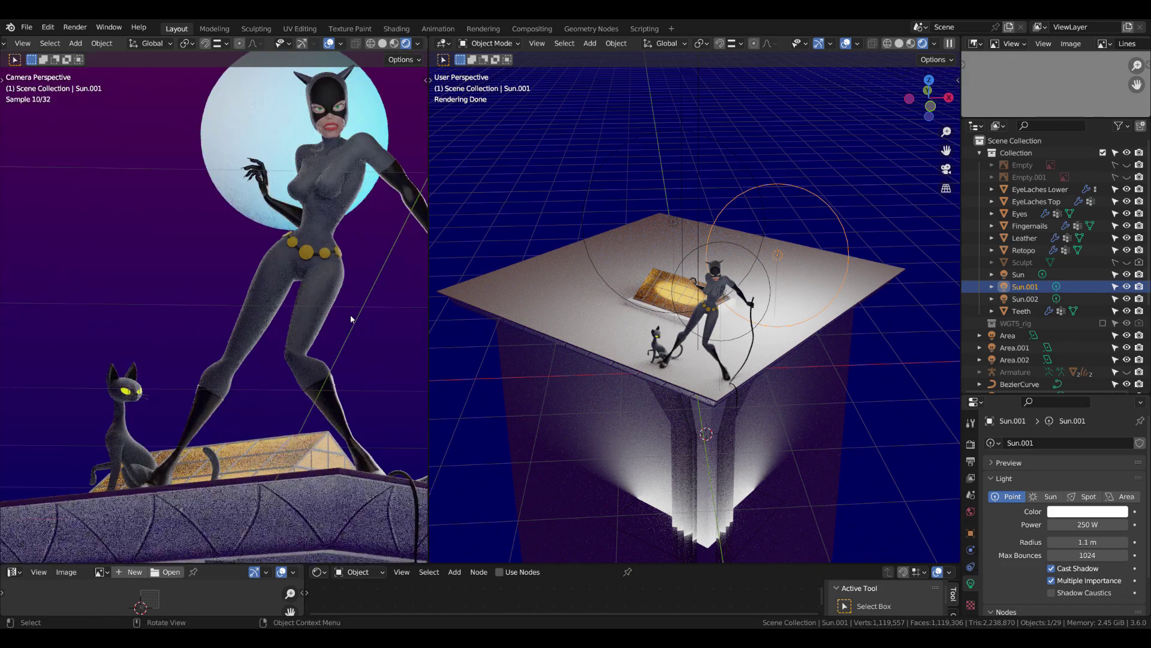
# Step: Compare the second light on and off, lower its power, hide the Sun, and select the whip
pyautogui.click(1025, 298)
pyautogui.click(1127, 298)
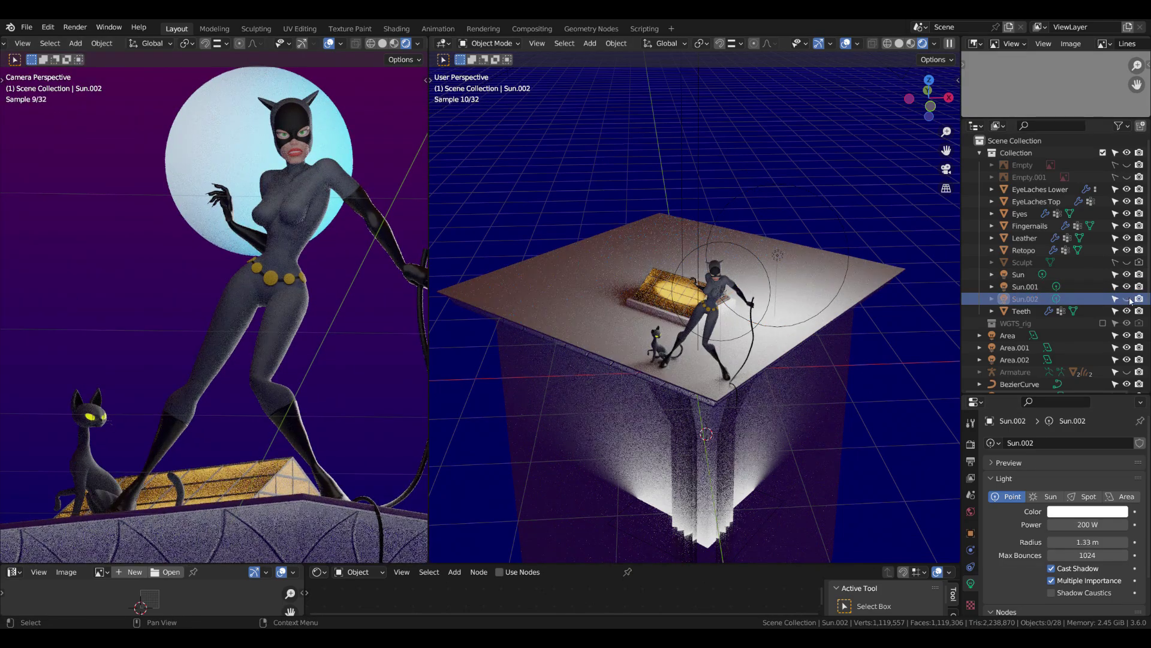
pyautogui.click(1127, 298)
pyautogui.moveTo(1092, 525)
pyautogui.mouseDown()
pyautogui.moveTo(1068, 524)
pyautogui.moveTo(1096, 525)
pyautogui.mouseUp()
pyautogui.click(1128, 275)
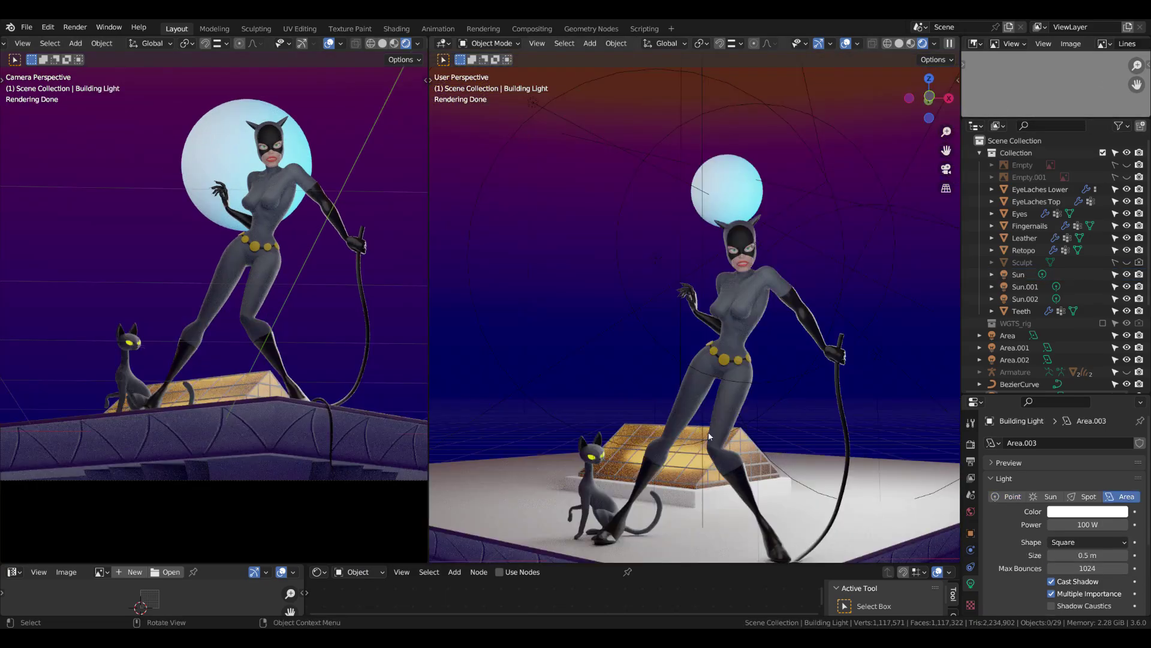
pyautogui.click(1019, 383)
# Step: Convert the whip curve to a mesh and bevel the edge loop at its tip
pyautogui.press('KP_Decimal')
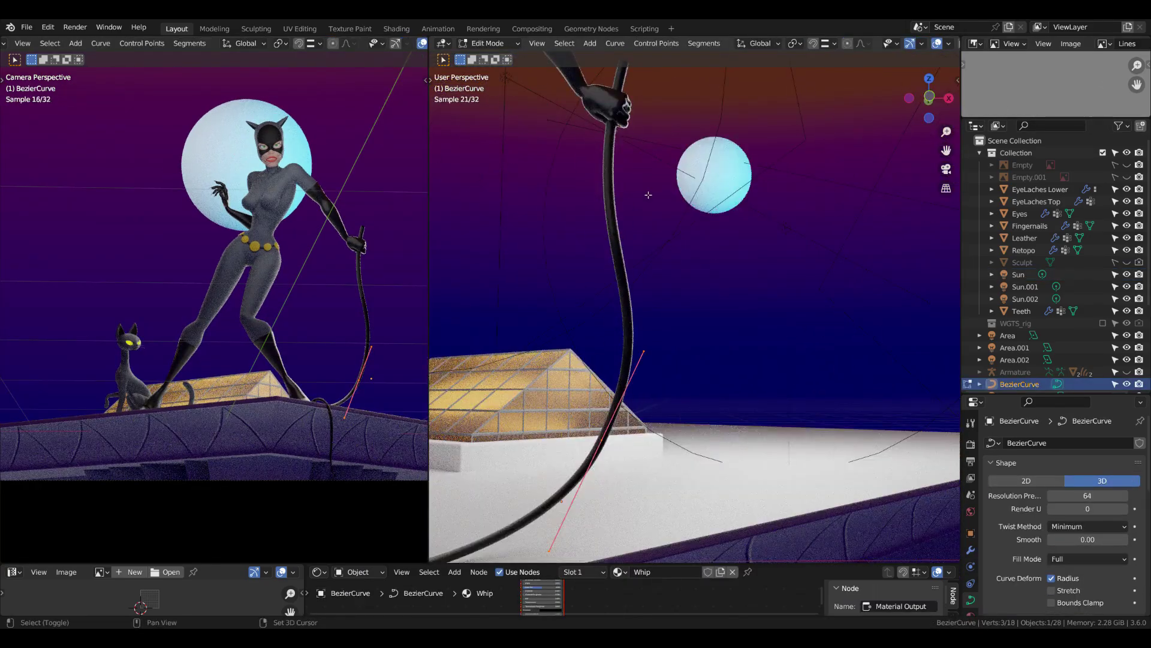
pyautogui.rightClick(576, 289)
pyautogui.click(678, 226)
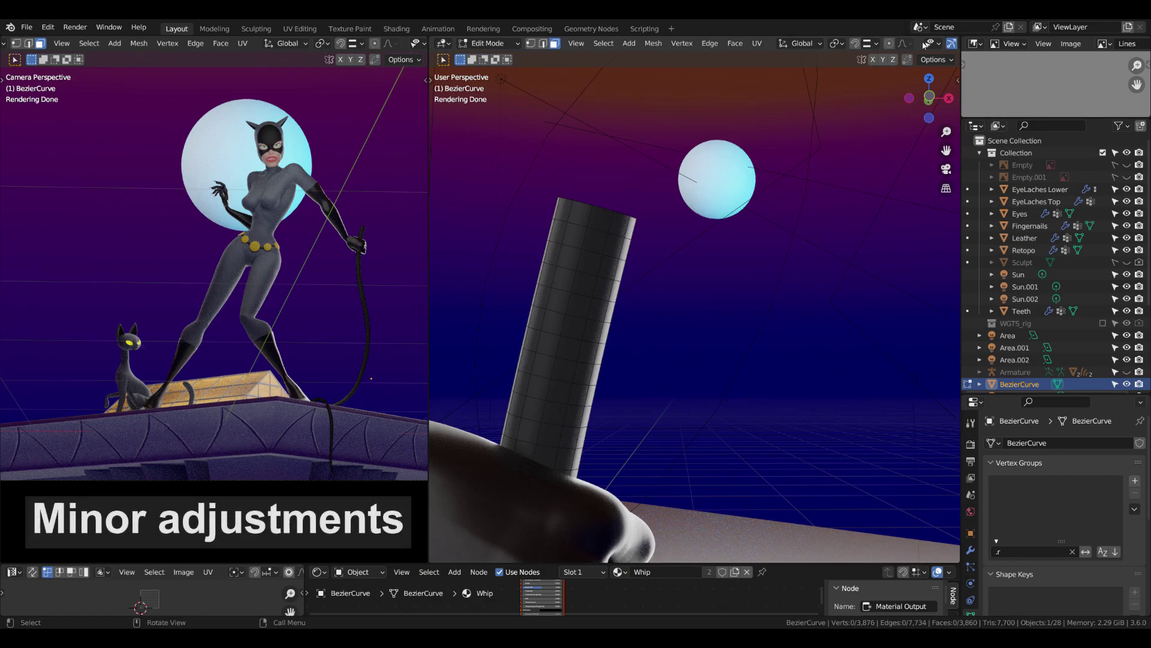
pyautogui.press('Tab')
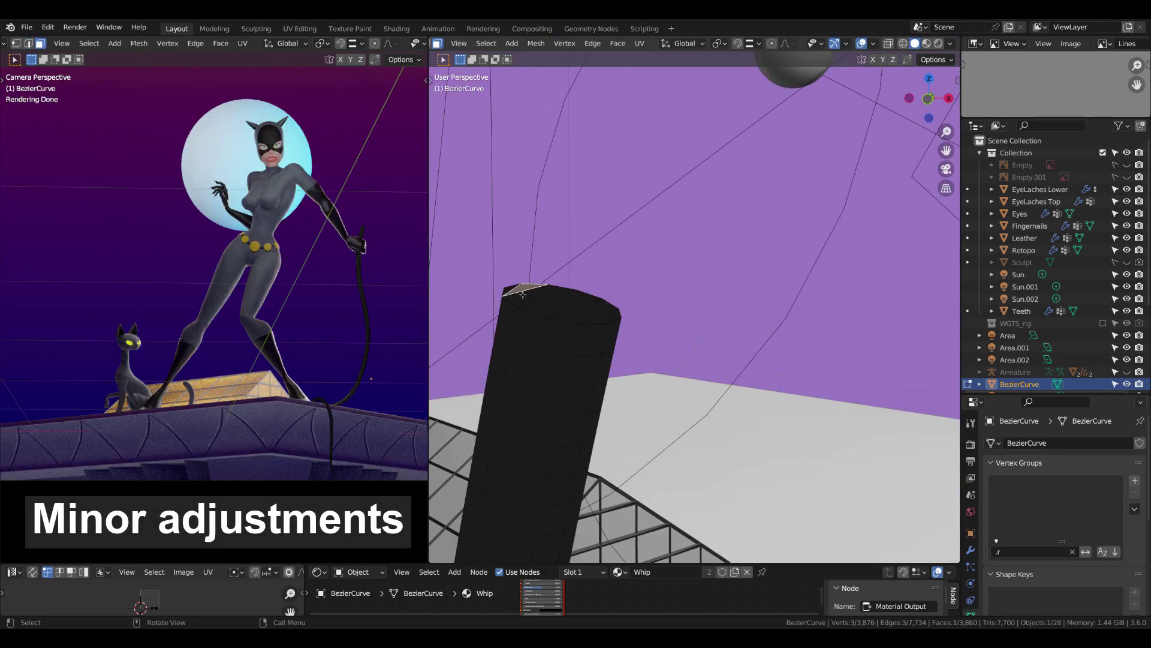
pyautogui.moveTo(514, 290); pyautogui.dragTo(673, 334, button='middle')
pyautogui.press('2')
pyautogui.keyDown('alt'); pyautogui.click(758, 444); pyautogui.keyUp('alt')
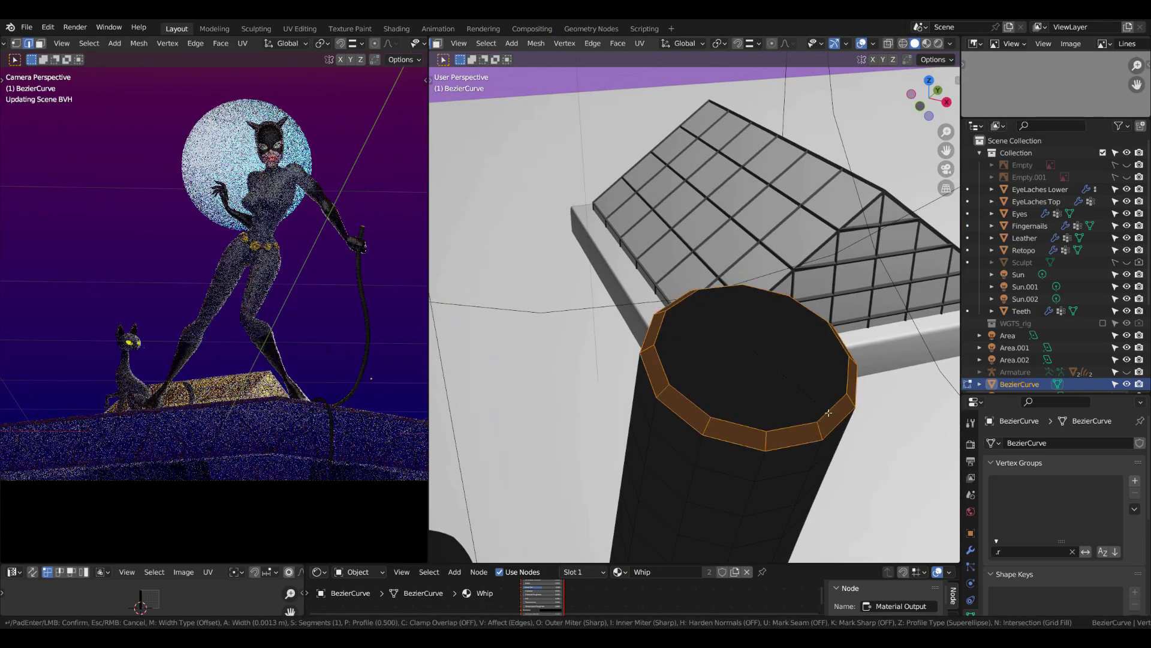
# Step: Shade the whip smooth and shift the rooftop block from top view
pyautogui.rightClick(698, 370)
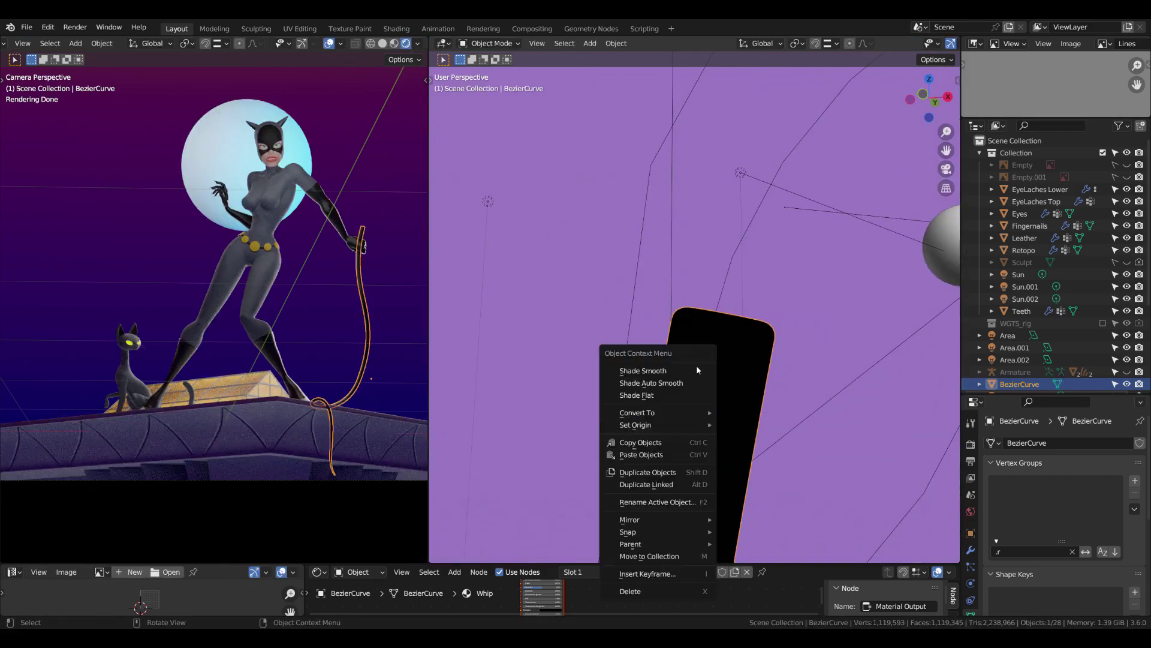
pyautogui.click(300, 441)
pyautogui.scroll(5, 300, 441)
pyautogui.press('KP_7')
pyautogui.scroll(3, 757, 383)
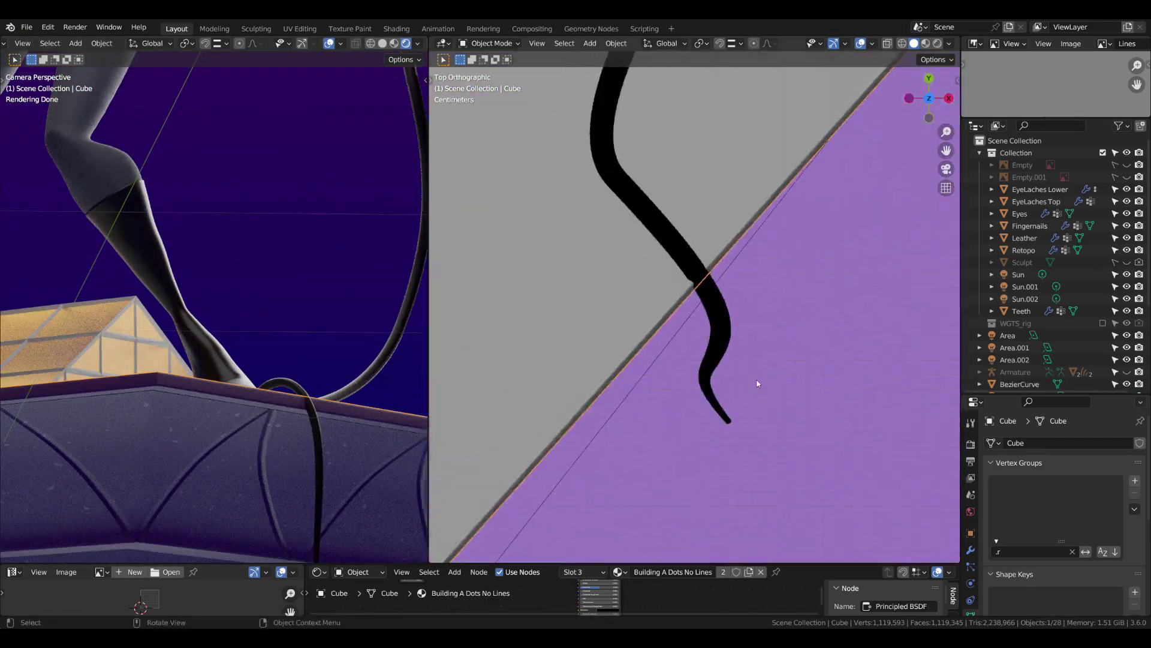
pyautogui.click(770, 324)
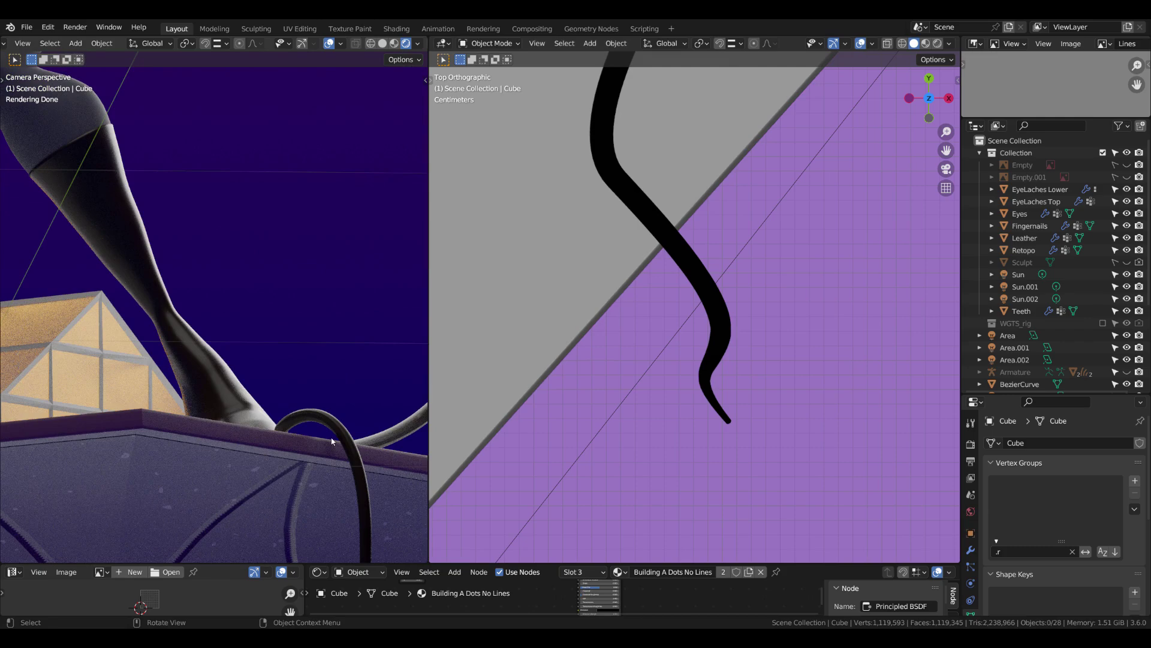
# Step: Move the grey roof plane so the whip drapes visibly over the ledge
pyautogui.moveTo(648, 322)
pyautogui.mouseDown(button='middle')
pyautogui.moveTo(713, 491)
pyautogui.moveTo(717, 455)
pyautogui.moveTo(635, 359)
pyautogui.moveTo(684, 333)
pyautogui.mouseUp(button='middle')
pyautogui.press('KP_7')
pyautogui.click(757, 166)
pyautogui.press('g')
pyautogui.click(330, 389)
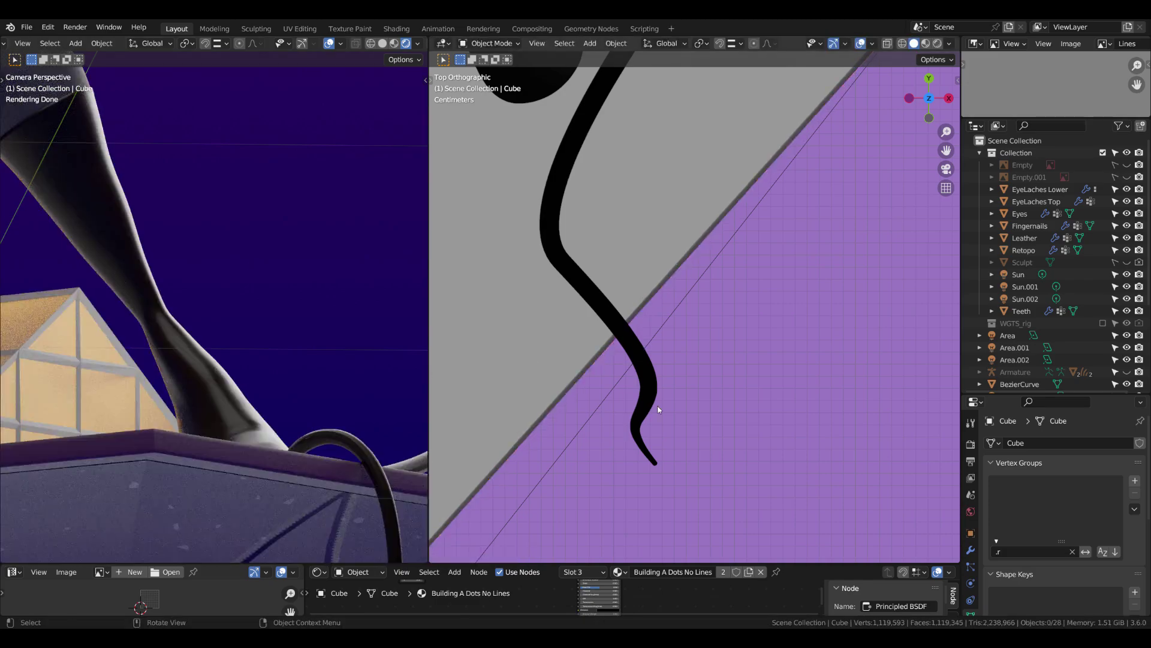
pyautogui.moveTo(657, 409)
pyautogui.mouseDown(button='middle')
pyautogui.moveTo(772, 267)
pyautogui.moveTo(792, 401)
pyautogui.mouseUp(button='middle')
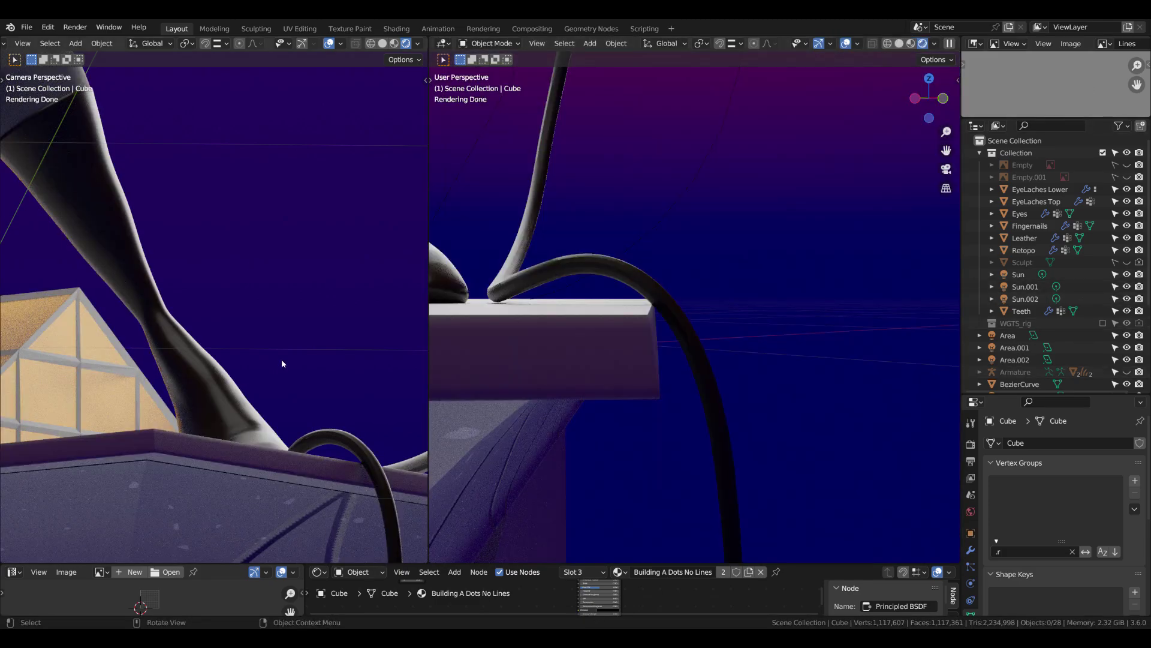
pyautogui.scroll(-5, 282, 358)
pyautogui.scroll(5, 570, 239)
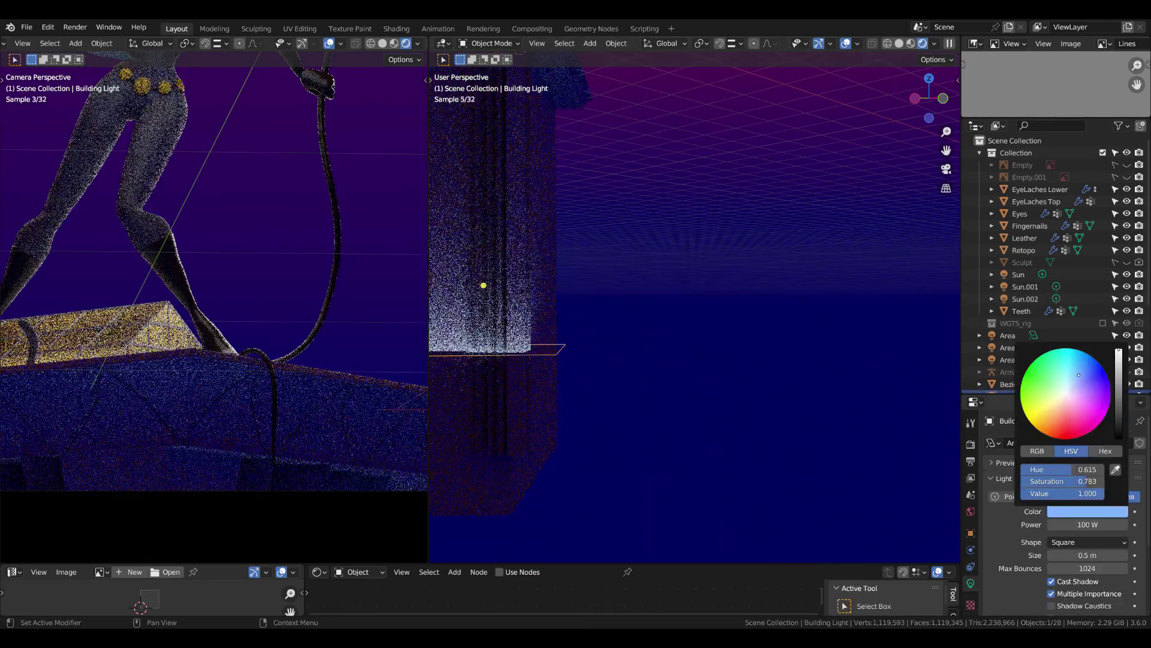
# Step: Tint the building light cyan and widen the left viewport
pyautogui.moveTo(1075, 382); pyautogui.dragTo(1071, 361)
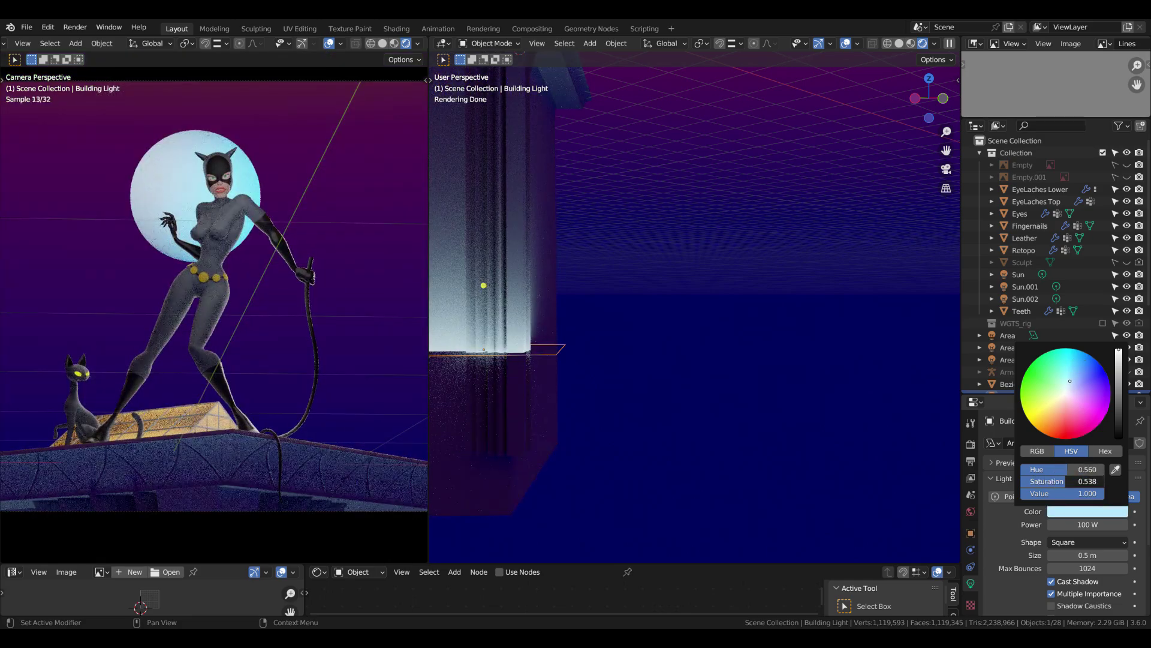
pyautogui.moveTo(428, 300); pyautogui.dragTo(610, 300)
pyautogui.scroll(4, 496, 336)
pyautogui.scroll(4, 255, 408)
# Step: Slide an edge loop along the whip handle and leave Edit Mode
pyautogui.click(254, 409)
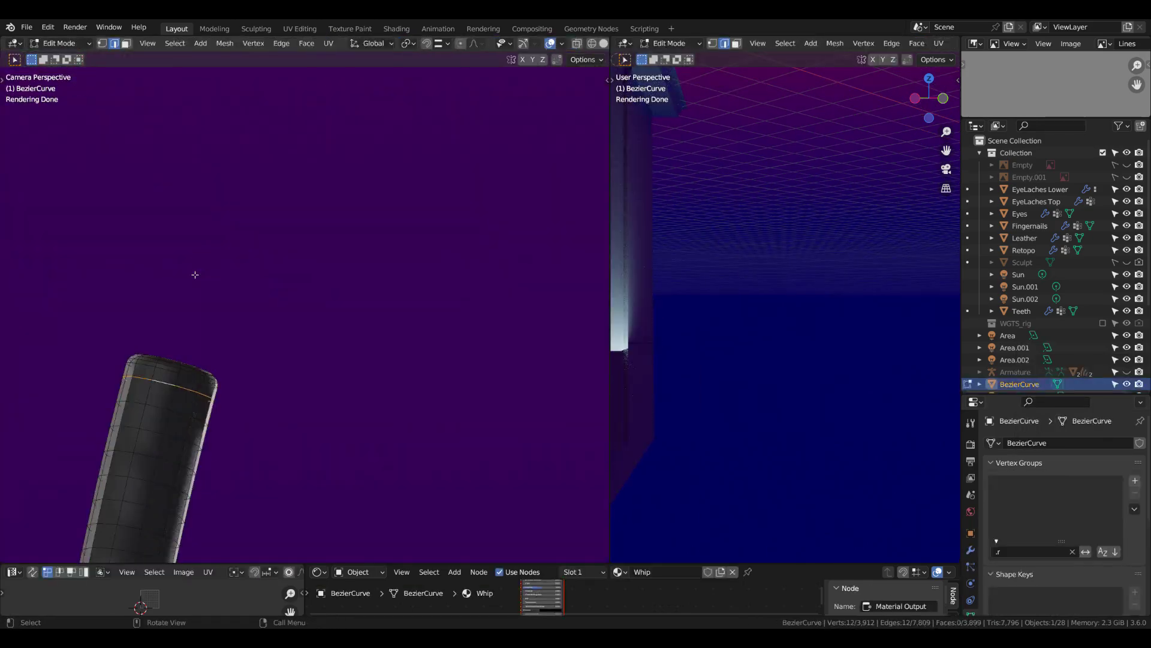
pyautogui.scroll(2, 195, 274)
pyautogui.press('g')
pyautogui.press('g')
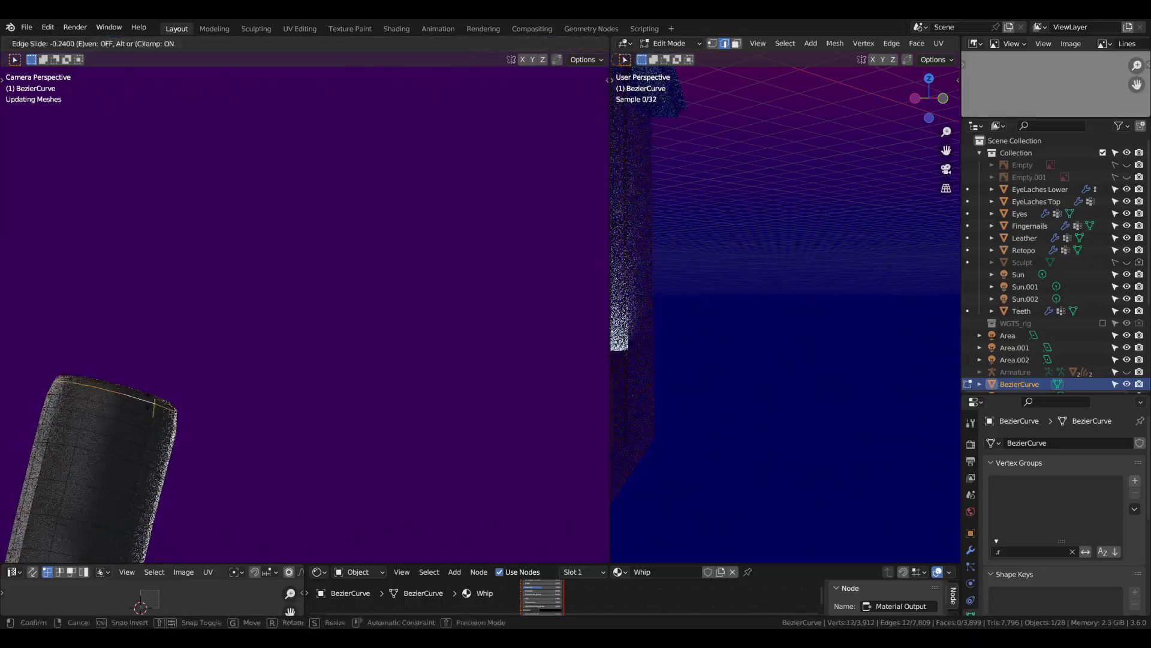
pyautogui.press('Escape')
pyautogui.press('Tab')
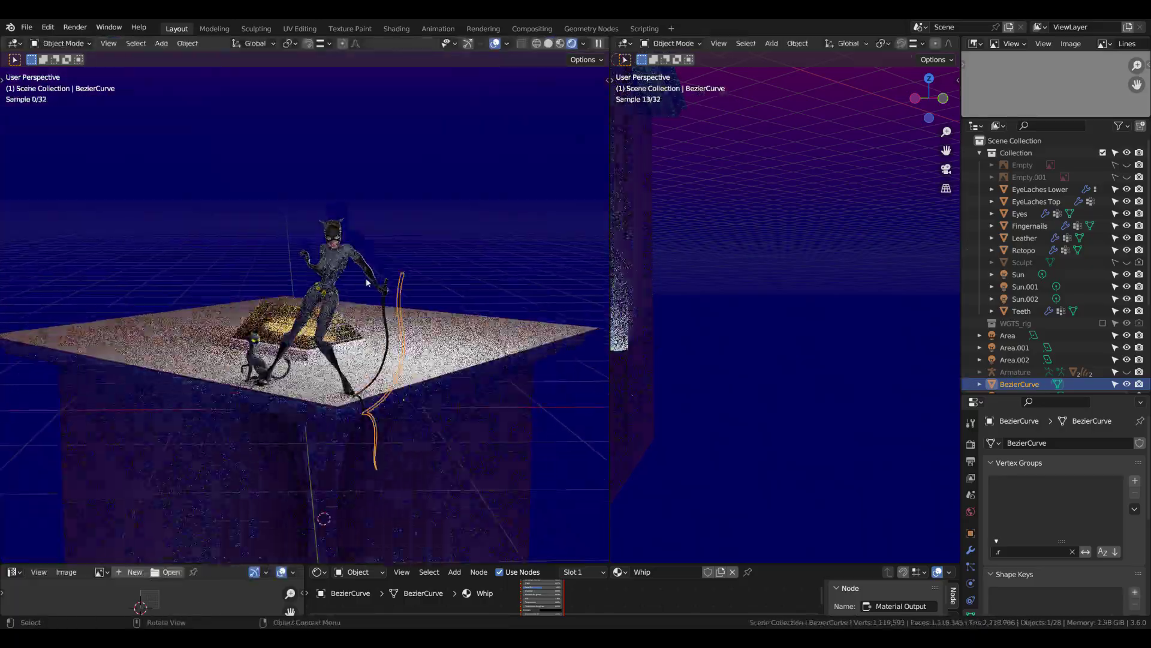
# Step: Check the full figure and cat, then view the rooftop scene through the camera
pyautogui.scroll(5, 535, 244)
pyautogui.scroll(3, 535, 244)
pyautogui.scroll(2, 535, 244)
pyautogui.scroll(-2, 535, 244)
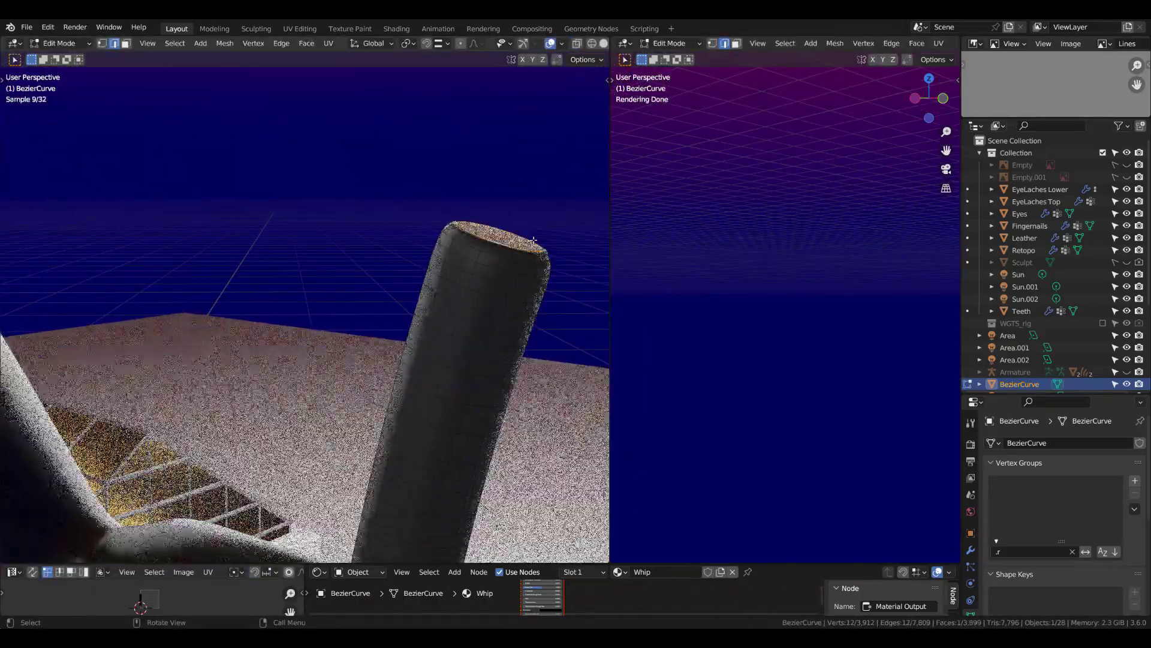
pyautogui.scroll(-4, 514, 309)
pyautogui.moveTo(425, 388)
pyautogui.mouseDown(button='middle')
pyautogui.moveTo(381, 347)
pyautogui.moveTo(427, 393)
pyautogui.moveTo(444, 251)
pyautogui.moveTo(479, 525)
pyautogui.mouseUp(button='middle')
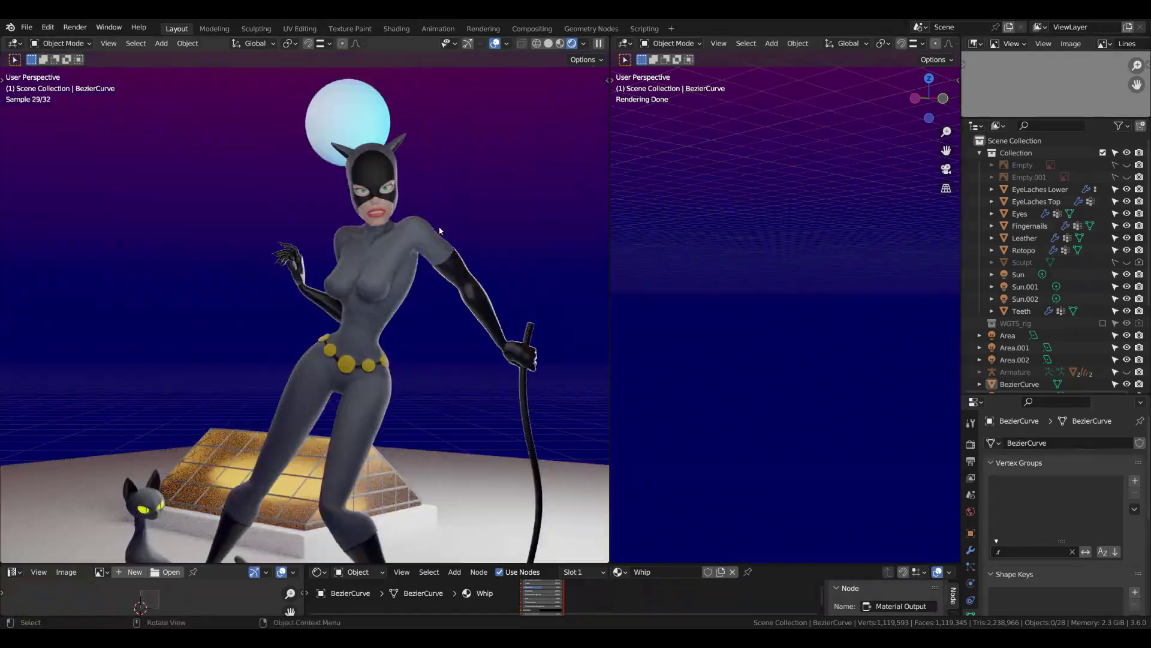
pyautogui.press('KP_0')
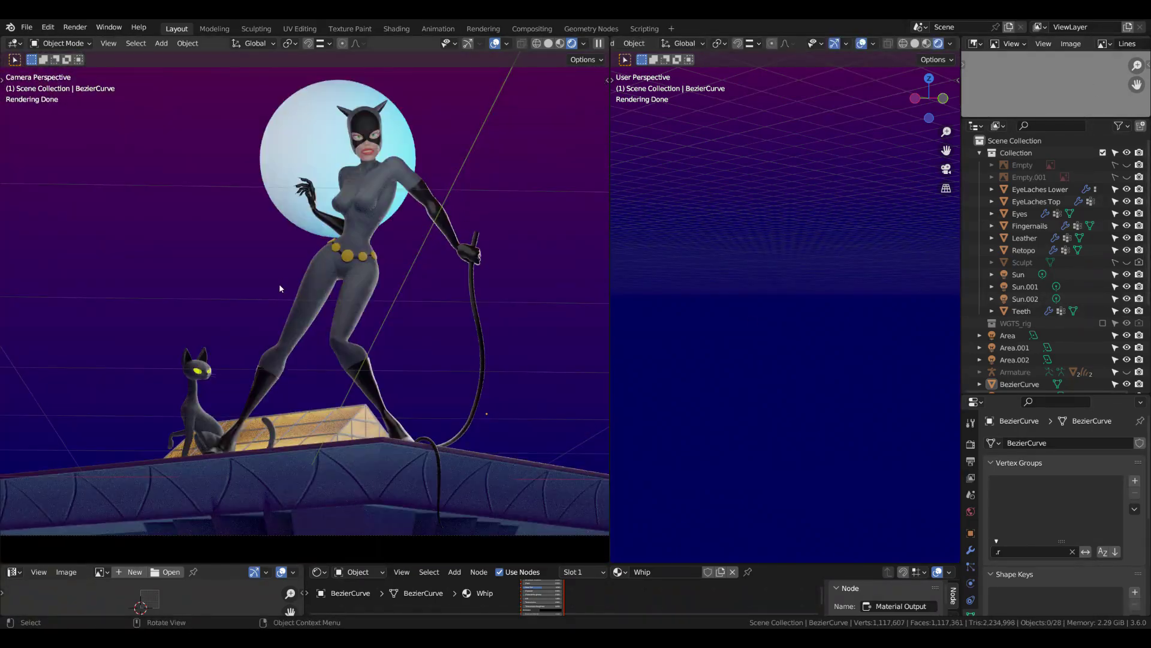
pyautogui.scroll(-2, 280, 289)
pyautogui.moveTo(838, 258); pyautogui.dragTo(834, 254, button='middle')
pyautogui.scroll(3, 829, 250)
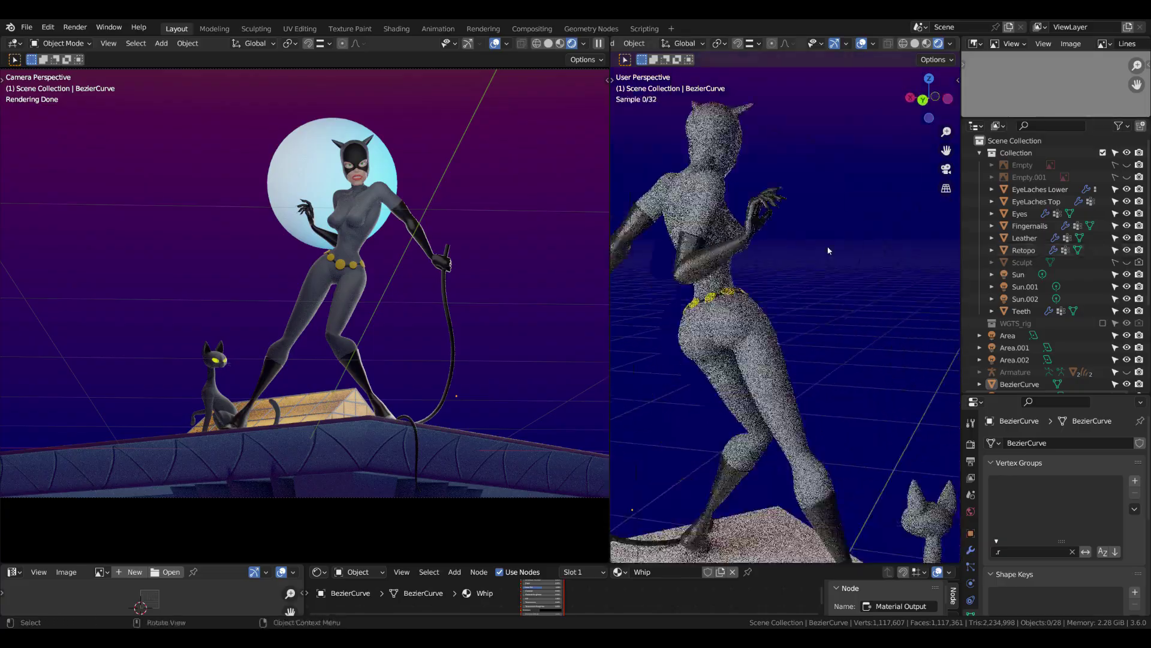
pyautogui.scroll(3, 300, 300)
pyautogui.scroll(-5, 829, 251)
# Step: Lower the Sun light's power to 10 W, leaving Sun.002 at 100 W
pyautogui.click(1025, 287)
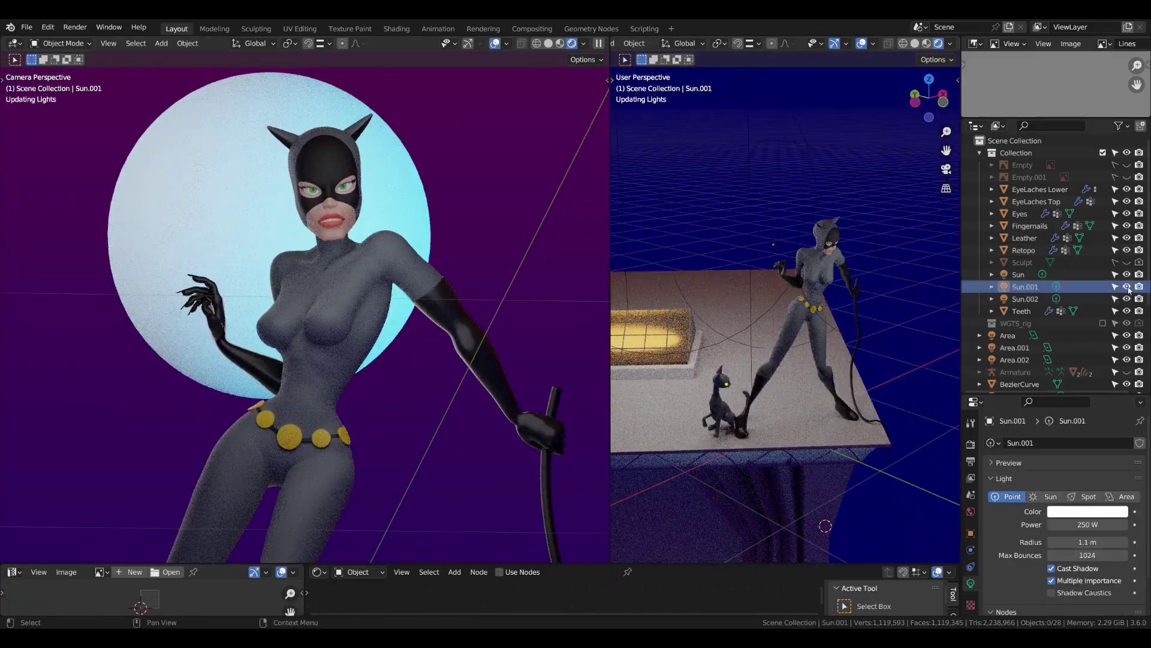
pyautogui.scroll(-1, 1130, 290)
pyautogui.press('Down')
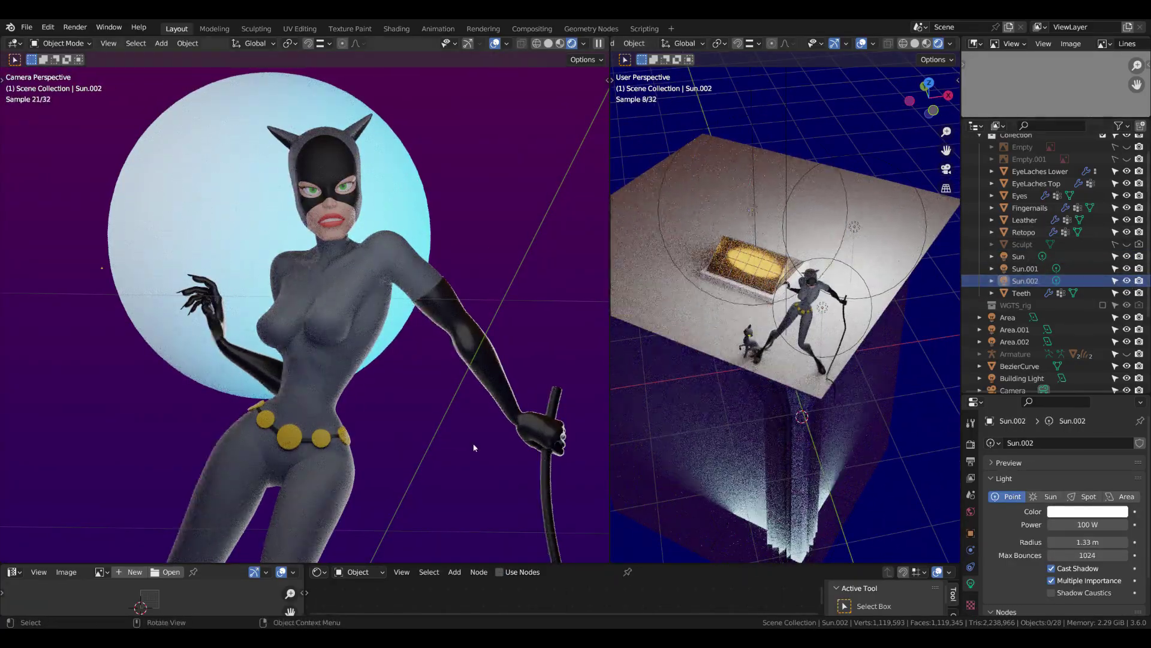
pyautogui.scroll(-3, 474, 447)
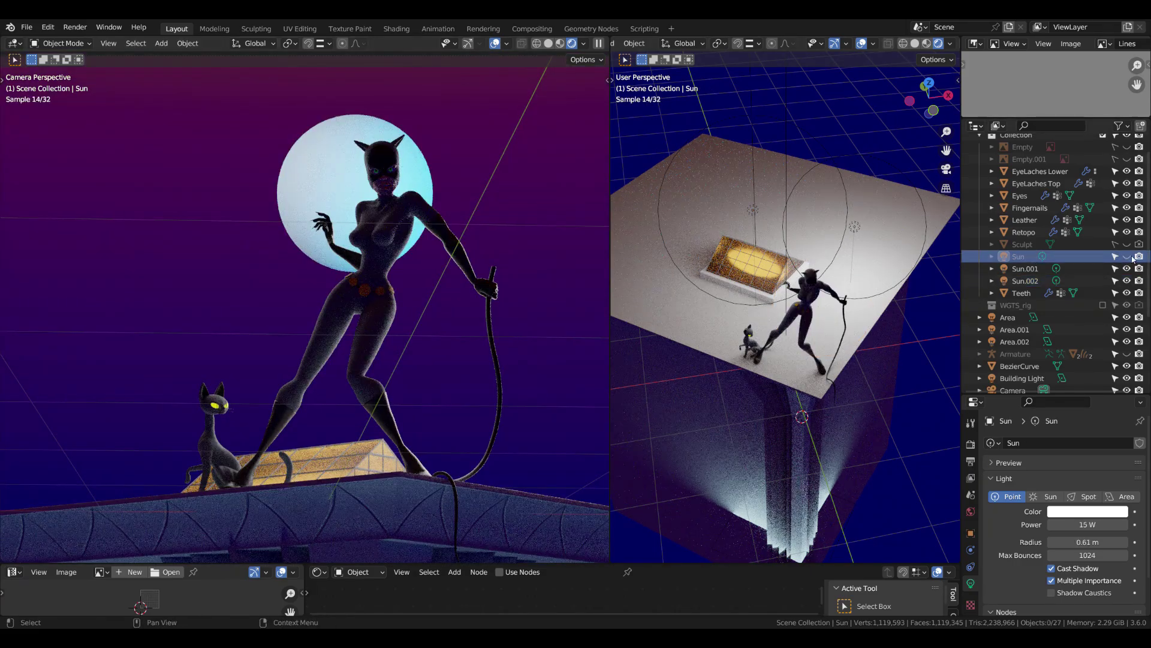
pyautogui.moveTo(1073, 523); pyautogui.dragTo(1080, 524)
pyautogui.scroll(3, 397, 326)
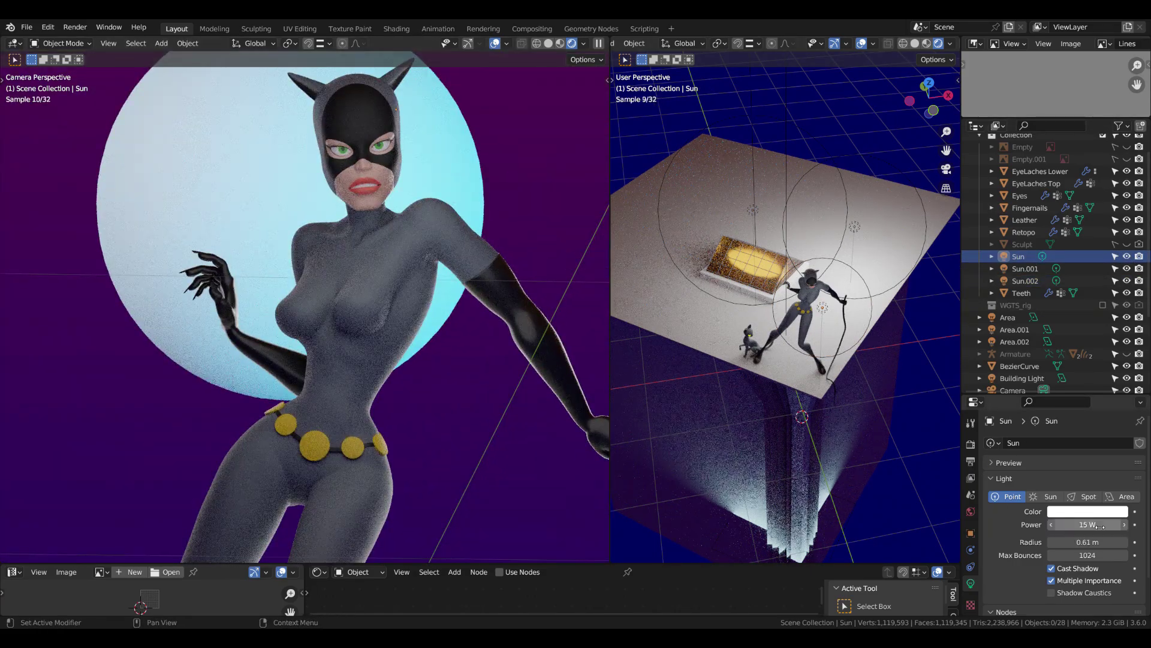
pyautogui.scroll(-4, 336, 336)
pyautogui.scroll(3, 198, 264)
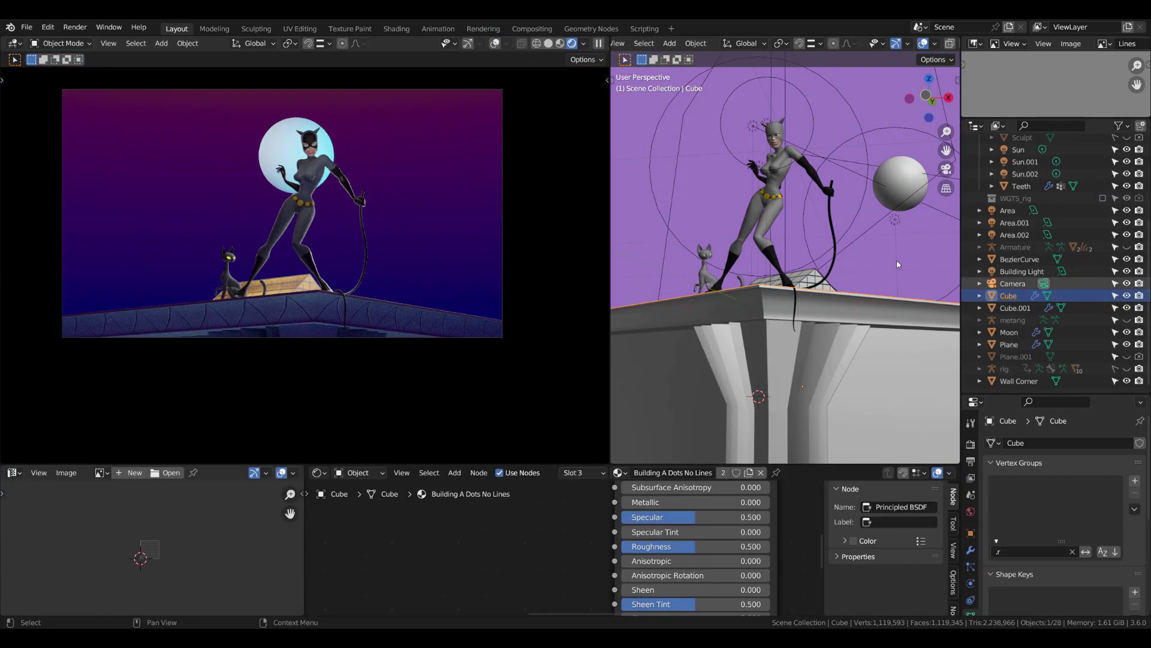
# Step: Select the Catwoman mesh and search the node list by name
pyautogui.click(773, 198)
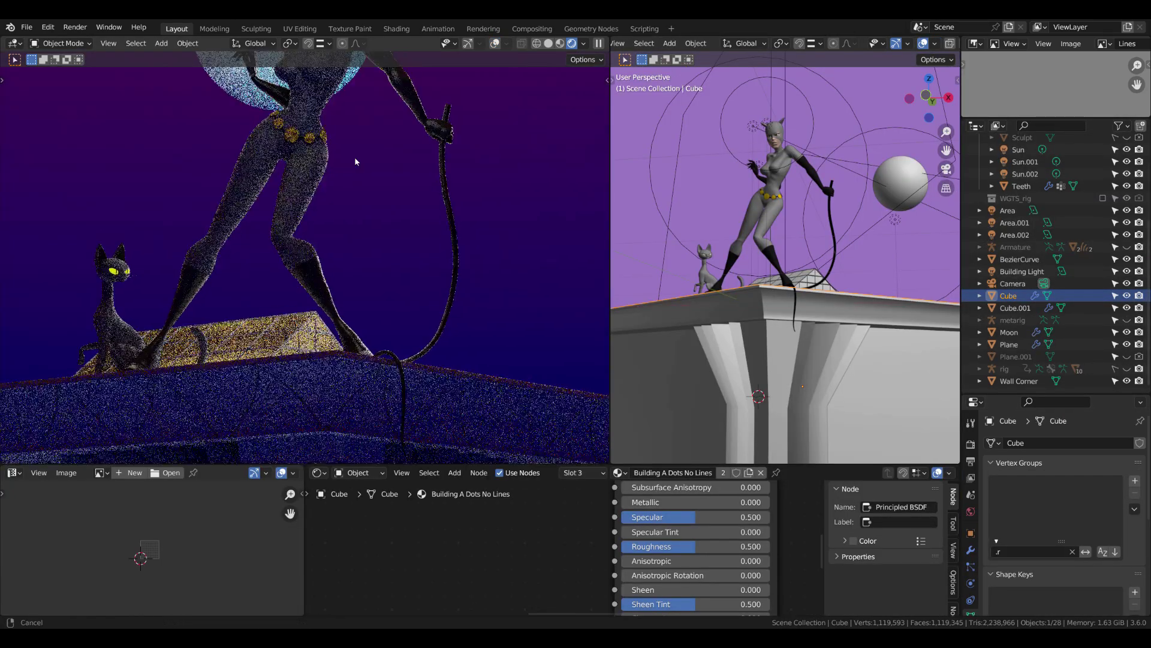
pyautogui.scroll(5, 354, 162)
pyautogui.click(572, 473)
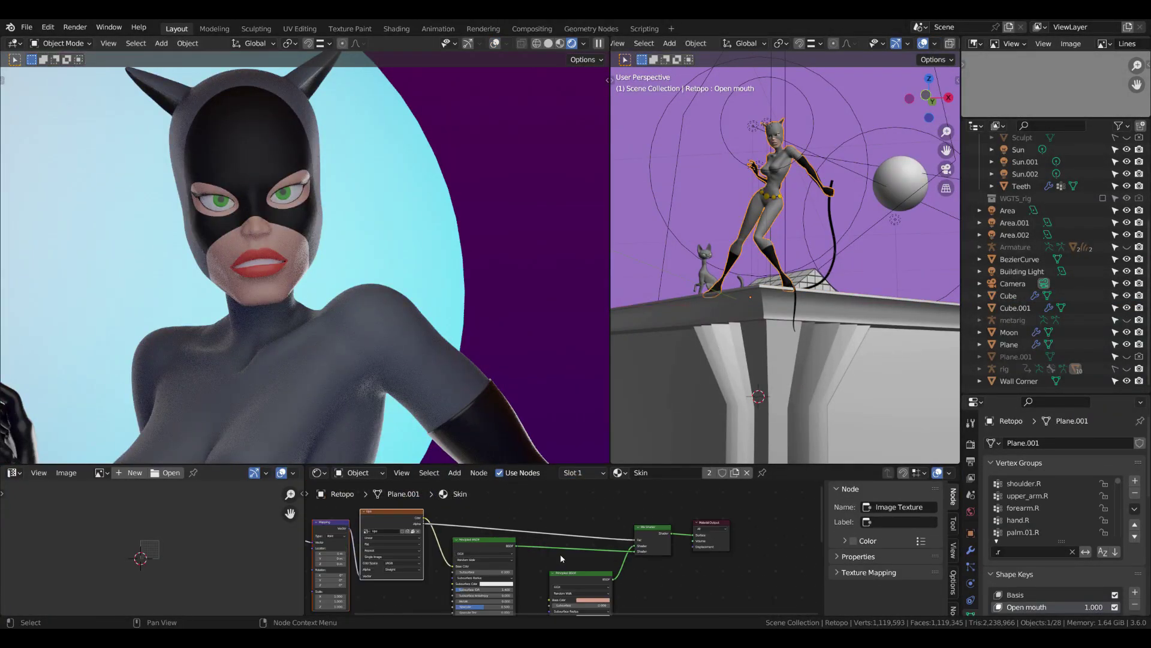
pyautogui.click(407, 487)
pyautogui.scroll(4, 486, 552)
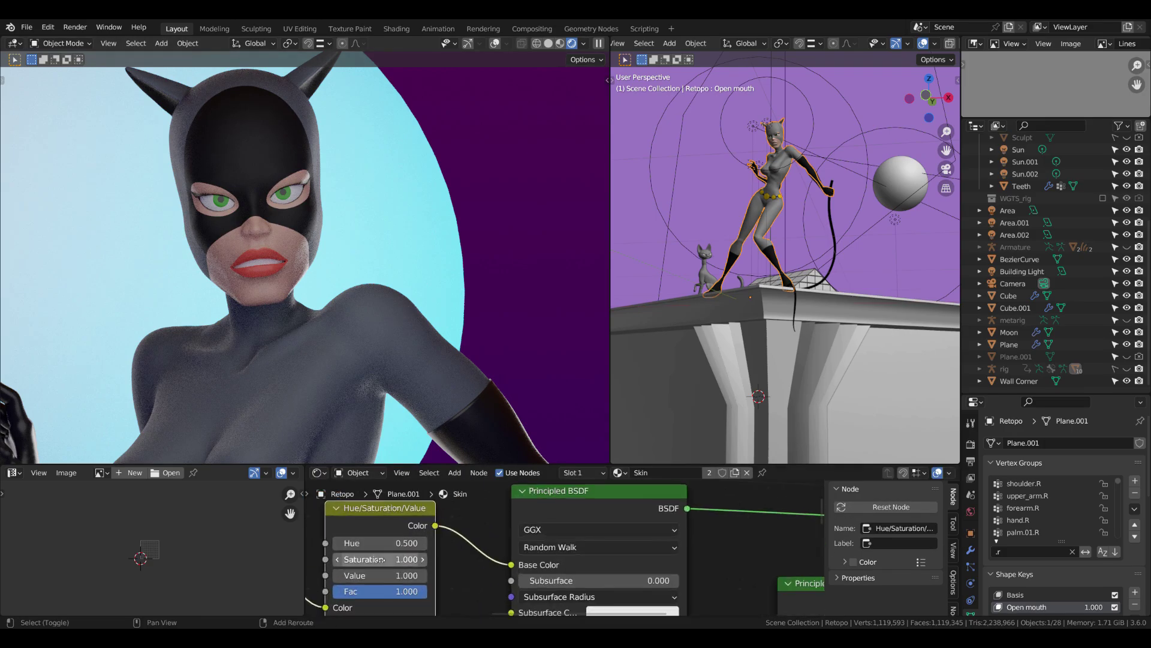
# Step: Darken the Black Eye material's base colour from green to black
pyautogui.click(379, 301)
pyautogui.click(436, 544)
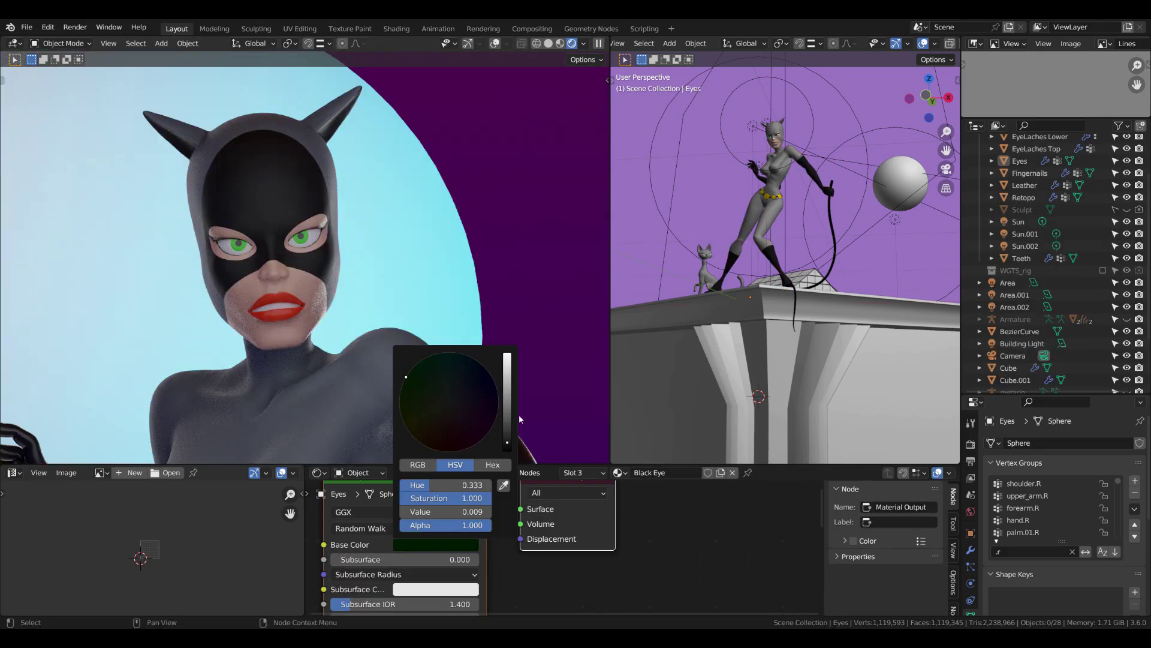
pyautogui.moveTo(473, 512); pyautogui.dragTo(401, 511)
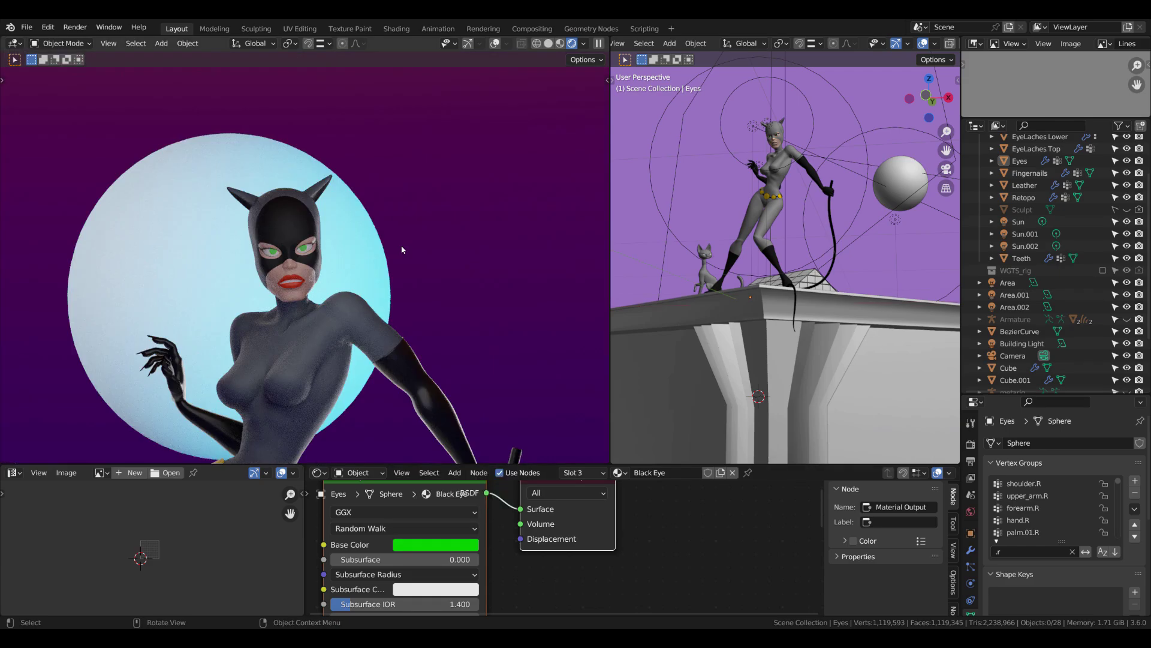
pyautogui.scroll(4, 378, 383)
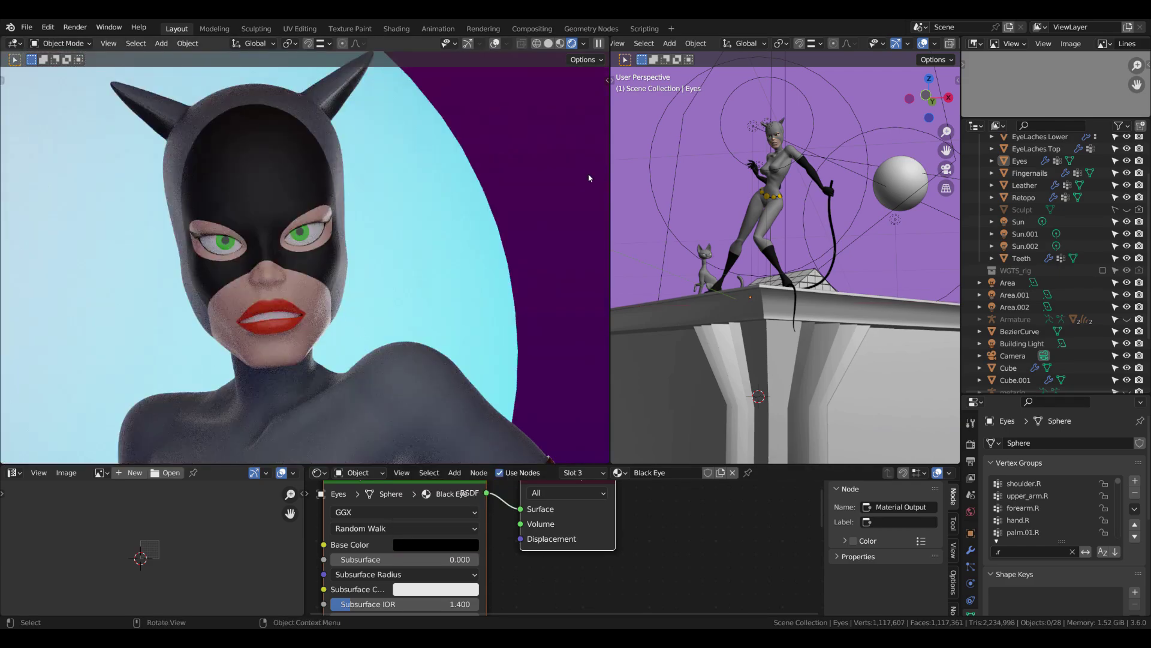
pyautogui.scroll(-5, 588, 178)
# Step: Select the Area.001 light near the moon
pyautogui.moveTo(779, 198); pyautogui.dragTo(800, 178, button='middle')
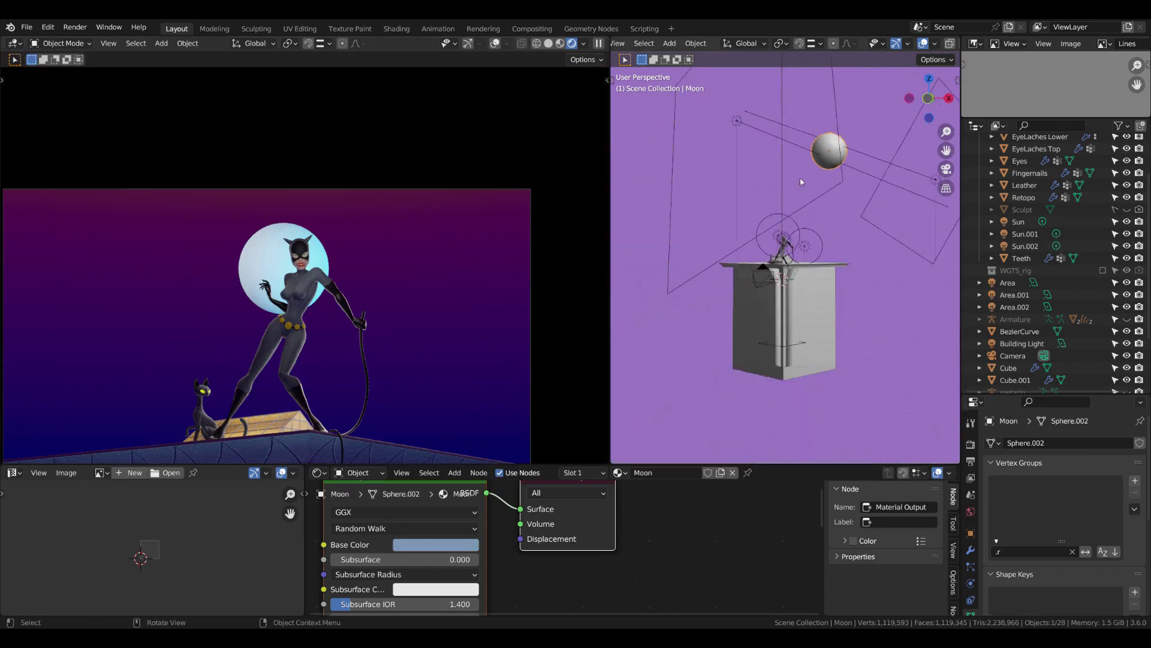
pyautogui.click(739, 198)
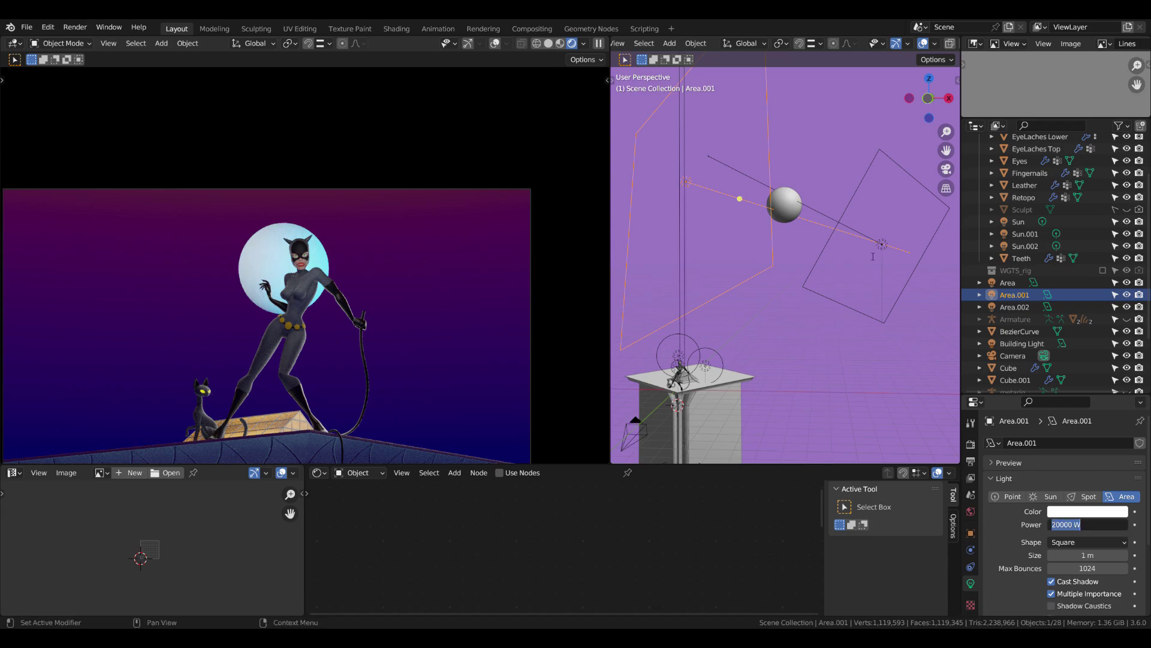
pyautogui.scroll(3, 399, 295)
pyautogui.scroll(3, 400, 295)
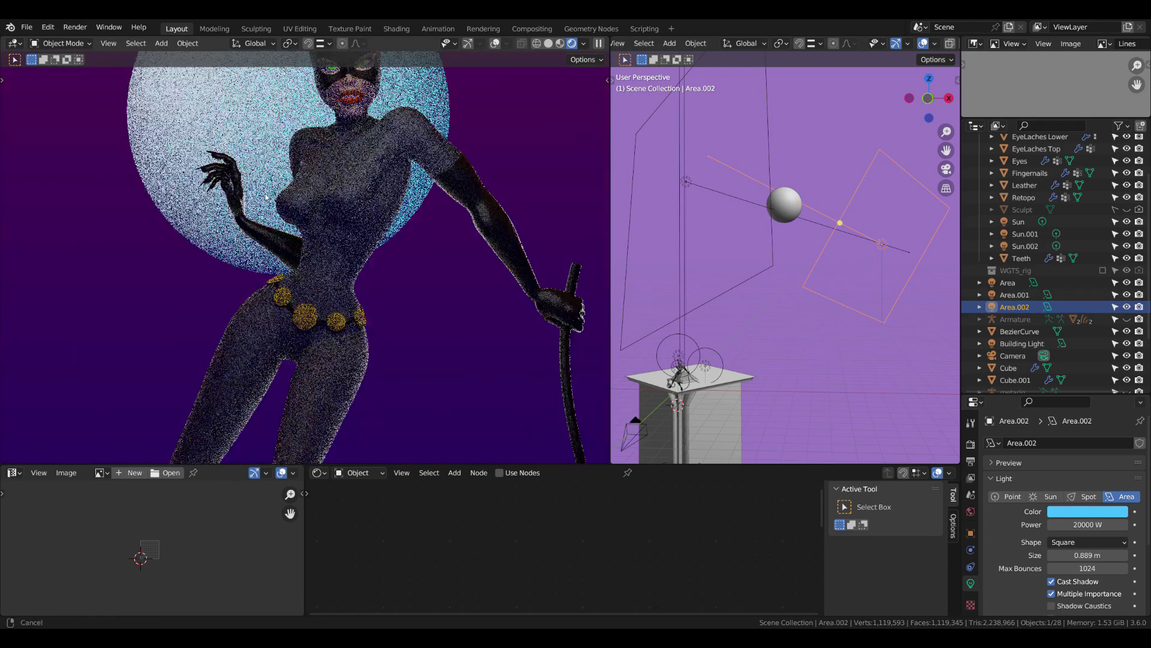
# Step: Set the cat eye sphere's Emission Strength to 1
pyautogui.click(173, 245)
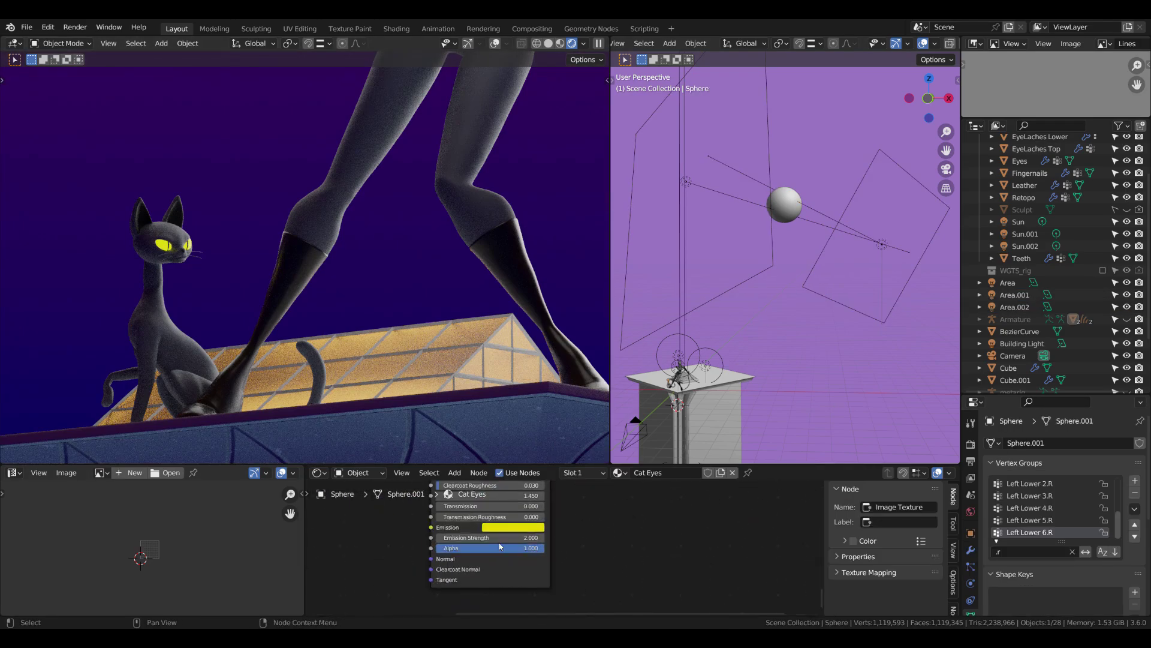
pyautogui.click(516, 537)
pyautogui.write('1')
pyautogui.press('Return')
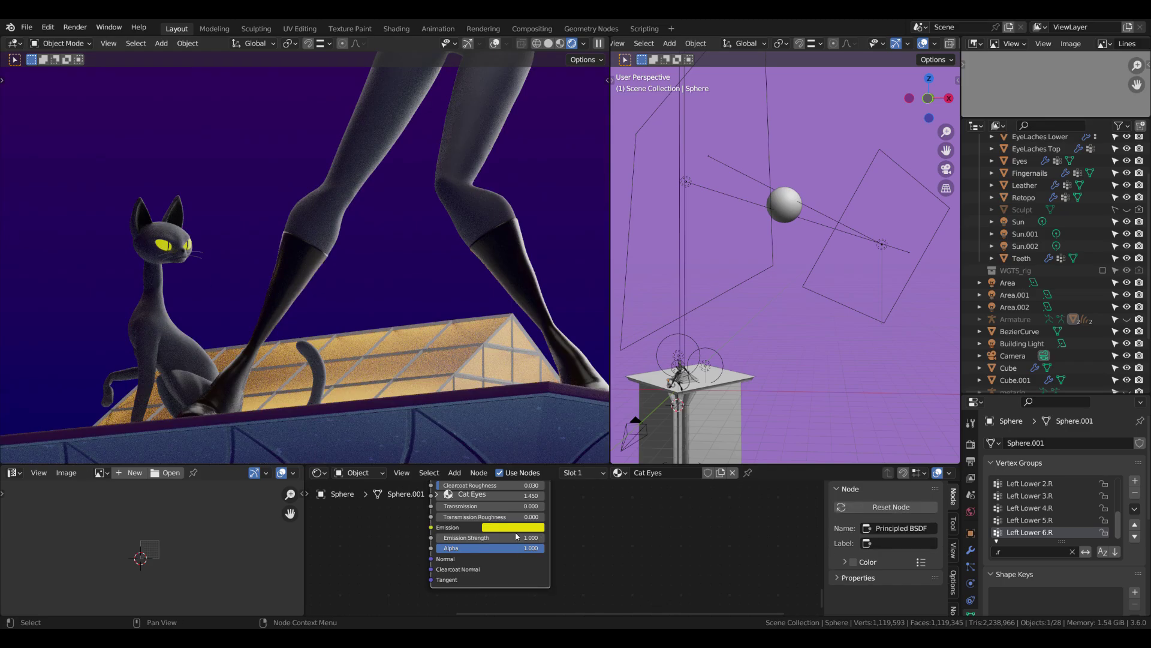
pyautogui.press('Return')
pyautogui.scroll(-3, 404, 294)
pyautogui.scroll(2, 404, 293)
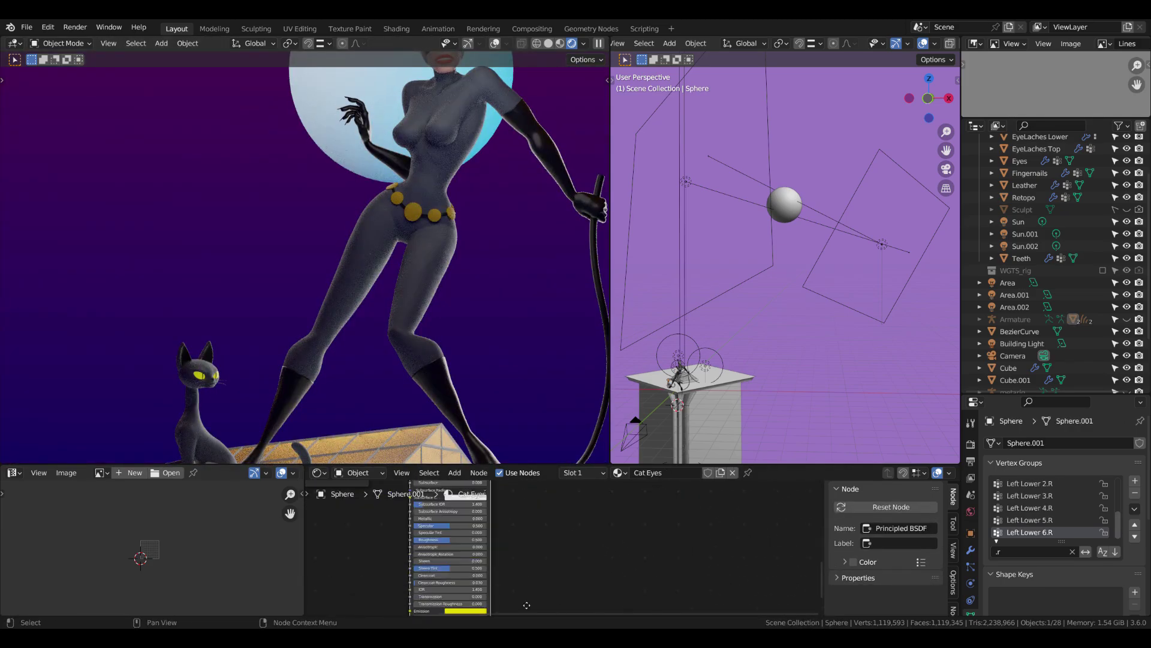
pyautogui.scroll(-4, 430, 316)
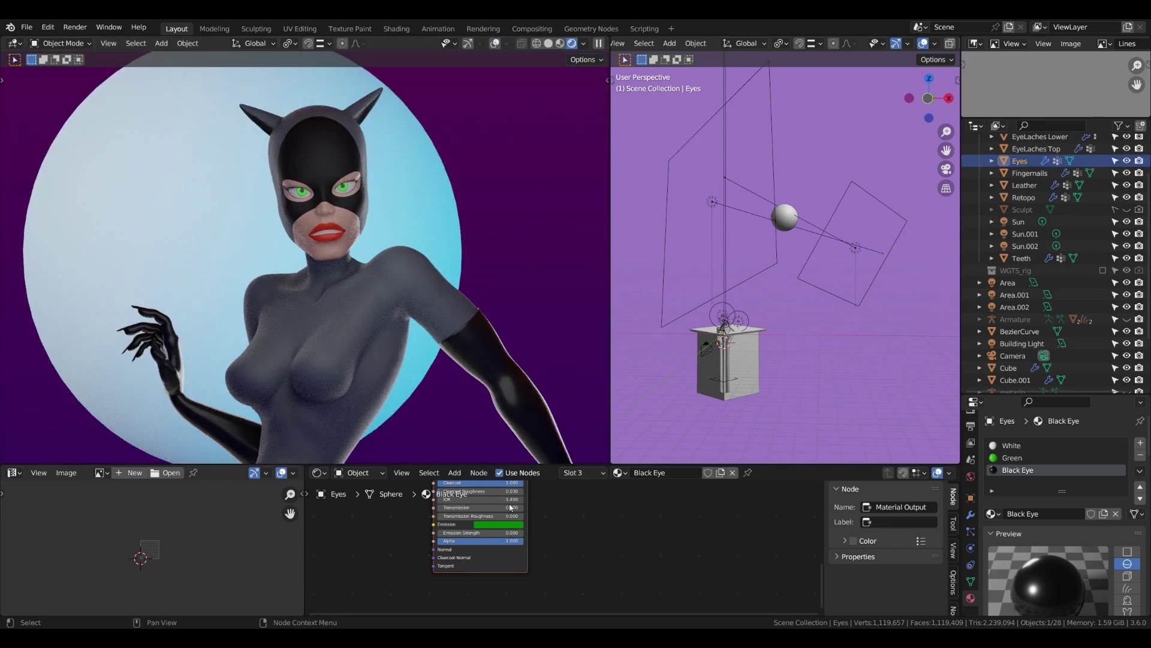
# Step: Enter 0.0 for the Black Eye base colour, keeping it black
pyautogui.write('0.0')
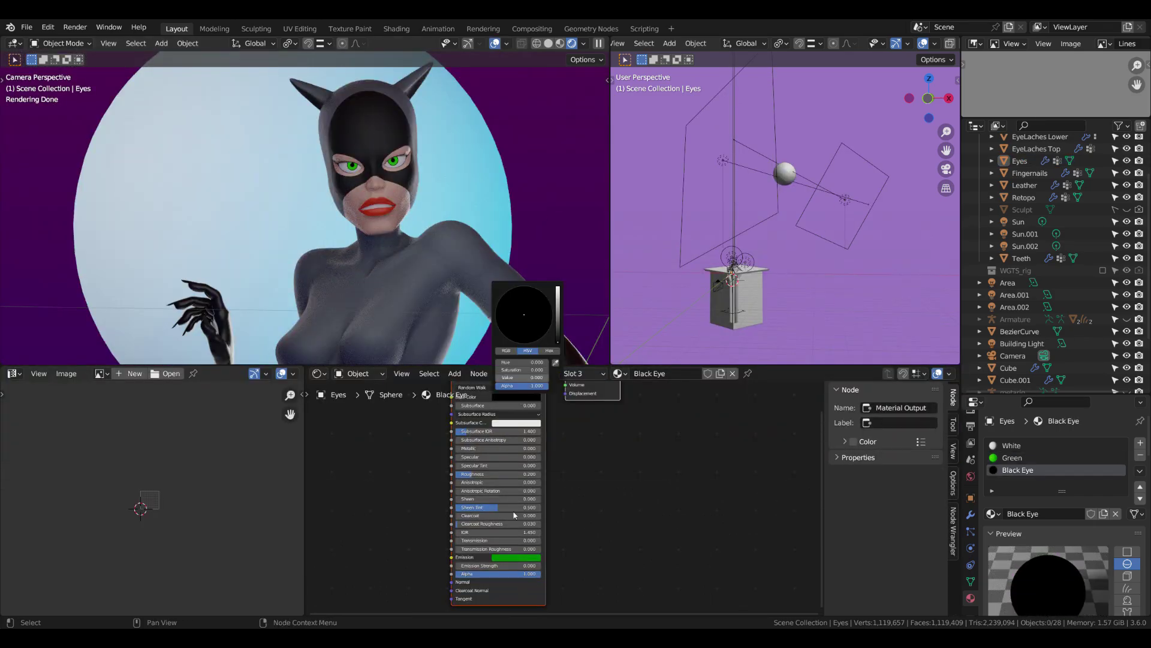
pyautogui.click(517, 397)
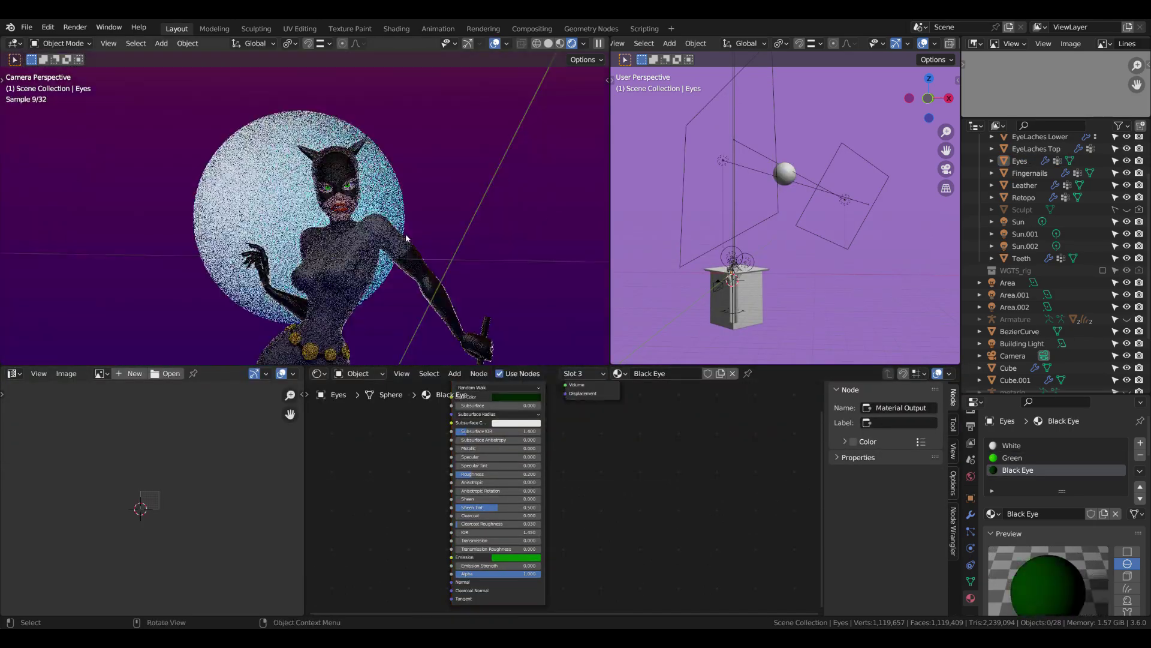
pyautogui.click(517, 397)
# Step: Frame the eyeballs in Edit Mode, scale them slightly, and return to camera view
pyautogui.press('Tab')
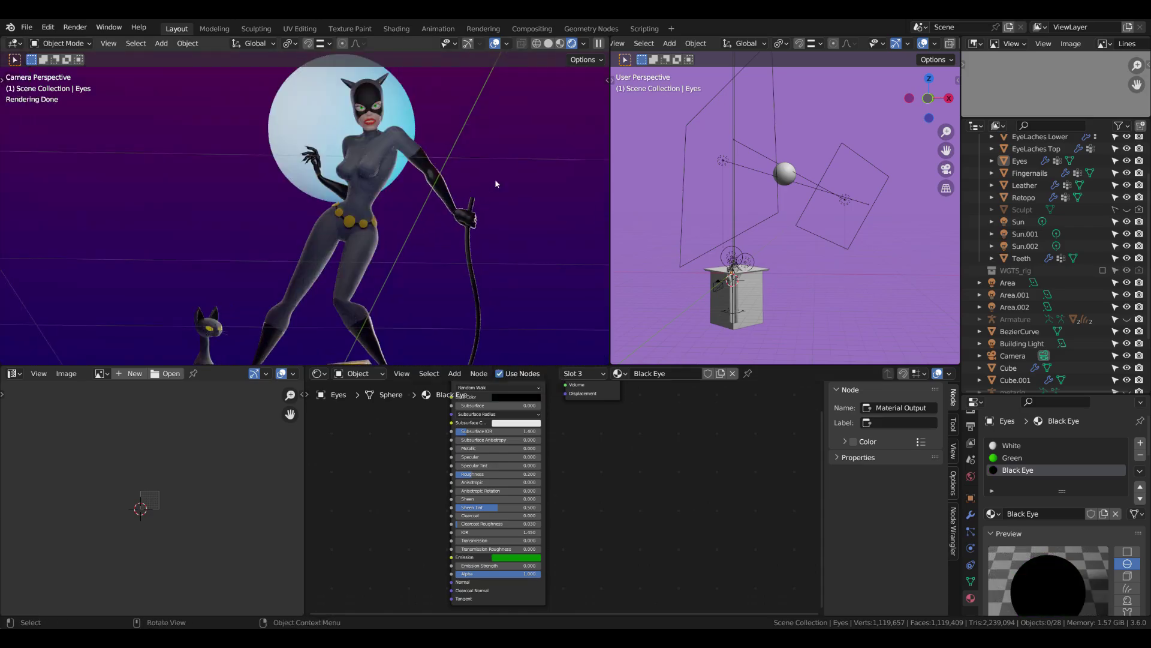
pyautogui.press('KP_Decimal')
pyautogui.press('Tab')
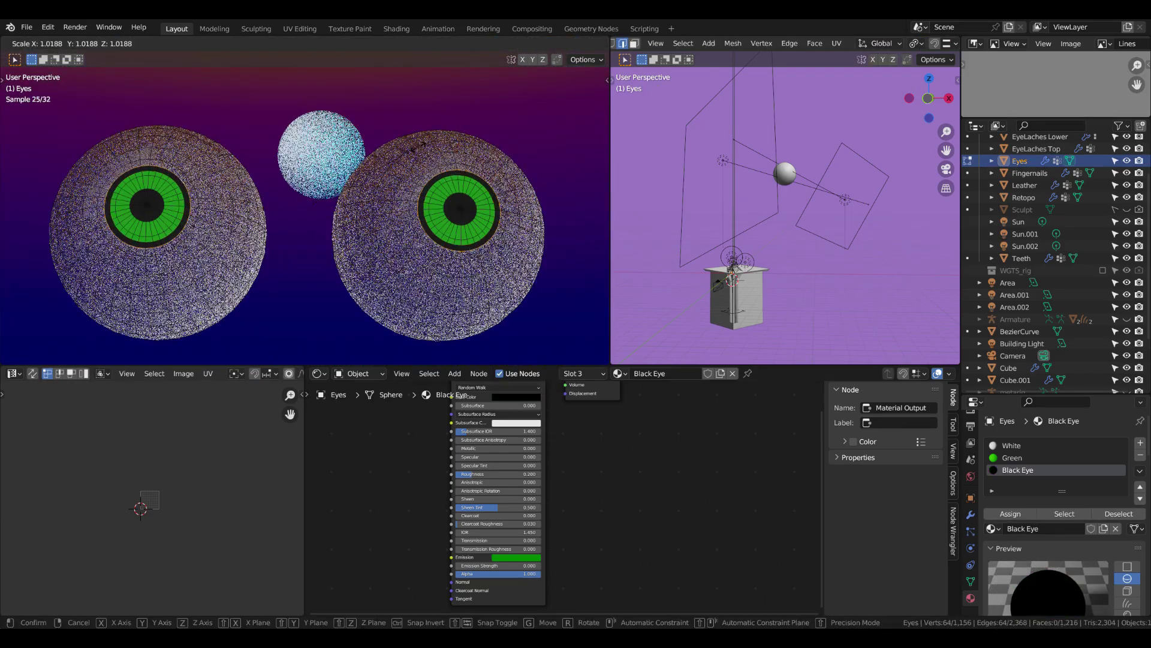
pyautogui.press('KP_0')
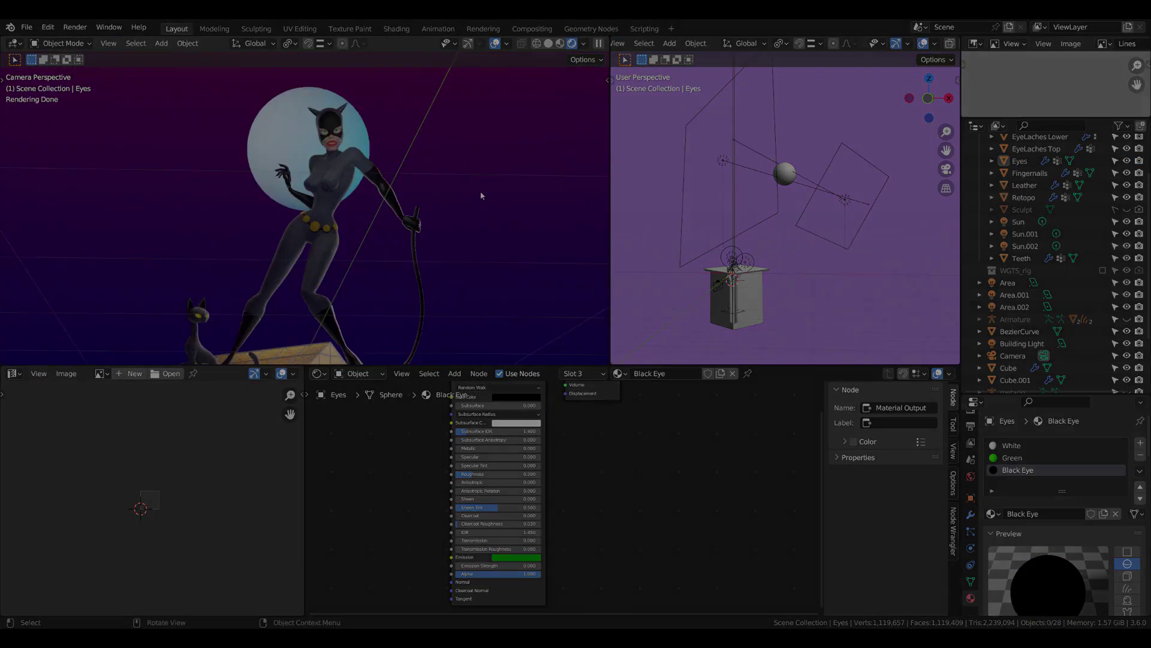